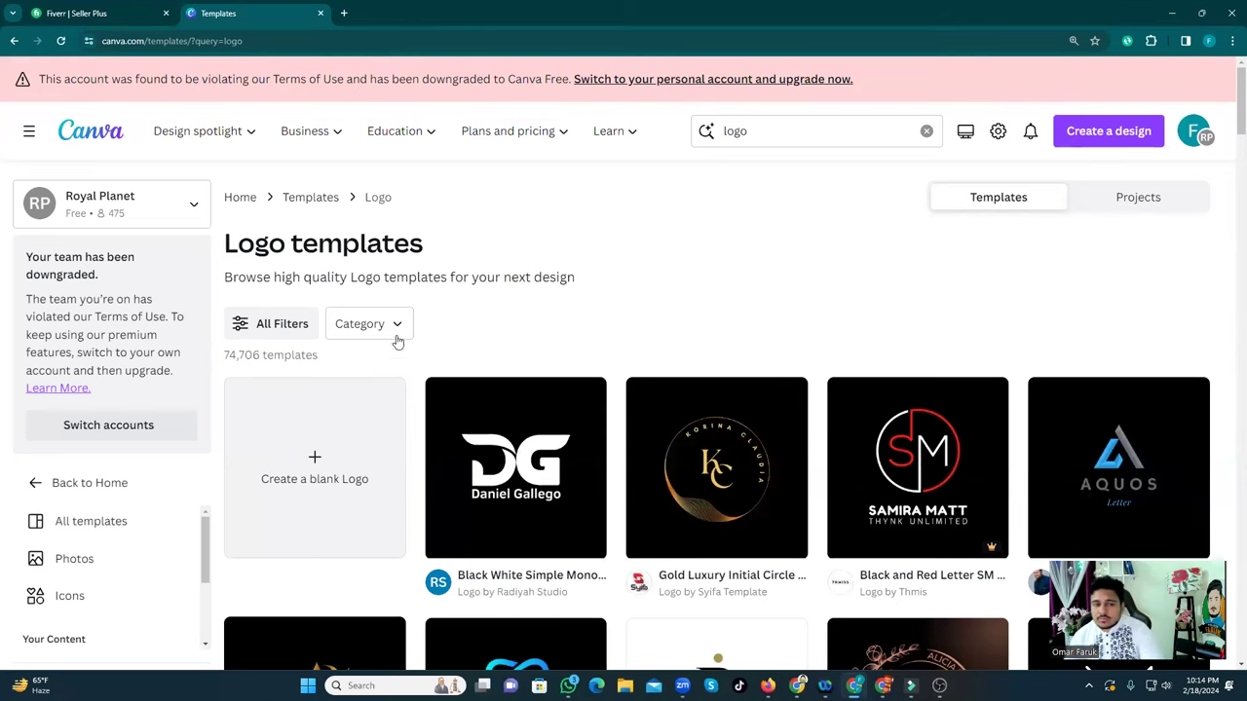
scroll(897, 239, down, 3)
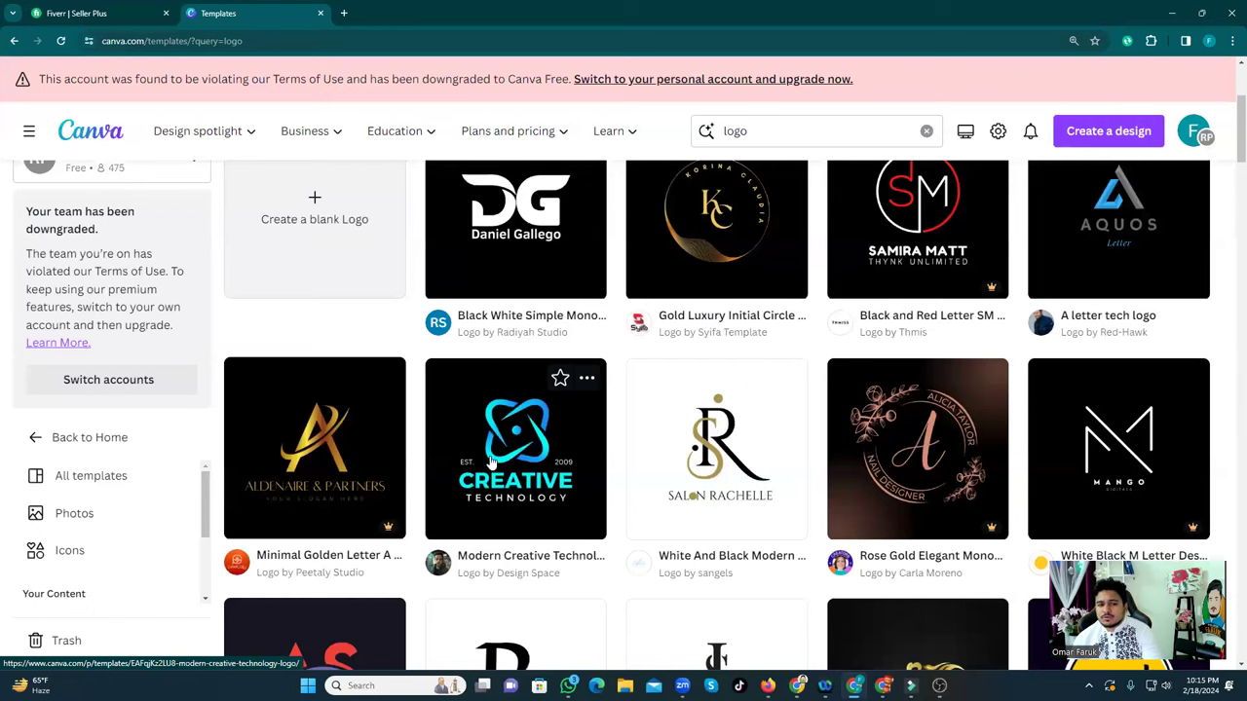
scroll(609, 477, down, 2)
scroll(616, 476, down, 7)
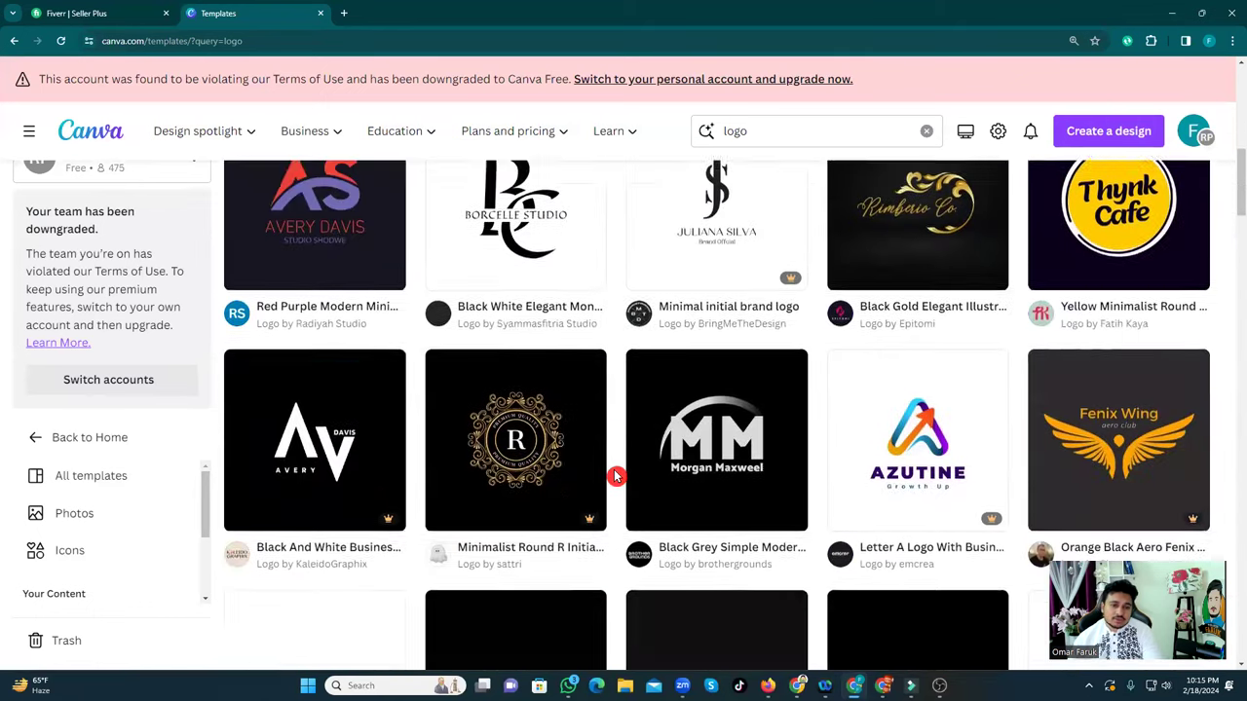
scroll(620, 472, down, 1)
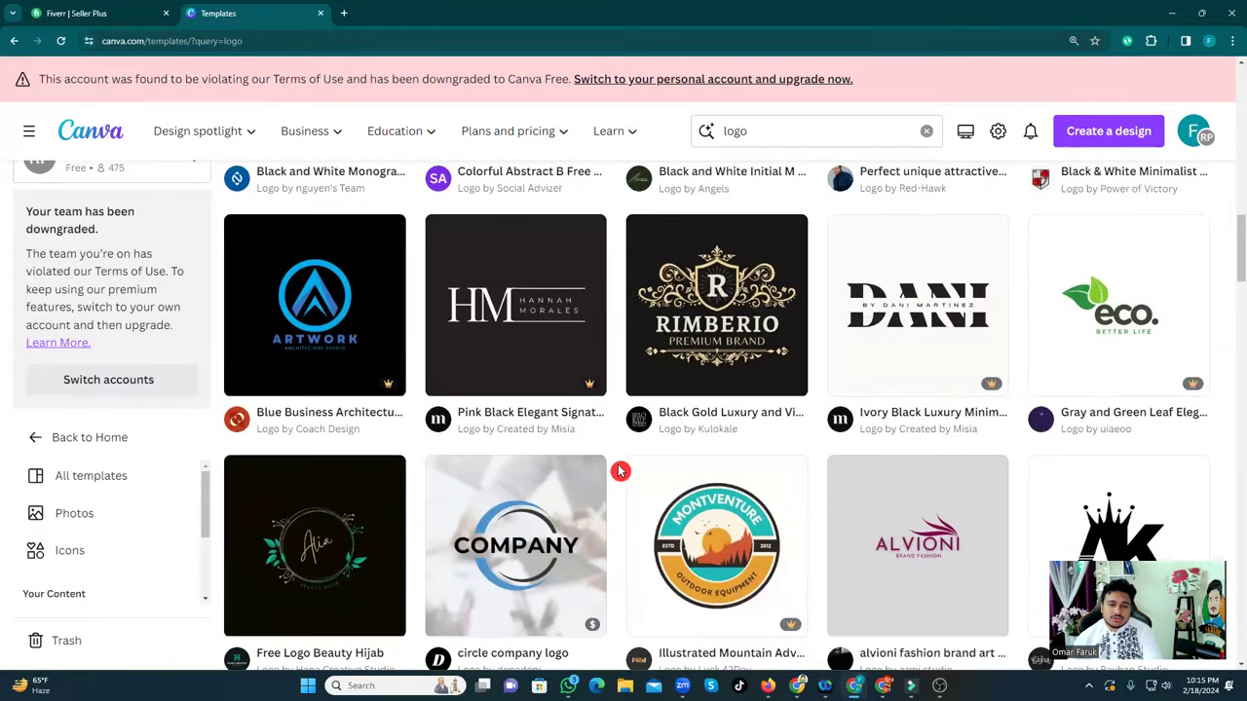
scroll(619, 472, down, 2)
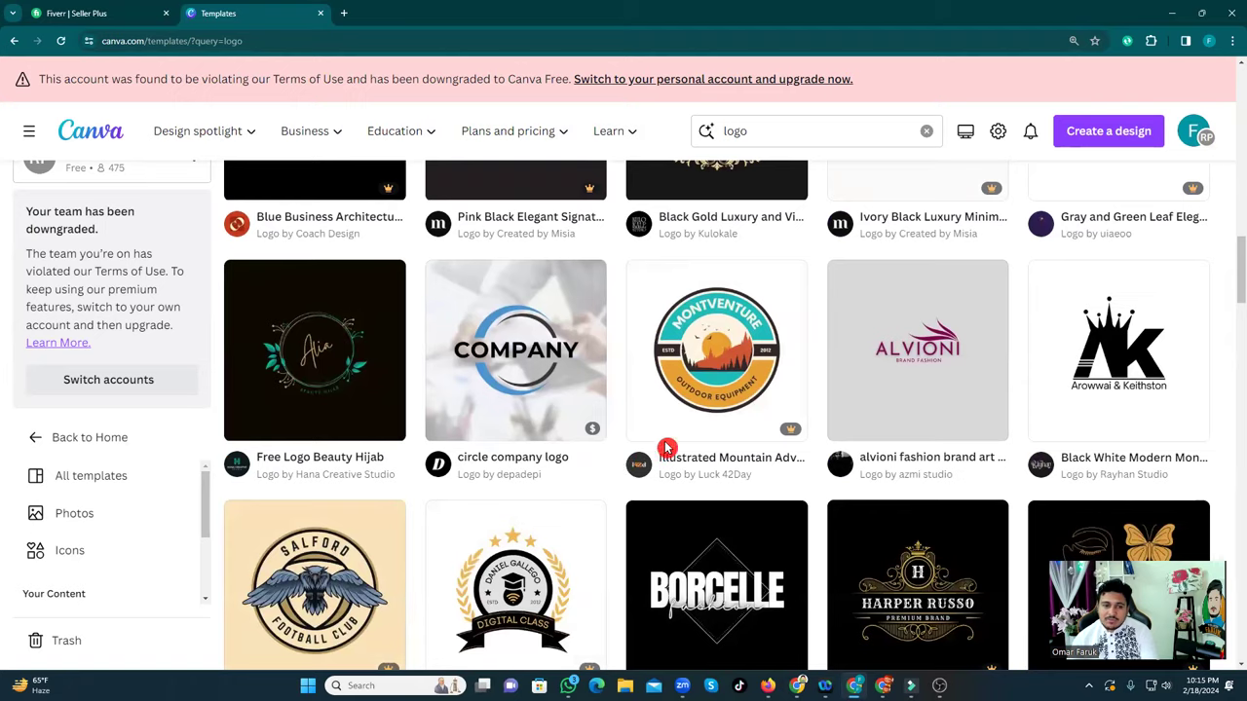
scroll(672, 446, down, 2)
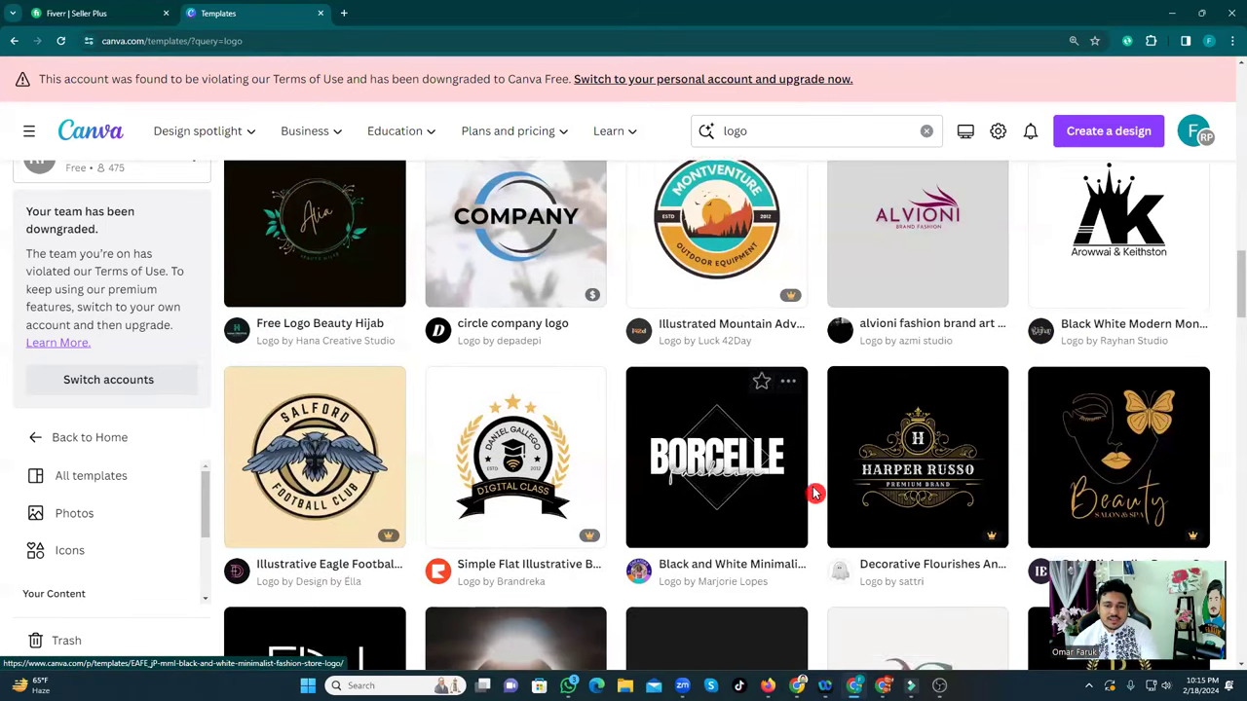
scroll(813, 493, down, 2)
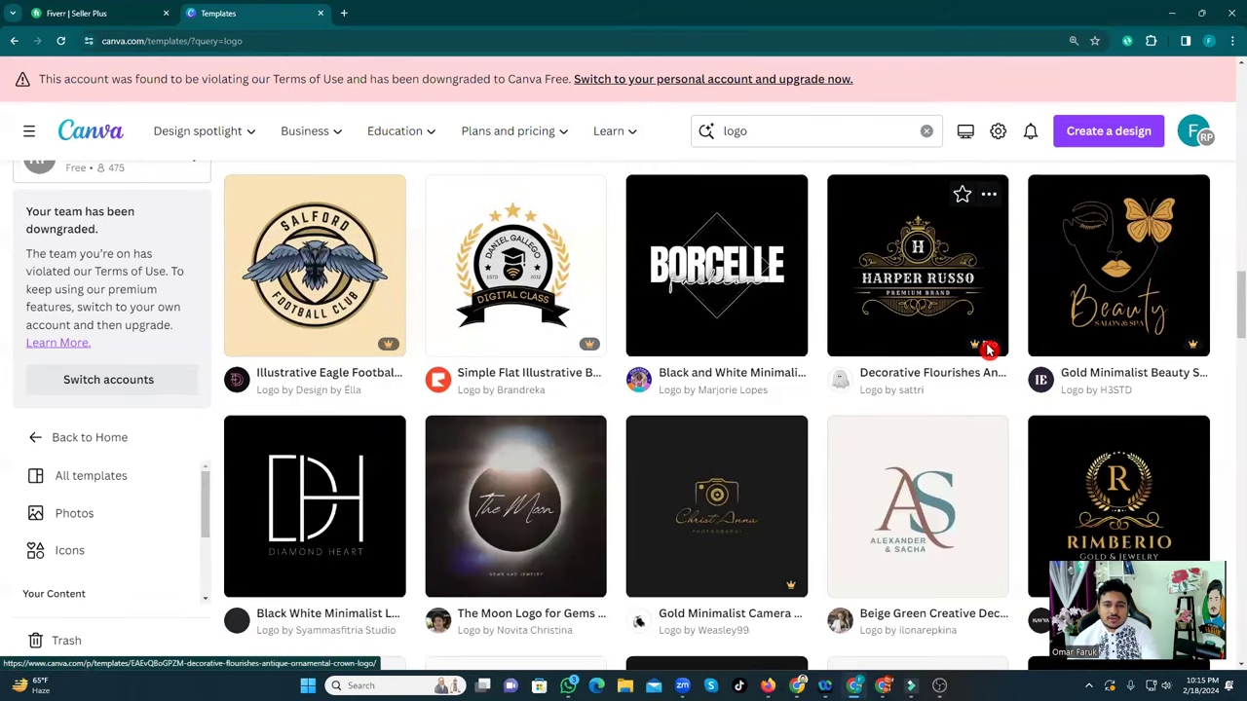
mouse_move(984, 348)
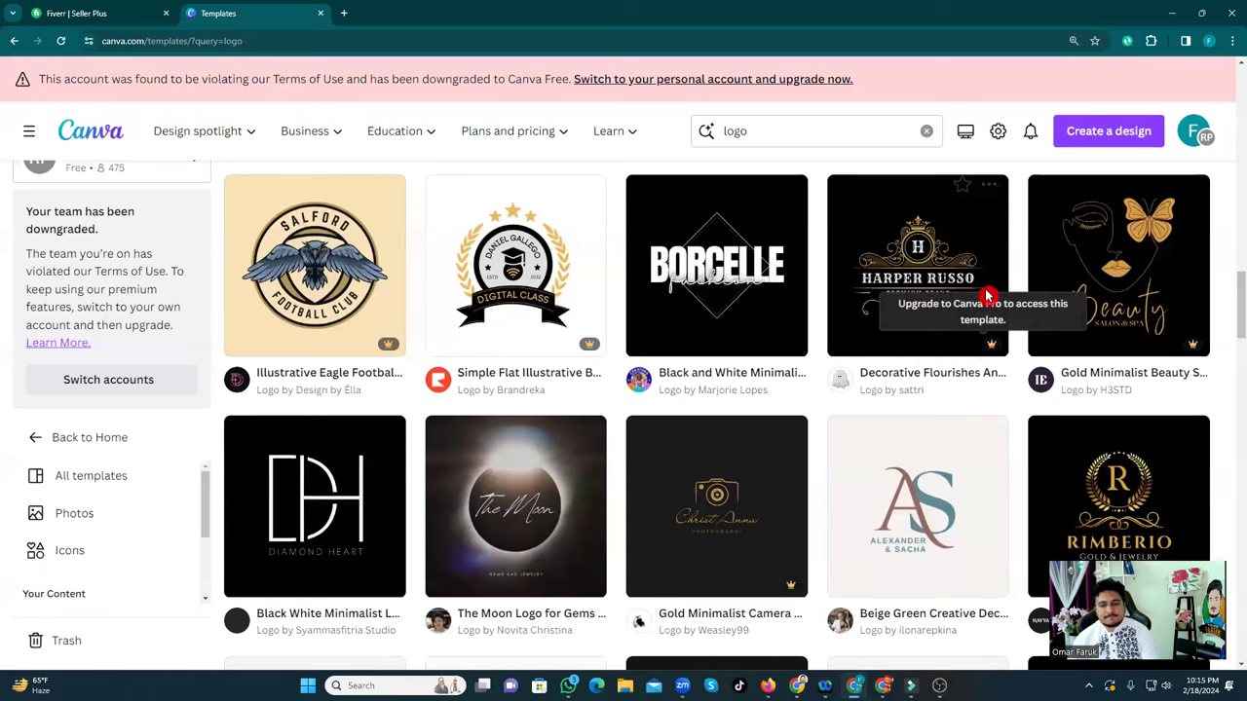
key(Print)
drag(935, 308, 1013, 364)
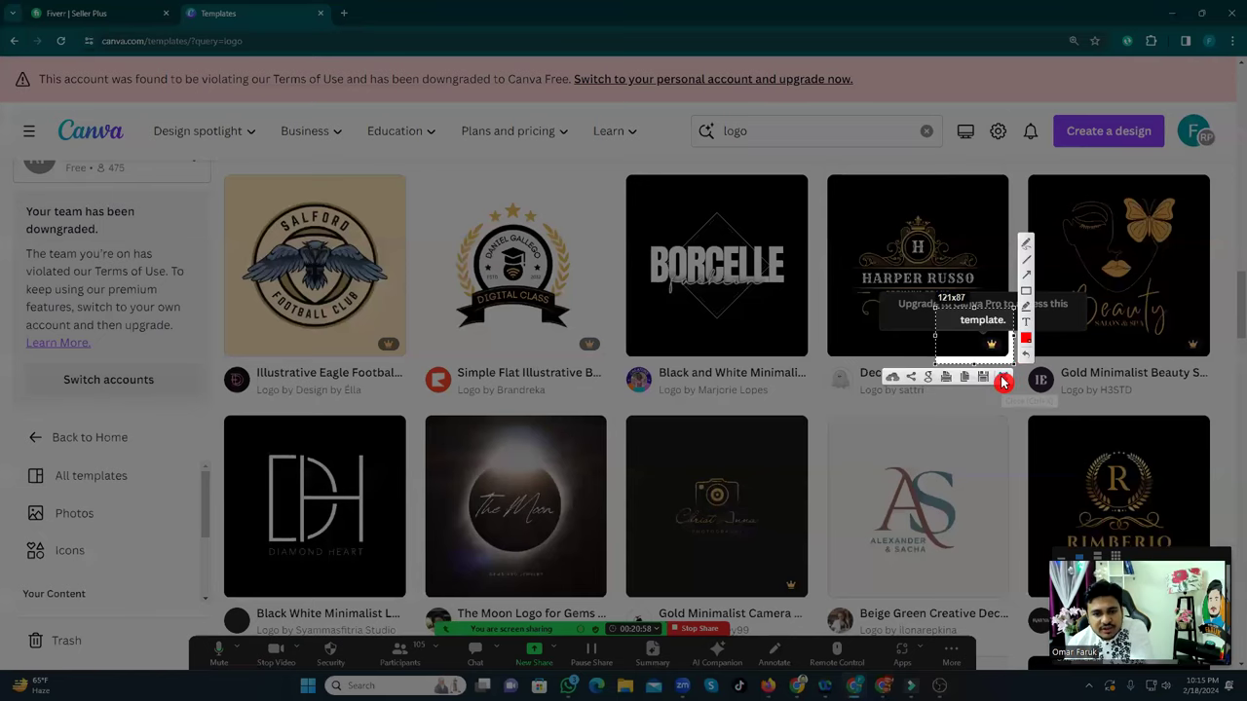
click(1006, 381)
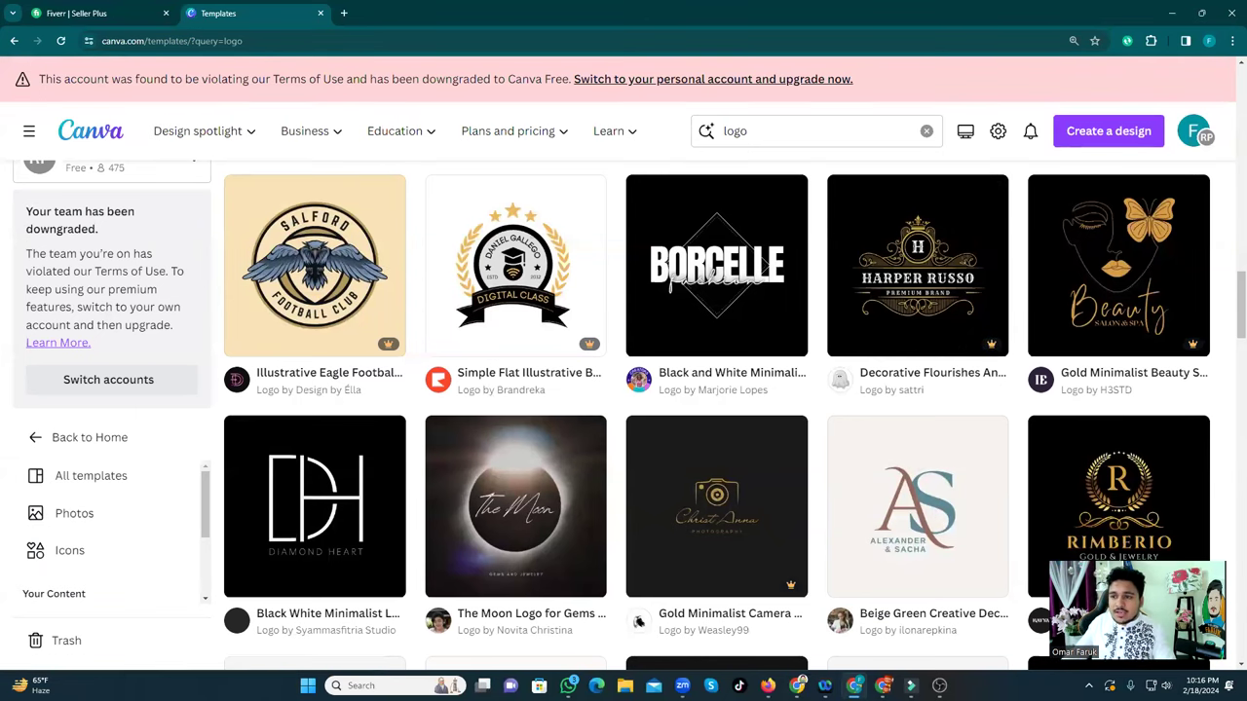
- Find the Brown Abstract The Lion logo template and start a new design from it
scroll(716, 321, down, 5)
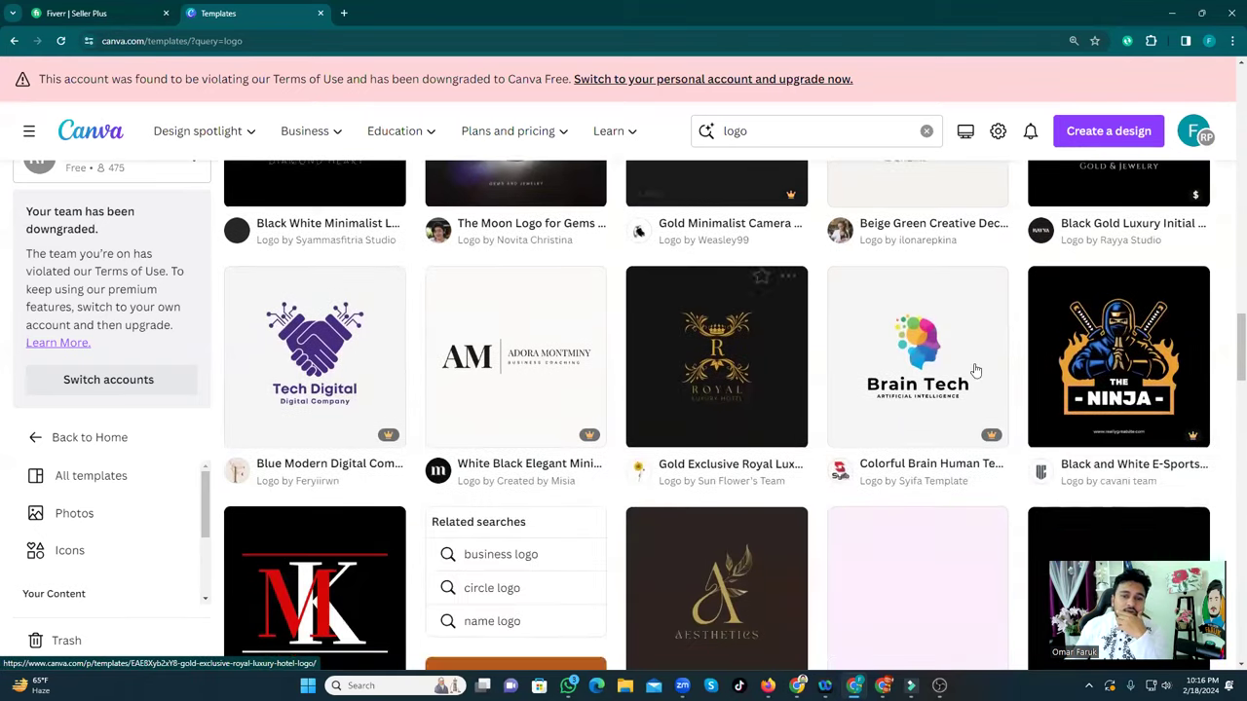
scroll(1013, 411, down, 1)
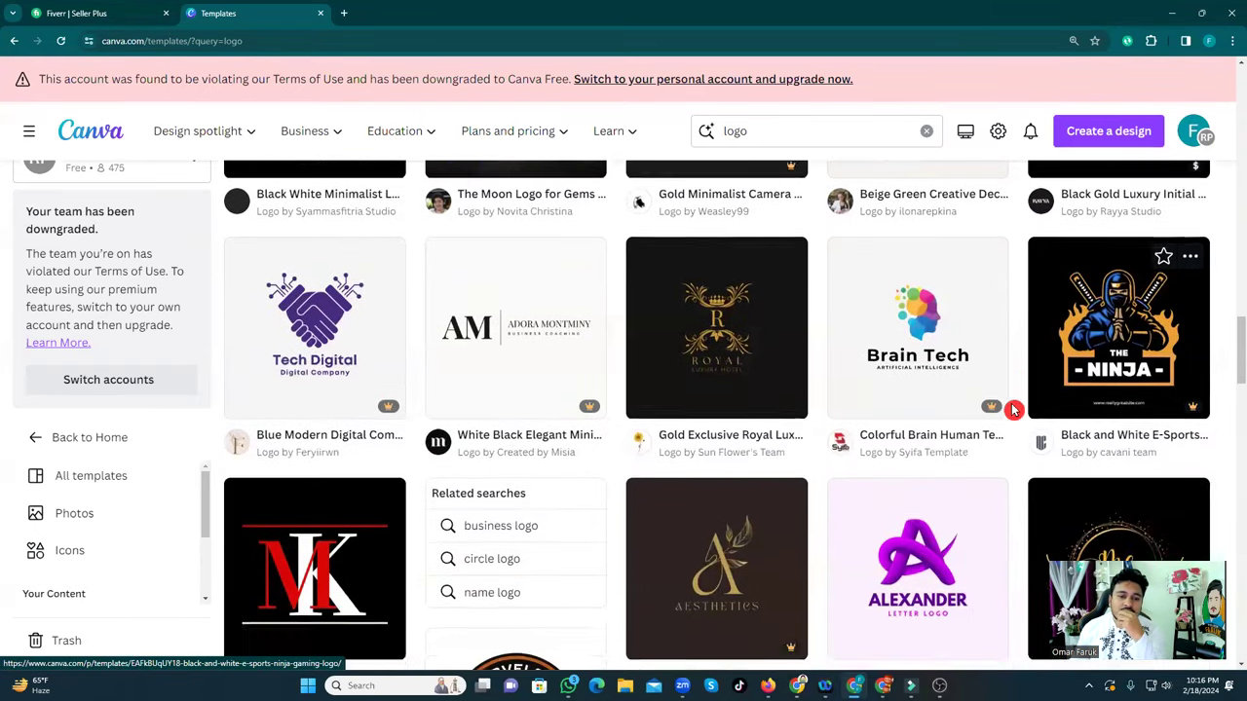
scroll(1014, 410, down, 3)
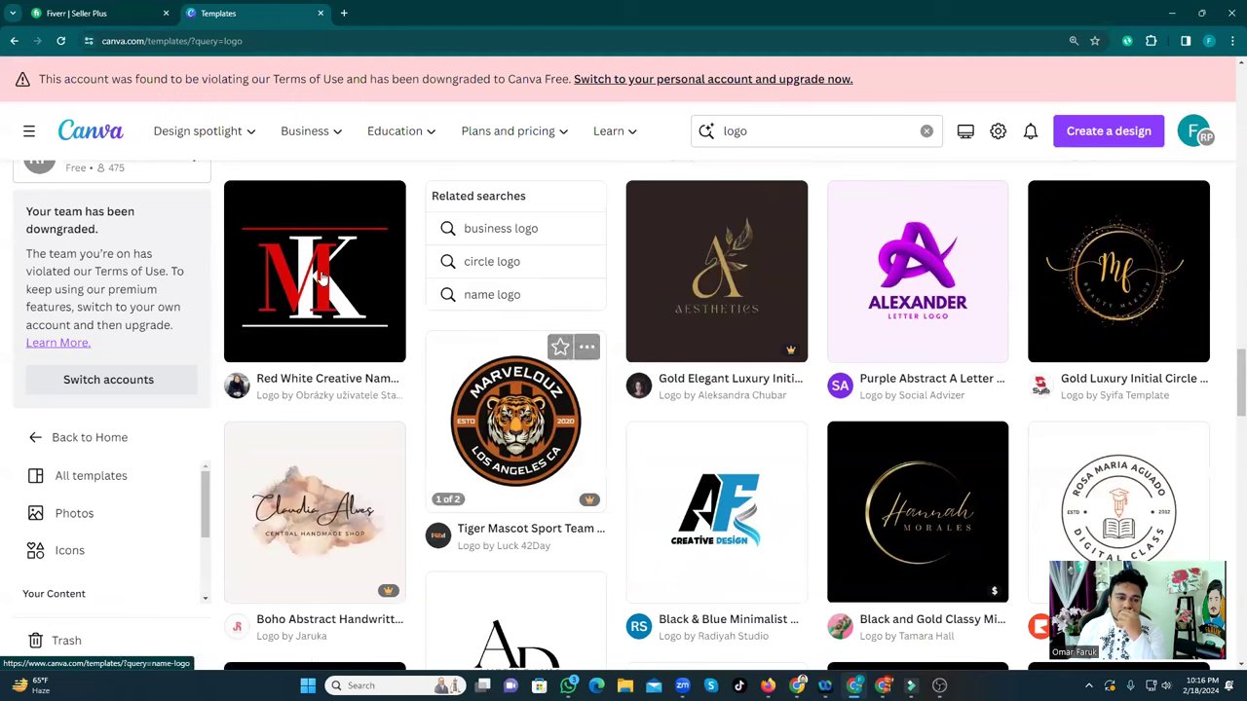
scroll(586, 416, down, 3)
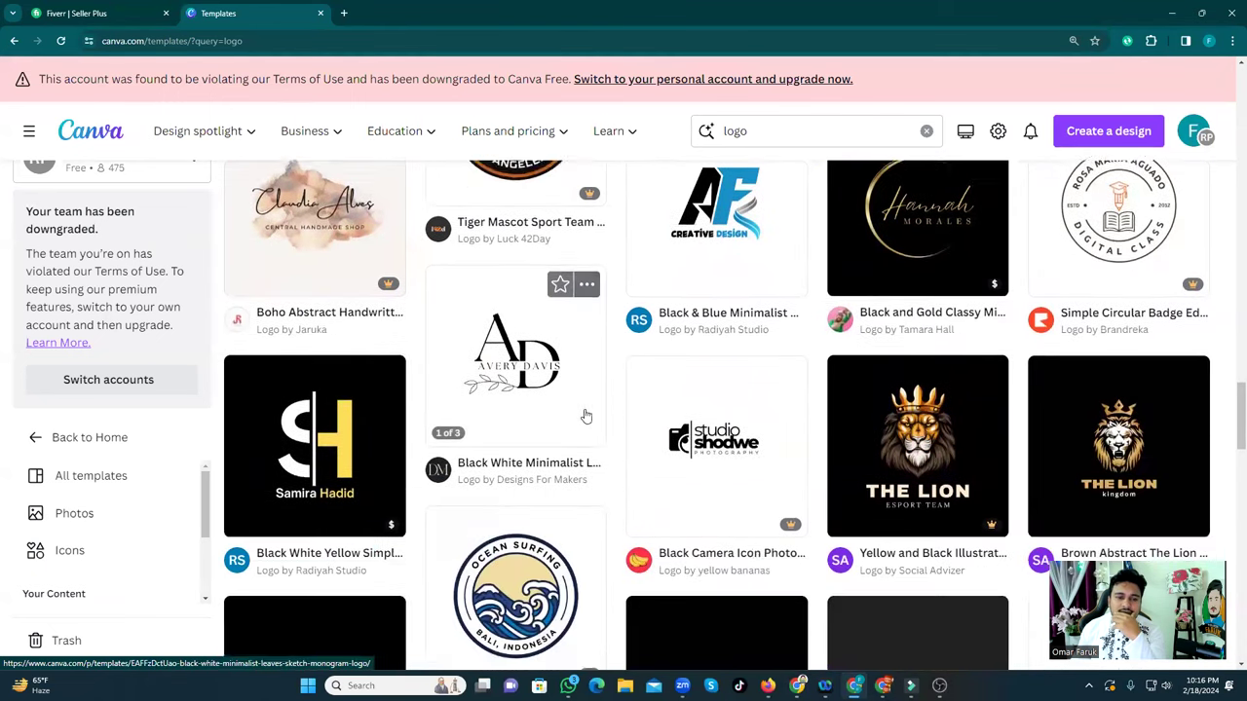
scroll(585, 416, down, 1)
click(1111, 377)
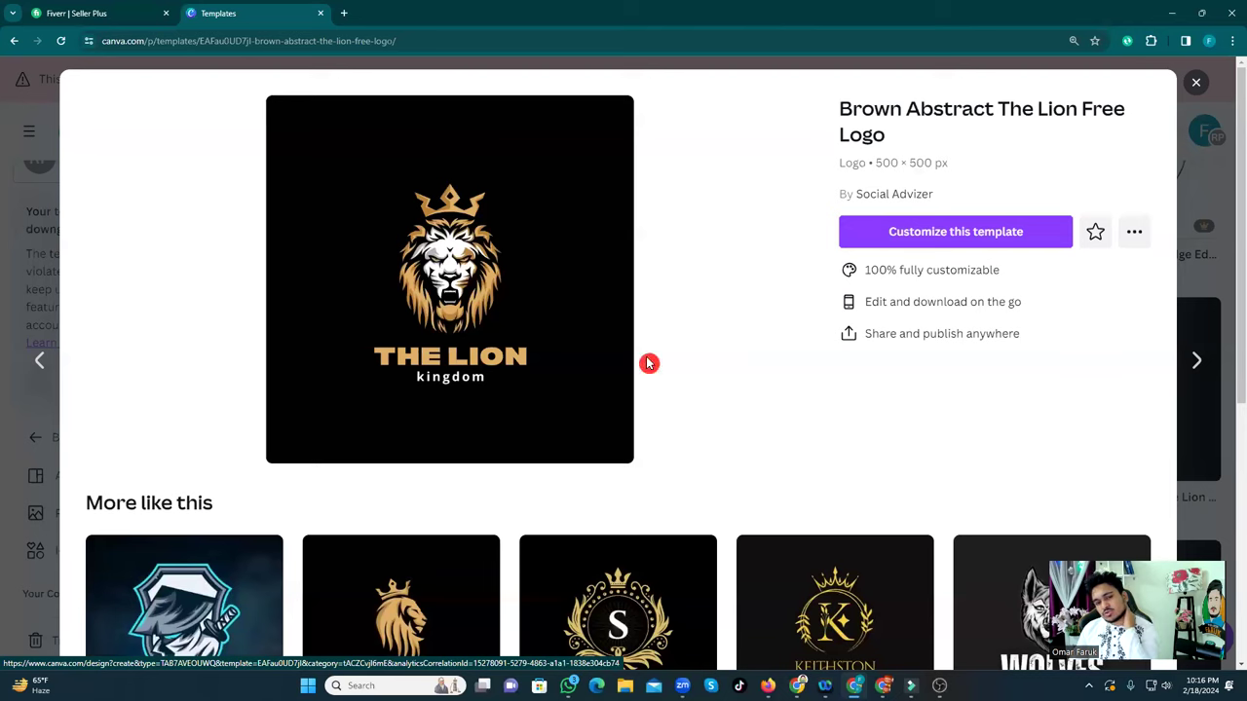
click(913, 237)
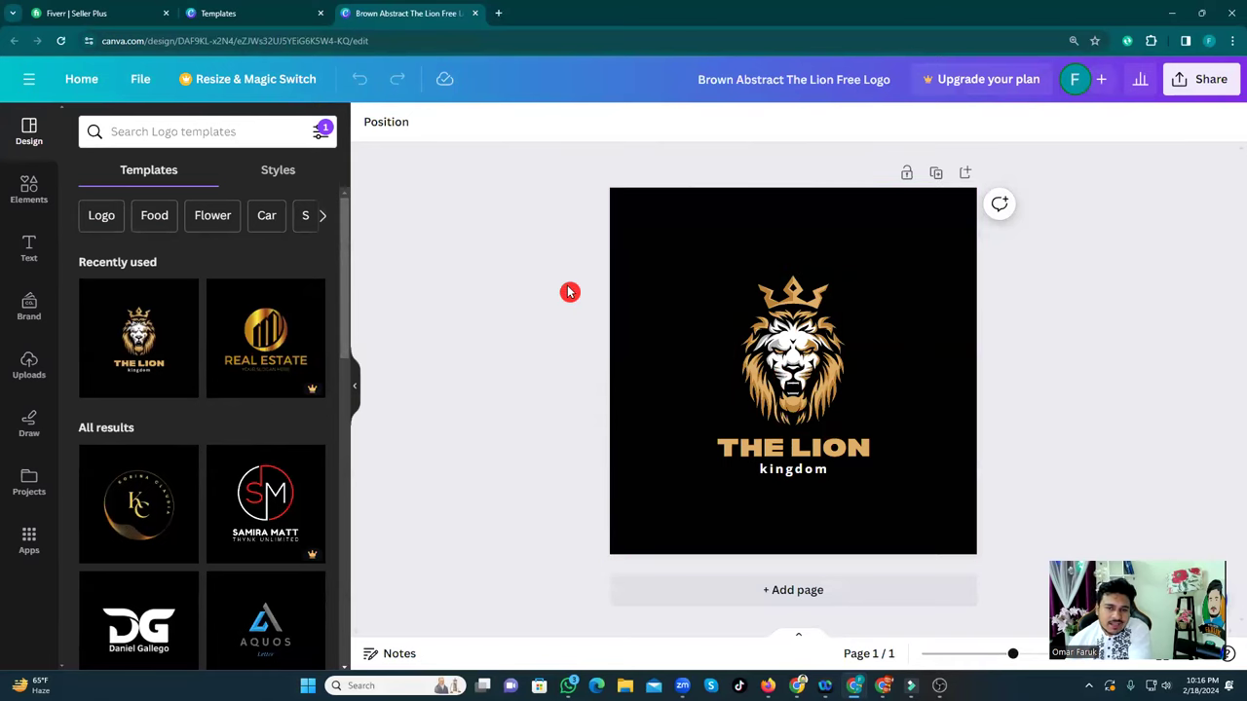
scroll(178, 501, down, 2)
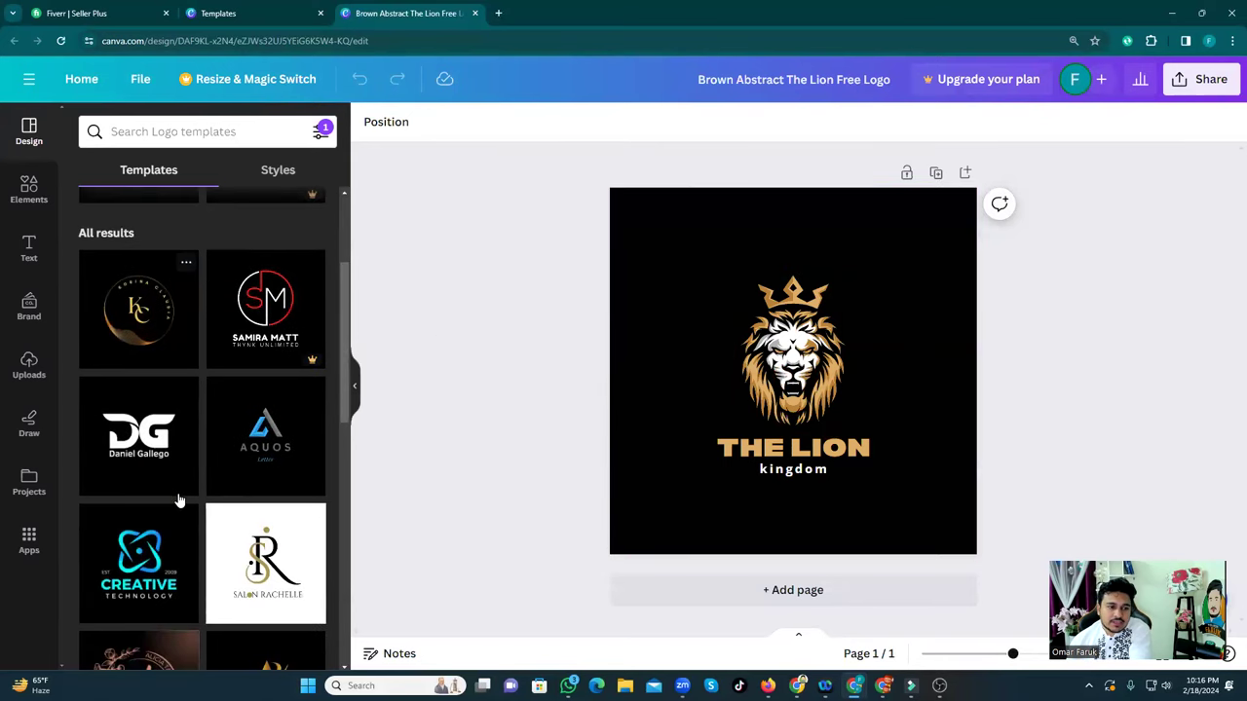
scroll(173, 501, down, 1)
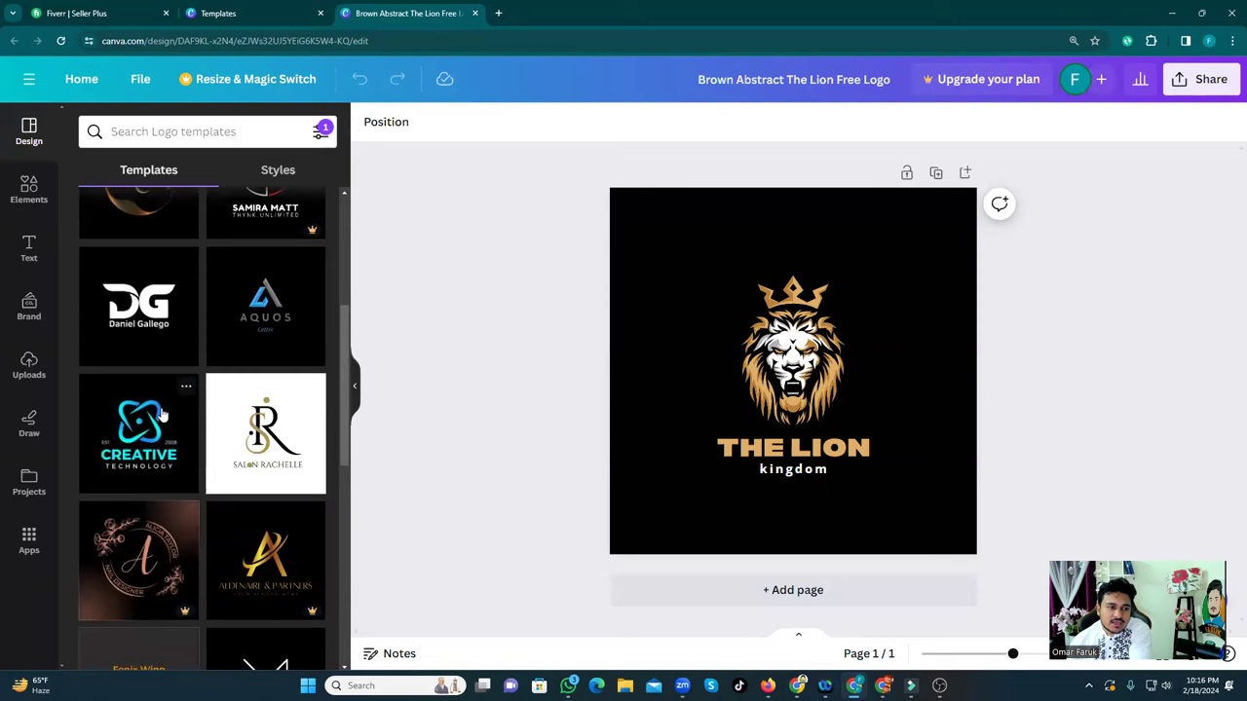
- Swap the lion design for the Modern Creative Technology logo and select its CREATIVE heading
click(132, 443)
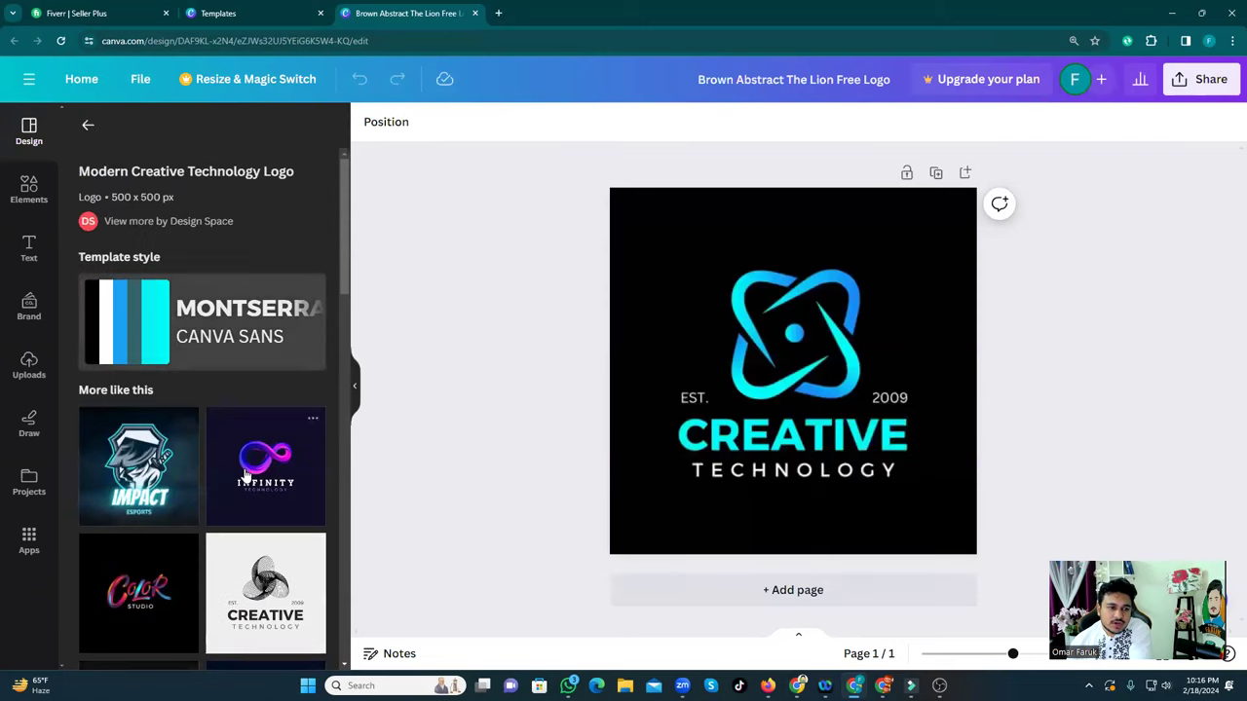
scroll(187, 328, down, 1)
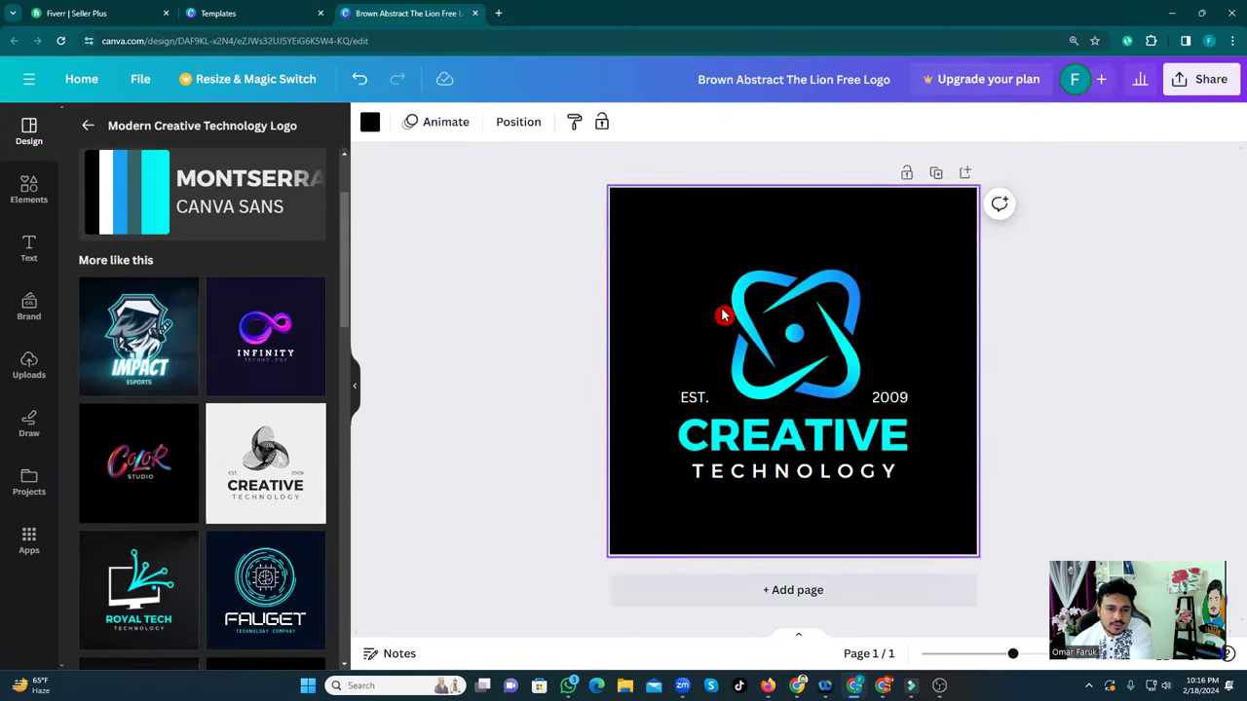
click(786, 438)
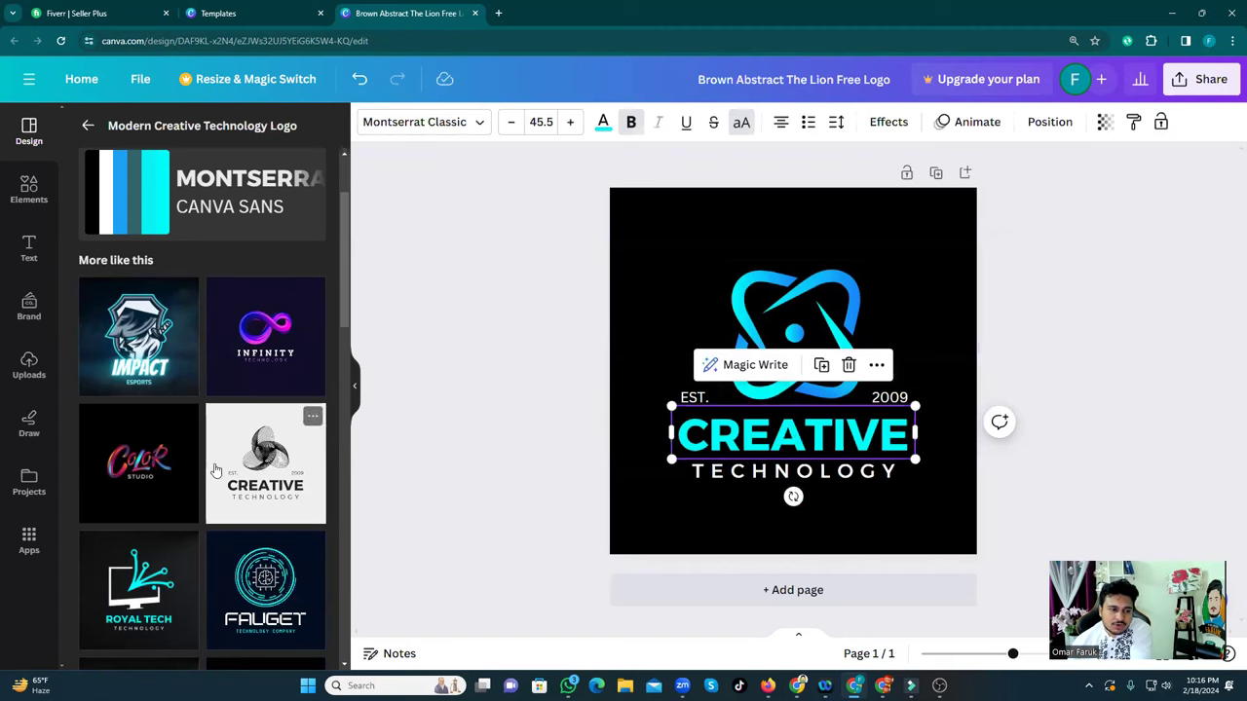
scroll(215, 472, down, 1)
scroll(206, 470, down, 1)
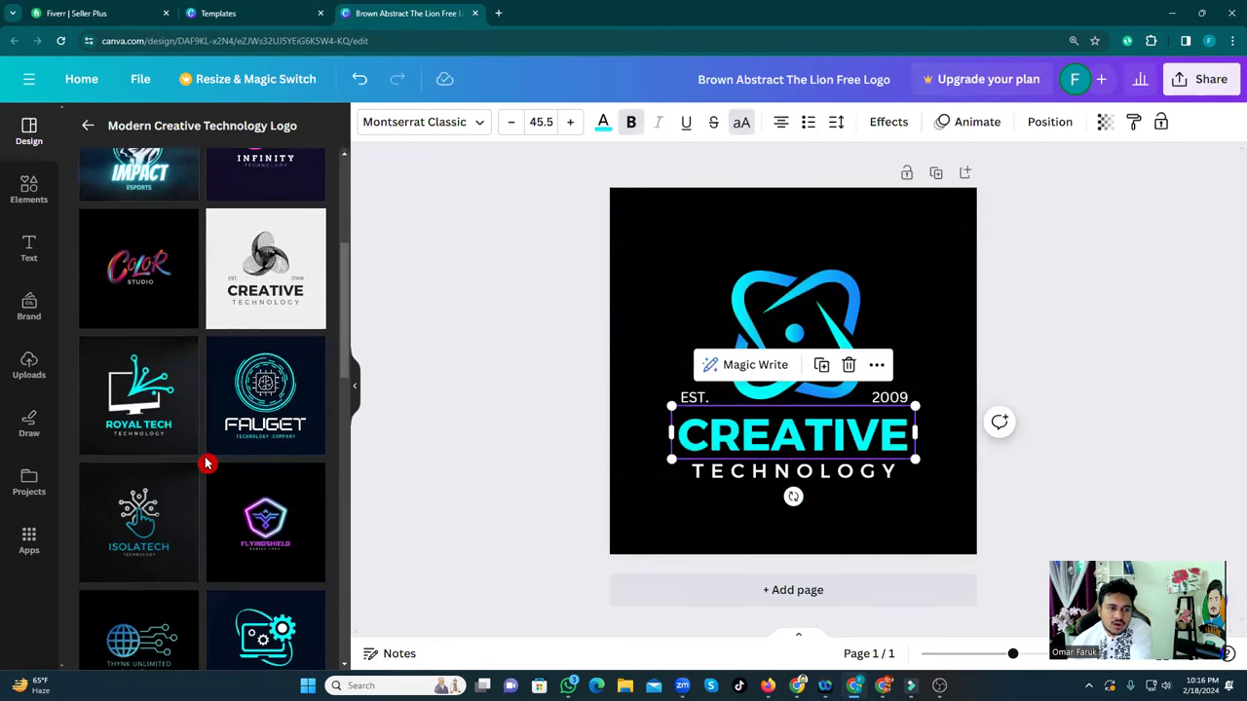
scroll(206, 464, down, 5)
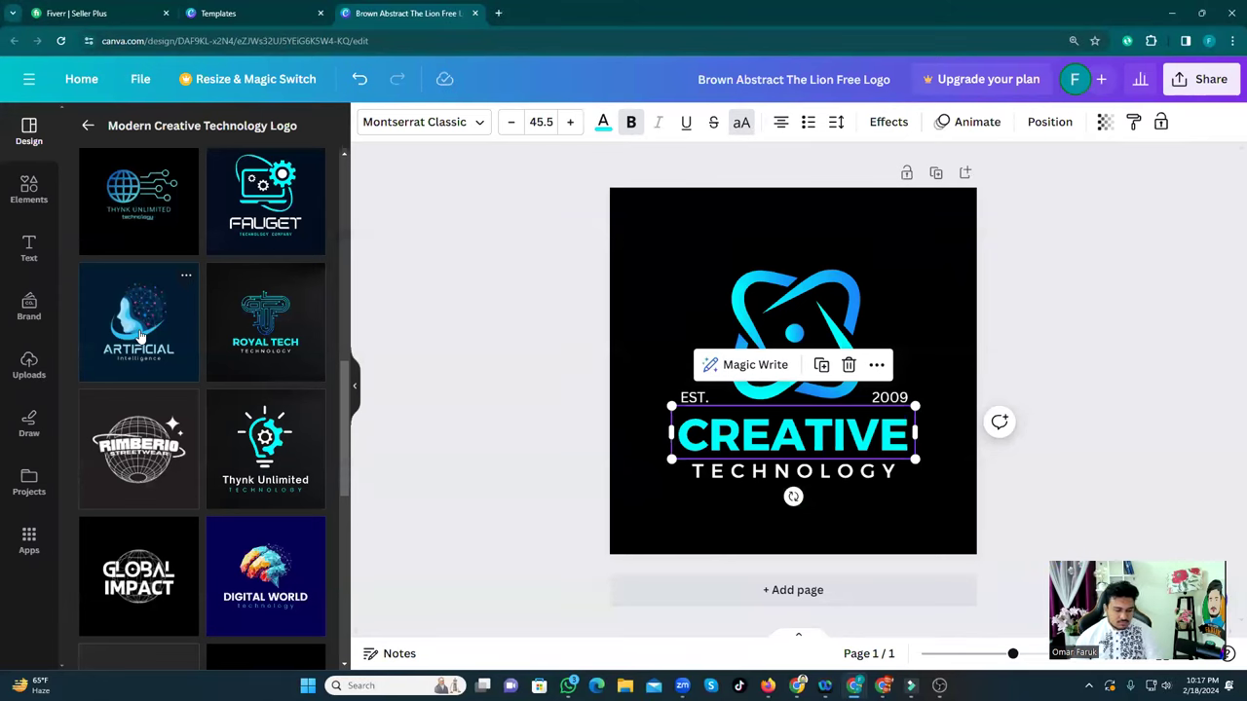
scroll(234, 509, down, 1)
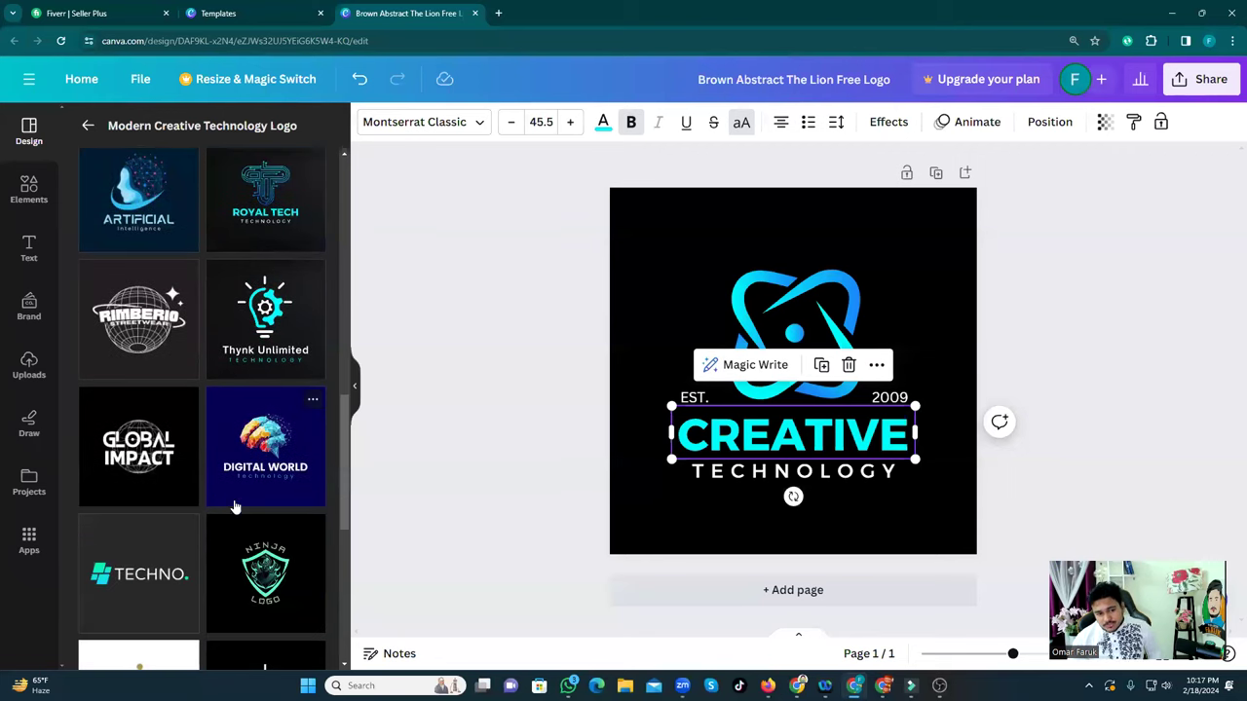
scroll(261, 458, down, 3)
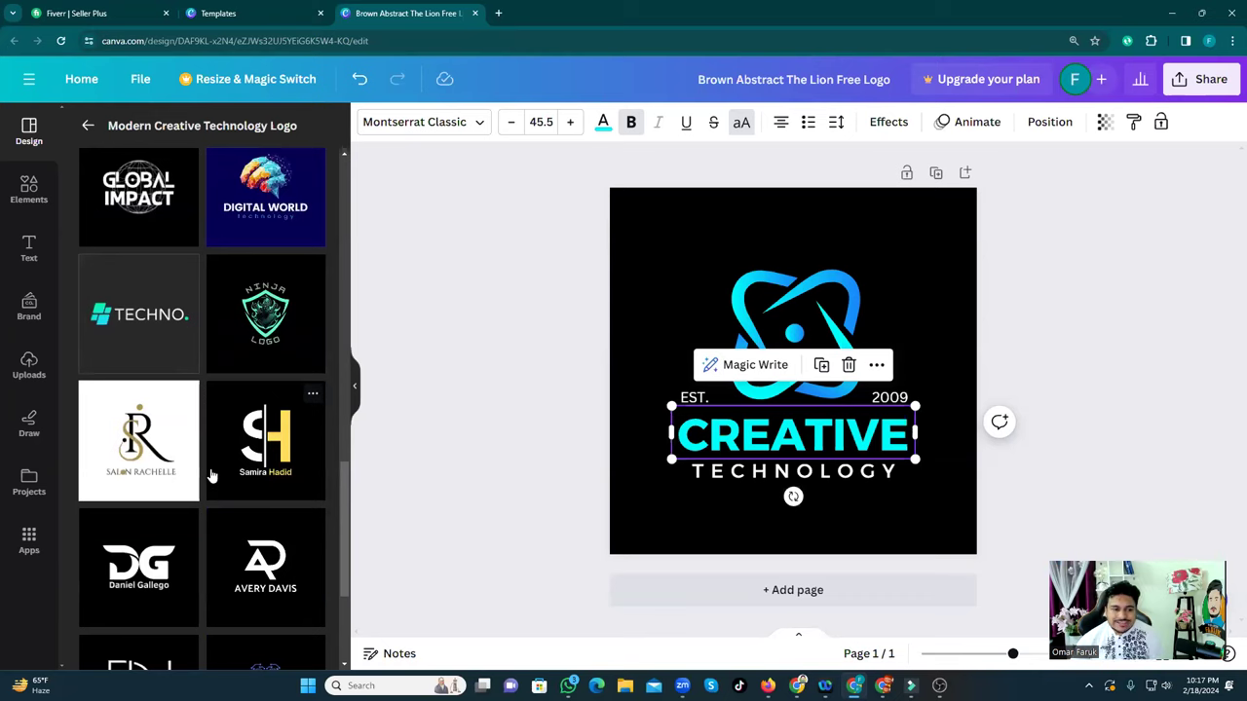
scroll(214, 492, down, 2)
scroll(217, 505, down, 1)
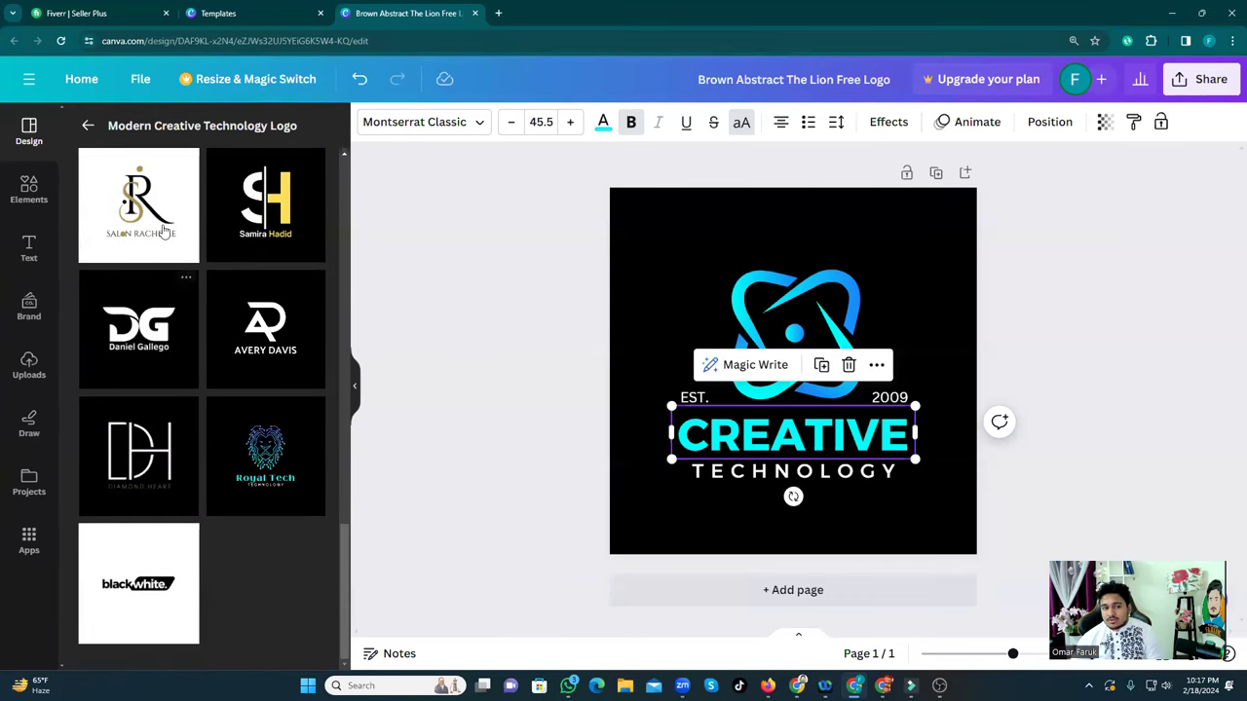
- Retype the headings as DIGITAL and MARKETINGHH, widening the box so MARKETINGHH fits one line
click(245, 471)
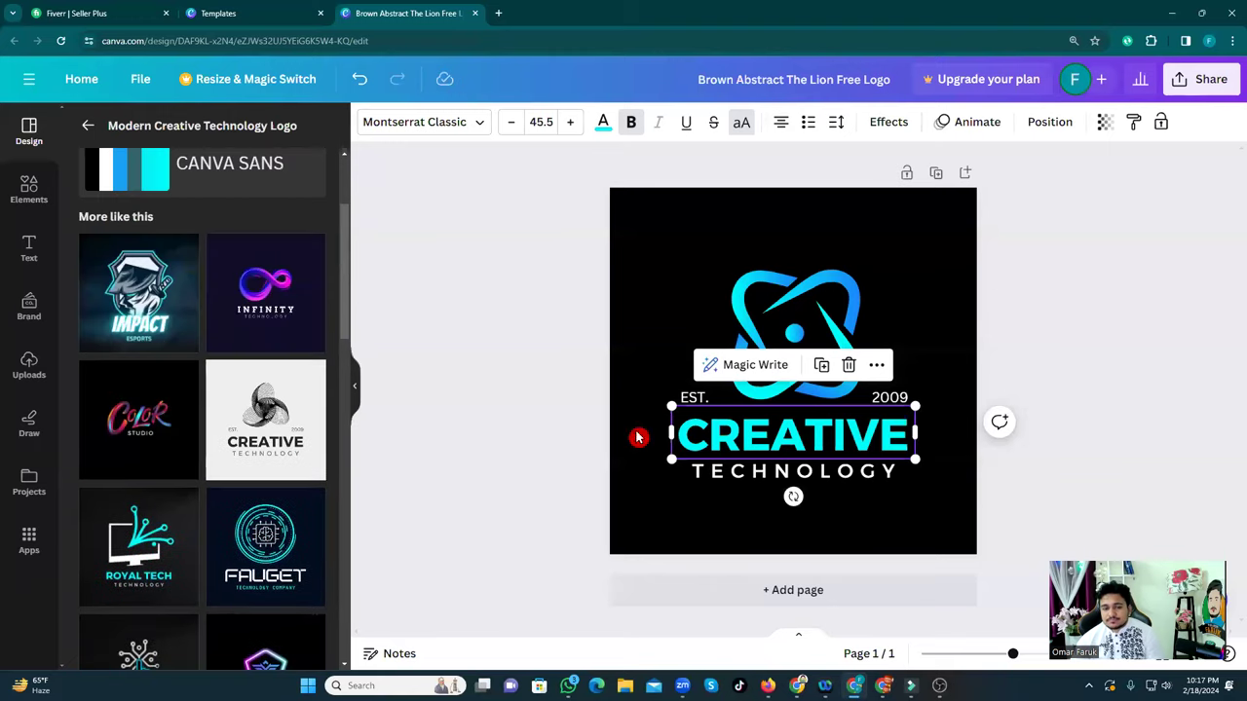
double_click(728, 426)
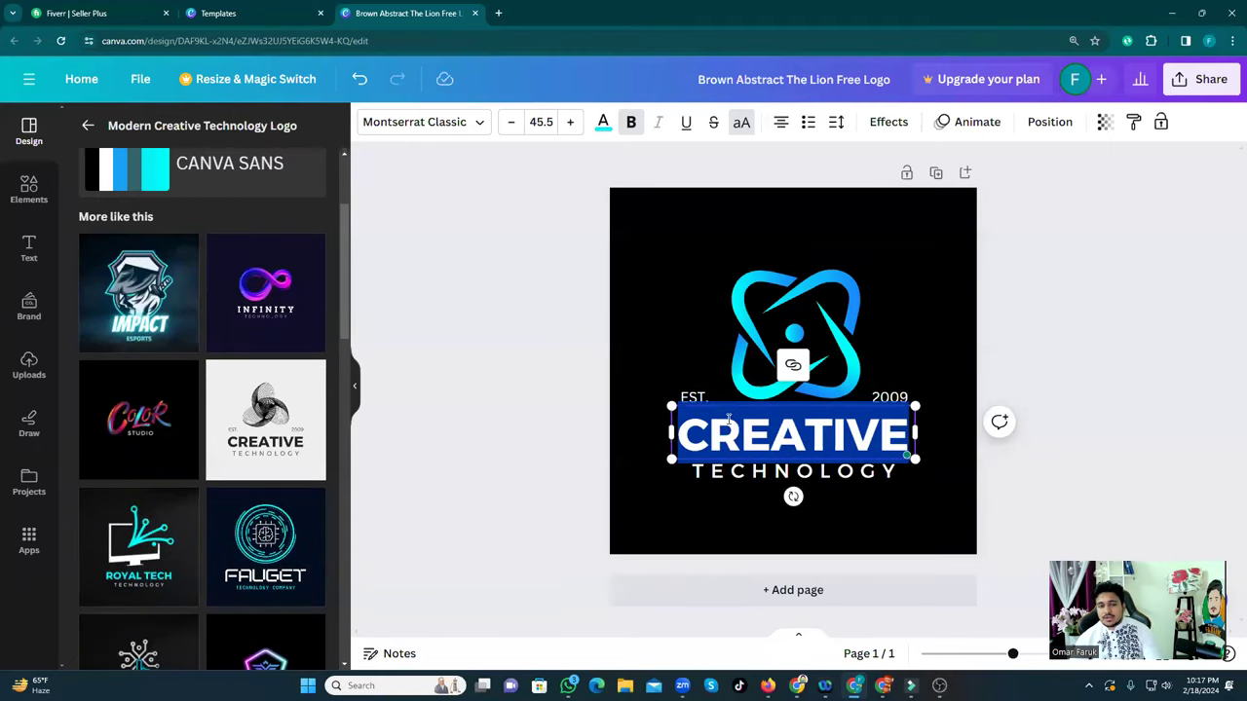
text(DI)
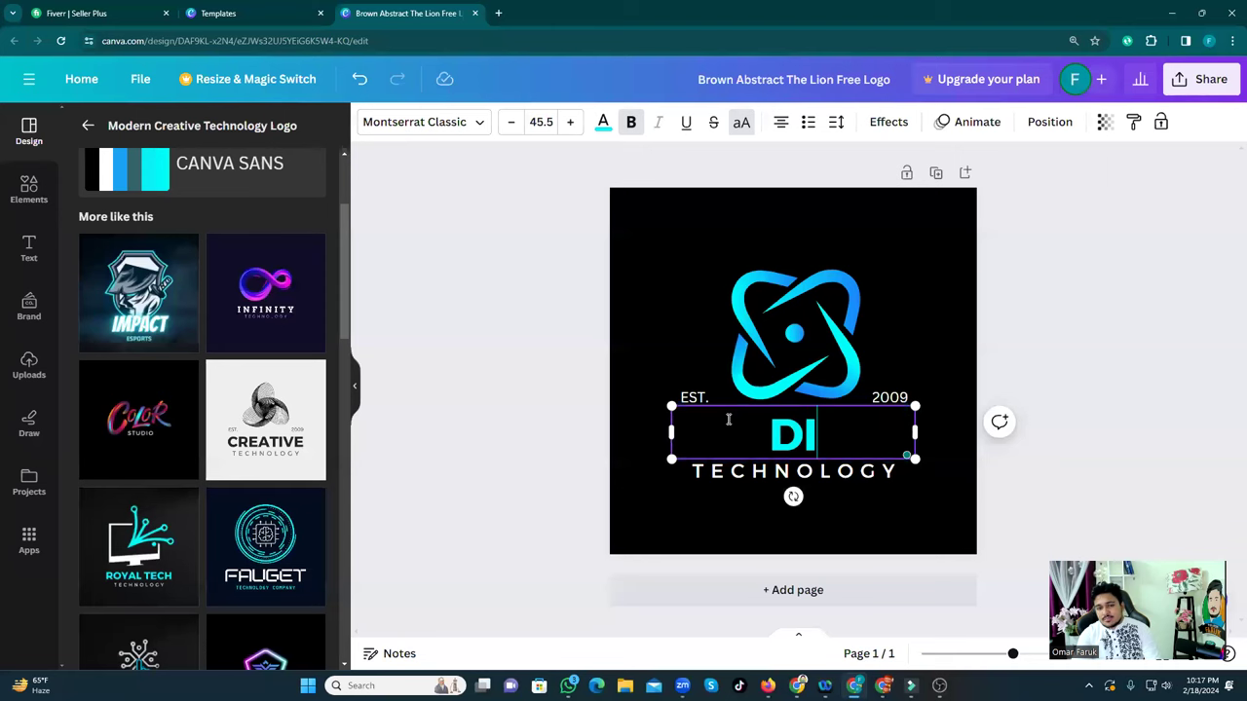
text(GITAL)
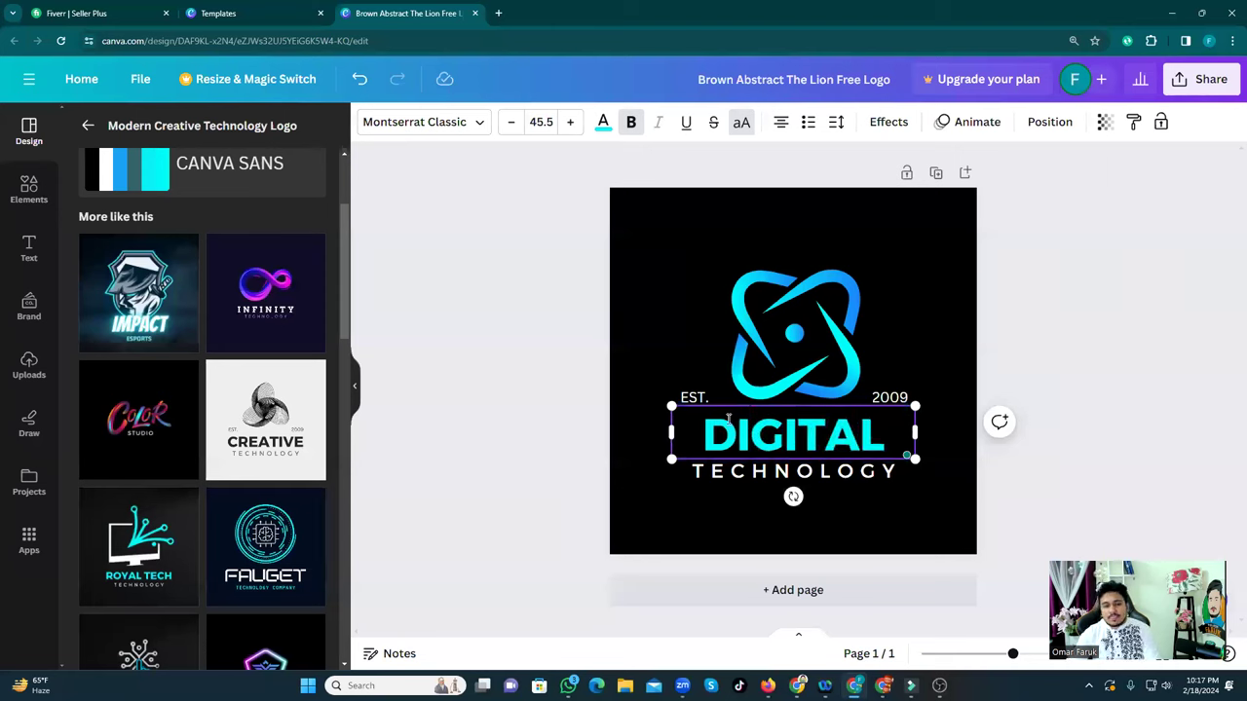
double_click(722, 471)
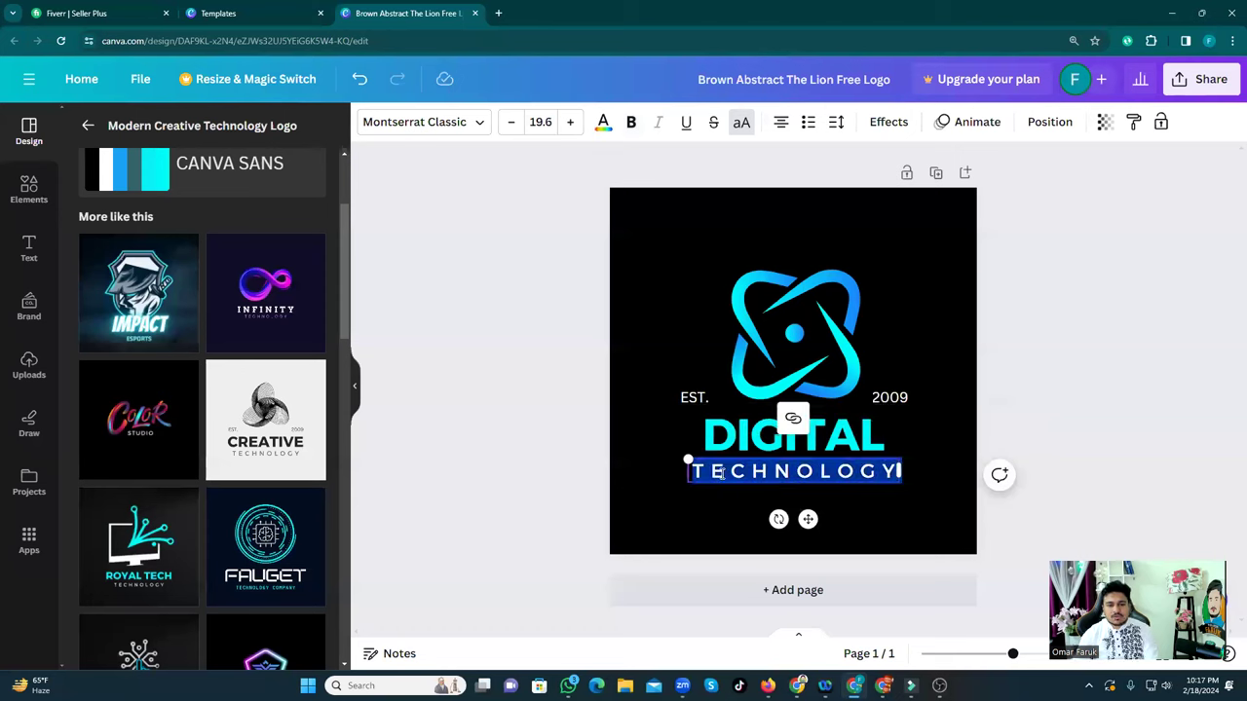
text(MARKETINGHH)
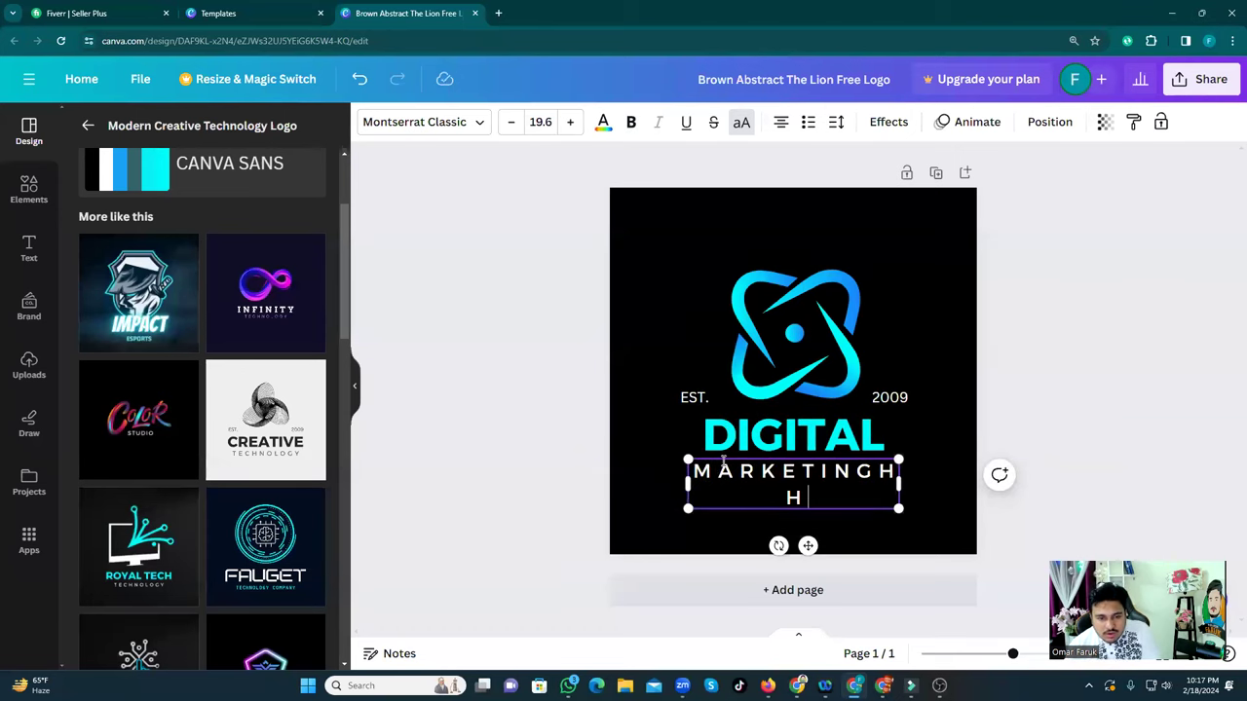
mouse_move(688, 479)
mouse_down()
mouse_move(654, 473)
mouse_move(706, 467)
mouse_up()
click(524, 467)
click(676, 470)
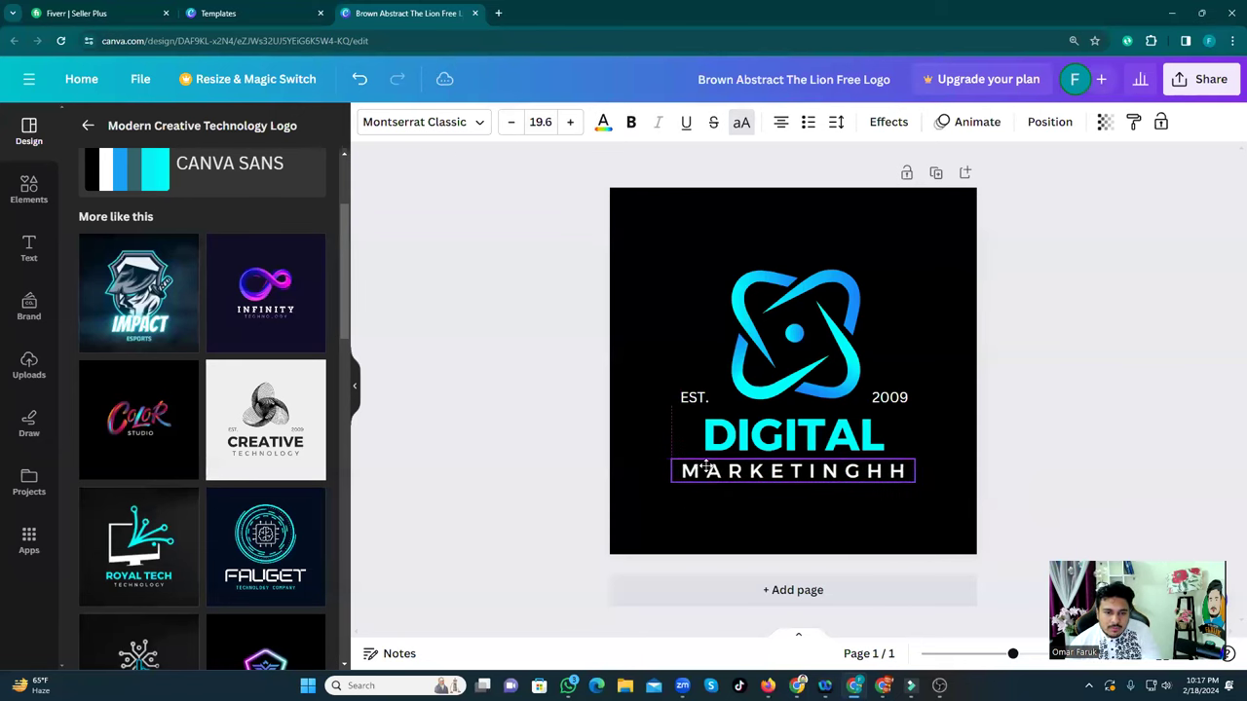
- Change the year 2009 to 2024 and EST. to EIP
double_click(889, 396)
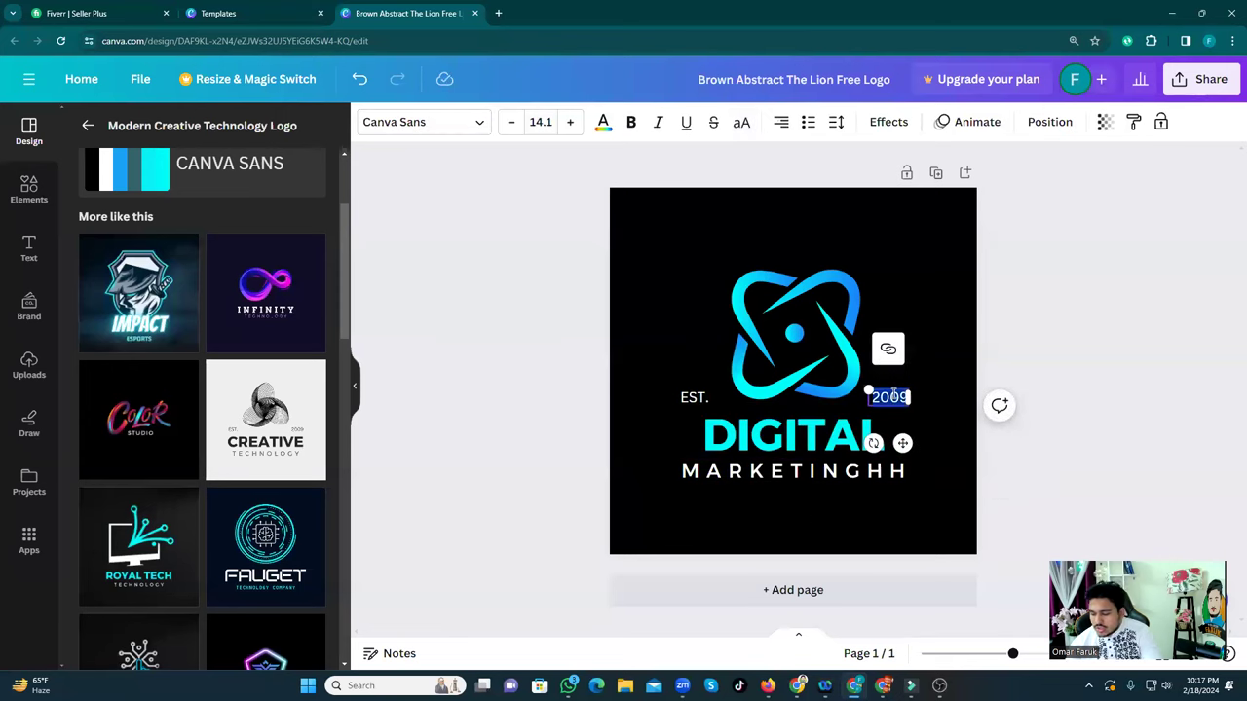
text(20)
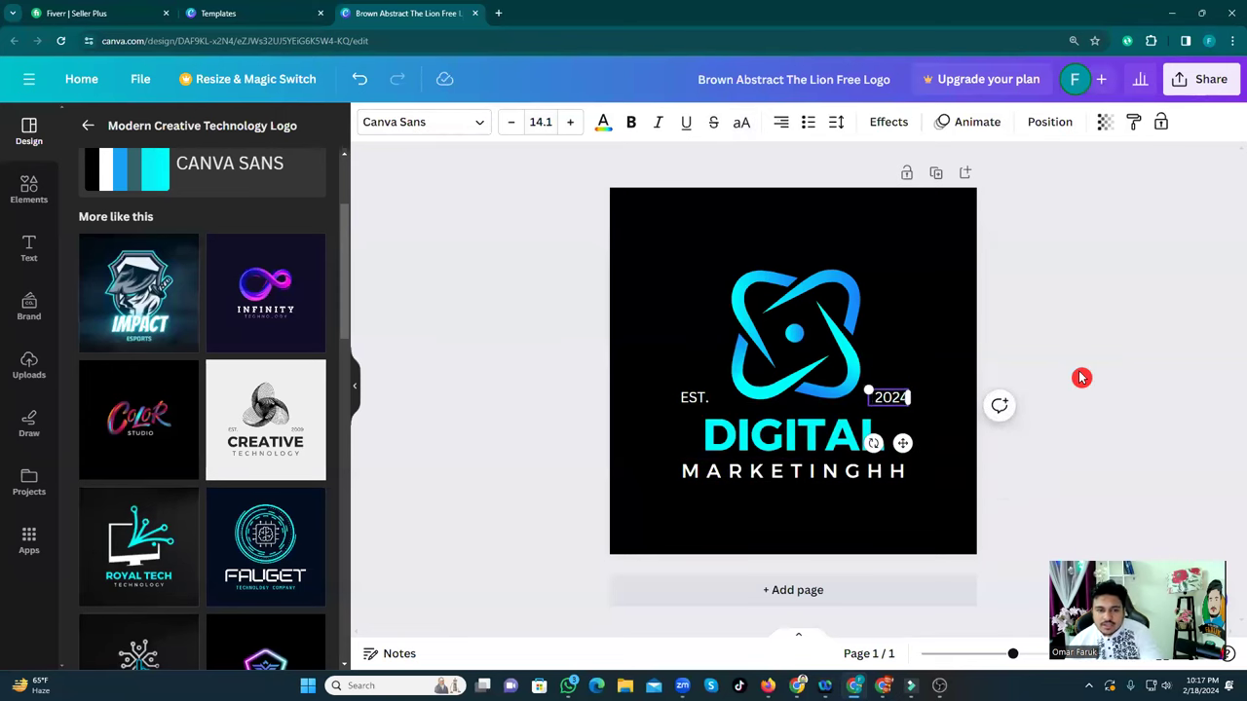
click(1082, 376)
double_click(702, 404)
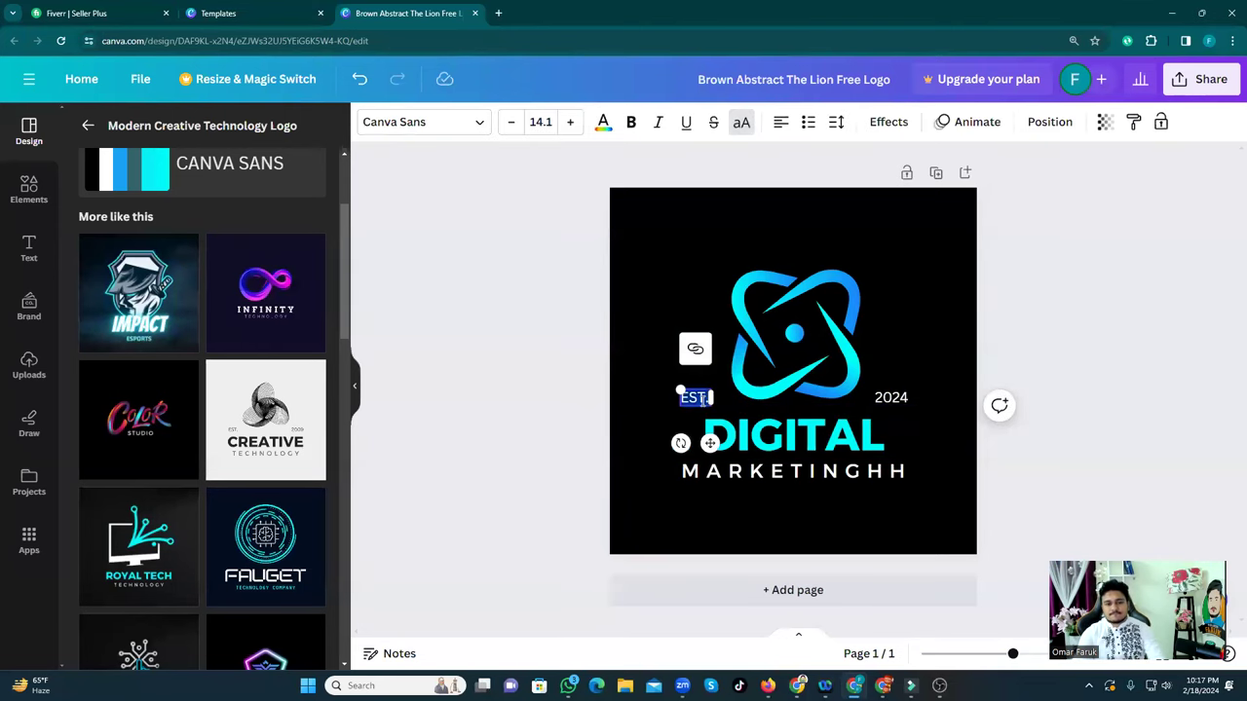
text(EIP)
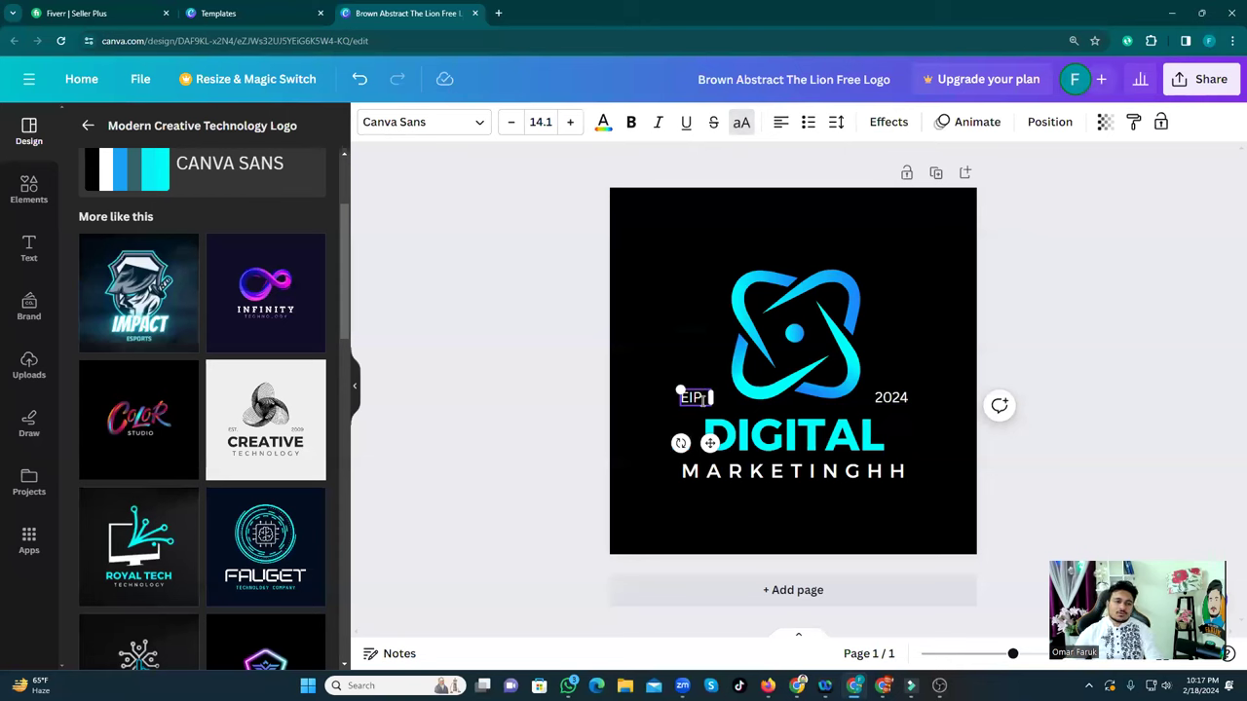
click(470, 377)
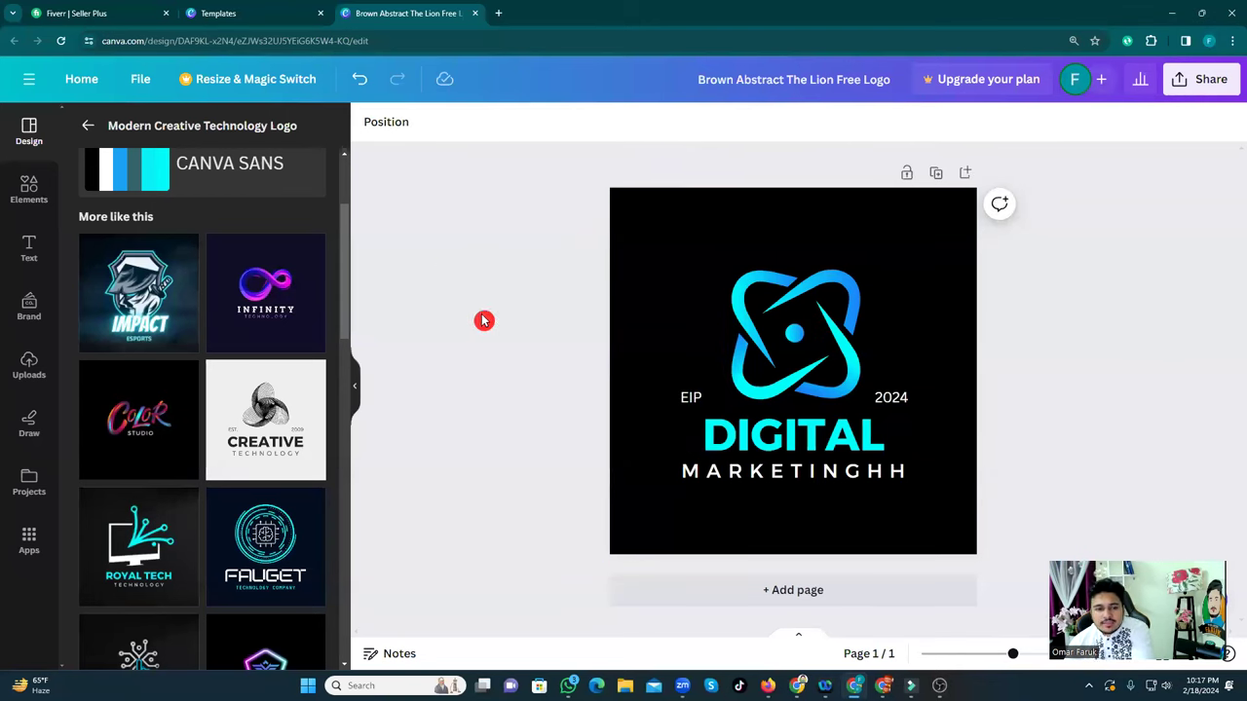
click(692, 243)
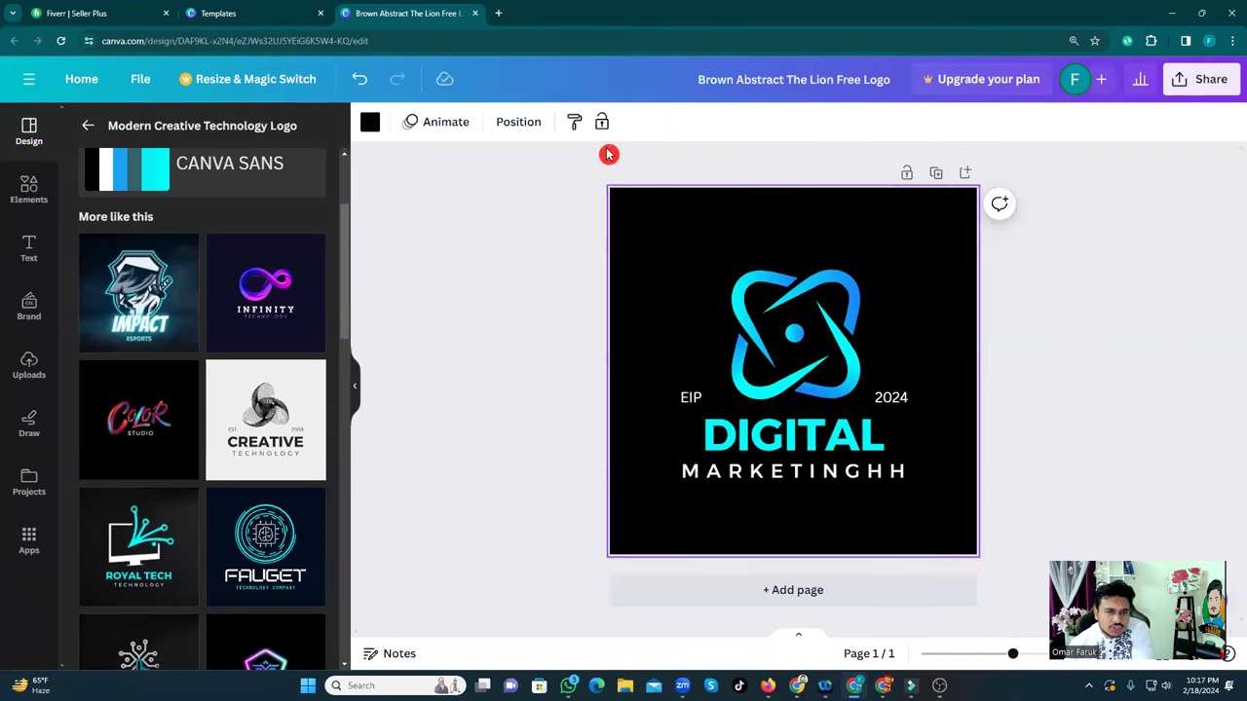
- Select the page background and try several gradient backgrounds and a light orange
click(469, 270)
click(668, 220)
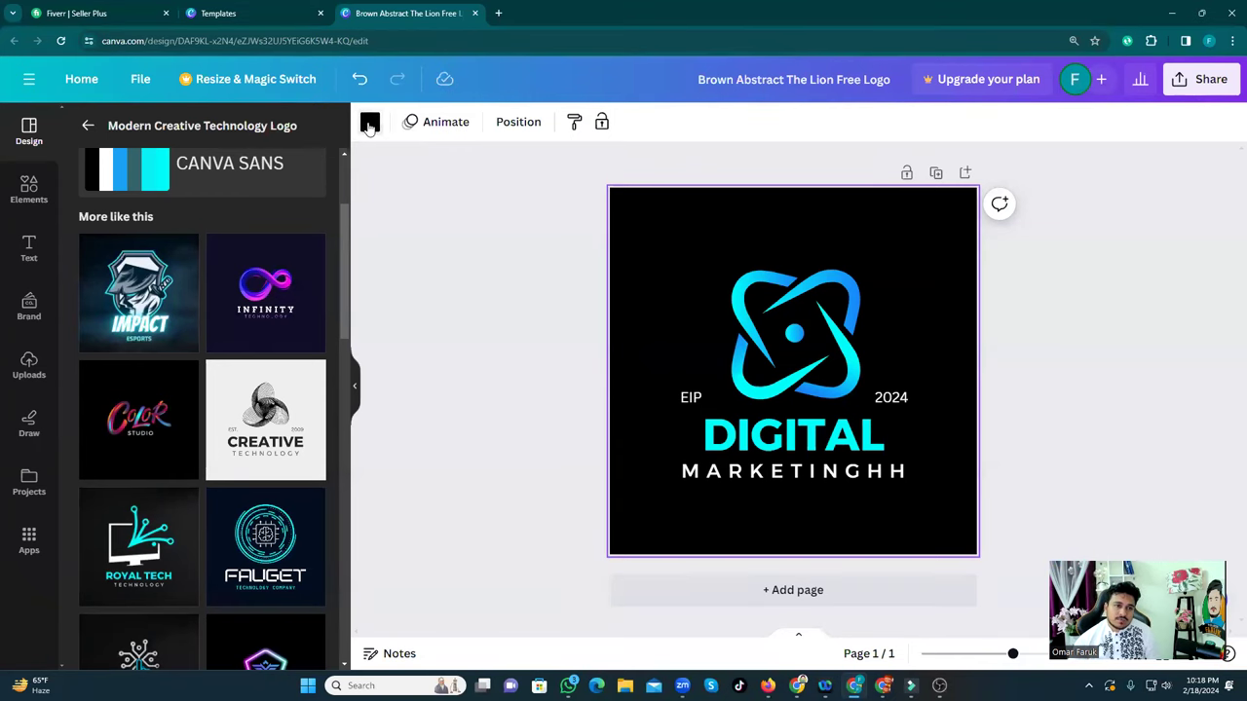
click(369, 124)
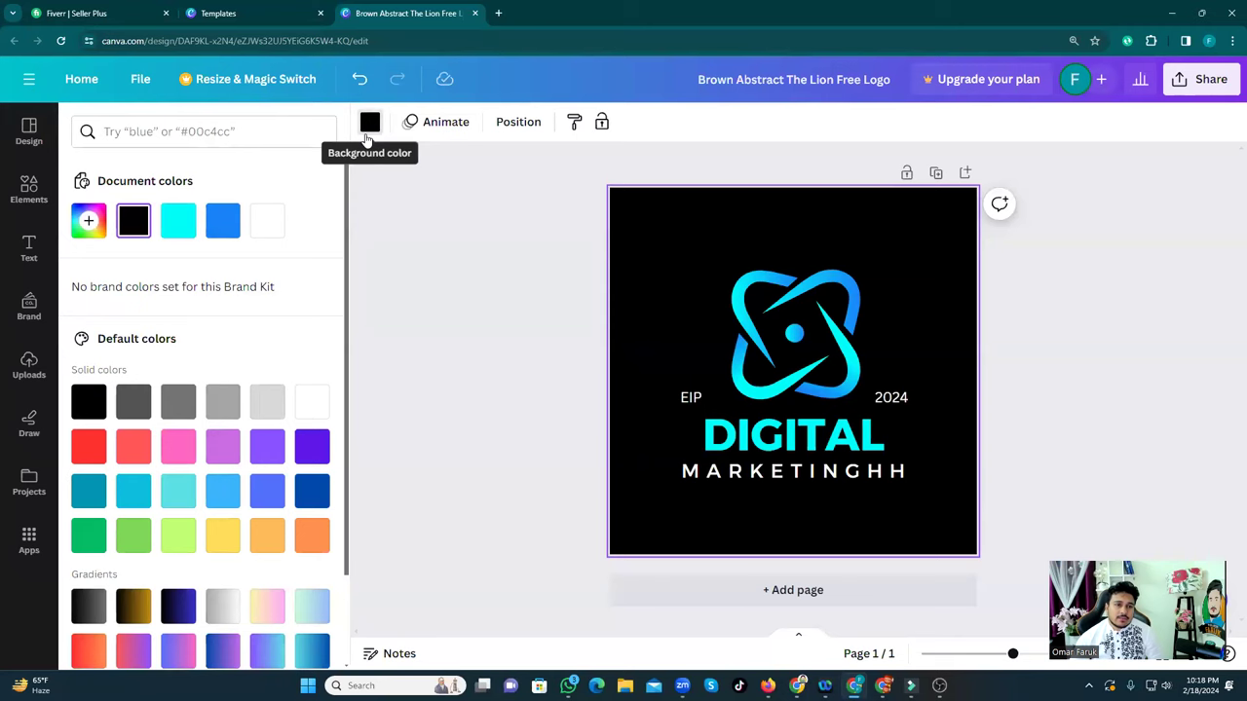
scroll(172, 510, down, 2)
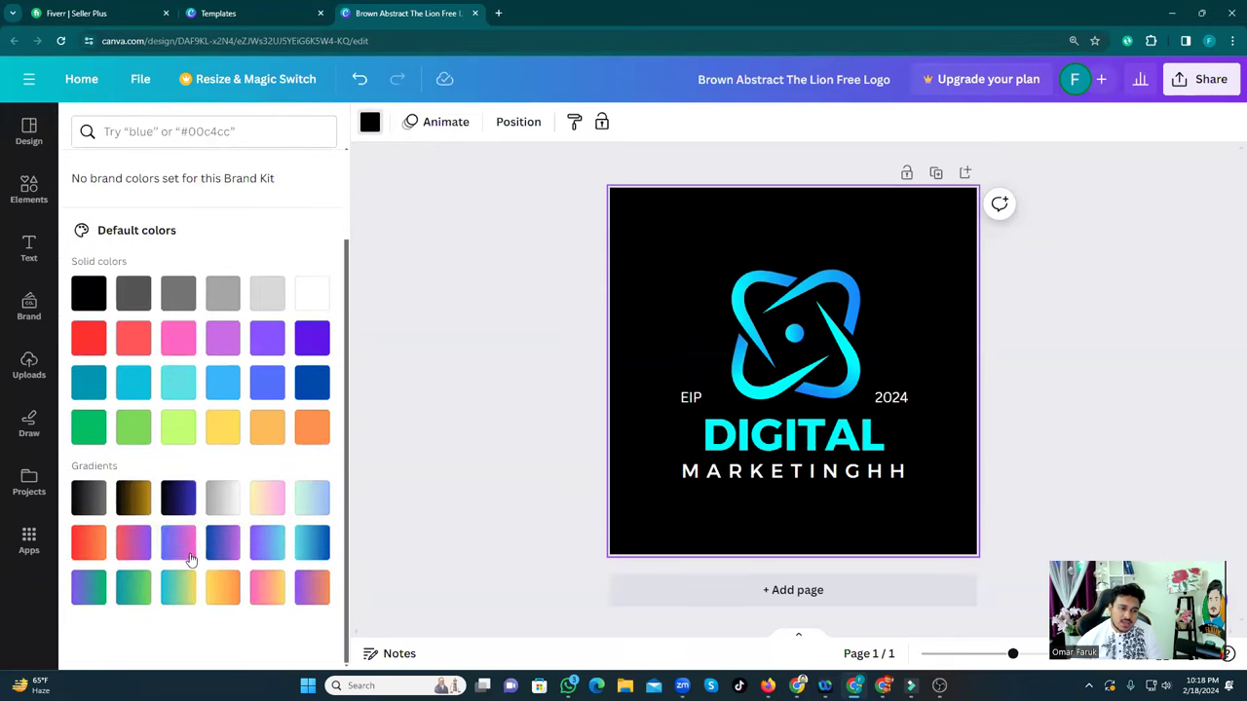
click(176, 542)
click(263, 543)
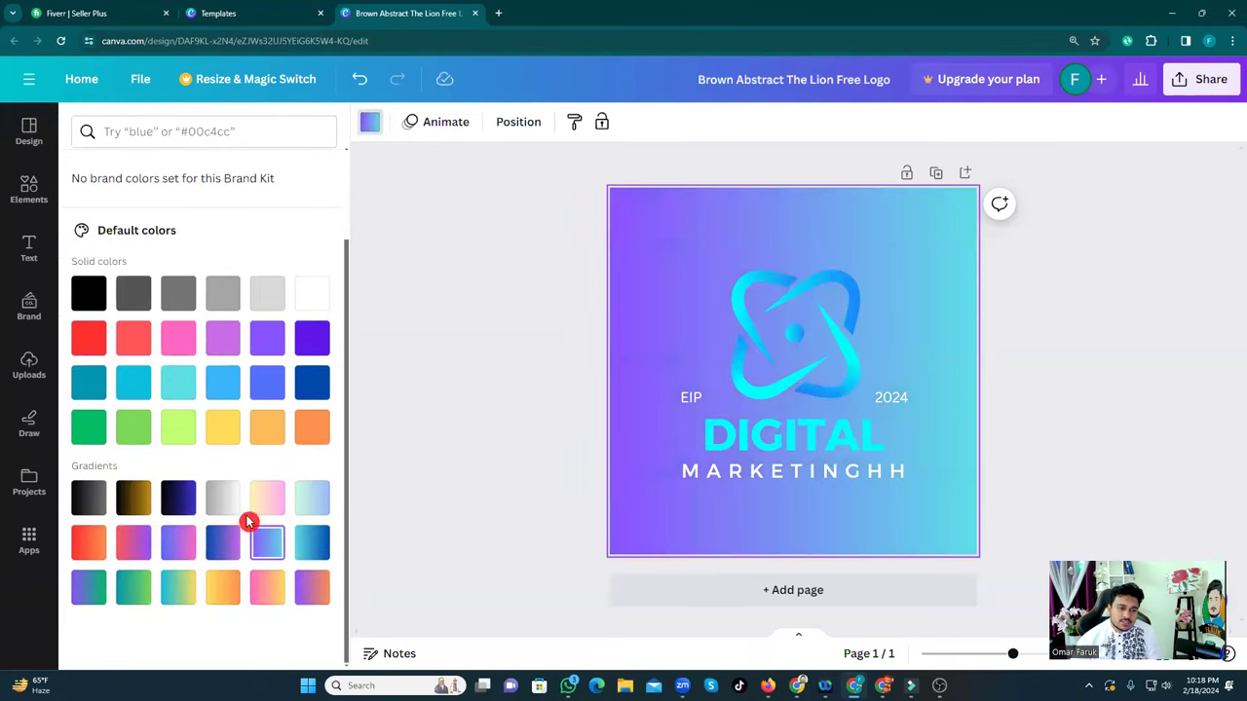
click(187, 504)
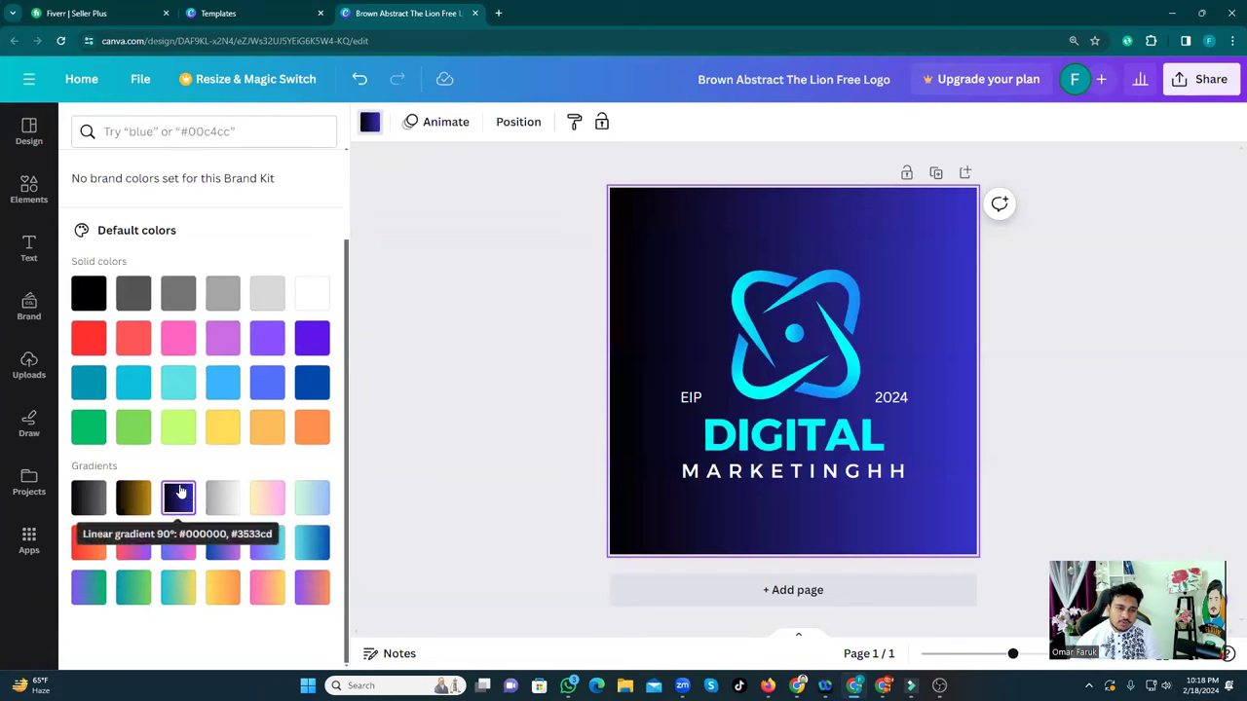
click(136, 503)
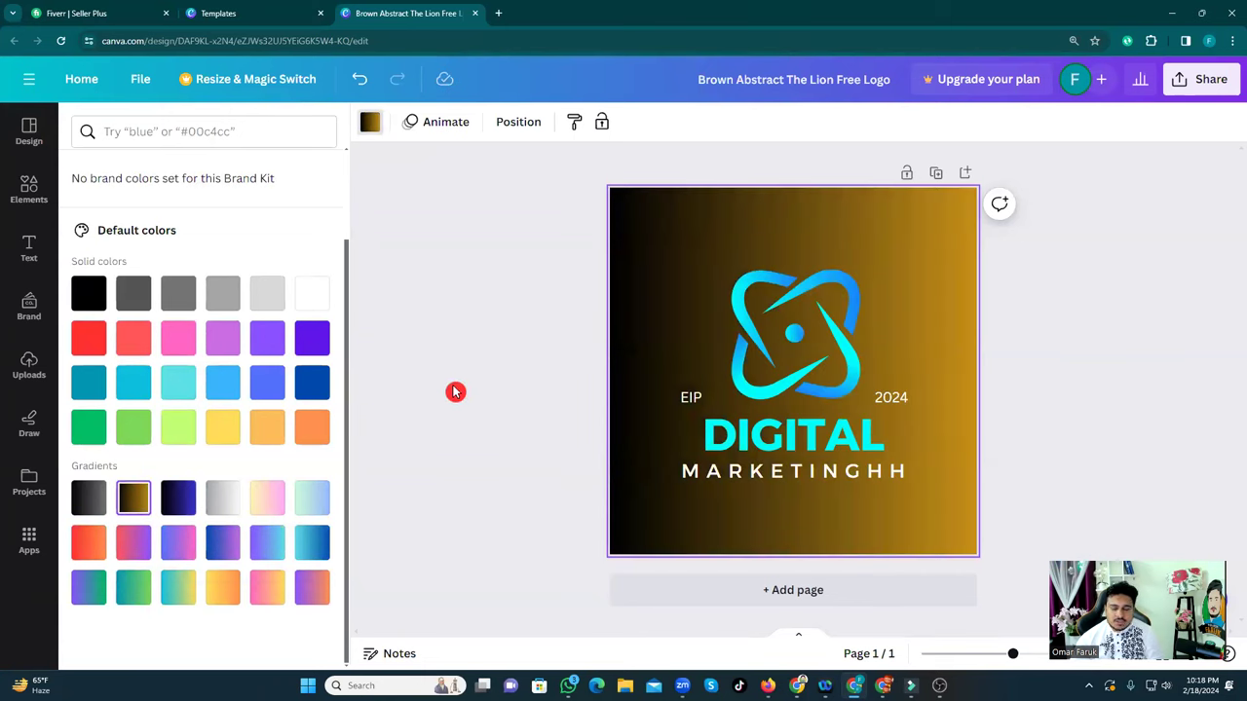
click(261, 431)
click(180, 602)
click(89, 588)
- Try solid red, dark blue, purple and black, then set a custom red #D11212
click(87, 346)
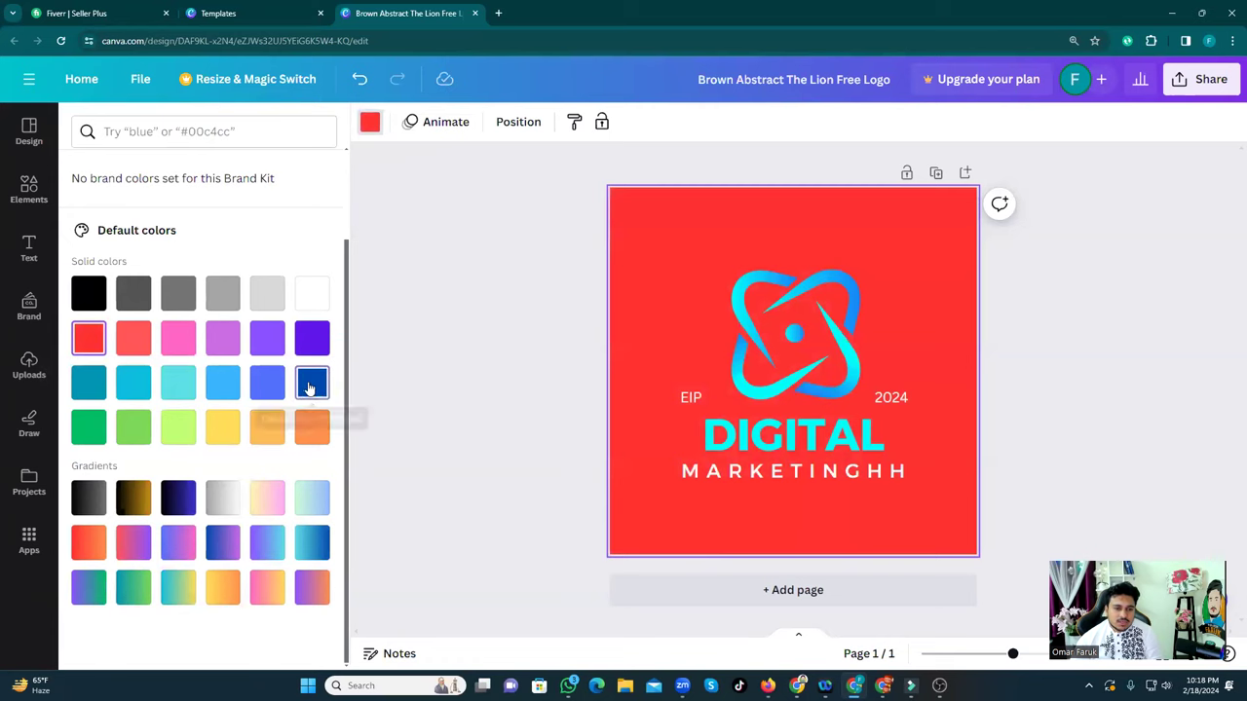
click(312, 383)
click(312, 338)
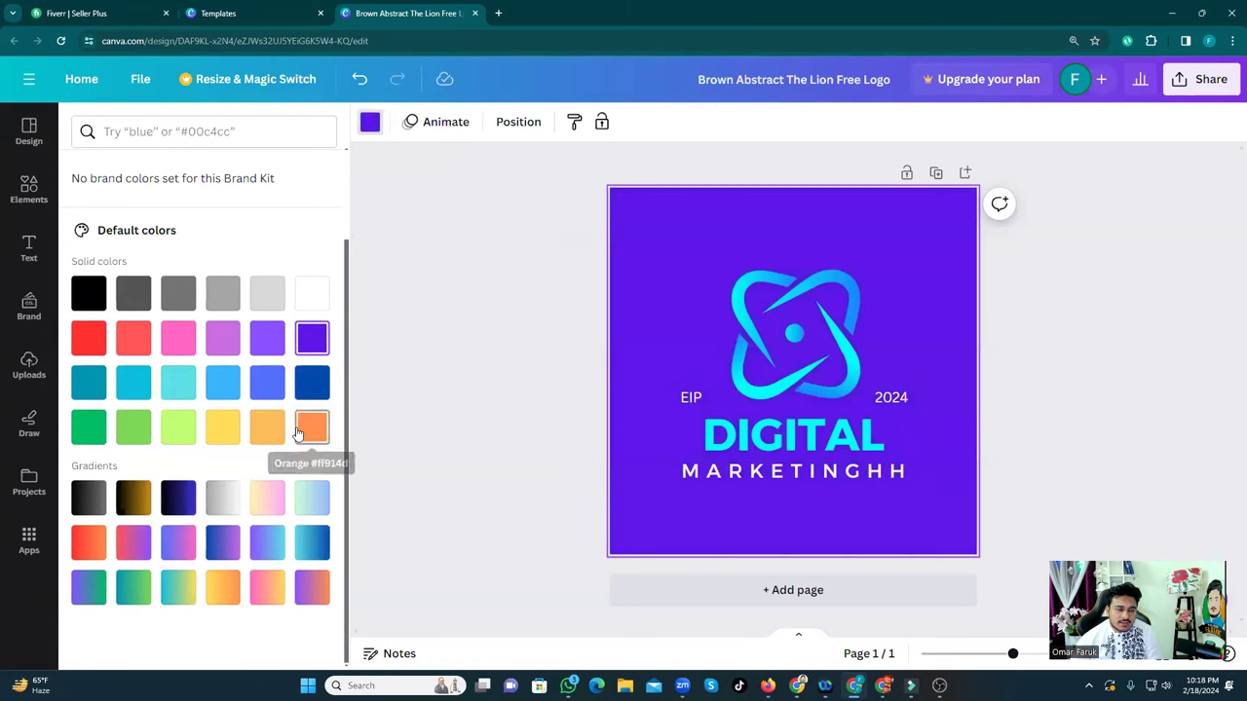
scroll(130, 343, up, 2)
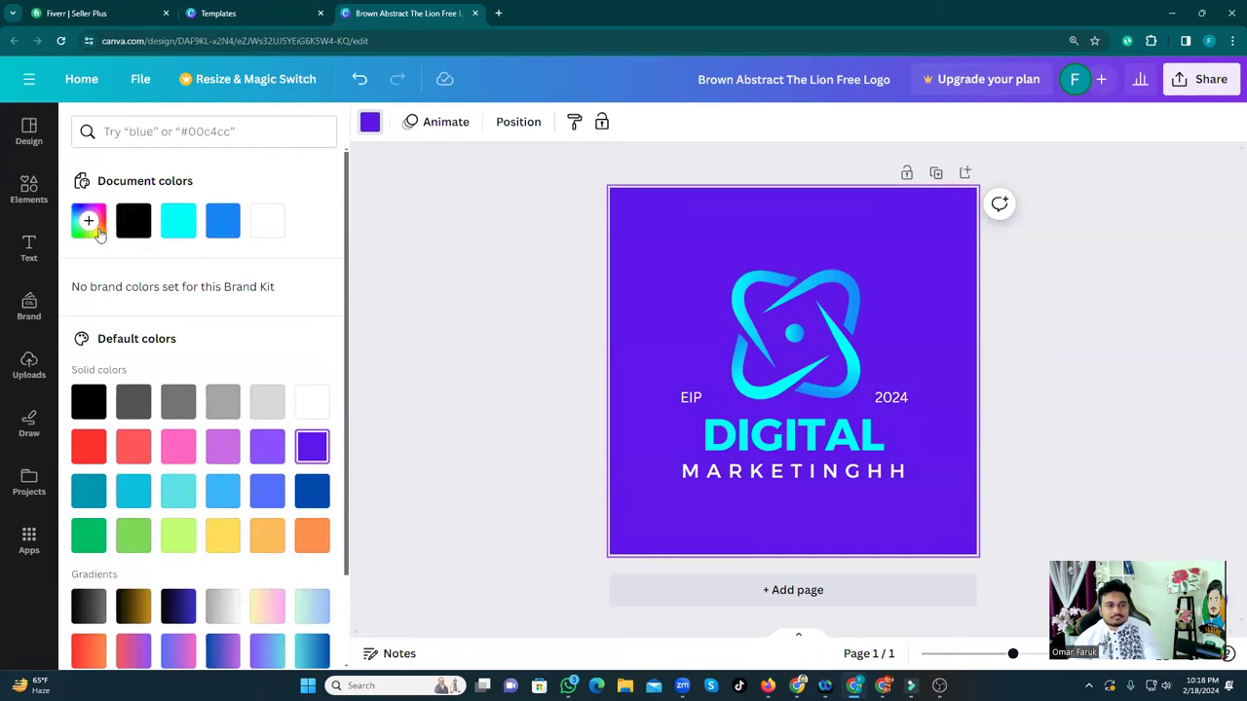
click(133, 222)
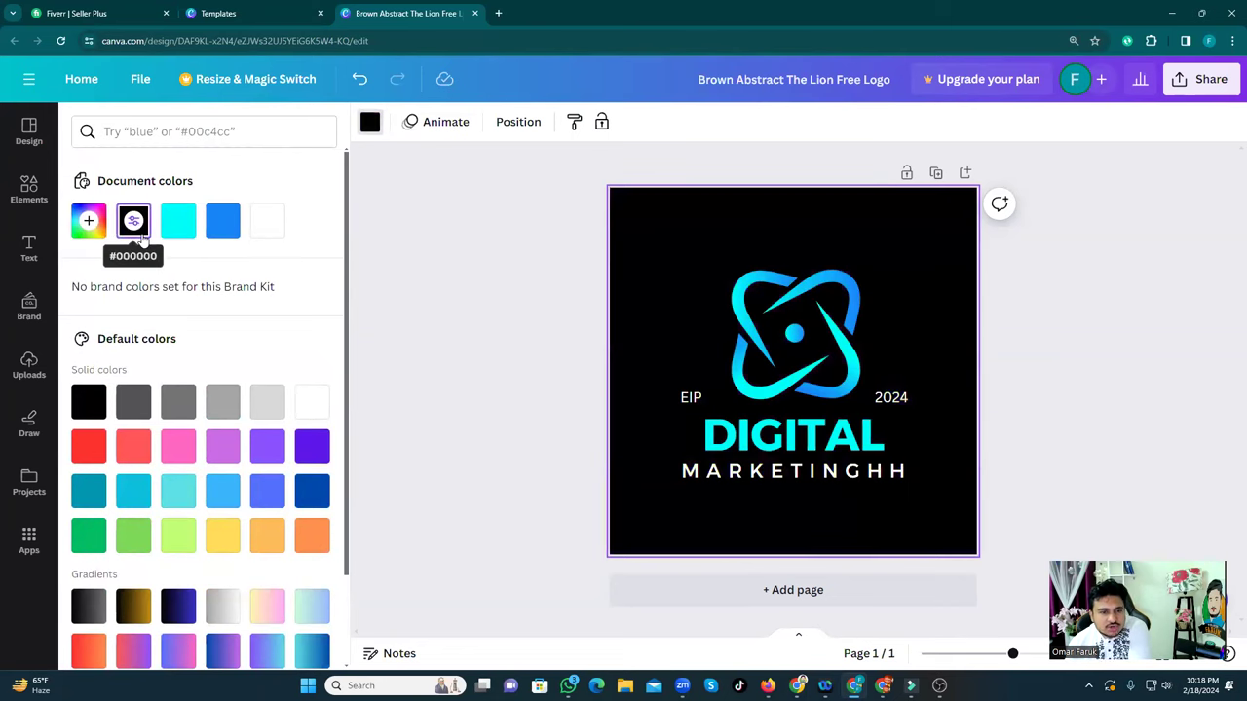
click(88, 221)
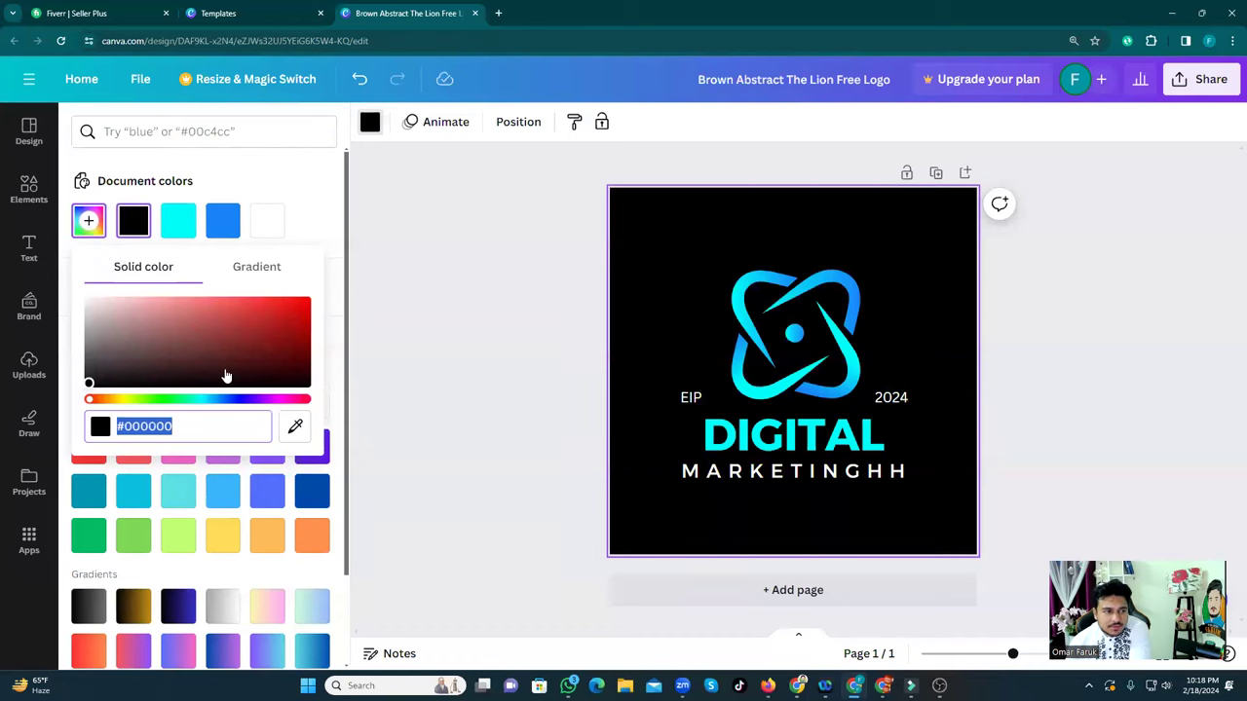
click(186, 349)
drag(186, 349, 292, 313)
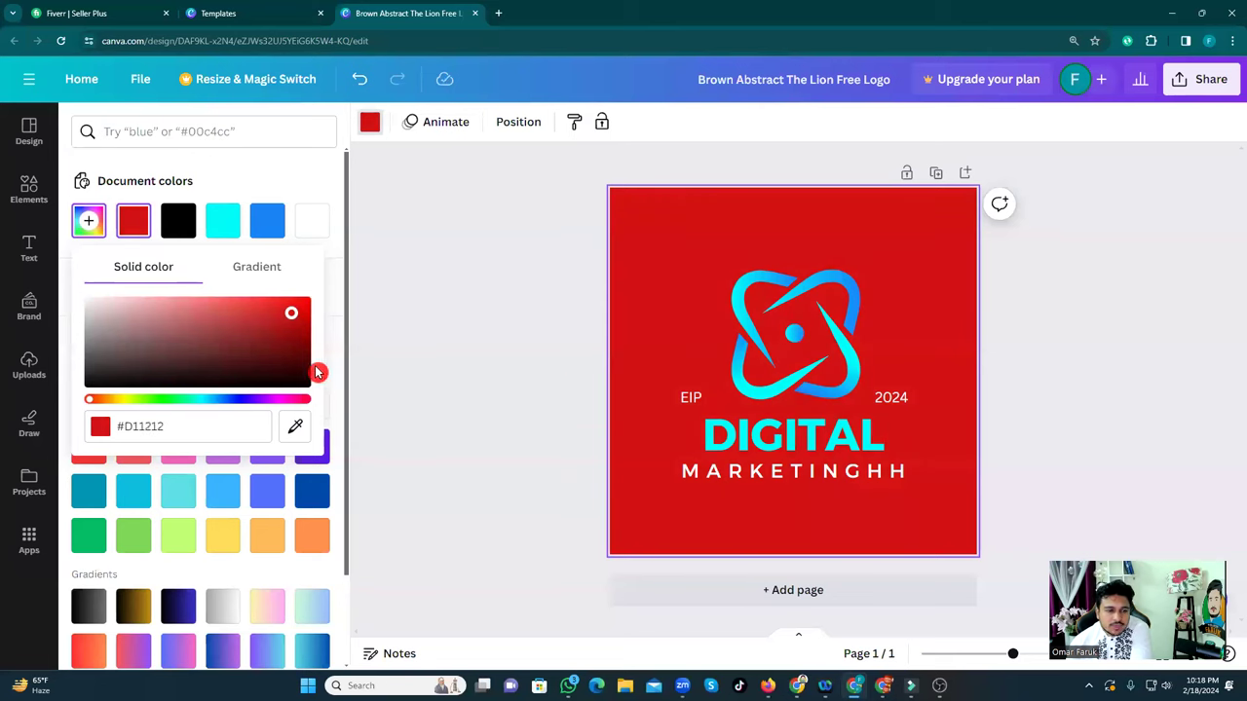
click(1119, 356)
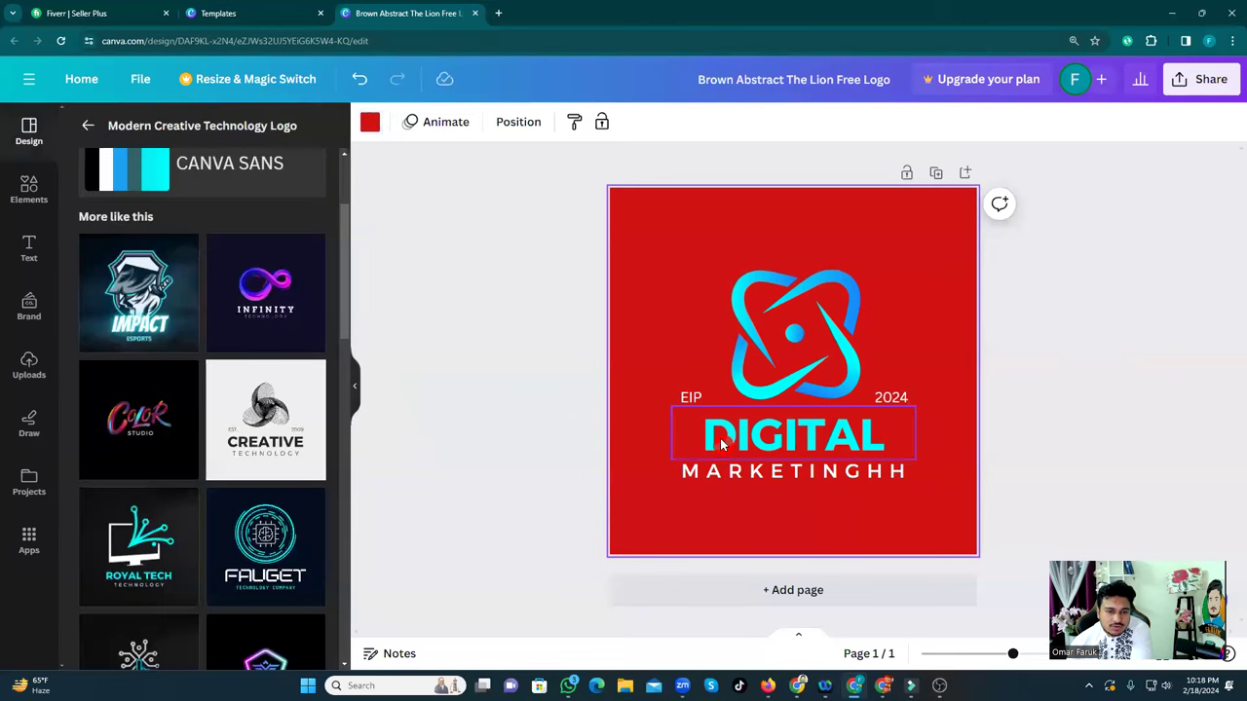
- Look through the page animation options without applying one
click(722, 445)
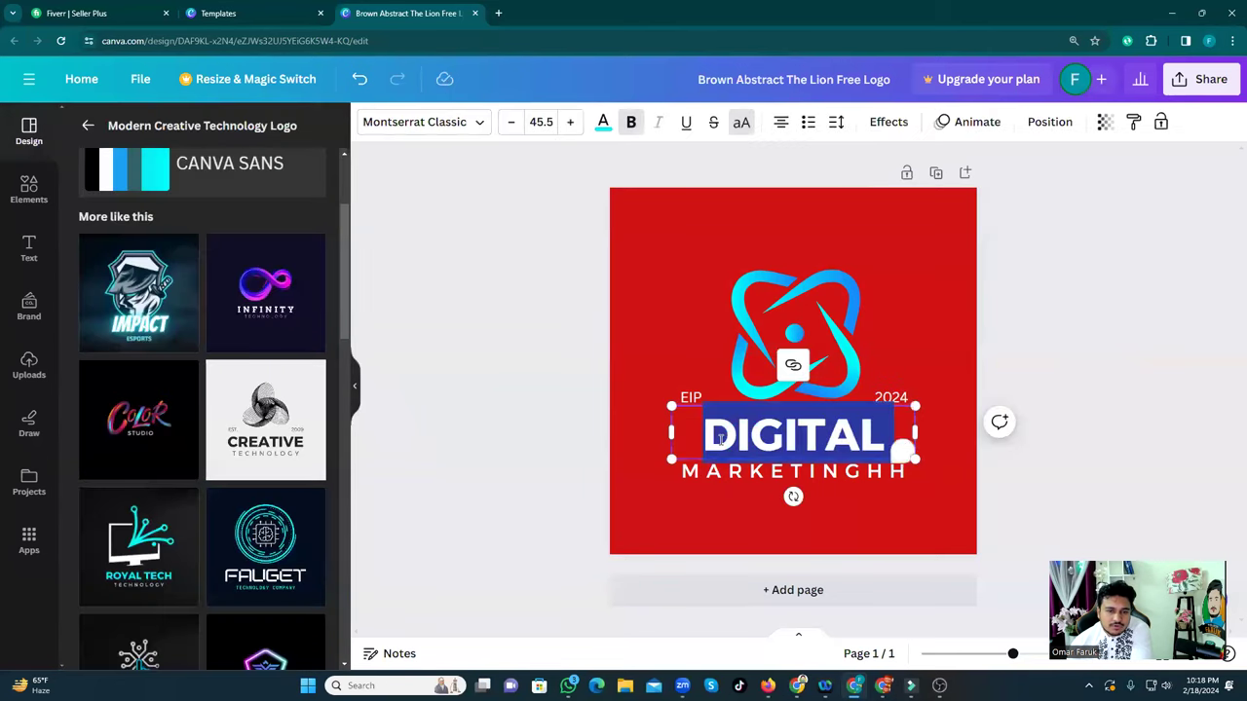
click(503, 383)
click(720, 270)
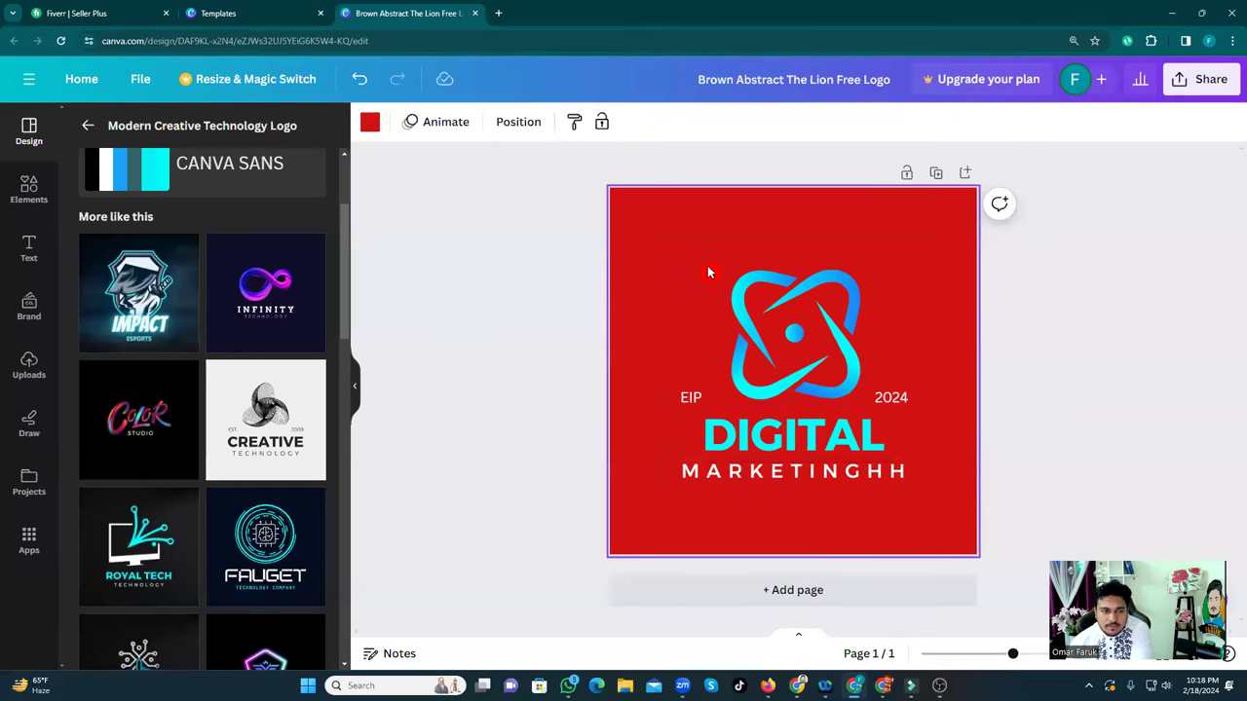
click(433, 126)
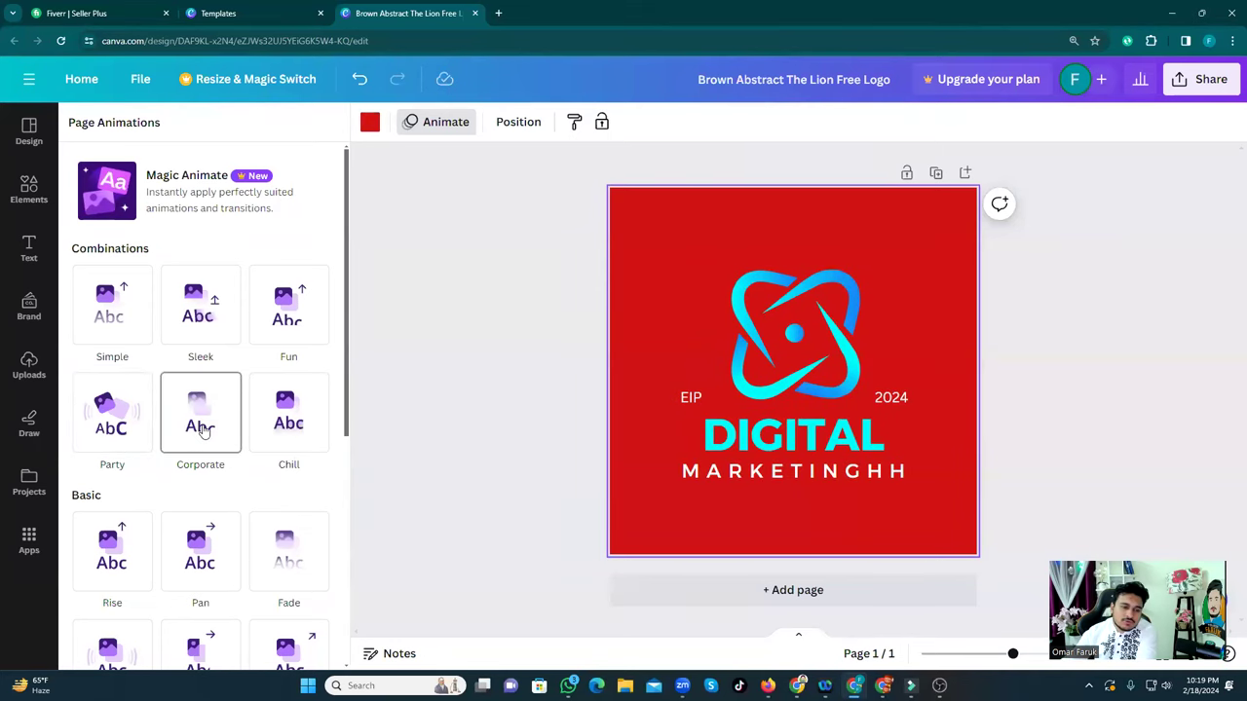
click(509, 281)
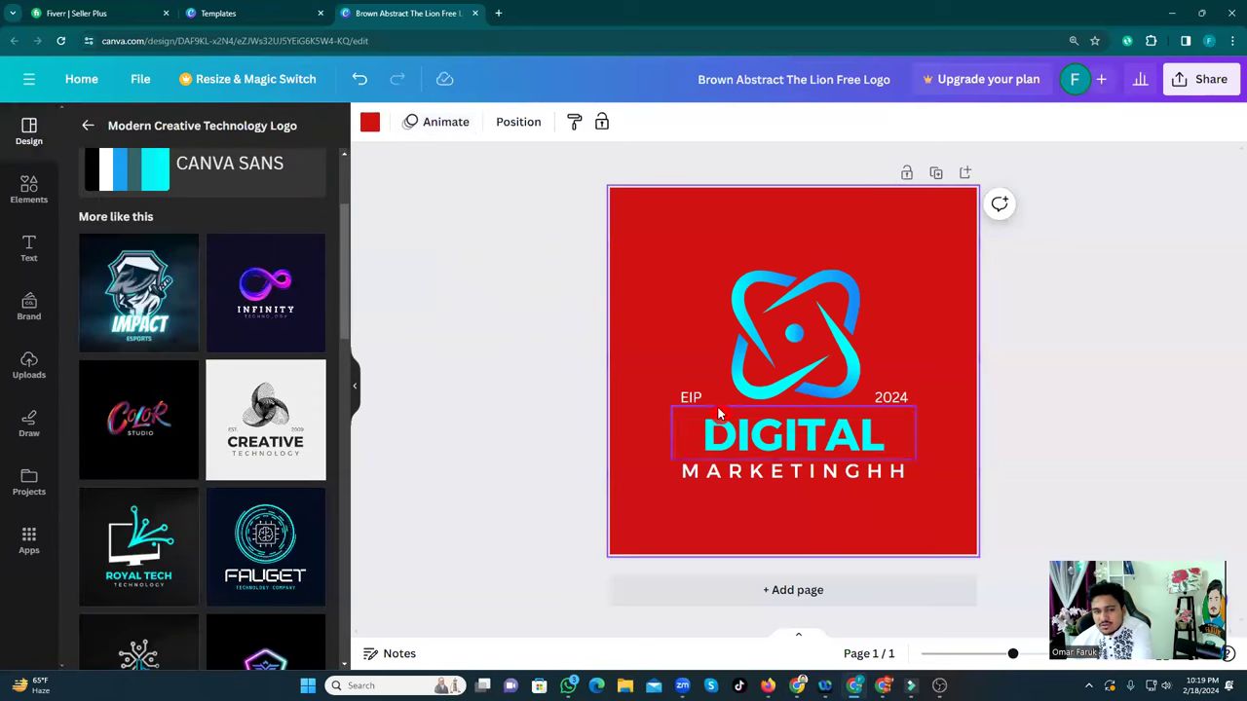
- Check the 2024, EIP and MARKETINGHH layers, then select the DIGITAL text box
click(517, 120)
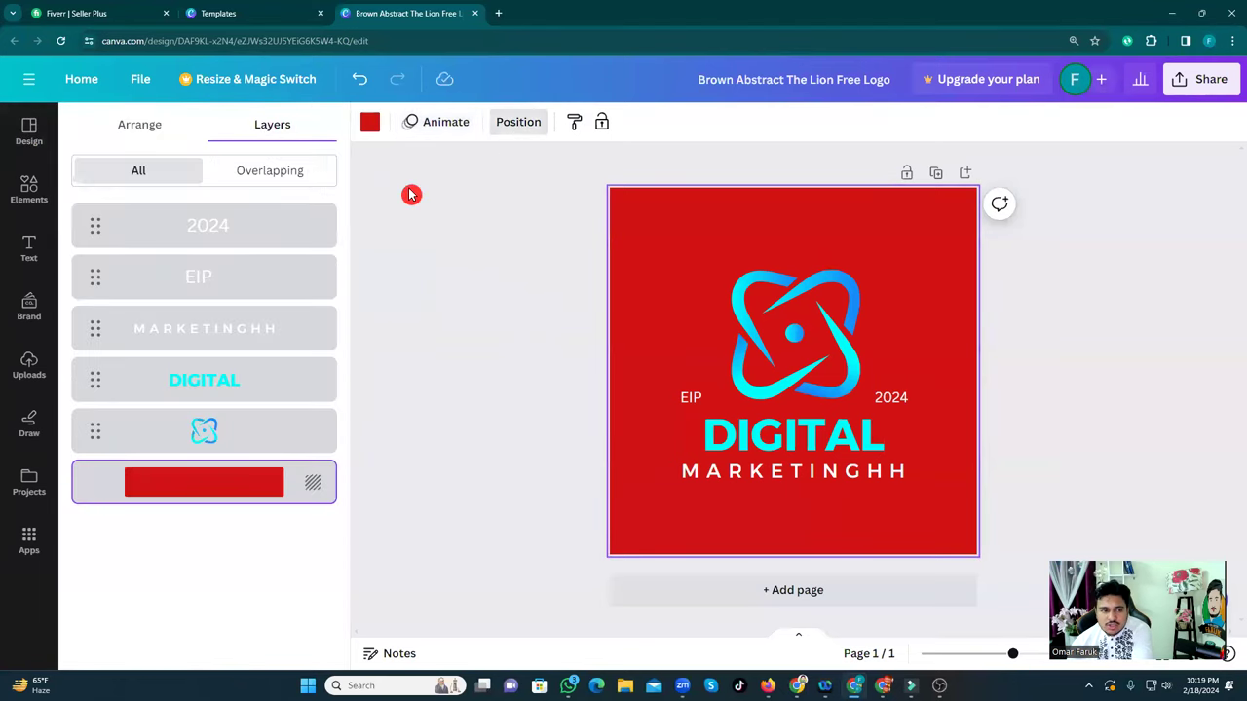
click(207, 225)
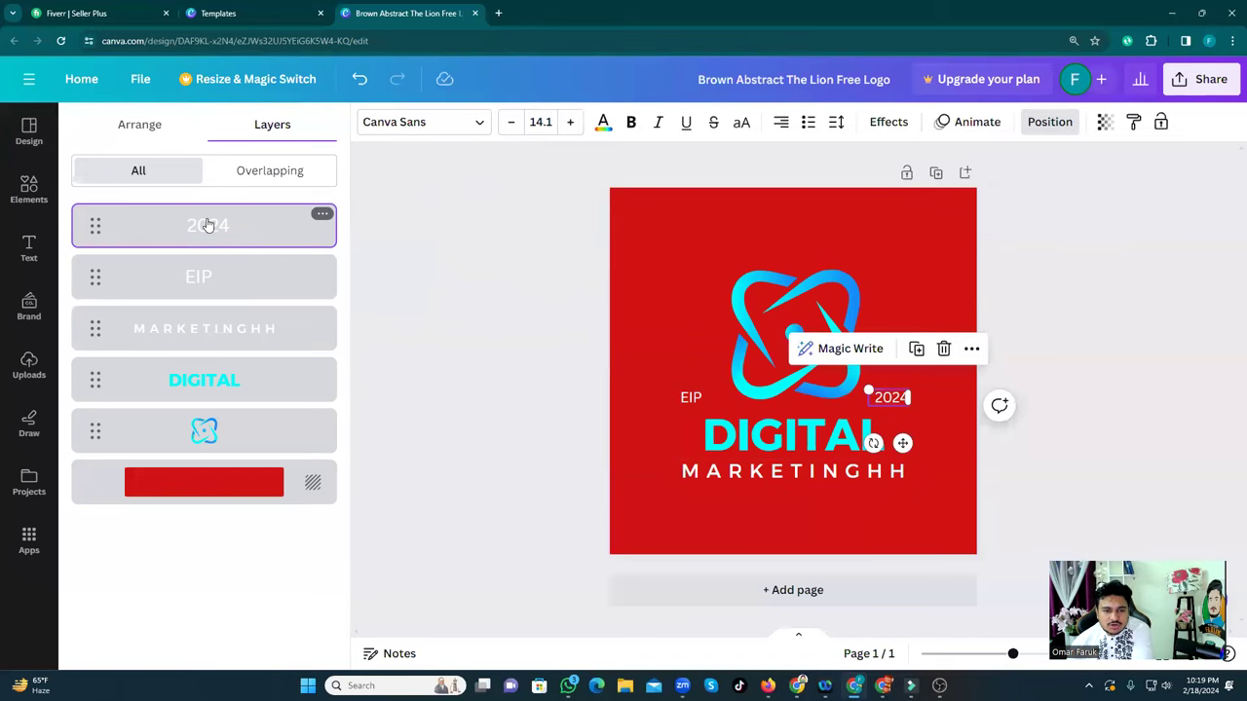
click(209, 290)
click(192, 322)
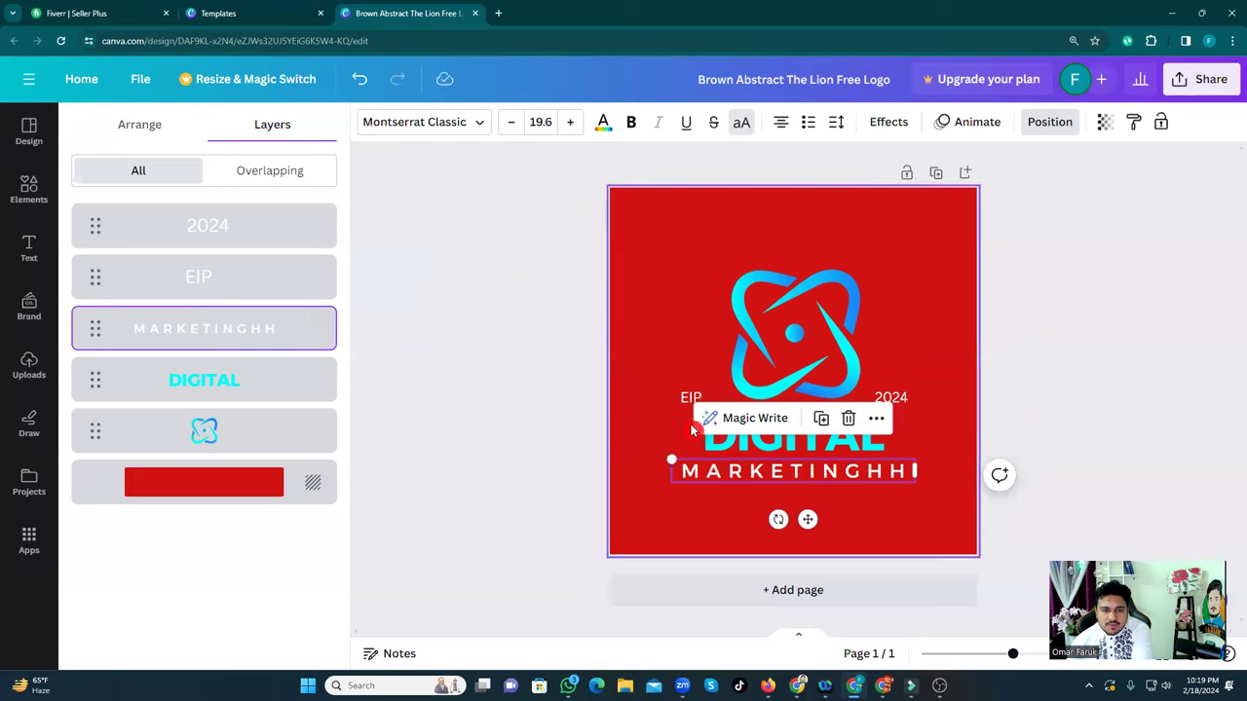
click(742, 418)
click(500, 348)
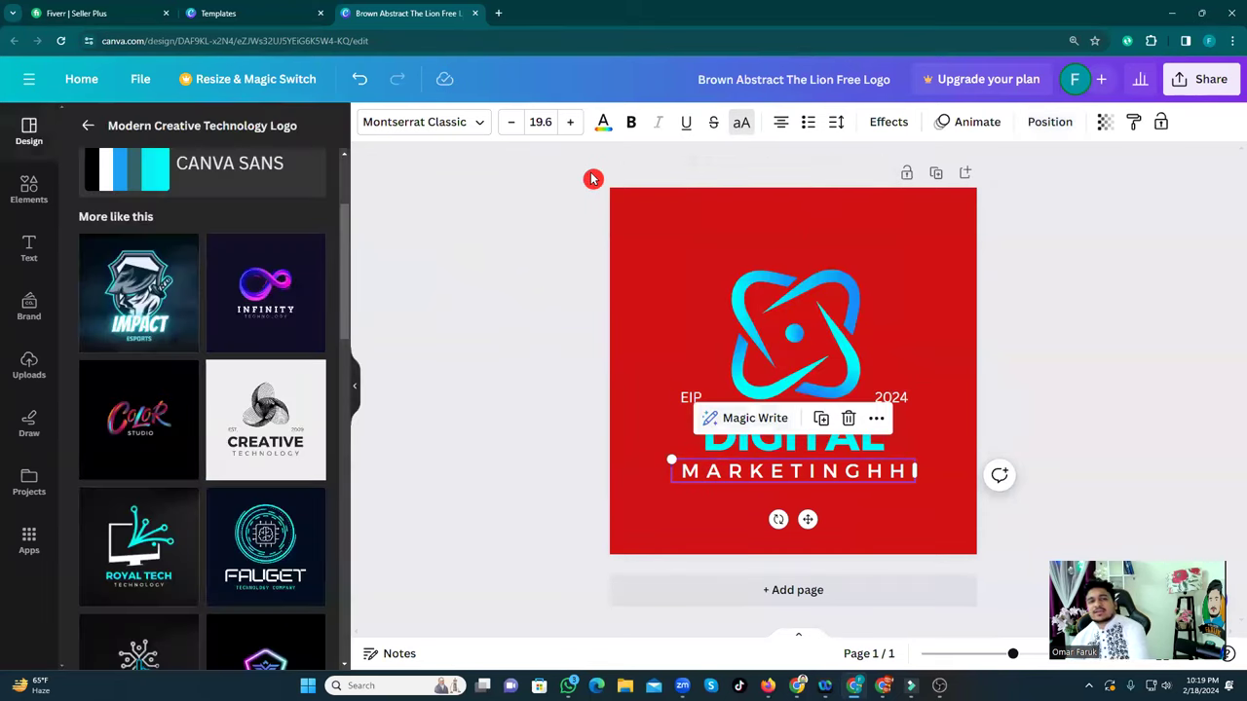
click(791, 305)
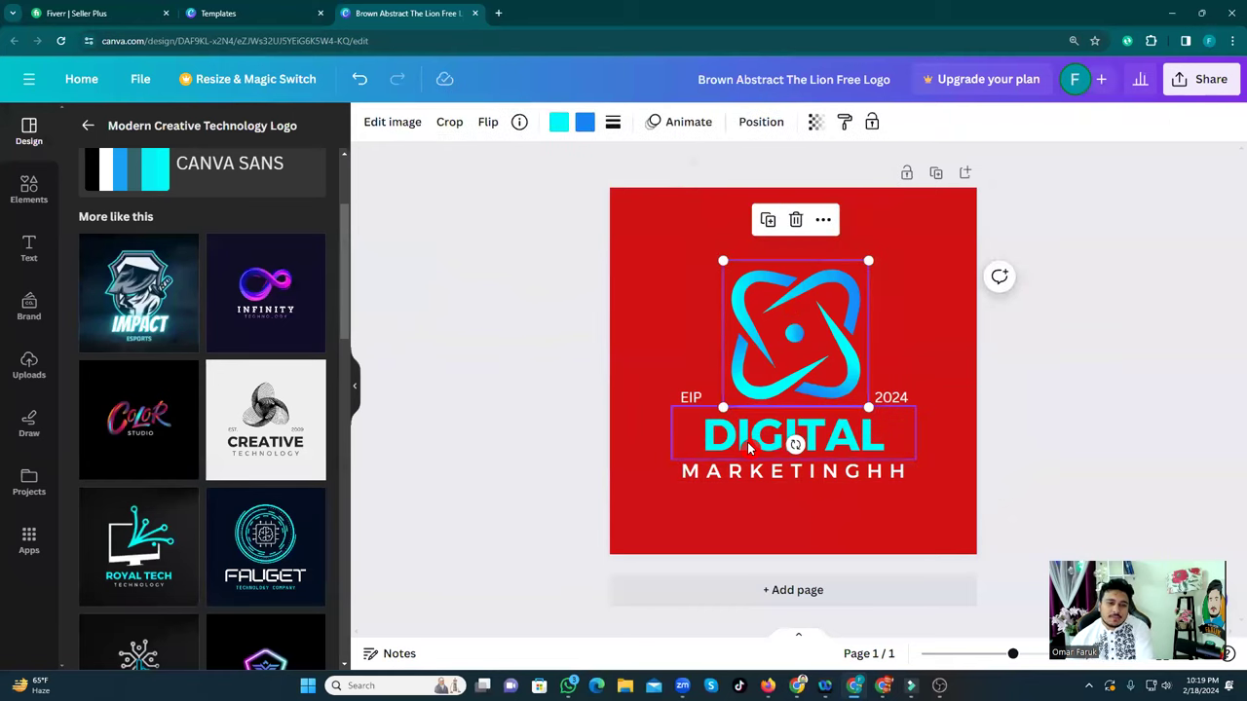
click(793, 439)
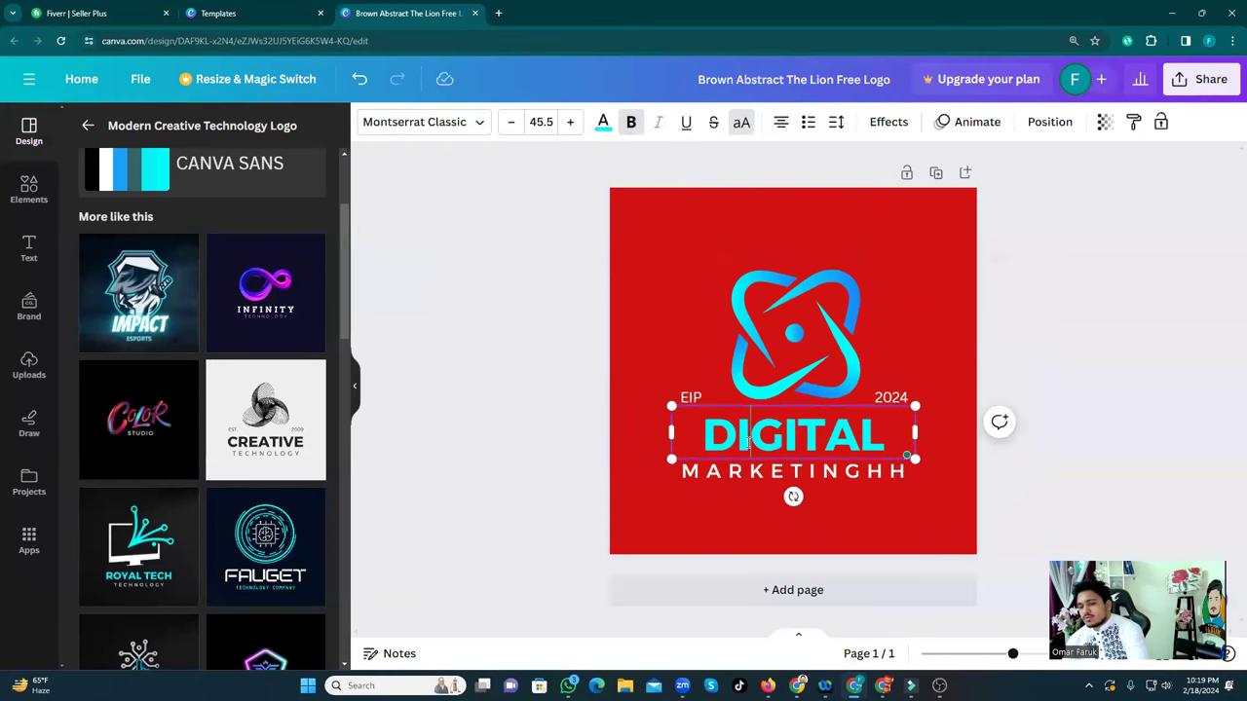
double_click(748, 441)
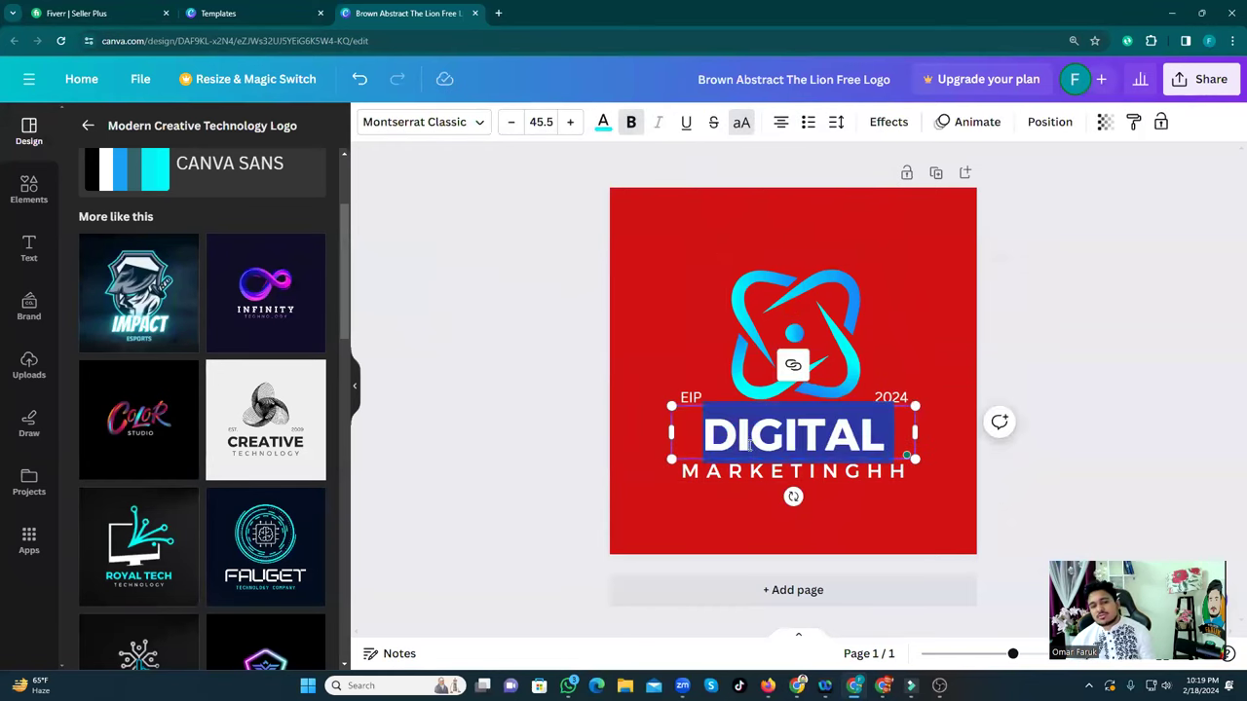
click(511, 121)
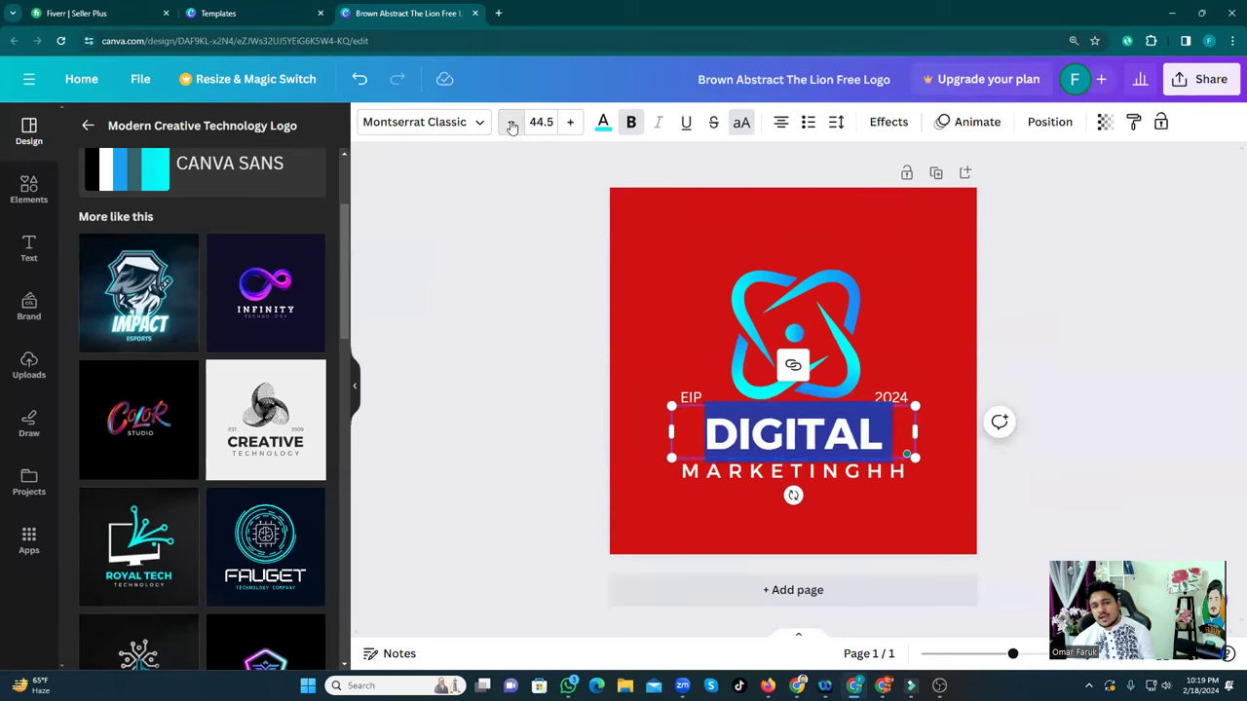
click(569, 123)
click(569, 123)
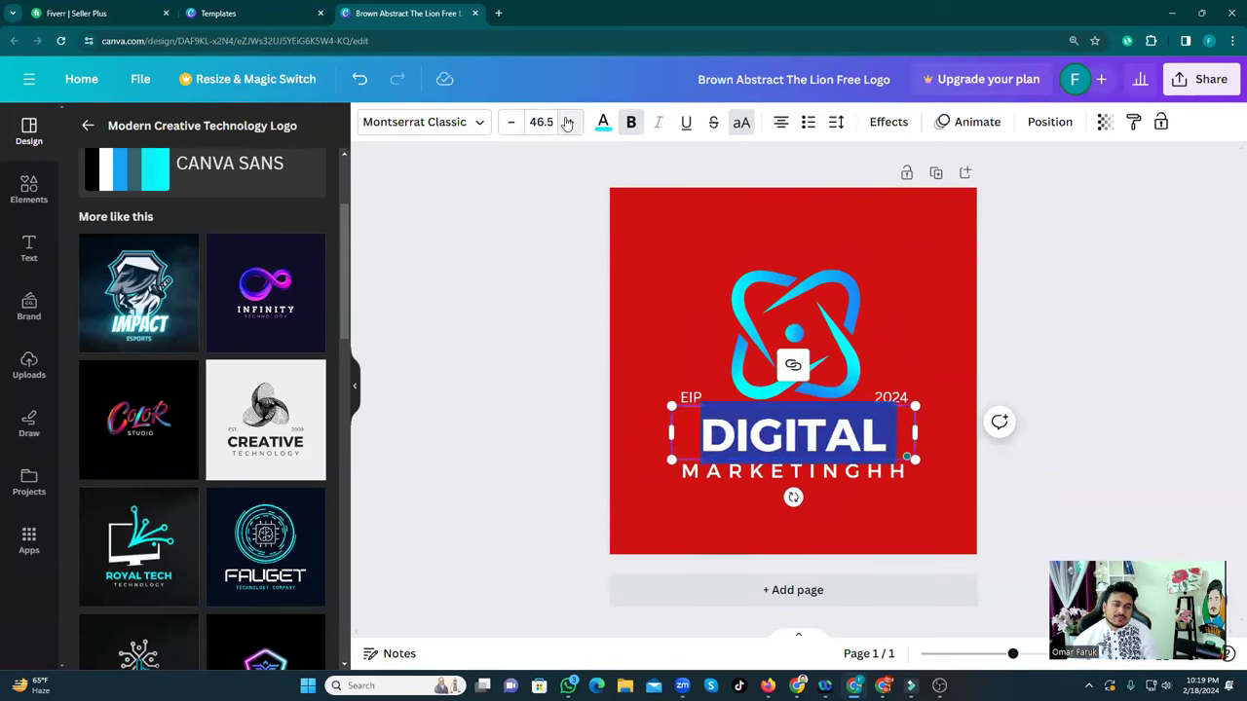
click(512, 122)
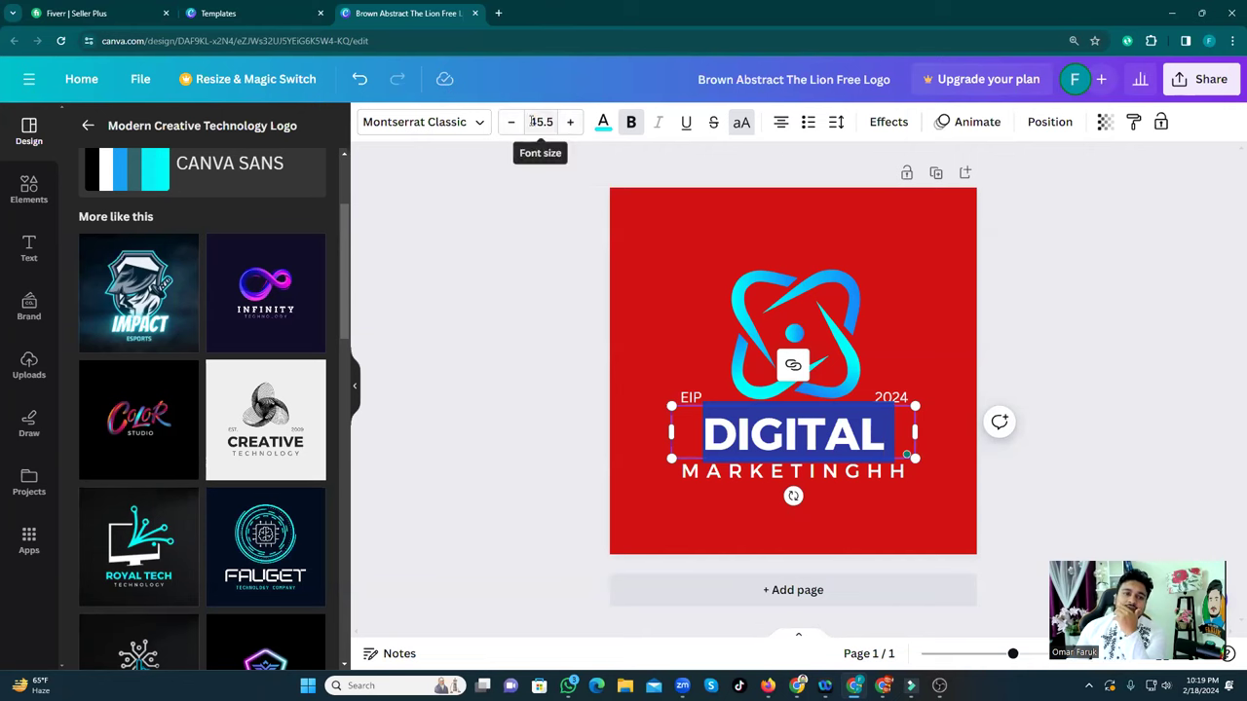
click(537, 122)
click(535, 124)
click(537, 123)
scroll(556, 321, down, 5)
click(432, 256)
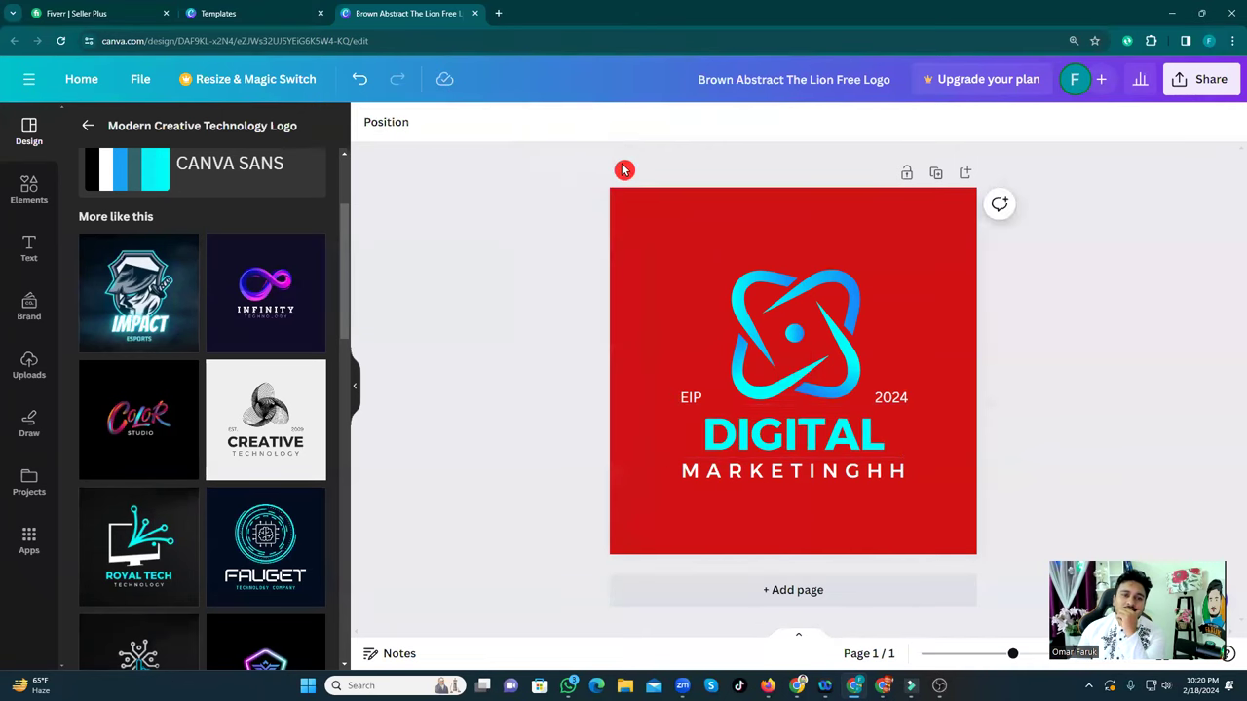
click(773, 432)
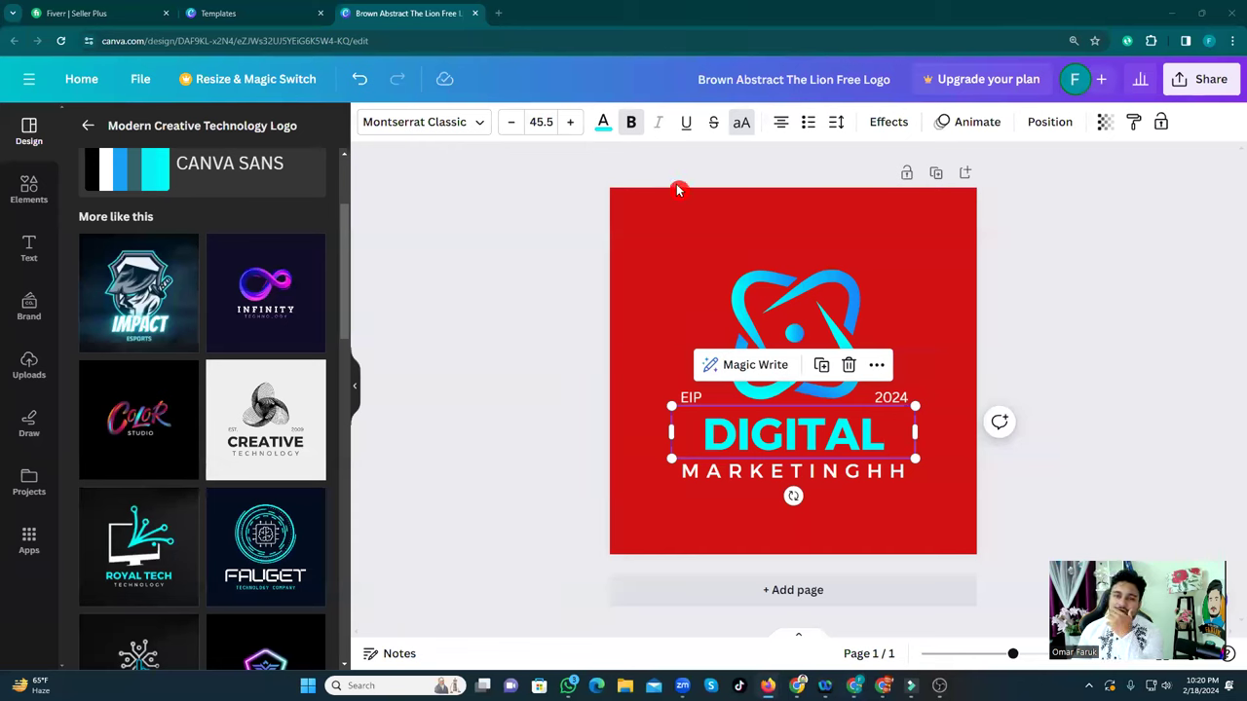
- Recolour the DIGITAL heading from cyan to white
click(603, 124)
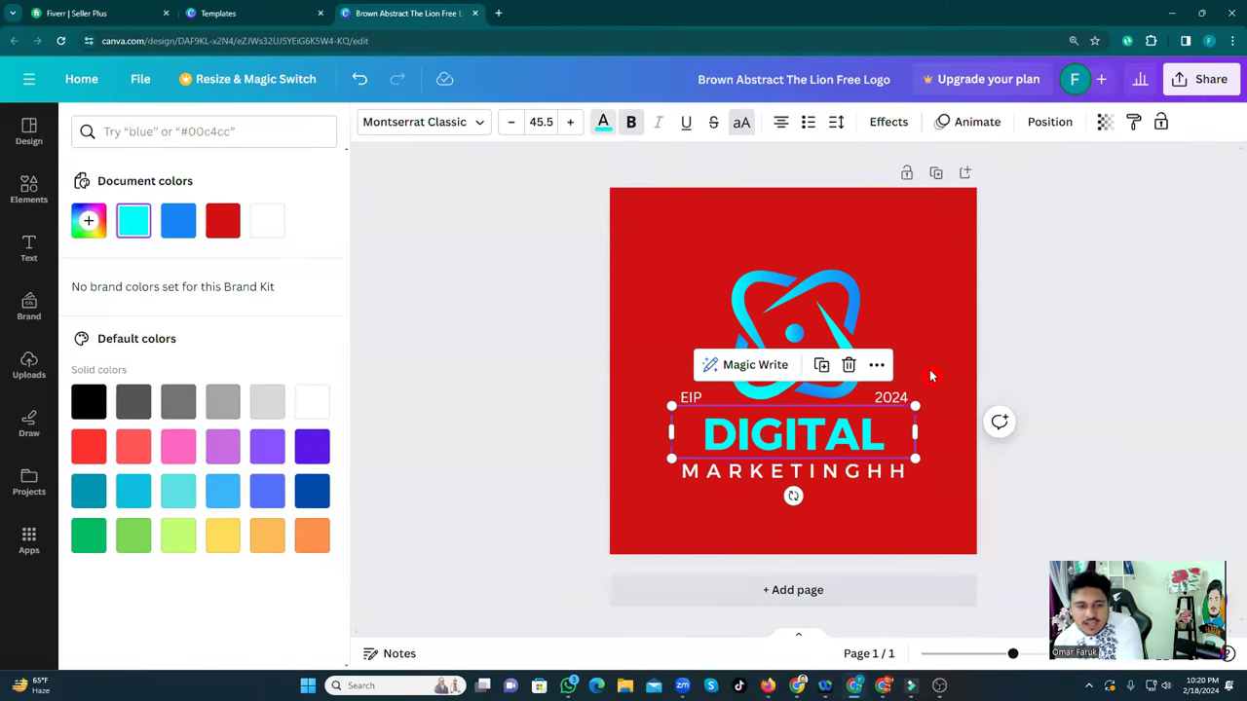
double_click(769, 445)
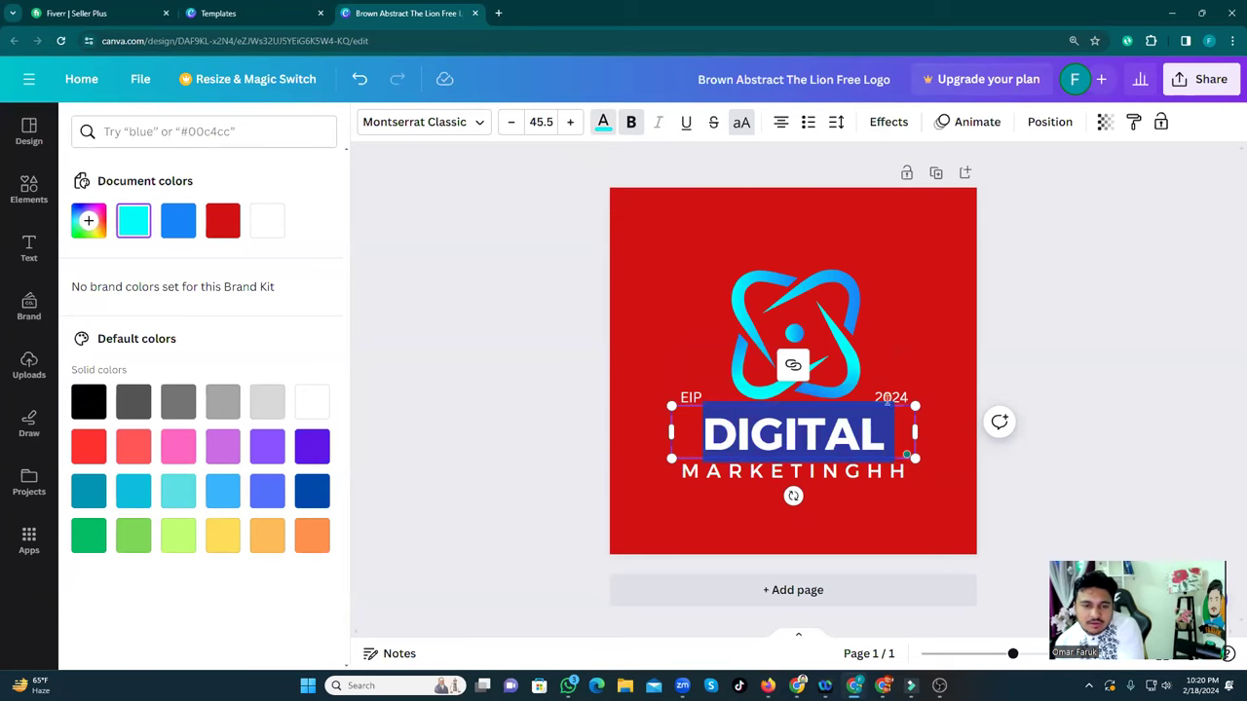
click(1085, 322)
click(495, 348)
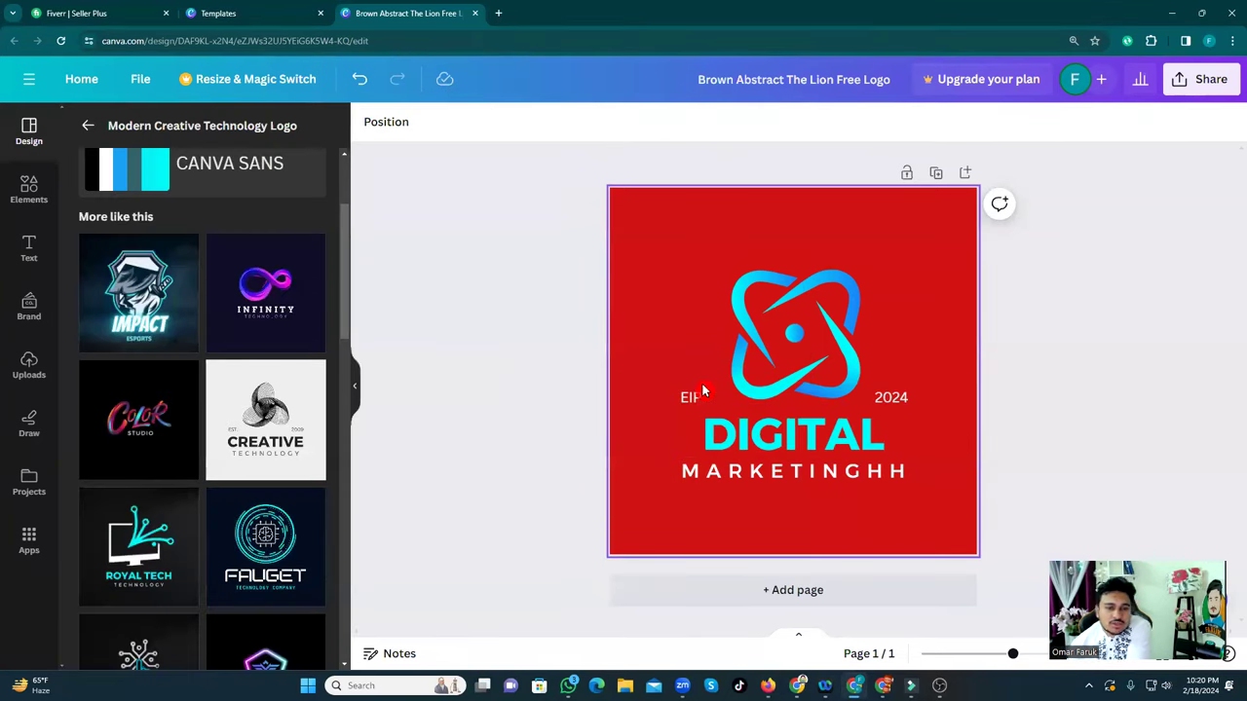
click(730, 435)
double_click(729, 435)
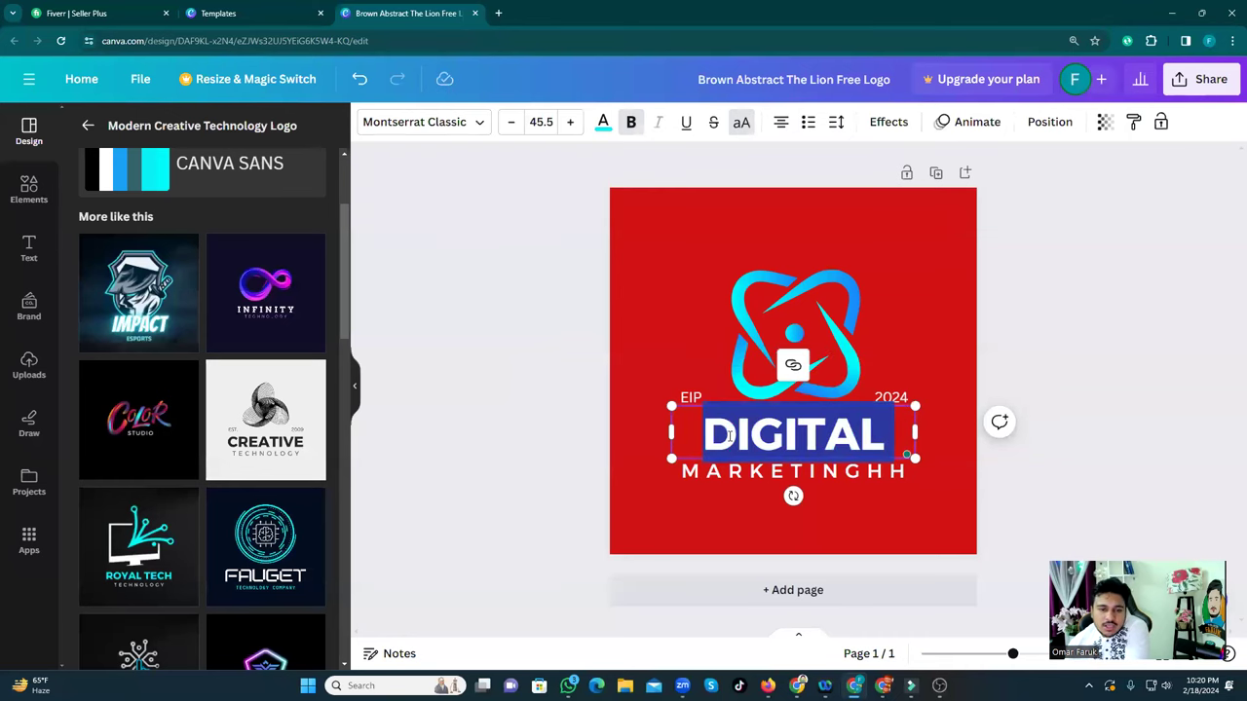
click(603, 122)
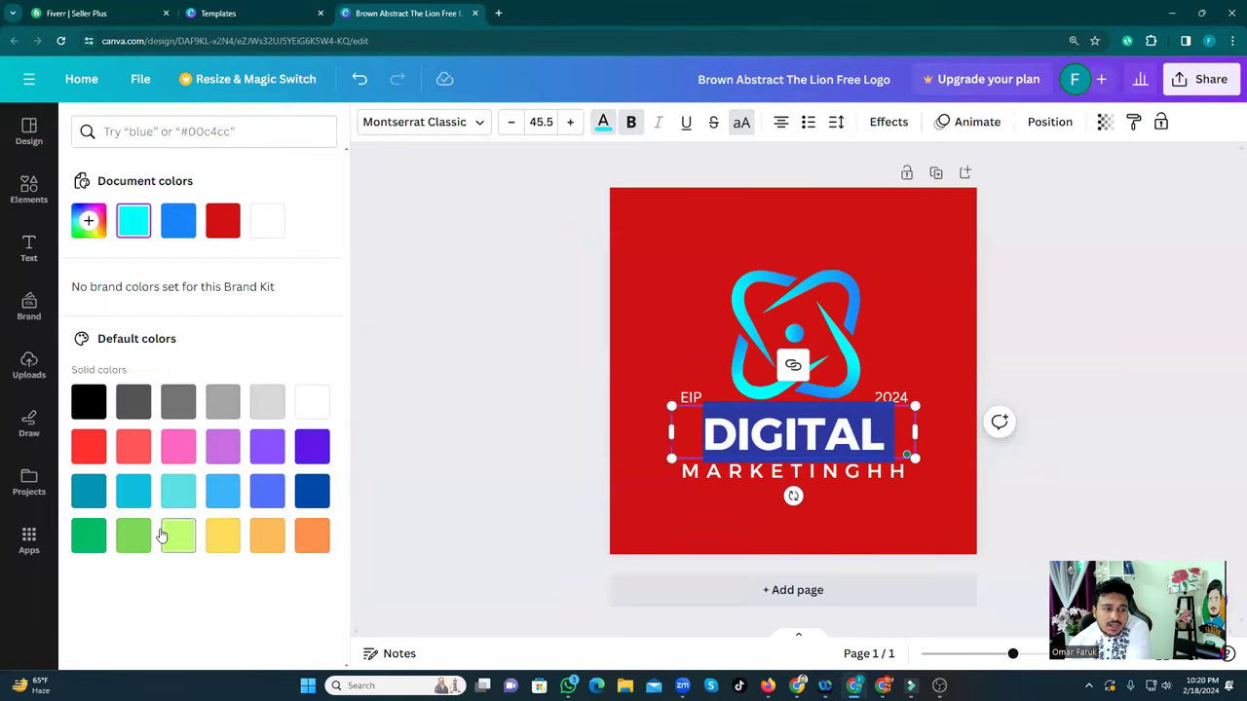
click(309, 401)
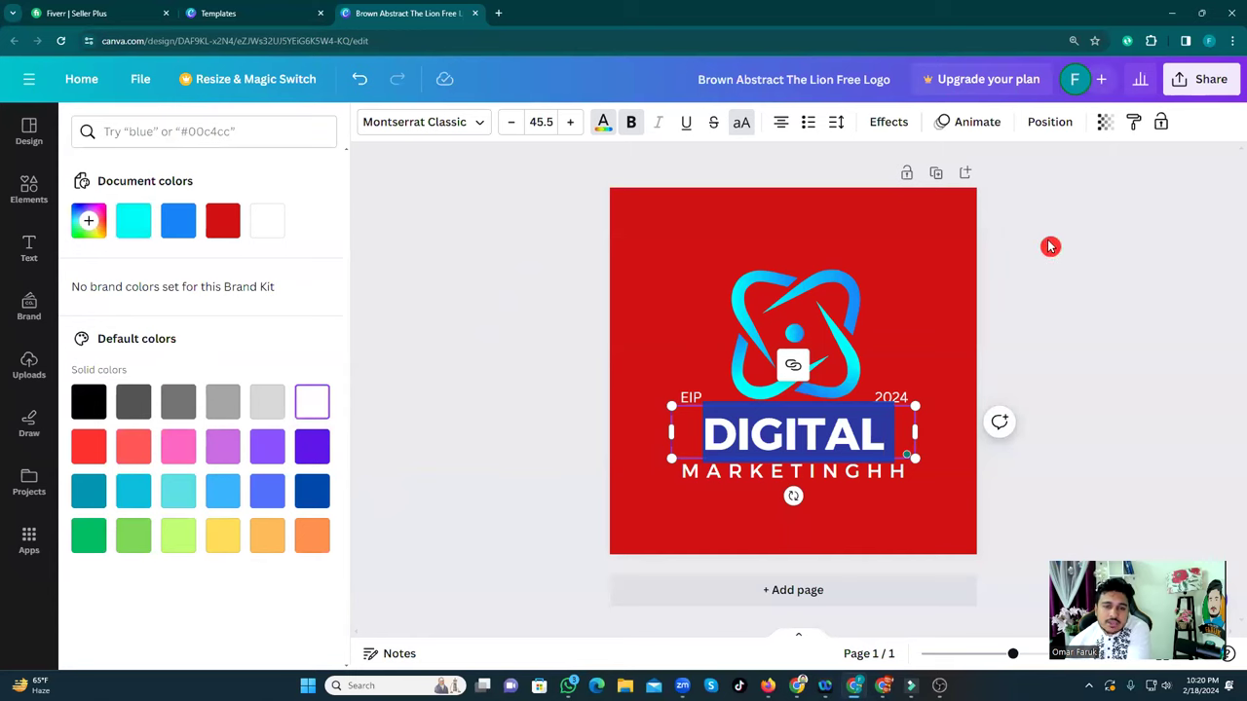
key(Escape)
key(Escape)
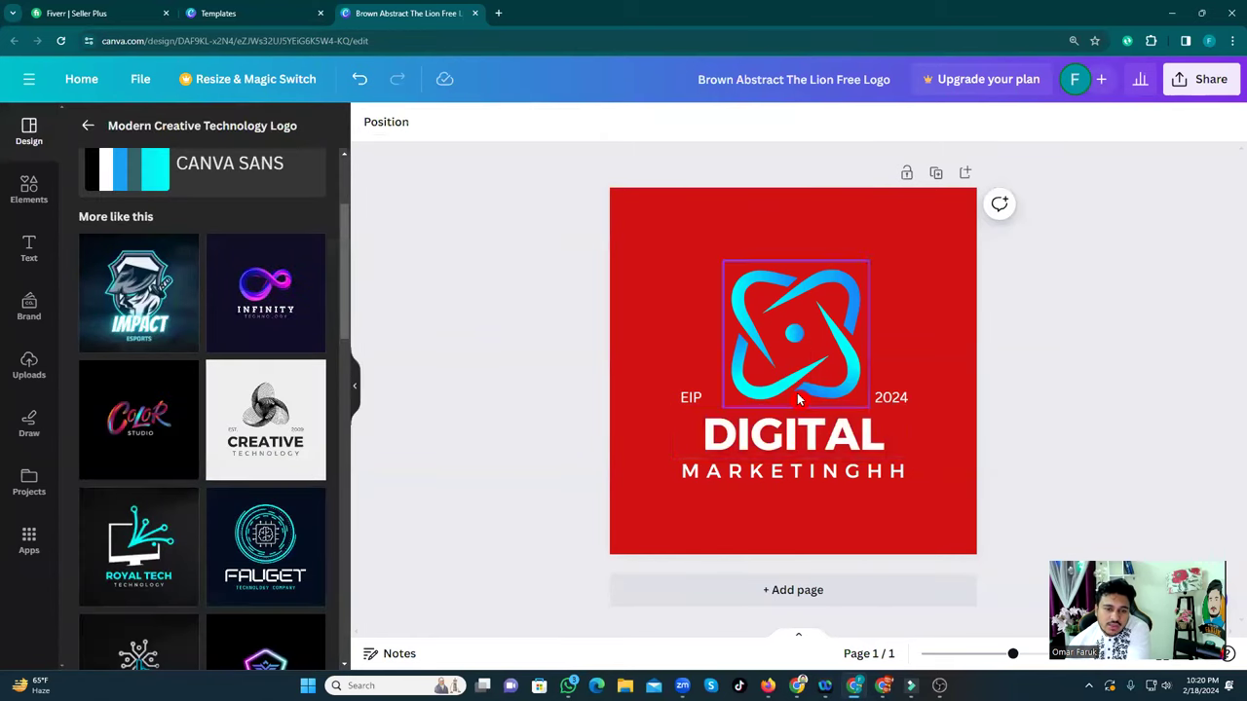
double_click(758, 476)
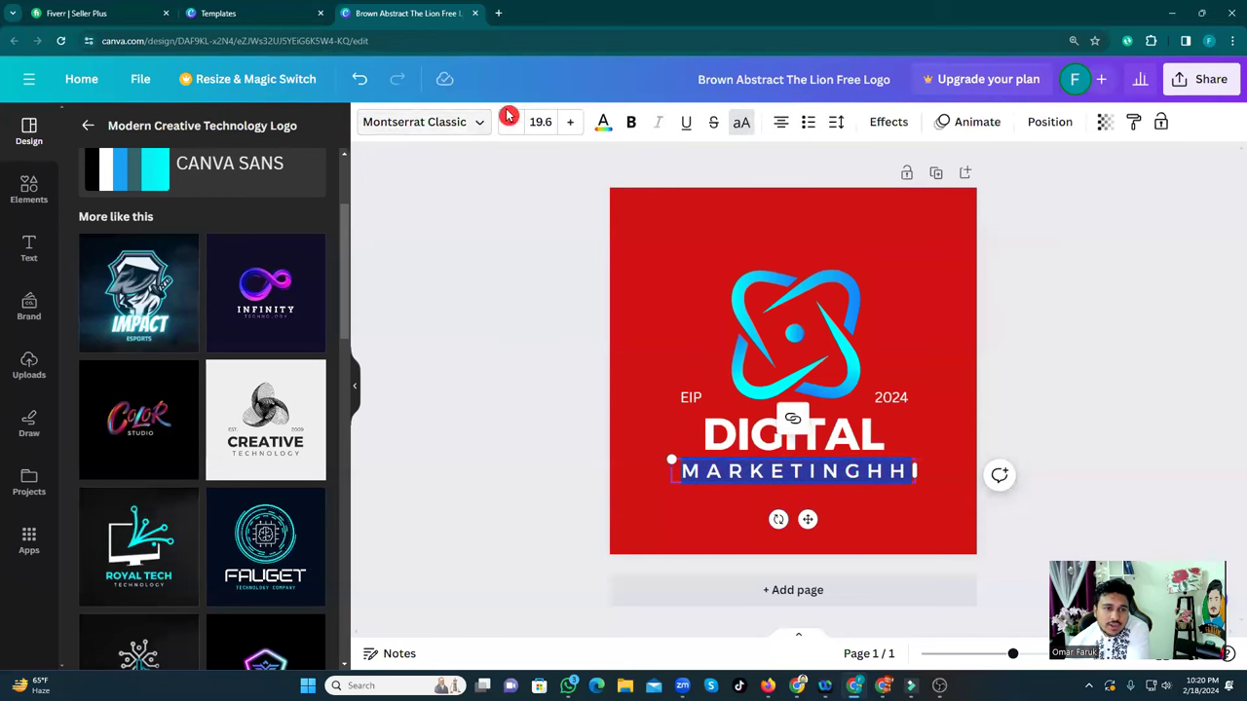
- Try purple on MARKETINGHH, then colour it cyan #00fefb to match the icon
click(603, 122)
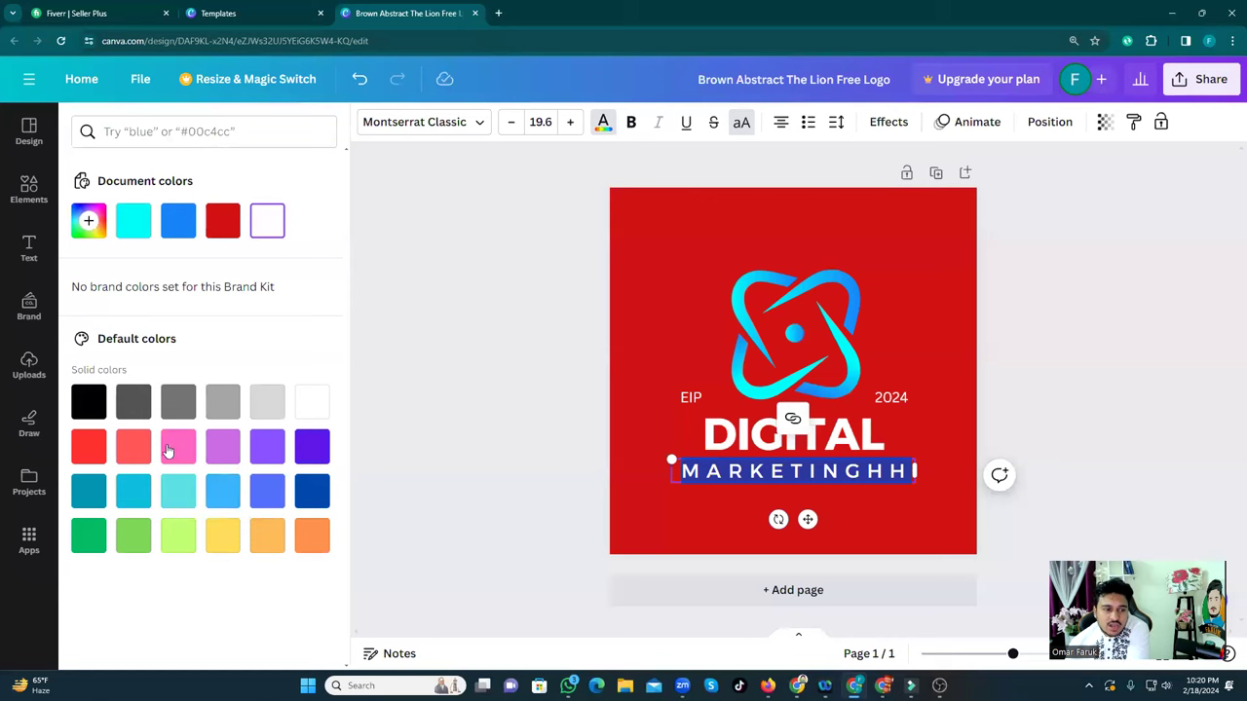
click(308, 461)
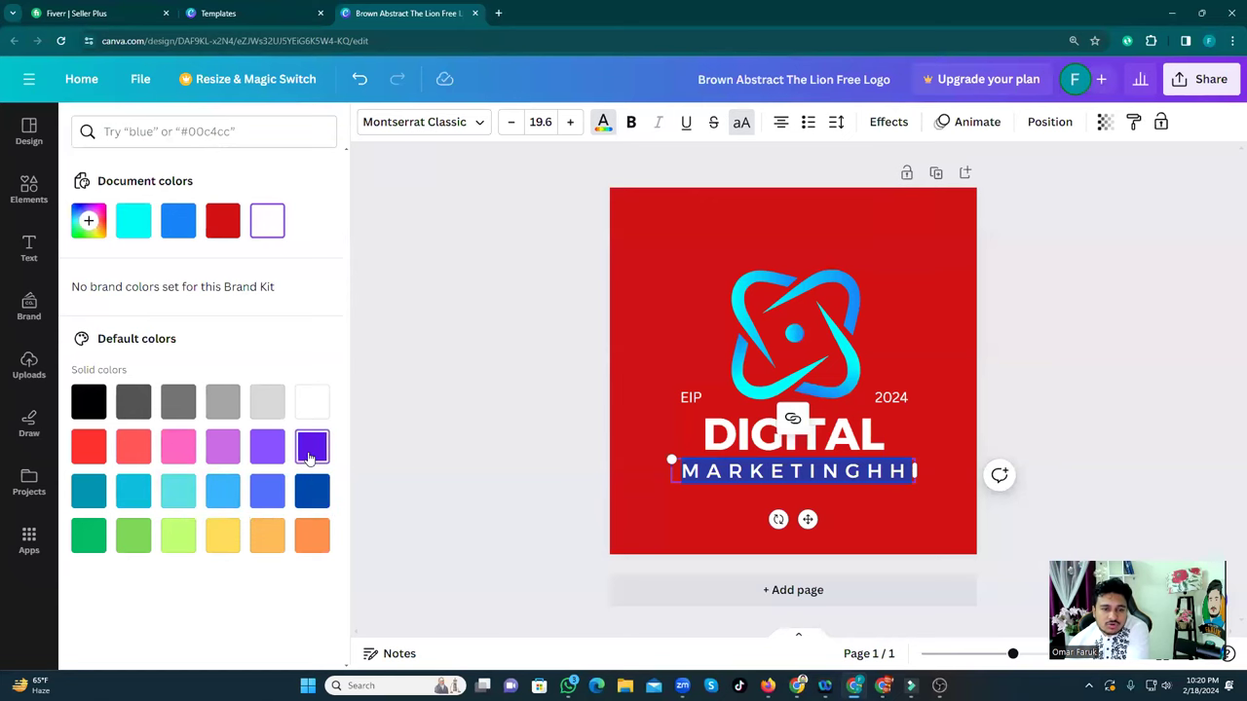
click(467, 324)
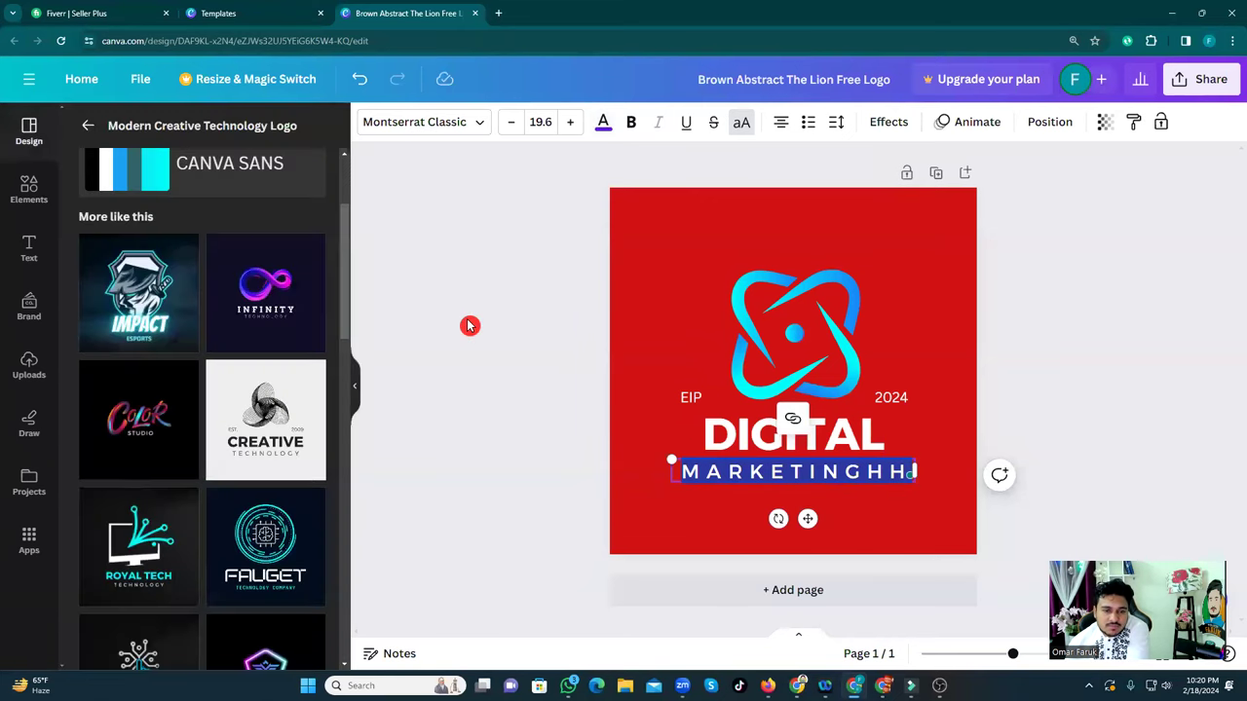
click(742, 473)
double_click(742, 473)
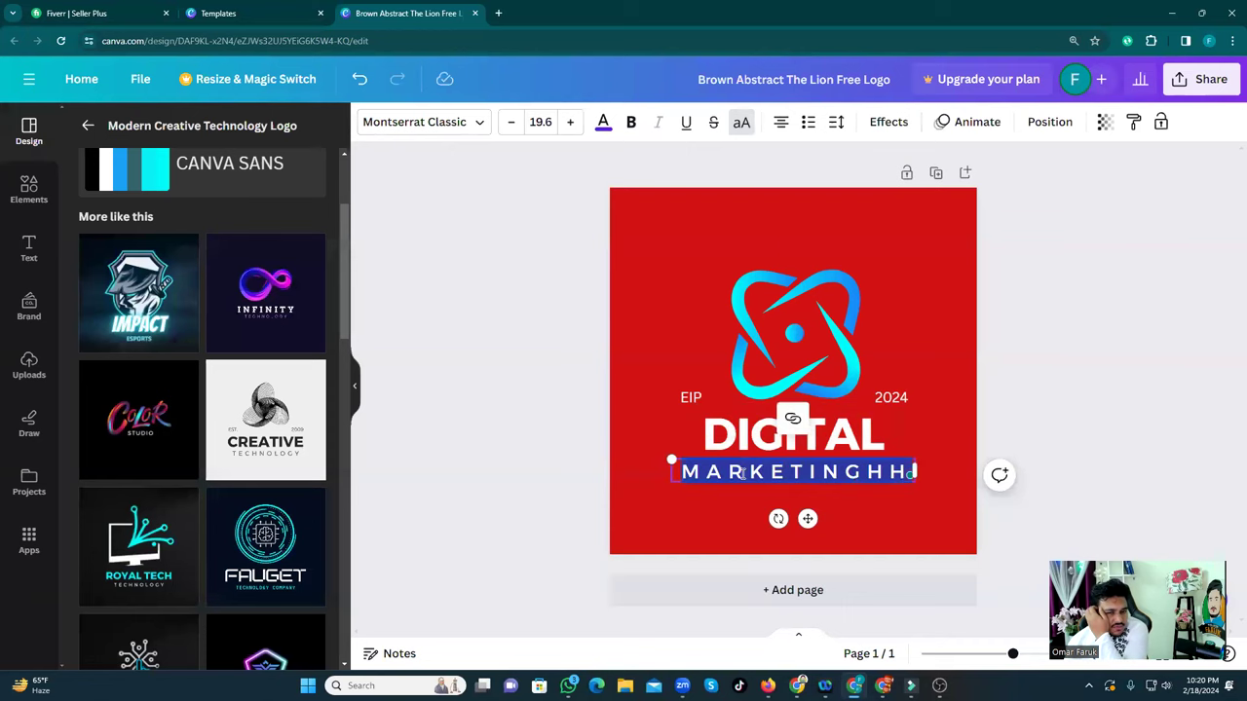
click(601, 123)
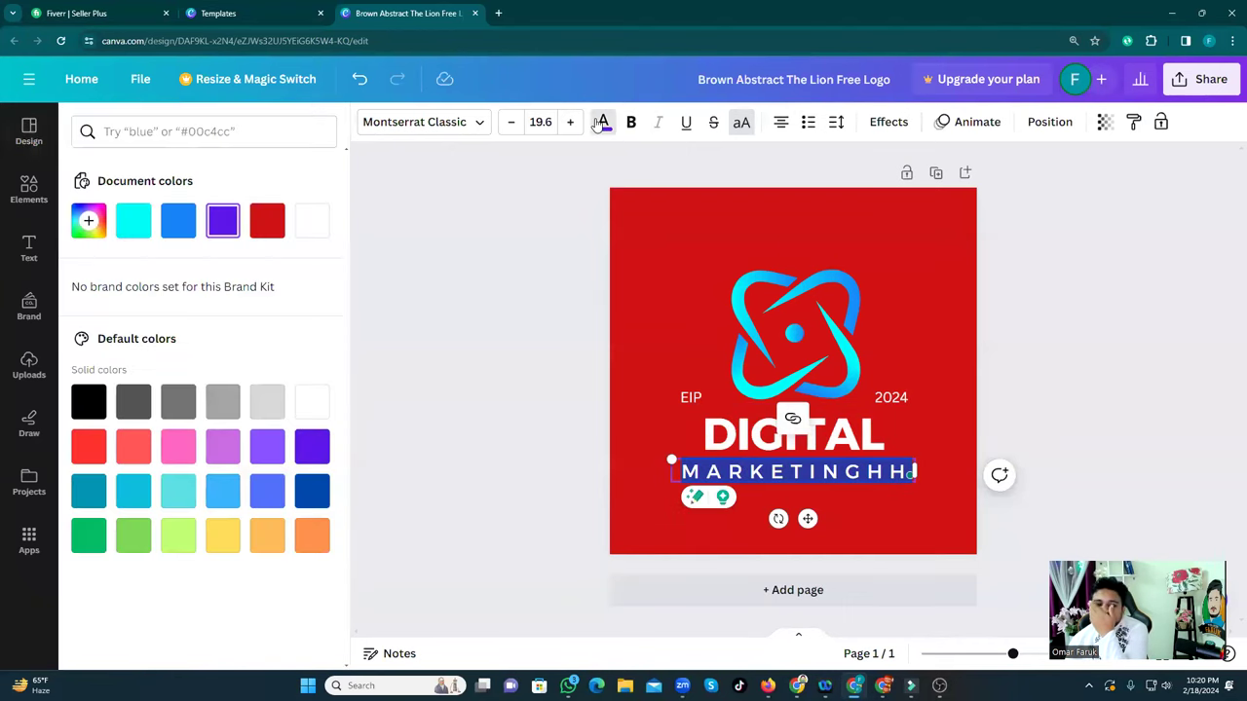
click(240, 523)
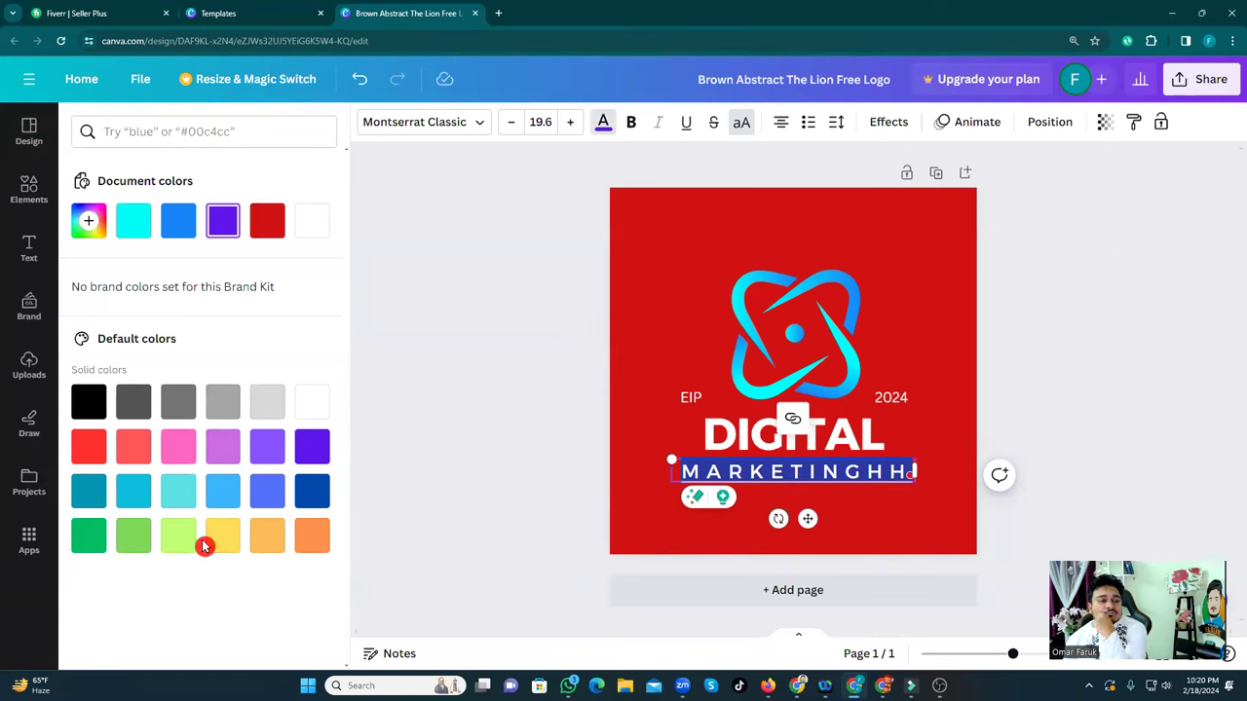
click(137, 222)
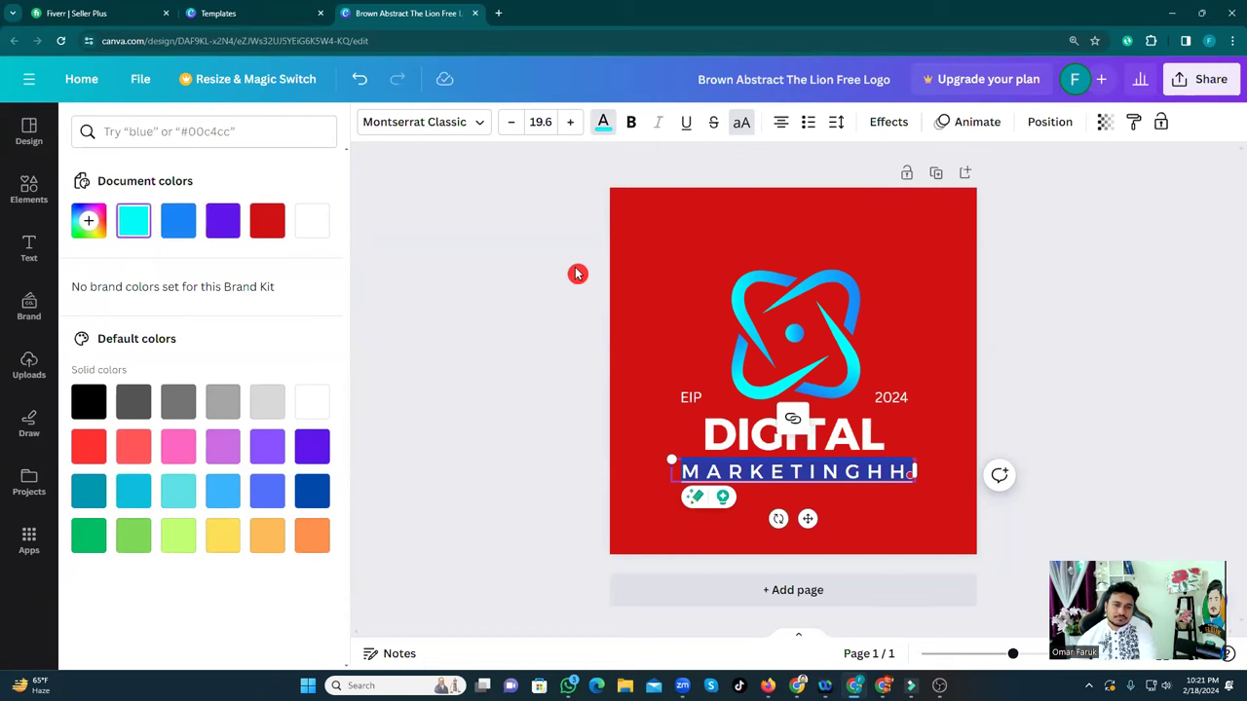
click(526, 270)
click(526, 270)
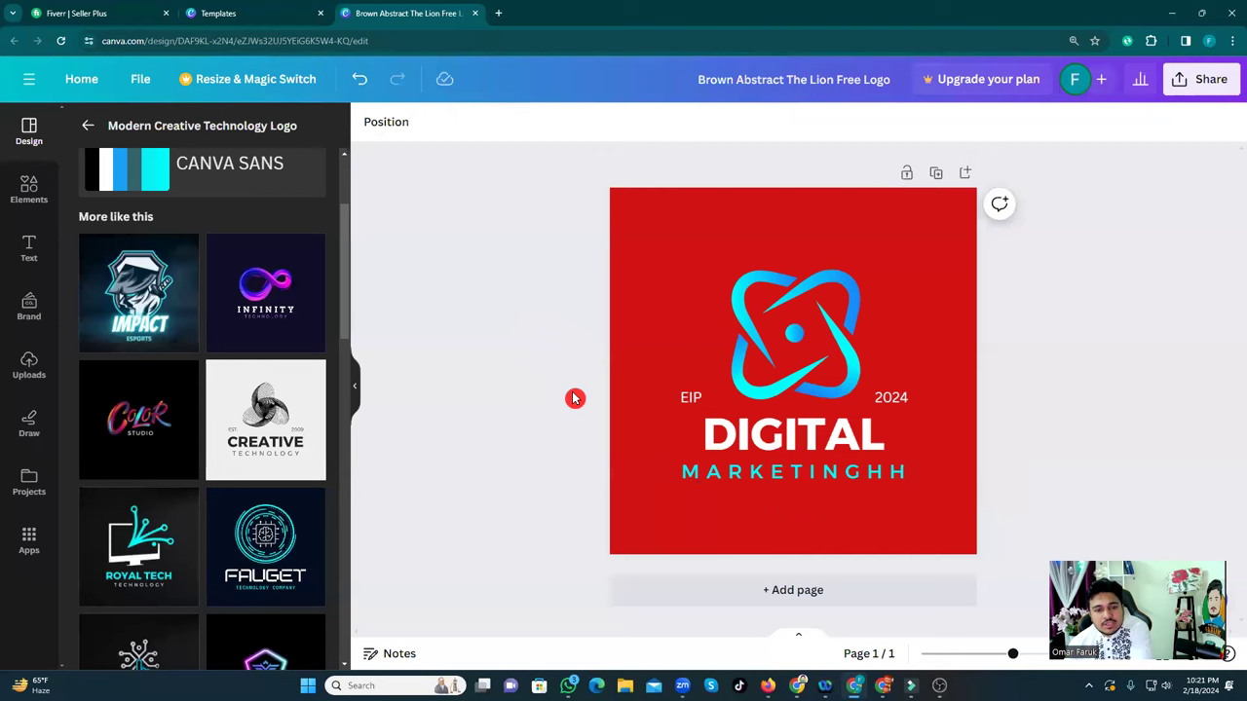
click(885, 477)
- Correct MARKETINGHH to MARKETING using the spelling suggestion
click(893, 474)
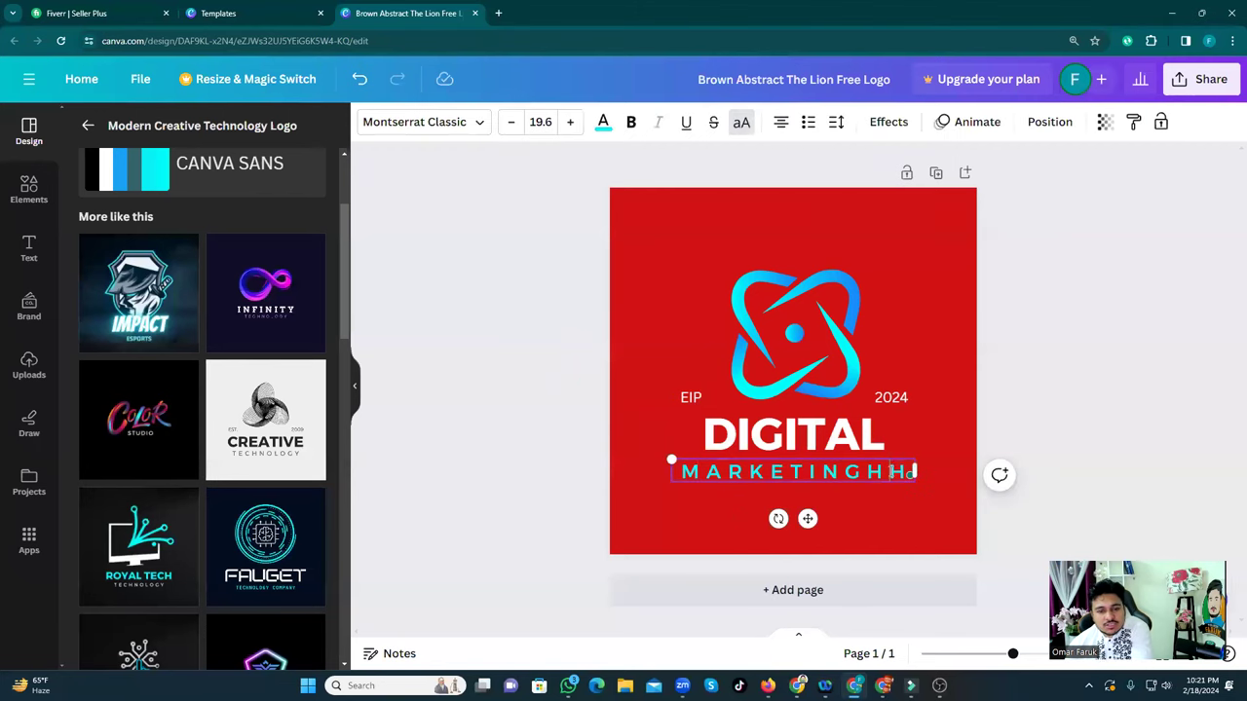
key(BackSpace)
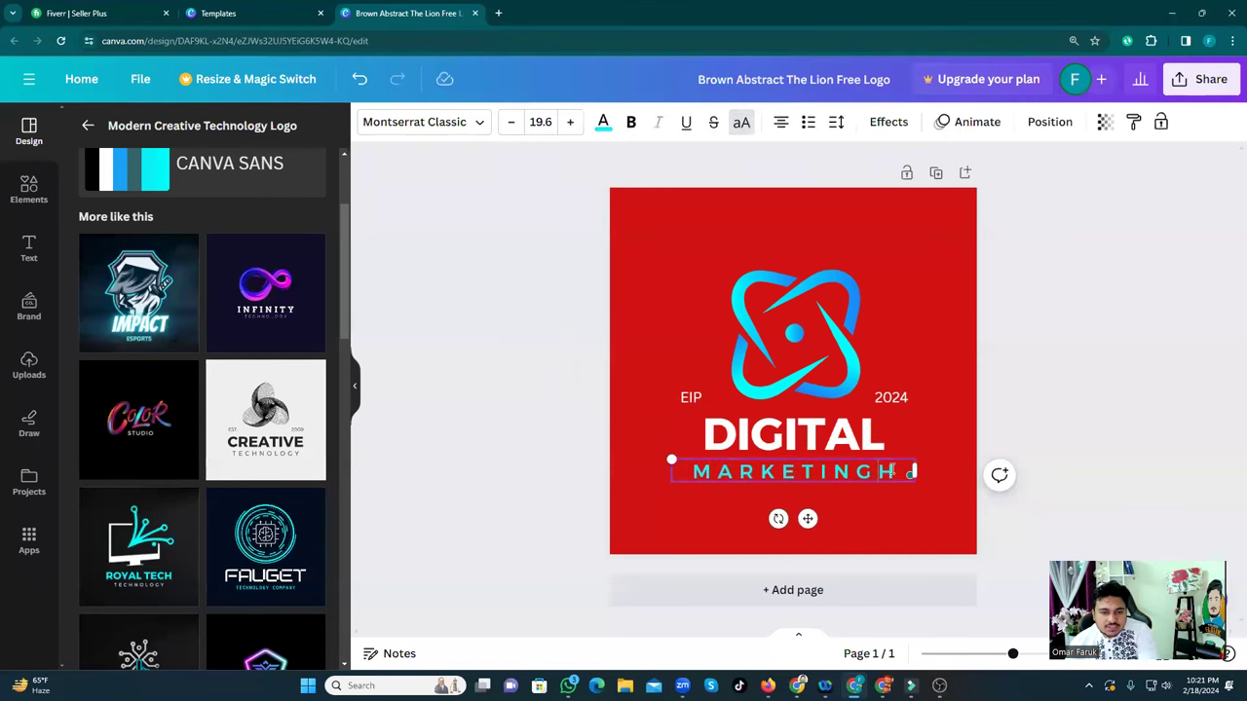
click(885, 471)
click(724, 523)
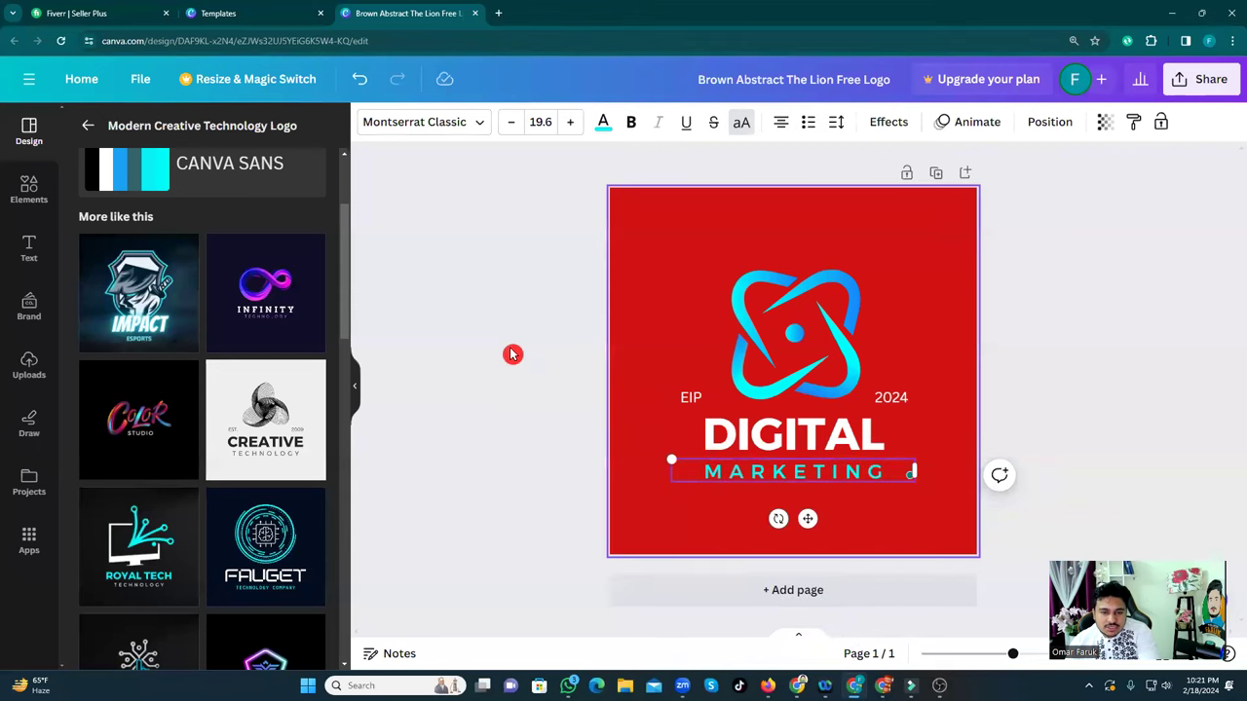
click(471, 329)
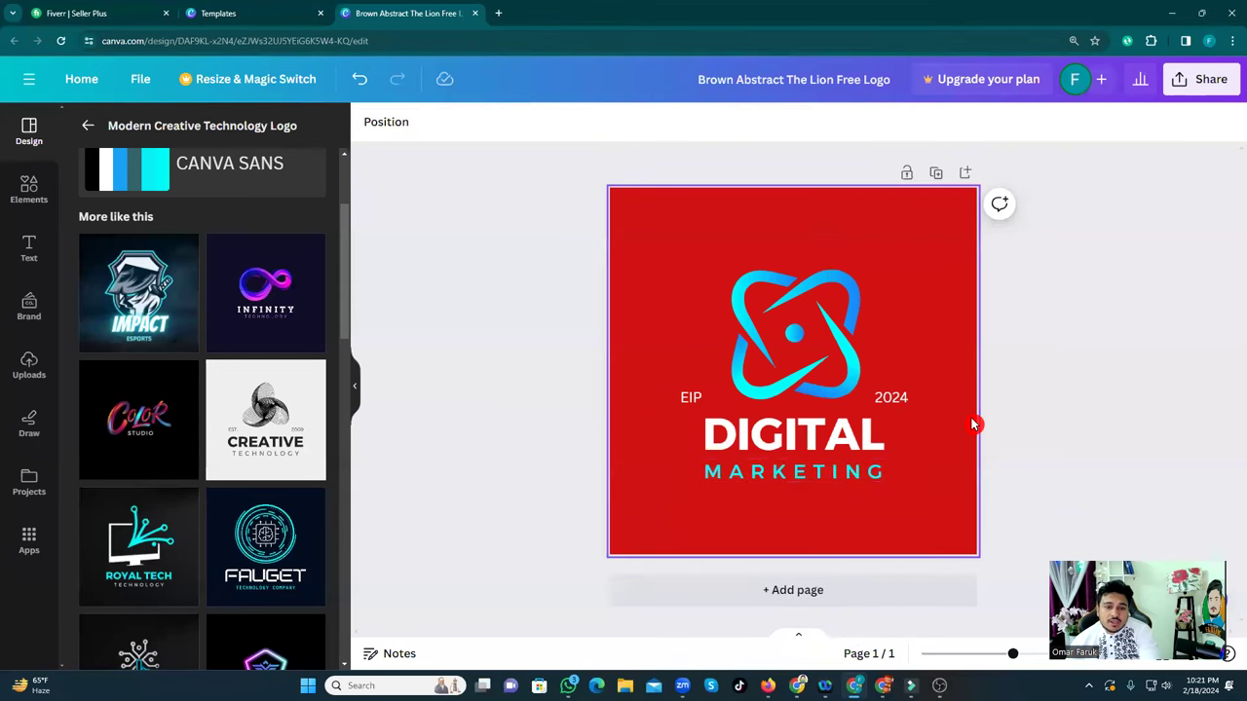
- Toggle bold off and back on for the DIGITAL heading
click(745, 331)
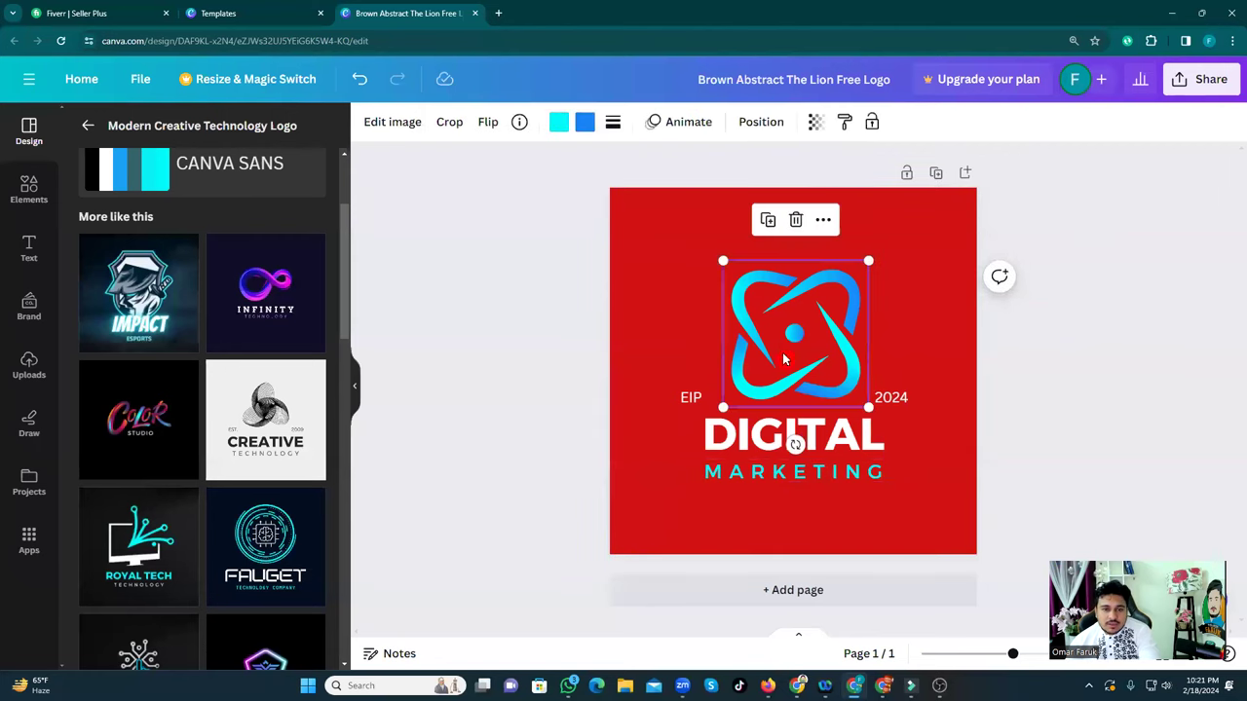
click(765, 434)
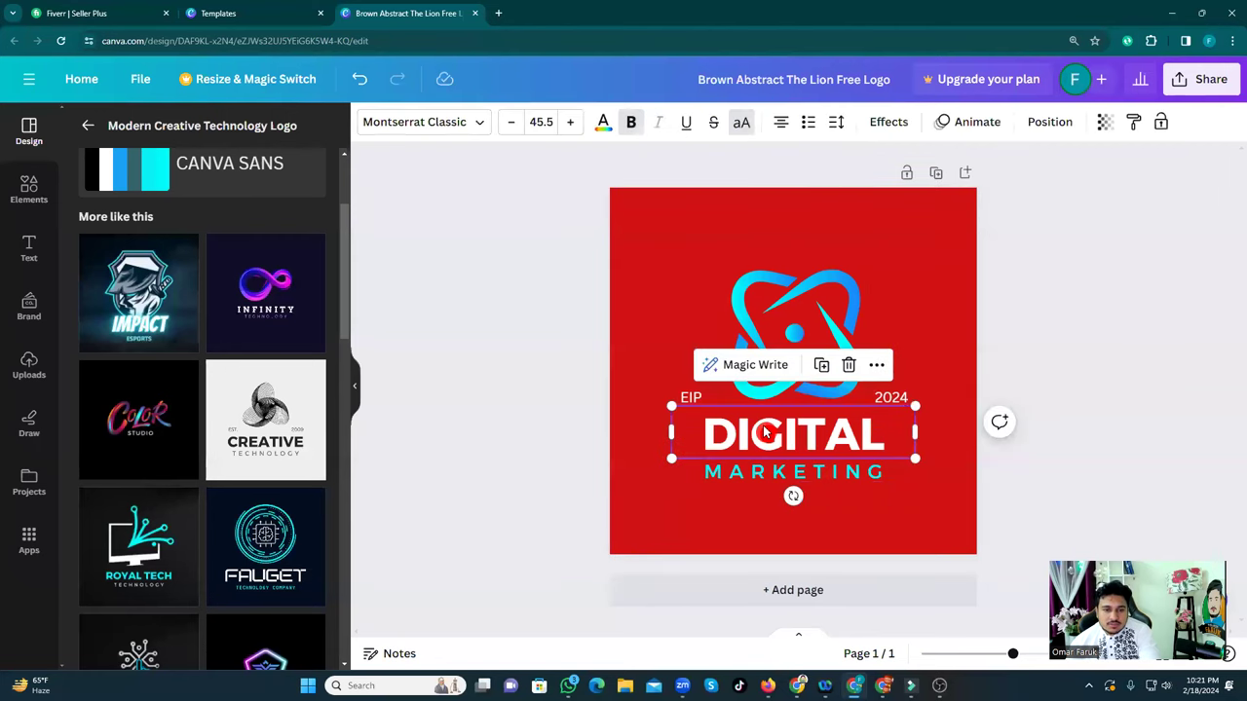
click(632, 124)
click(632, 124)
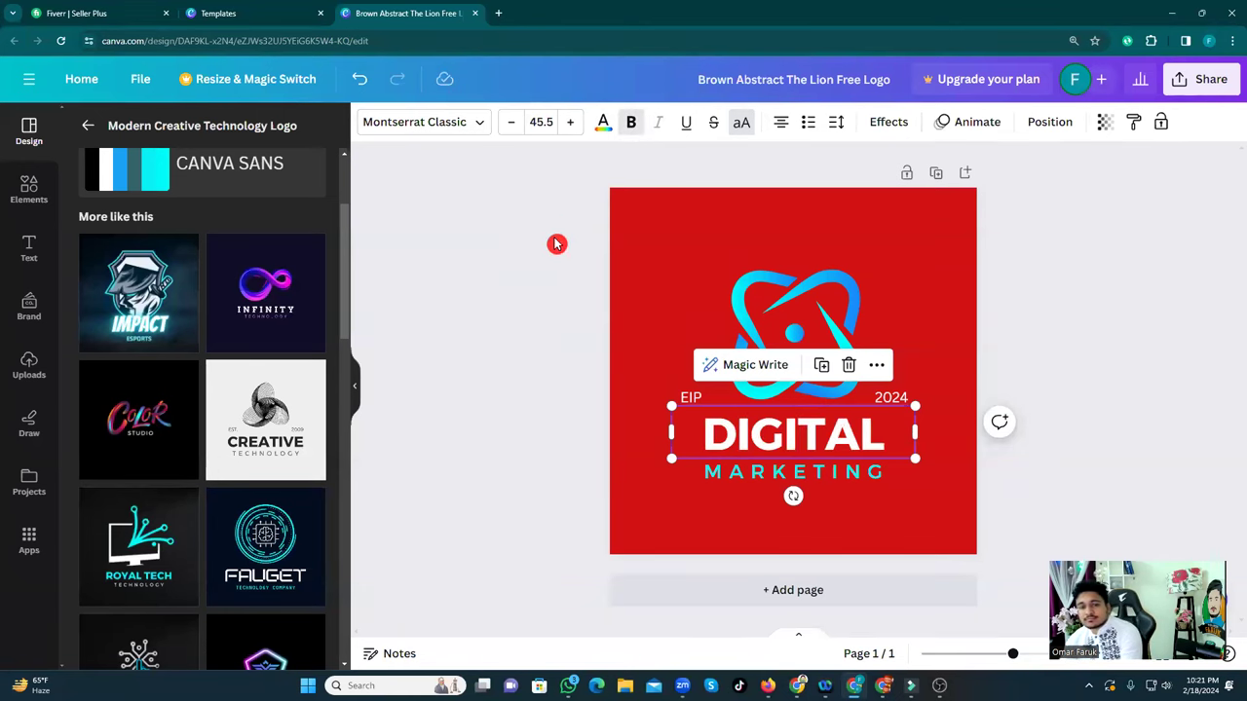
click(526, 313)
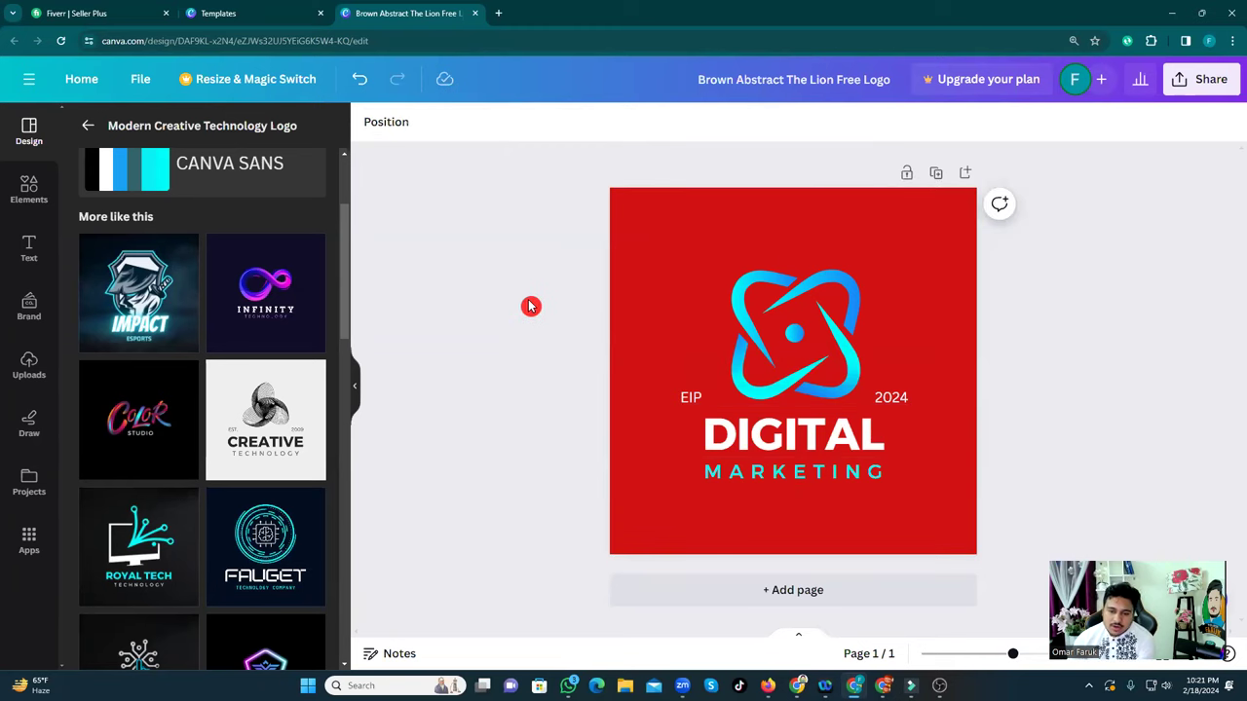
click(774, 434)
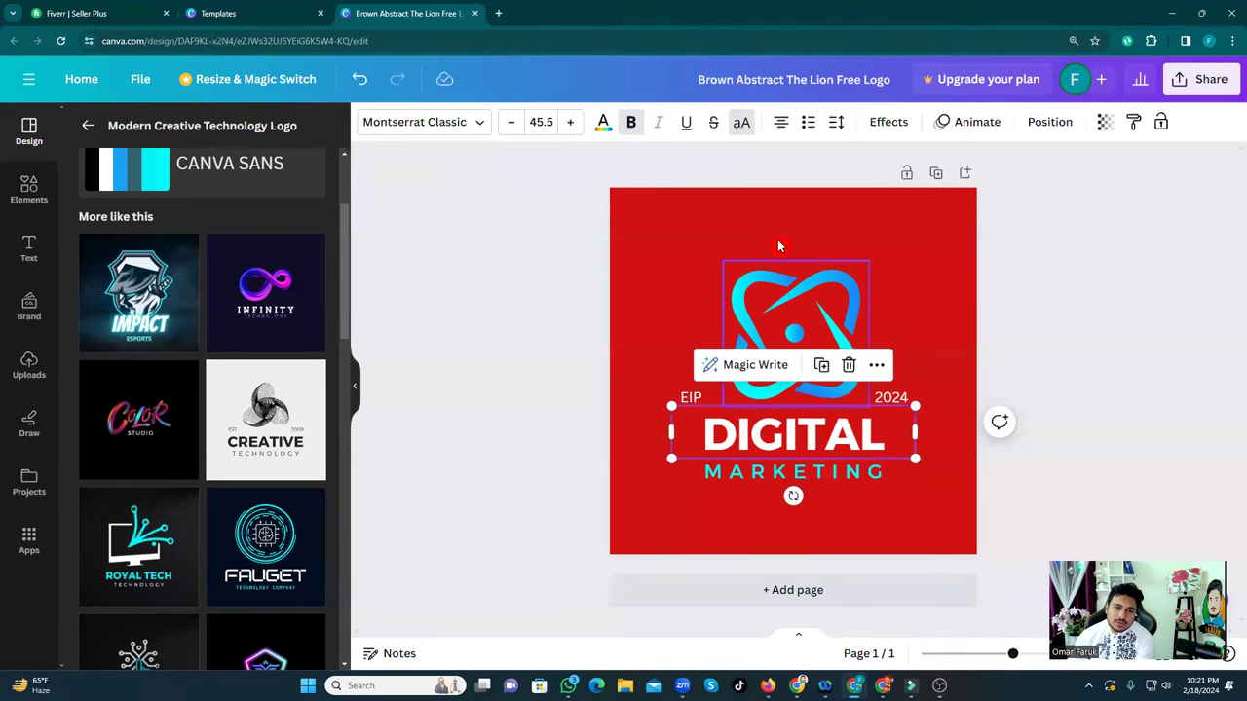
double_click(759, 435)
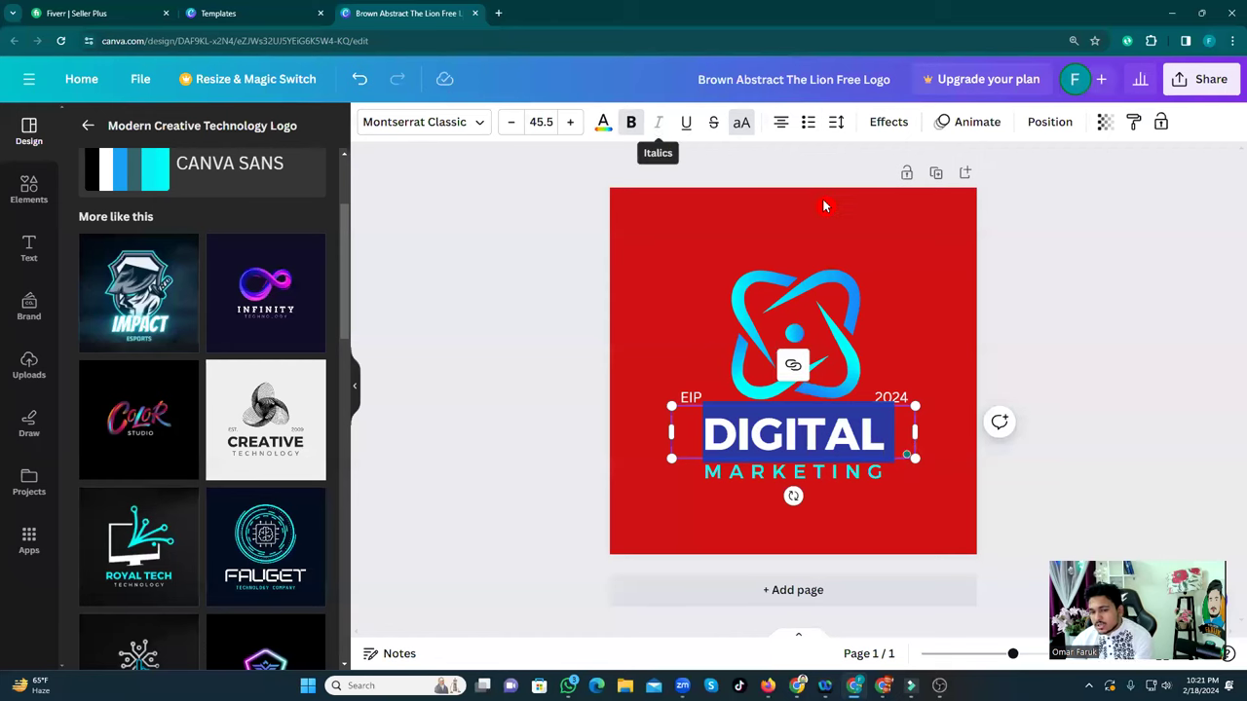
click(687, 124)
click(687, 123)
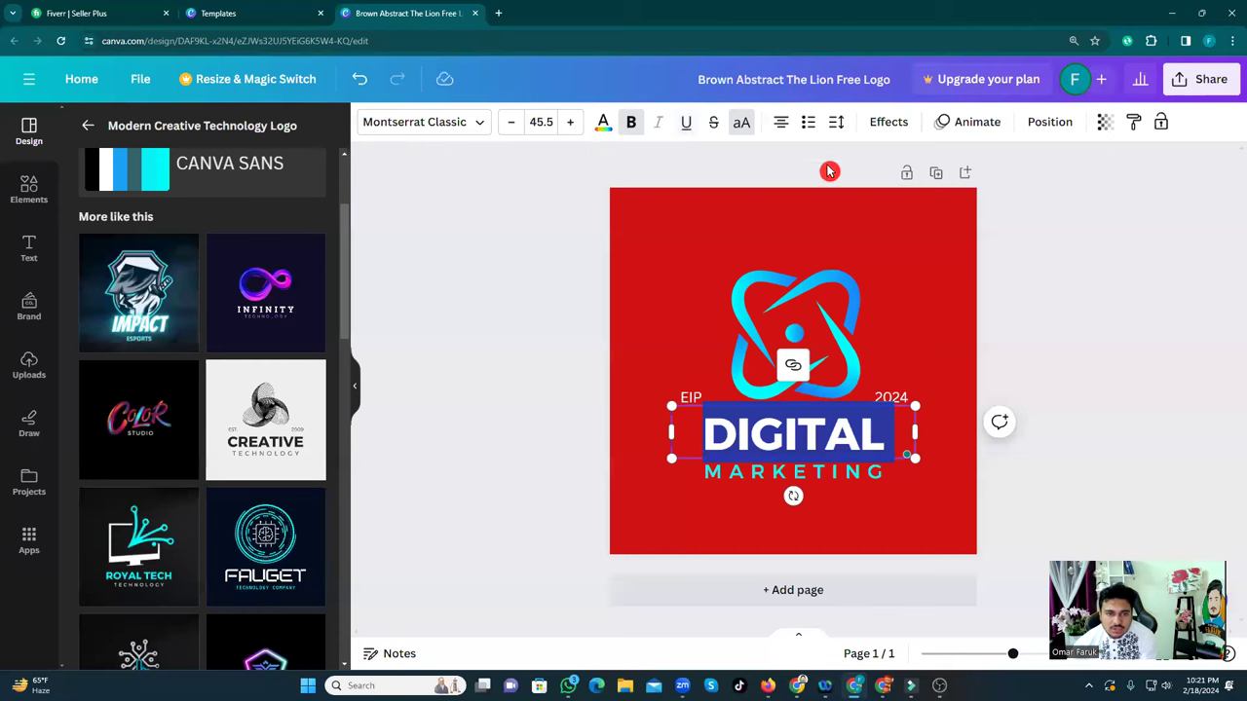
click(739, 125)
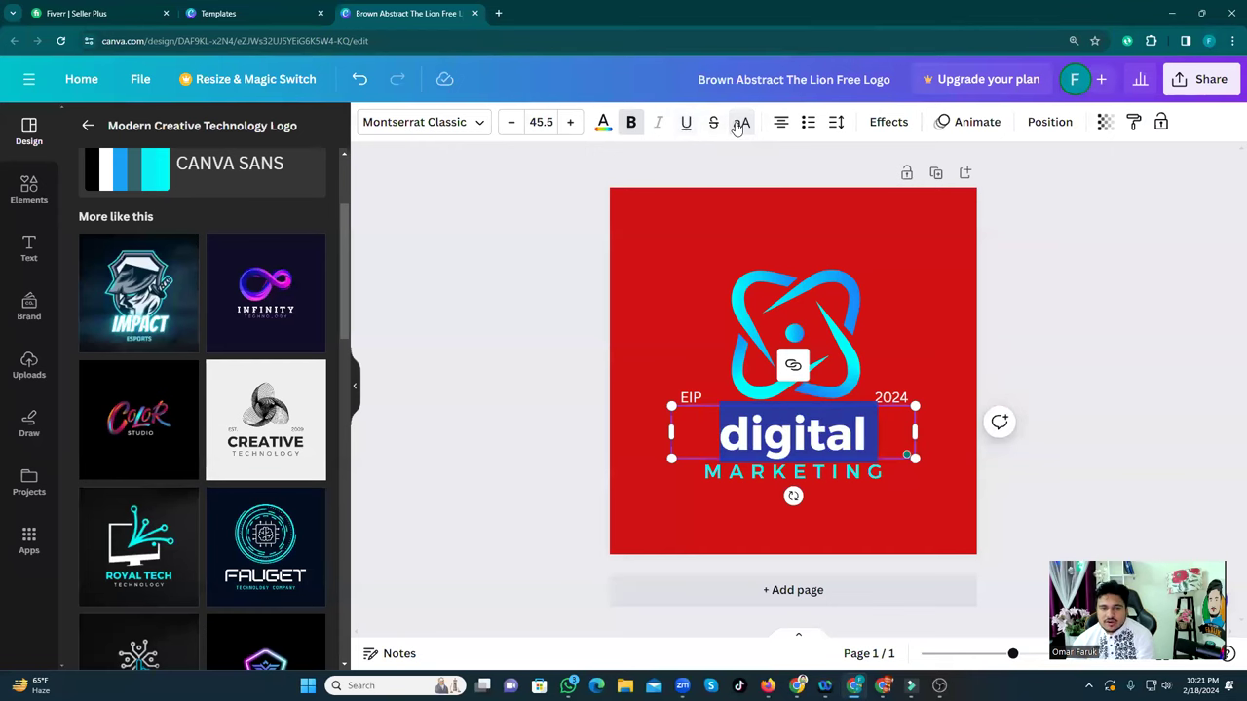
click(741, 124)
click(740, 123)
click(741, 123)
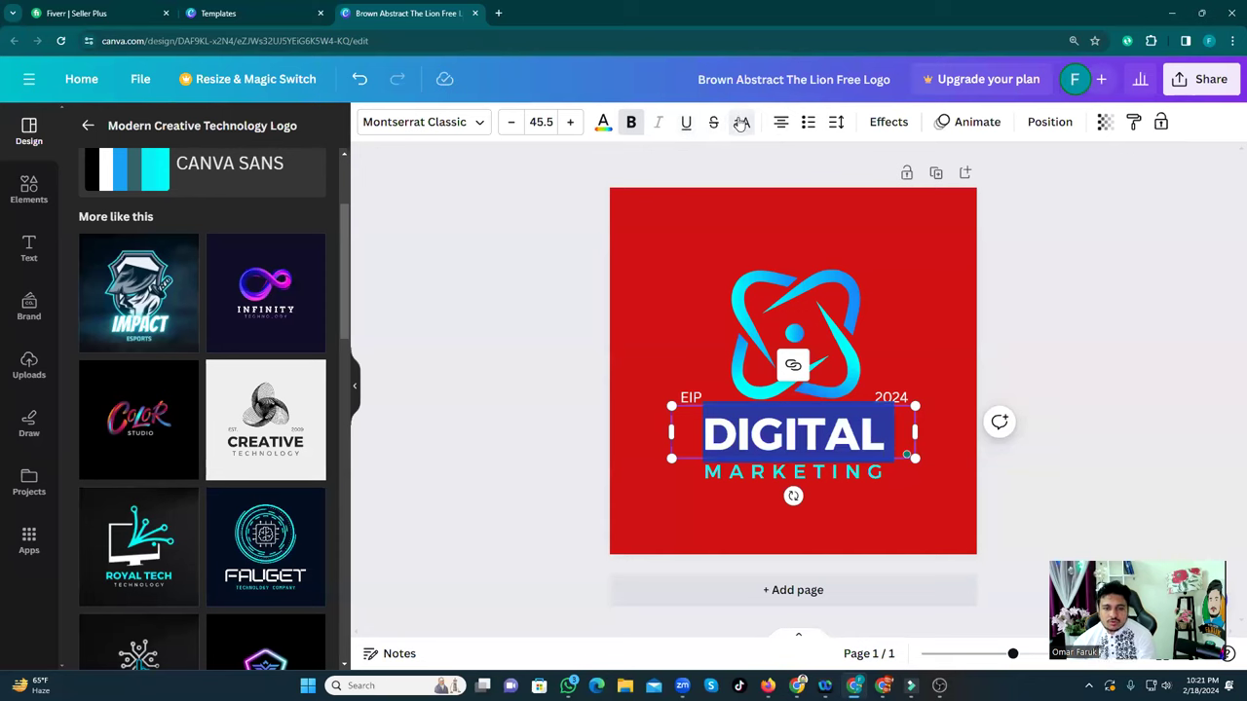
click(741, 124)
click(741, 123)
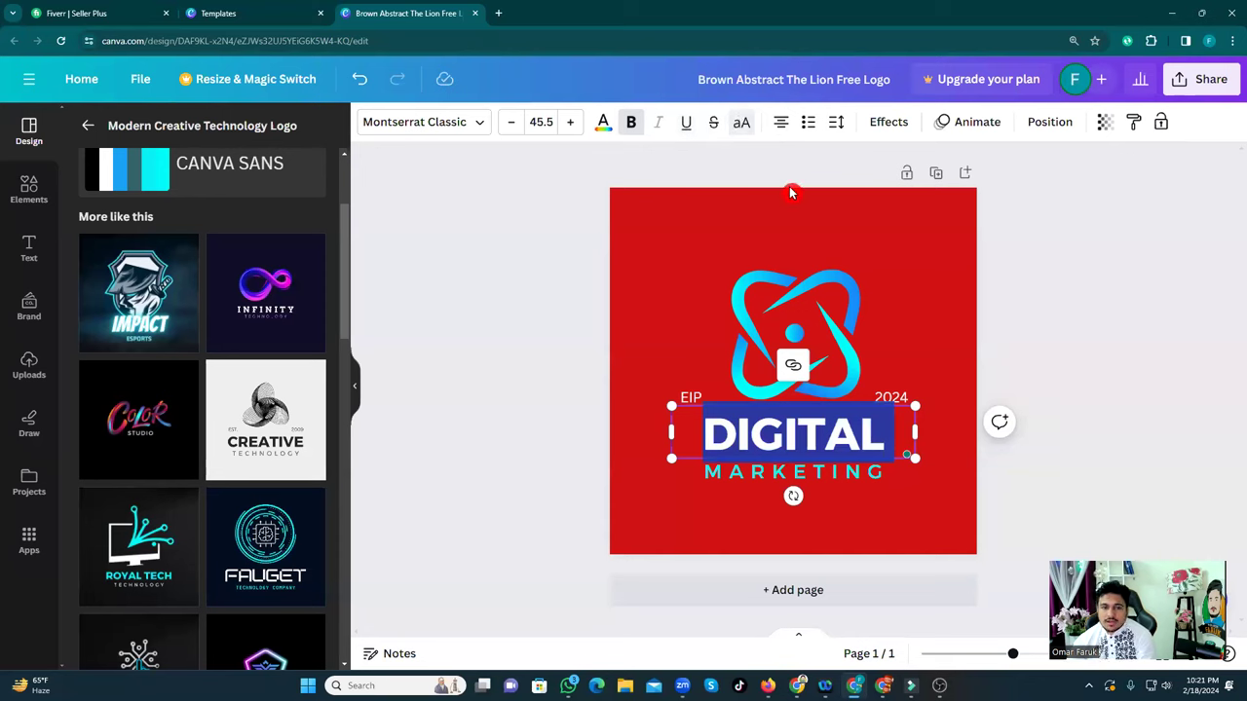
click(782, 122)
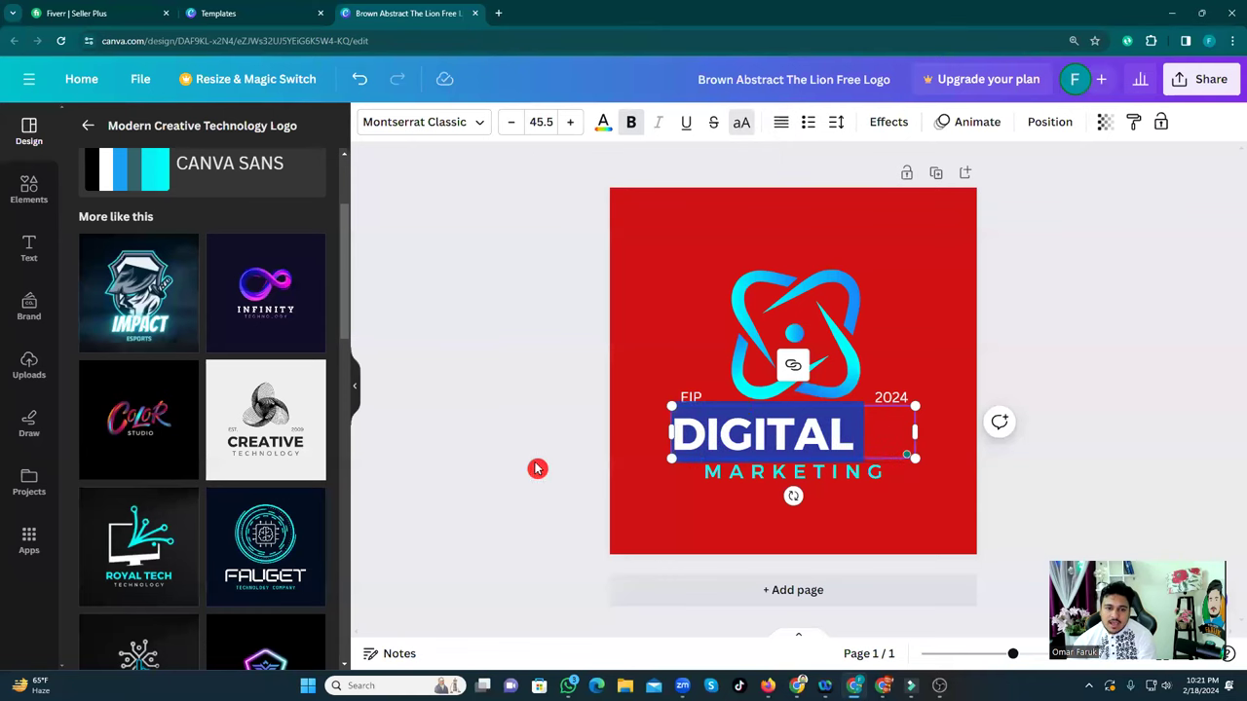
click(782, 123)
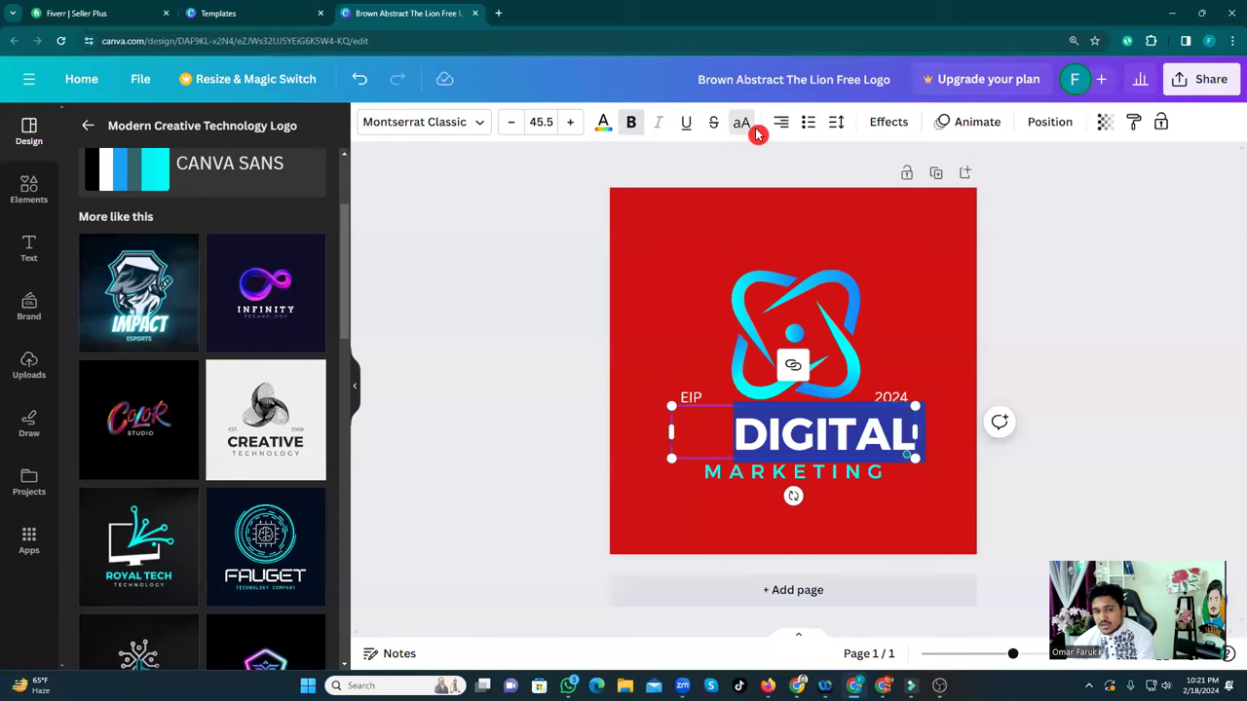
click(778, 125)
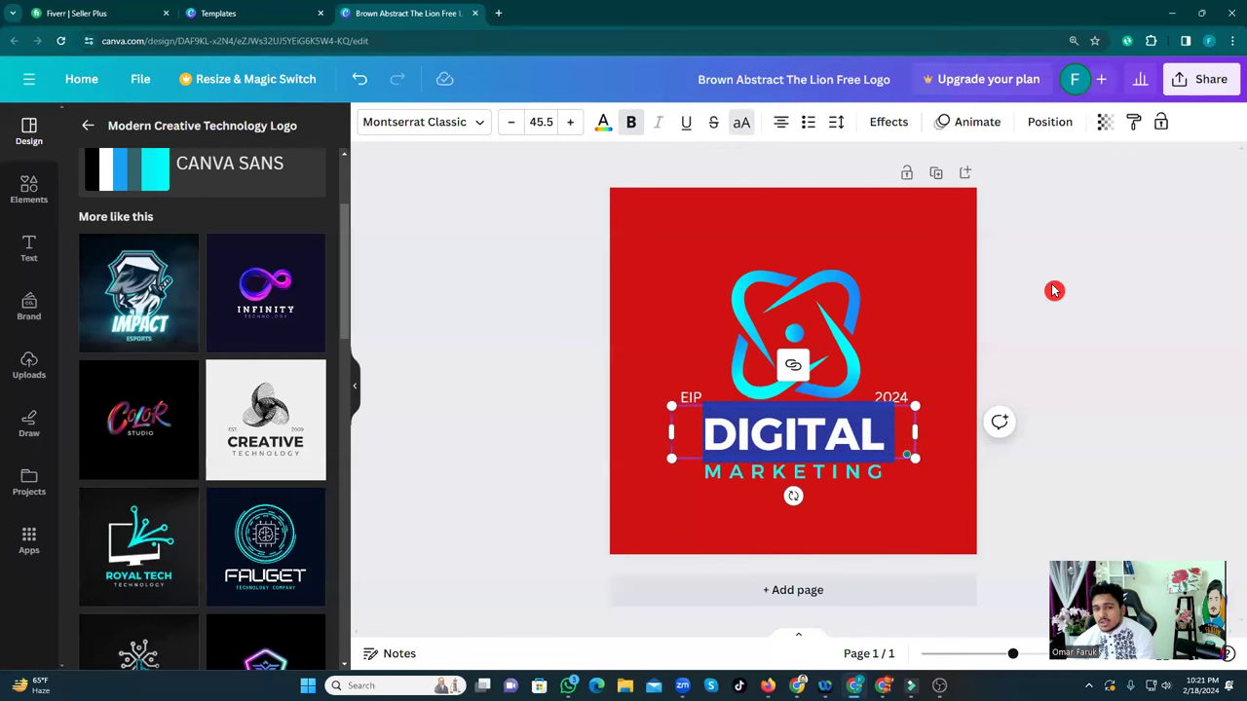
click(811, 145)
click(758, 448)
double_click(758, 450)
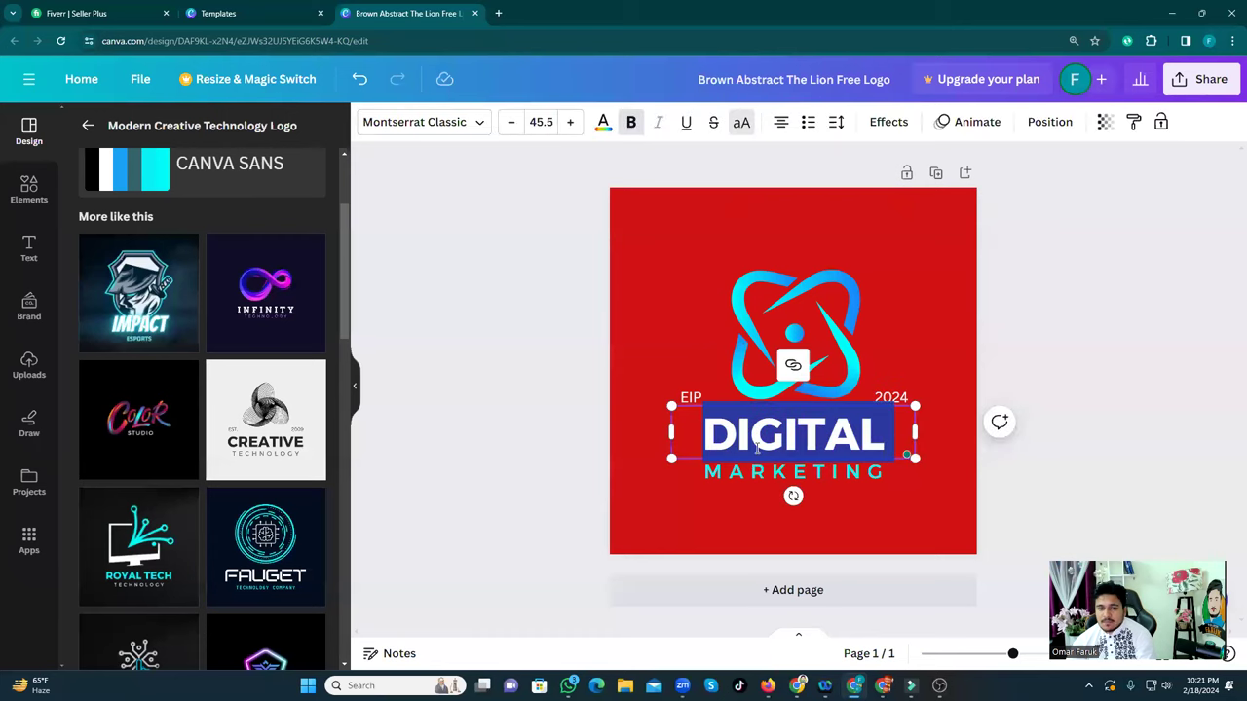
click(806, 122)
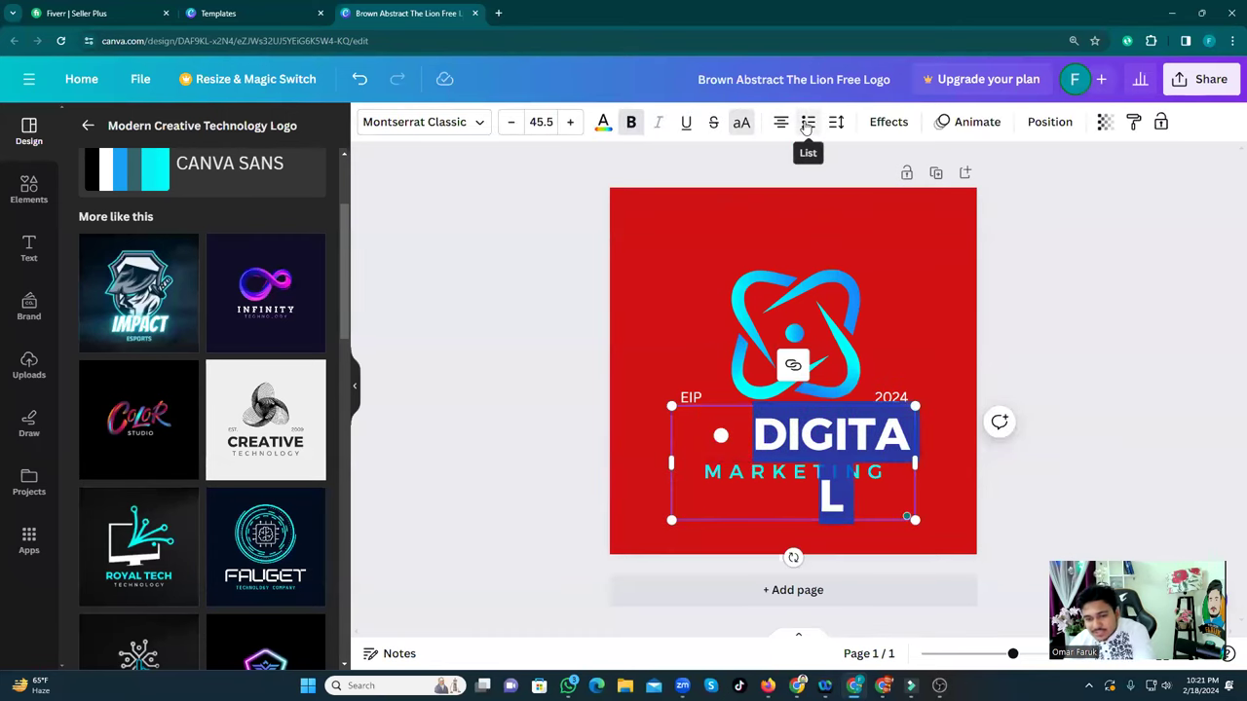
click(807, 122)
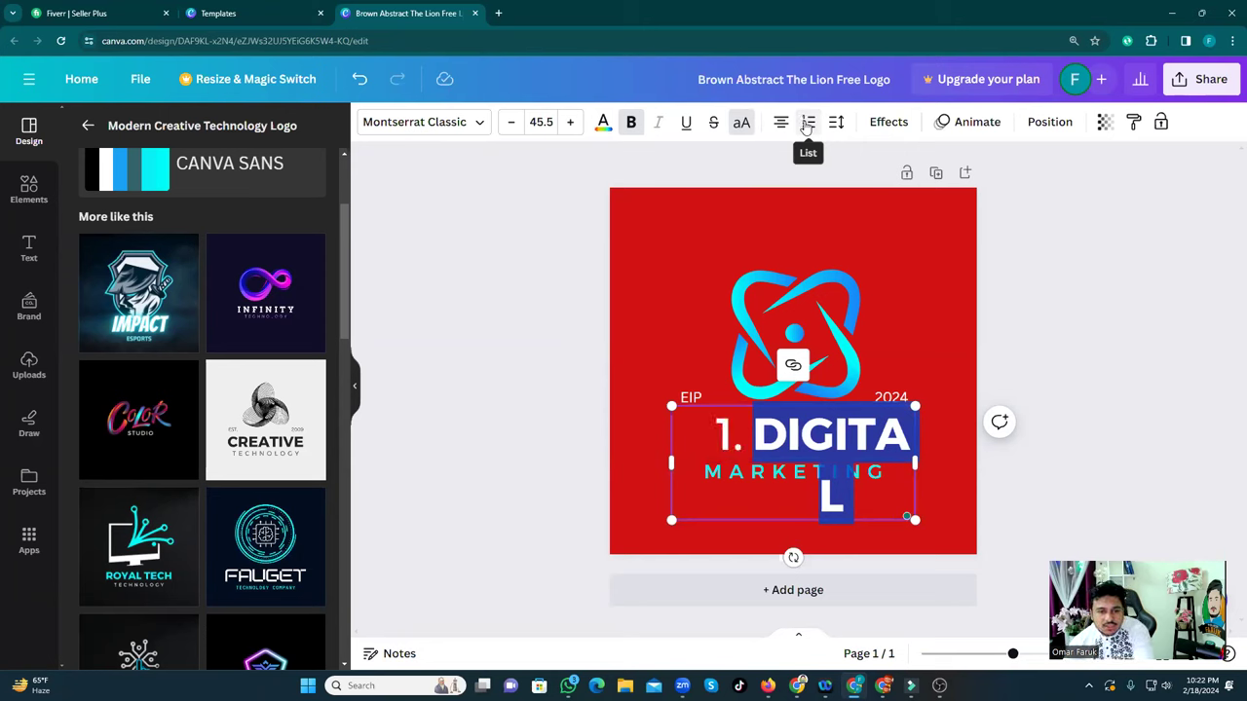
click(806, 122)
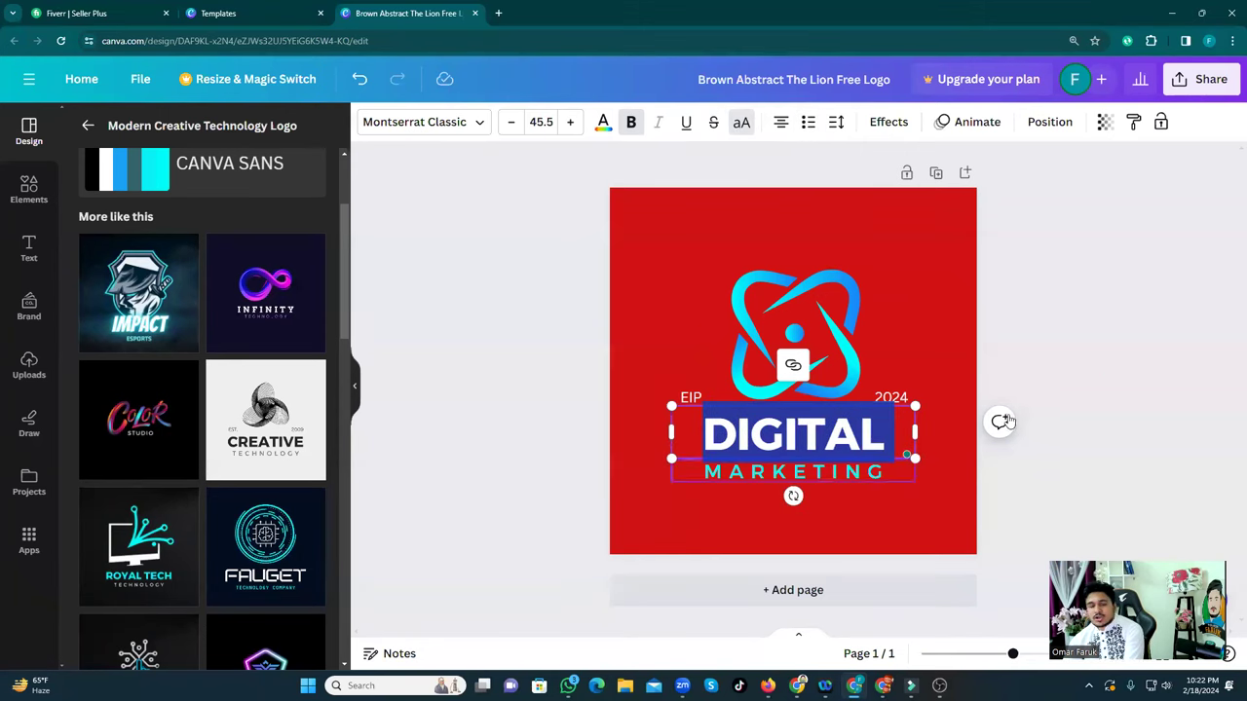
click(1060, 358)
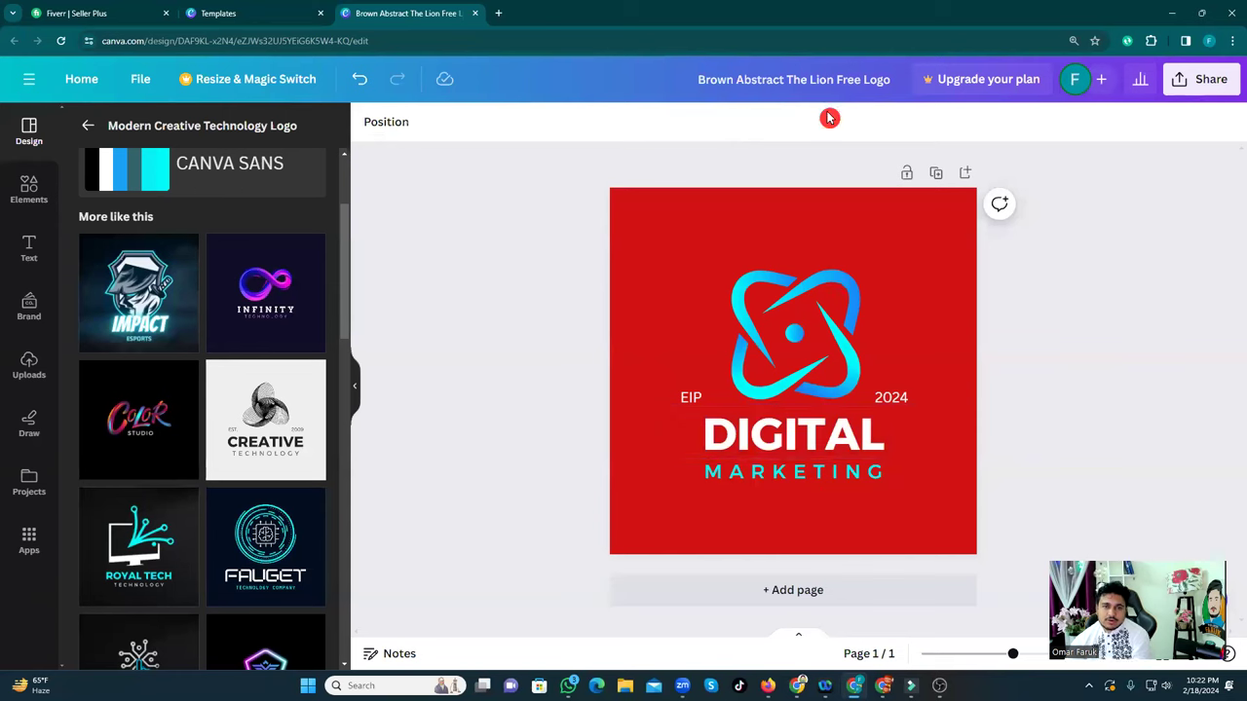
click(794, 446)
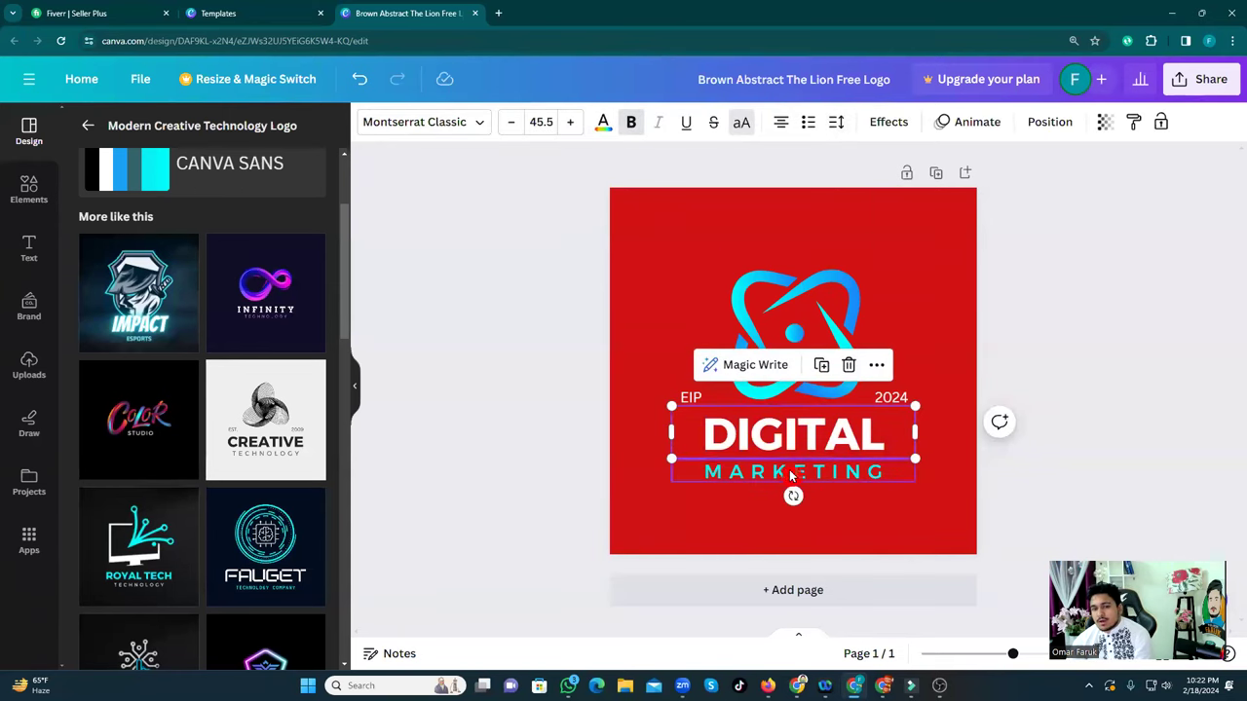
double_click(785, 471)
click(697, 433)
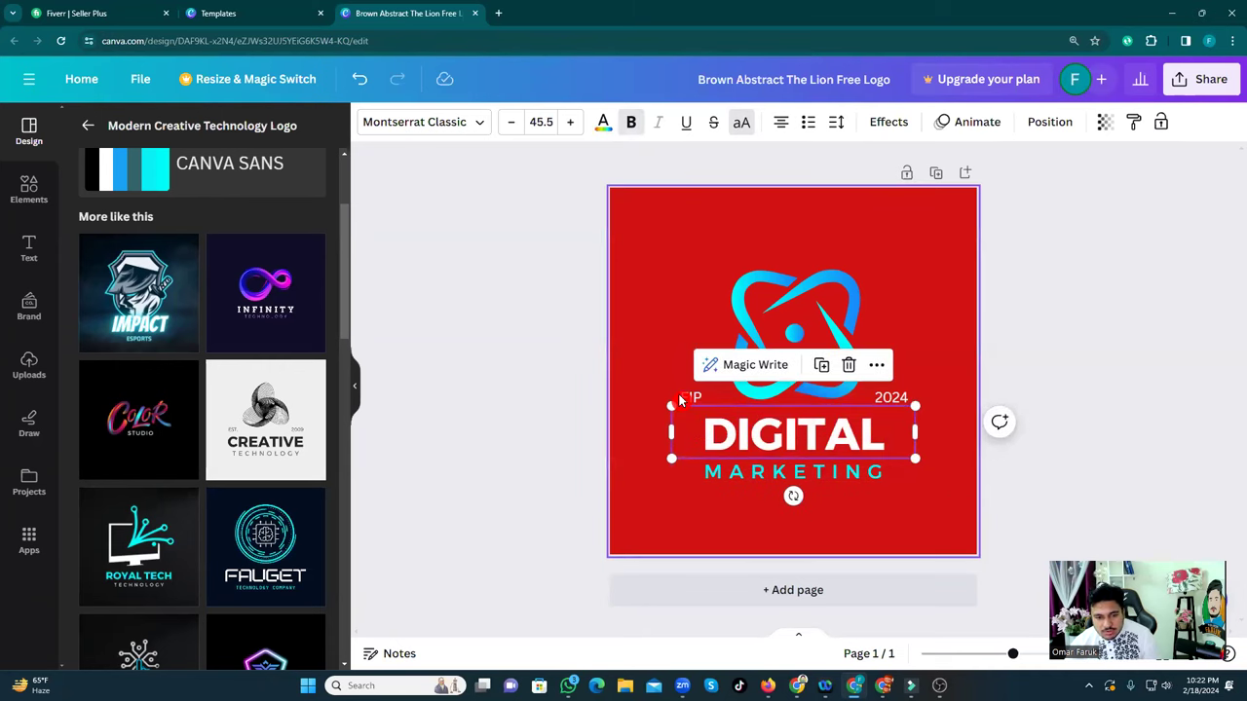
double_click(700, 420)
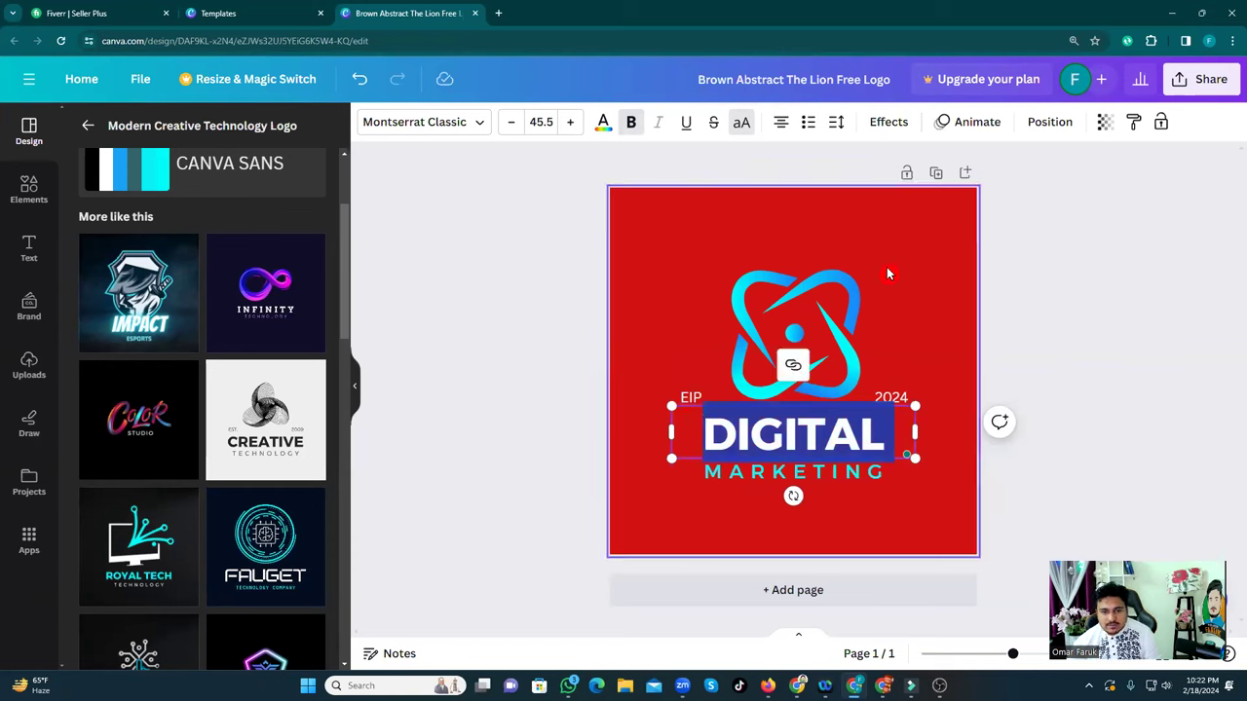
- Set DIGITAL's letter spacing to 13 and line spacing to 1.32
click(836, 122)
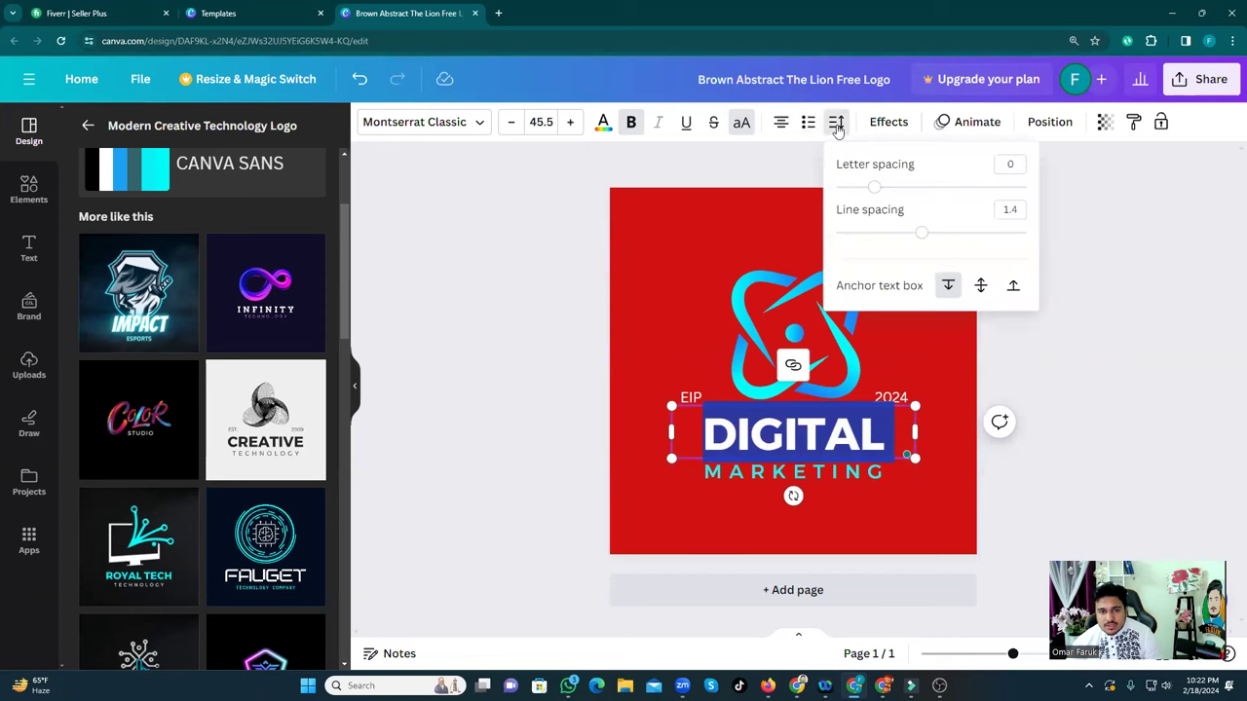
mouse_move(877, 188)
mouse_down()
mouse_move(980, 195)
mouse_move(932, 191)
mouse_move(913, 205)
mouse_move(886, 190)
mouse_move(898, 198)
mouse_up()
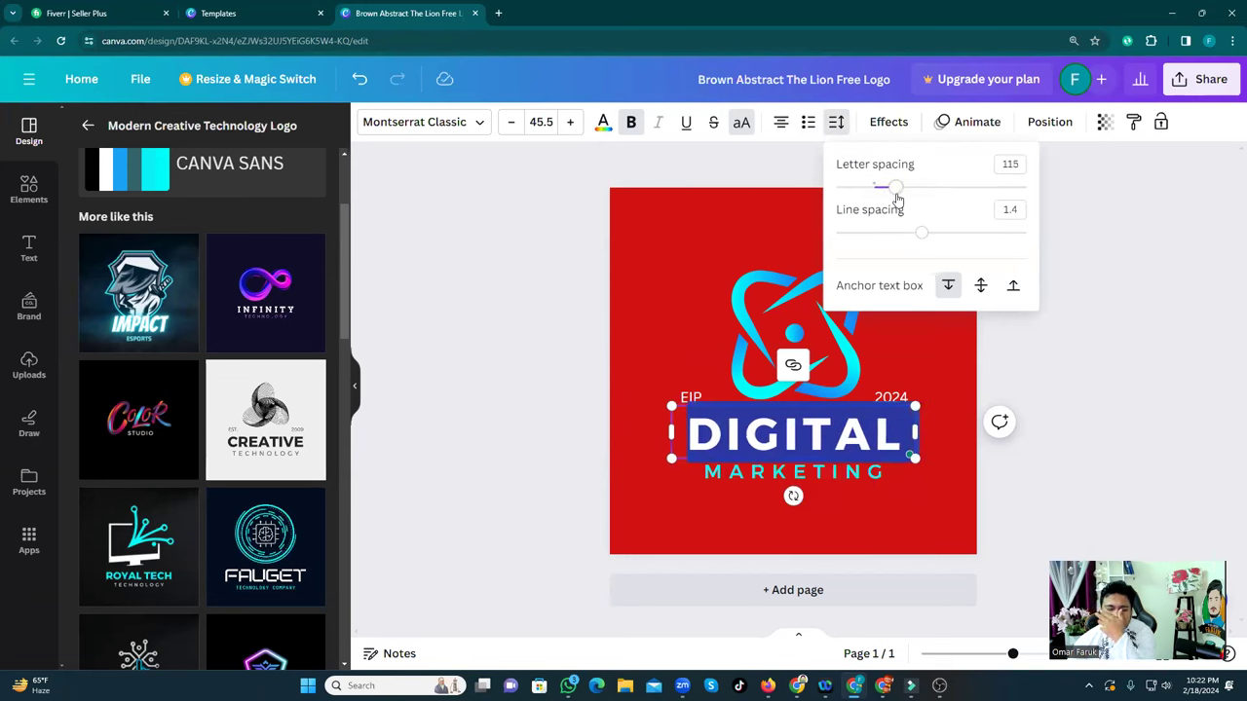
drag(898, 199, 878, 184)
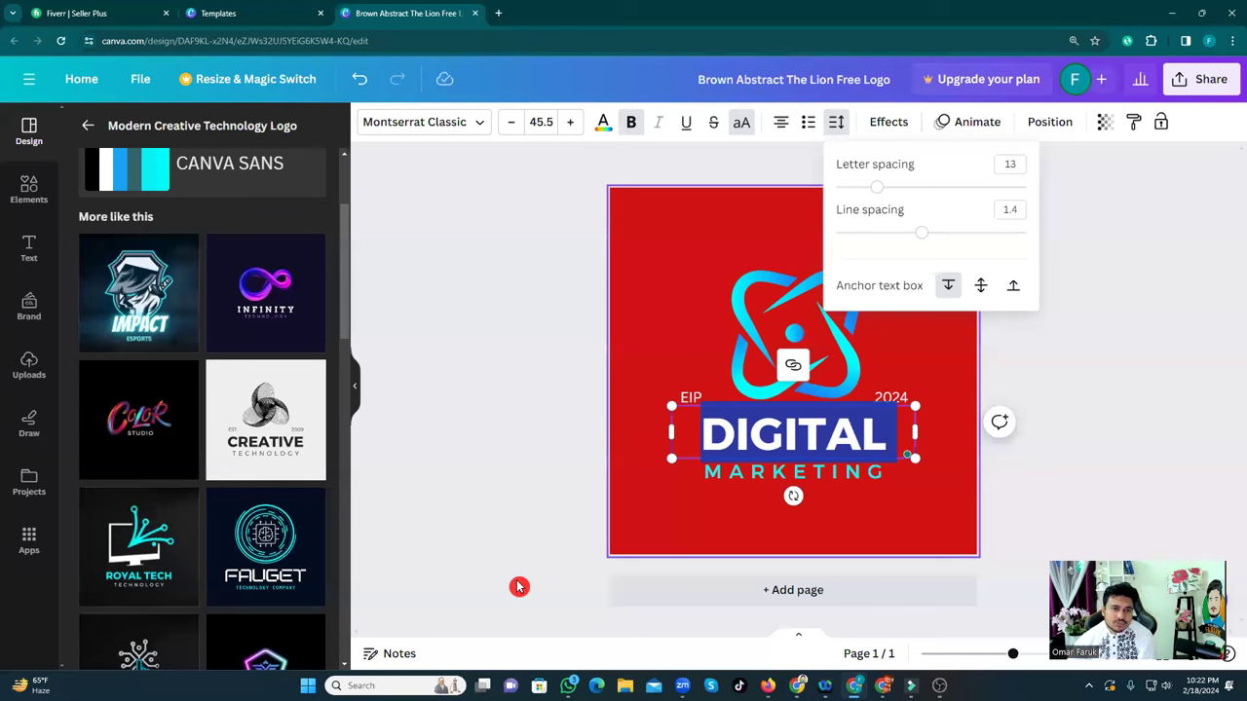
key(Escape)
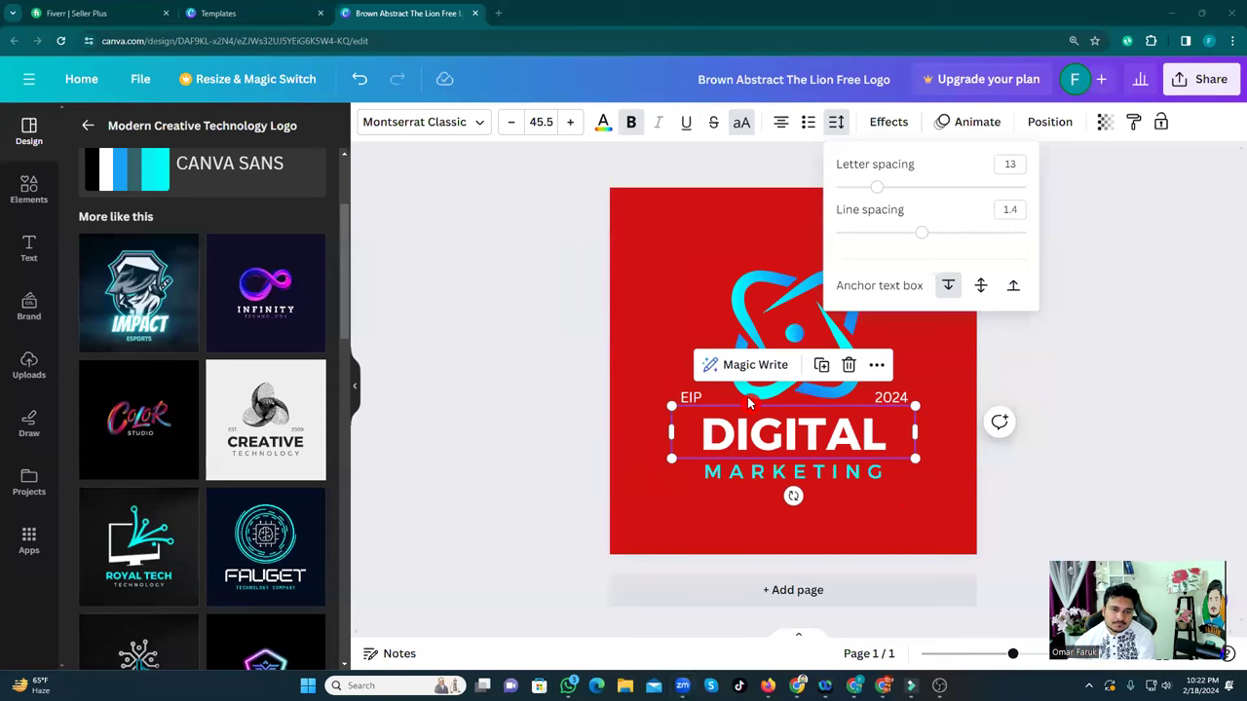
mouse_move(923, 233)
mouse_down()
mouse_move(953, 235)
mouse_move(835, 234)
mouse_move(920, 242)
mouse_up()
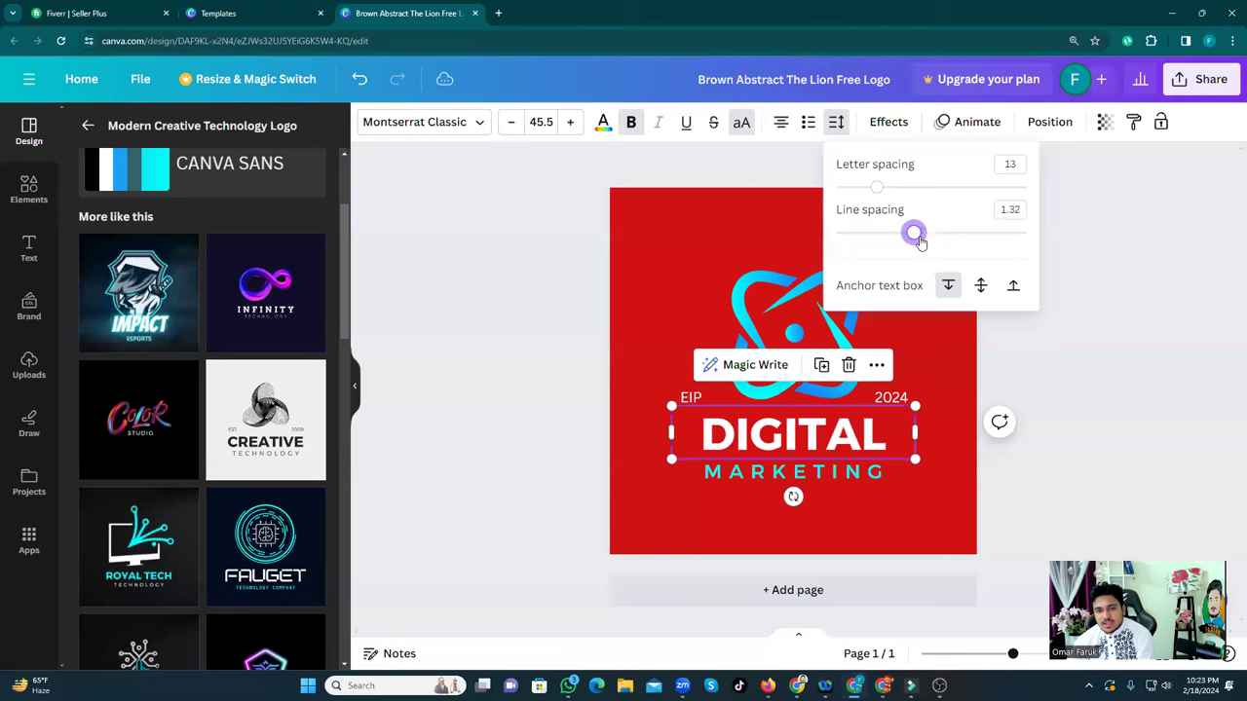
click(480, 544)
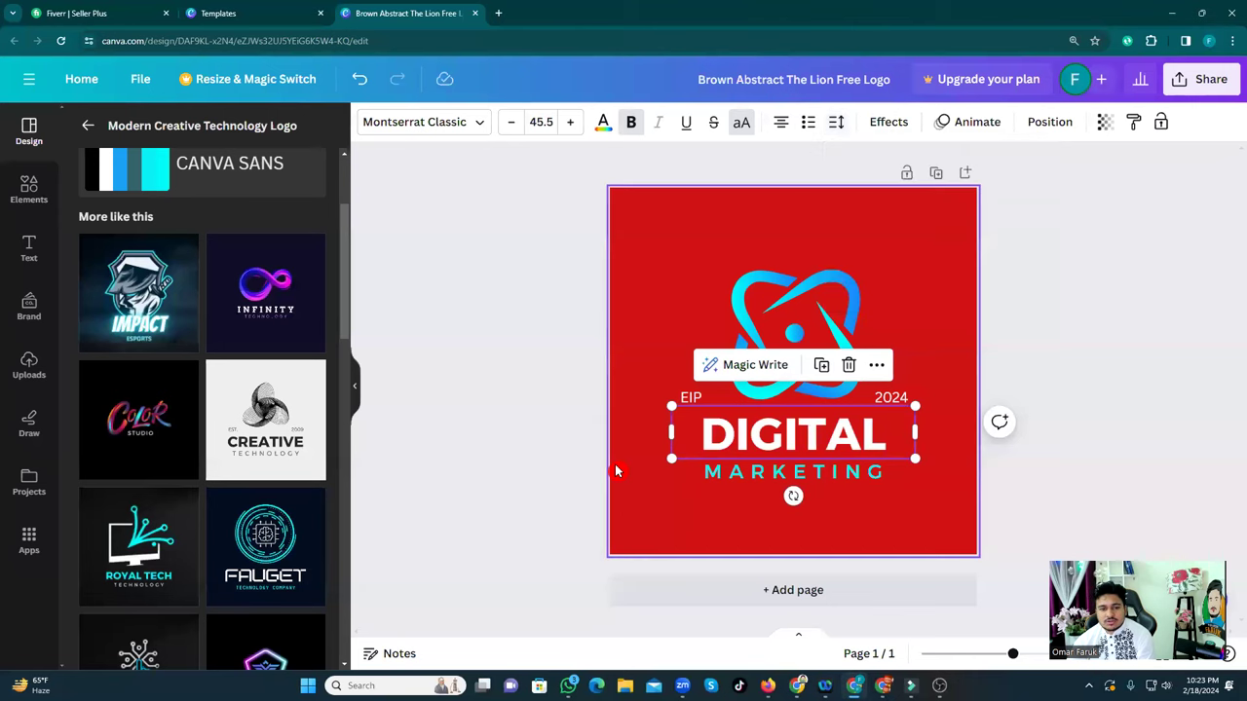
click(838, 473)
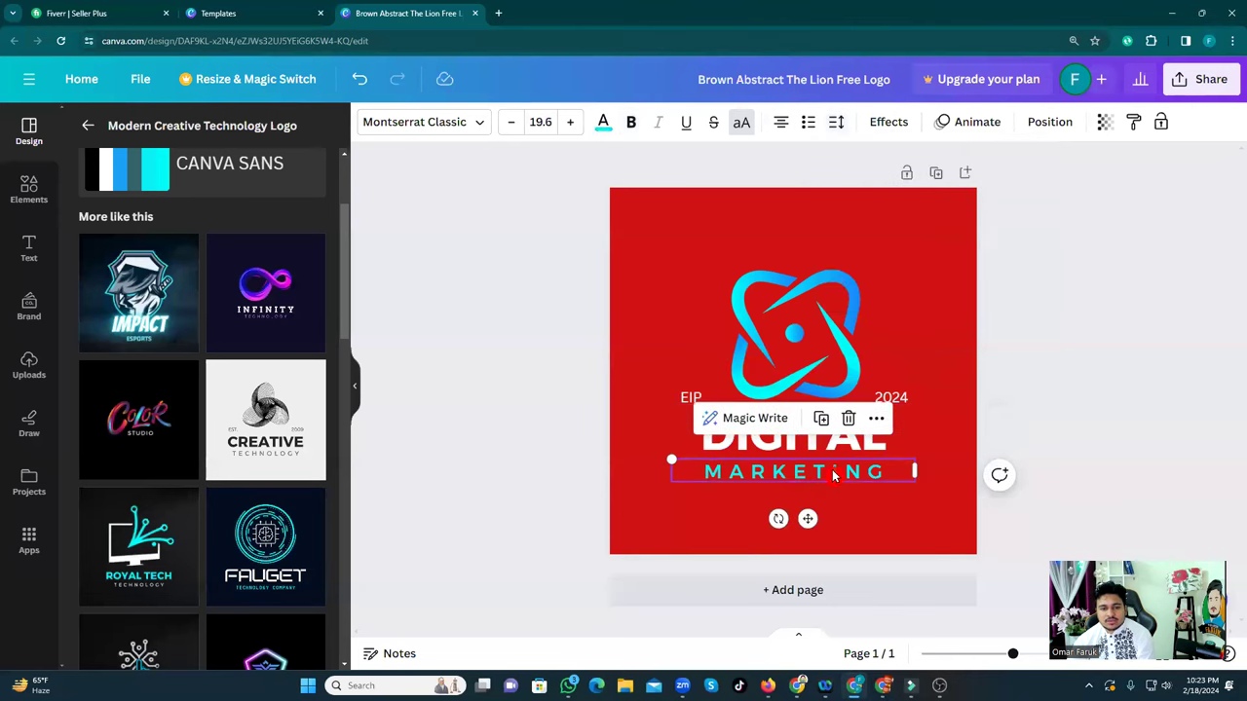
- Add a test line DGHSAFGA under MARKETING and set the line spacing to 1.04
click(885, 466)
key(Return)
text(DGHSAFGA)
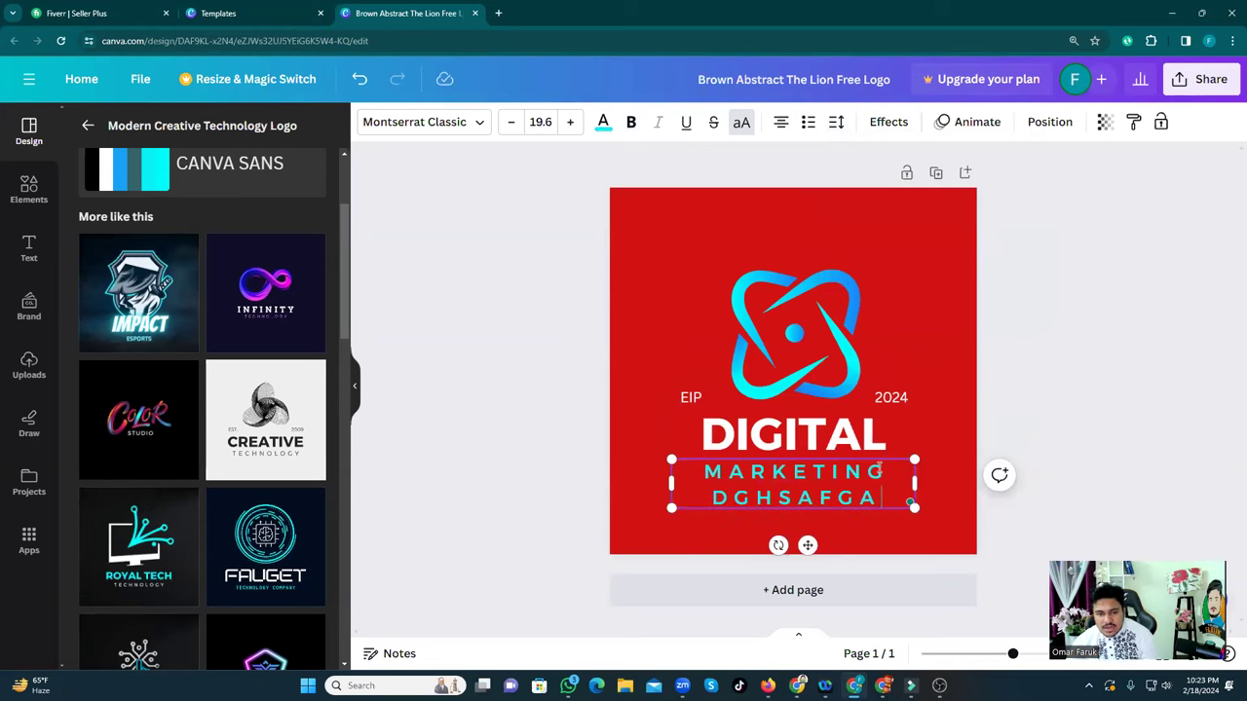
key(ctrl+a)
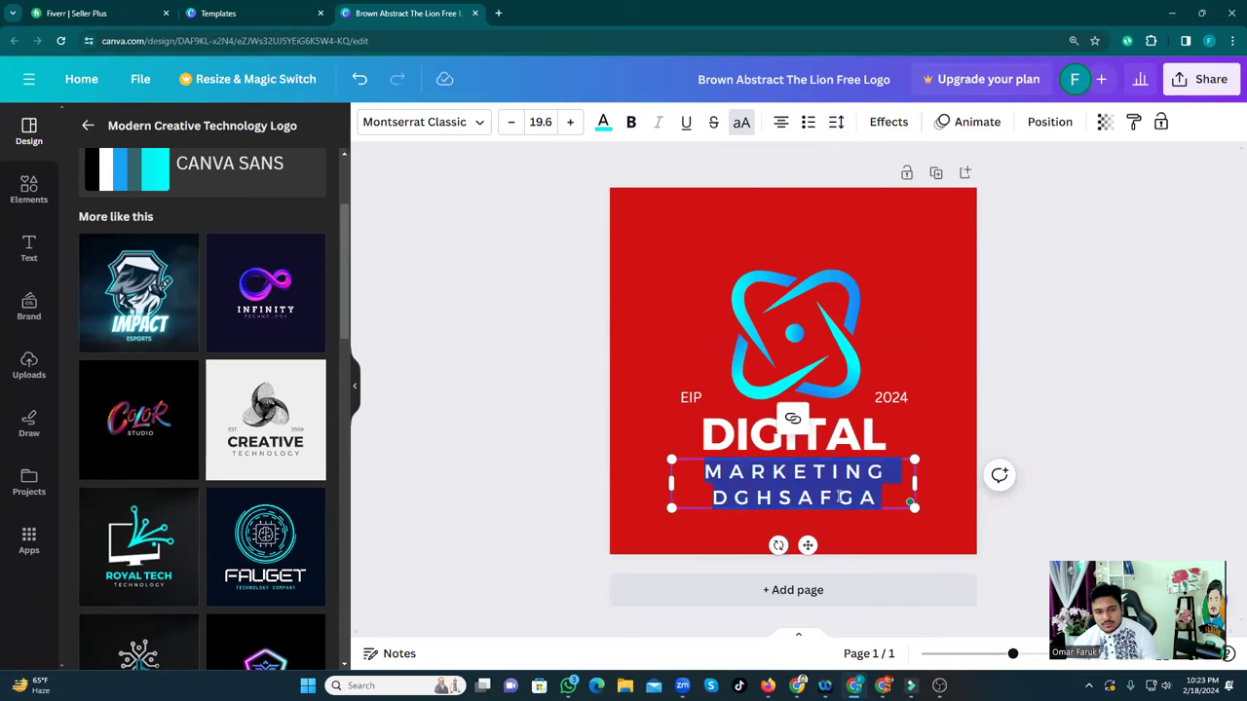
click(834, 124)
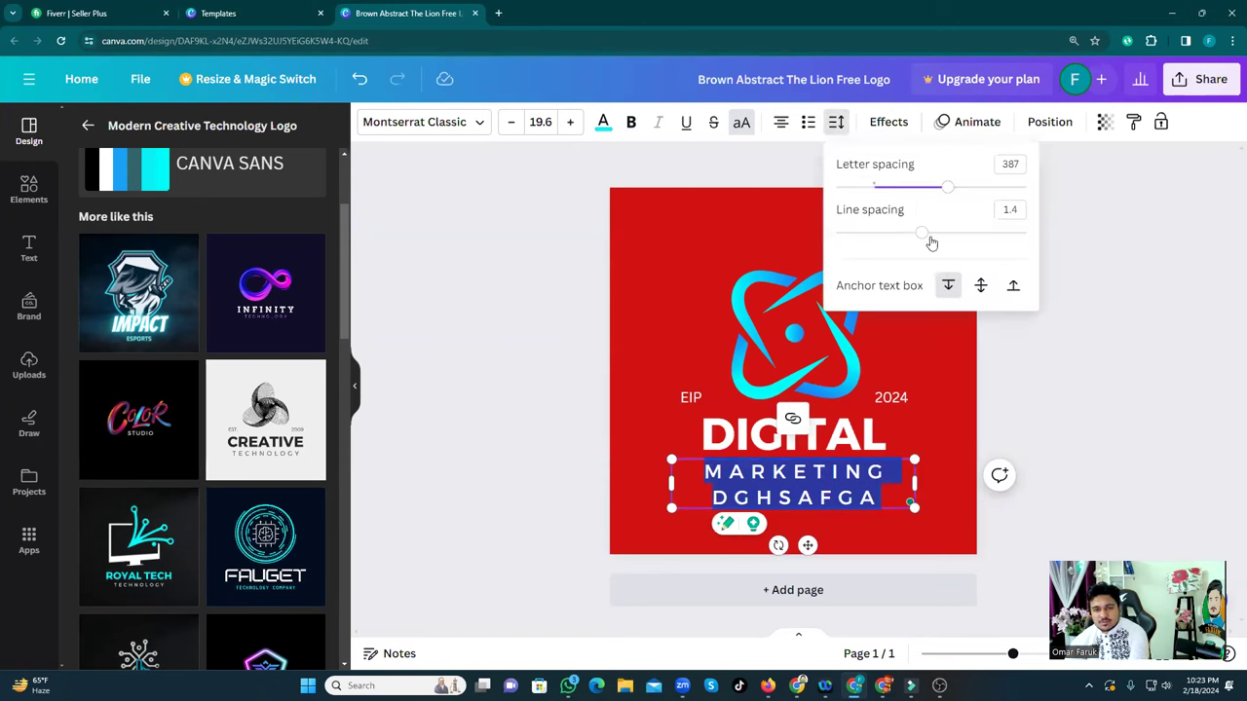
drag(919, 237, 889, 238)
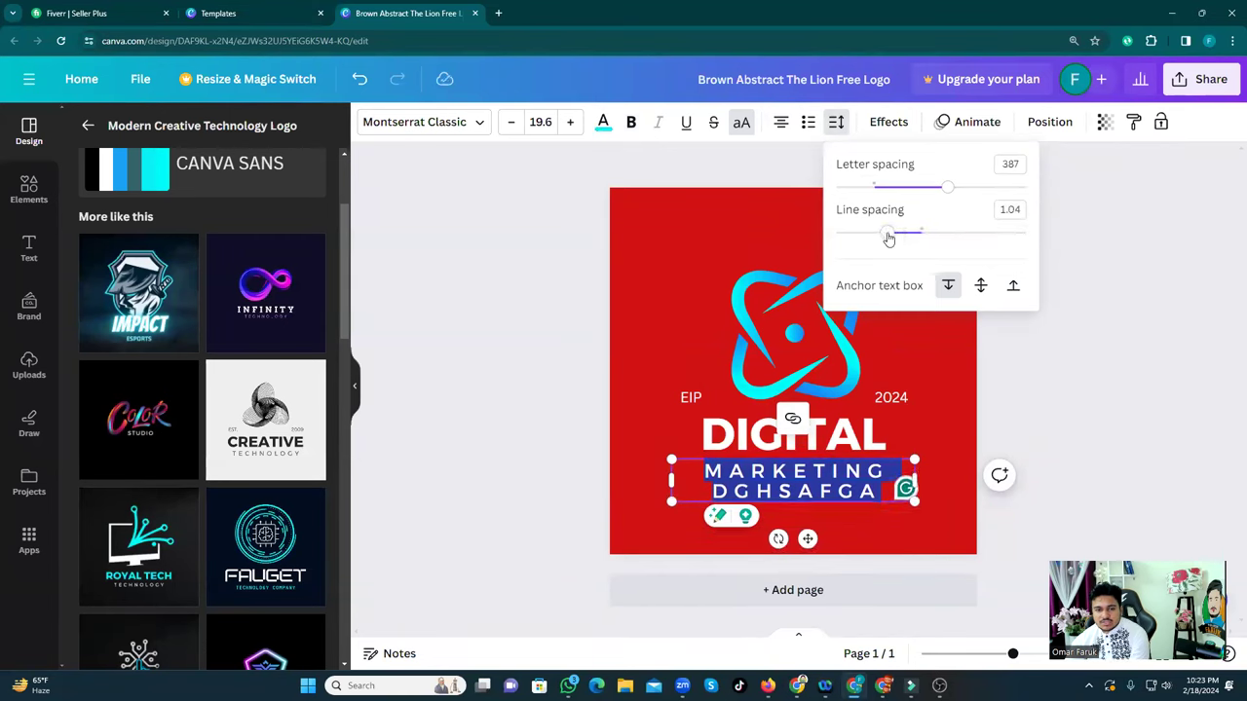
click(1095, 404)
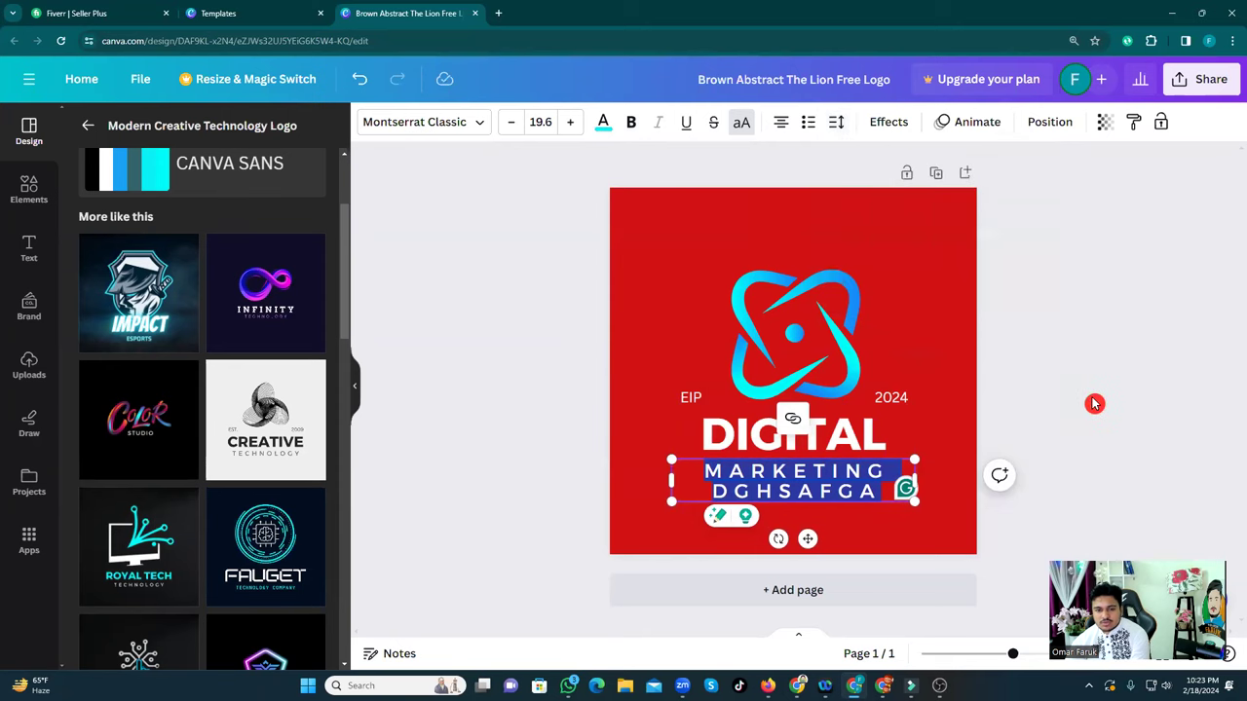
- Delete the DGHSAFGA line so only MARKETING remains
double_click(761, 487)
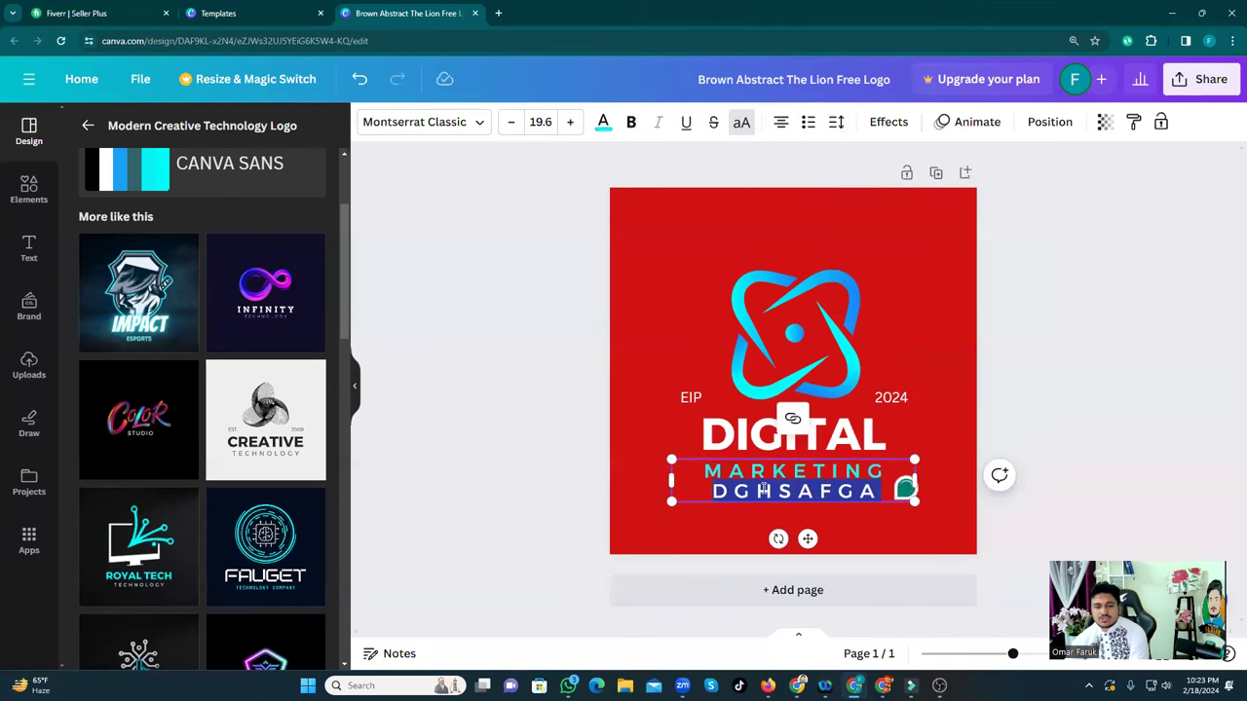
key(BackSpace)
click(1110, 387)
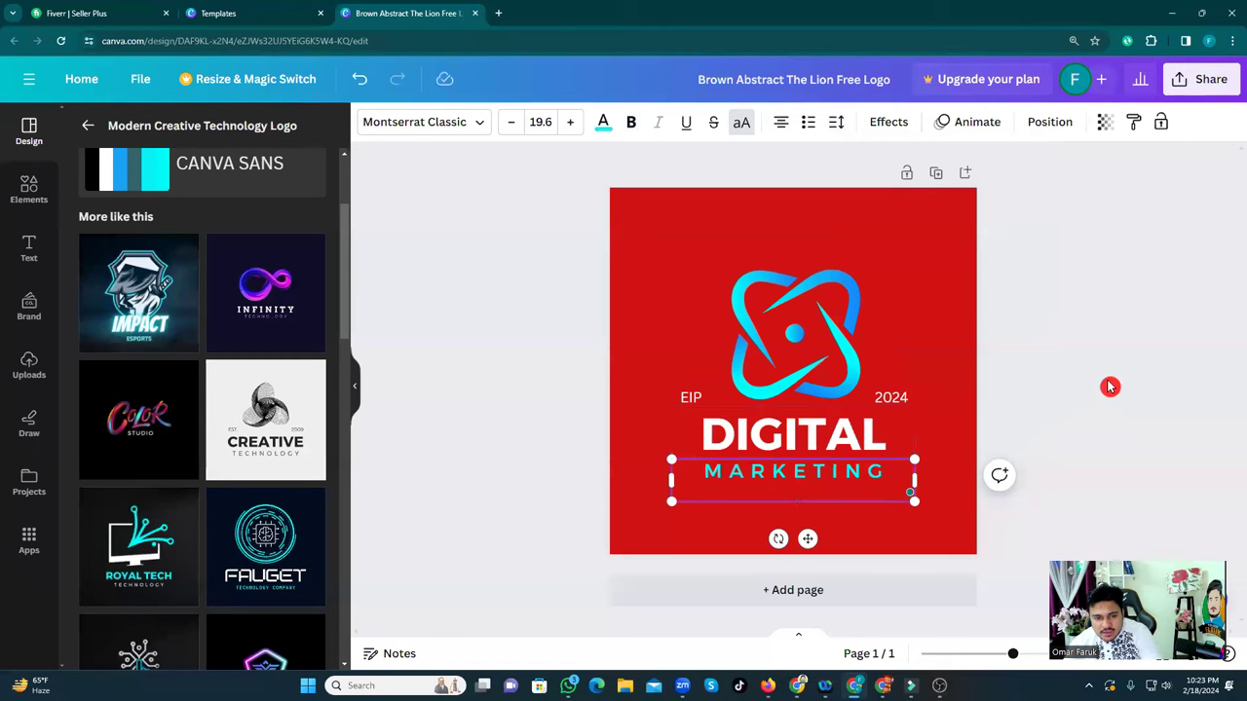
click(786, 475)
double_click(786, 475)
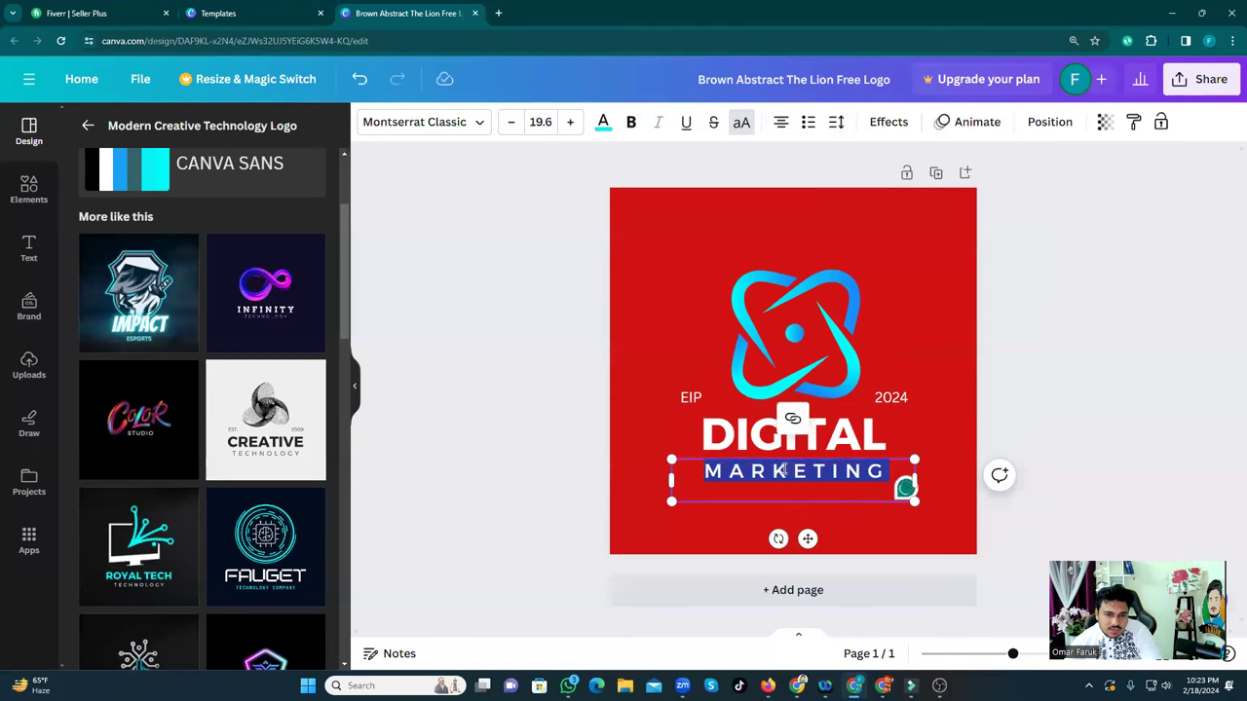
key(Escape)
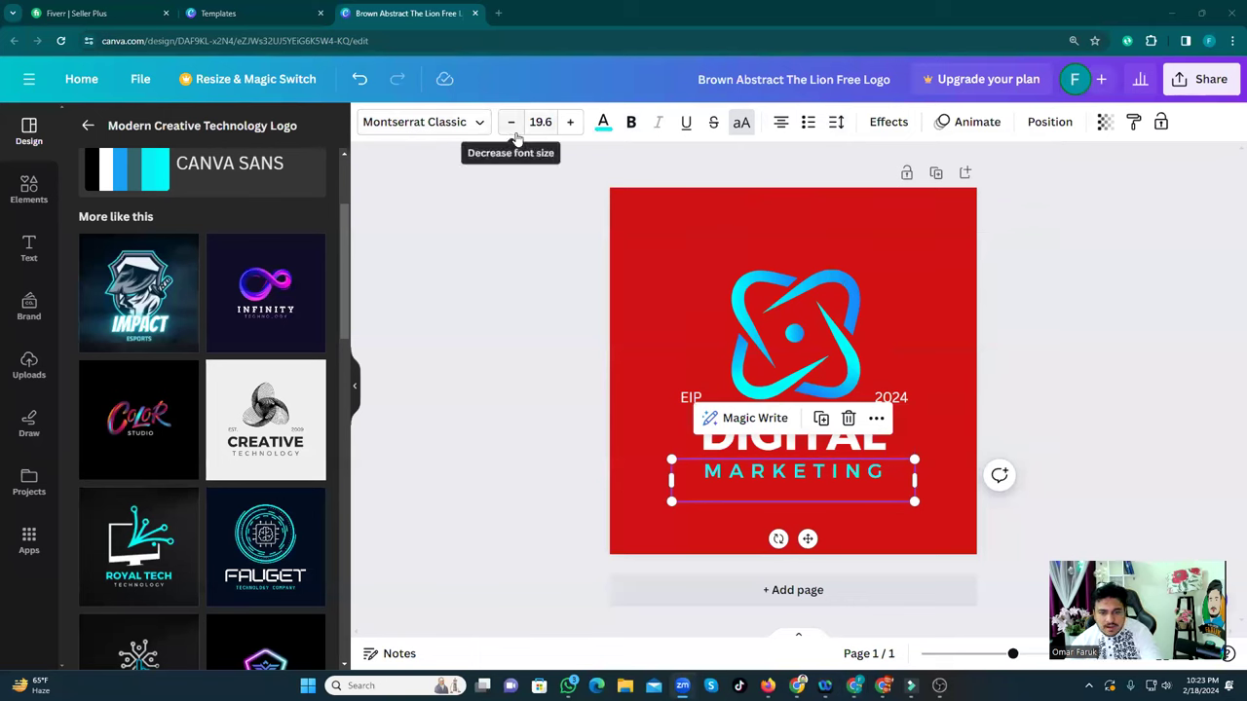
- Try the Lexend Deca, Montserrat Light and Anton fonts on the MARKETING text
double_click(761, 478)
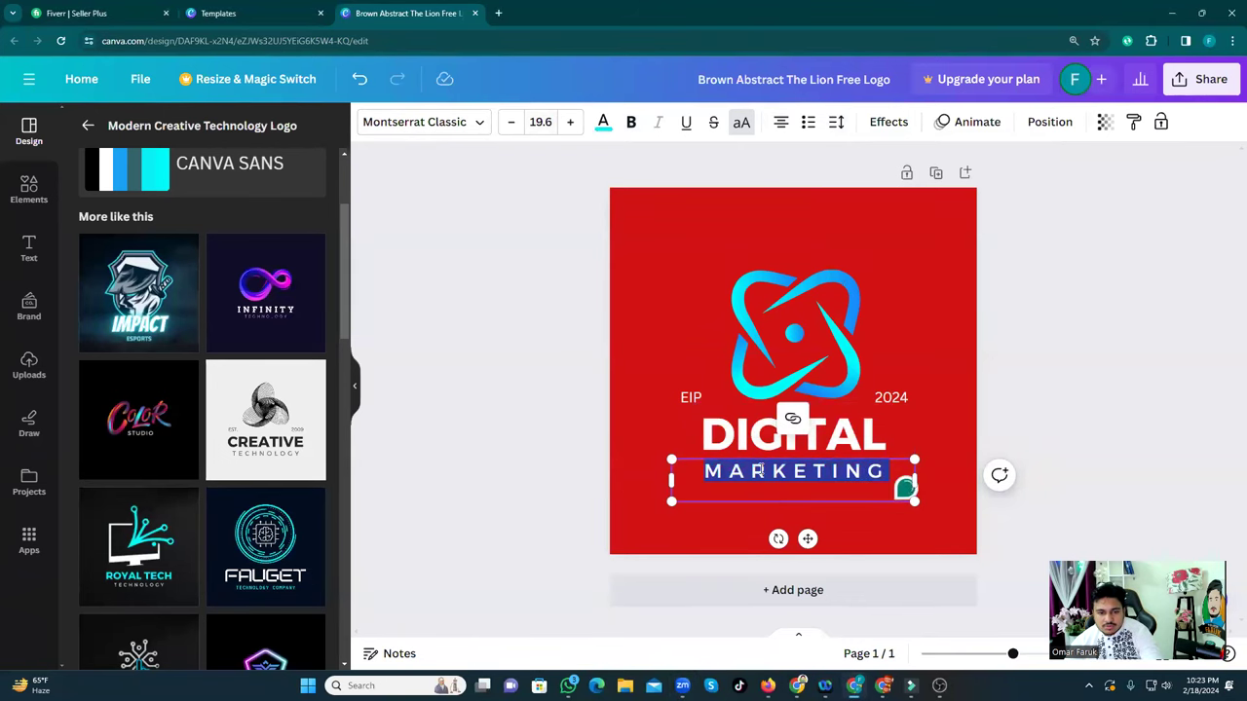
click(471, 122)
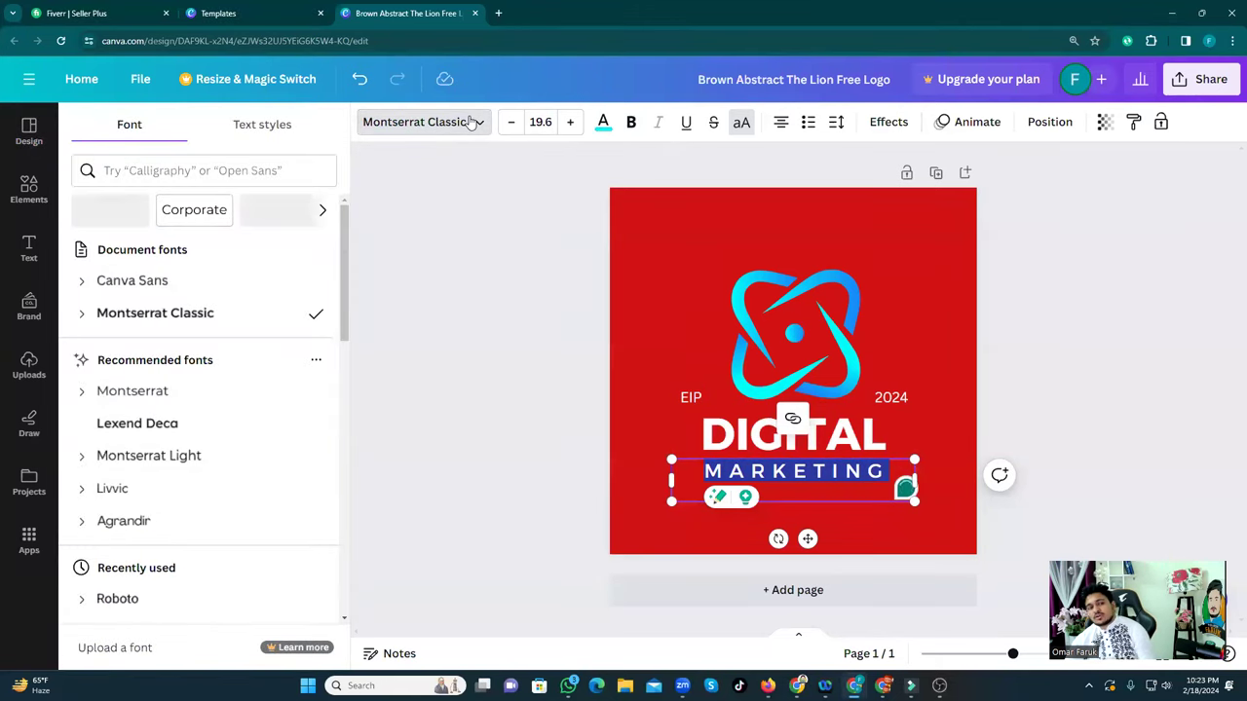
click(127, 433)
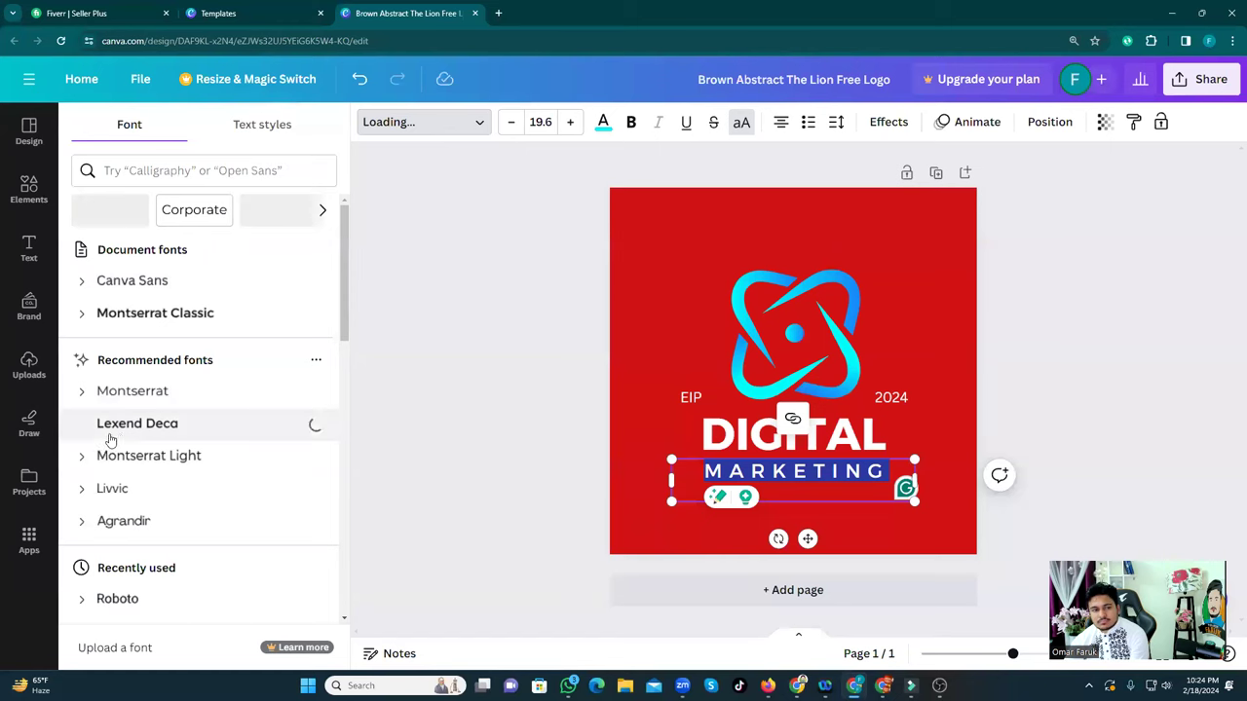
click(127, 464)
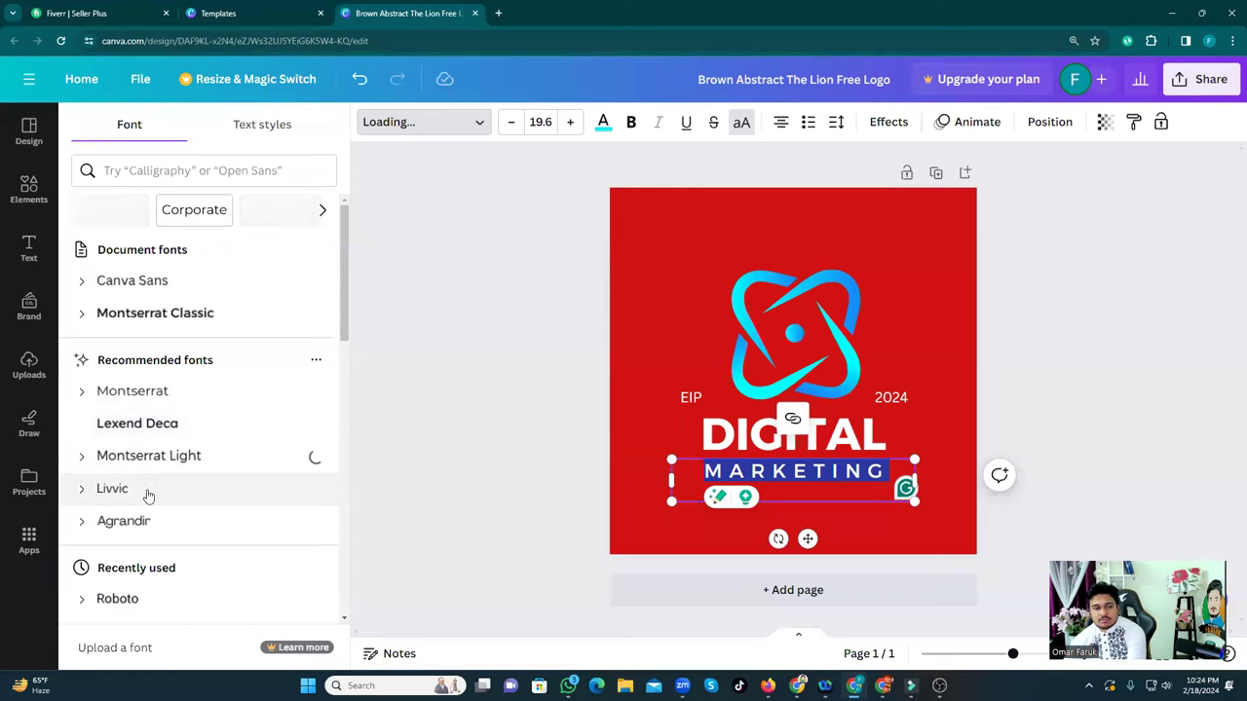
scroll(190, 473, down, 1)
scroll(194, 473, down, 3)
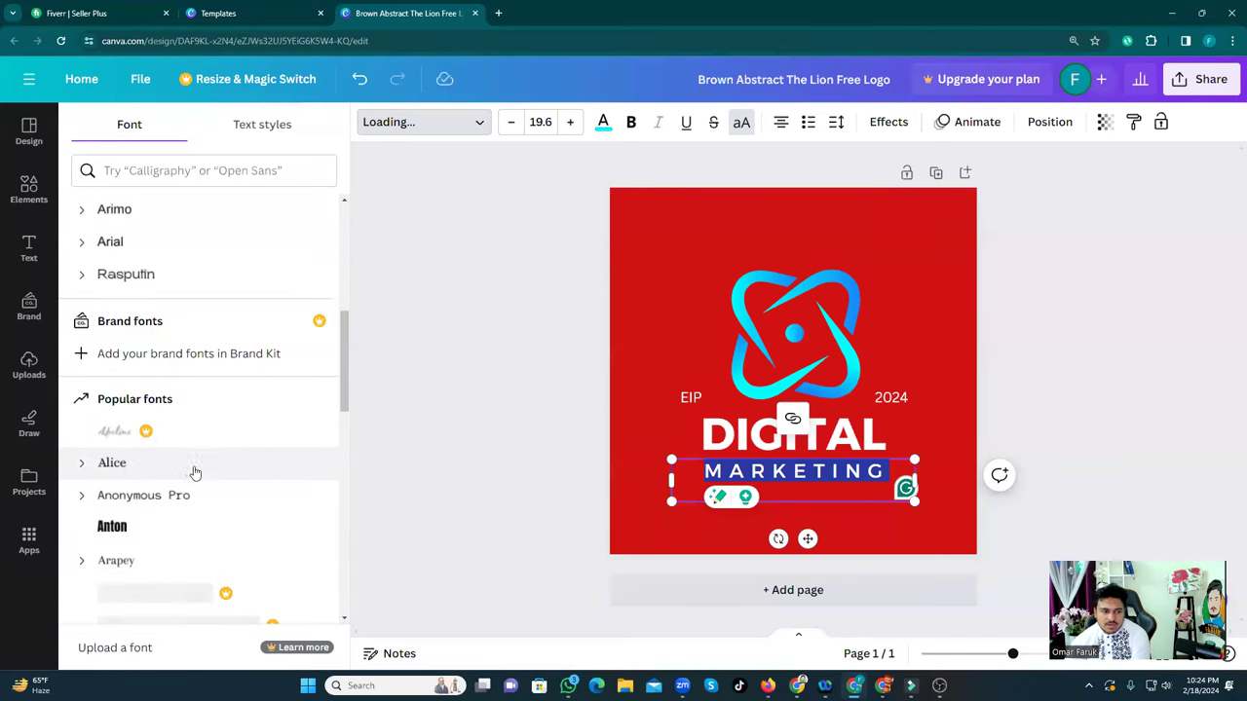
click(146, 532)
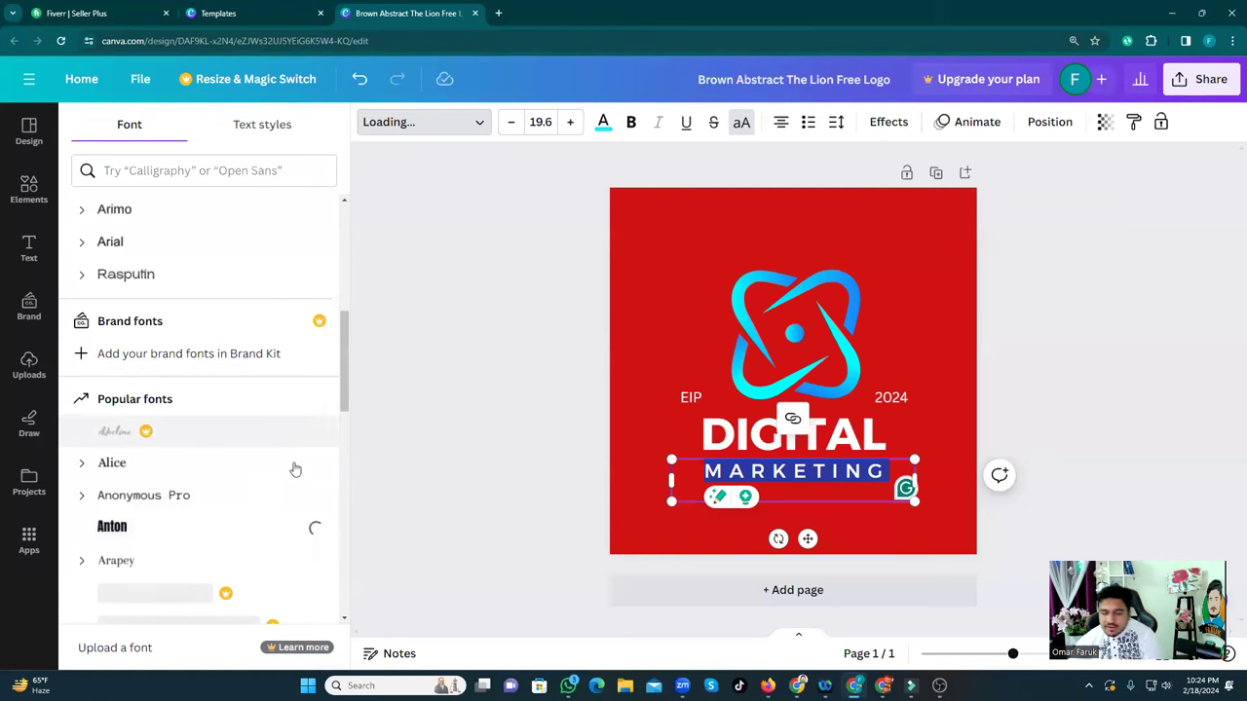
scroll(292, 467, down, 2)
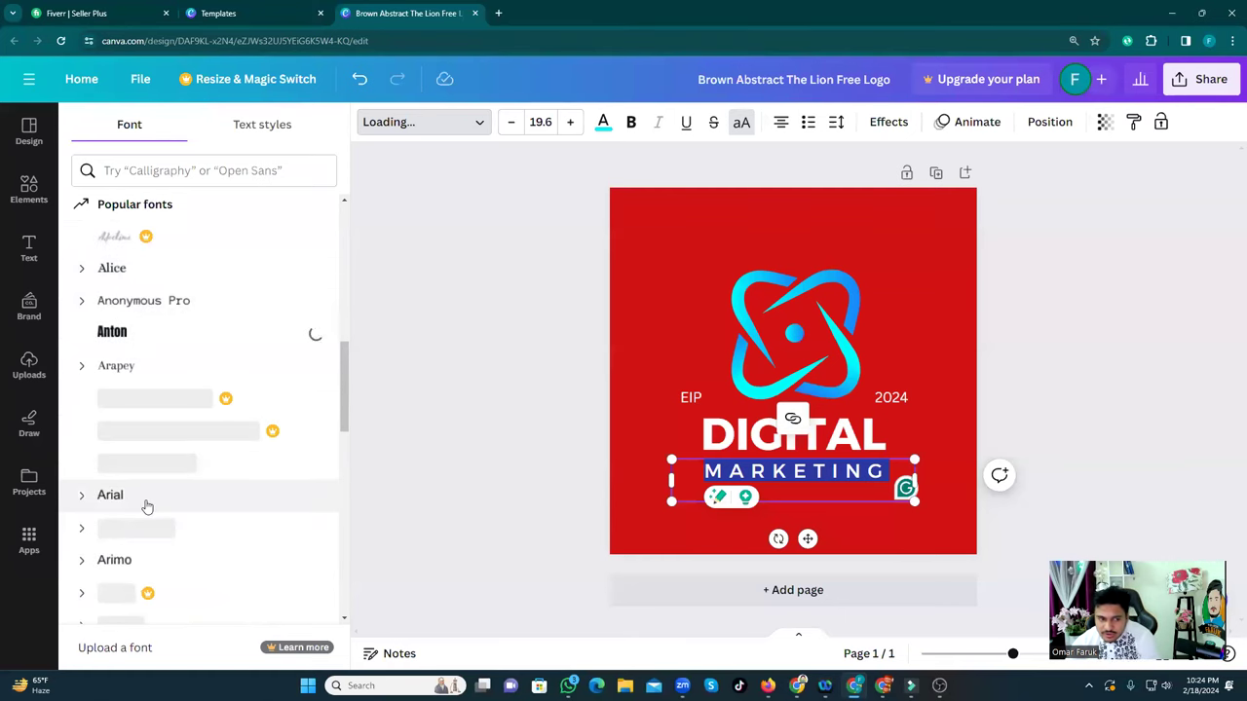
click(589, 456)
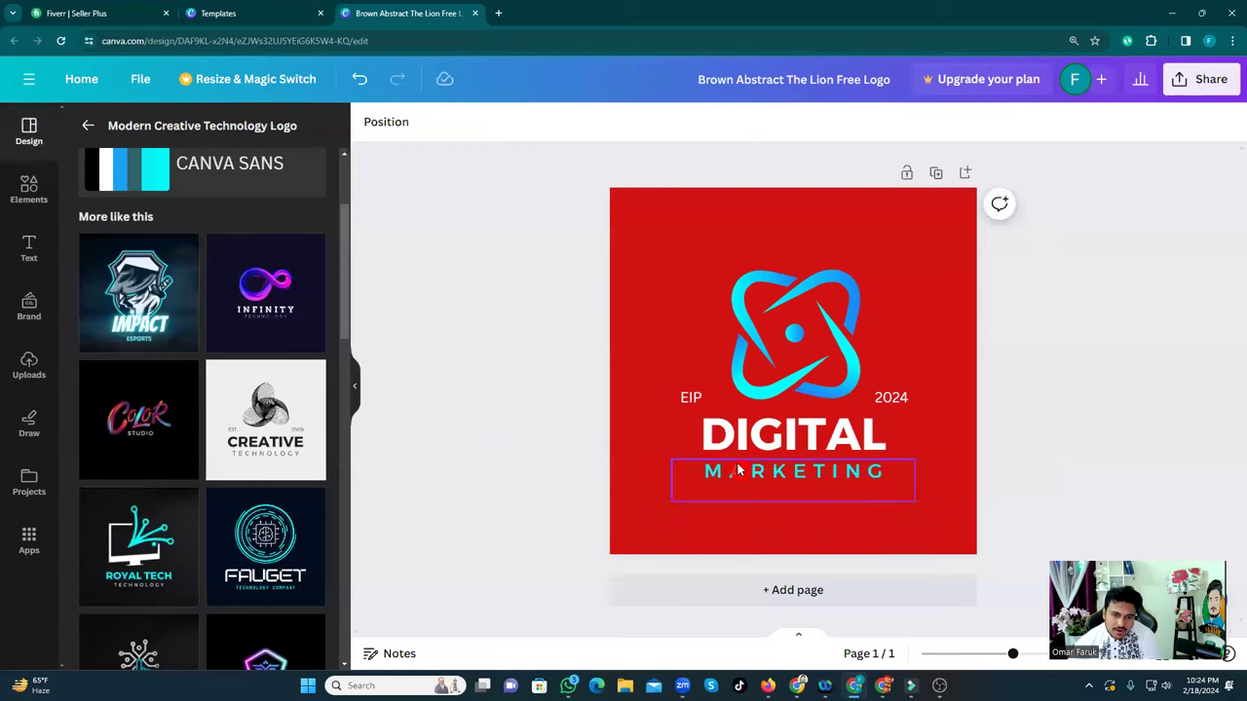
- Try the Alice font on MARKETING, then select the DIGITAL heading
click(737, 471)
scroll(195, 492, down, 3)
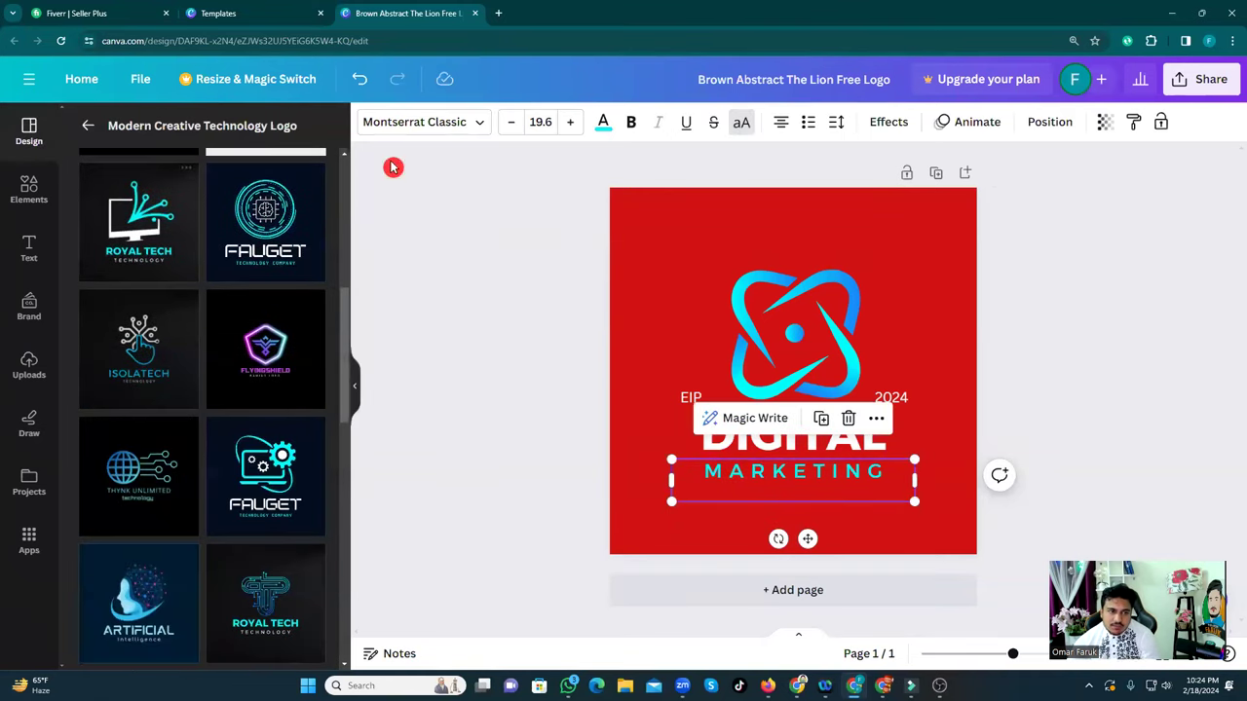
click(438, 121)
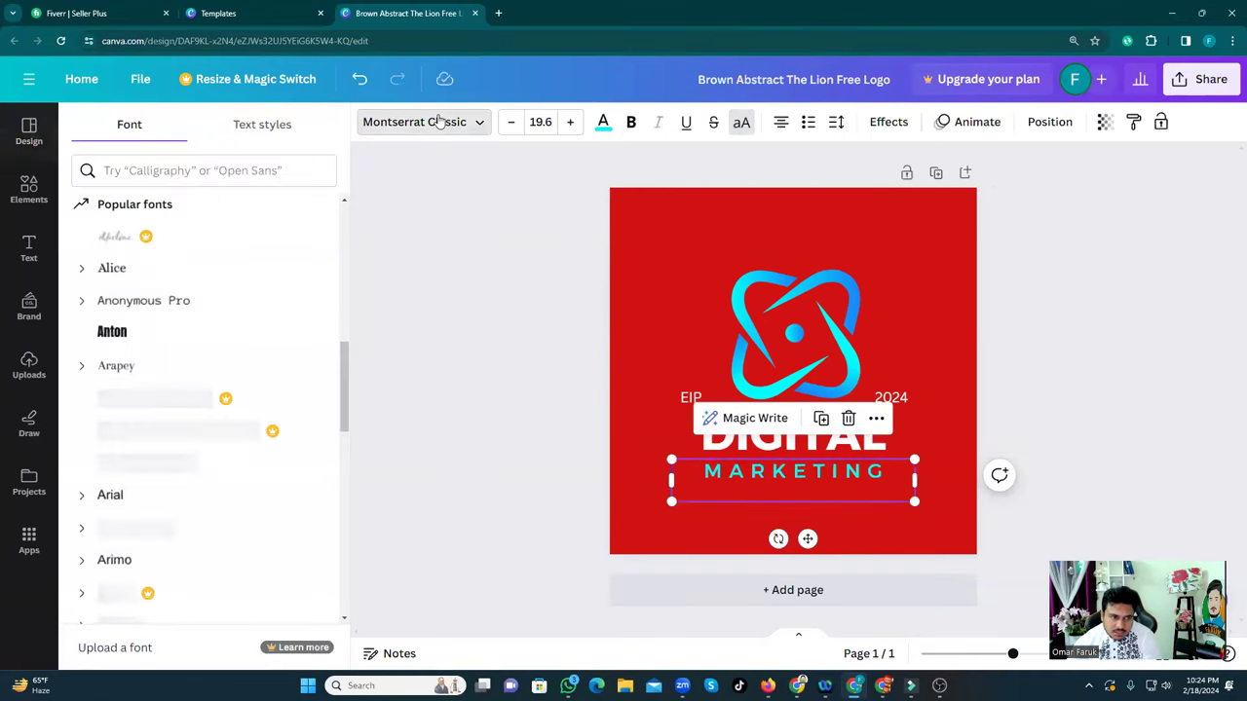
click(108, 271)
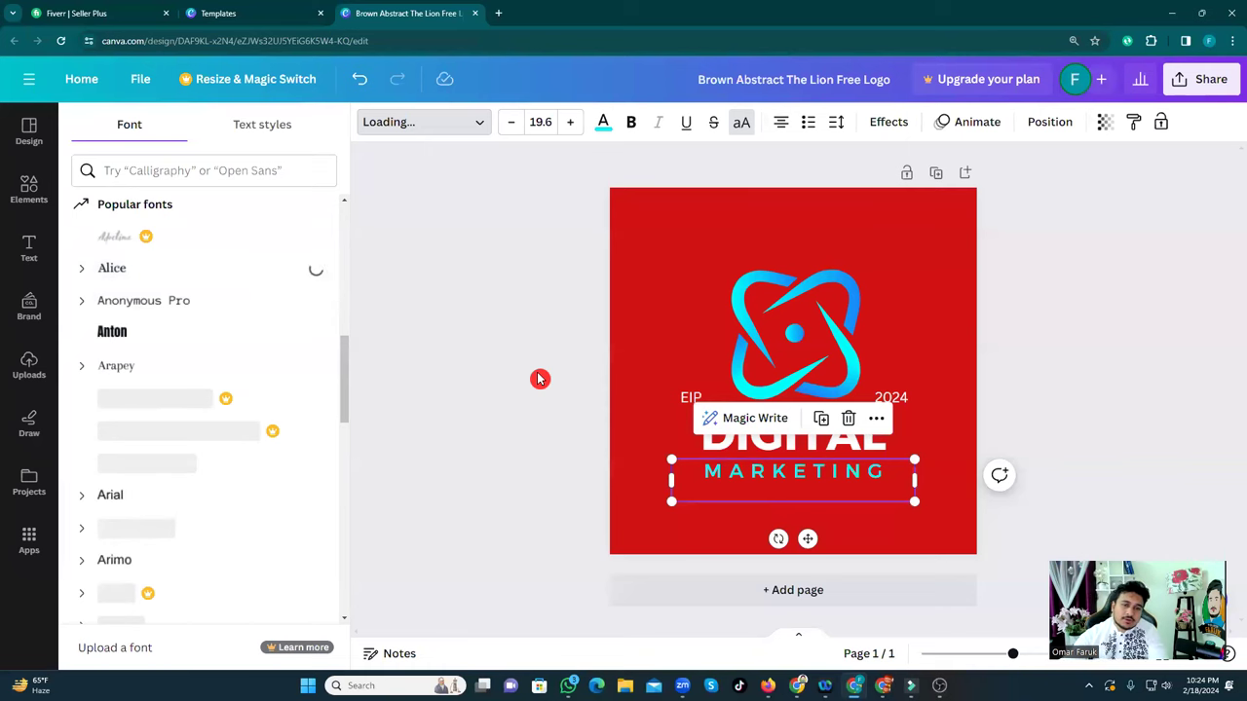
click(493, 400)
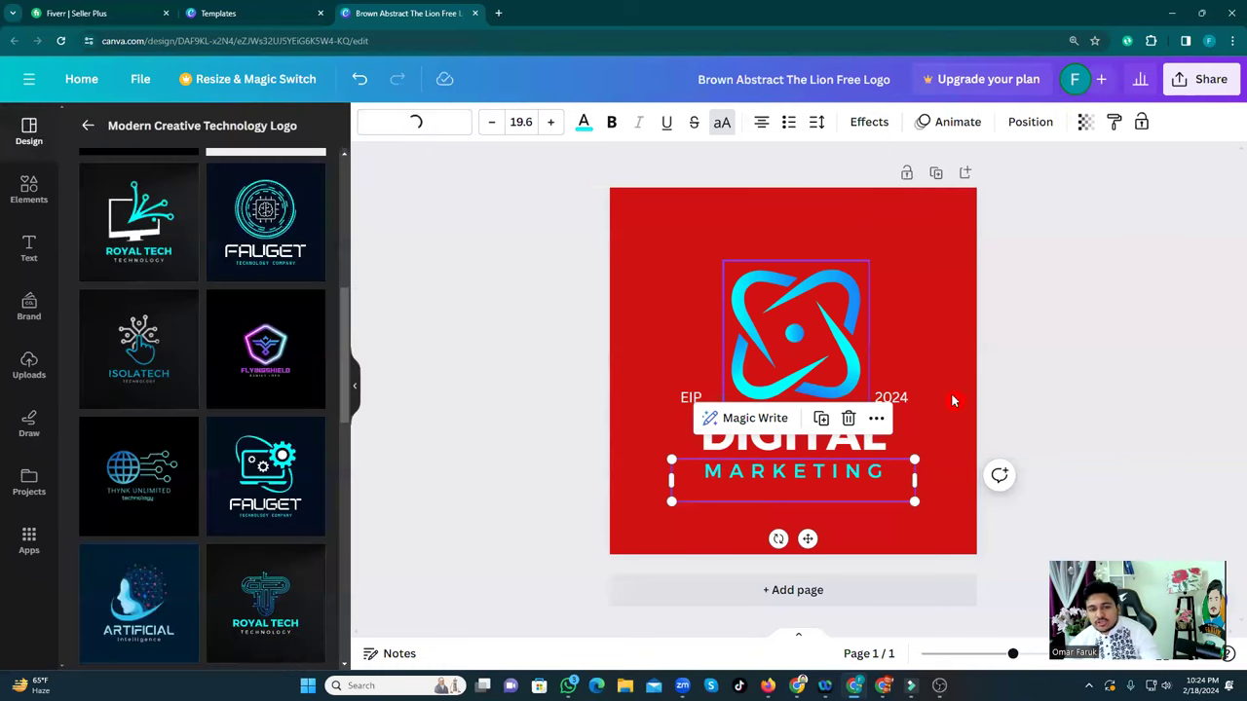
click(1074, 374)
click(790, 425)
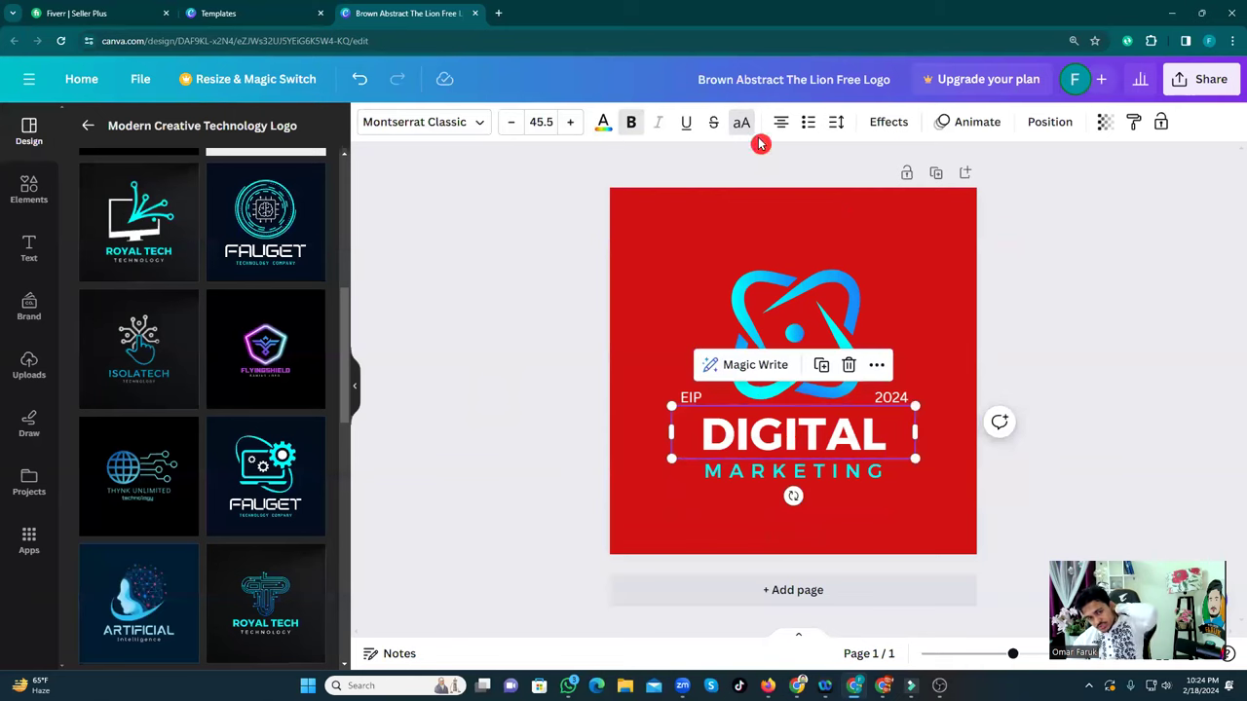
- Try outline, hollow, shadow, Lift, Glitch and Neon effects on DIGITAL
click(888, 124)
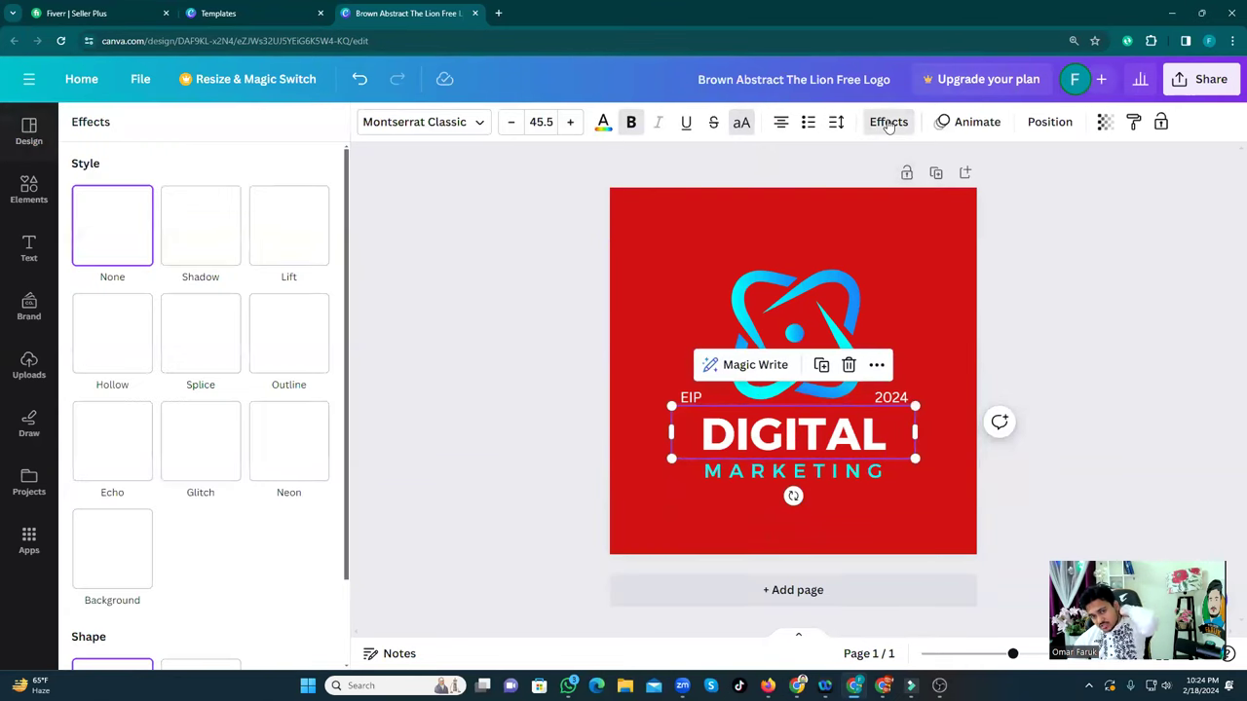
click(271, 296)
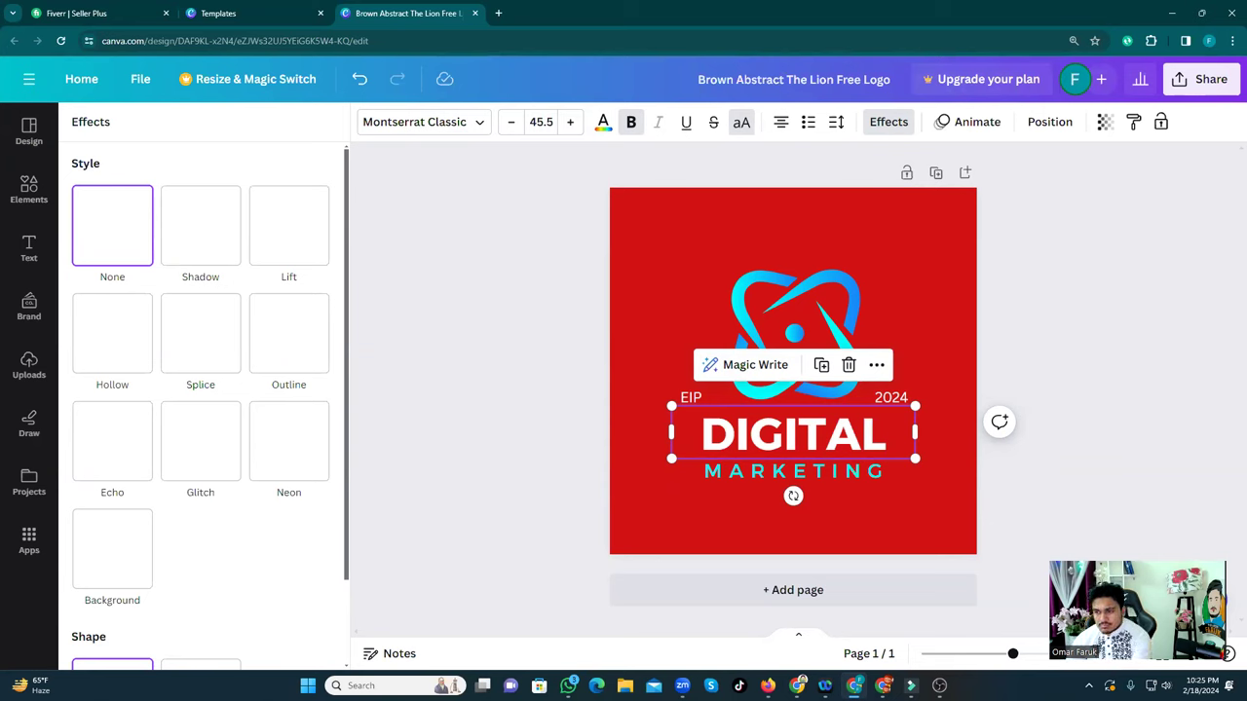
click(768, 685)
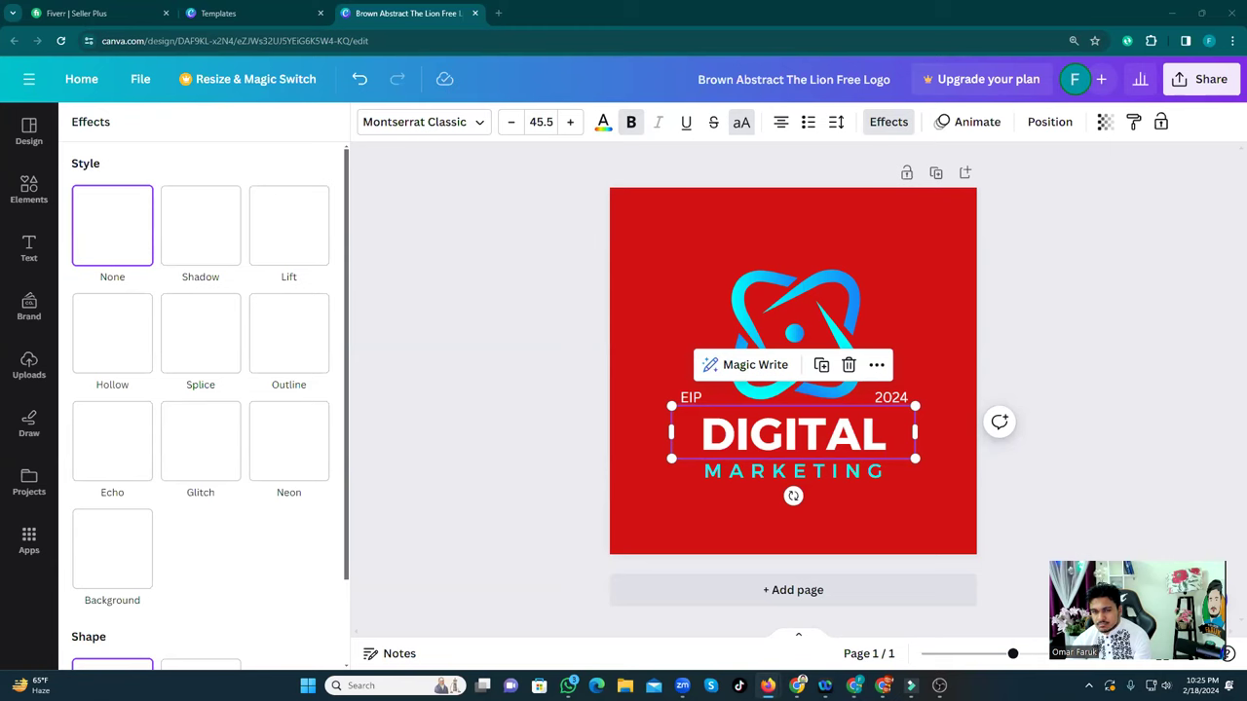
click(132, 300)
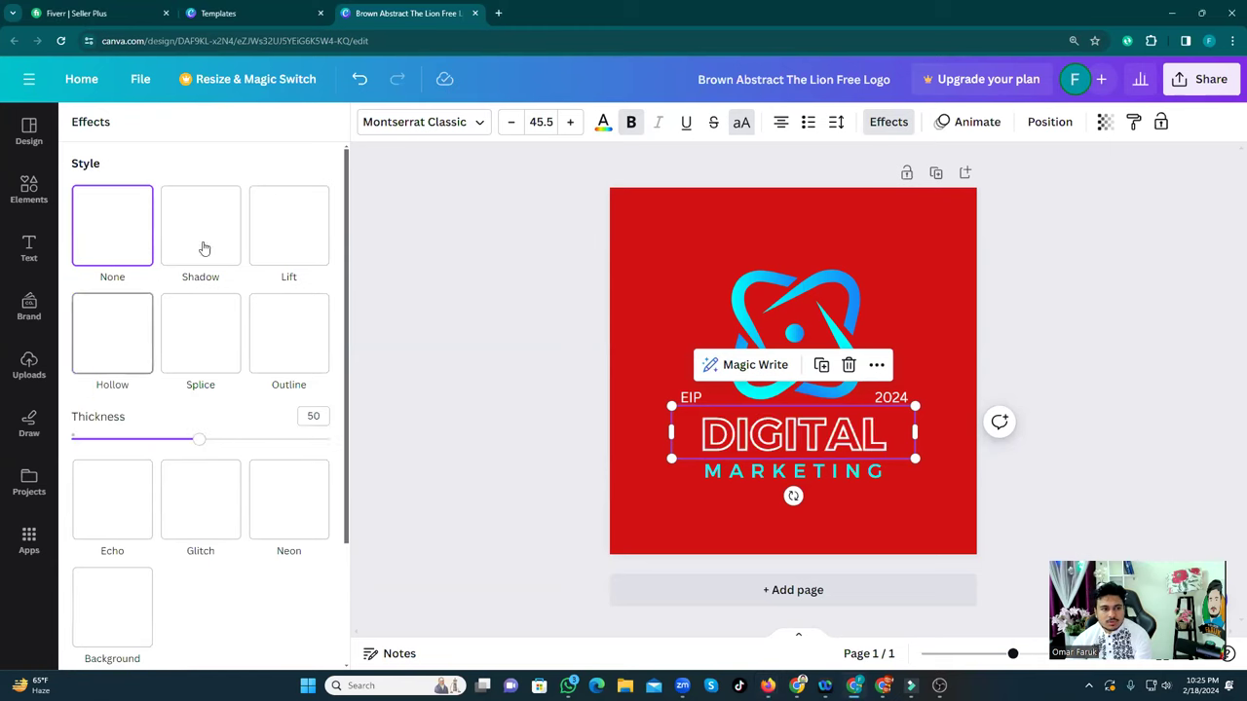
click(229, 232)
click(133, 196)
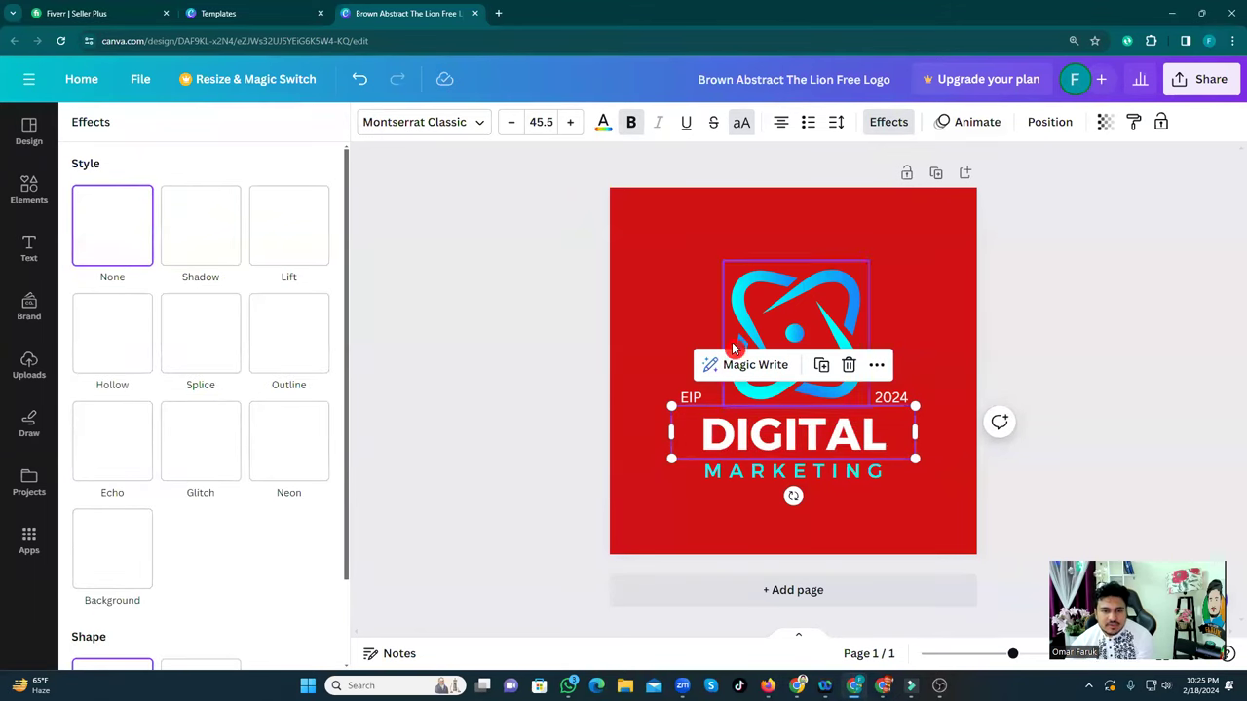
click(216, 234)
click(277, 220)
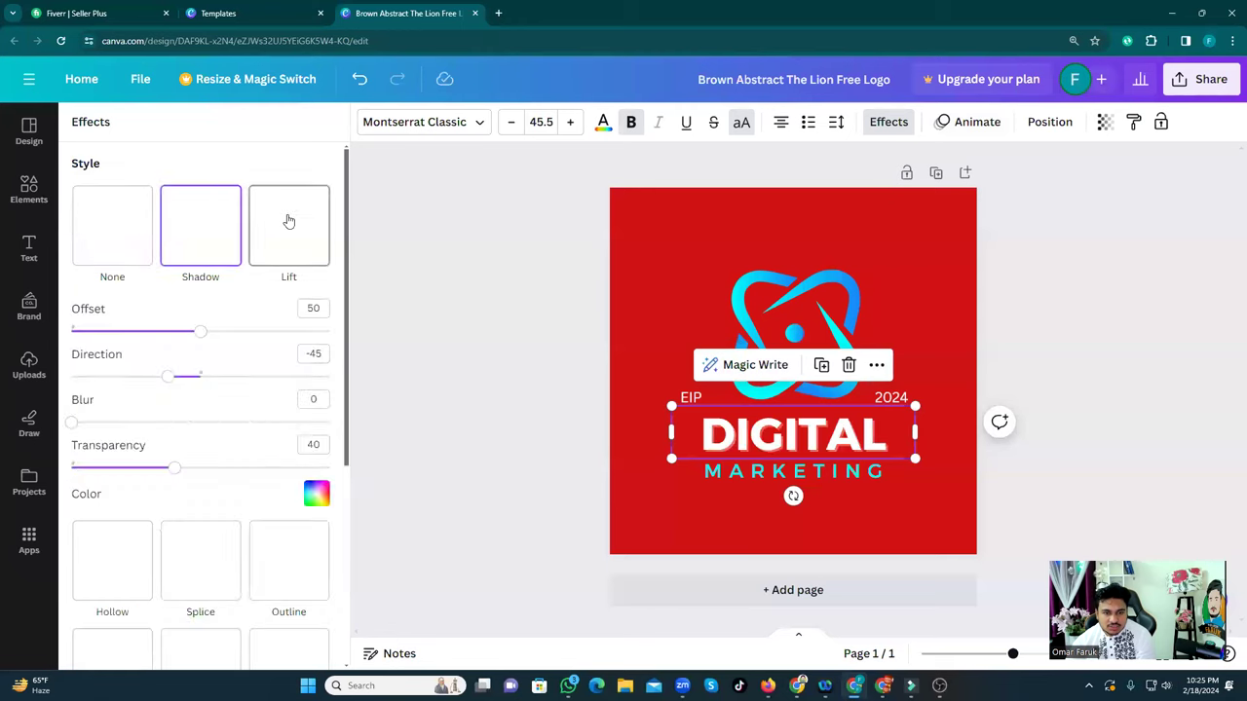
click(146, 409)
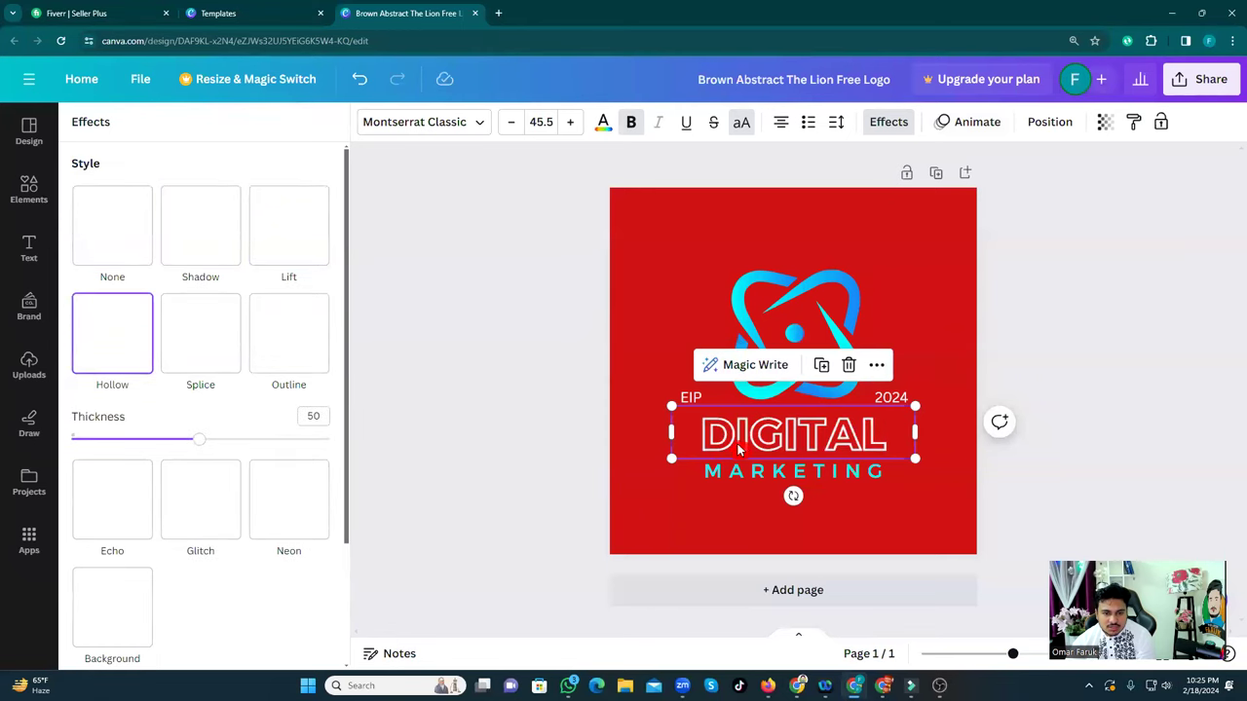
click(192, 496)
click(289, 492)
- Cycle DIGITAL through Background, Glitch, Neon, Splice, Lift and Shadow, then remove the effect
scroll(125, 500, down, 2)
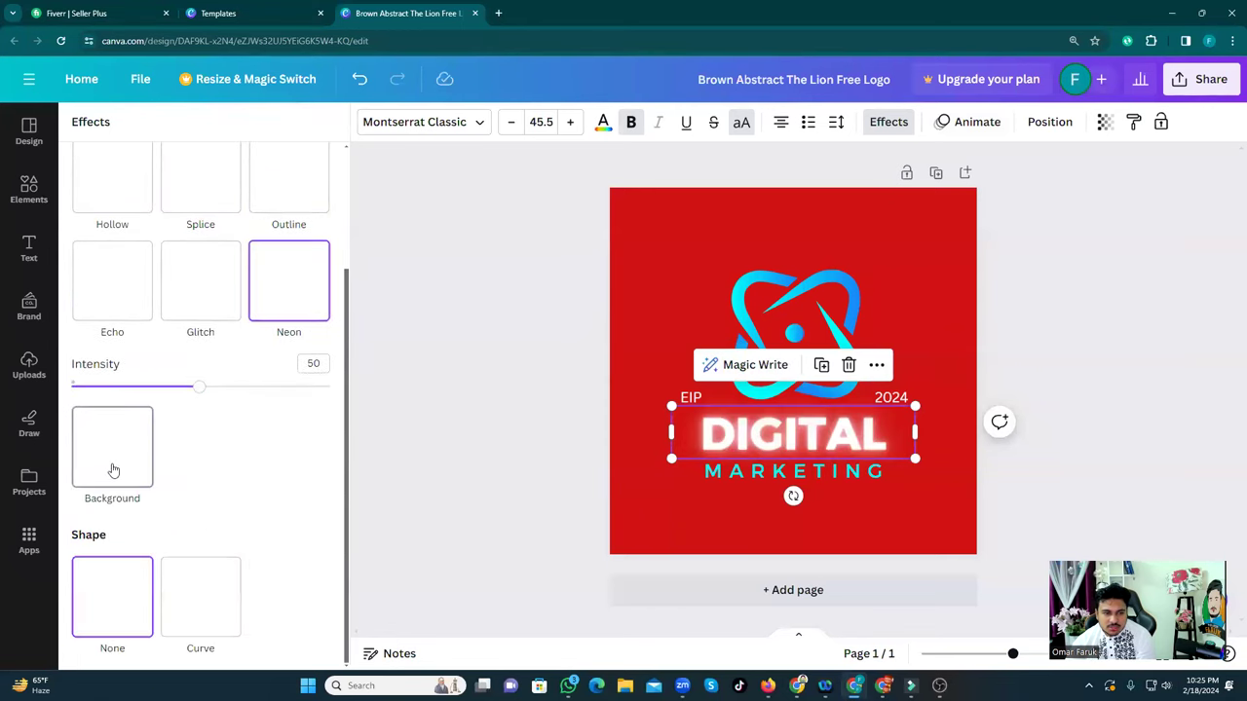
click(112, 465)
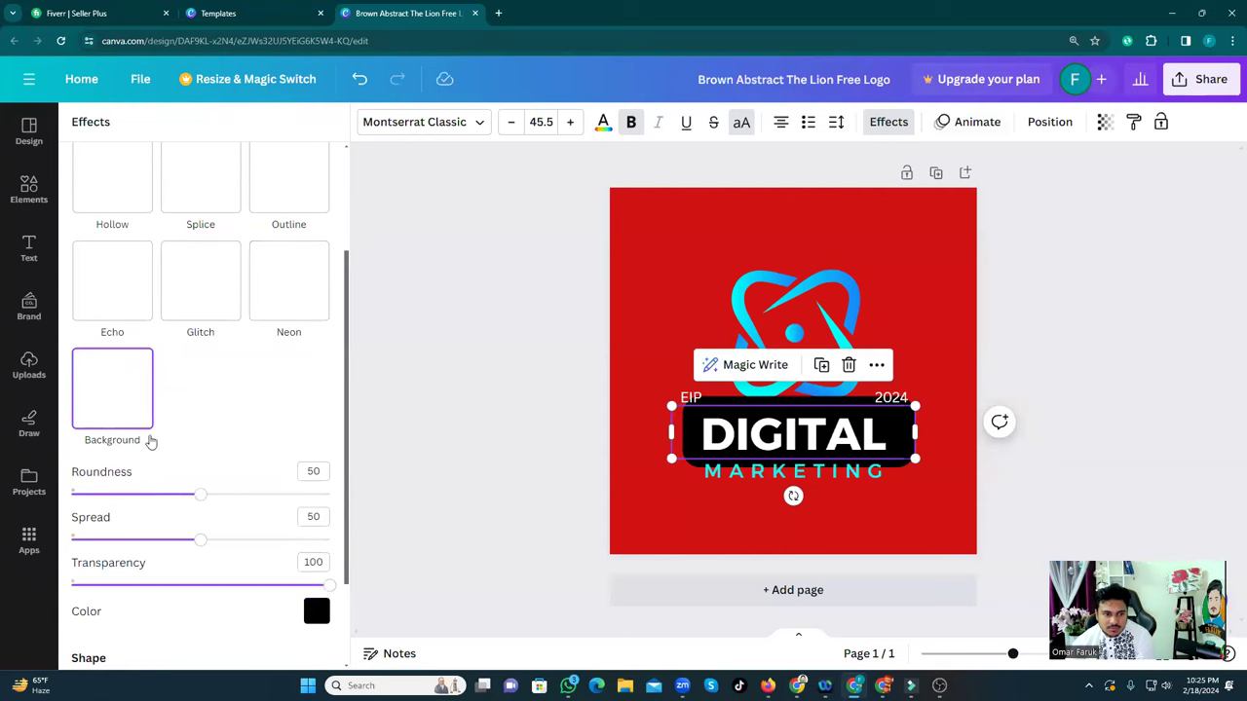
click(195, 290)
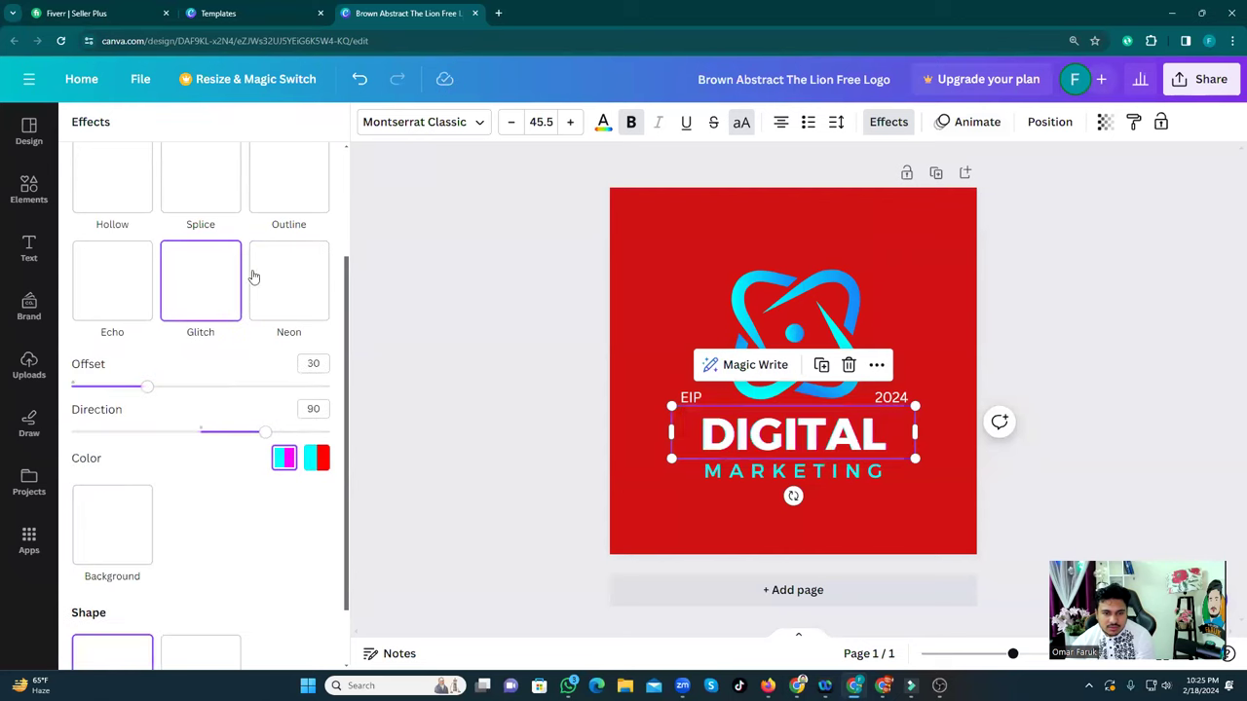
click(309, 300)
click(107, 517)
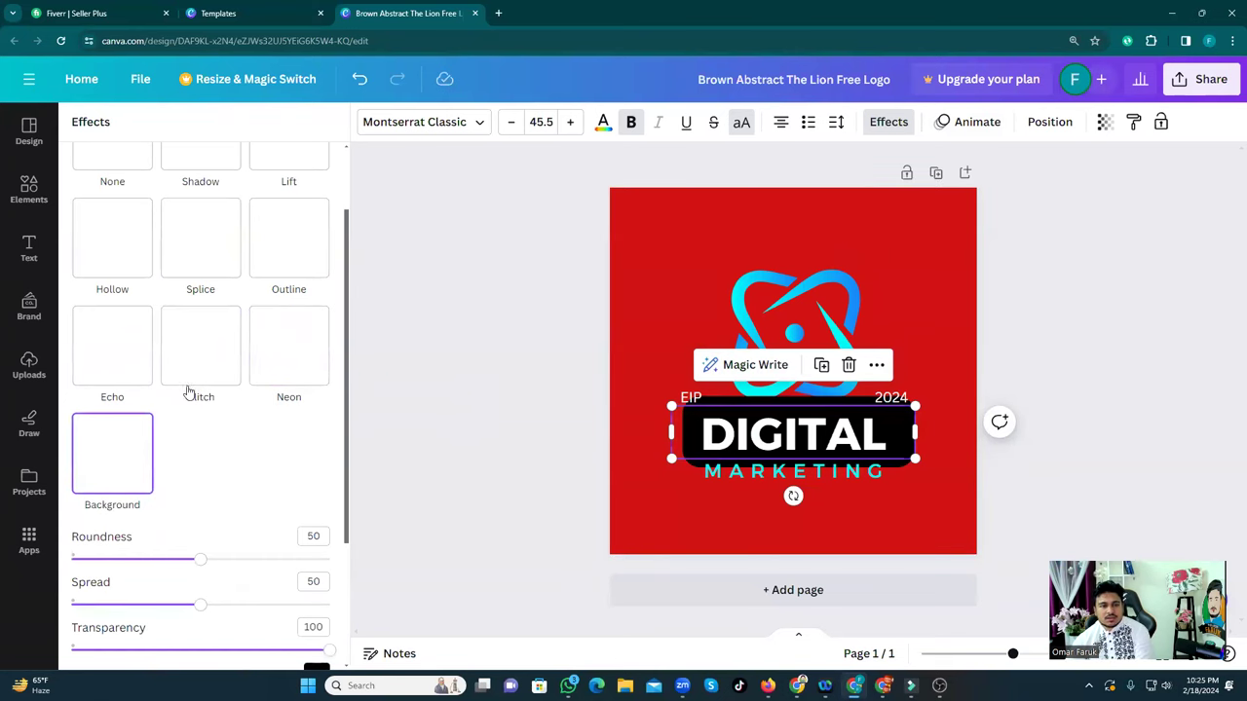
click(191, 336)
scroll(195, 346, up, 3)
click(203, 350)
click(283, 331)
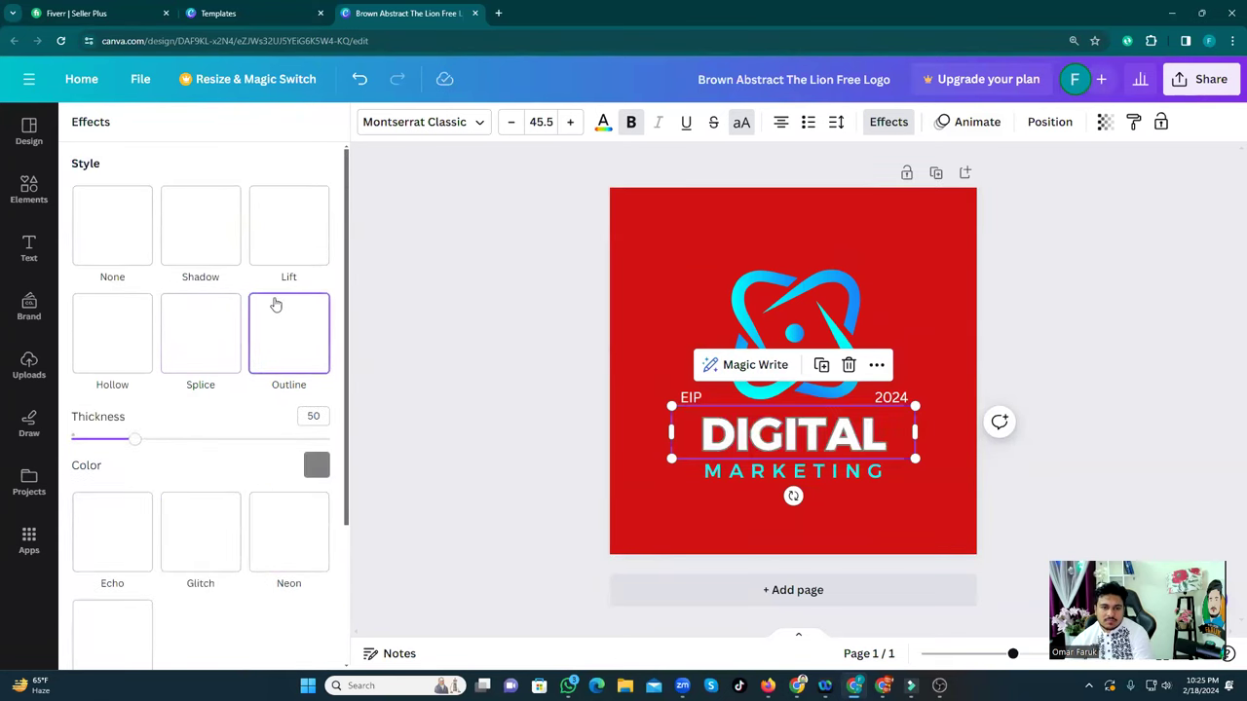
click(264, 239)
click(192, 252)
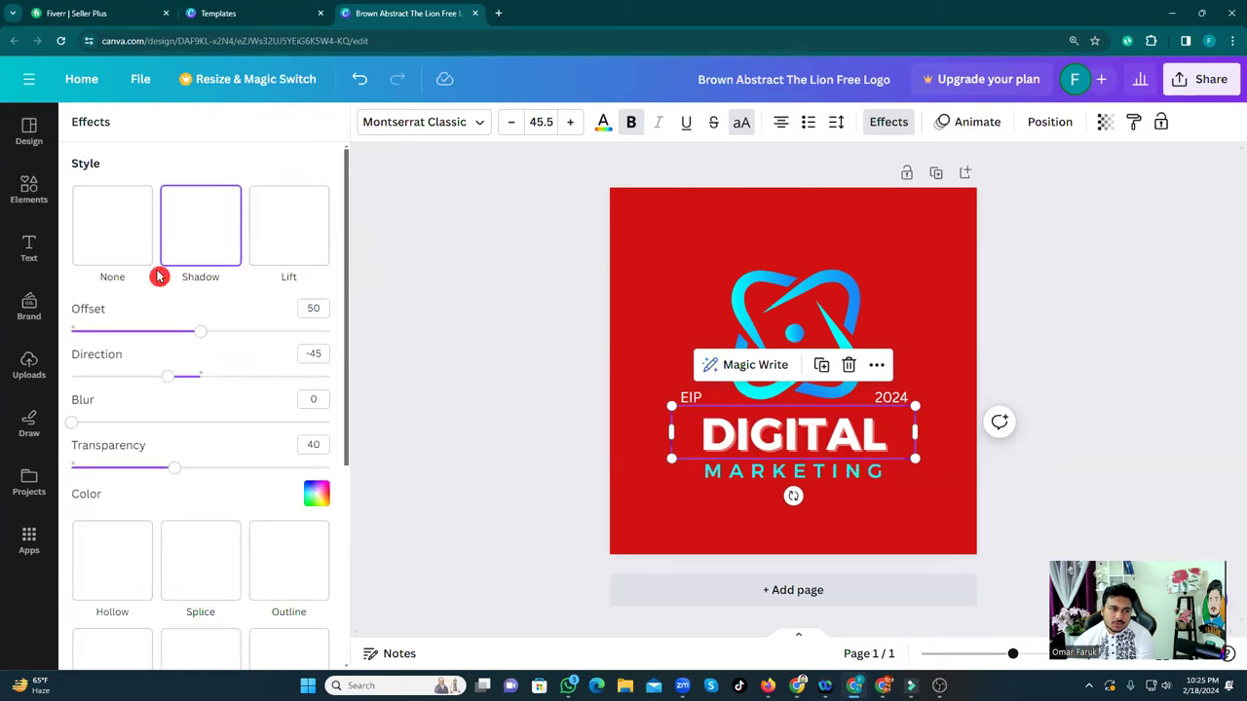
click(125, 243)
- Give DIGITAL a Neon glow after trying Echo and Glitch, and curve it into an arc
scroll(145, 404, down, 2)
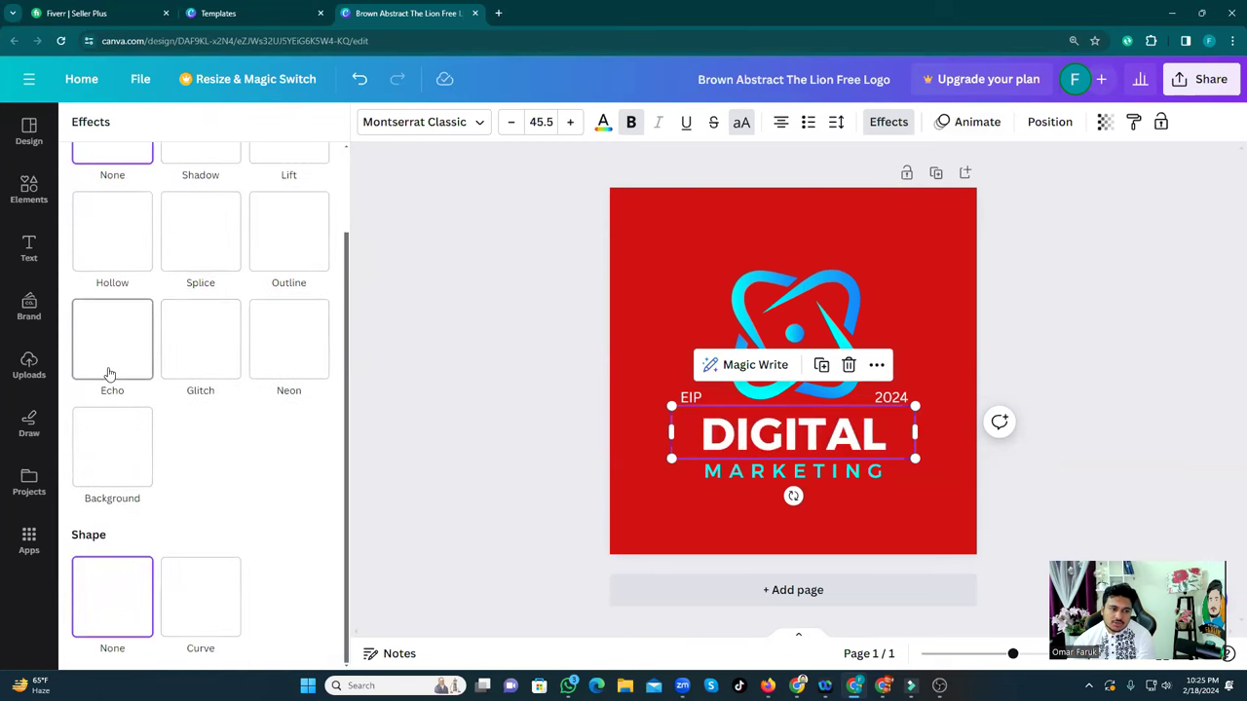
click(109, 374)
click(195, 327)
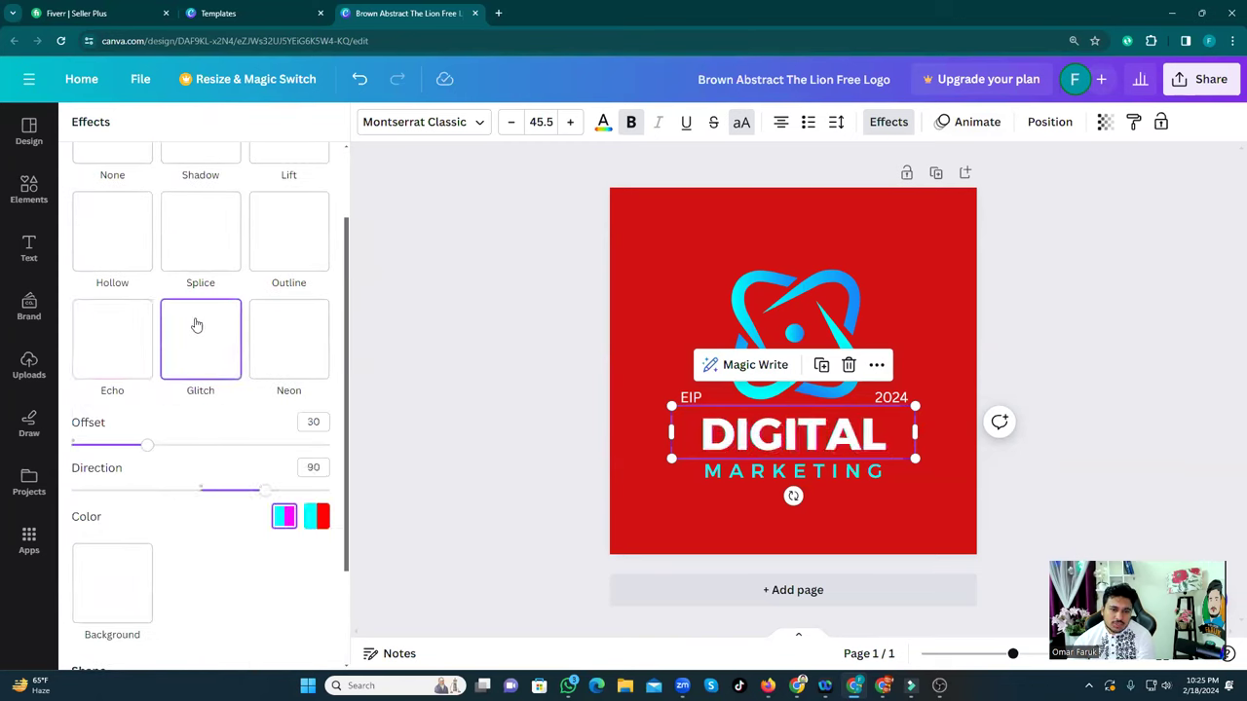
click(121, 335)
click(292, 352)
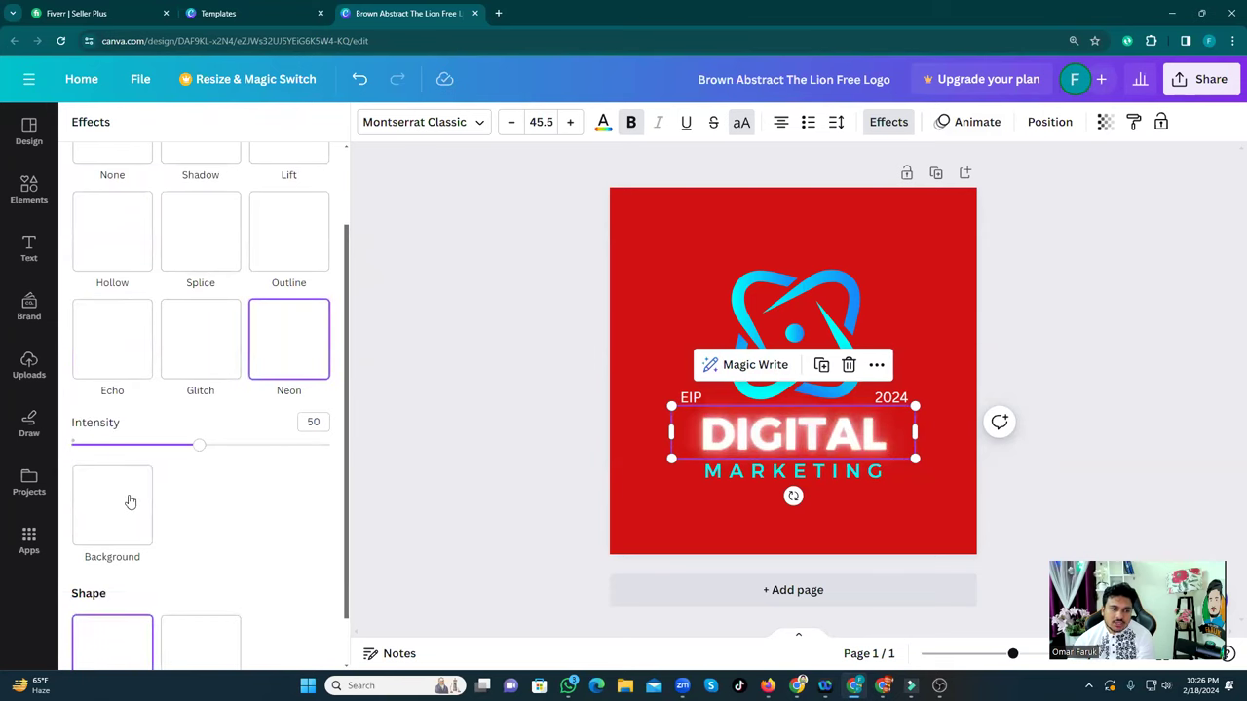
scroll(130, 502, down, 1)
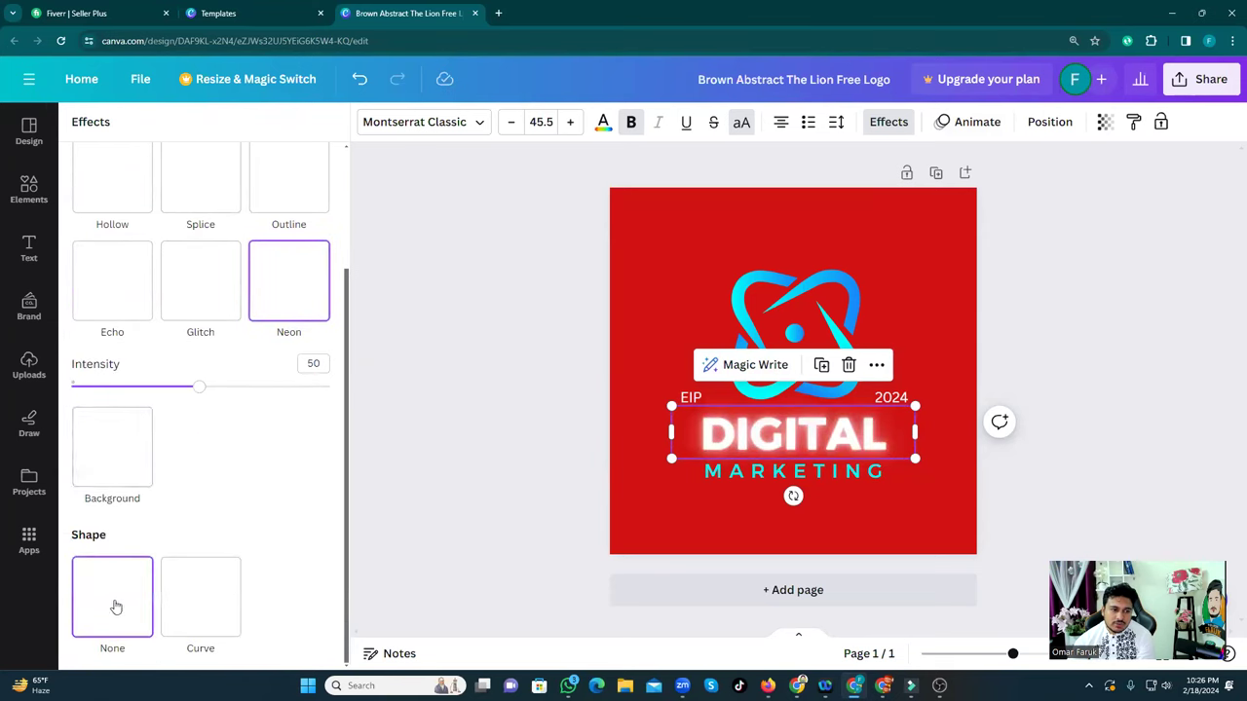
click(201, 595)
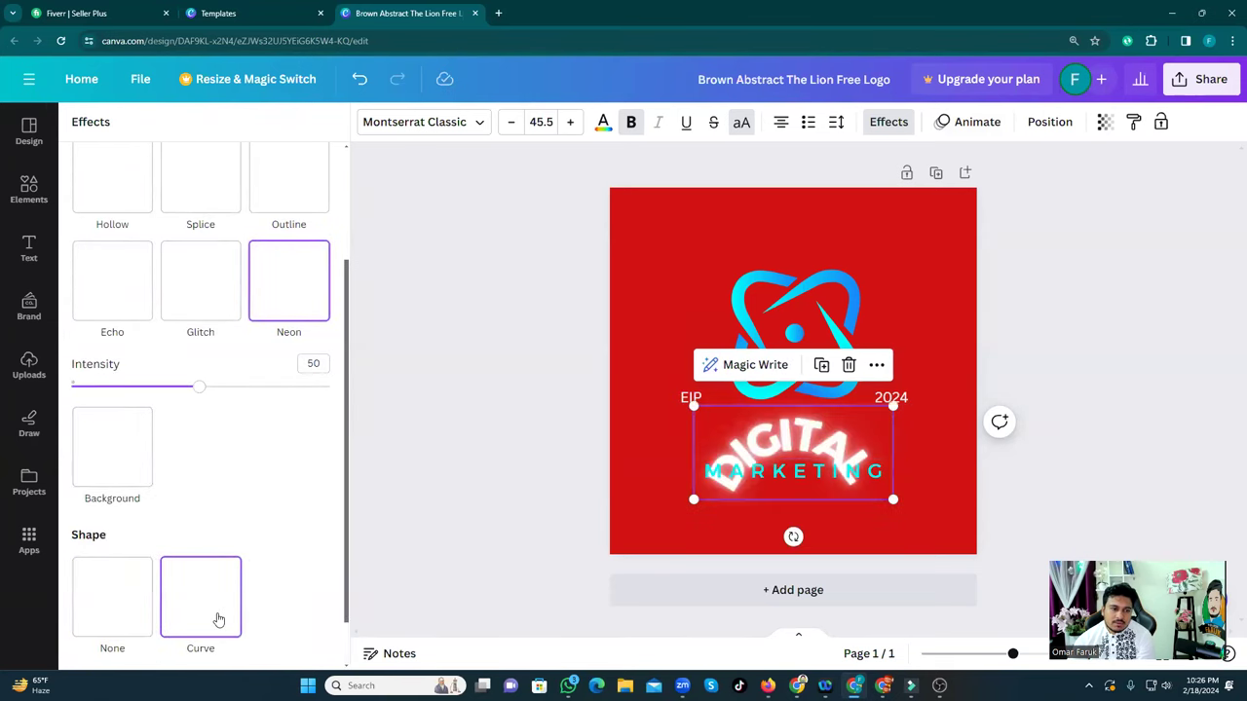
- Enlarge the curved DIGITAL text by its corner handle and reposition it
click(200, 566)
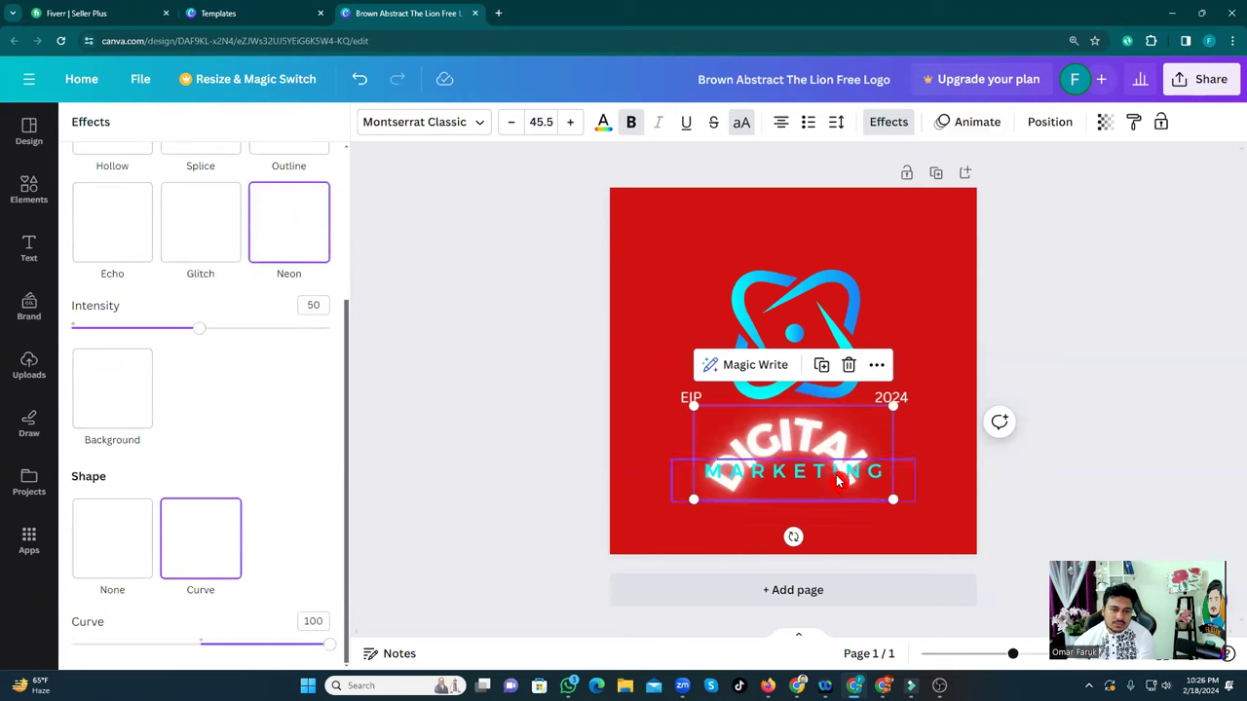
drag(896, 506, 952, 590)
drag(808, 504, 797, 305)
drag(951, 318, 1102, 386)
drag(789, 293, 777, 349)
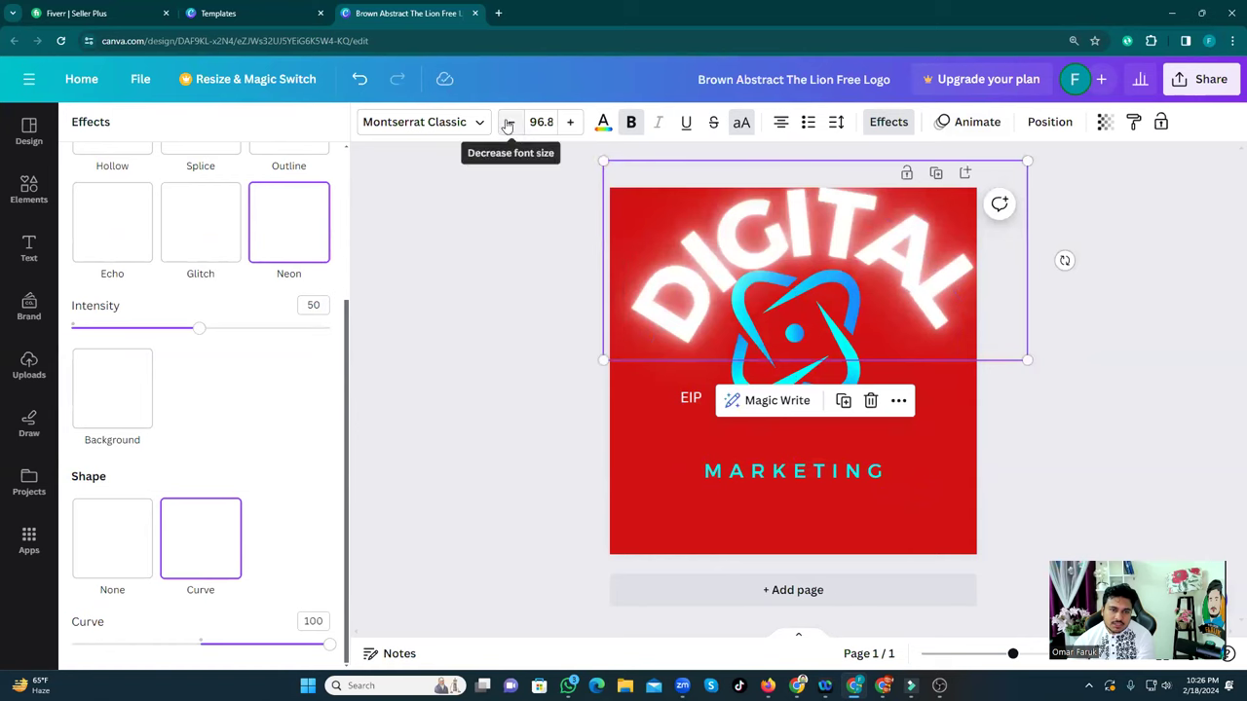
- Reduce DIGITAL to font size 71.8 and move it down over MARKETING
click(510, 122)
click(509, 122)
click(509, 123)
click(509, 122)
click(509, 122)
click(510, 122)
click(510, 122)
drag(766, 243, 795, 471)
click(794, 293)
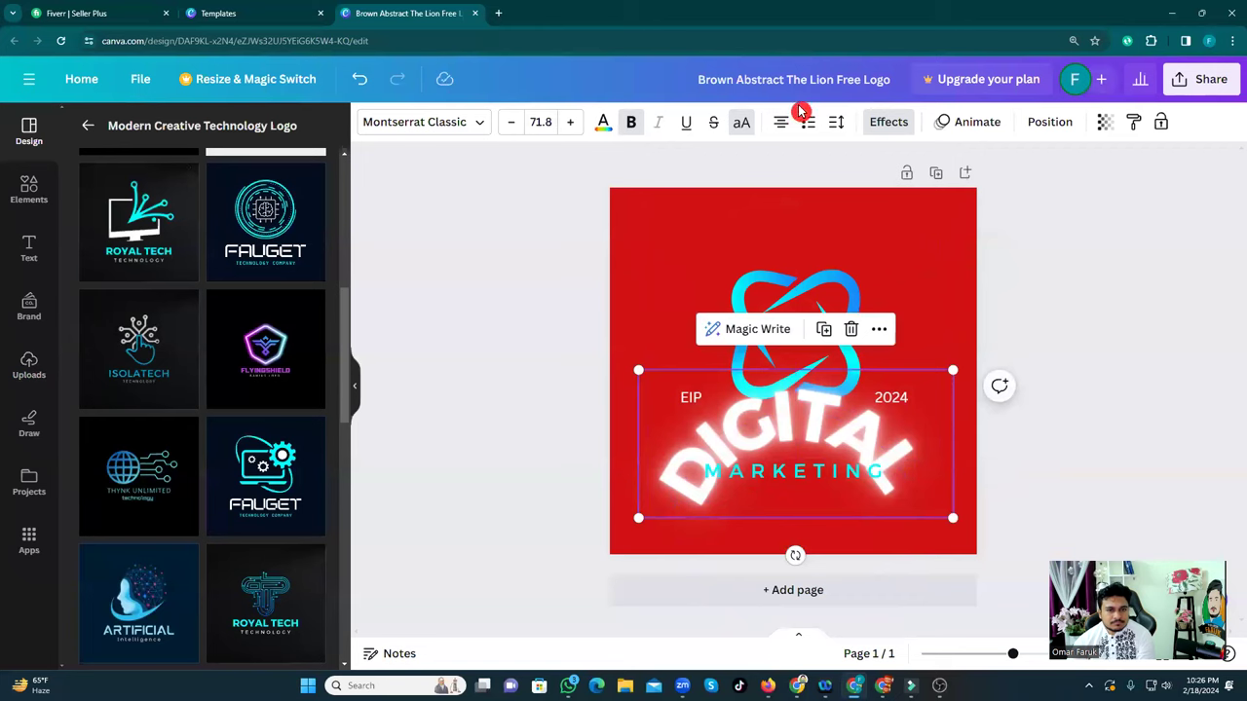
click(884, 123)
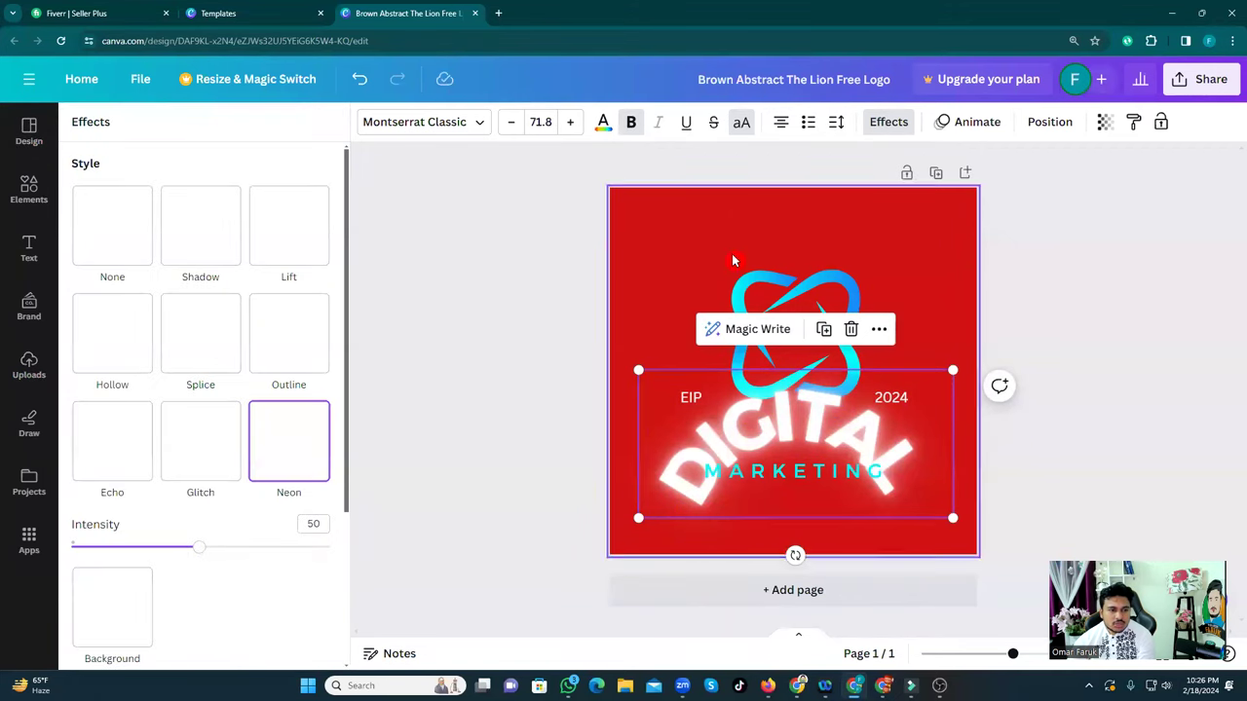
- Put a black curved background behind DIGITAL, move it to the top and shrink it to 44.8
click(110, 609)
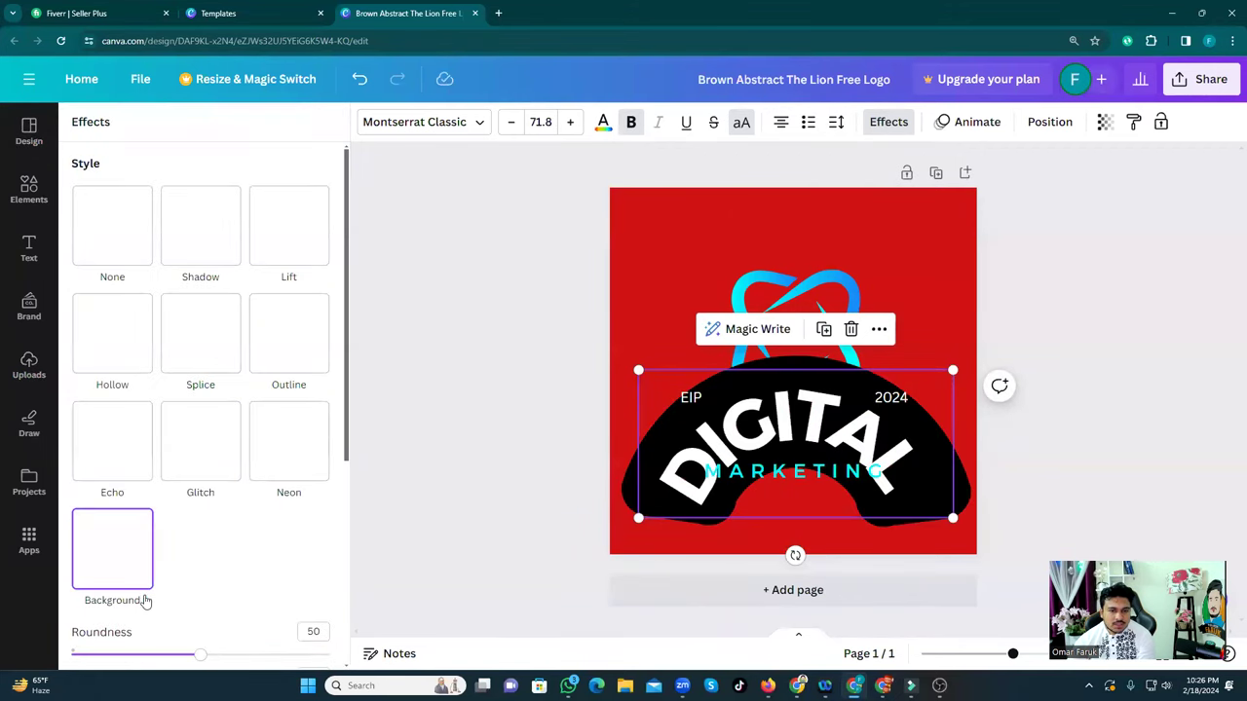
drag(949, 486, 952, 294)
click(512, 121)
click(513, 121)
click(513, 121)
click(512, 120)
click(512, 121)
click(513, 121)
drag(776, 240, 769, 261)
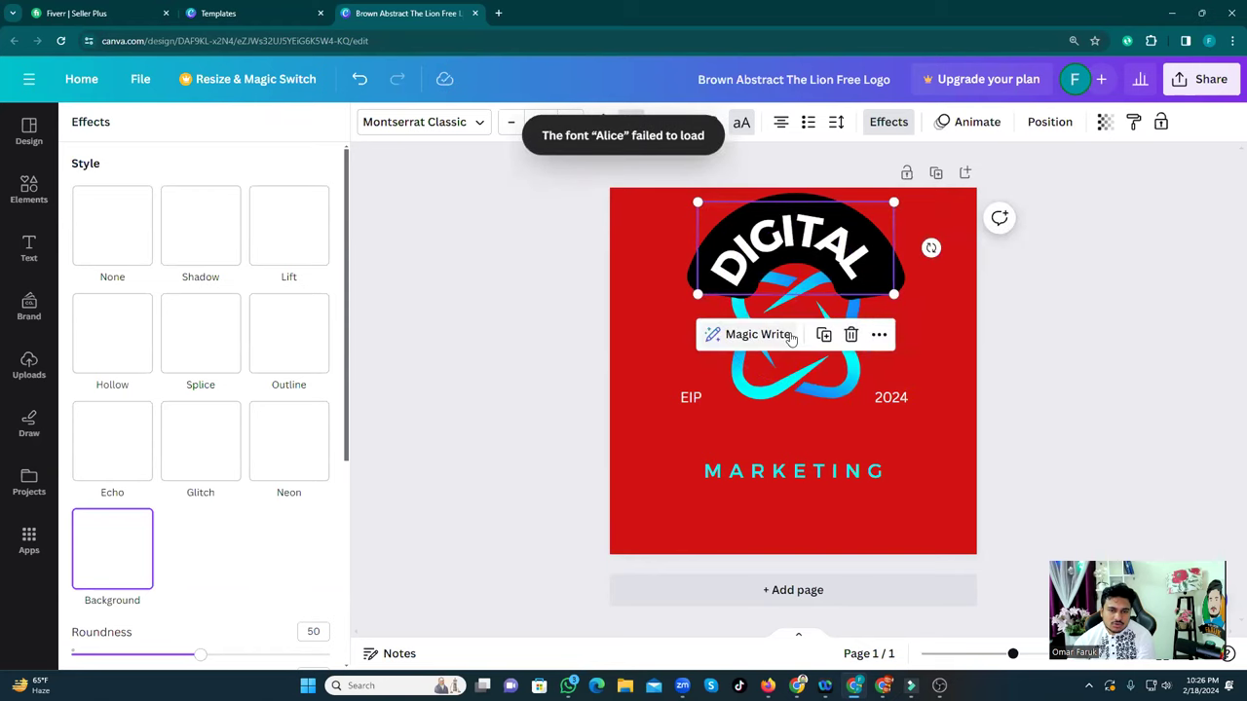
- Move the logo icon down, make it smaller, and nudge the DIGITAL banner down
drag(794, 362, 794, 387)
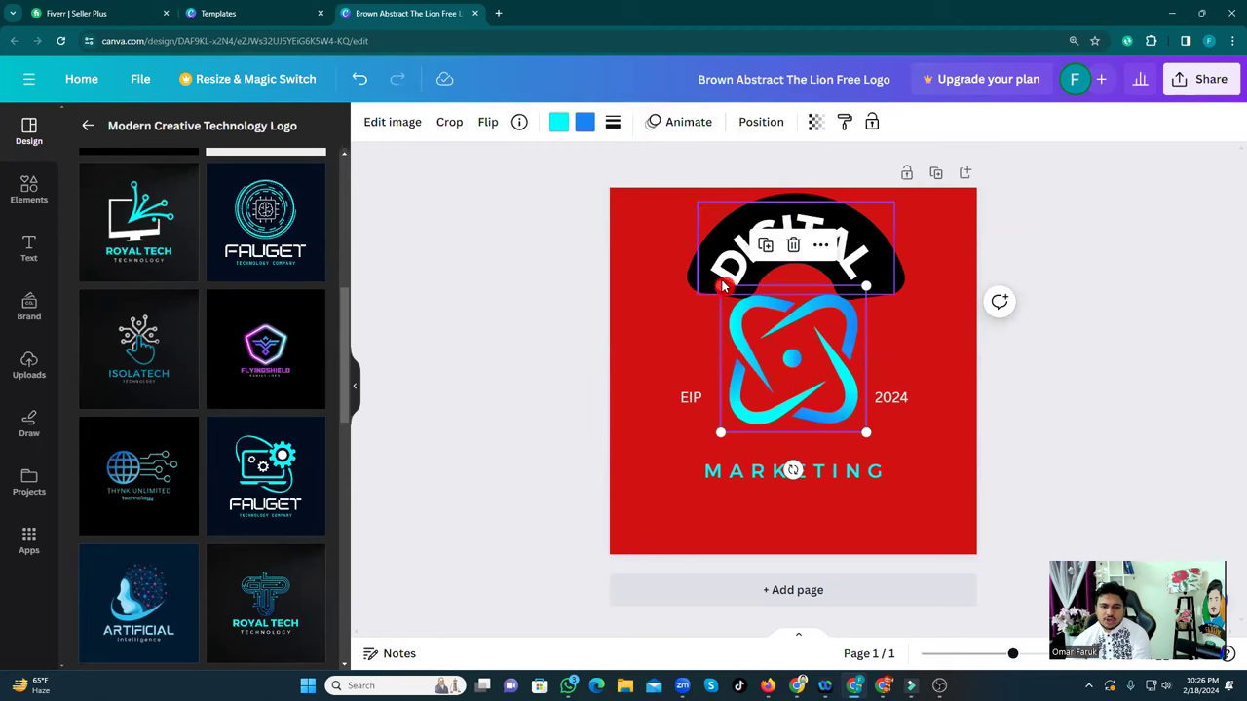
drag(721, 431, 780, 375)
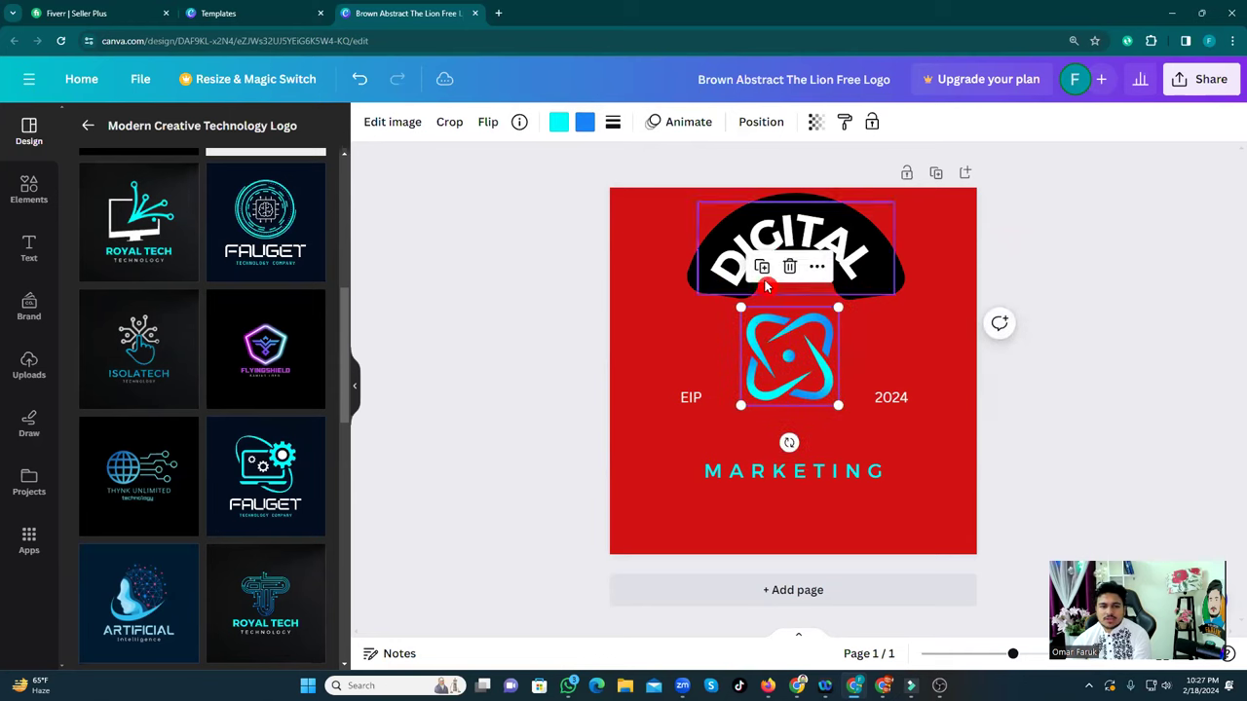
click(791, 236)
drag(791, 235, 791, 252)
- Raise the 2024, EIP and MARKETING texts closer to the icon
click(891, 397)
drag(891, 398, 895, 387)
click(690, 398)
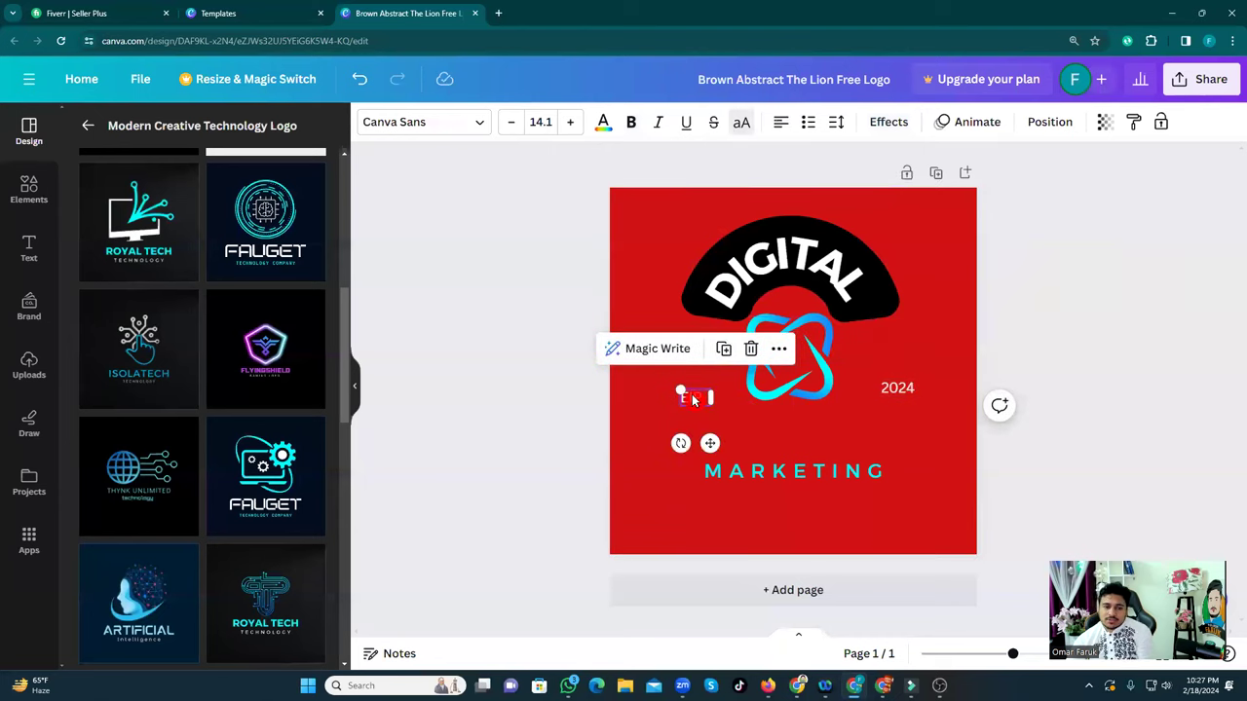
drag(690, 390, 689, 387)
drag(764, 478, 759, 421)
- Make MARKETING bold, trying the Anton and Arial fonts on it along the way
click(1204, 346)
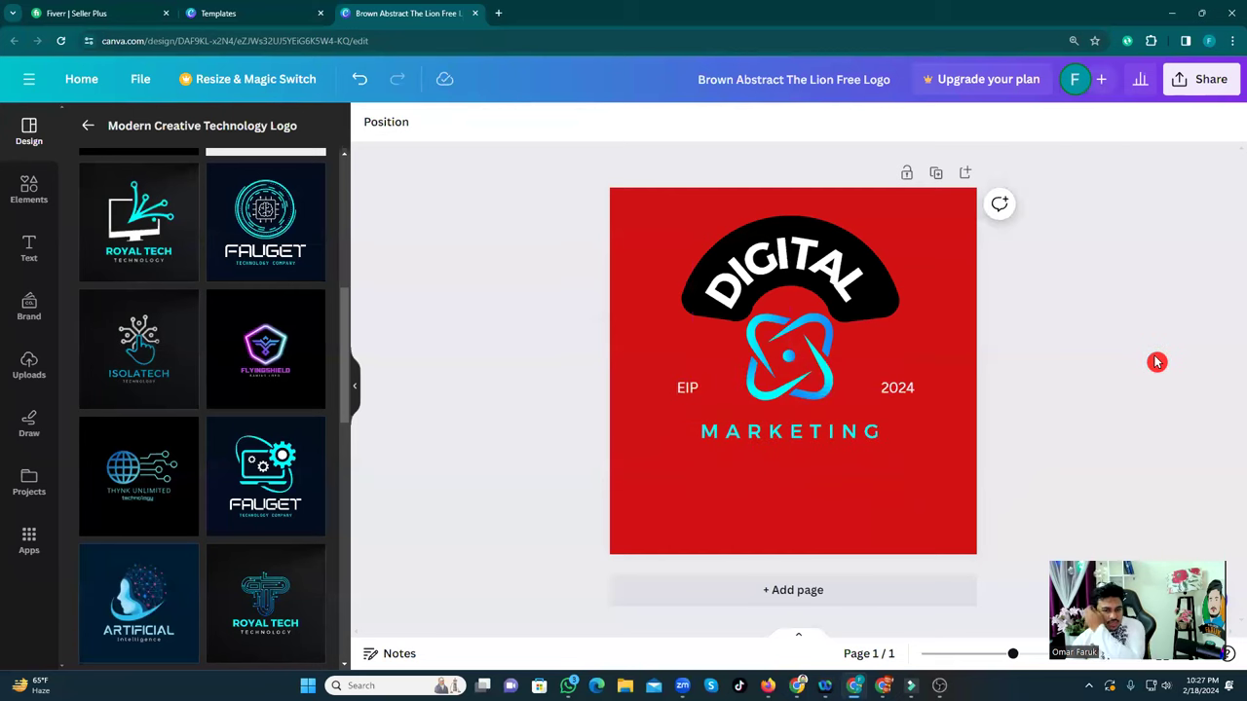
double_click(760, 434)
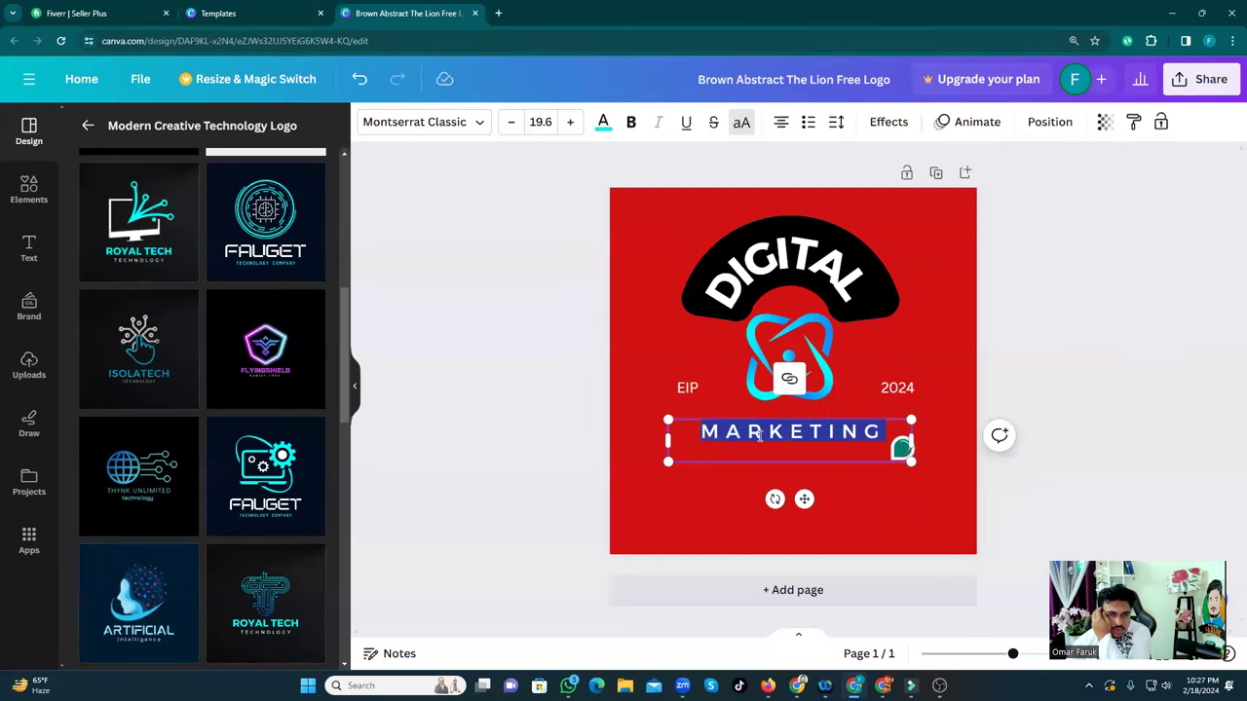
click(631, 121)
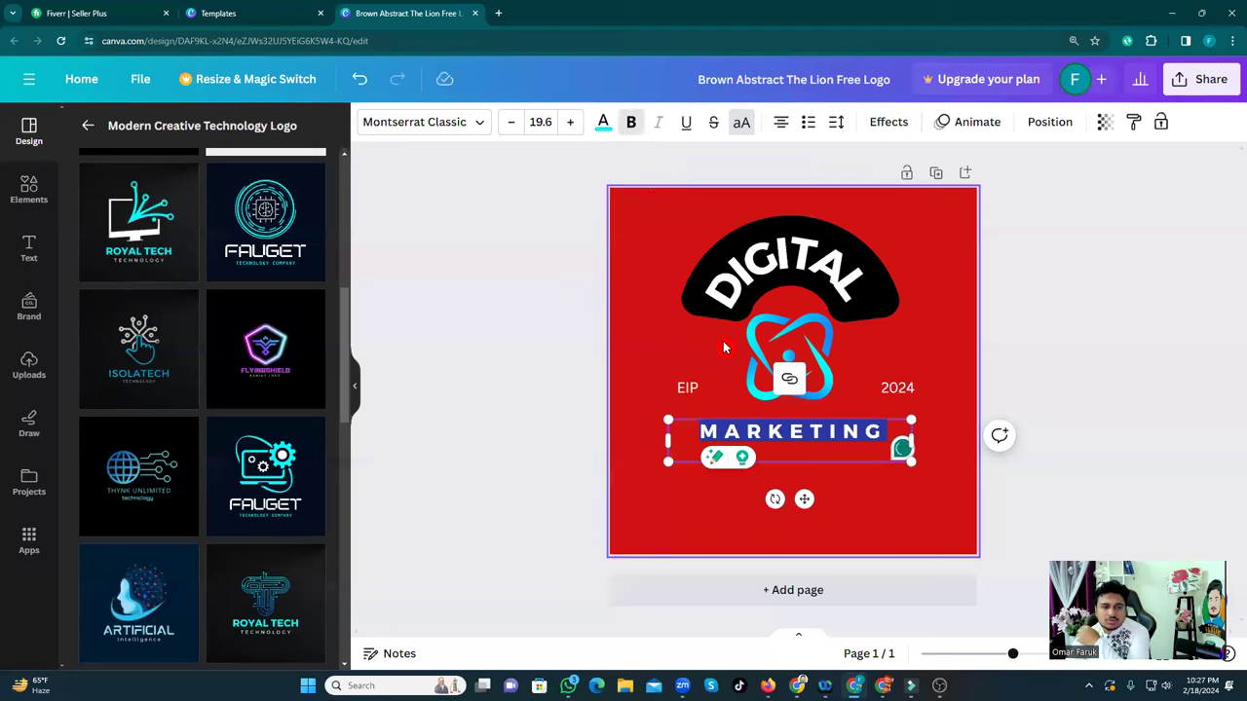
click(456, 123)
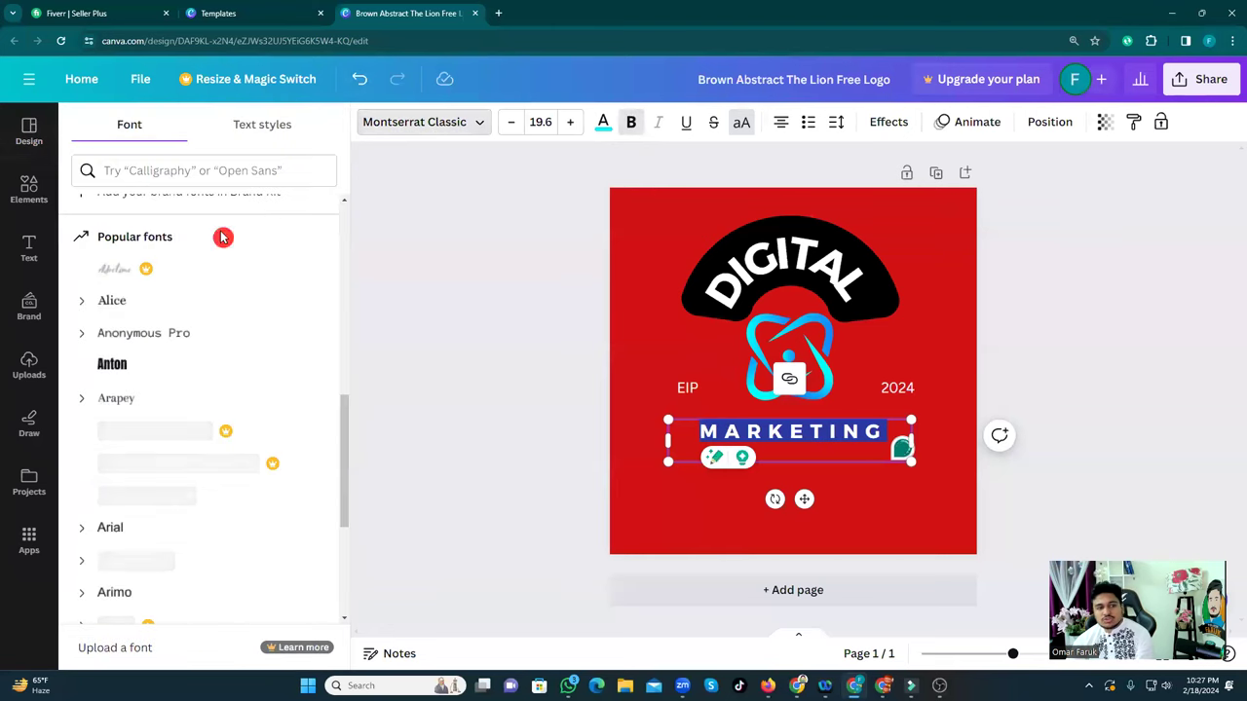
click(125, 366)
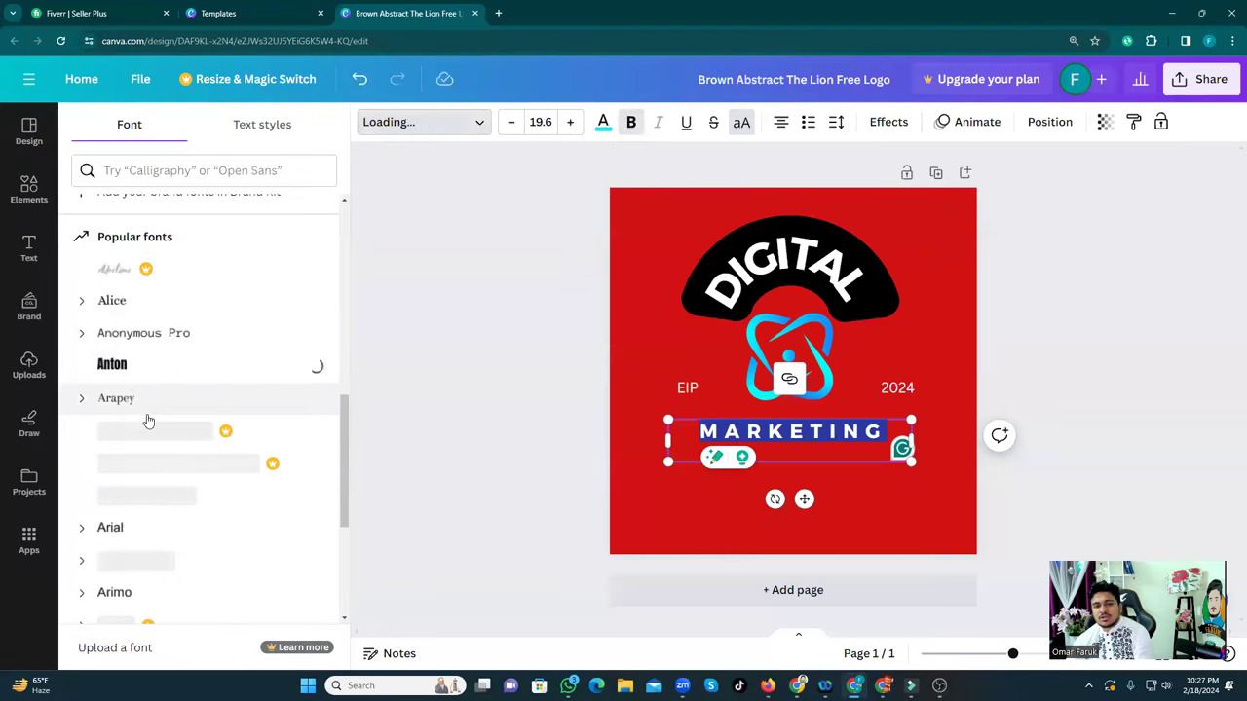
scroll(120, 446, down, 2)
click(113, 398)
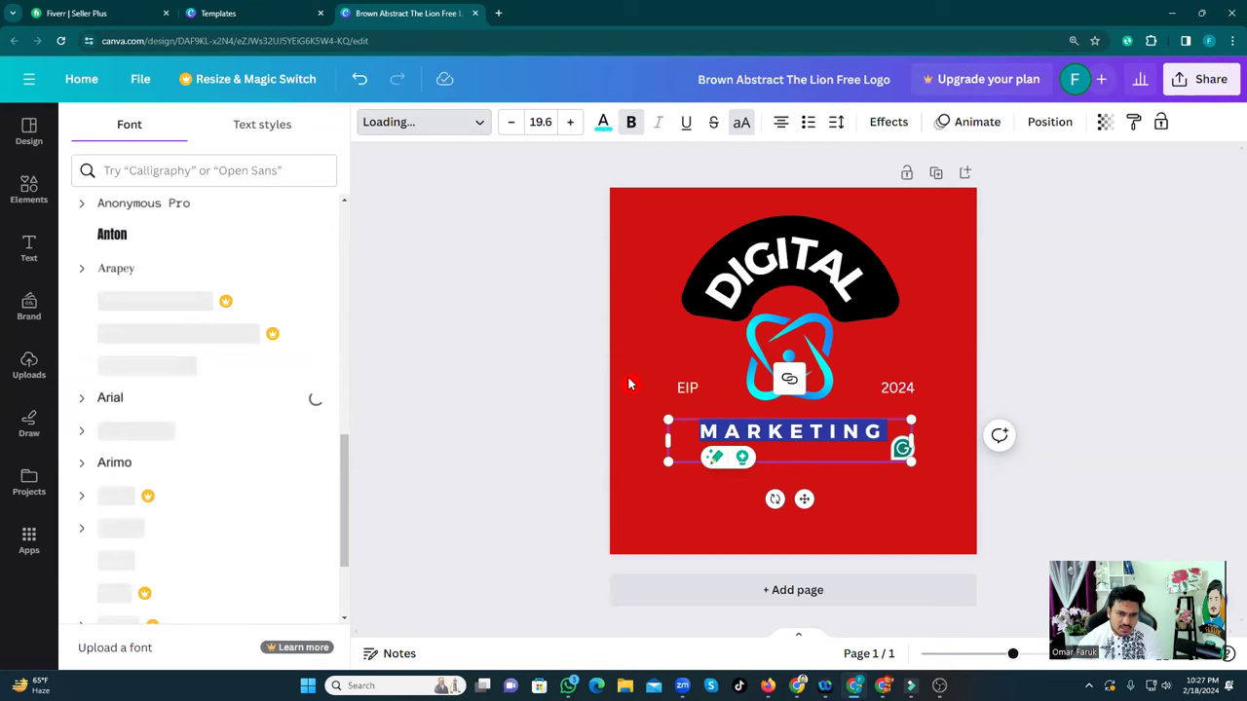
key(Escape)
click(543, 405)
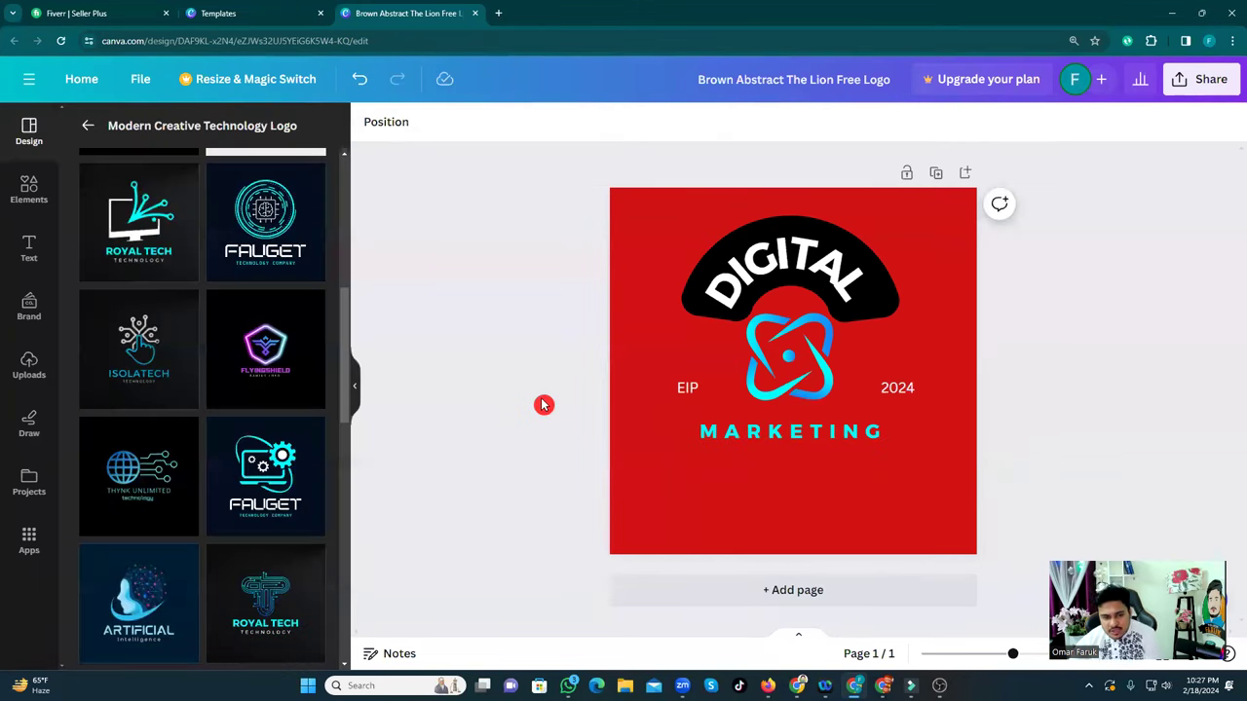
- Enlarge the curved DIGITAL text slightly to font size 46.3
click(794, 380)
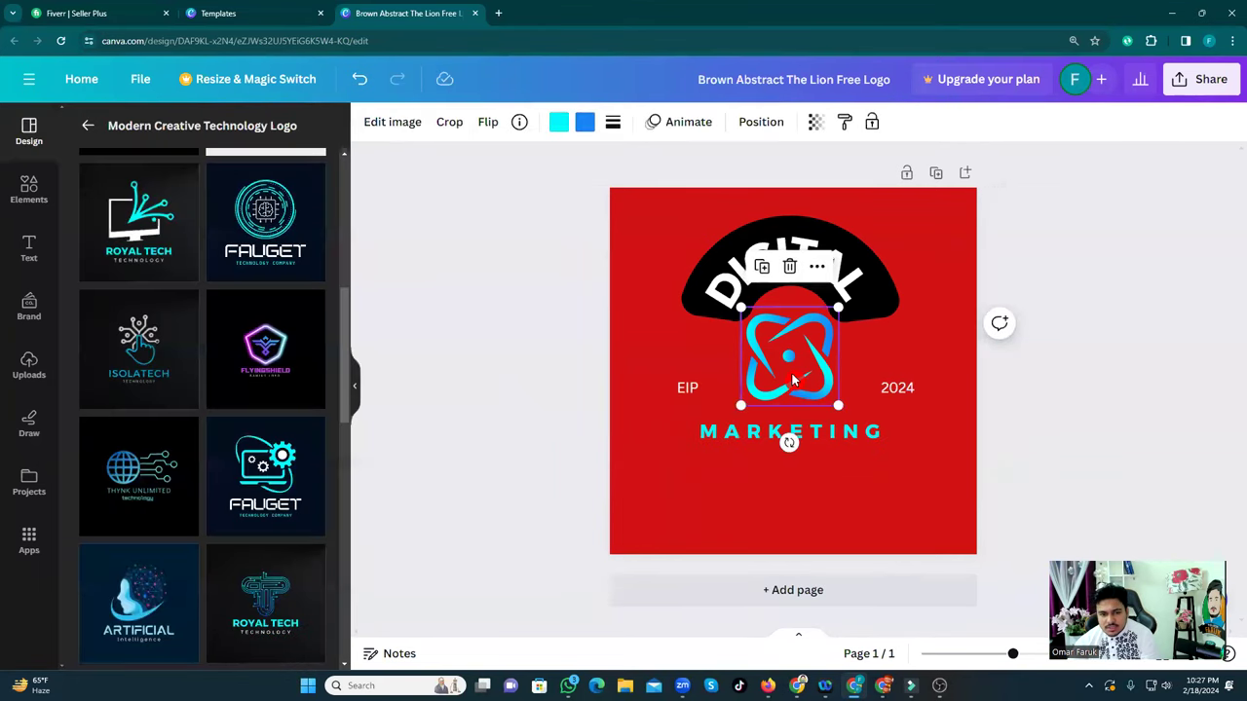
click(891, 309)
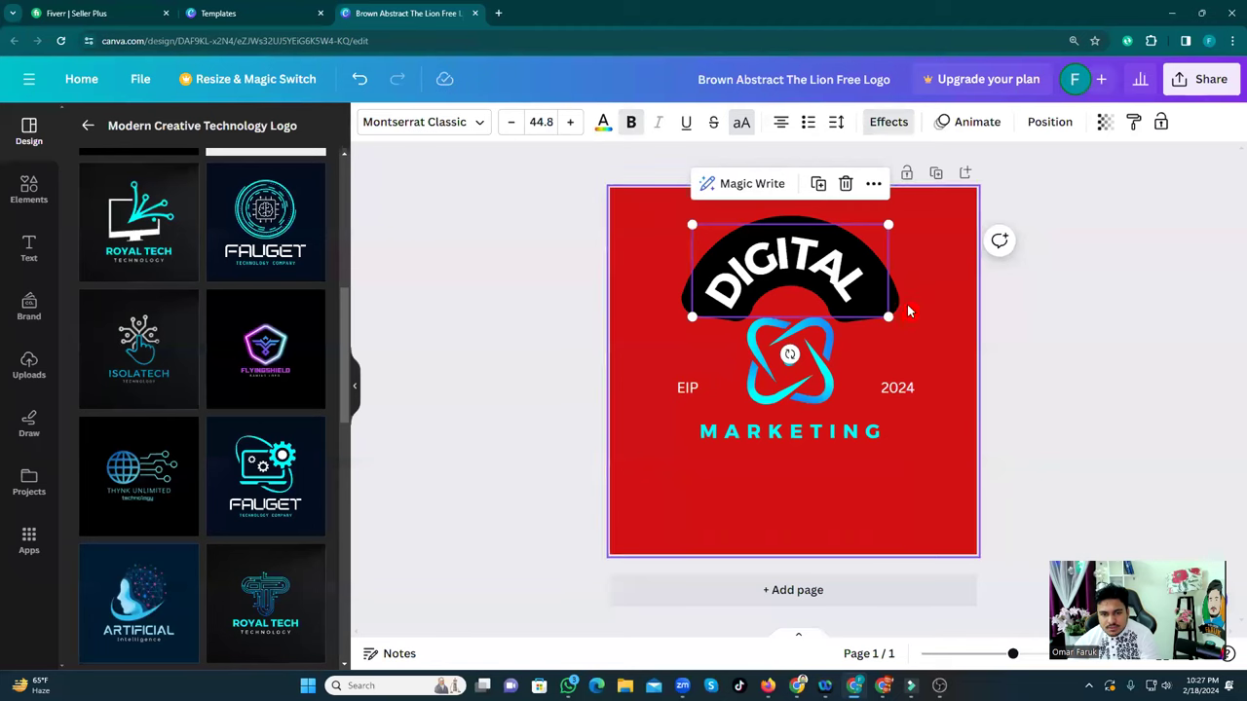
click(908, 311)
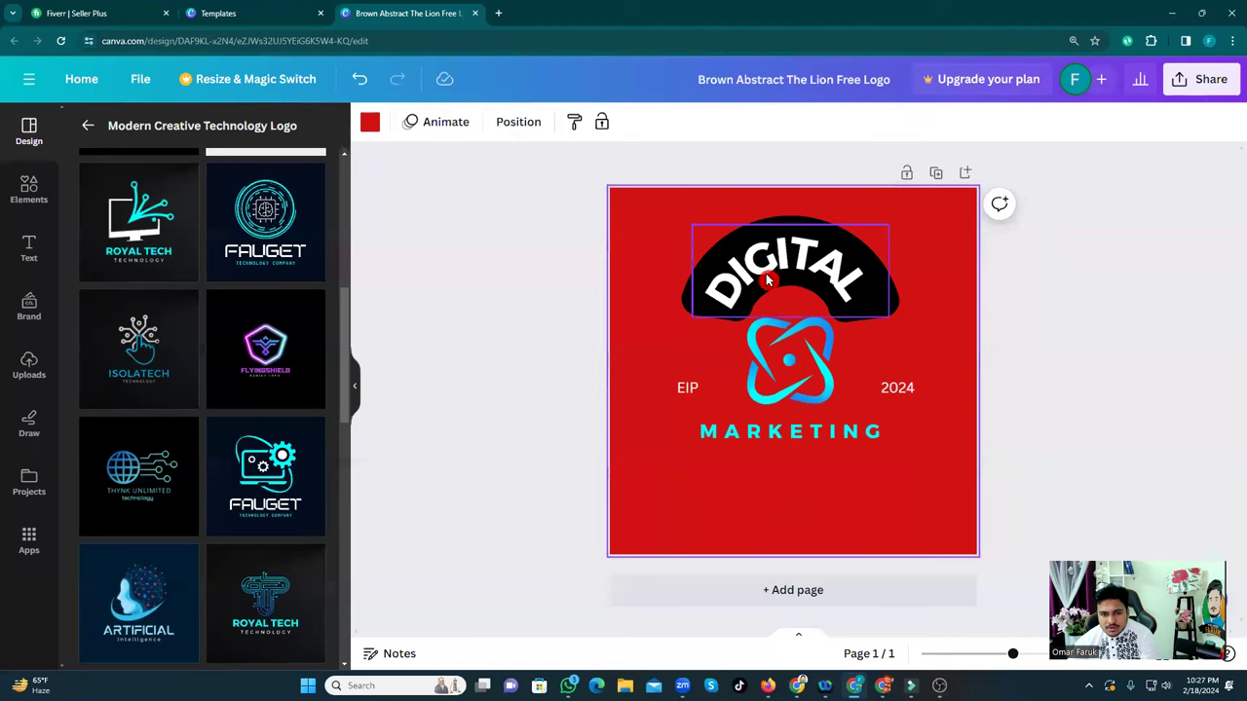
click(692, 284)
mouse_move(690, 316)
mouse_down()
mouse_move(667, 328)
mouse_move(686, 320)
mouse_up()
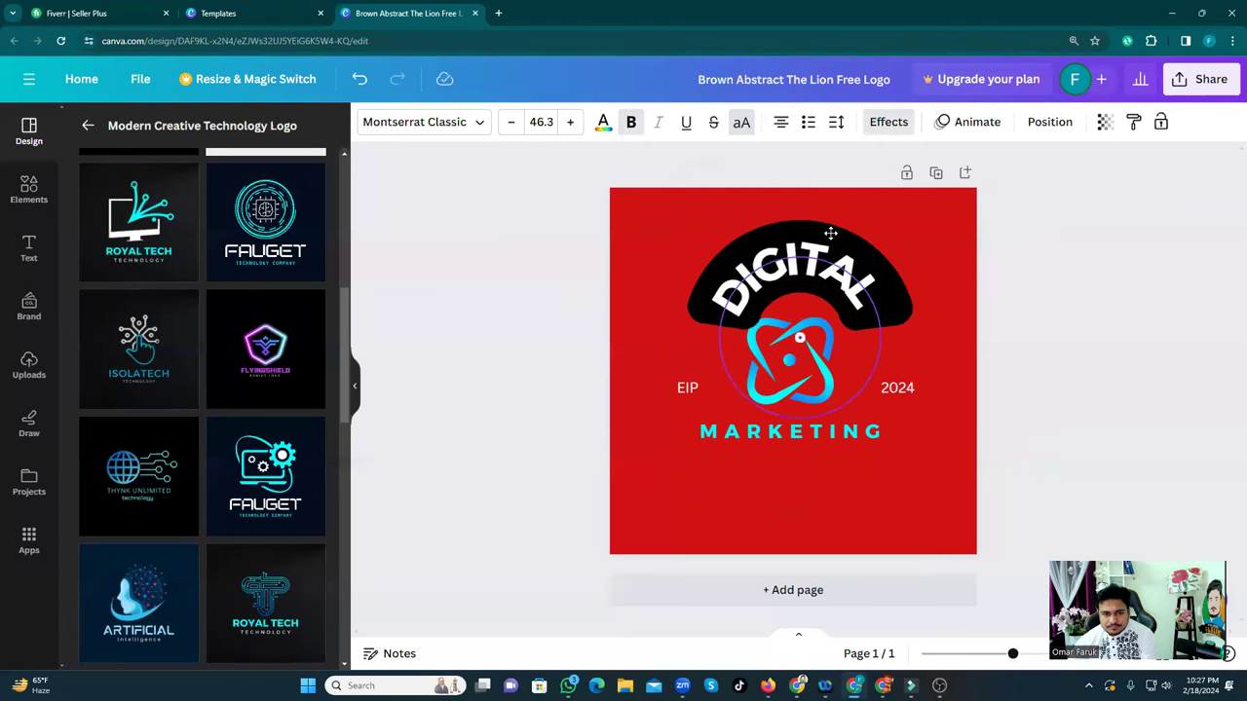
- Apply the Arial font to the DIGITAL text
double_click(805, 259)
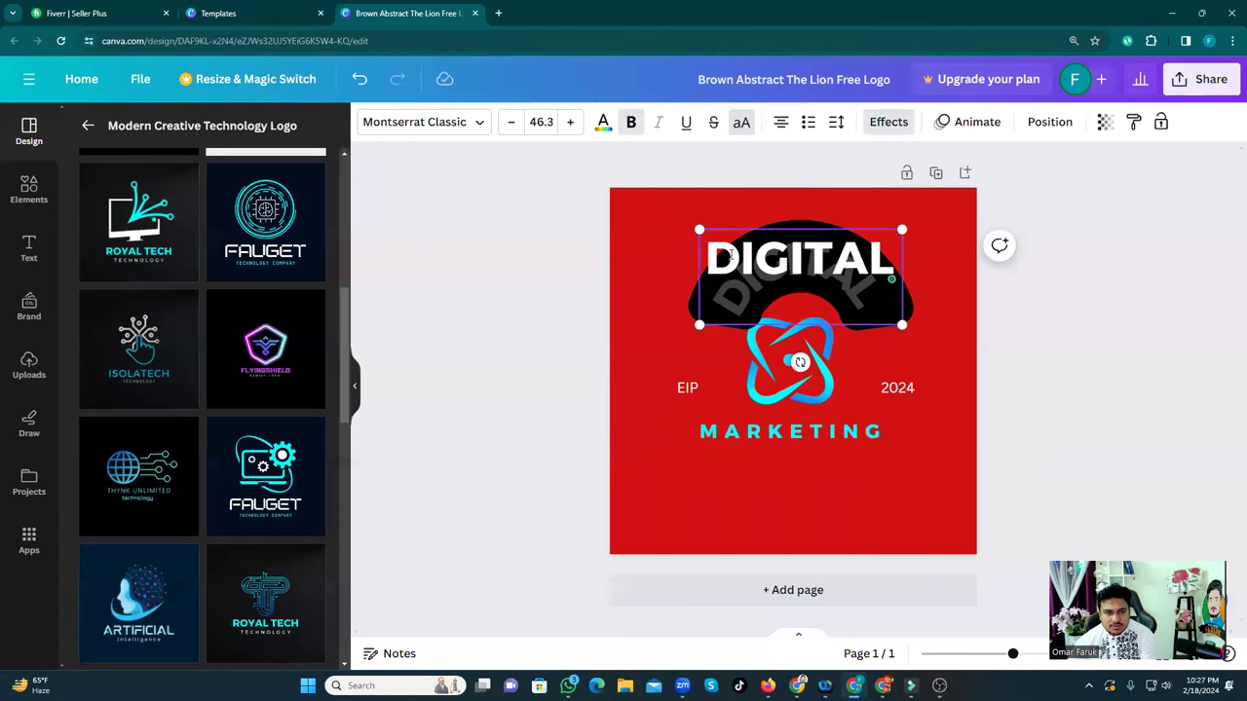
click(468, 122)
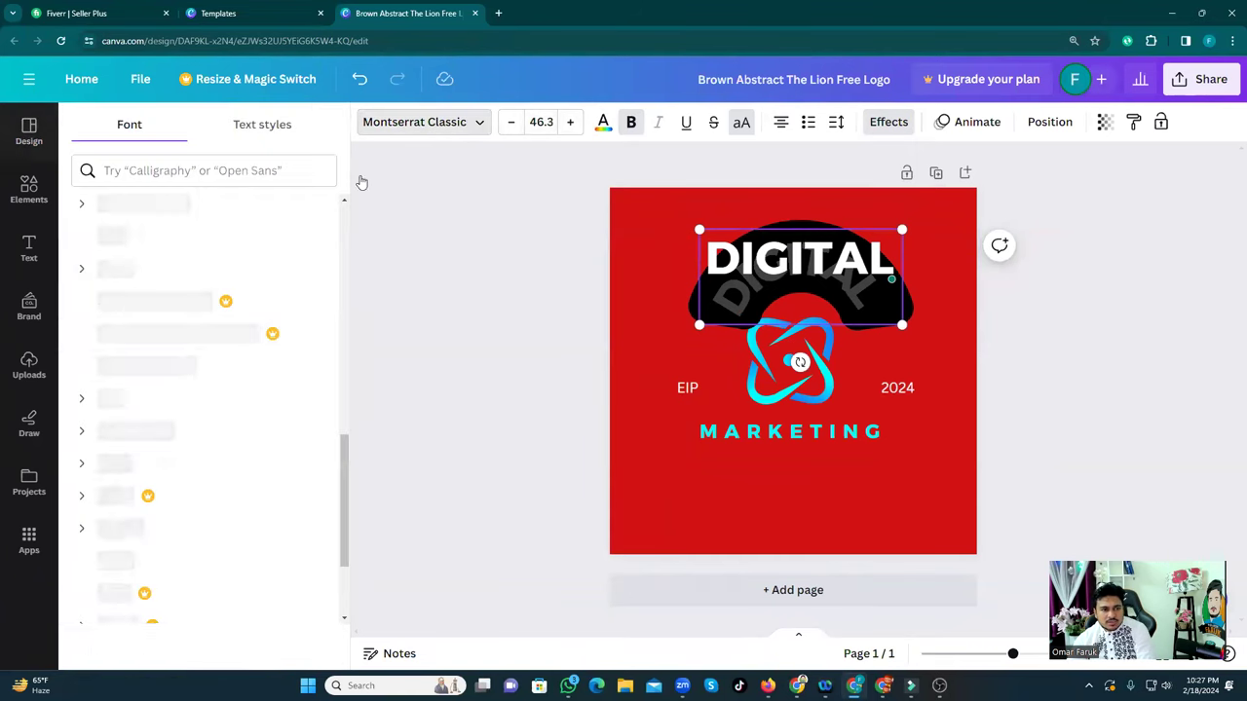
click(115, 398)
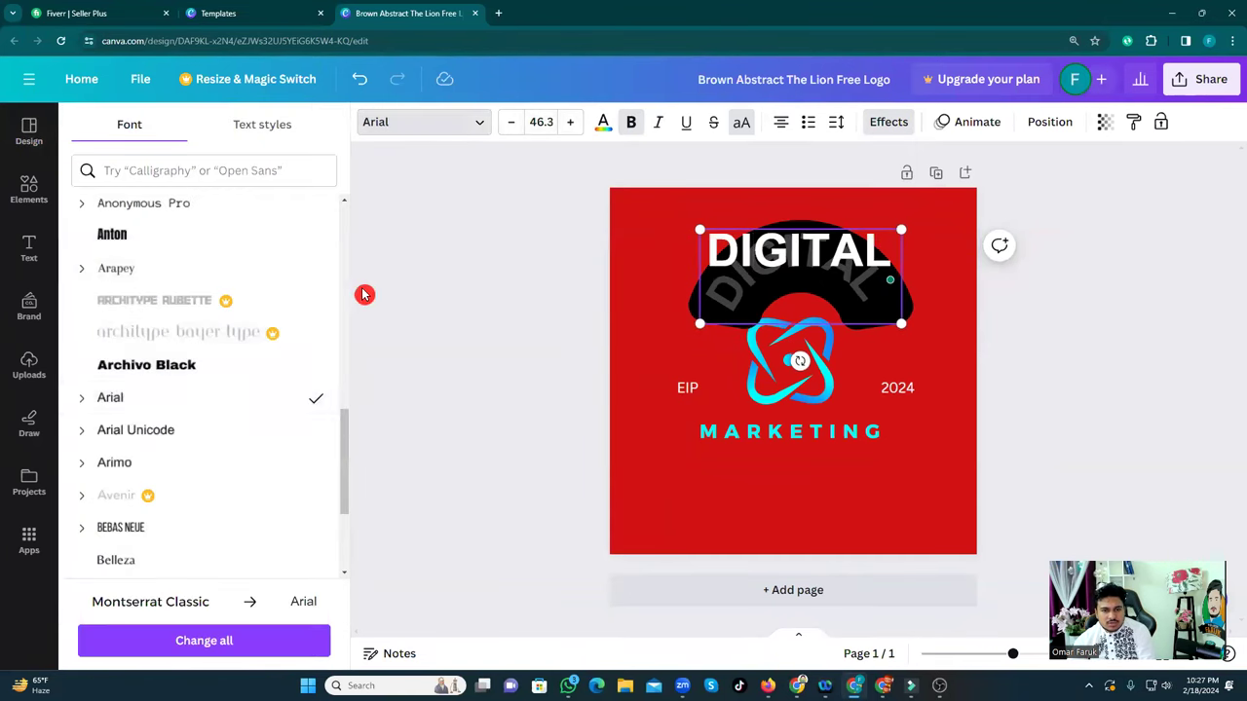
click(430, 268)
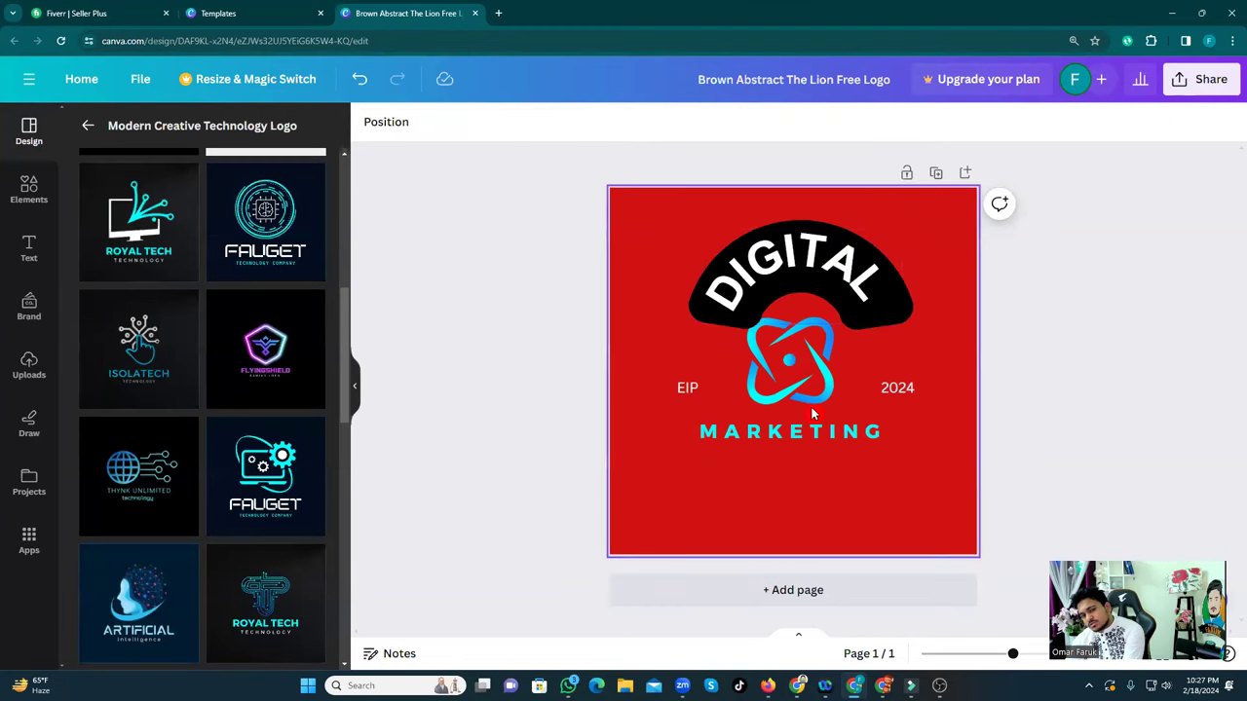
click(791, 441)
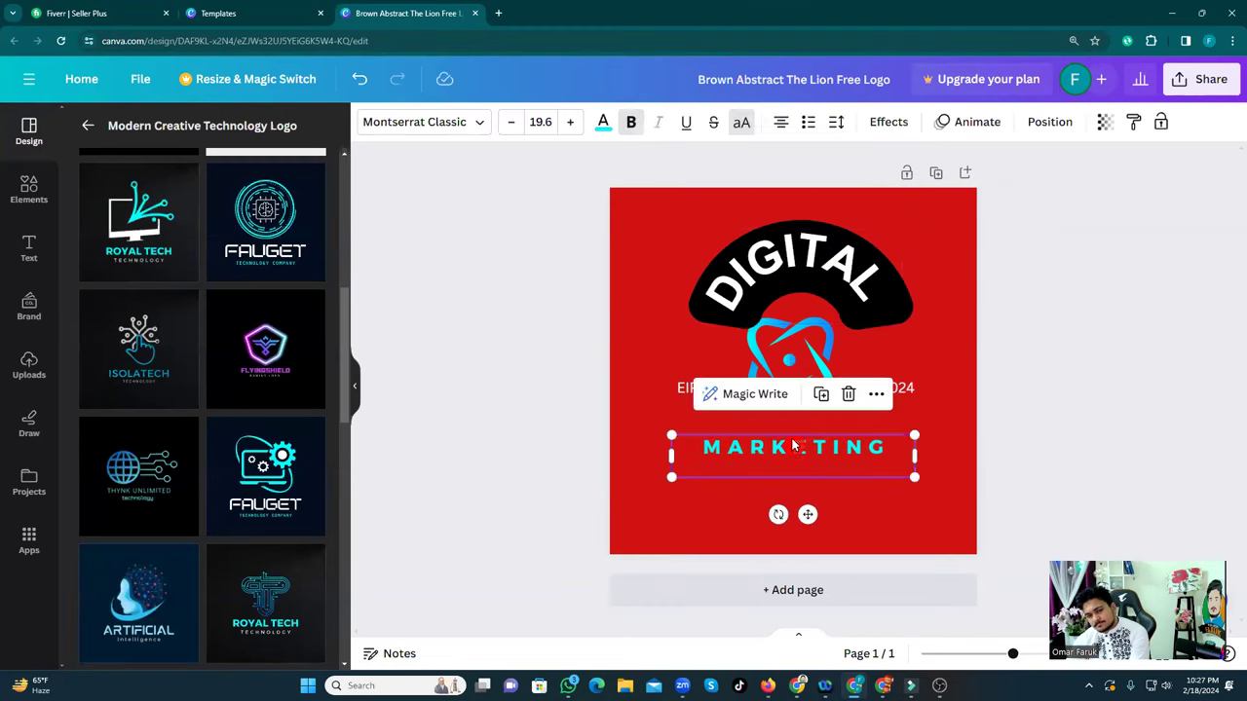
- Open the Download settings under Share and look through the available file types
click(790, 358)
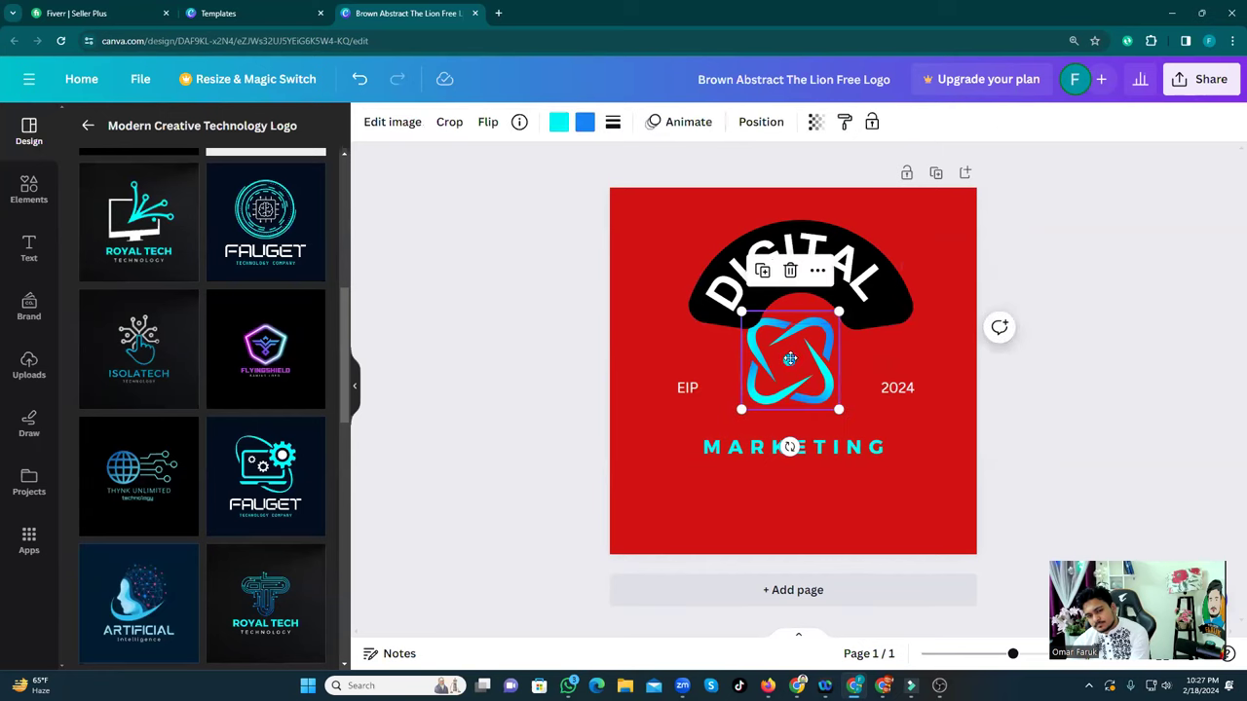
click(1184, 79)
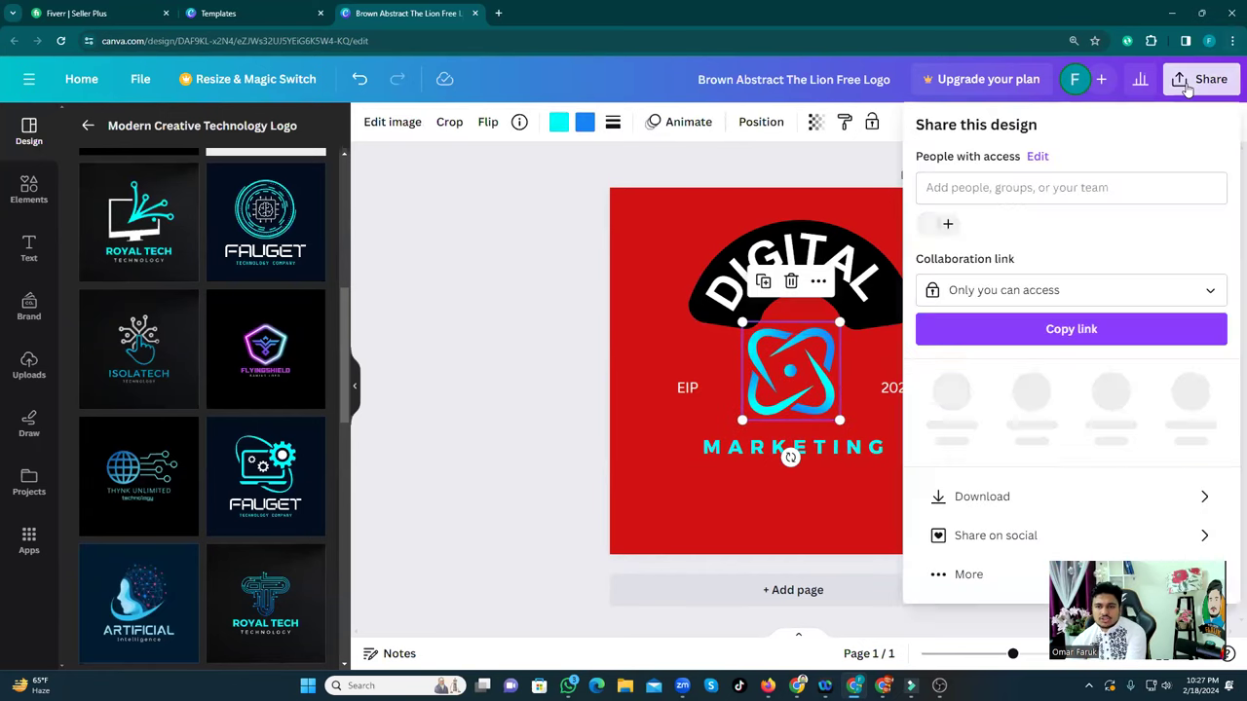
click(1024, 496)
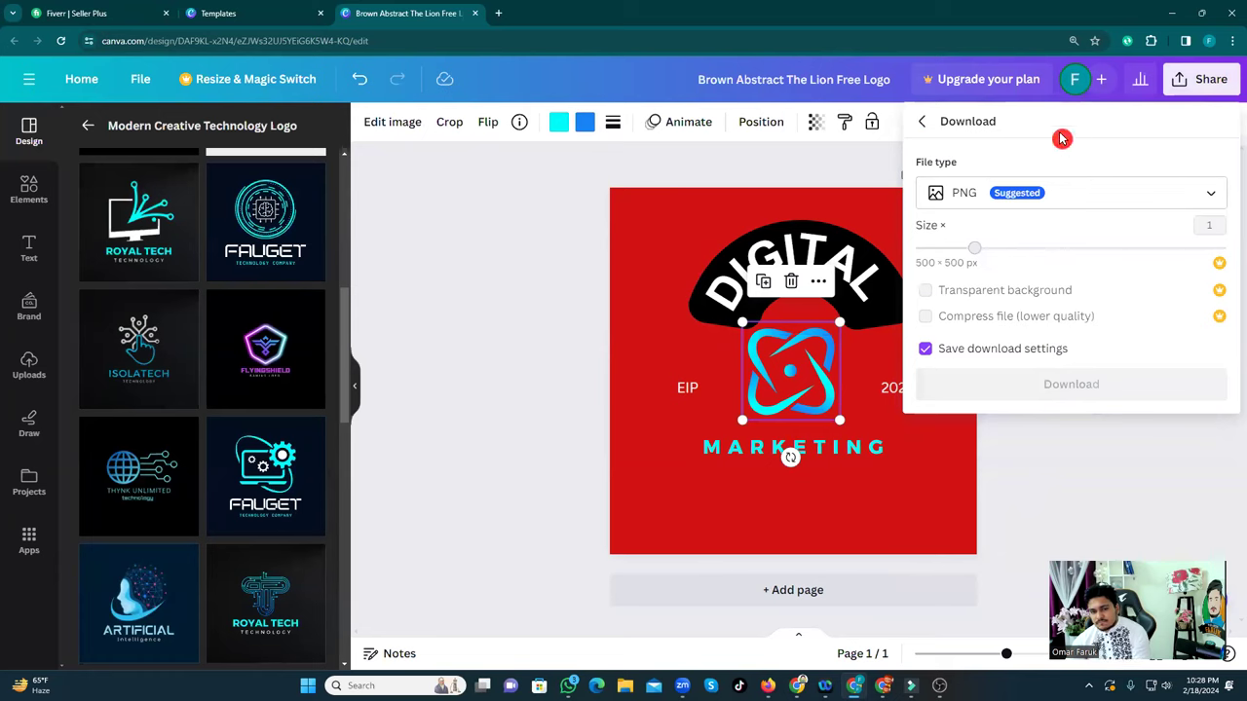
click(513, 327)
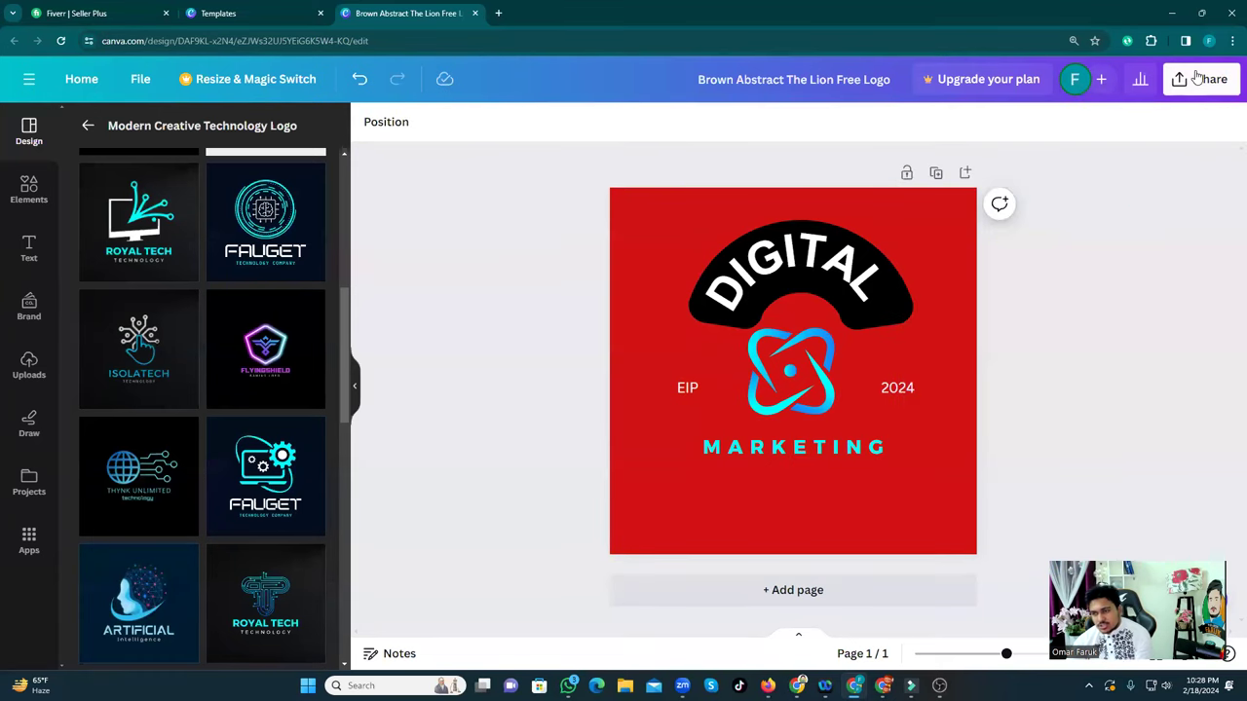
click(1206, 79)
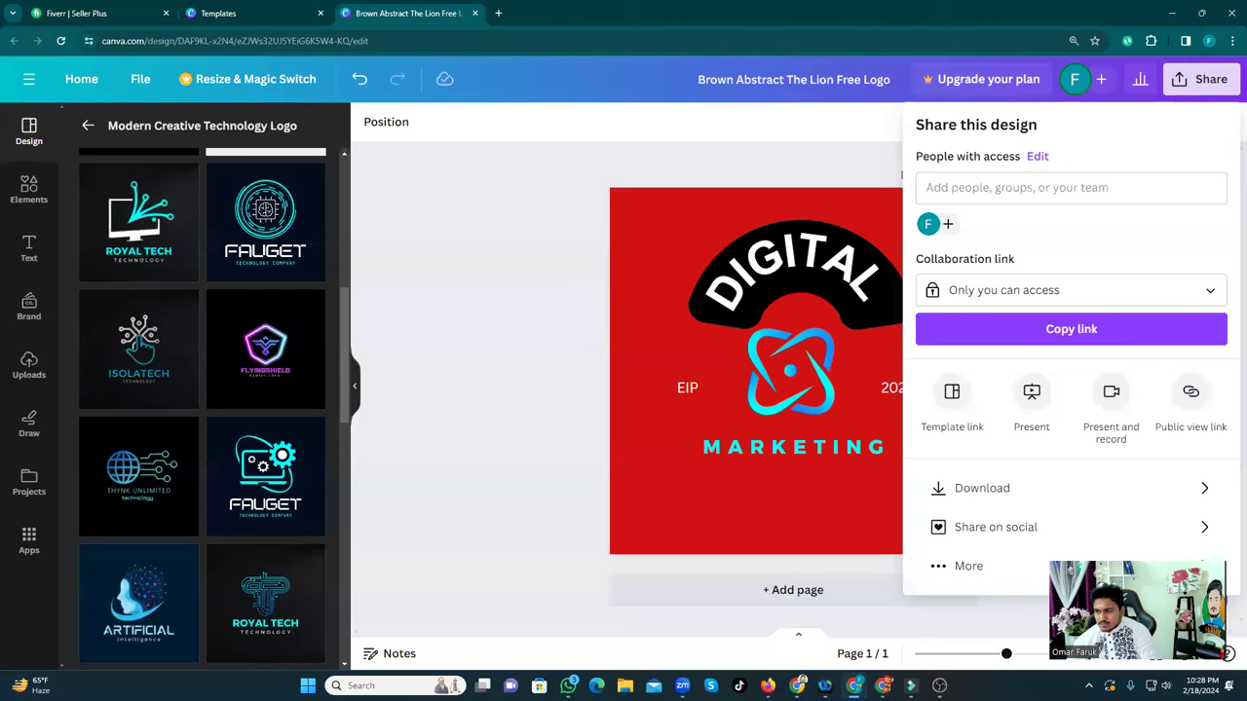
click(1043, 497)
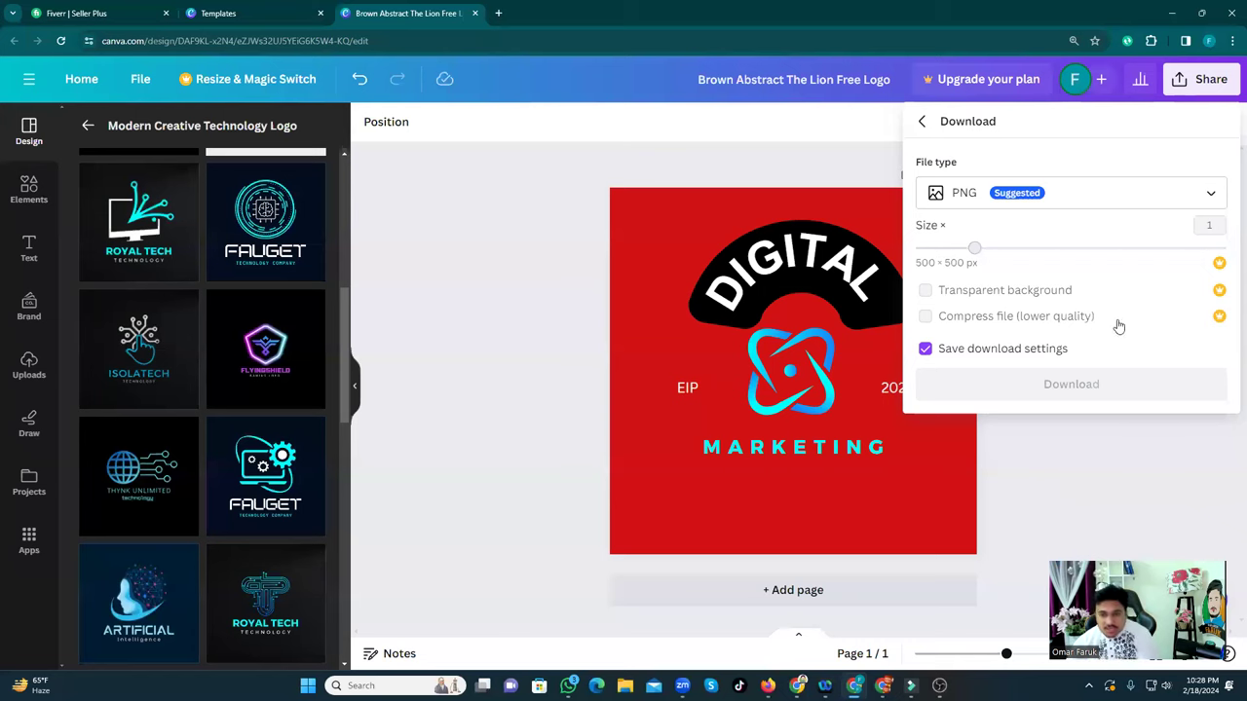
click(1039, 195)
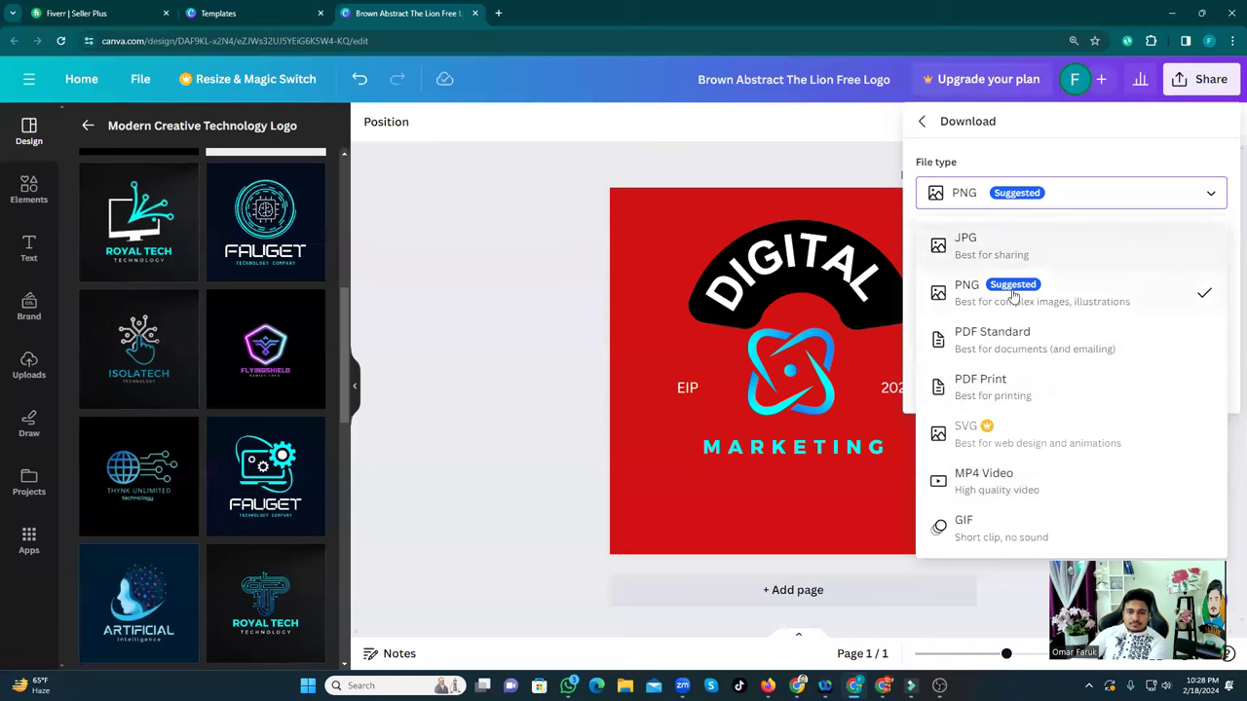
click(768, 123)
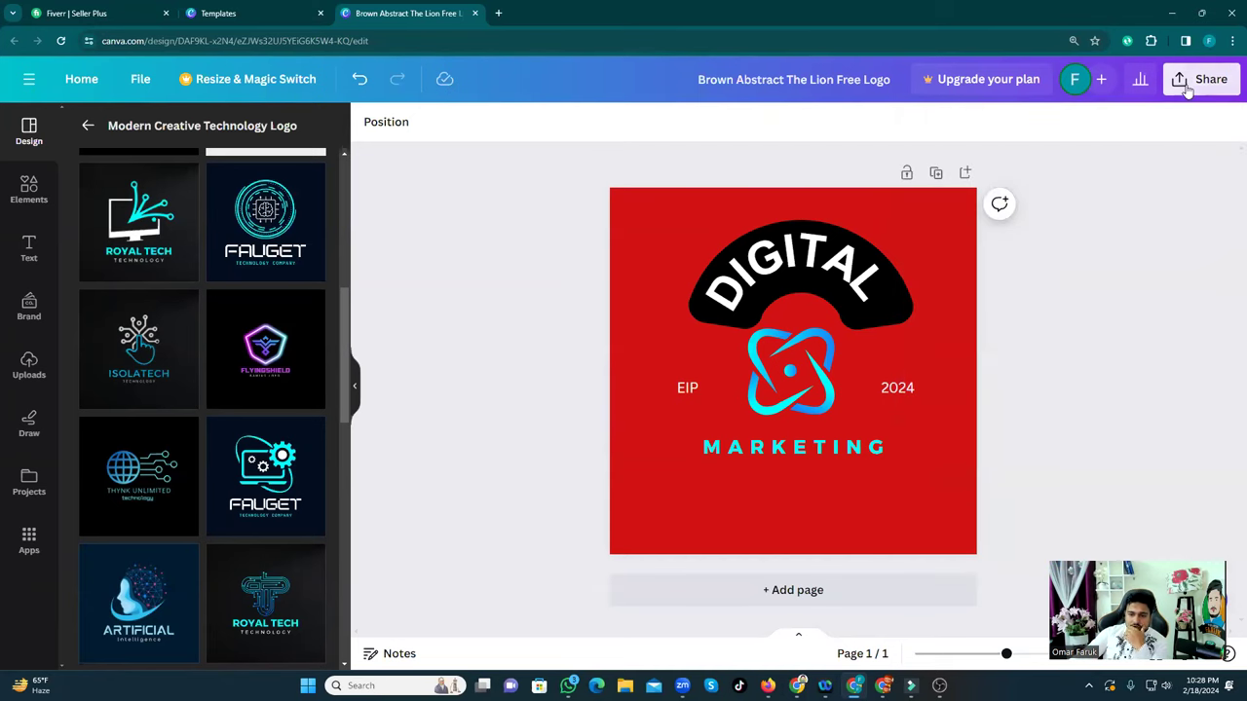
- Tick Transparent background for the download, then reload the page after the Pro prompt
click(1208, 78)
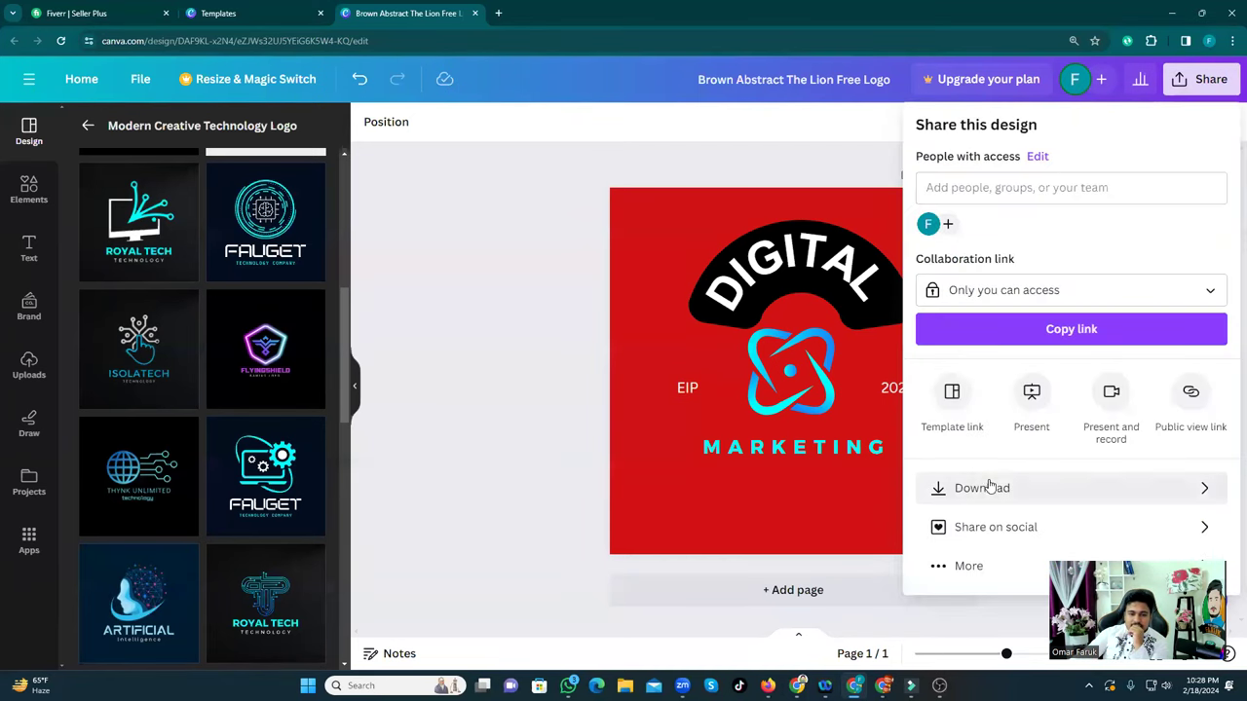
click(984, 487)
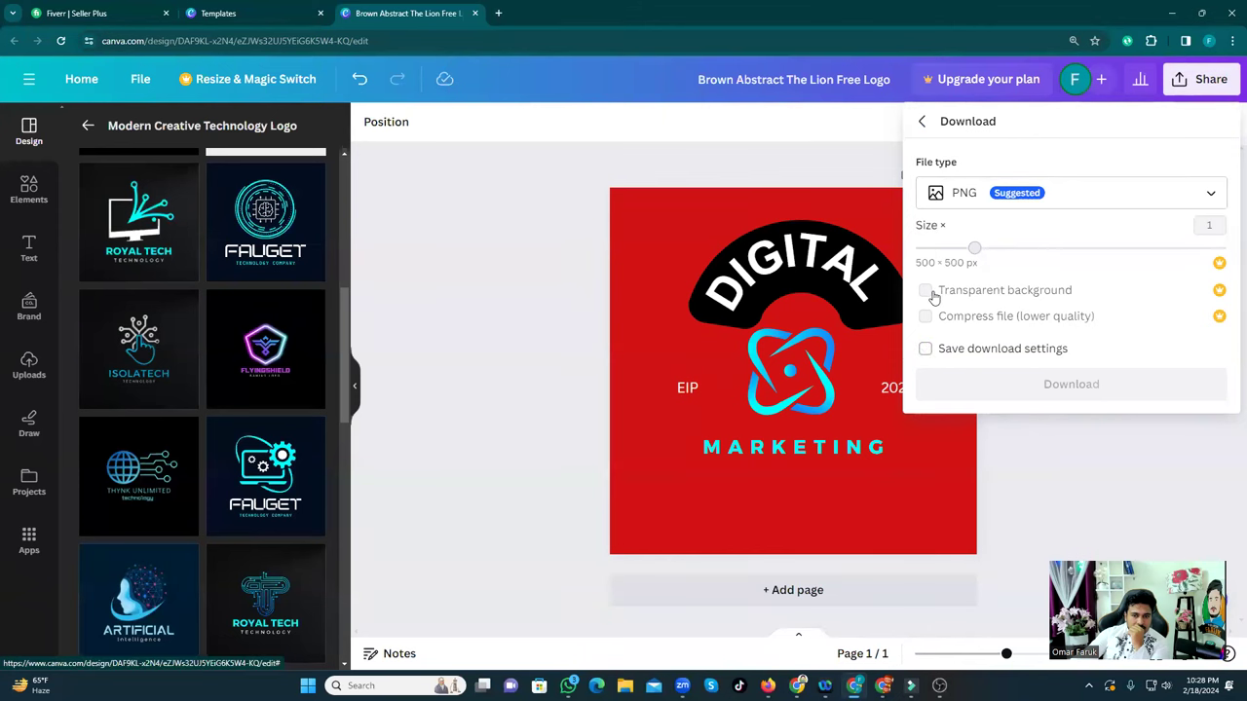
click(932, 304)
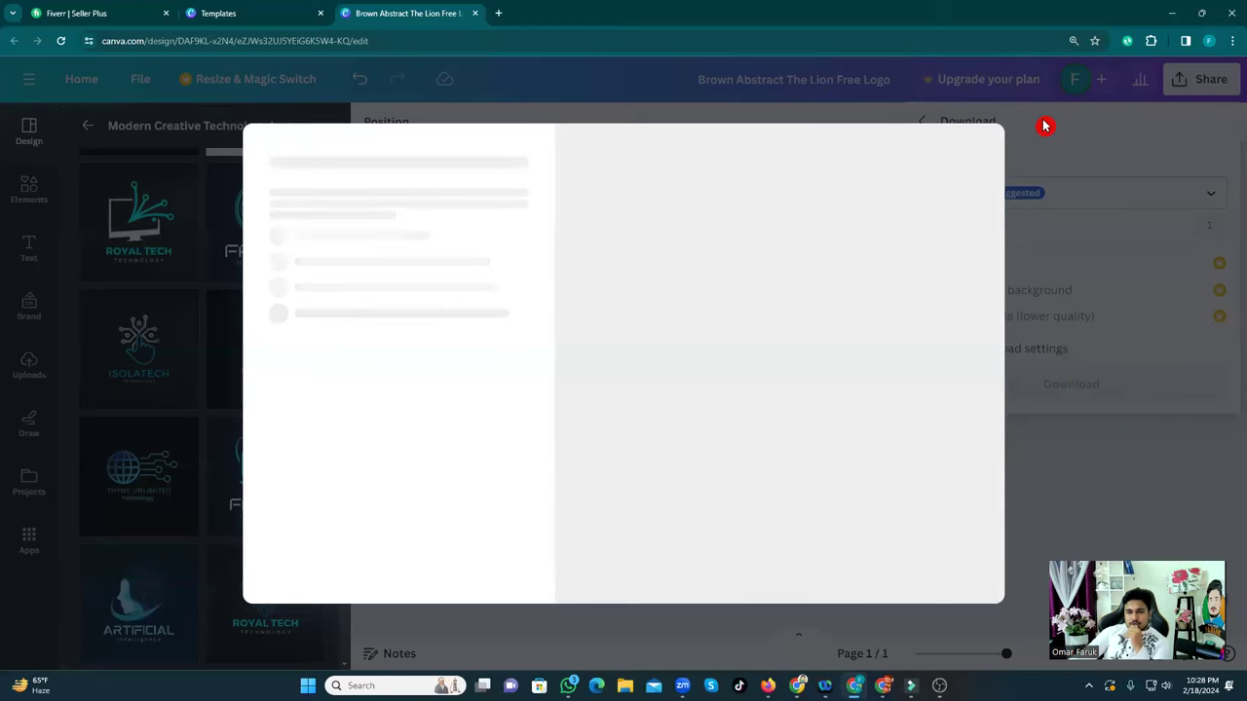
click(64, 42)
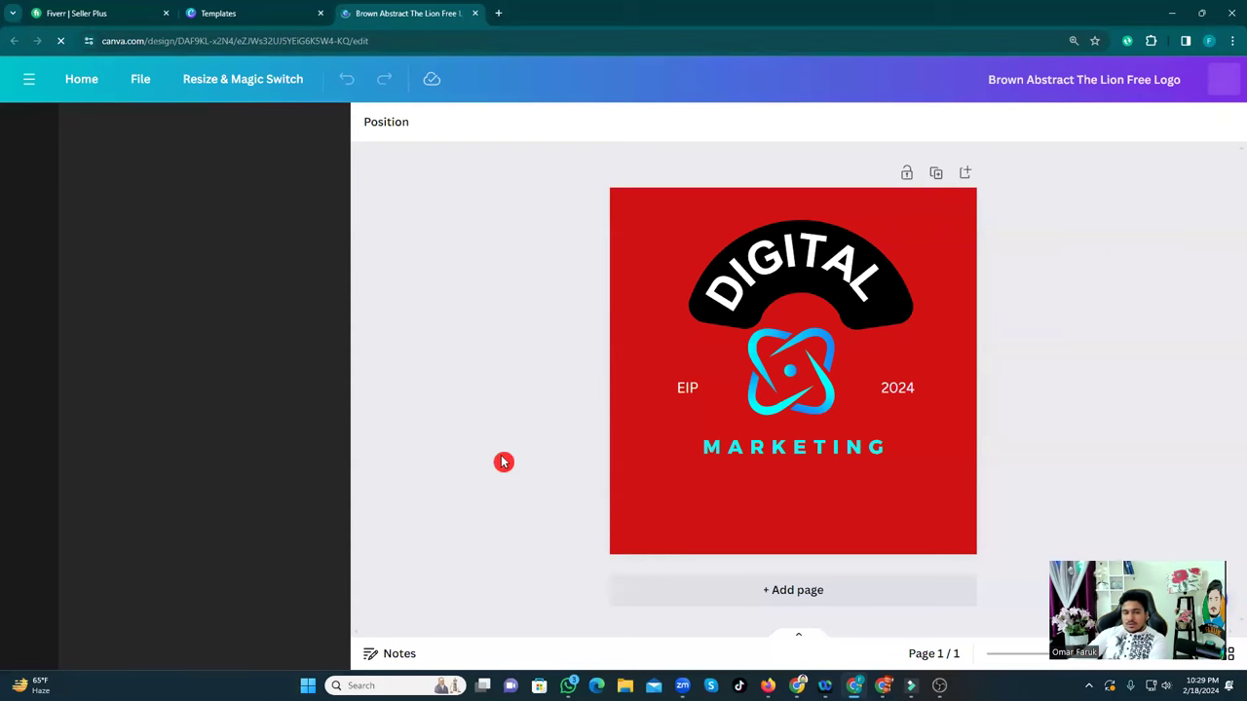
- Switch to the other Firefox window and open a new tab
mouse_move(767, 686)
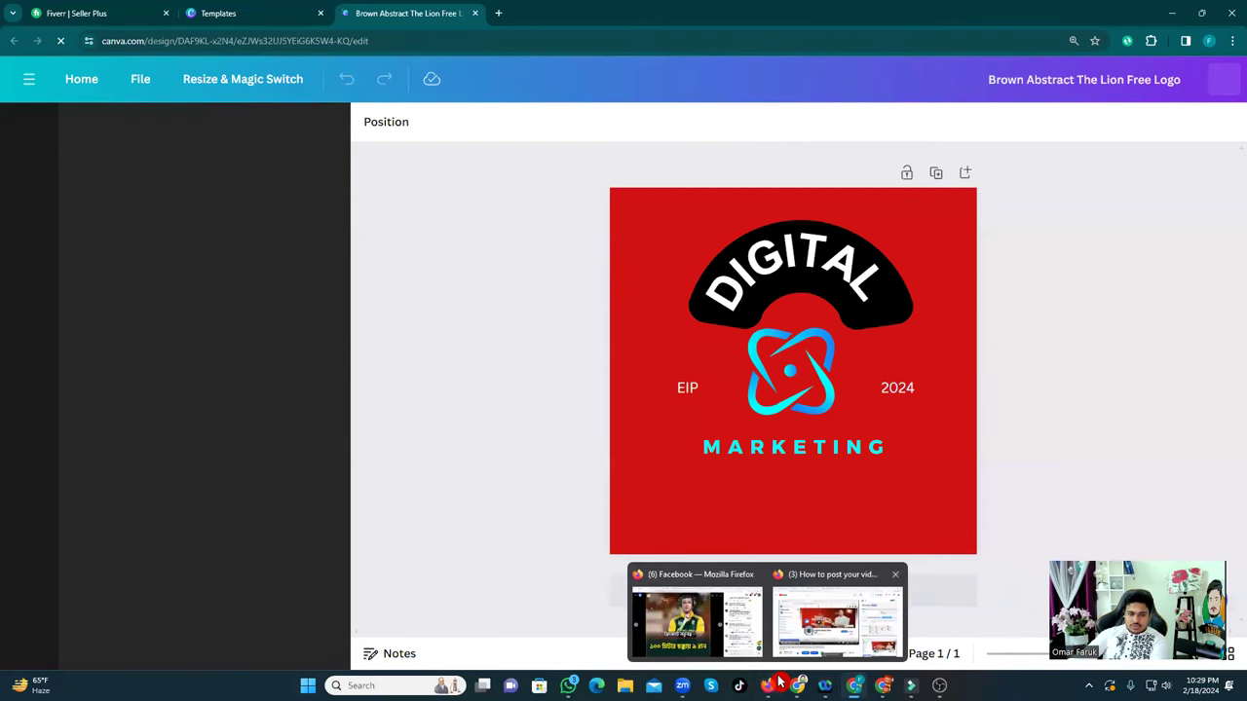
click(838, 614)
click(779, 15)
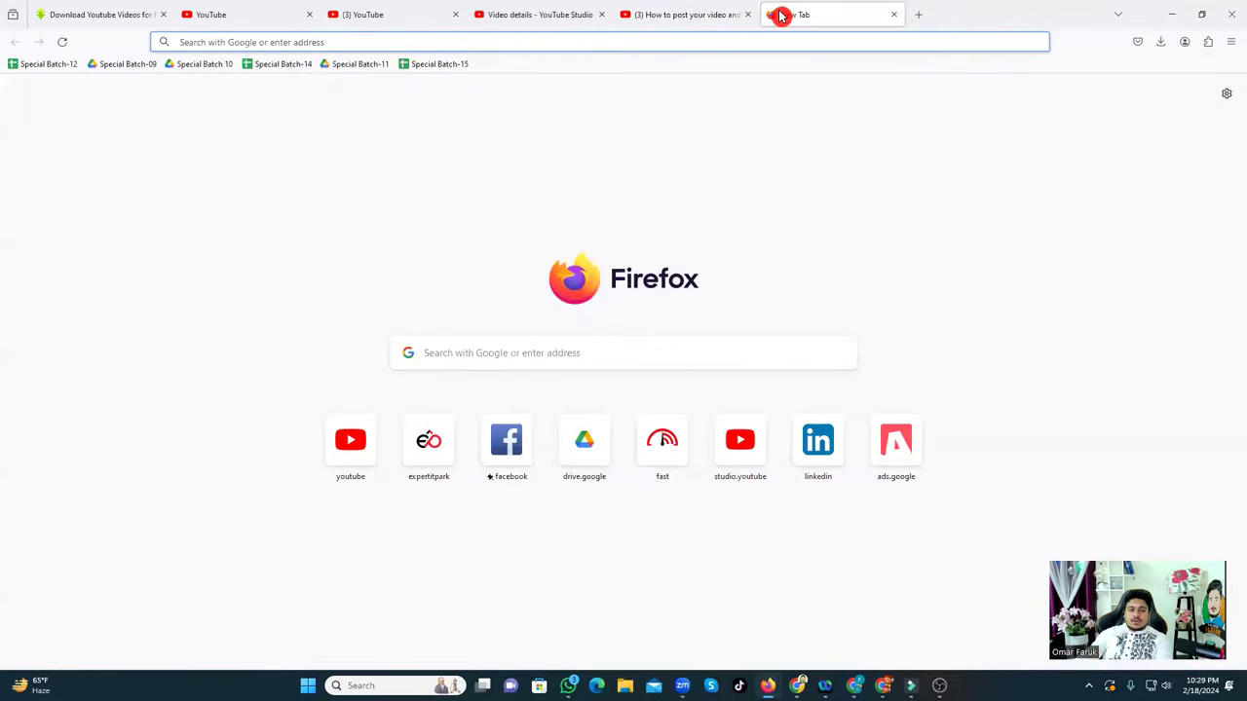
- Search Google for canva, go to the Canva website and dismiss the terms notice
text(canva)
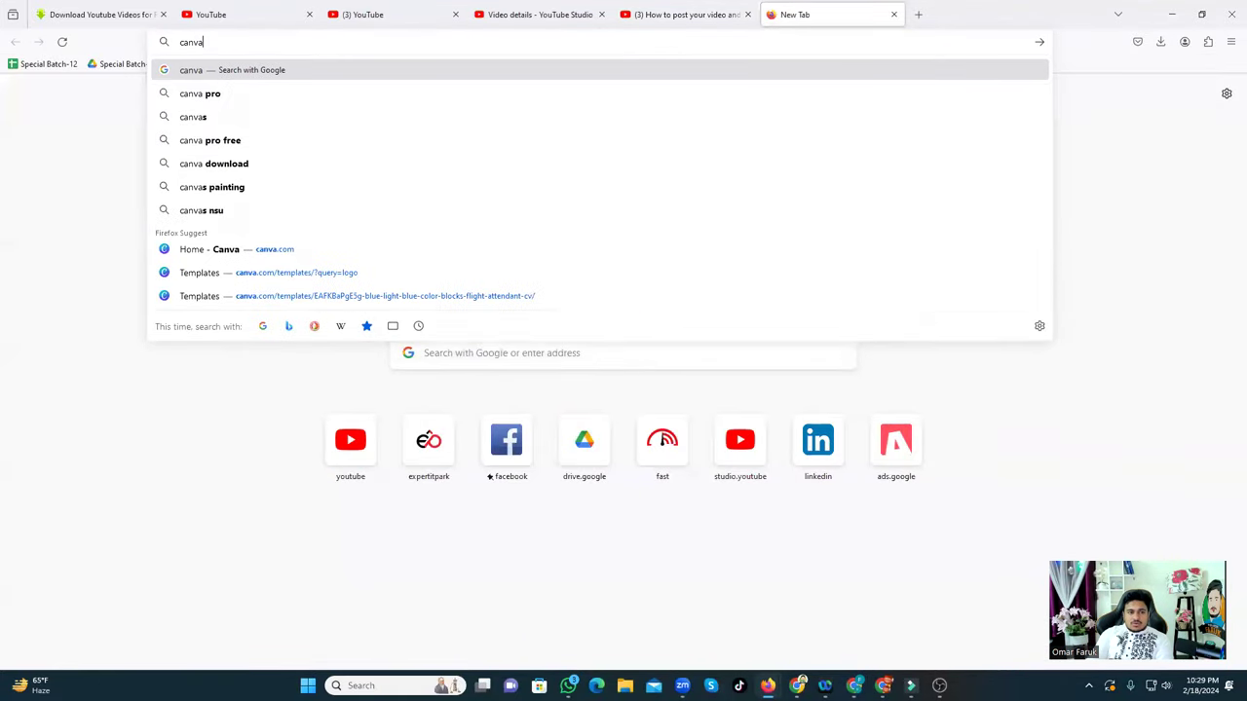
key(Return)
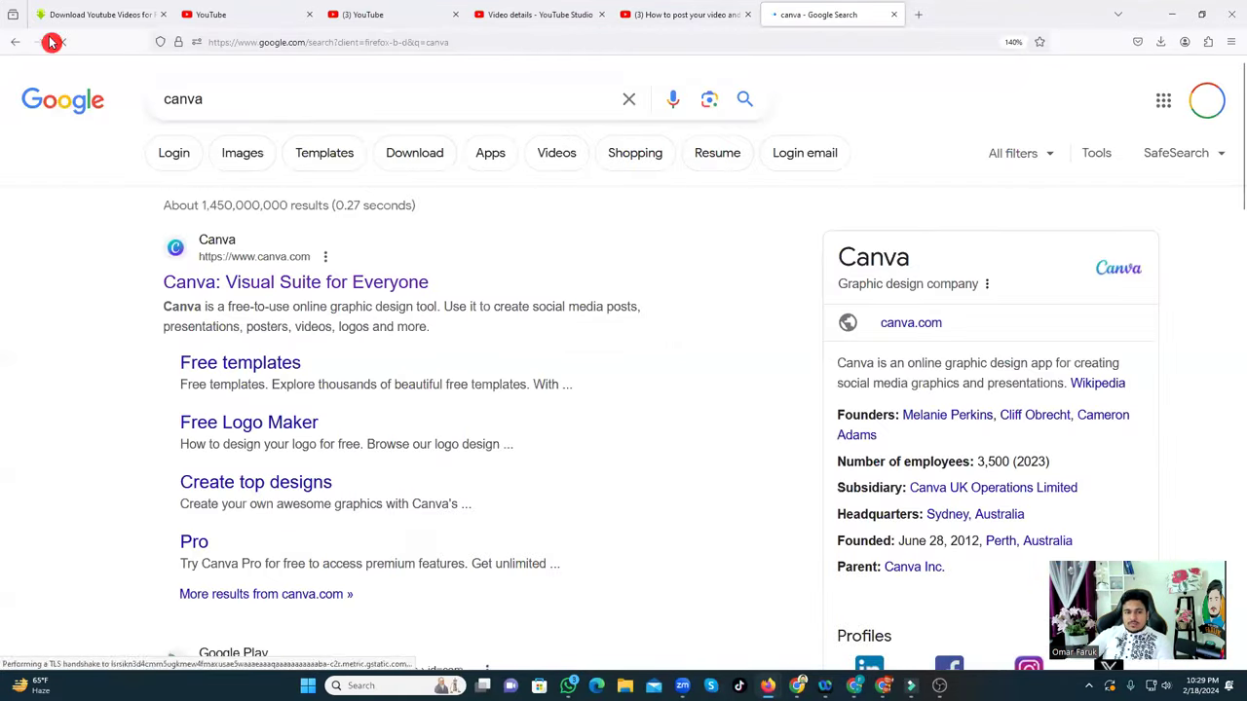
click(265, 284)
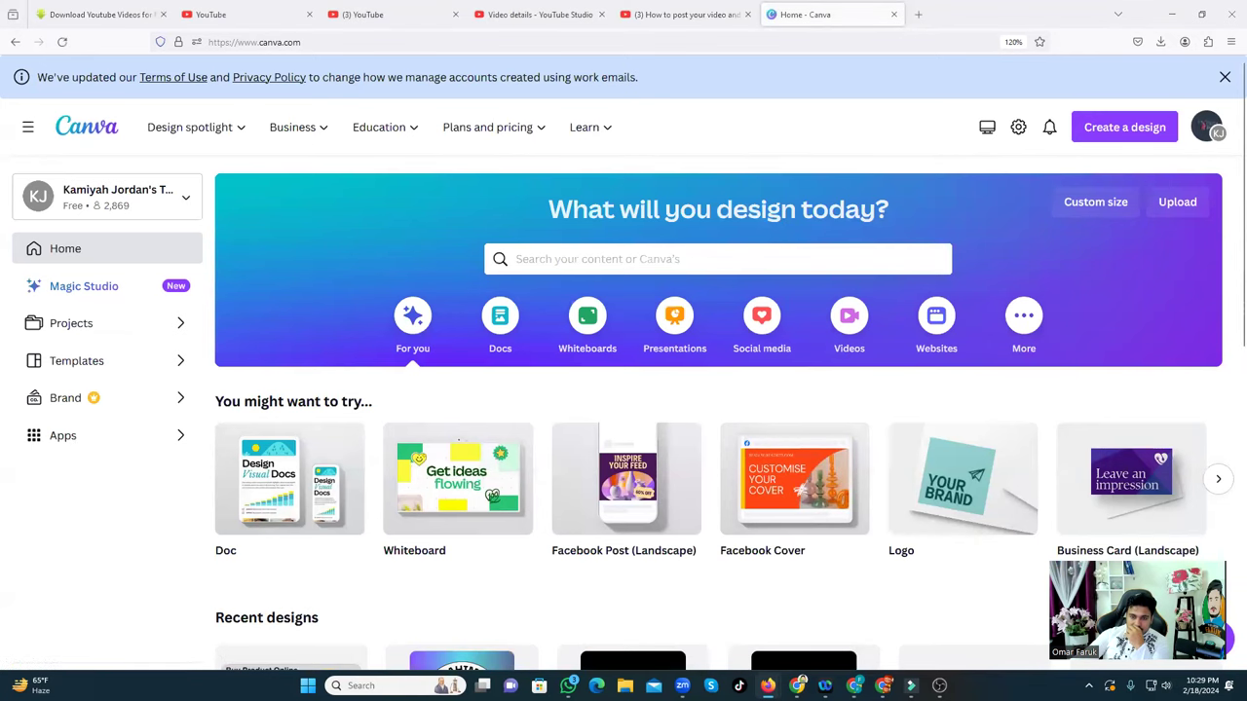
click(1223, 78)
- Browse Recent designs and open the Black and White Minimalist Fashion Store Logo
click(576, 210)
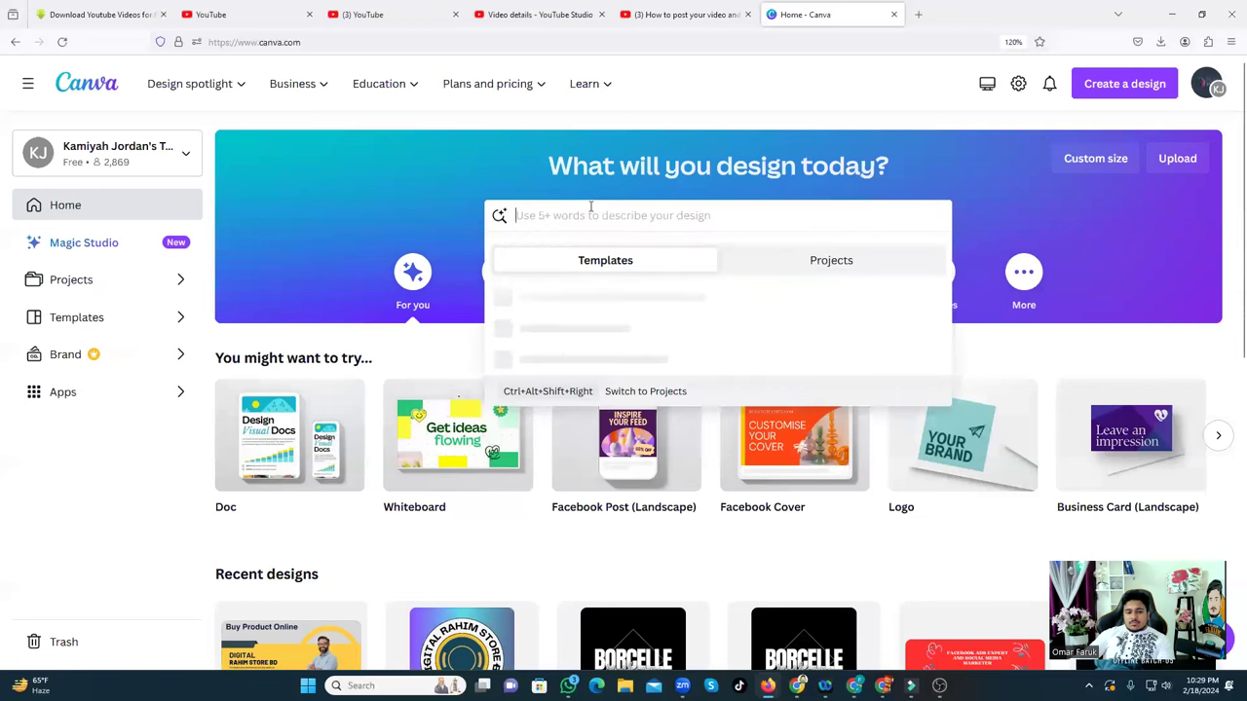
scroll(576, 498, down, 3)
scroll(437, 517, down, 1)
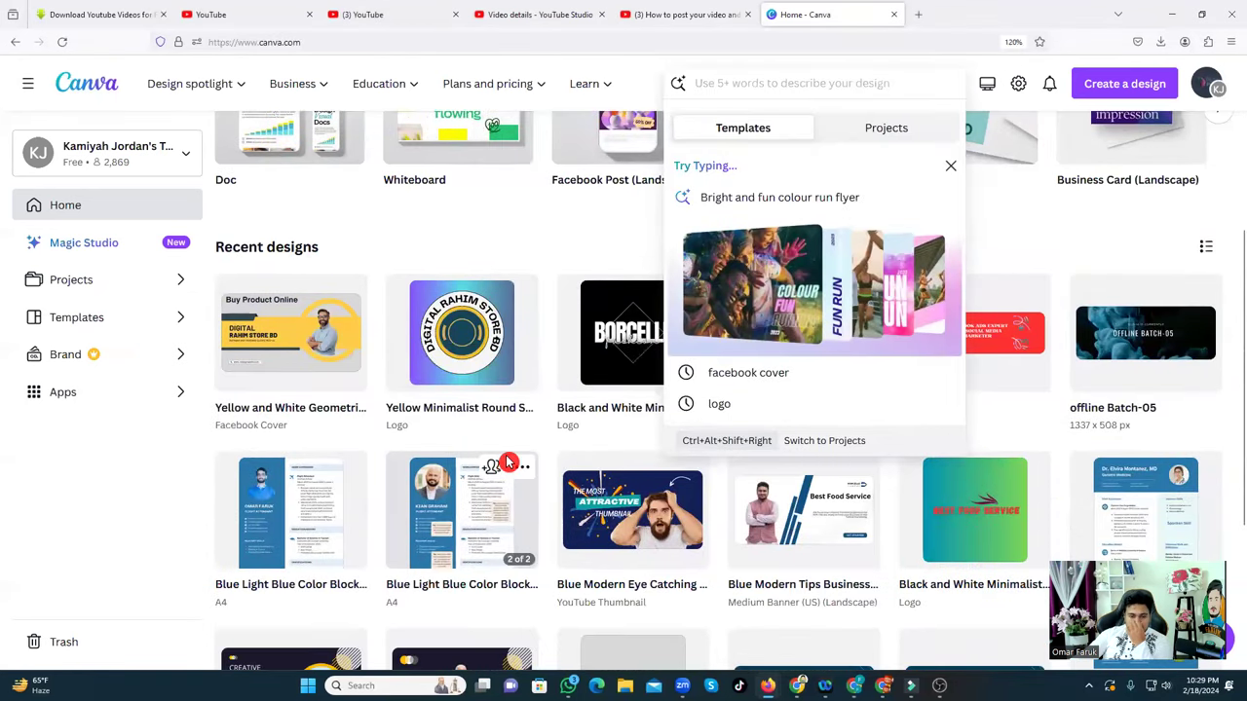
scroll(516, 466, down, 3)
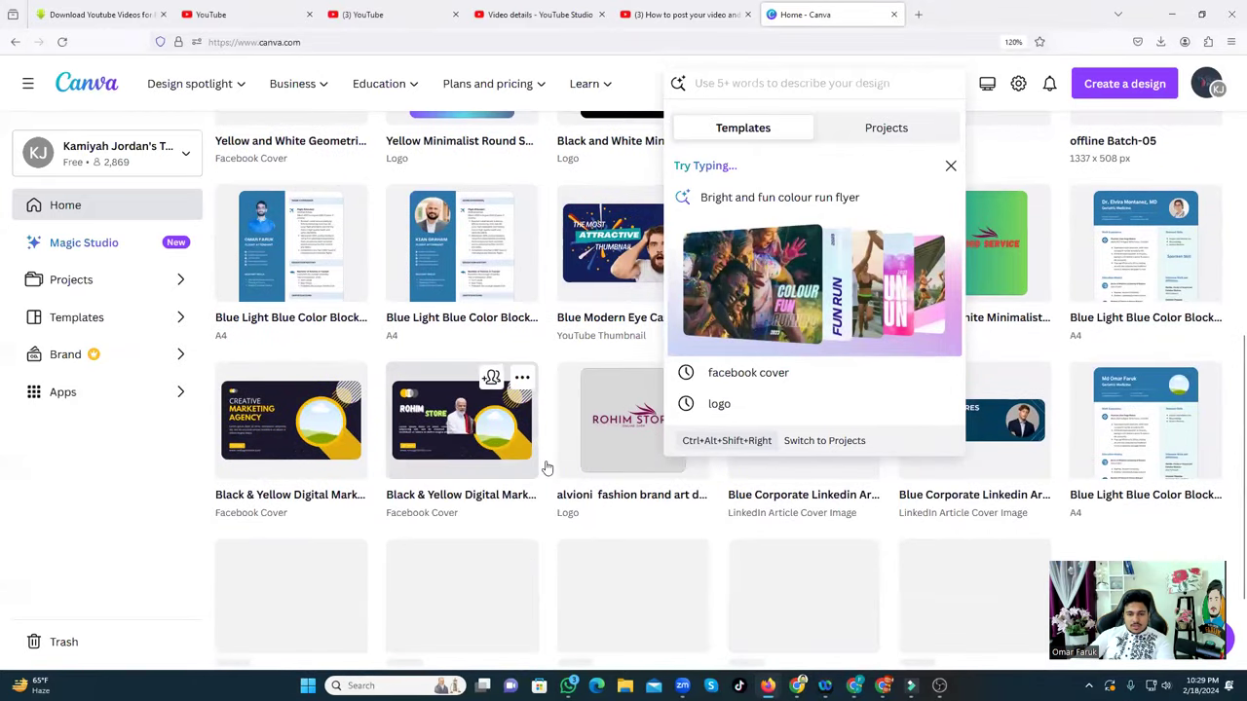
scroll(526, 466, up, 2)
scroll(660, 489, up, 3)
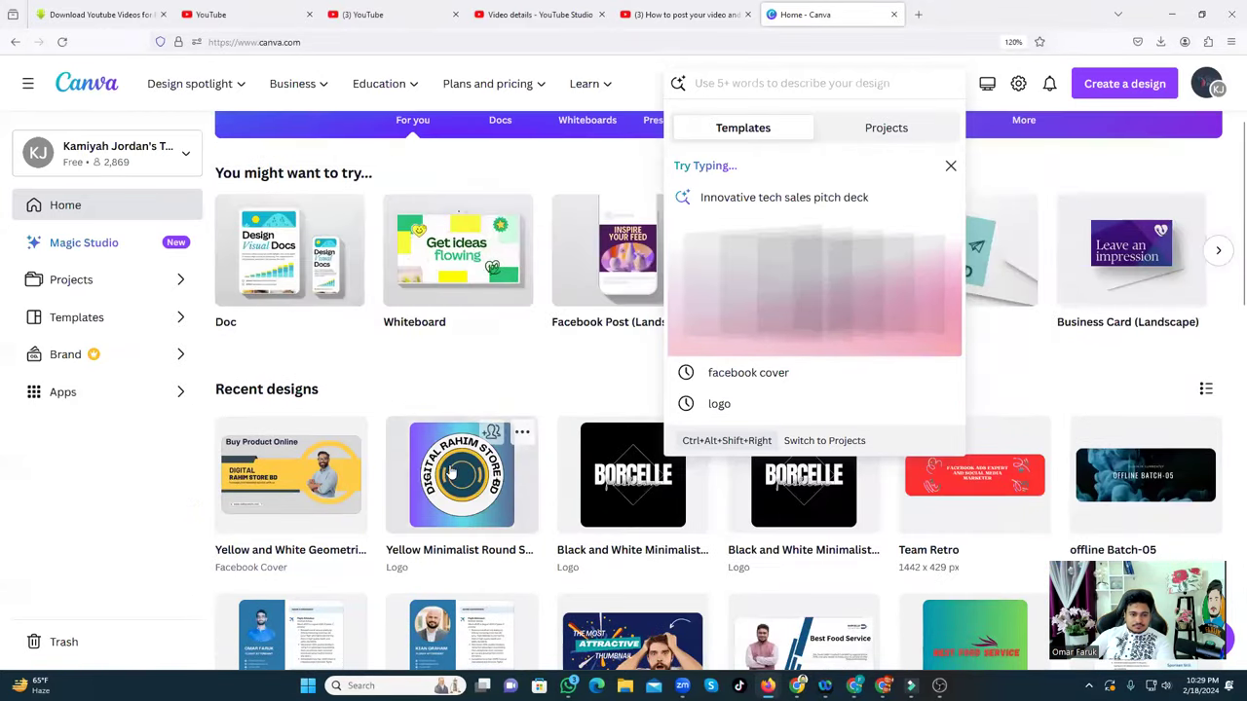
click(623, 492)
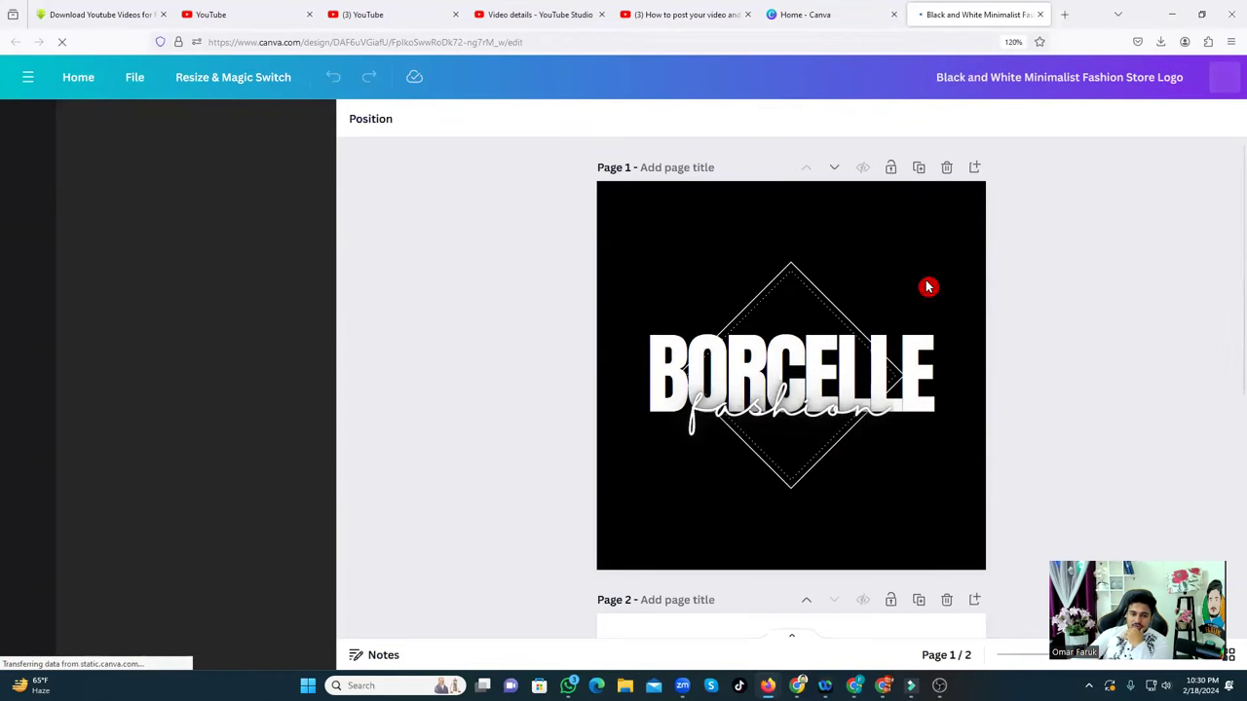
scroll(903, 562, down, 4)
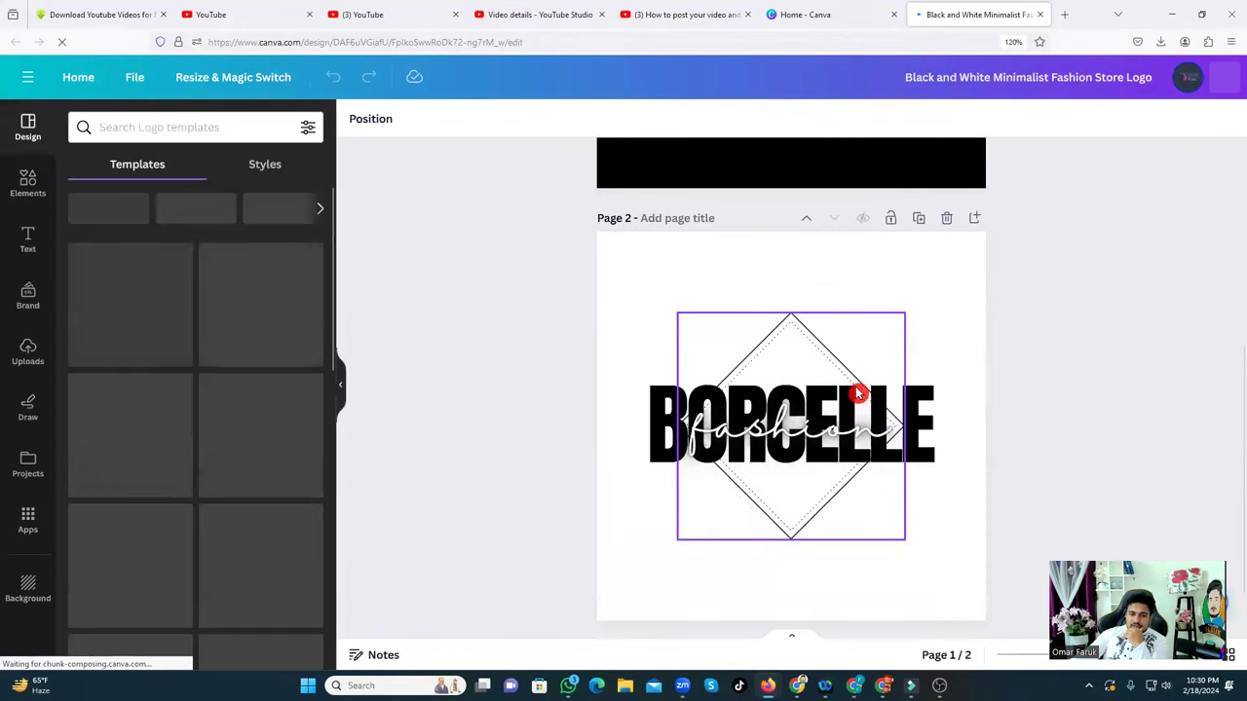
- Delete page 2 of the BORCELLE logo and download the single-page design as a PNG
click(946, 217)
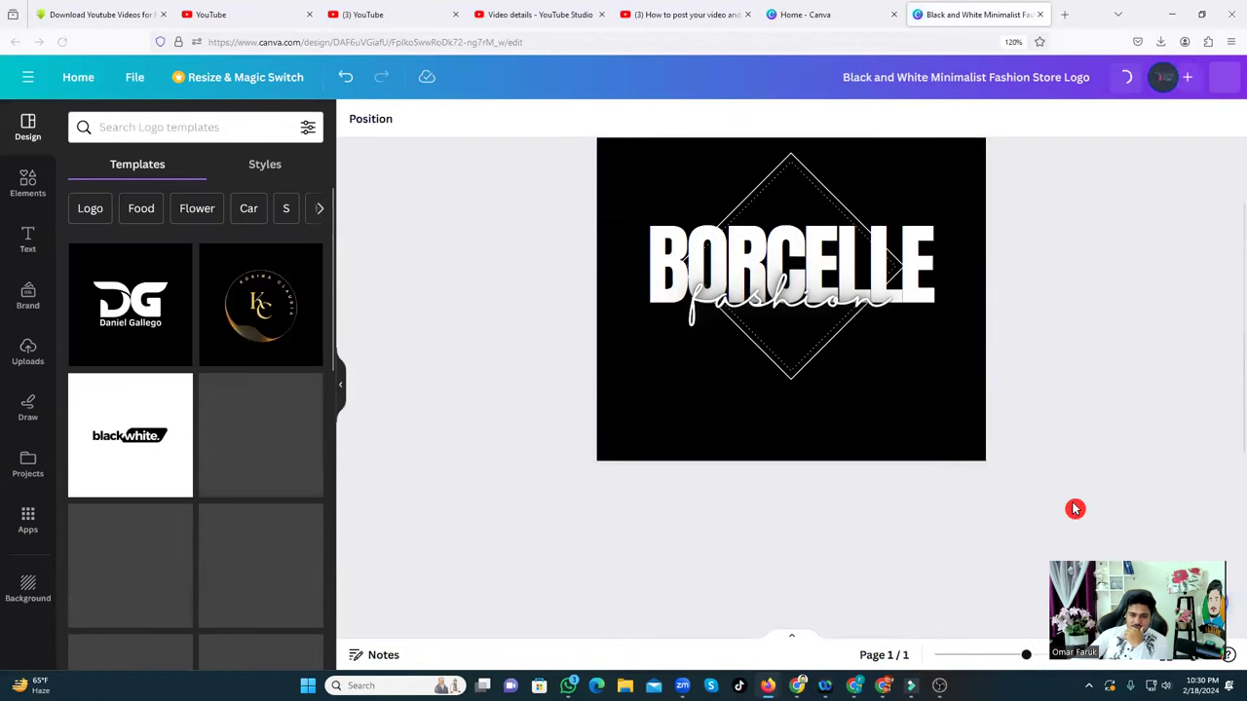
click(1194, 83)
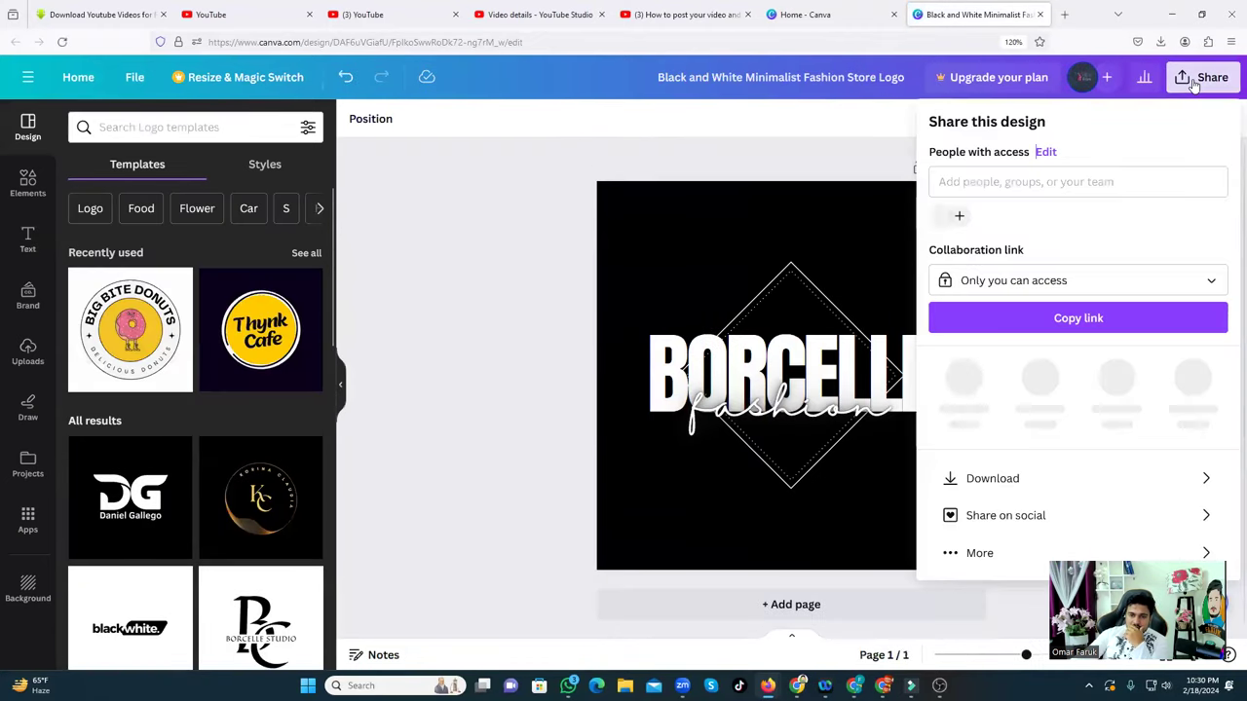
click(1009, 477)
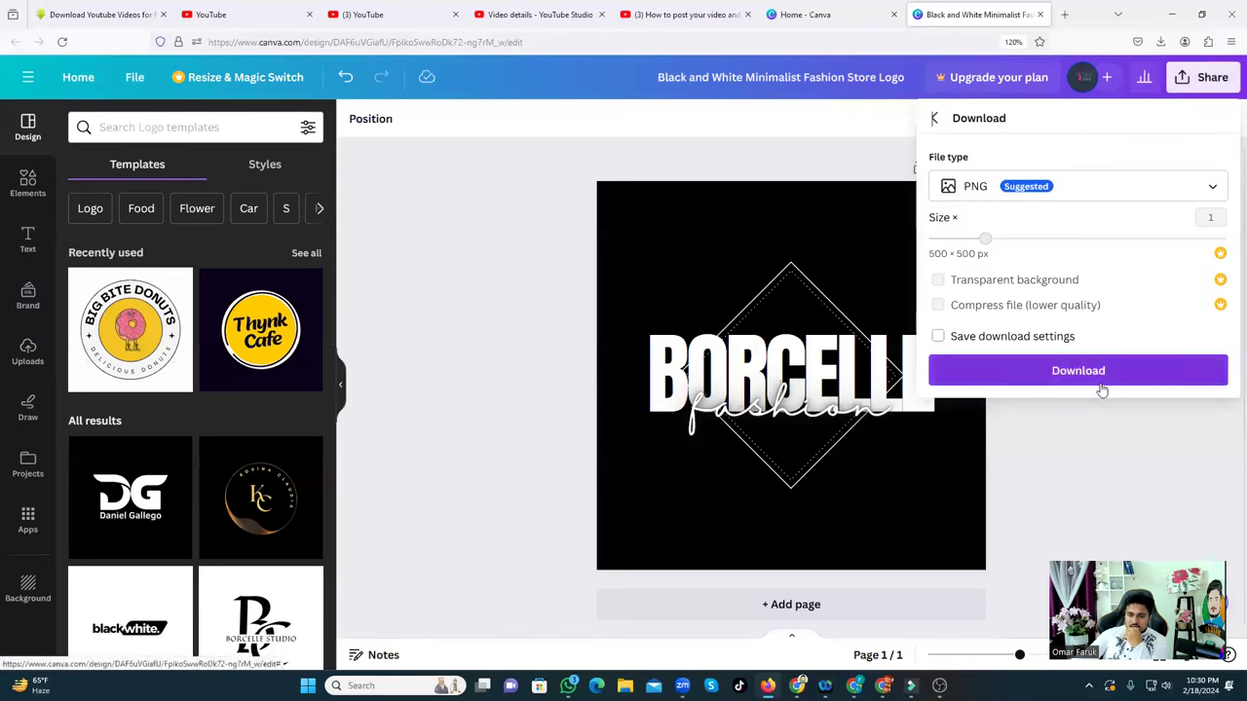
click(1093, 375)
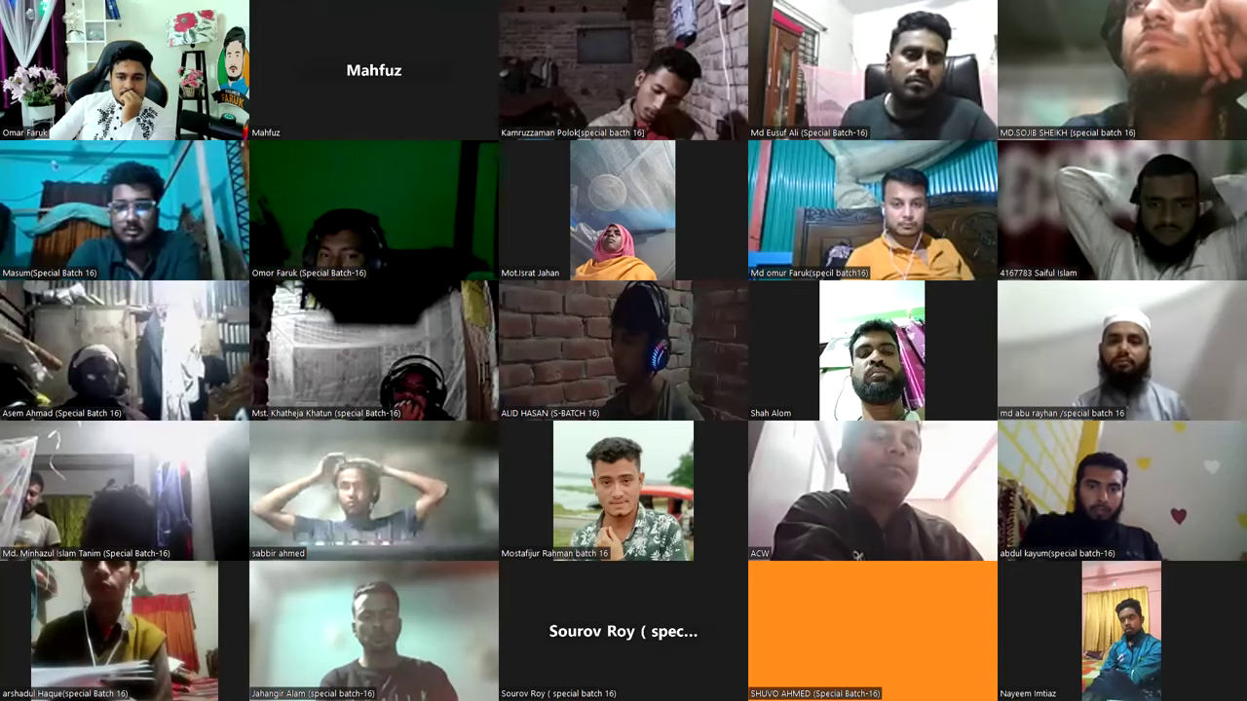
- Show the next page of participants in the Zoom gallery
key(Page_Down)
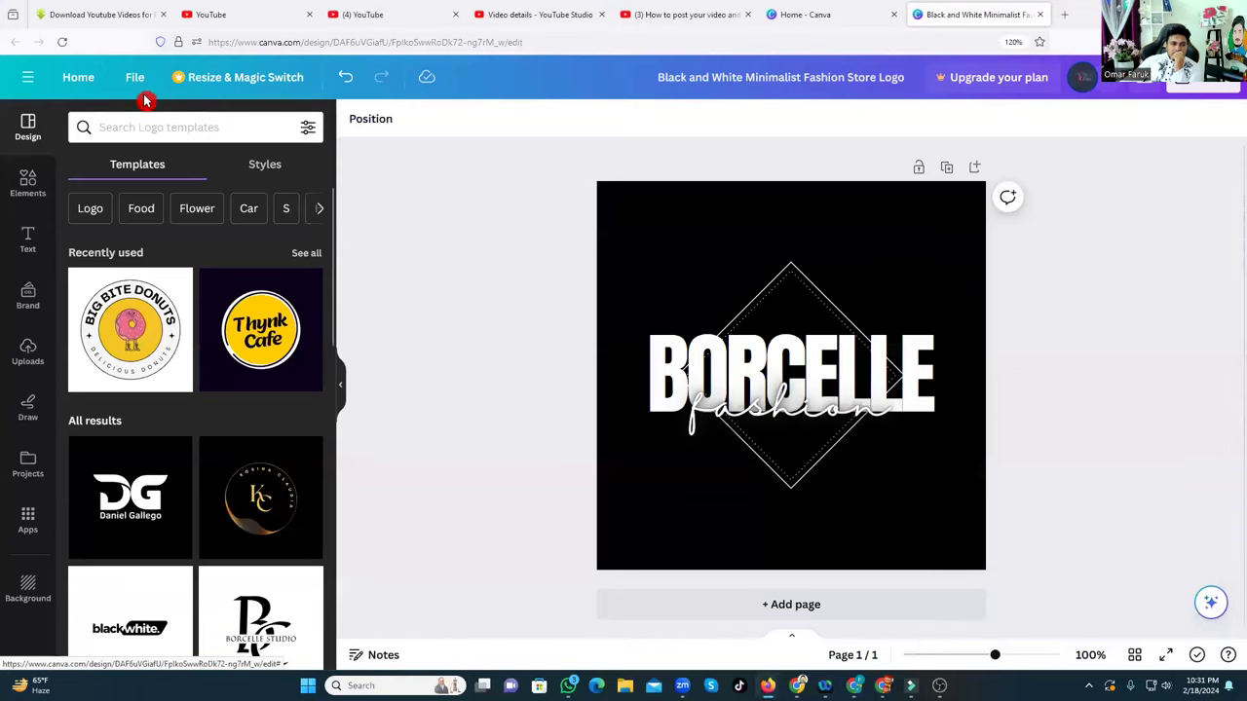
- Go back from the logo editor to the Canva home page
click(70, 78)
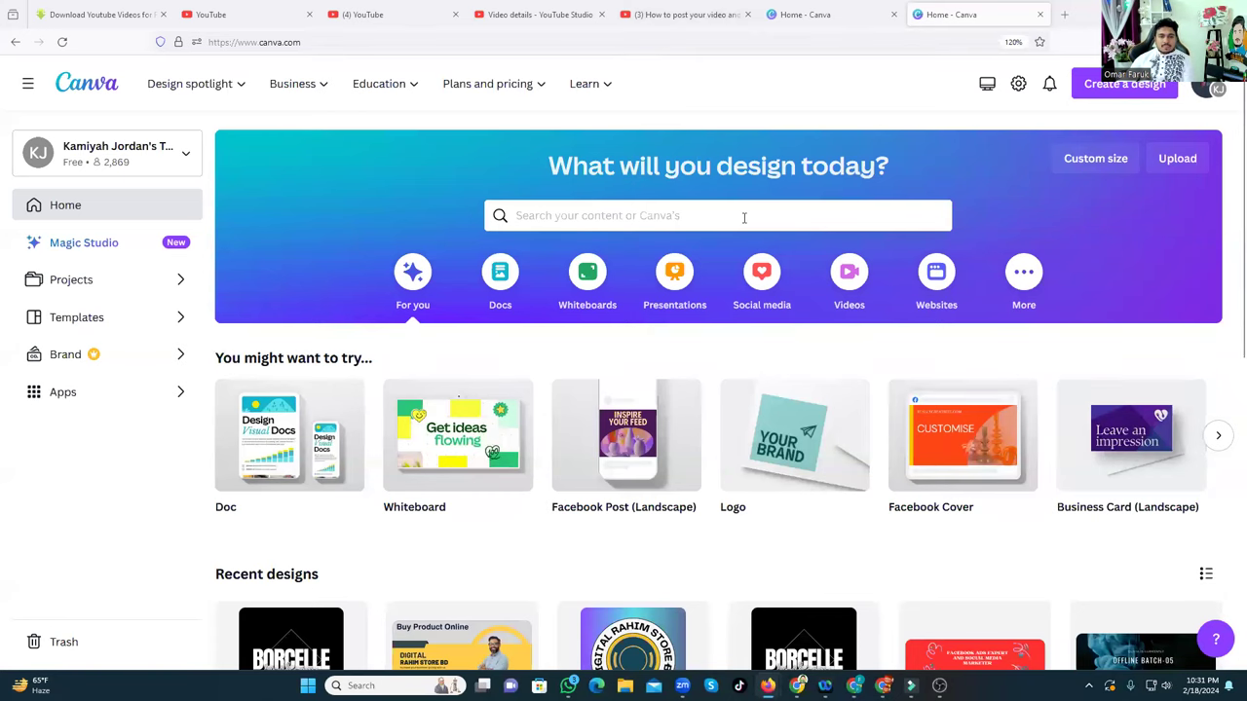
- Open a new Firefox tab
click(1065, 13)
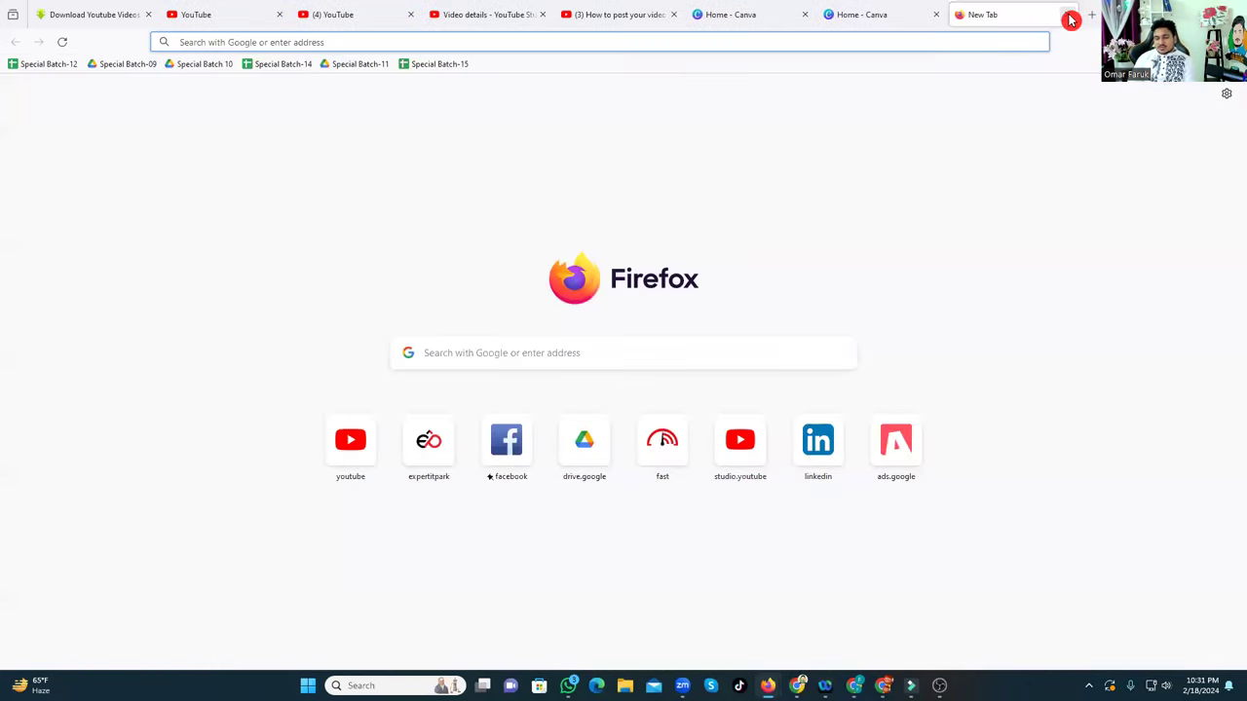
- Search Google for 'bingo tingo' and open the BingoTingo site from the results
text(bing)
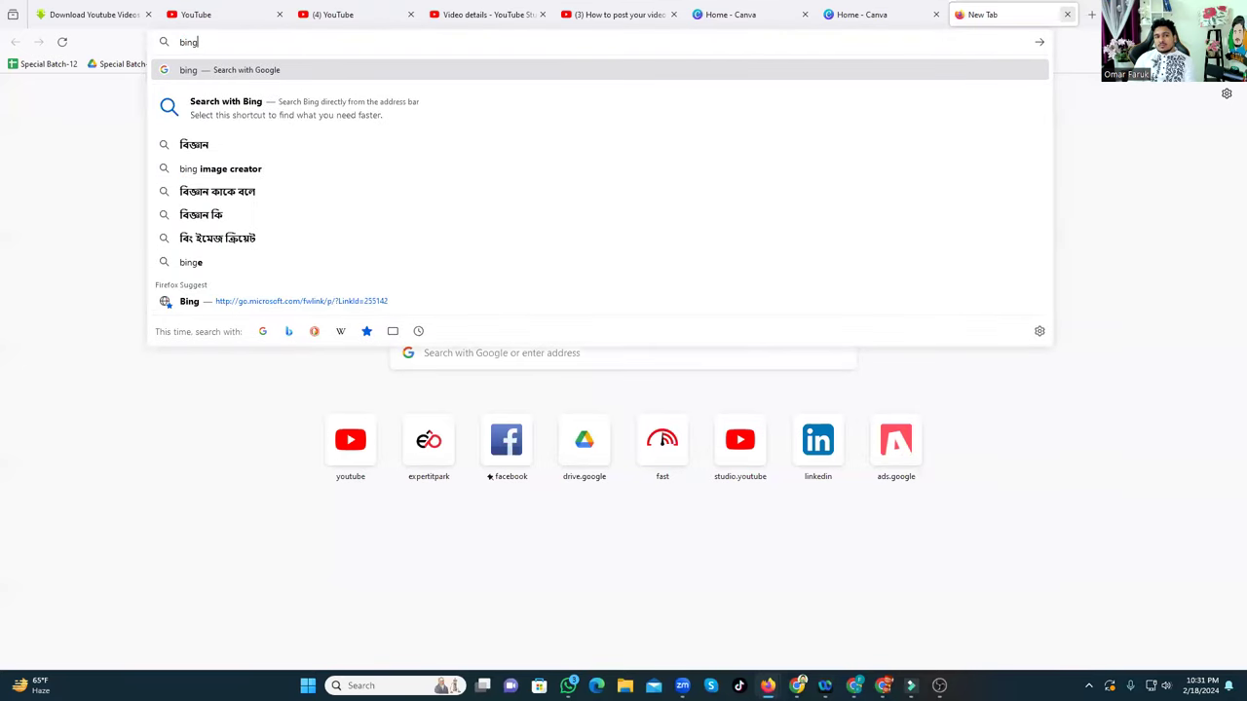
text(ot)
key(BackSpace)
text(tingo)
key(Return)
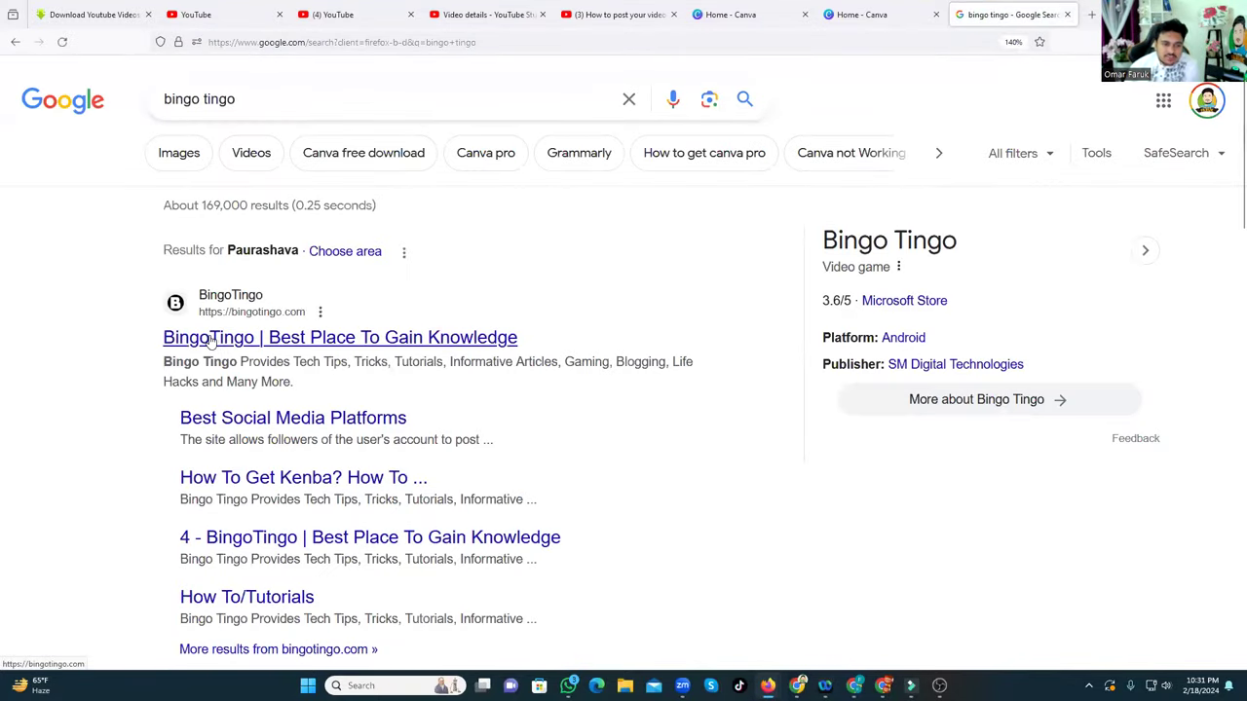
scroll(423, 381, down, 3)
scroll(425, 385, up, 1)
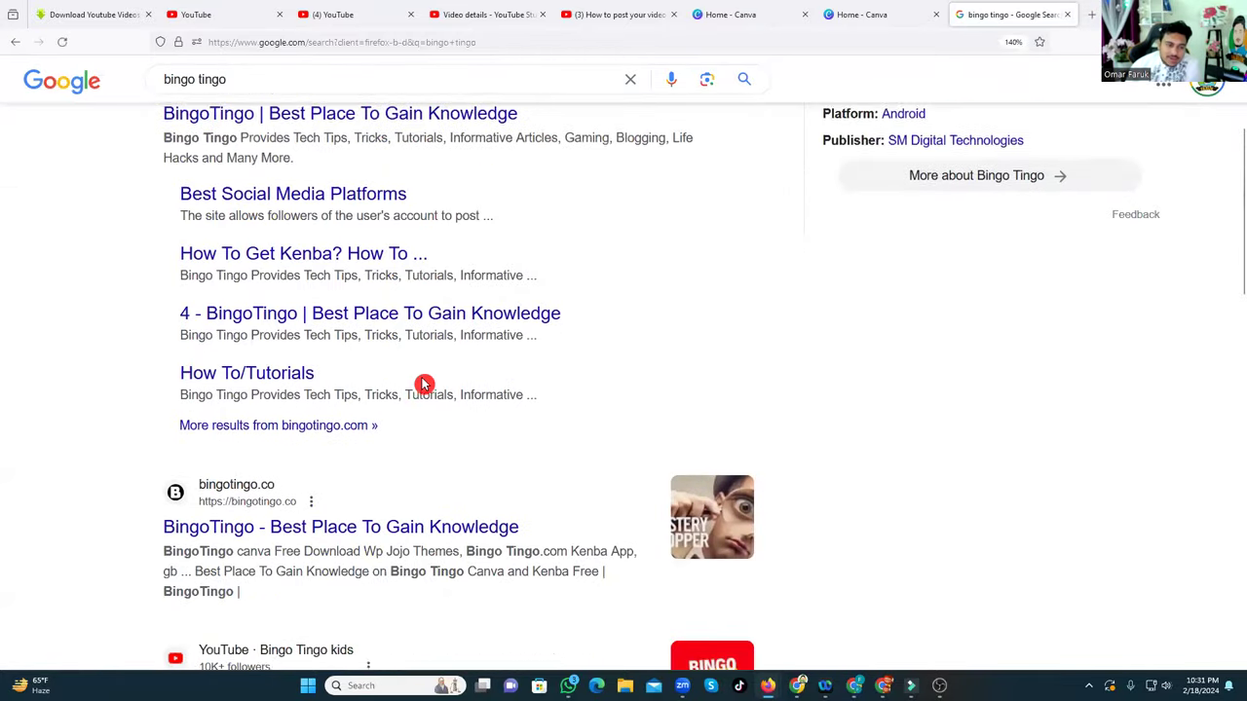
scroll(419, 380, up, 3)
click(218, 341)
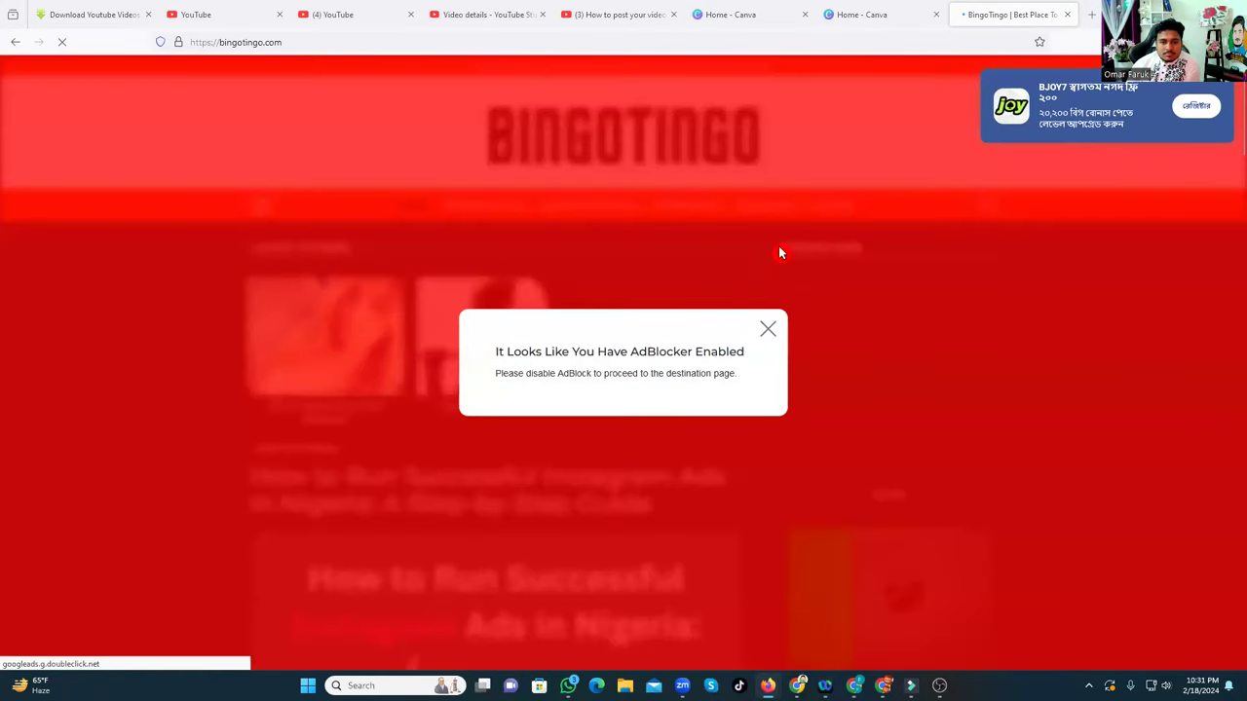
- Dismiss the ad popup and AdBlocker warning on BingoTingo and scroll down the page
click(1224, 83)
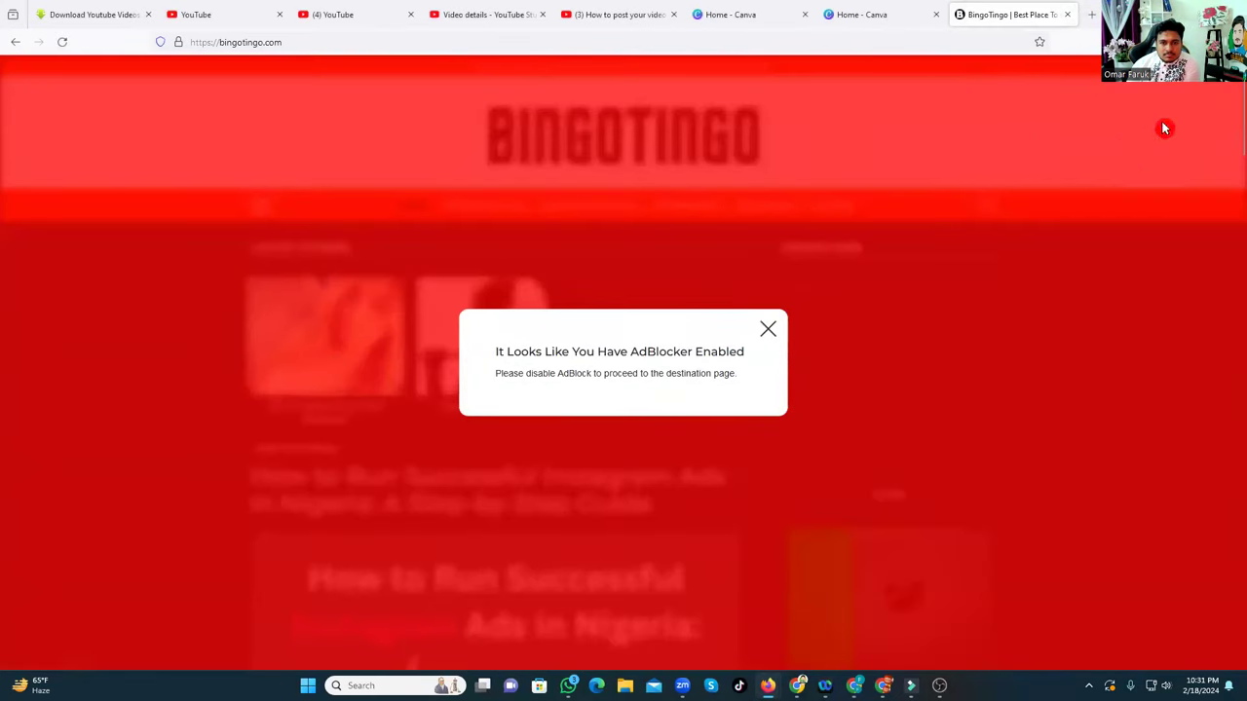
click(767, 331)
scroll(621, 350, down, 3)
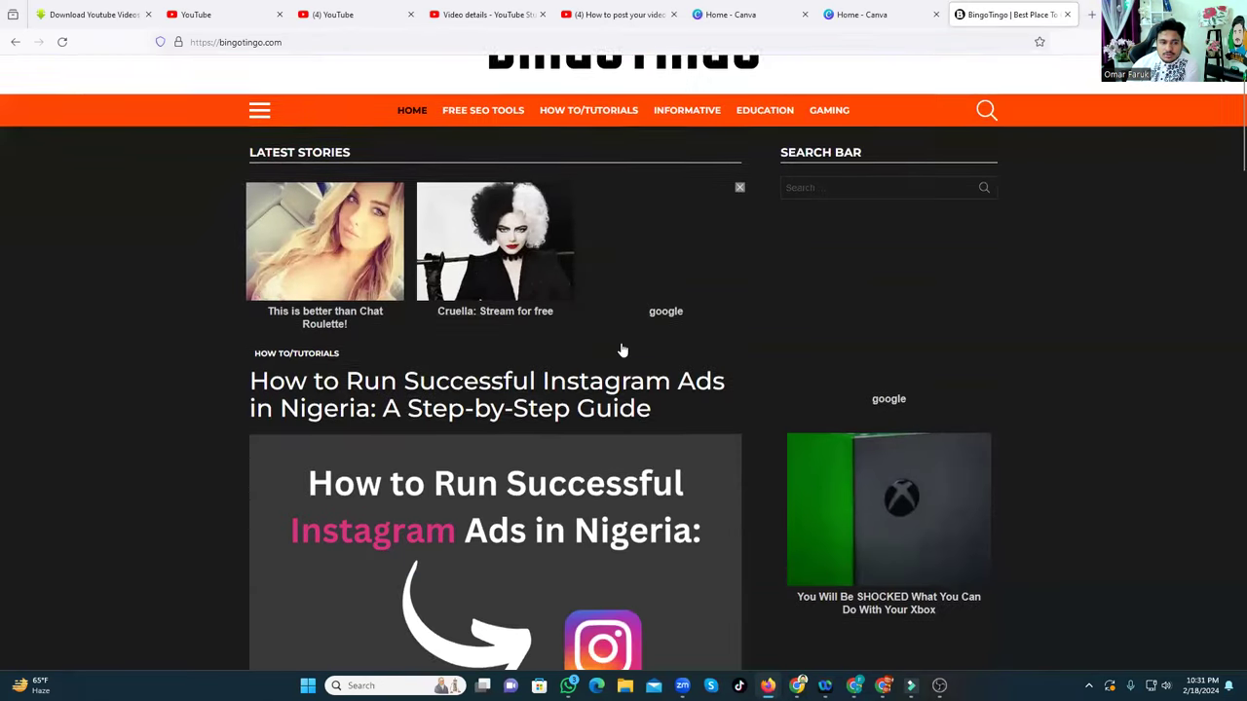
scroll(371, 279, down, 5)
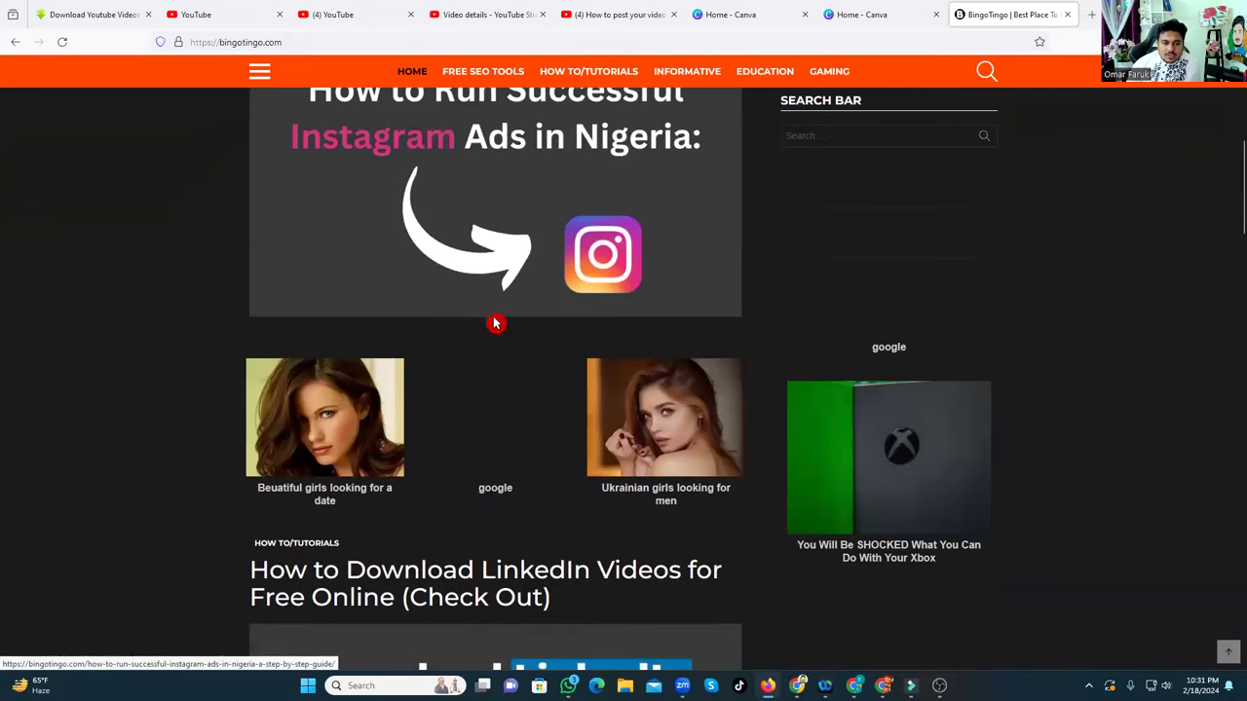
scroll(361, 357, down, 3)
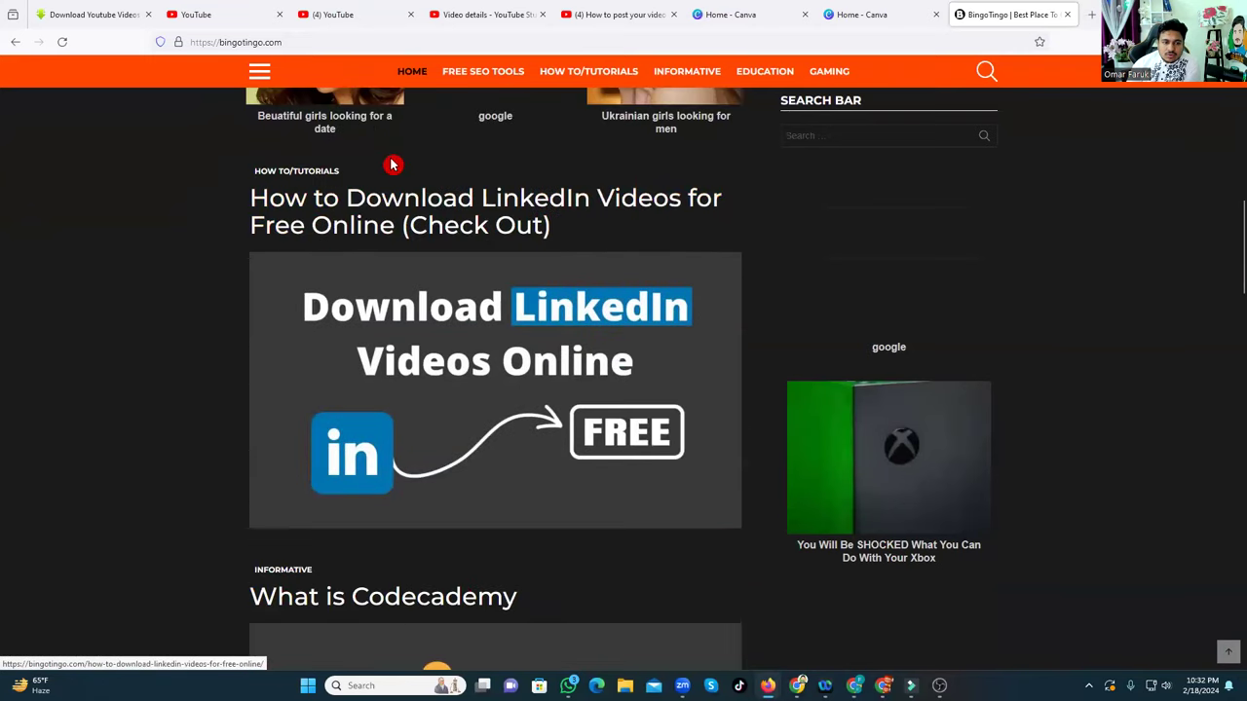
scroll(373, 322, down, 10)
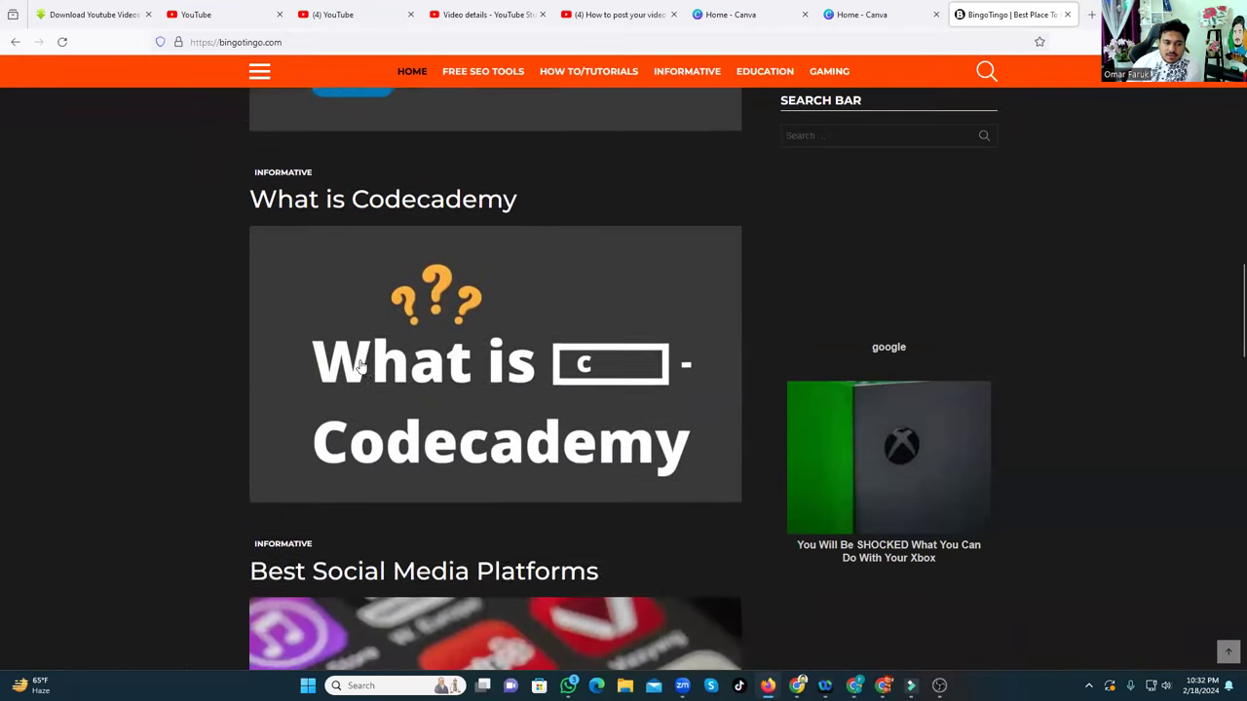
scroll(429, 416, down, 10)
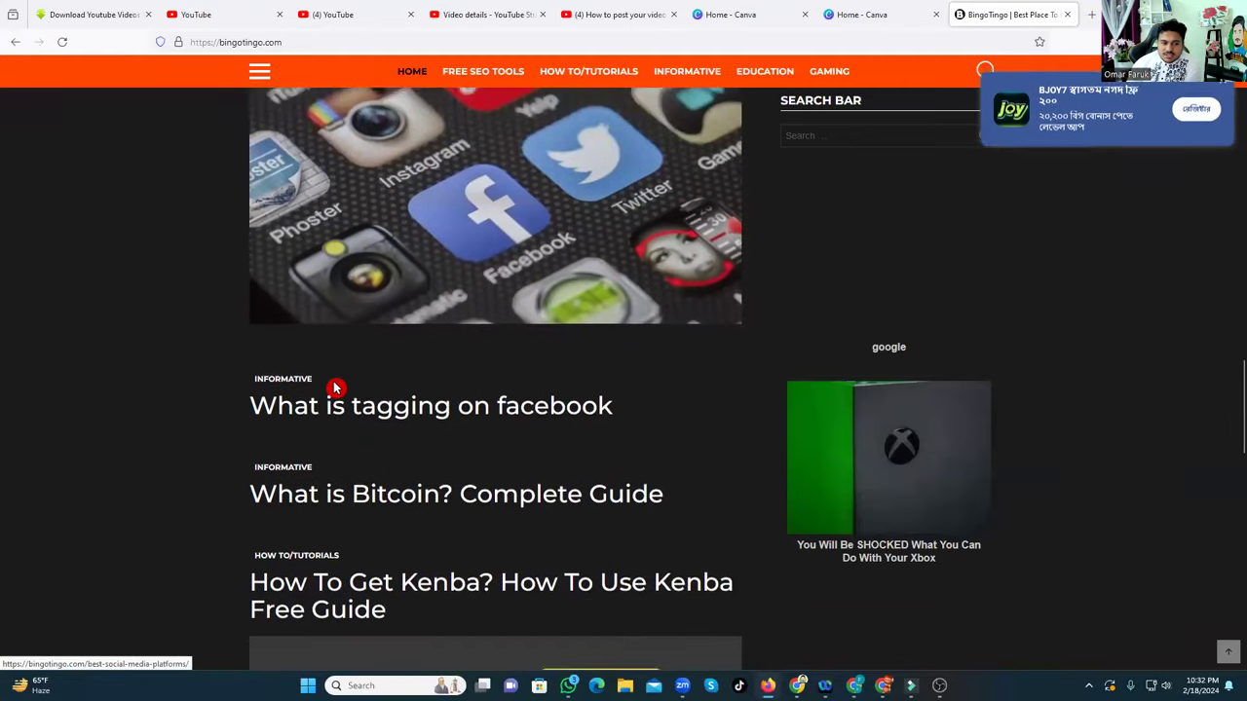
scroll(381, 492, down, 1)
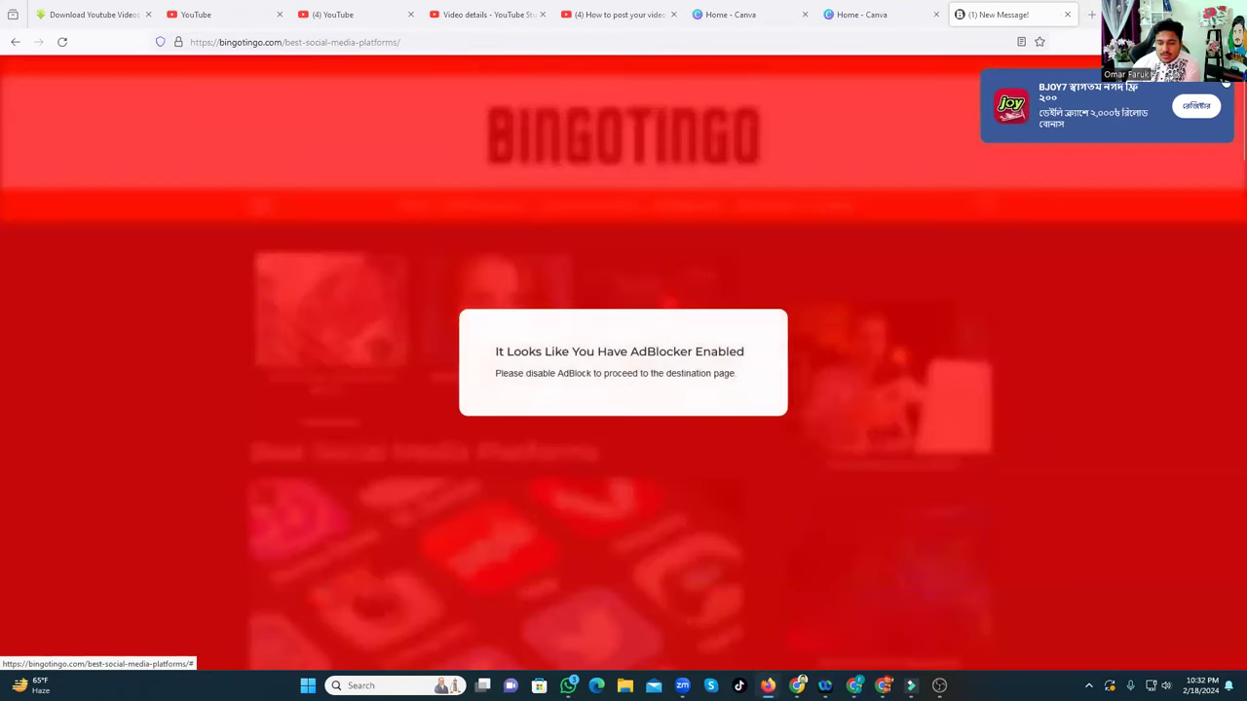
click(1226, 83)
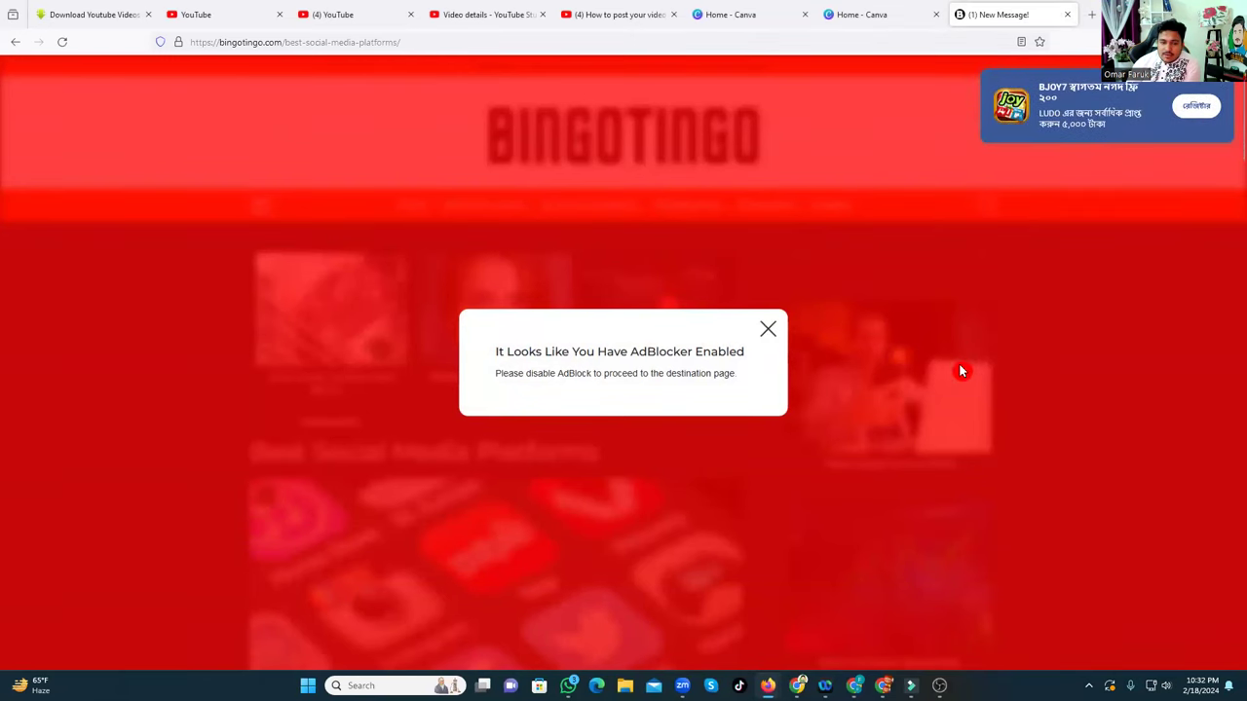
click(768, 330)
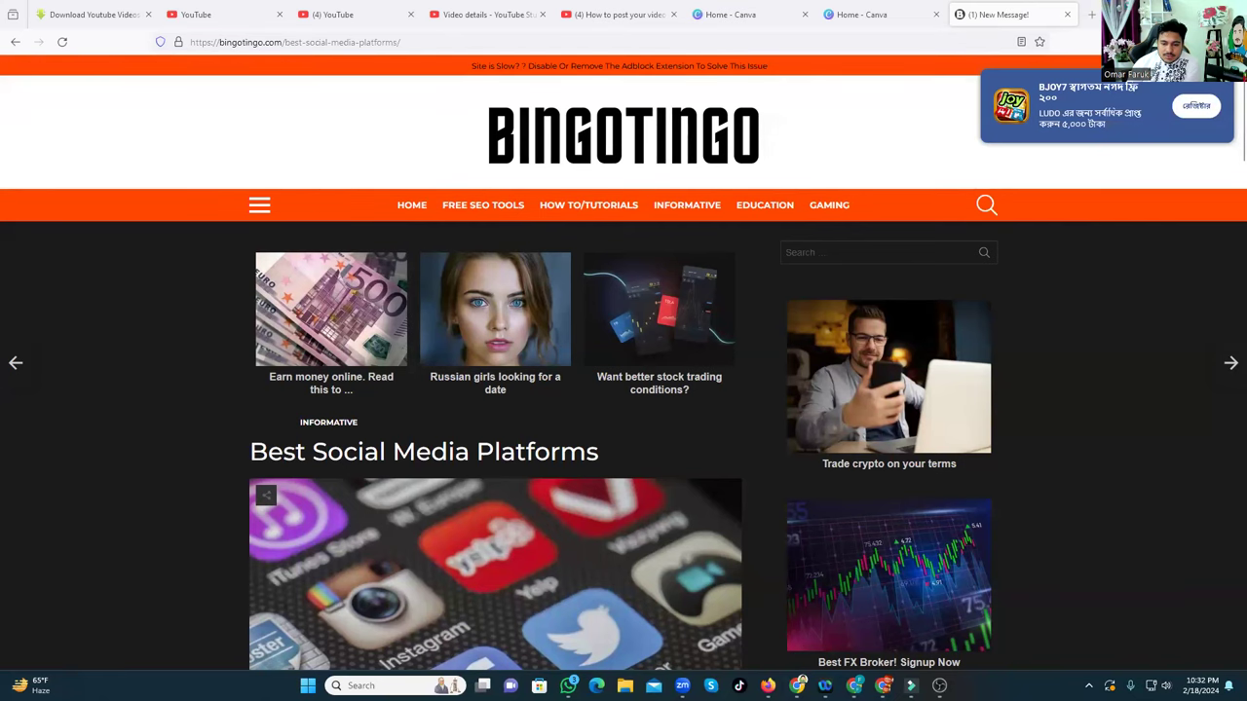
- Close the ad popup again and scroll to the Free Guide until its countdown finishes
scroll(554, 456, down, 8)
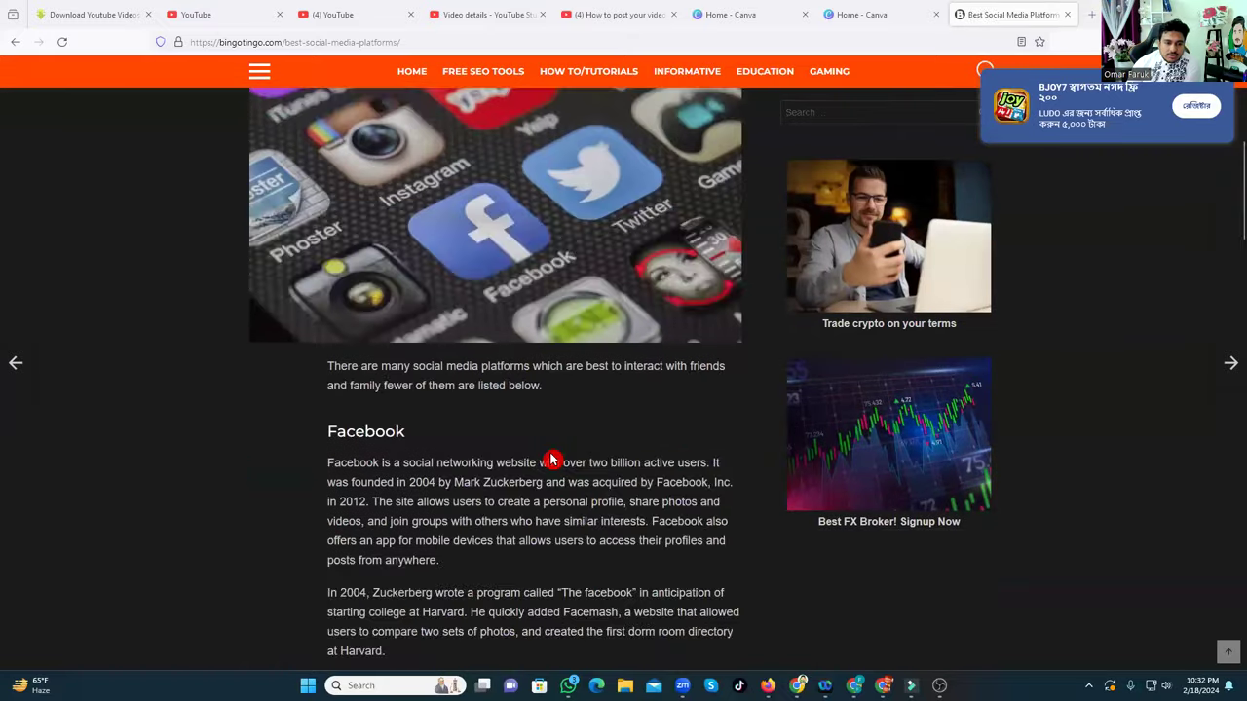
click(1226, 86)
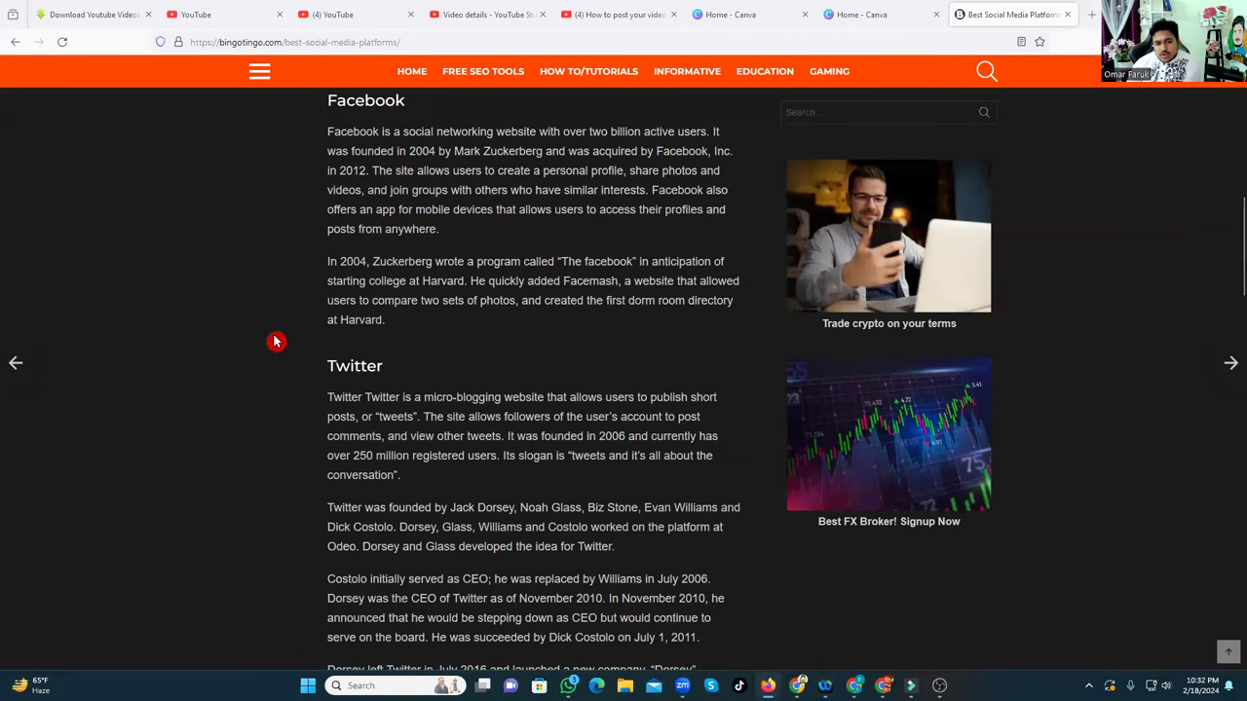
scroll(439, 459, up, 2)
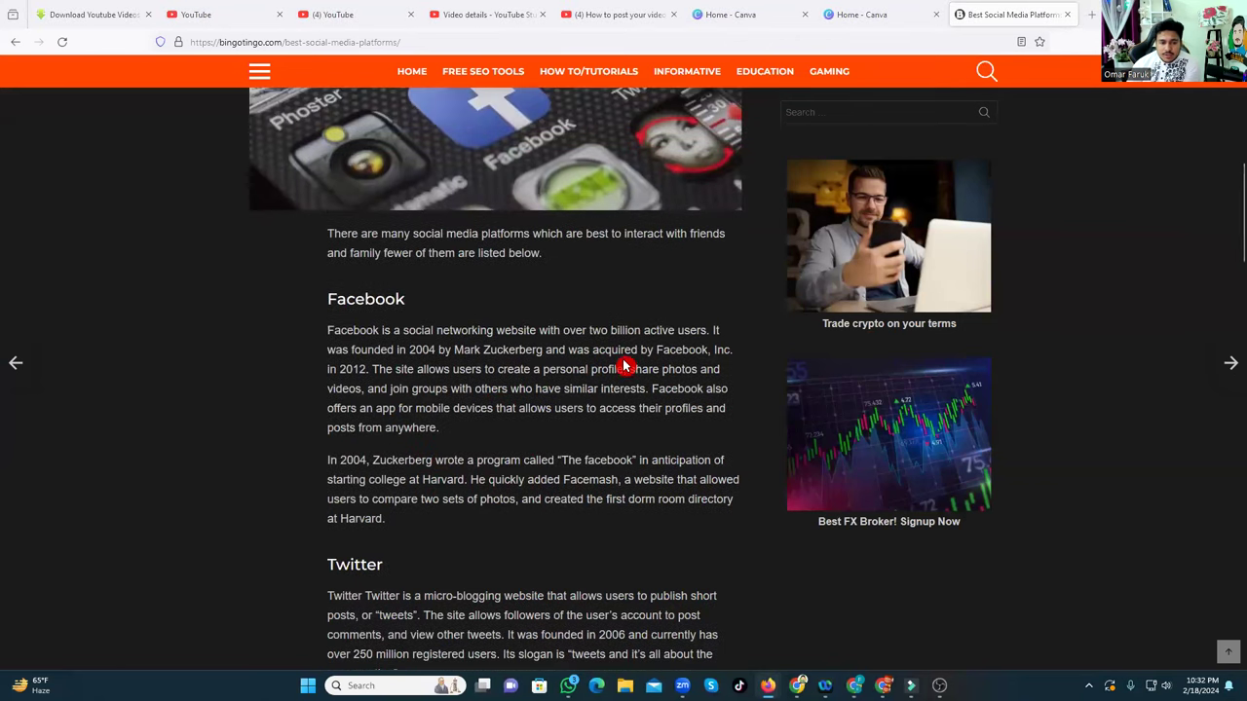
scroll(515, 449, down, 7)
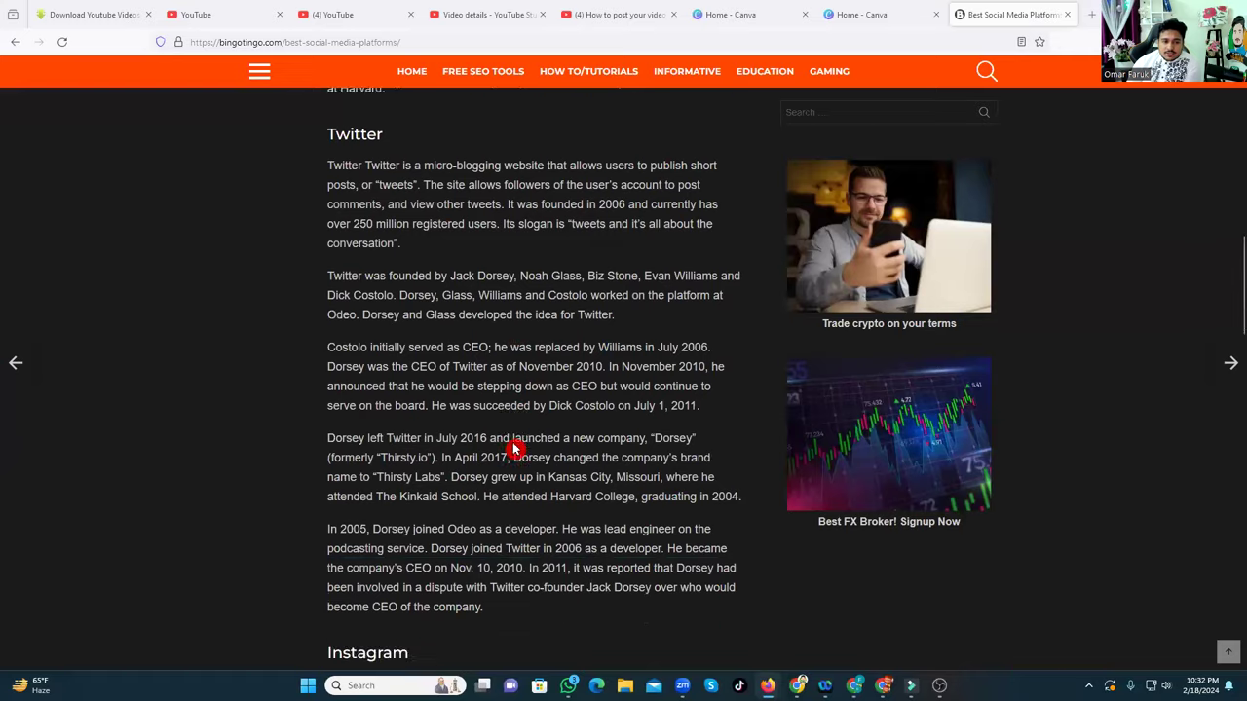
scroll(523, 401, down, 8)
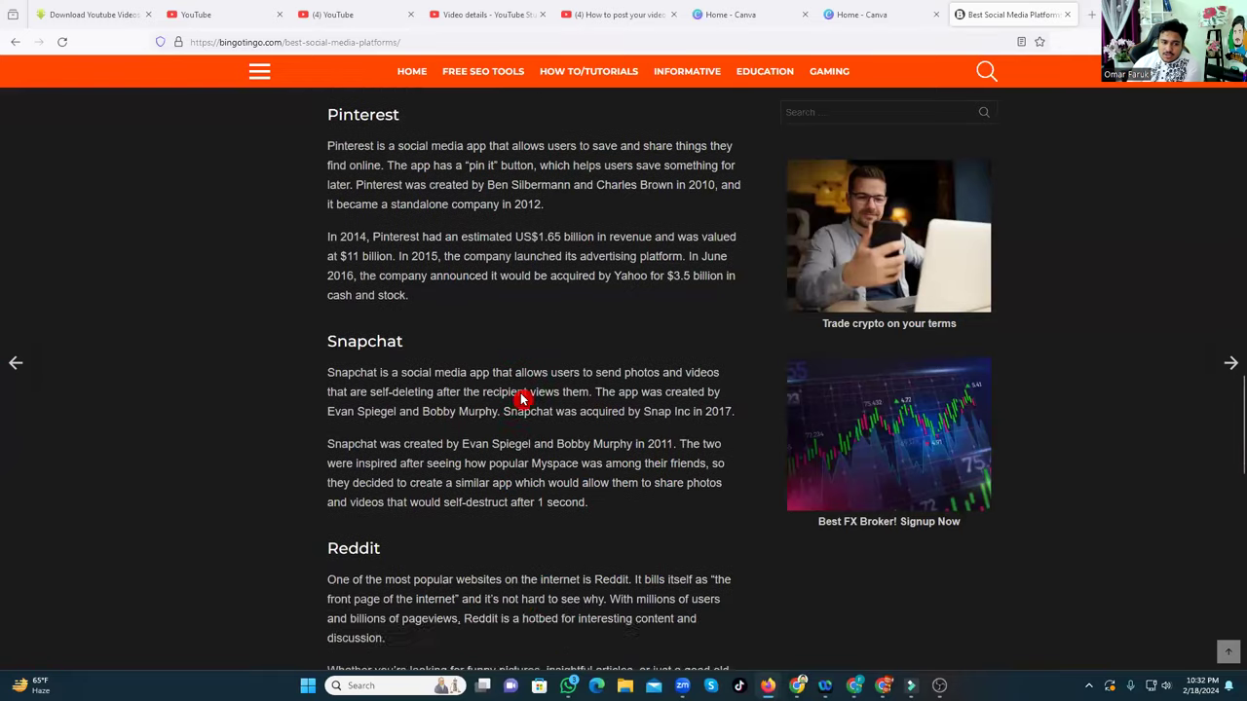
scroll(524, 401, down, 3)
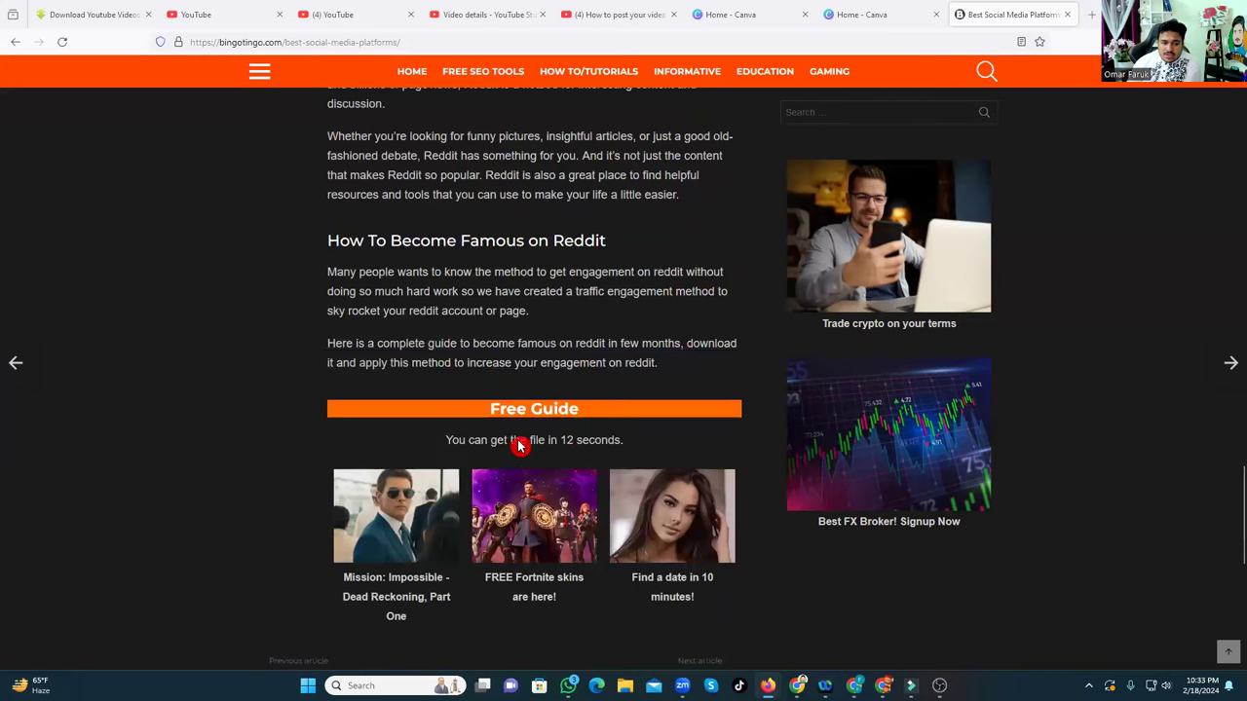
right_click(596, 442)
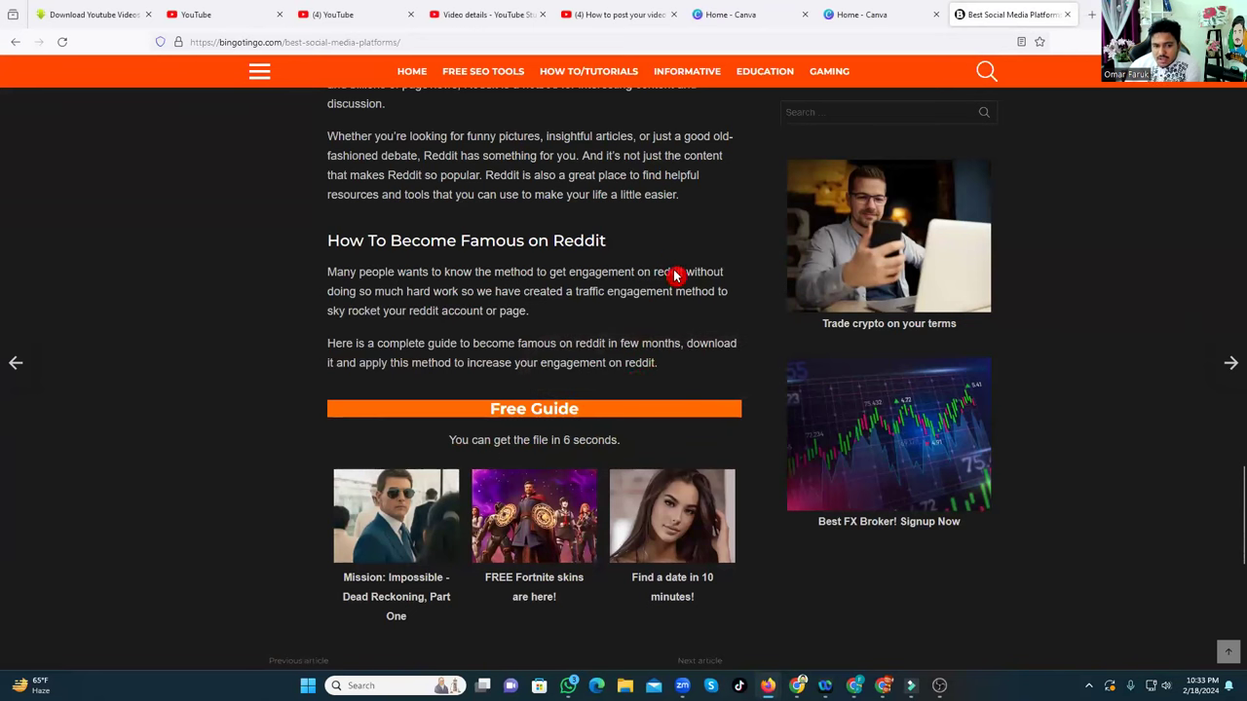
scroll(565, 448, up, 3)
scroll(565, 454, down, 2)
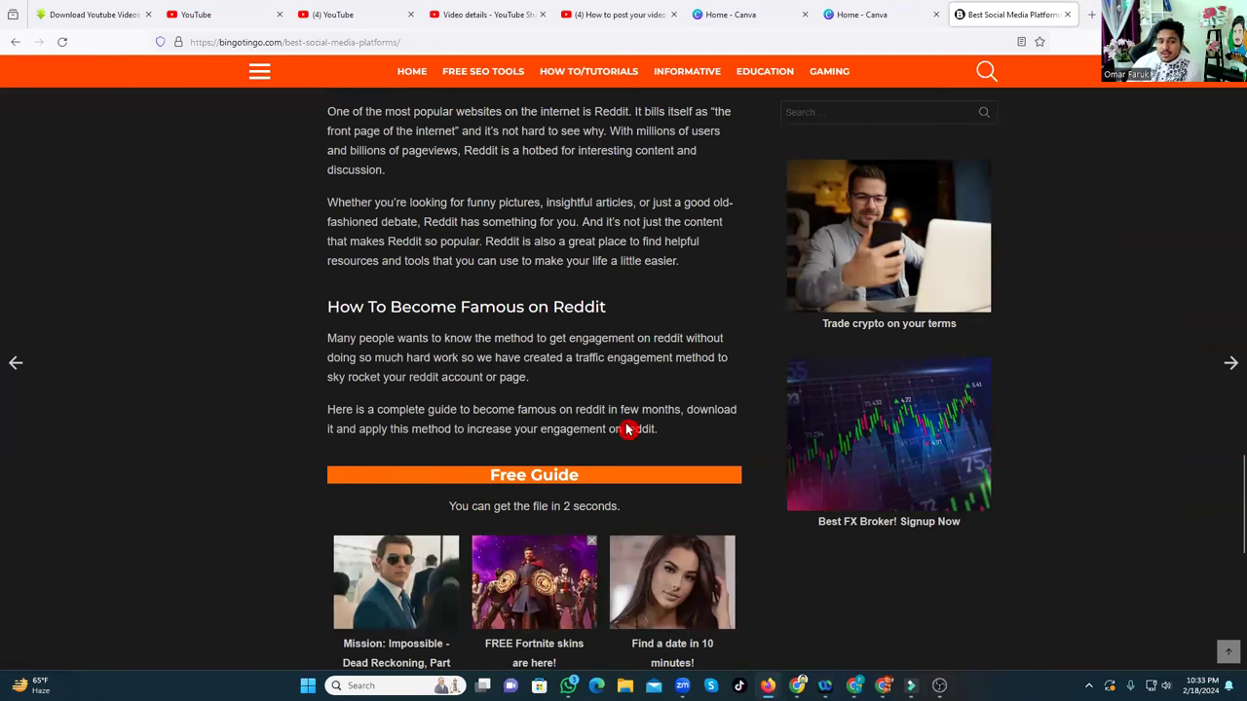
scroll(576, 475, down, 1)
scroll(490, 577, up, 1)
scroll(468, 474, down, 2)
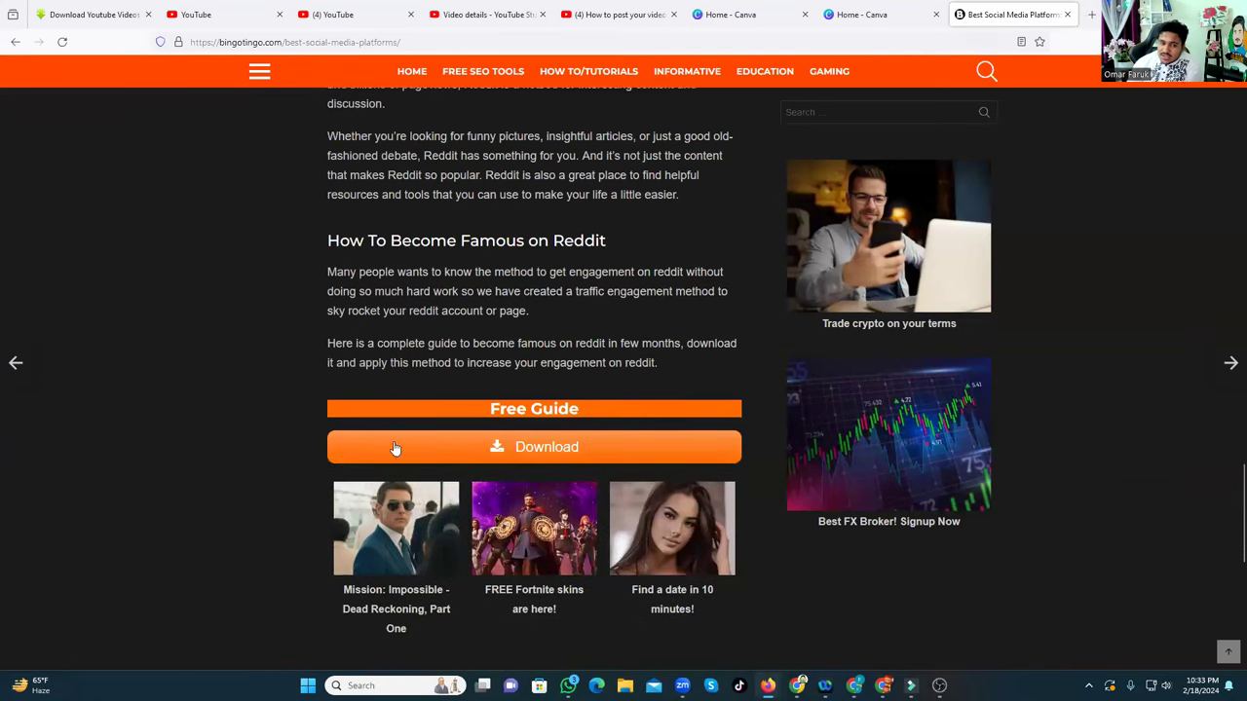
- Open the Free Guide link page, screenshot its three links boxed in red, then follow GET HERE
click(527, 451)
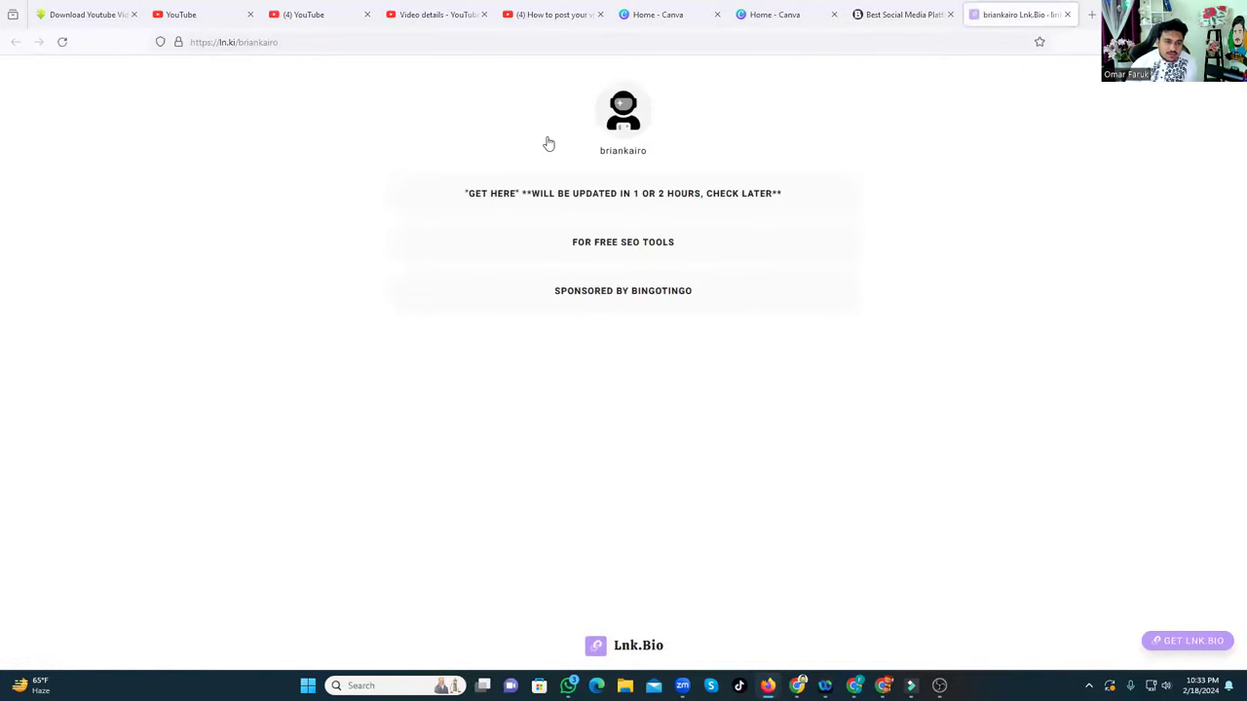
key(Print)
drag(401, 67, 932, 394)
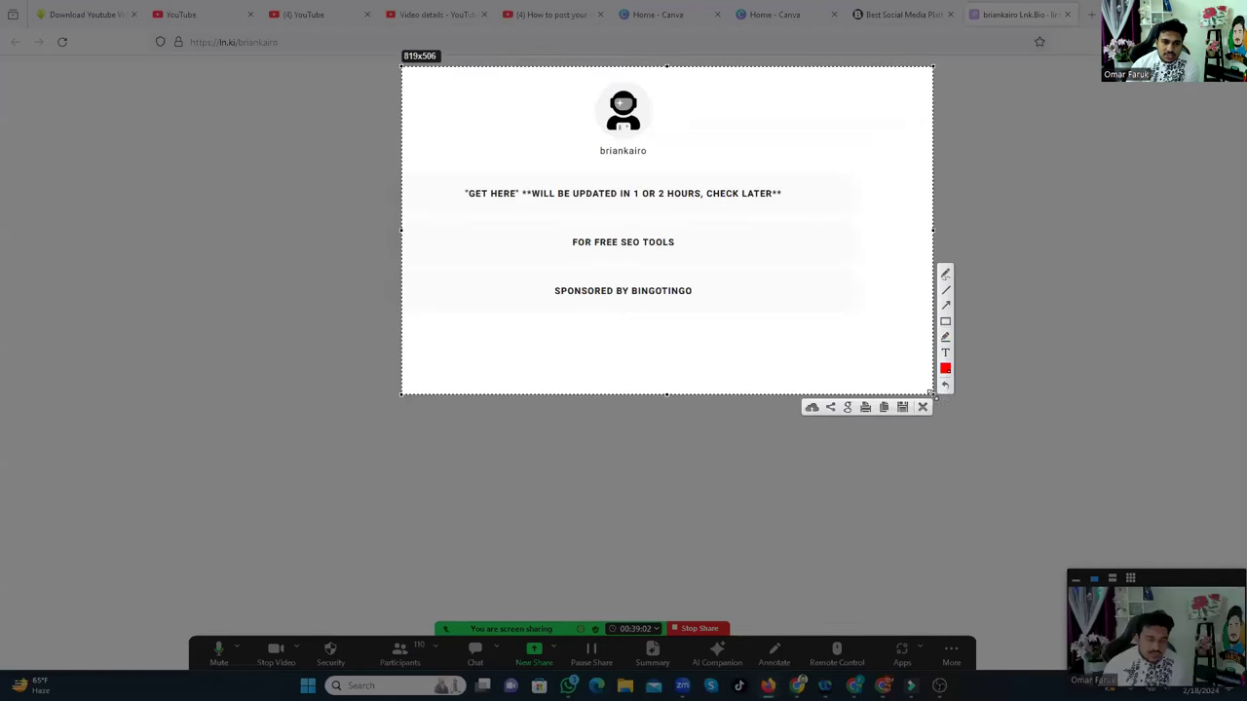
click(950, 322)
drag(396, 146, 813, 325)
drag(534, 217, 712, 261)
drag(506, 263, 711, 316)
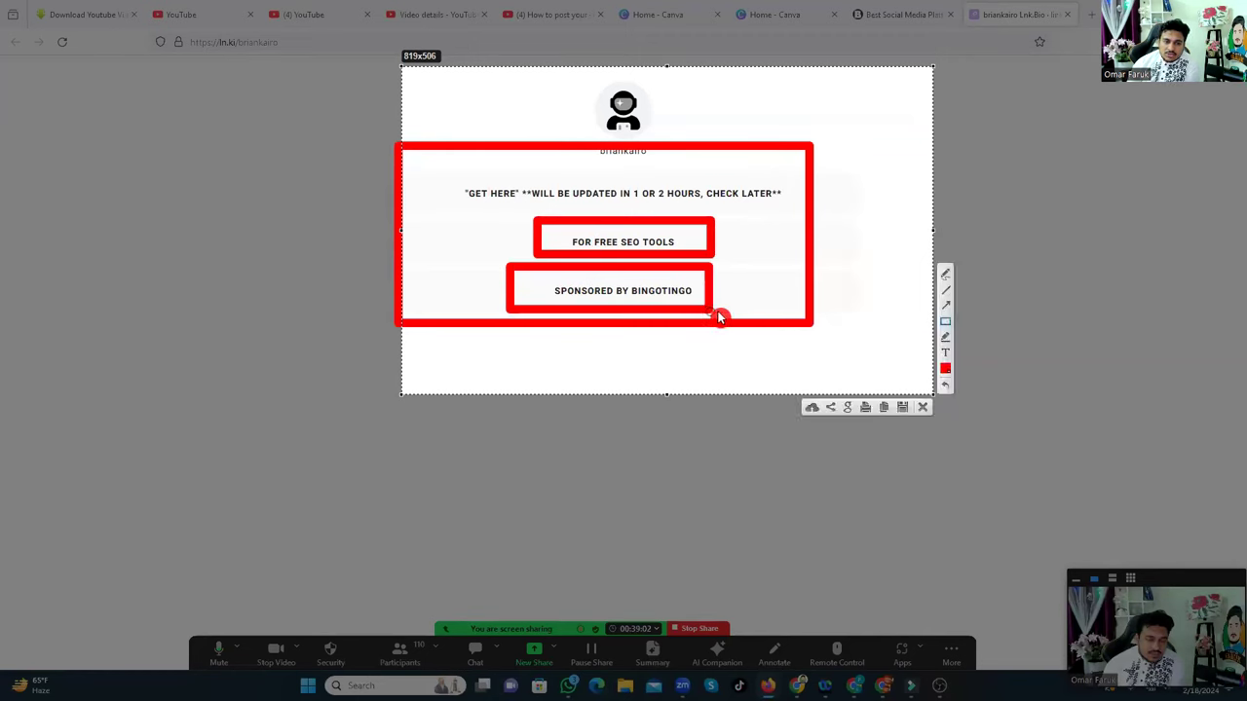
click(927, 412)
click(583, 196)
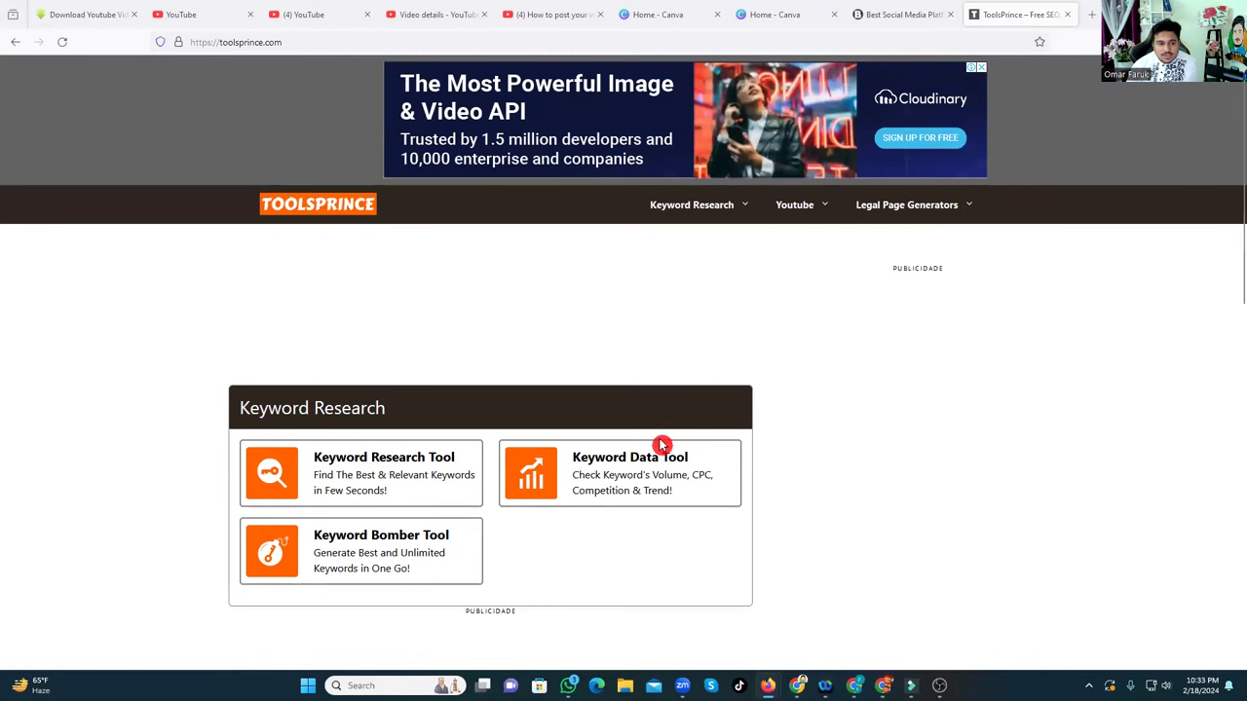
- Return to the article and reopen the Free Guide link to reach ToolsPrince's free SEO tools
scroll(696, 371, down, 1)
scroll(696, 371, down, 8)
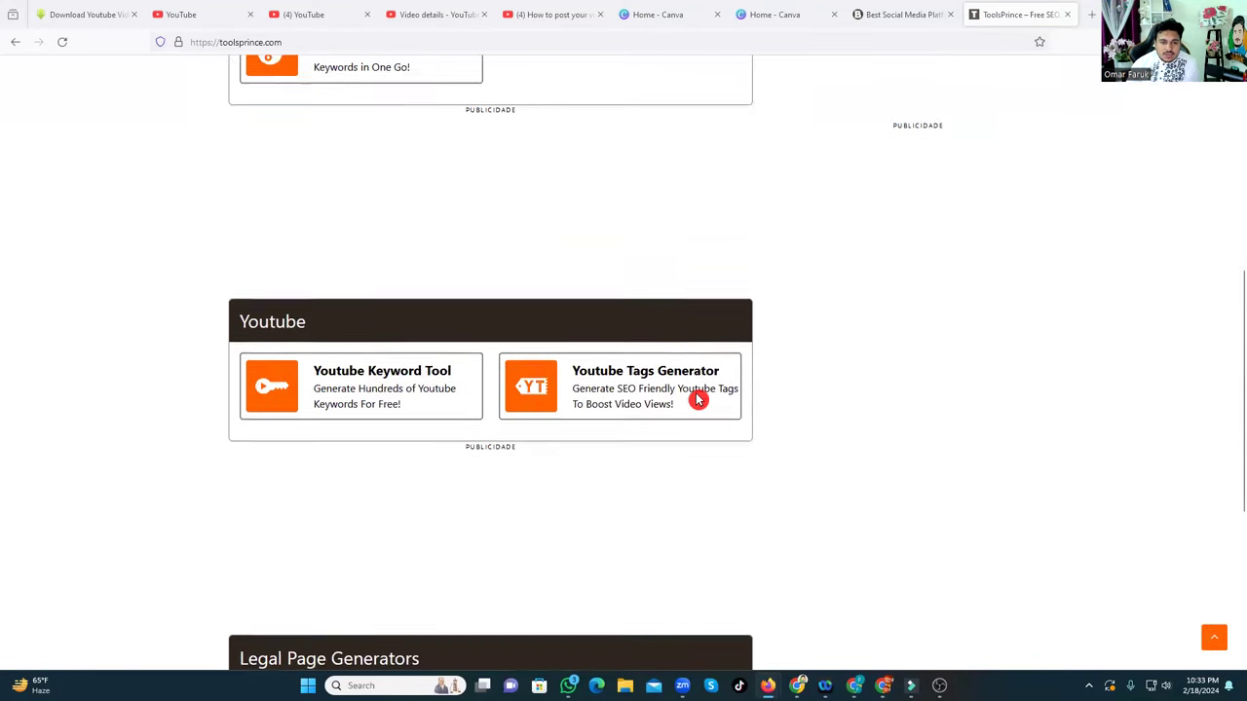
scroll(698, 399, up, 3)
scroll(698, 400, up, 6)
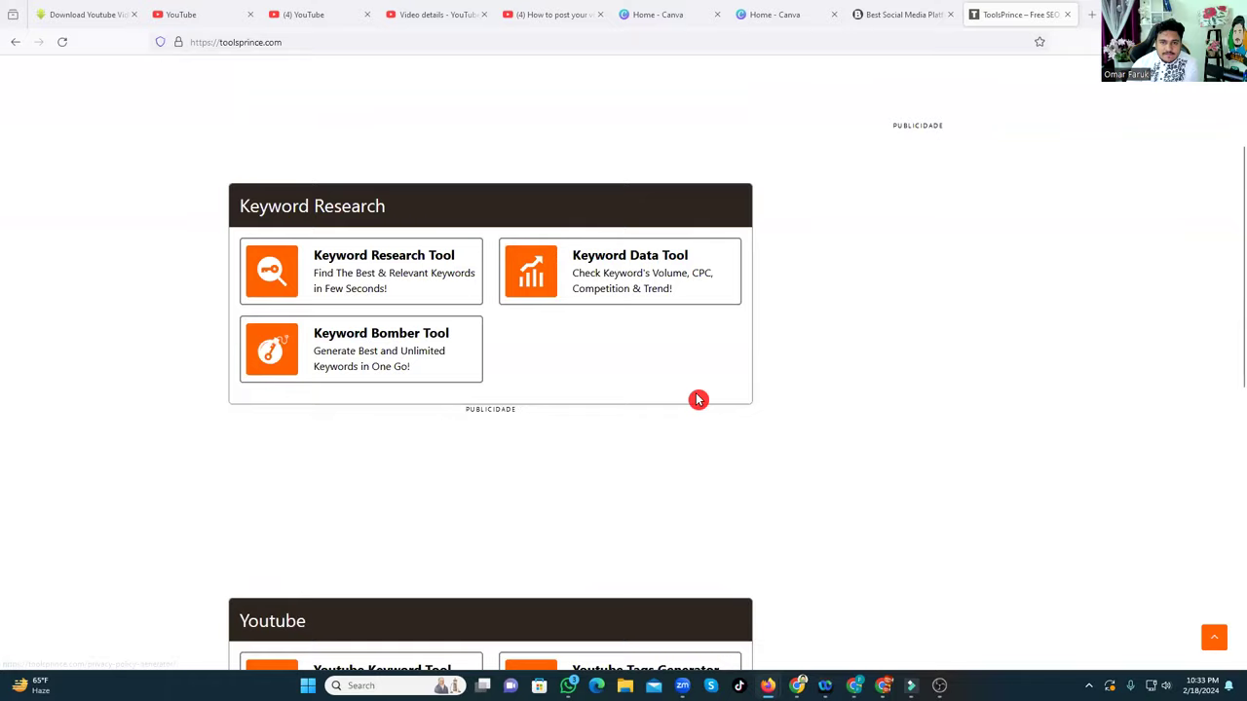
click(899, 14)
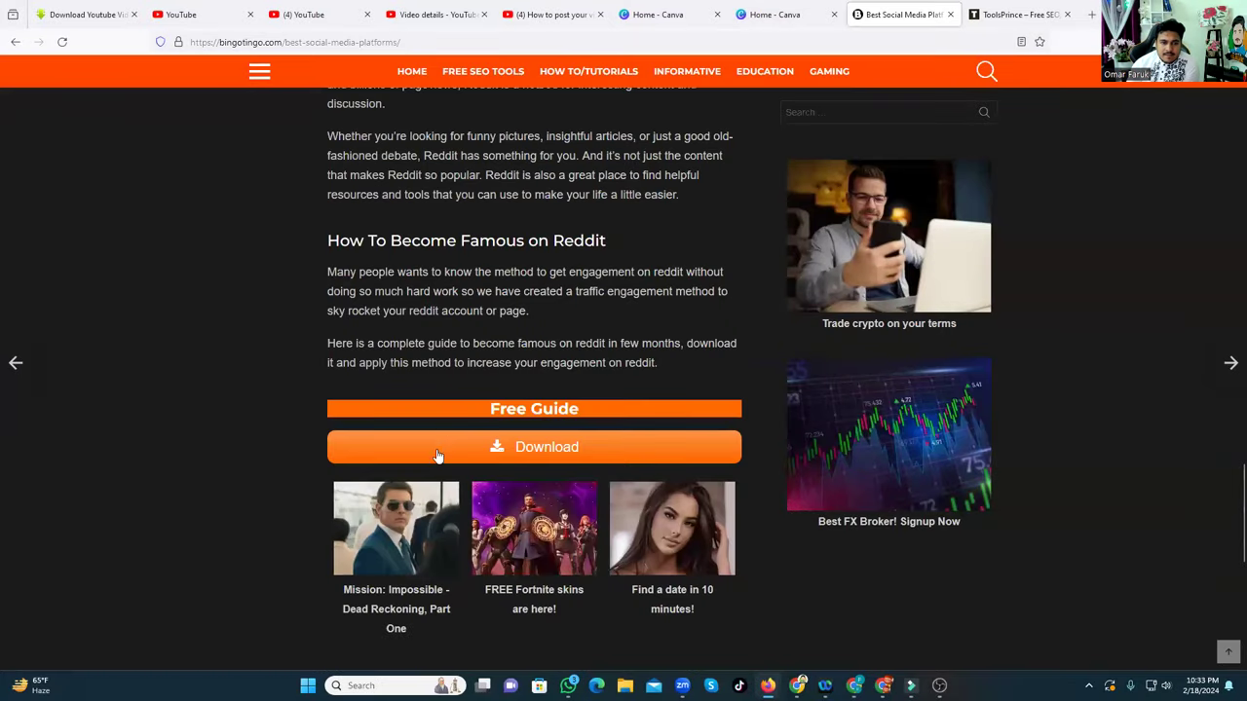
click(514, 452)
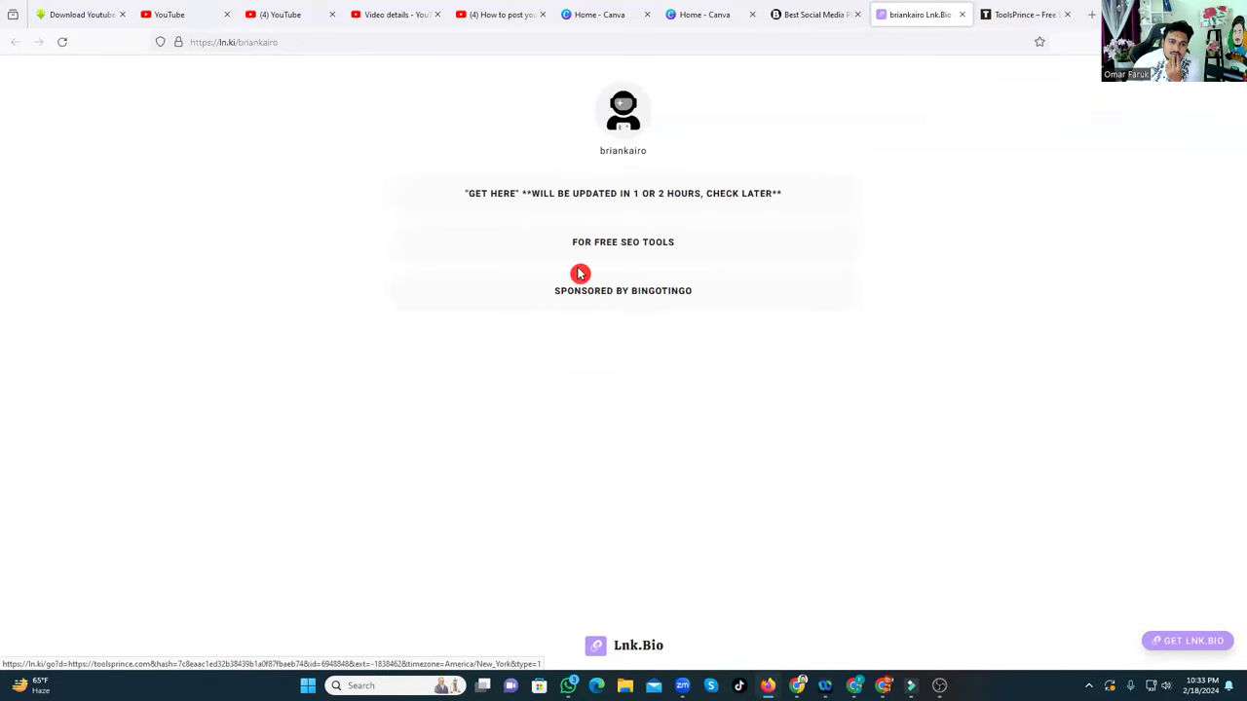
click(744, 193)
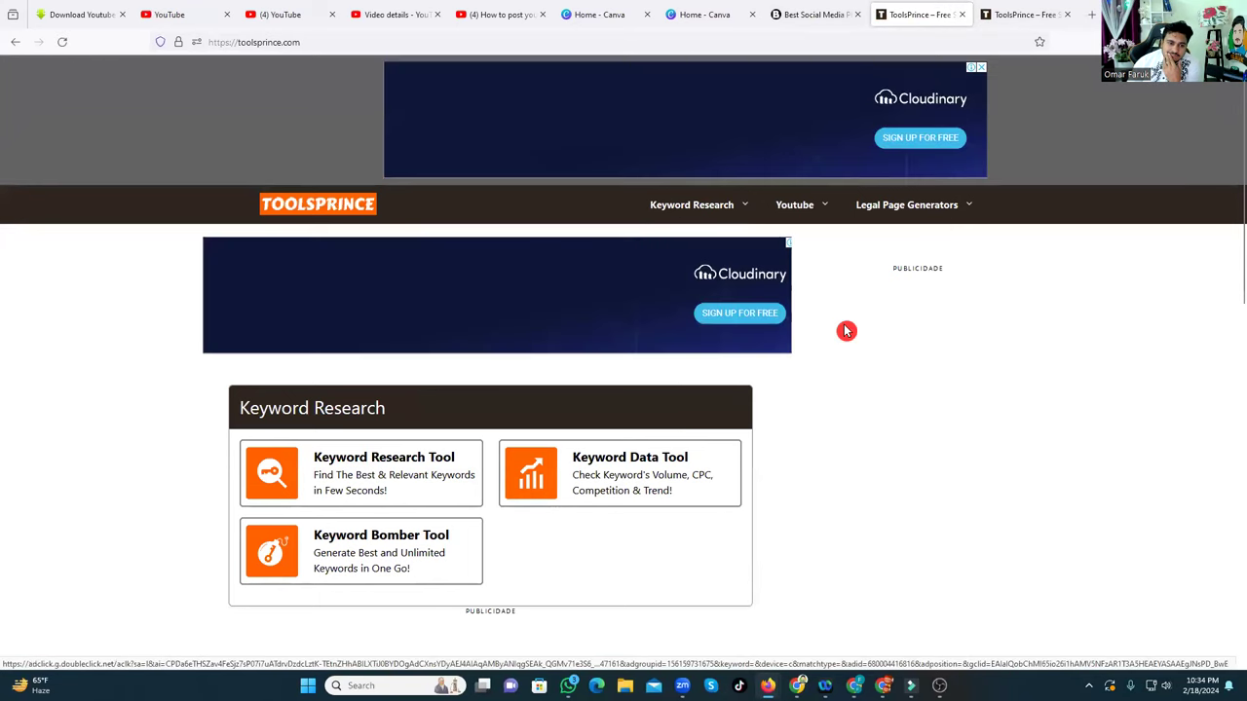
scroll(668, 345, down, 6)
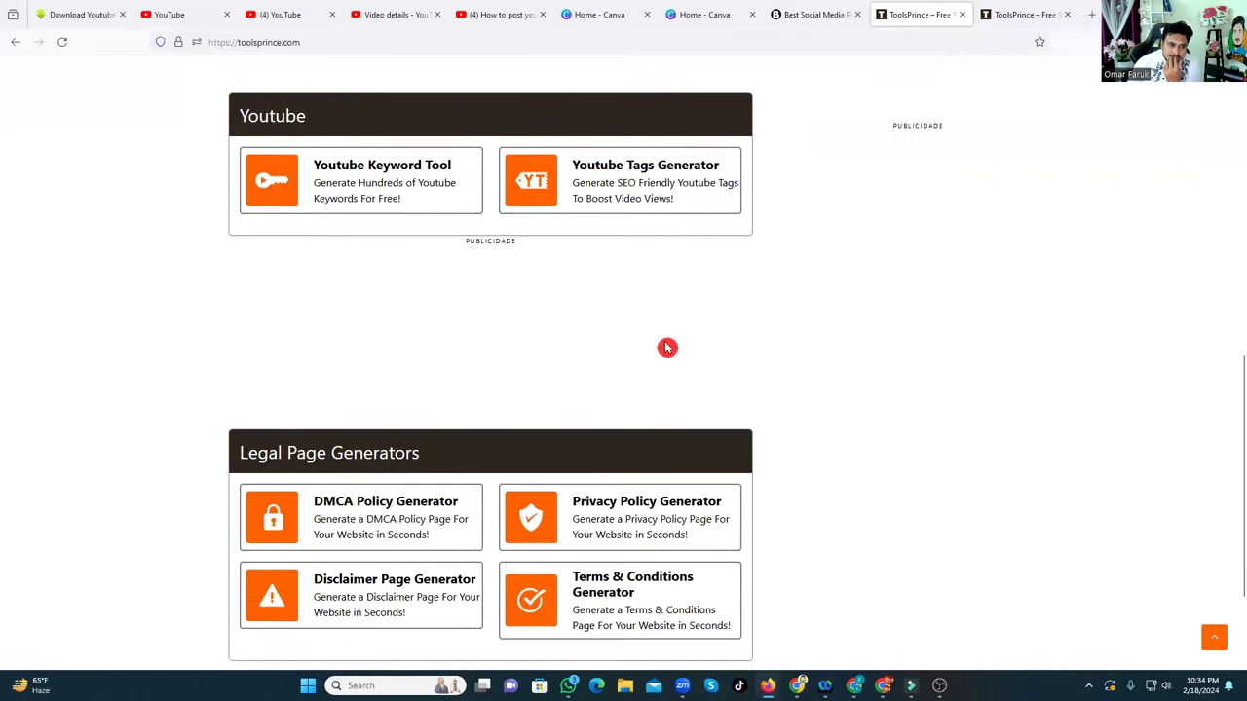
scroll(668, 348, down, 2)
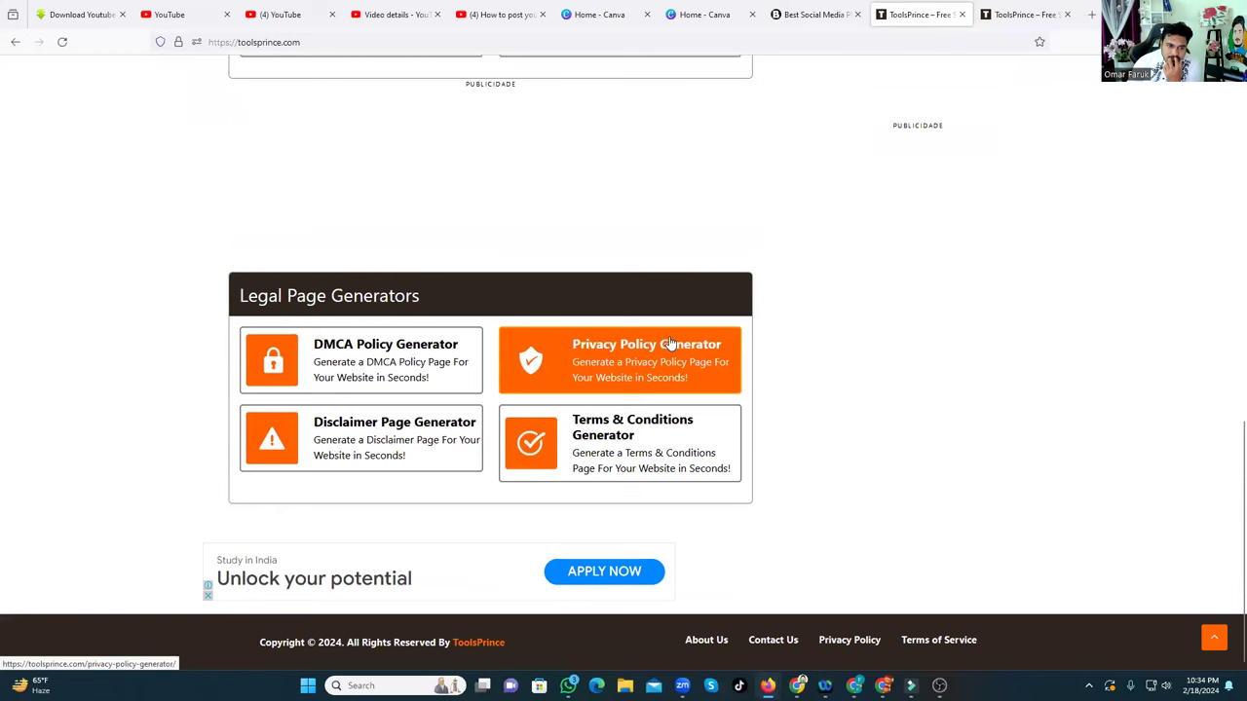
- Repeat the Free Guide and SEO tools links in more tabs, scrolling through ToolsPrince's tools
click(828, 13)
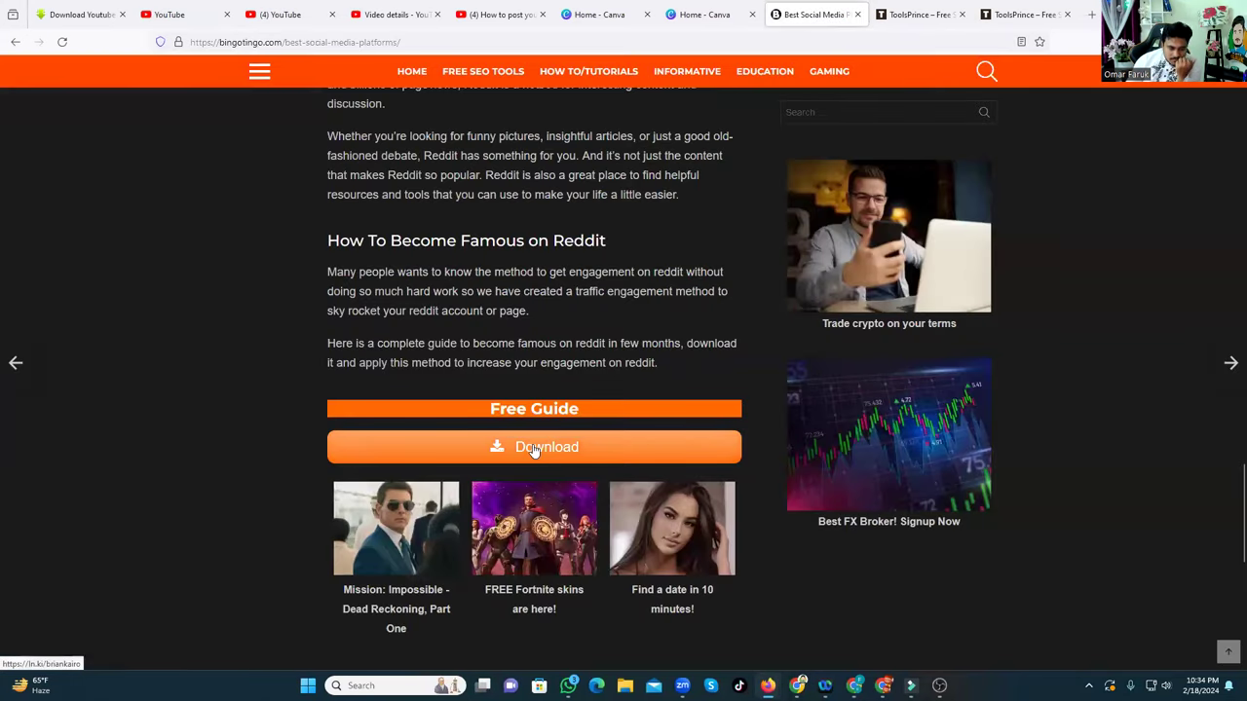
click(536, 449)
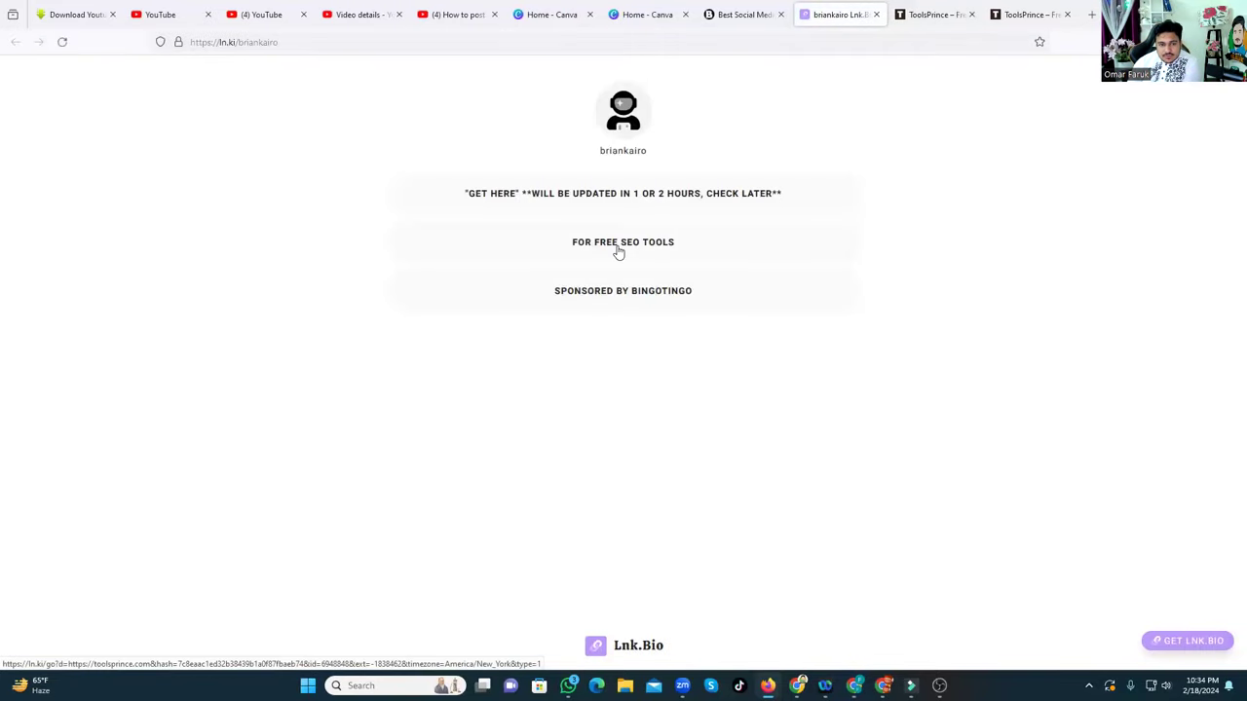
click(620, 249)
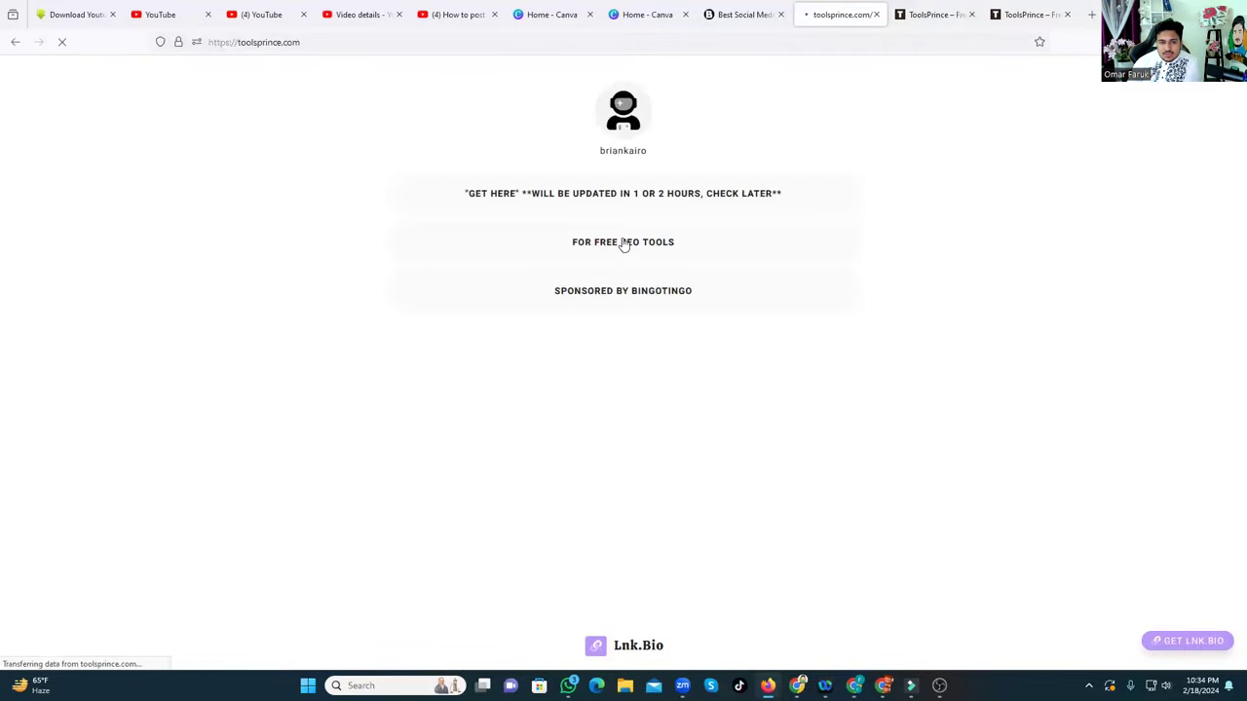
scroll(757, 340, down, 7)
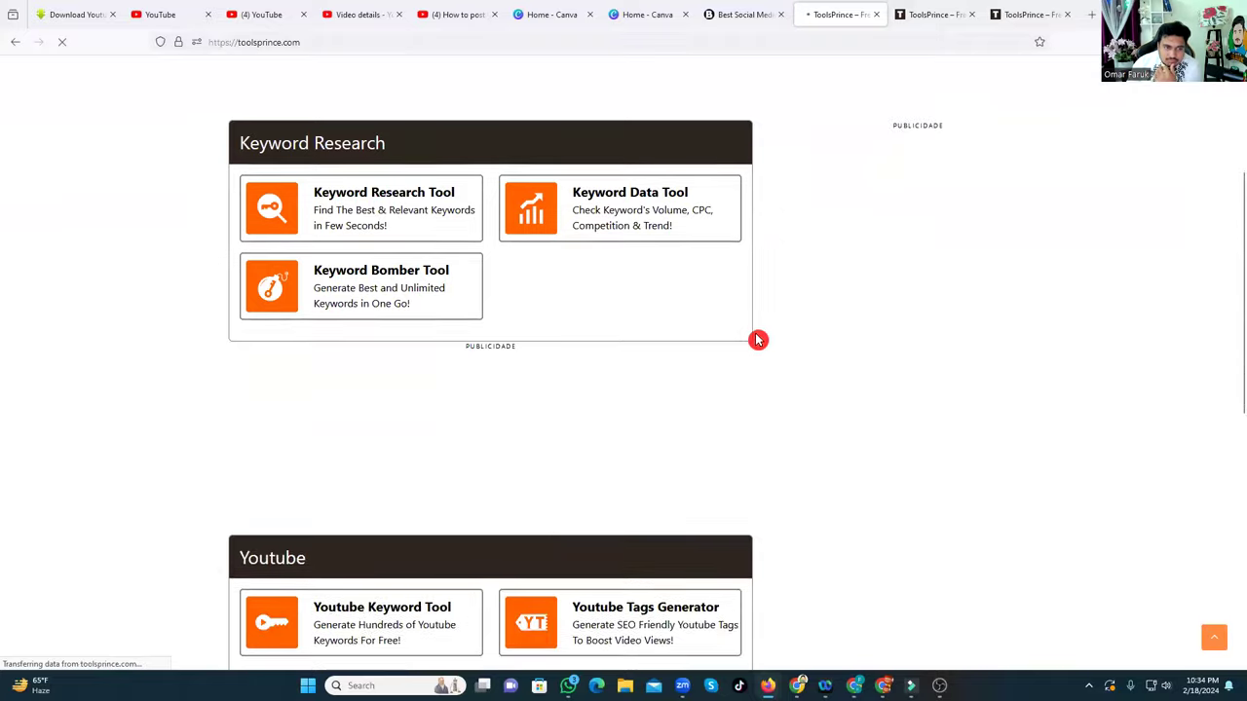
click(761, 13)
click(537, 446)
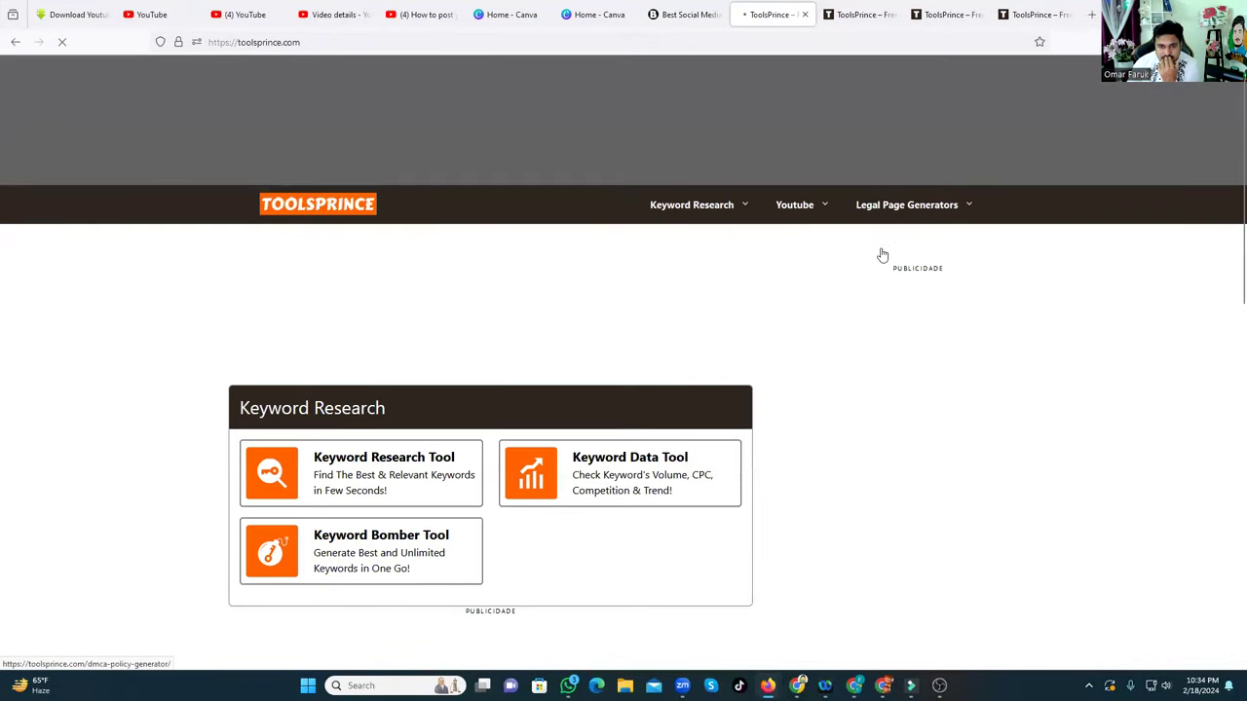
scroll(607, 309, down, 3)
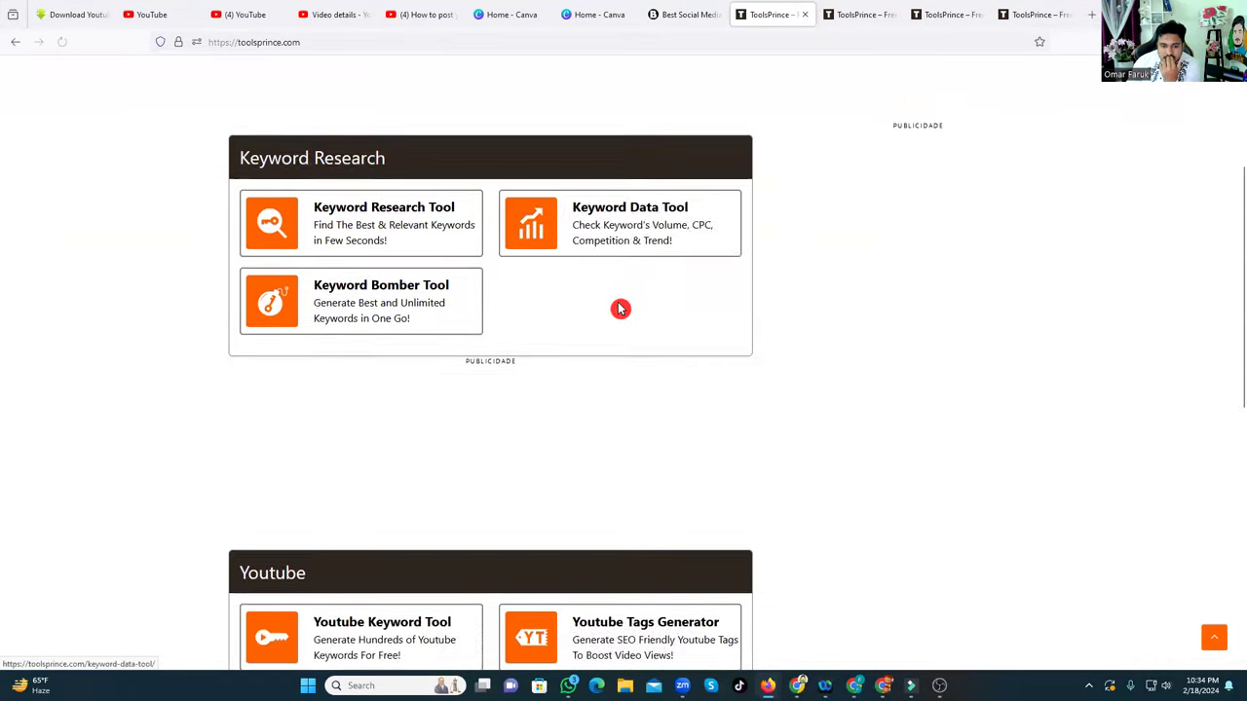
scroll(620, 309, down, 2)
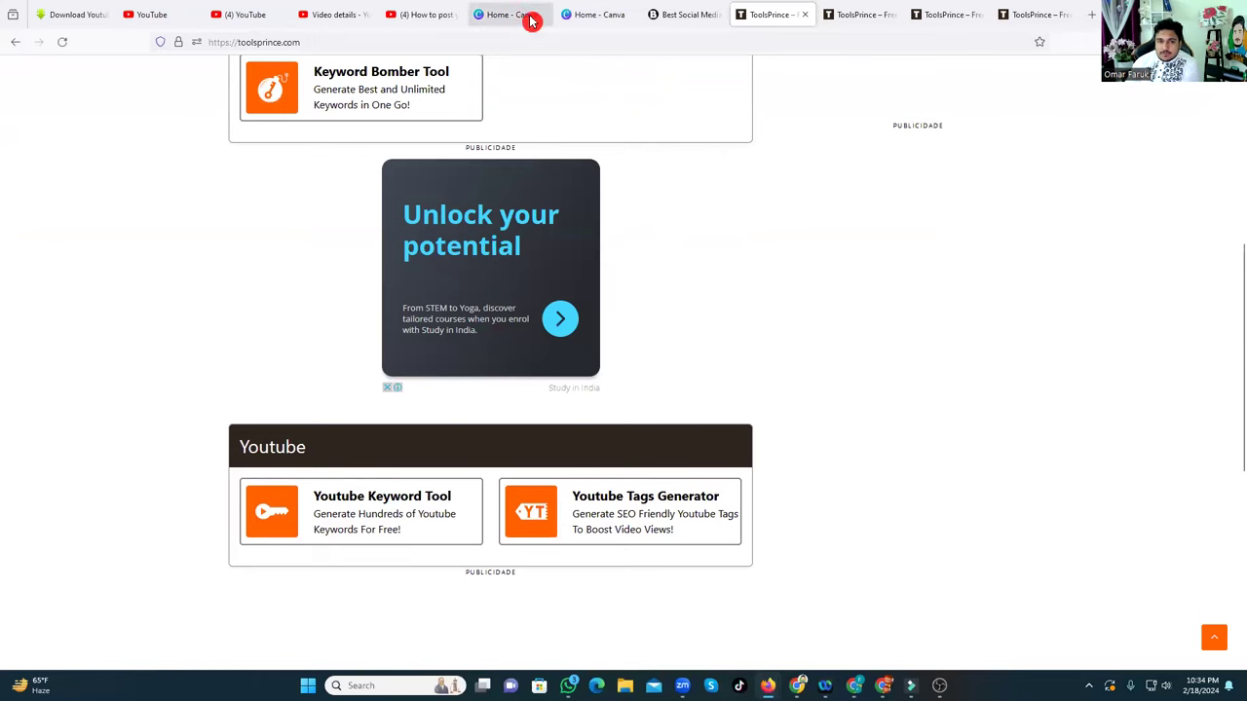
click(533, 19)
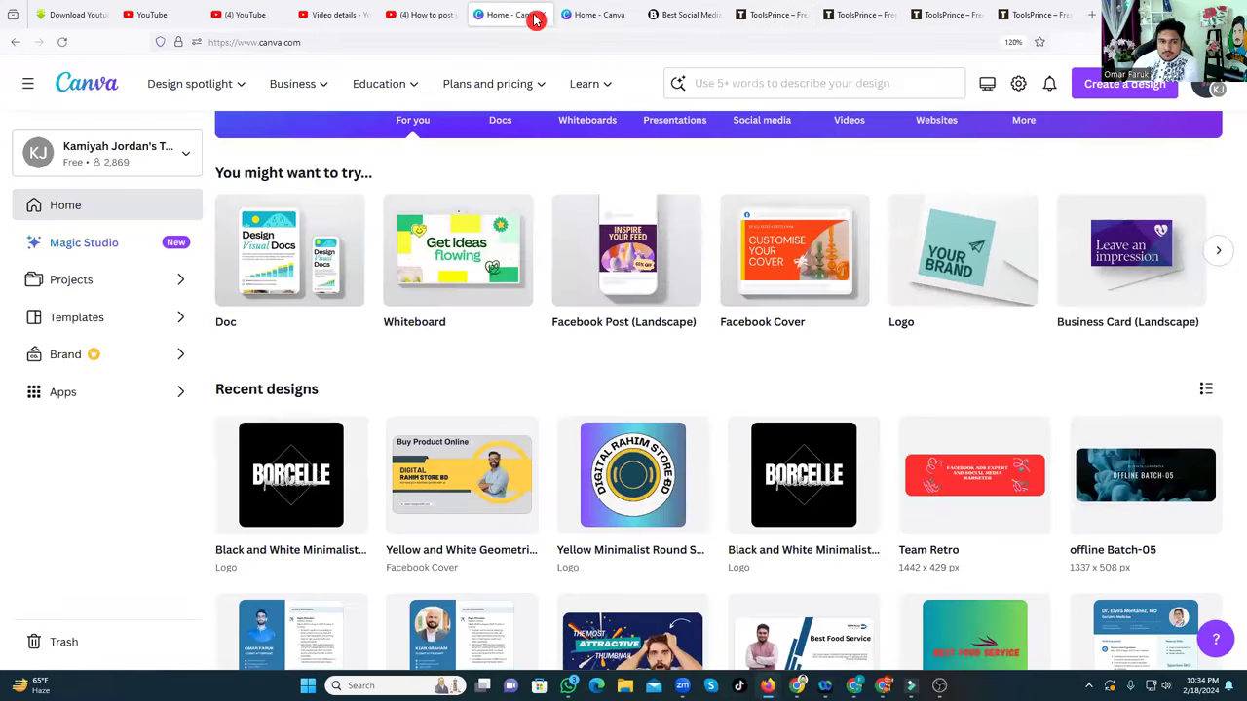
- Browse the Teams list in the Canva account menu, then close the menu
click(1210, 89)
scroll(1079, 305, down, 2)
scroll(1079, 305, down, 1)
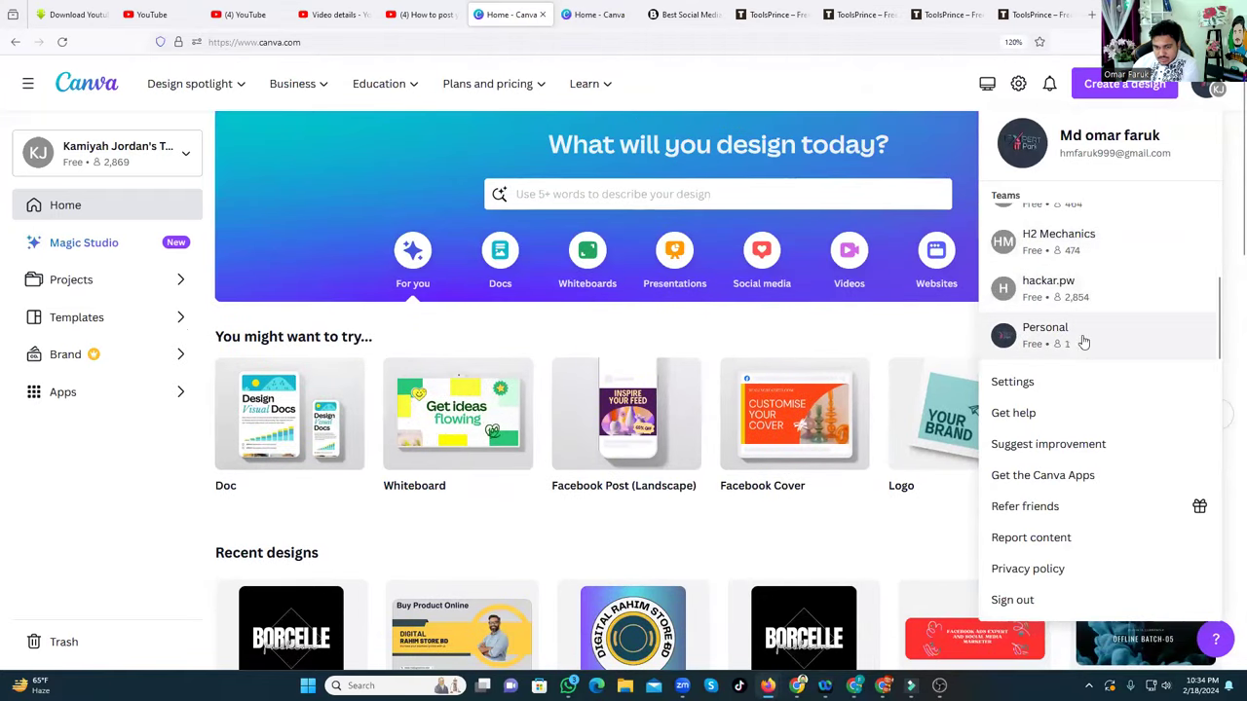
scroll(1061, 253, up, 4)
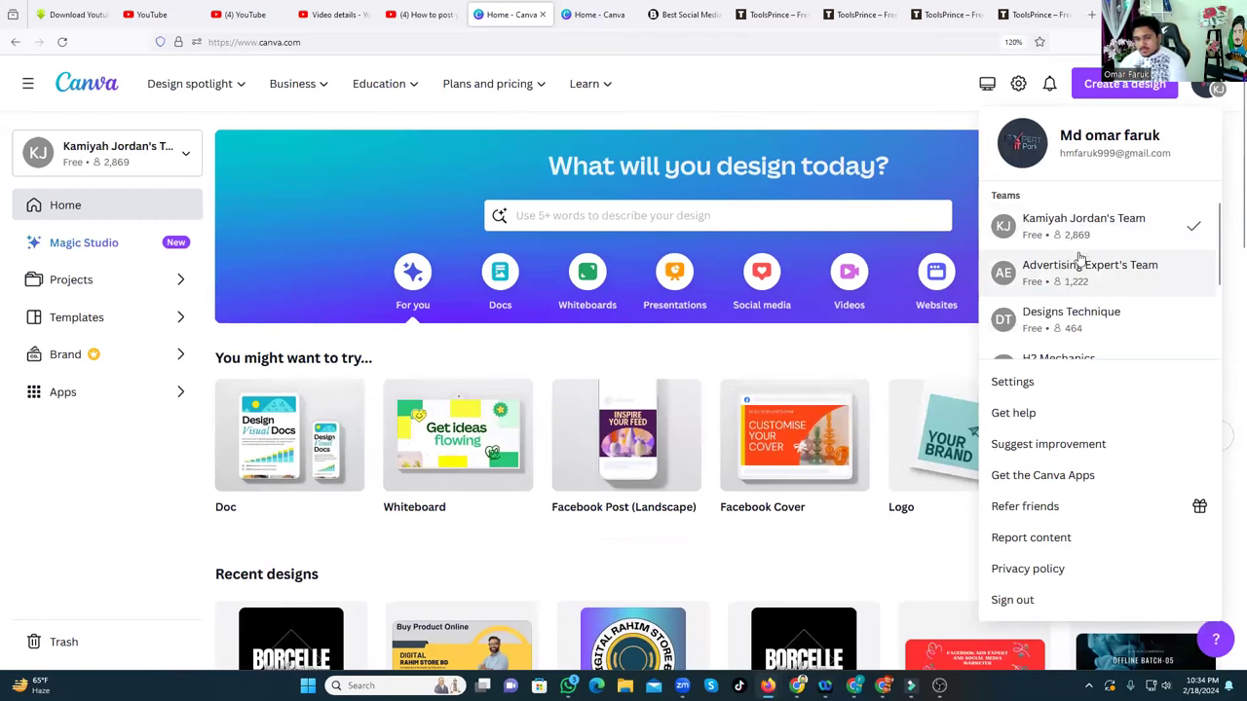
click(891, 99)
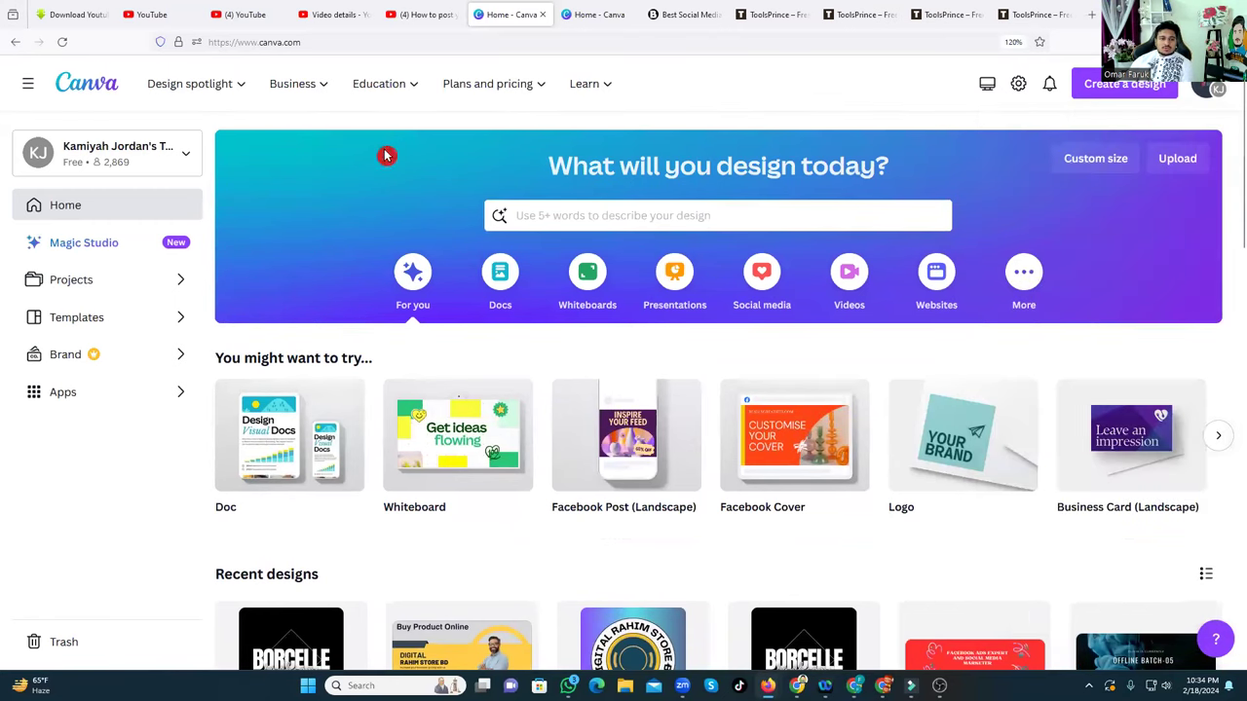
- Search Canva's home page for 'facebook cover' templates
click(556, 213)
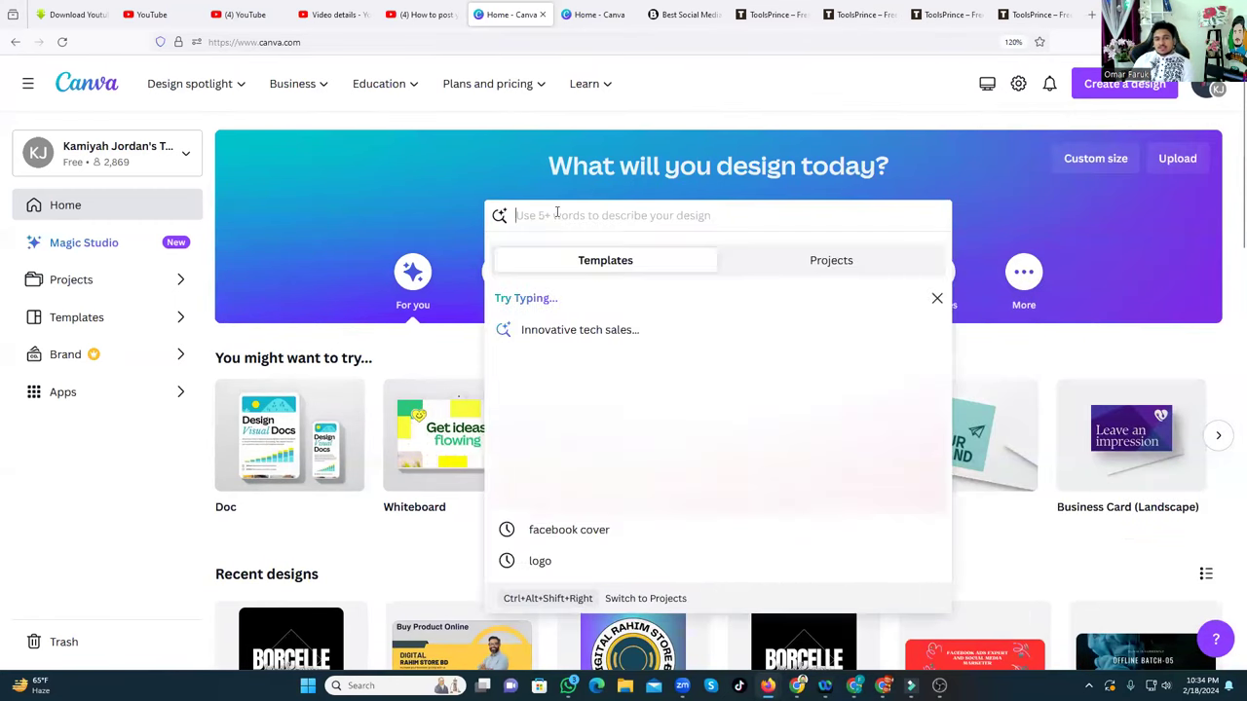
text(f)
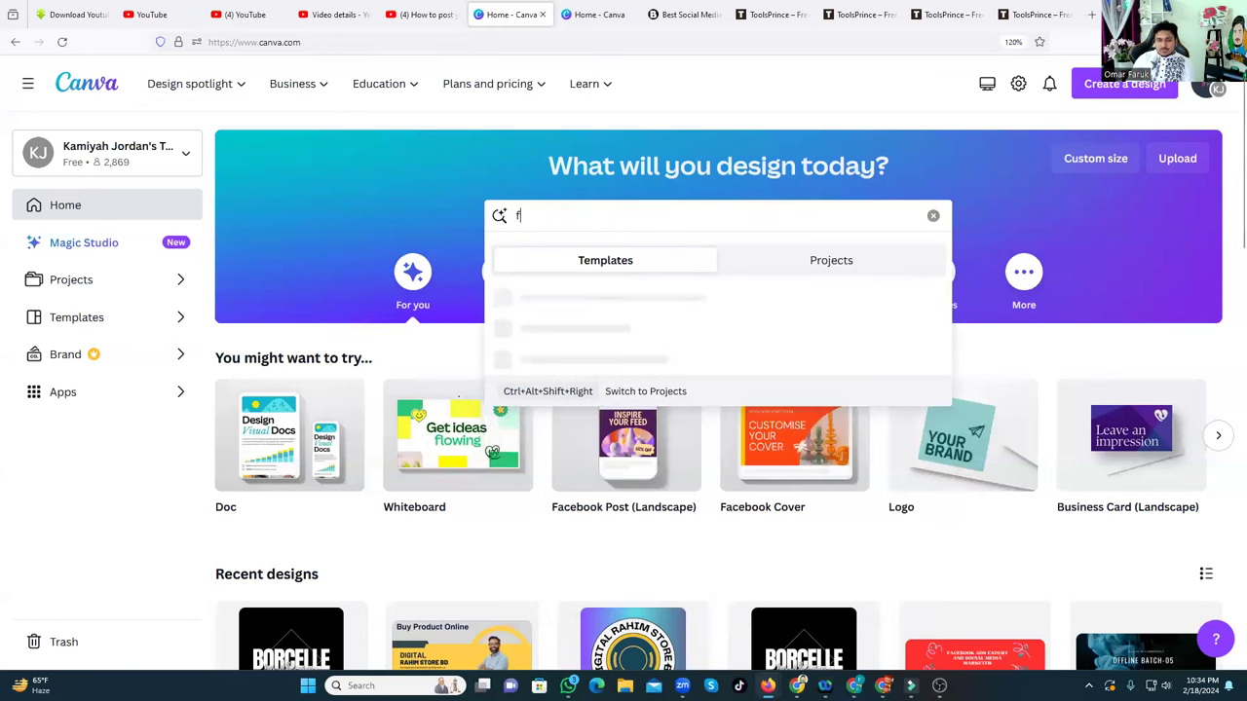
text(acebook cover)
key(Return)
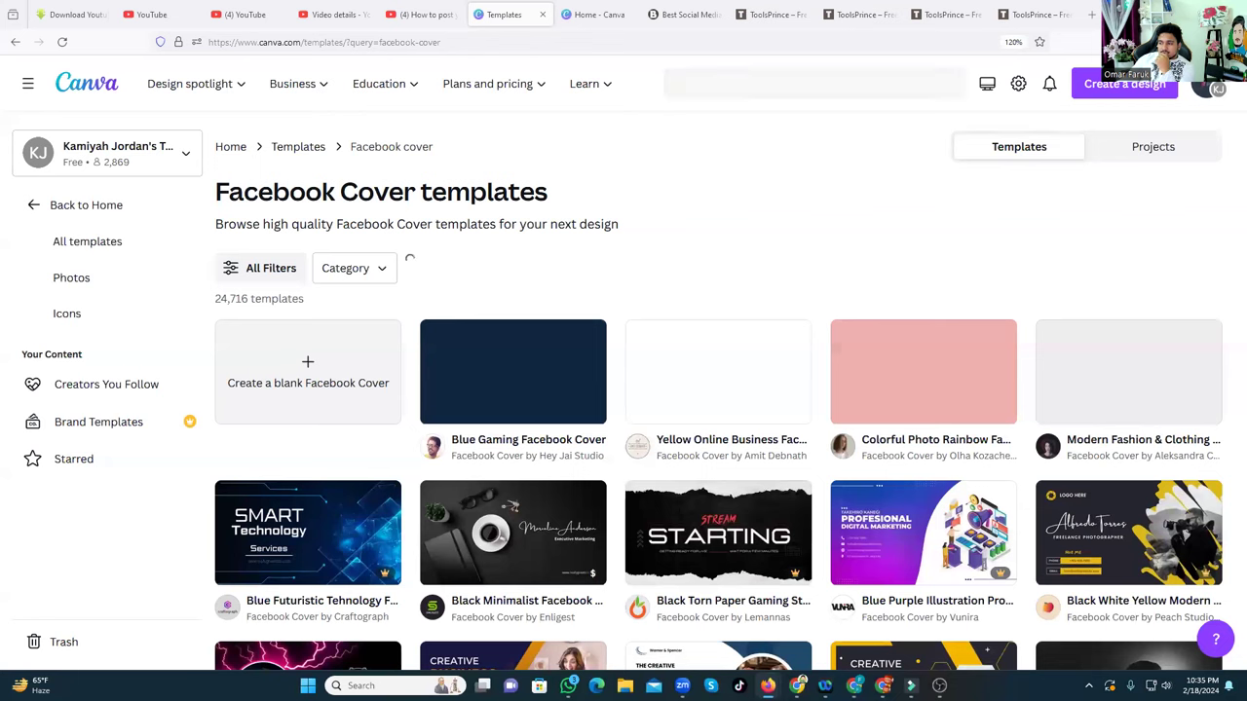
- Use the Green and White Modern Creative Business Agency Facebook Cover template from the results
scroll(556, 301, down, 3)
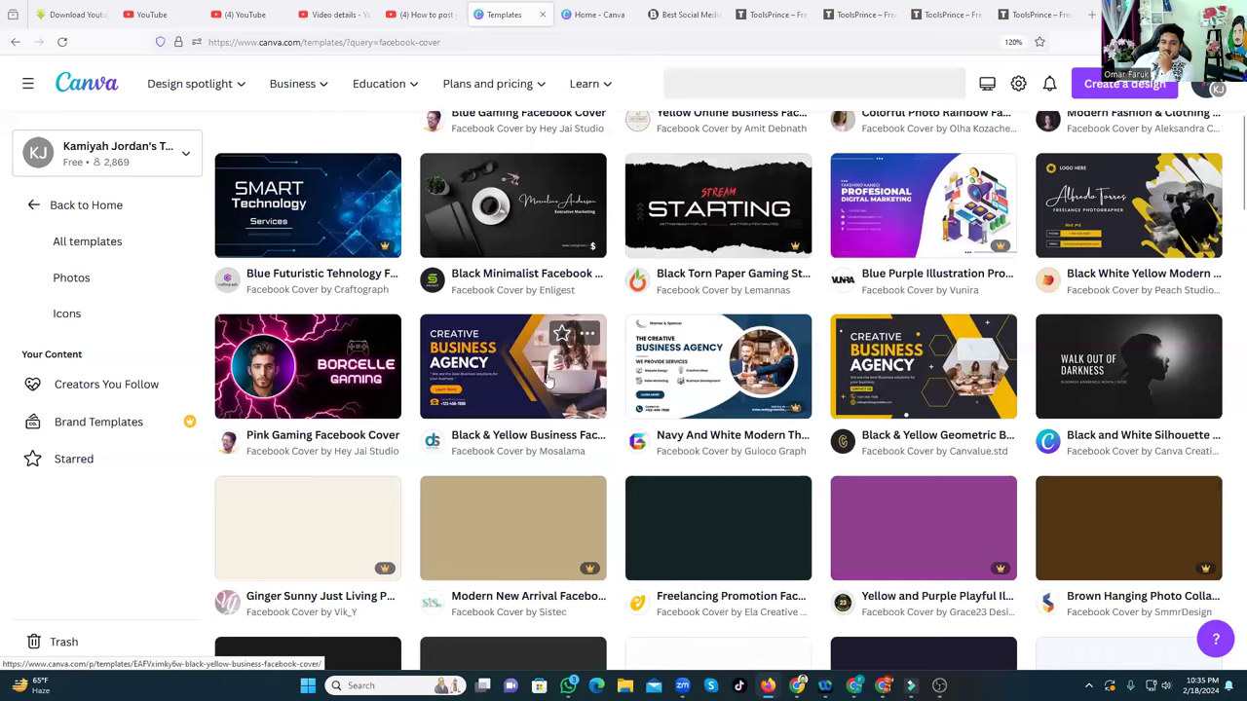
scroll(938, 405, up, 1)
scroll(938, 405, up, 2)
scroll(828, 410, down, 3)
scroll(697, 414, up, 2)
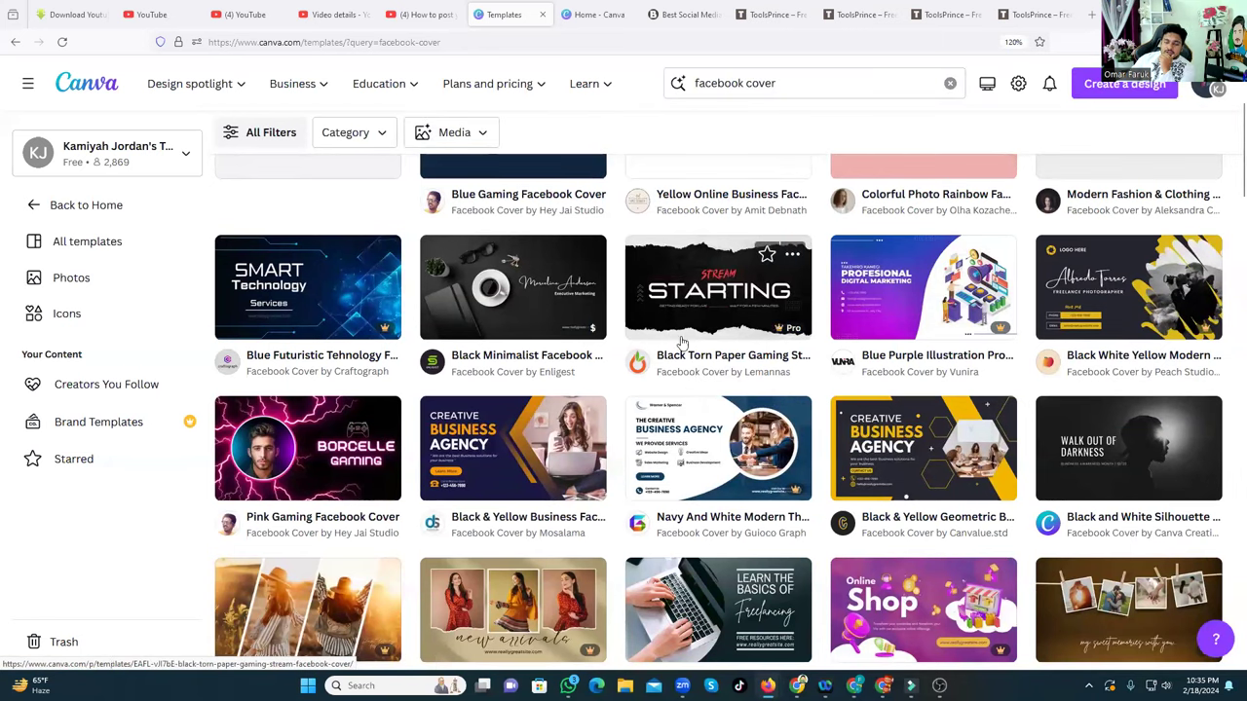
scroll(680, 390, down, 4)
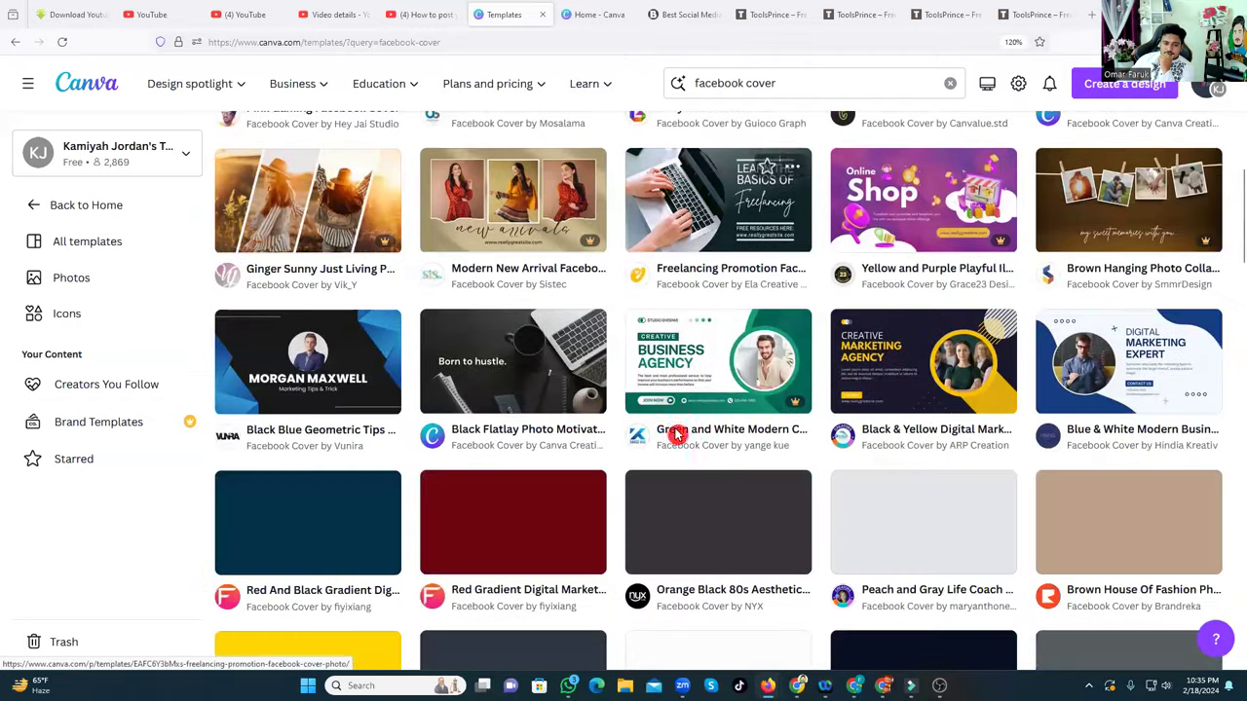
scroll(693, 400, down, 1)
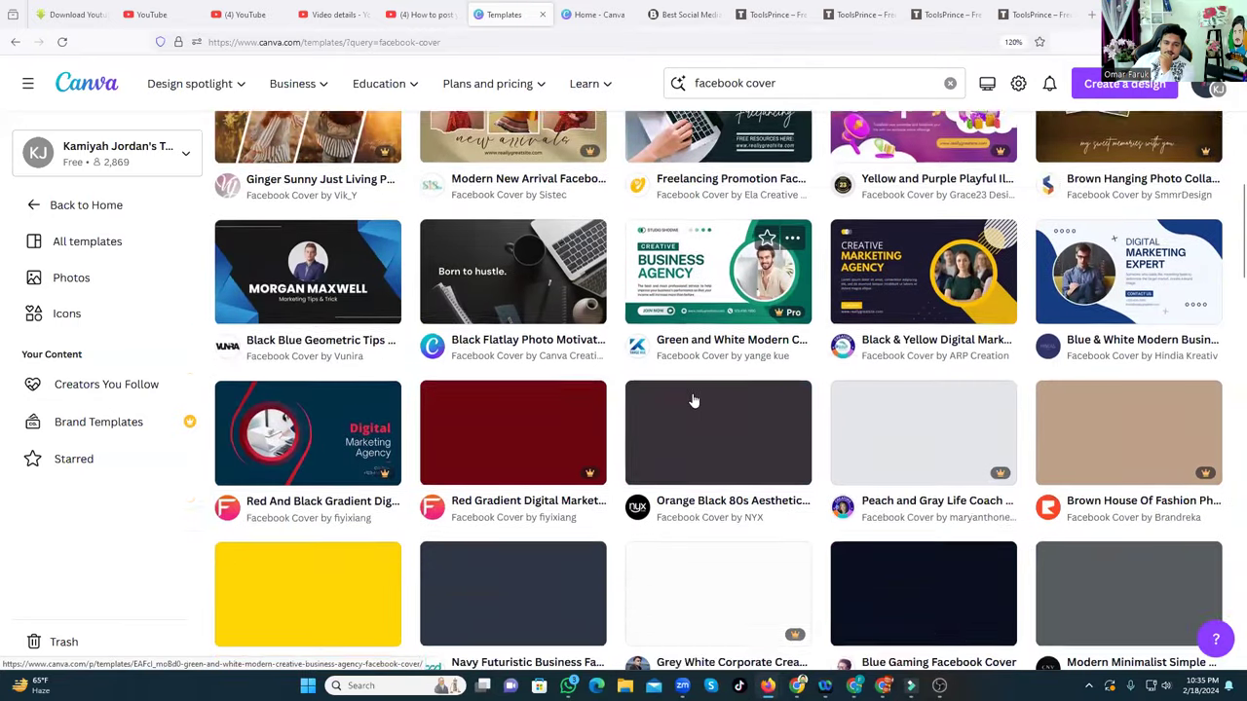
scroll(693, 401, down, 1)
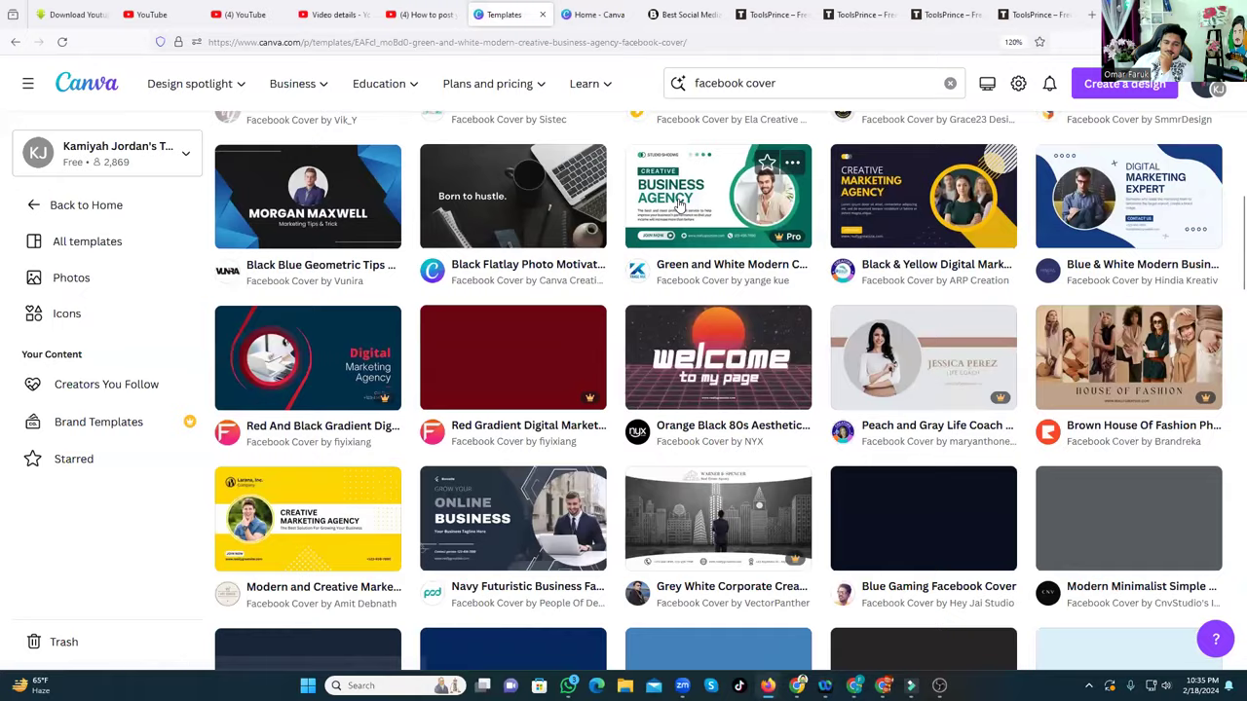
click(680, 203)
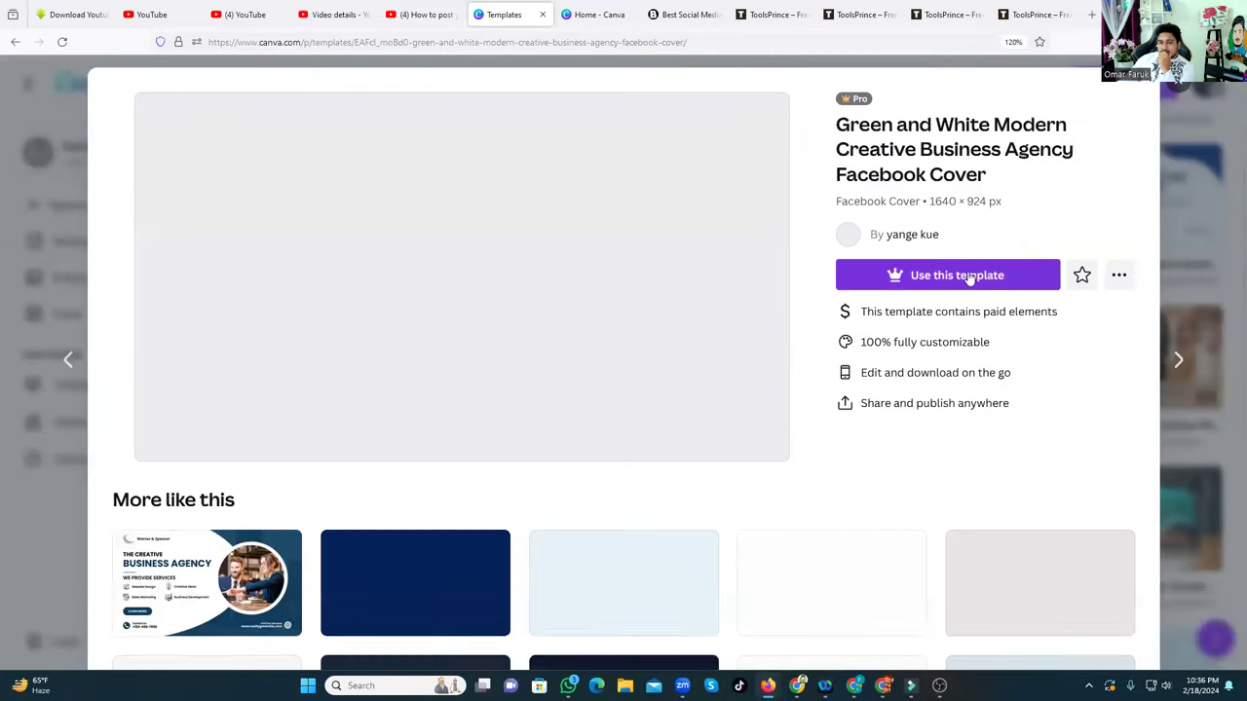
click(923, 276)
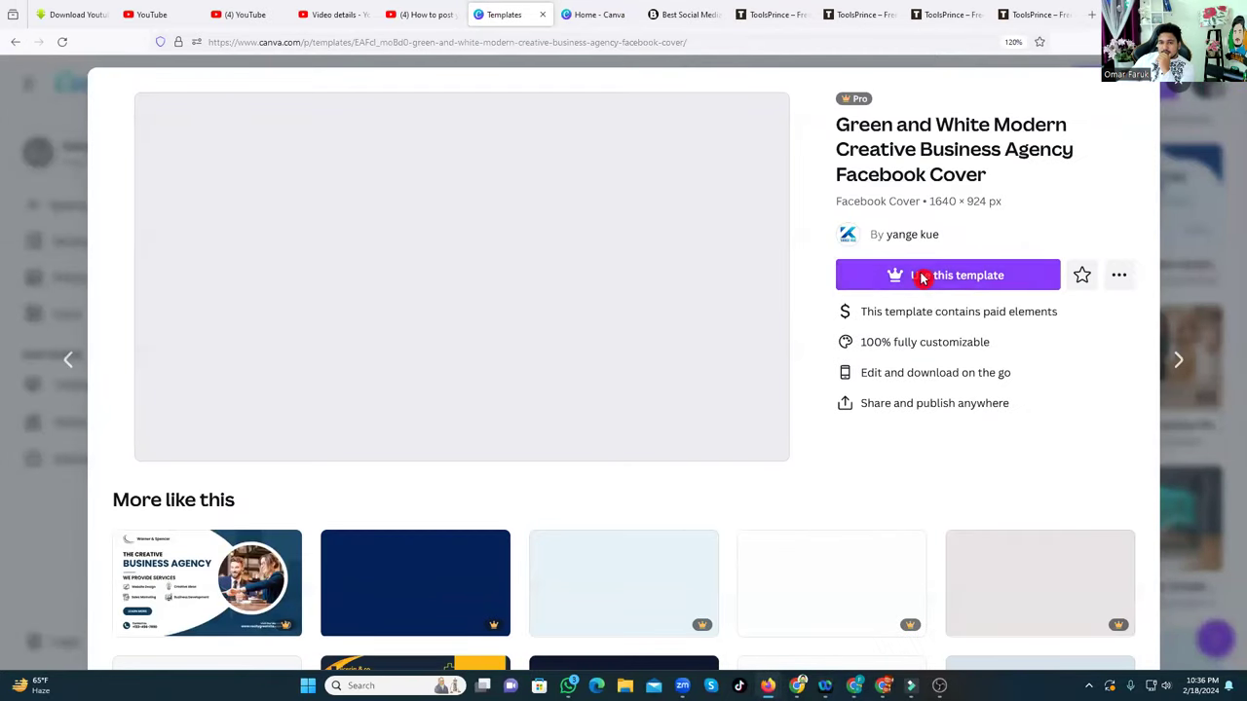
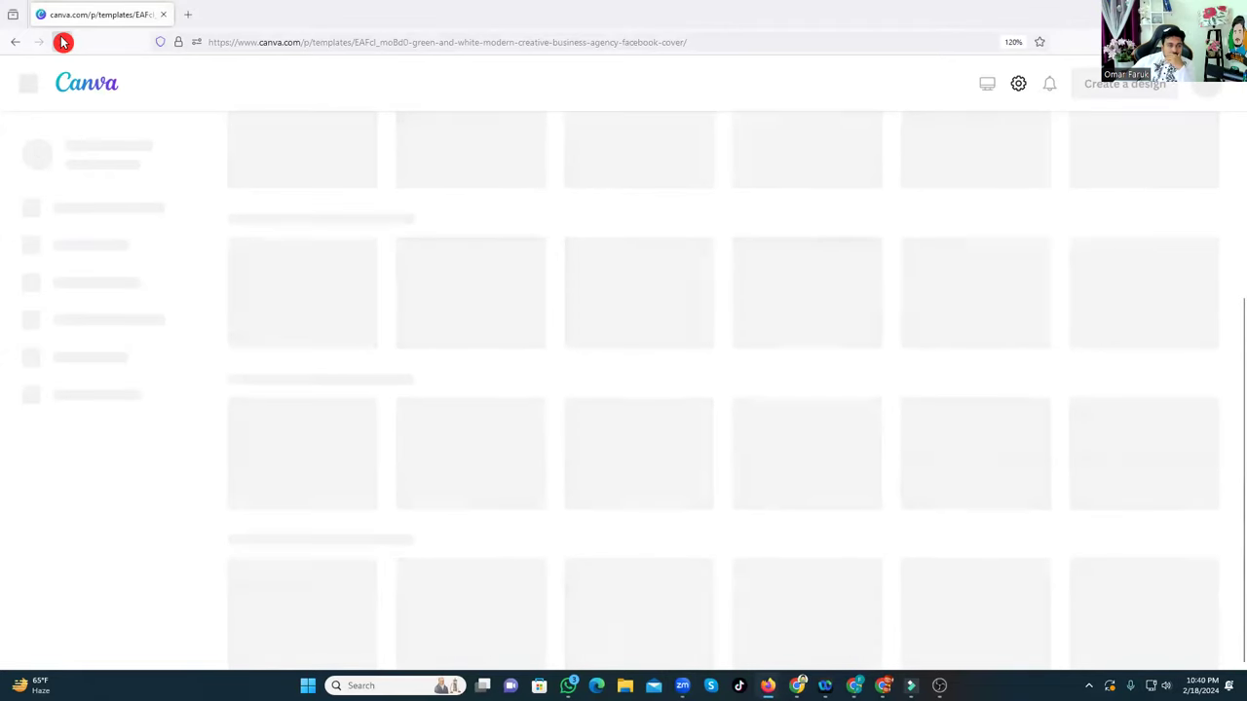
- Load fast.com in a new tab to check the connection speed, which shows 7.5 Mbps
click(188, 15)
text(fast)
key(Return)
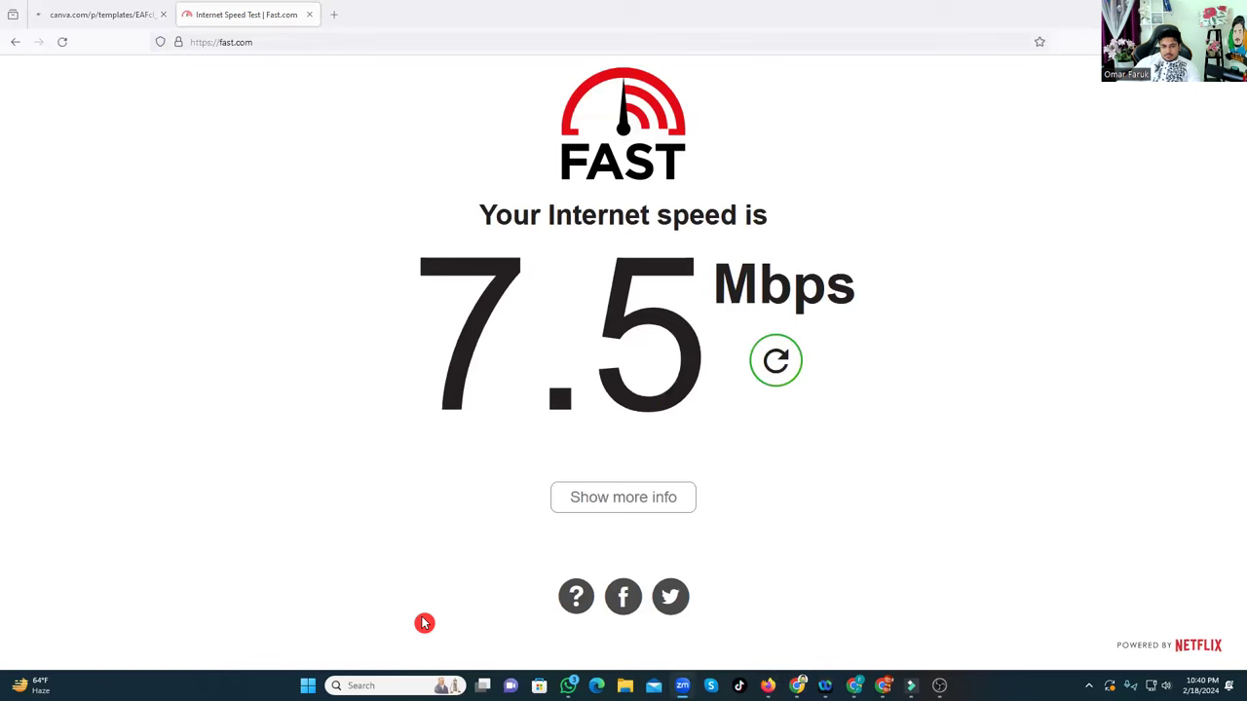
- Return to the still-loading Canva template tab
click(69, 11)
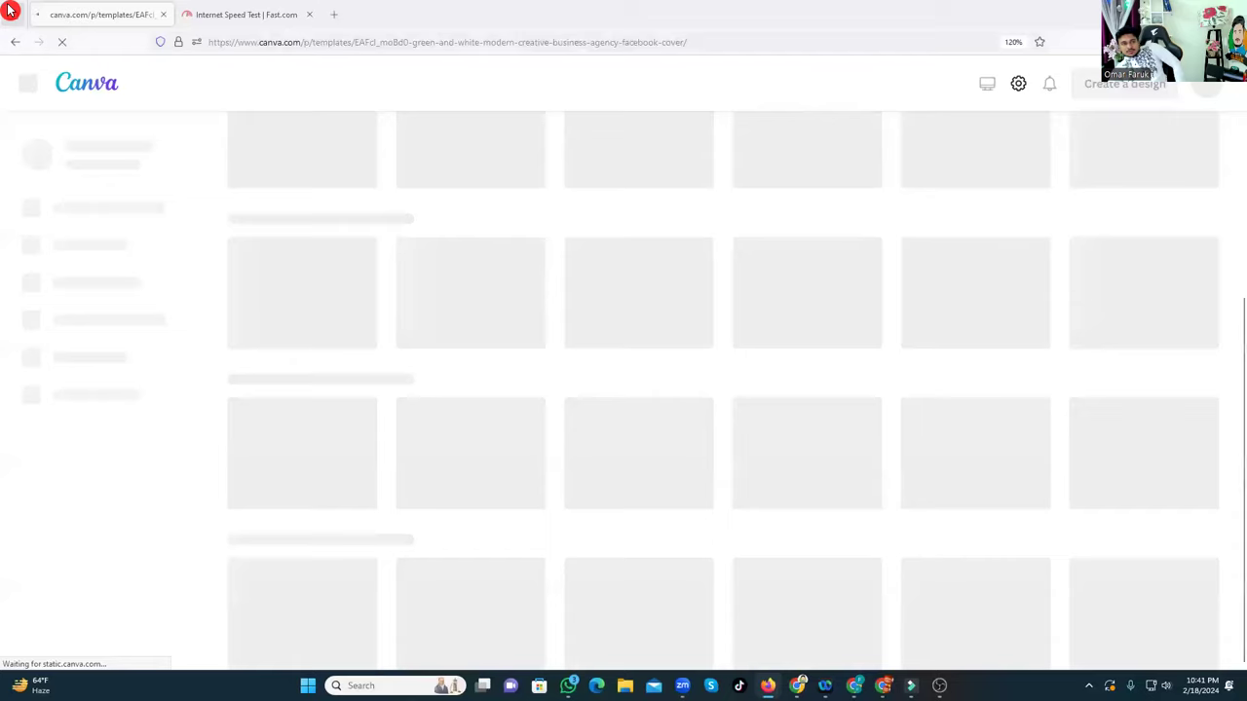
- Close the stuck Canva and Fast.com tabs and reopen Canva's home page from a 'canva' web search
click(332, 15)
click(163, 16)
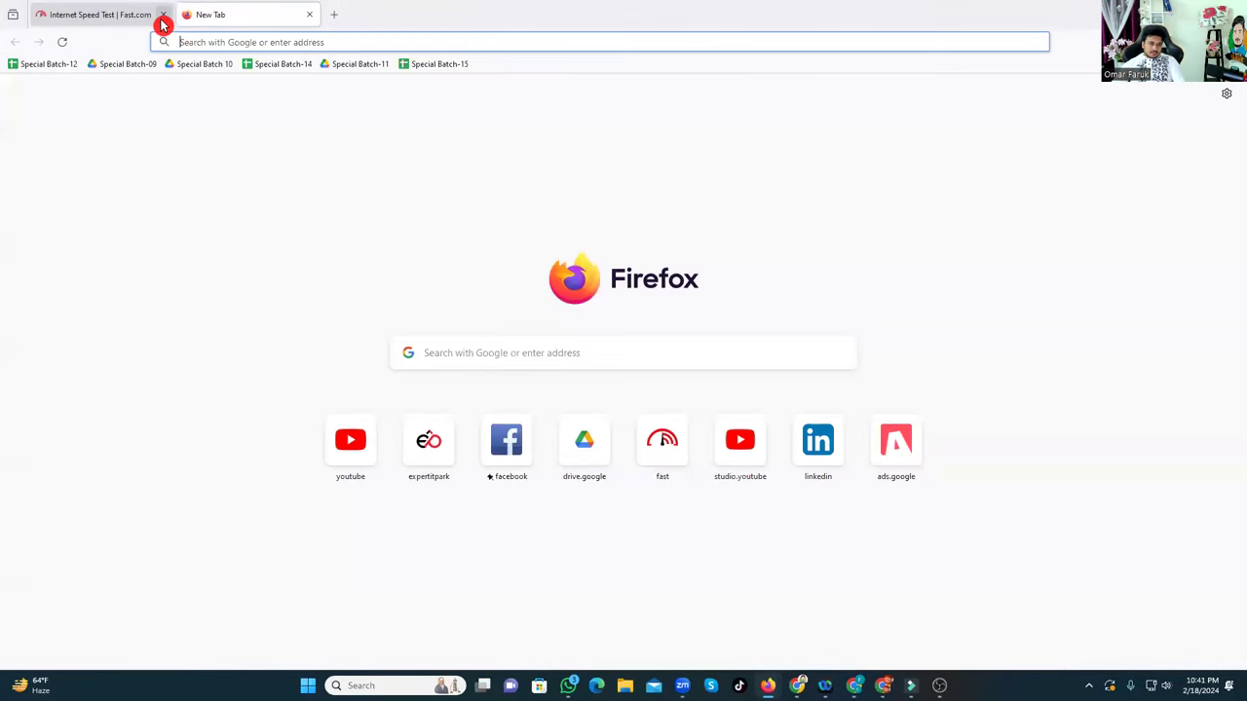
click(163, 15)
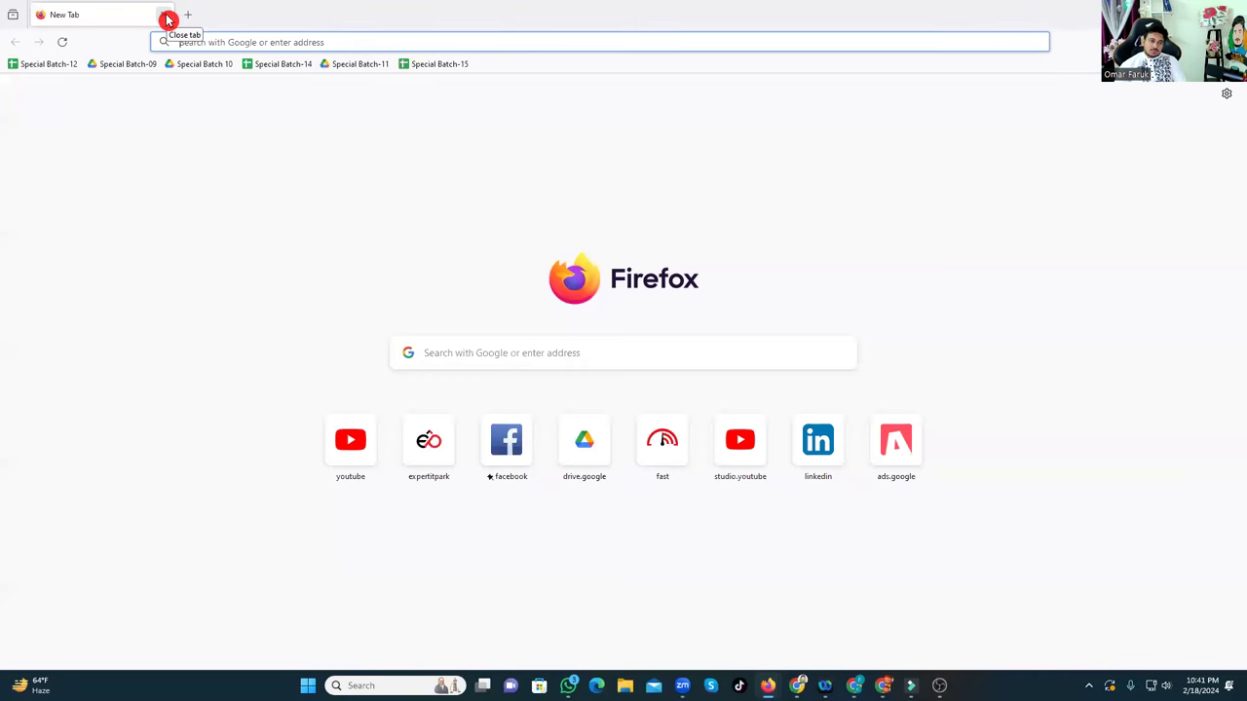
text(canva)
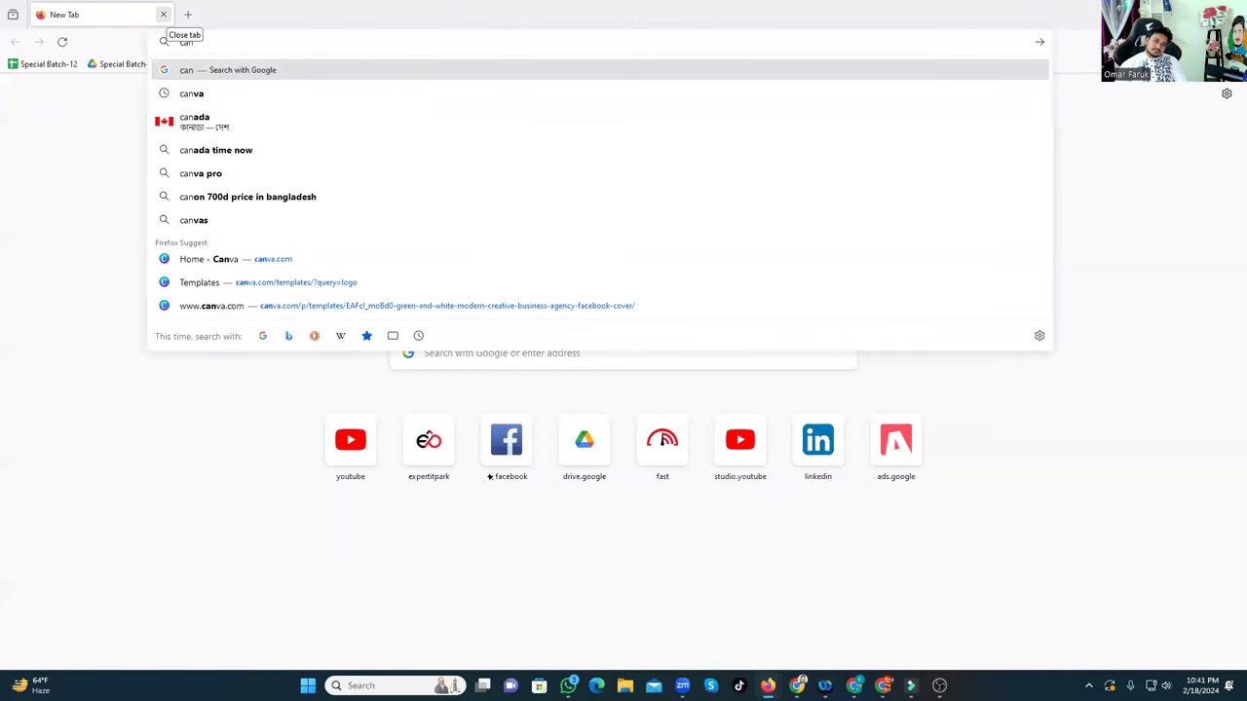
key(Return)
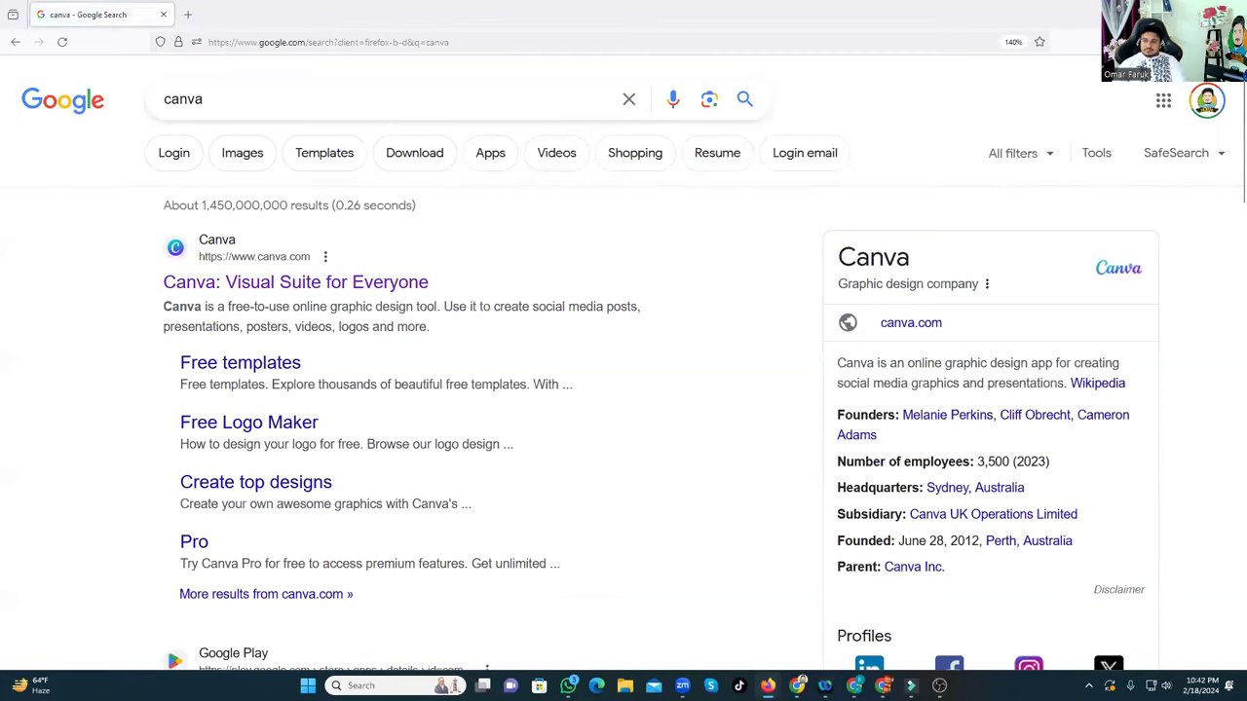
click(276, 286)
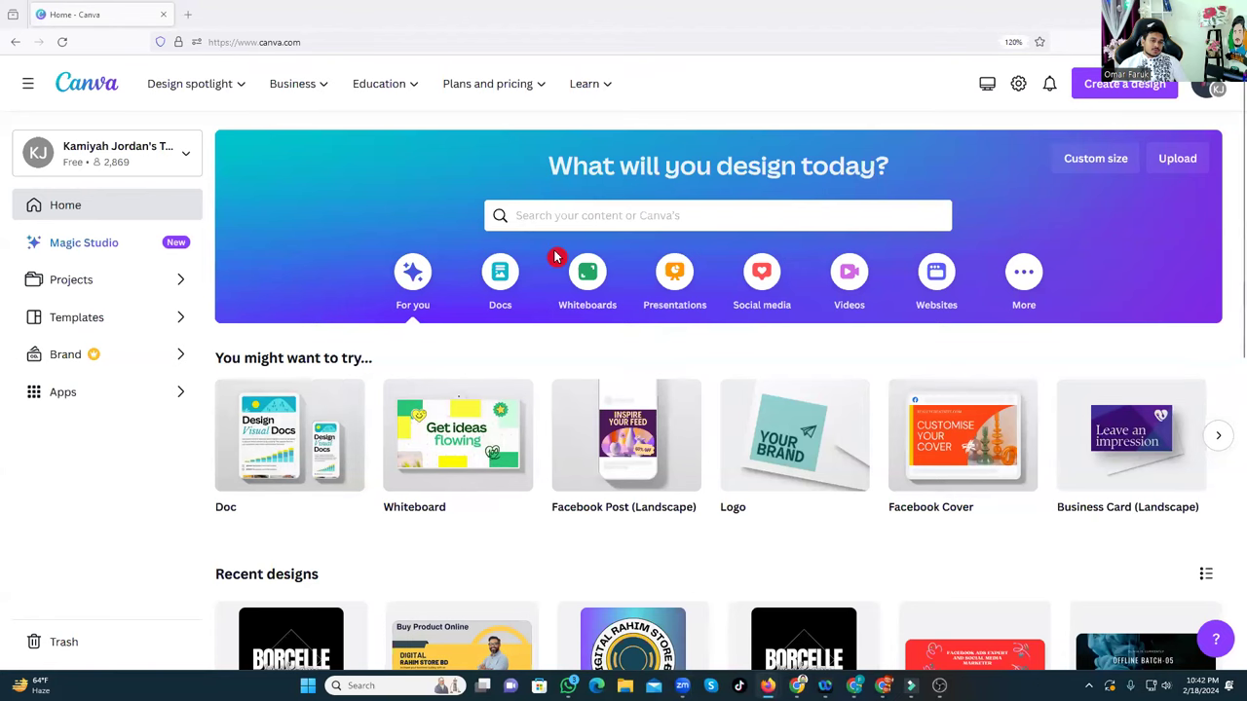
- Search Canva for 'facebook cover' templates, which returns 24,716 results
click(567, 206)
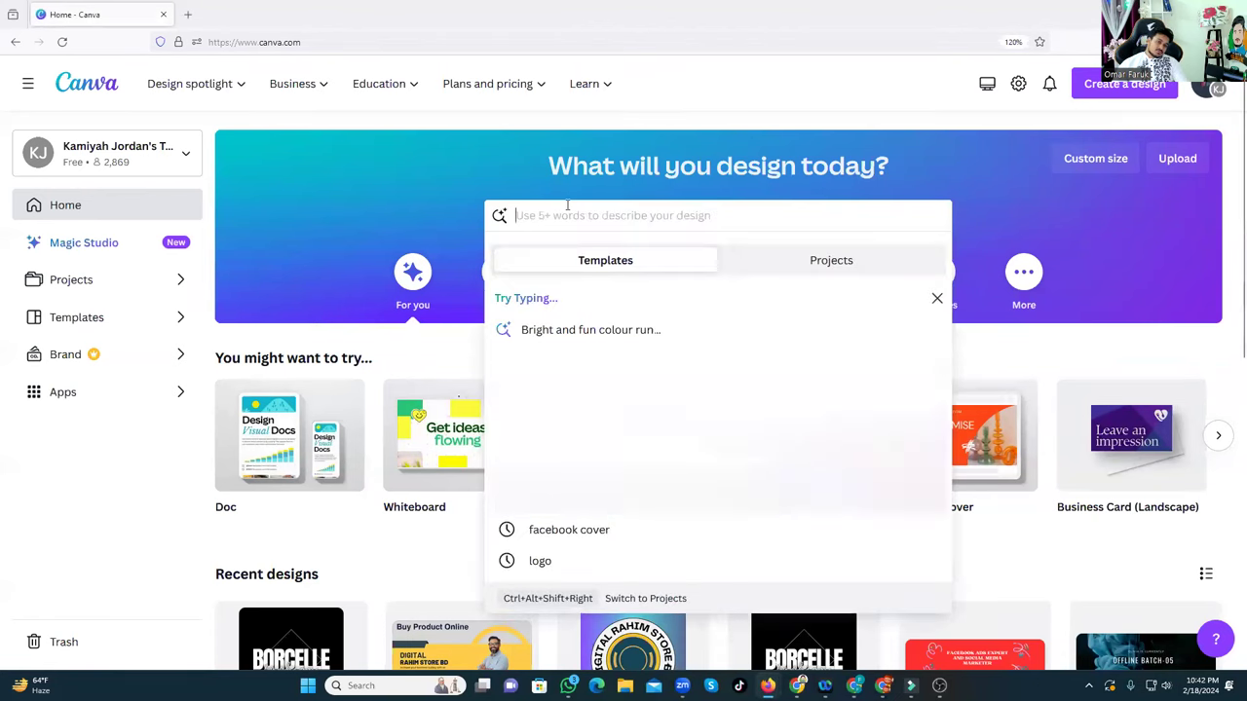
text(face)
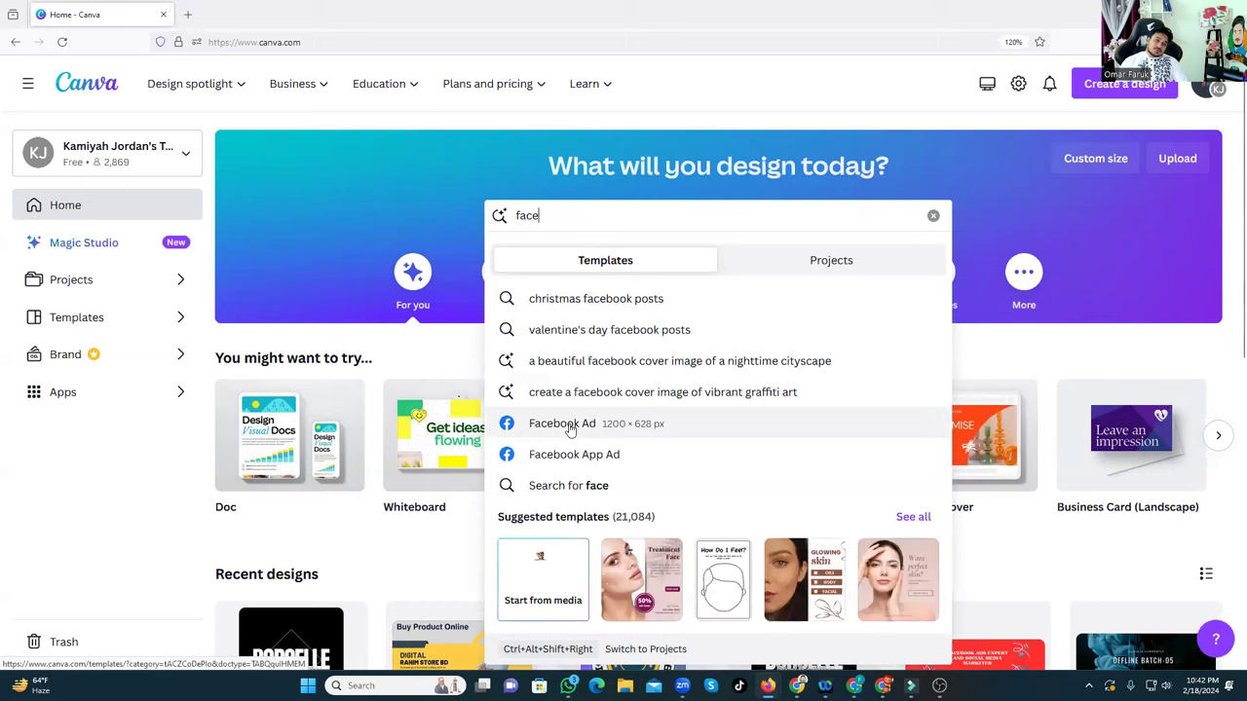
text(book cover)
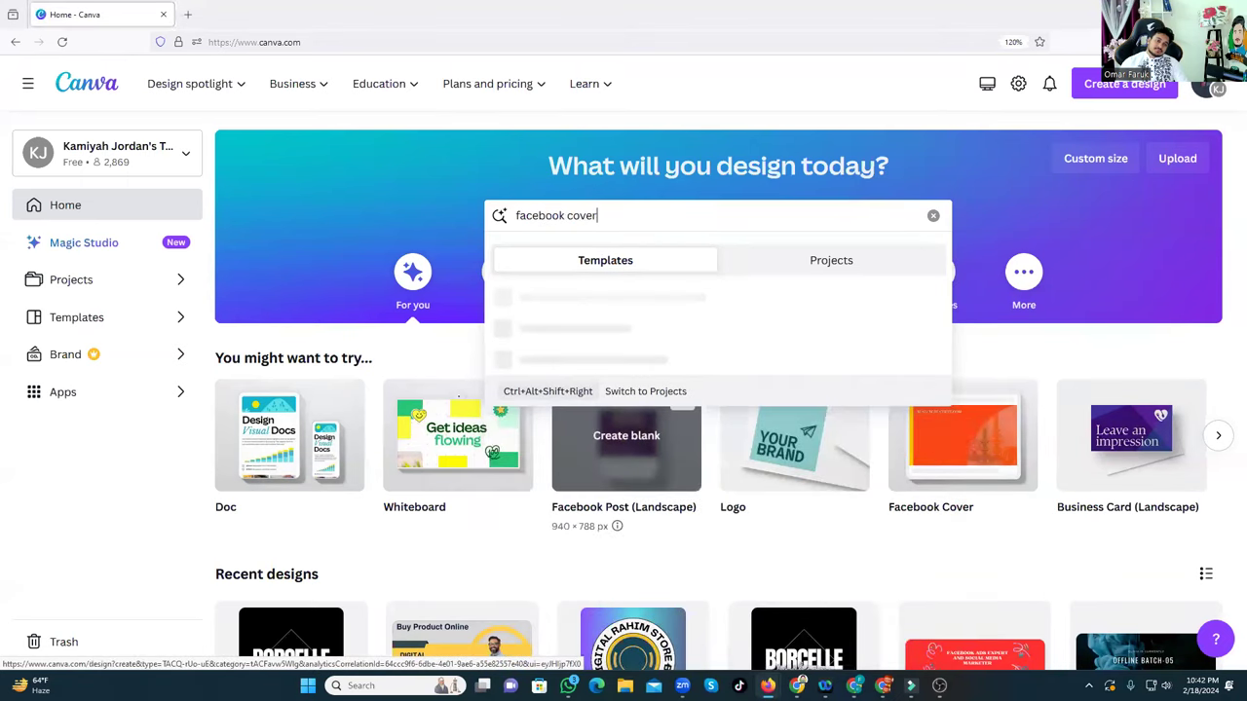
key(Return)
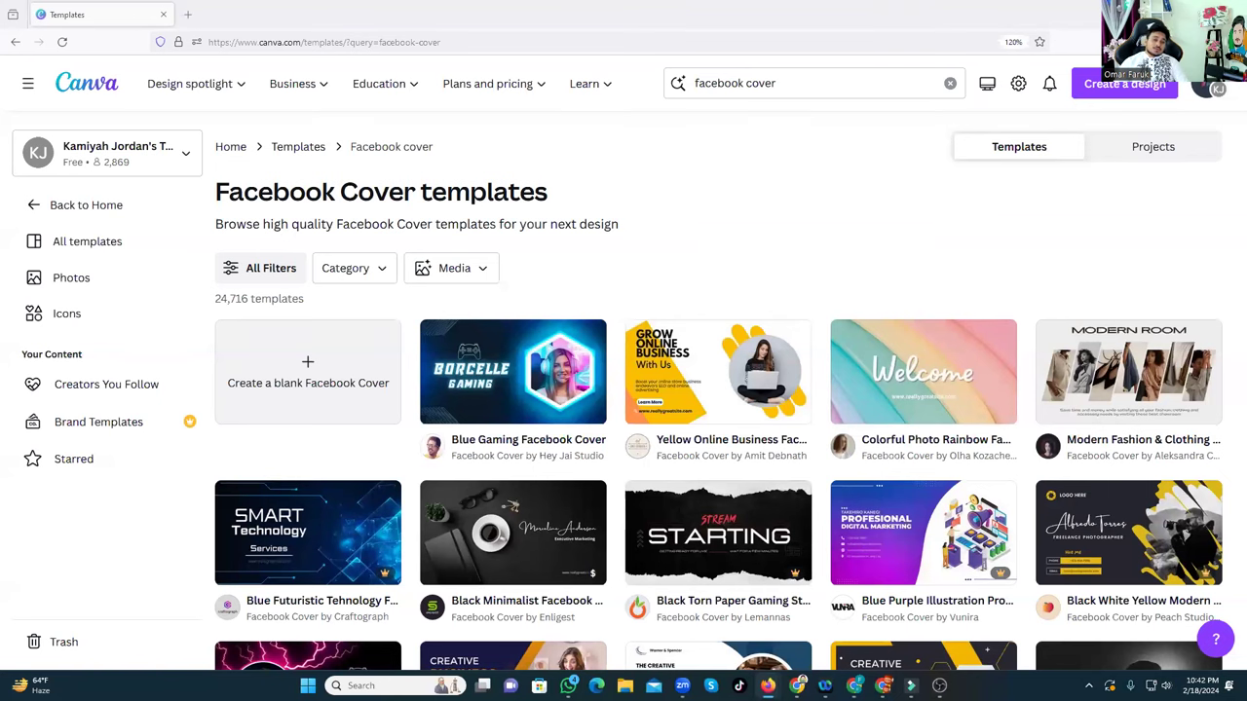
- Preview the Black & Yellow Business Facebook Cover template (1640 × 924 px)
scroll(670, 360, down, 5)
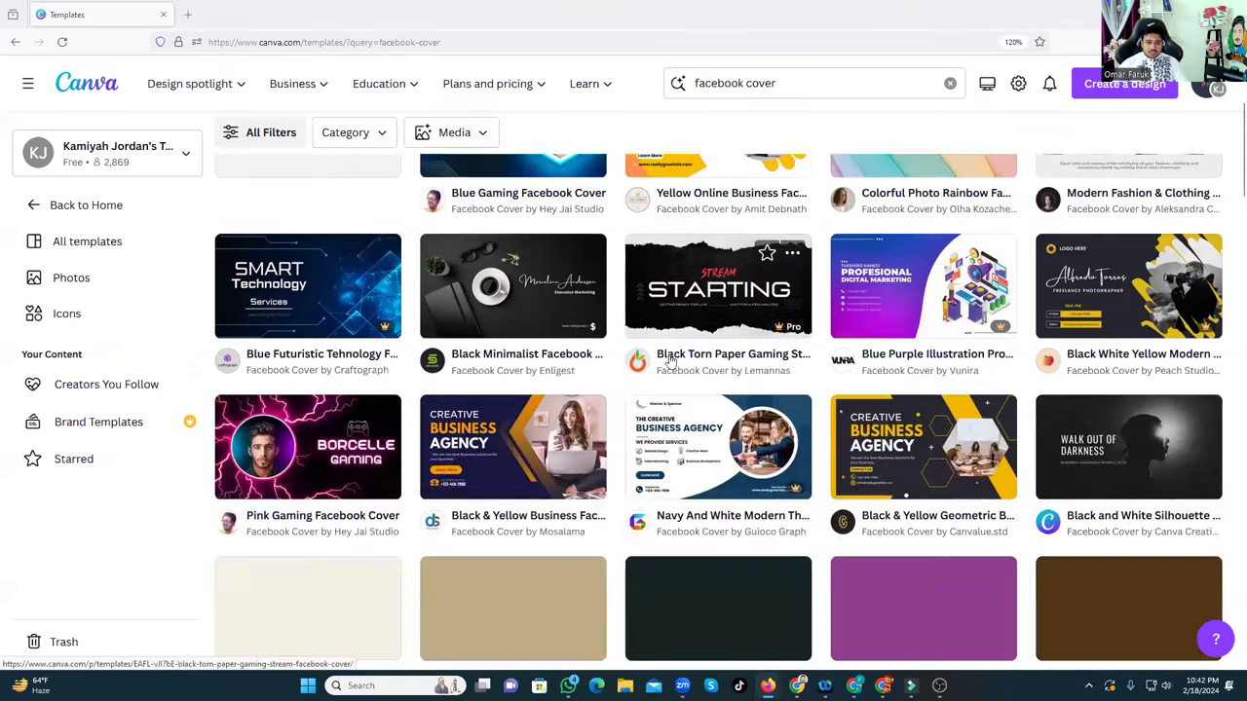
scroll(670, 359, up, 2)
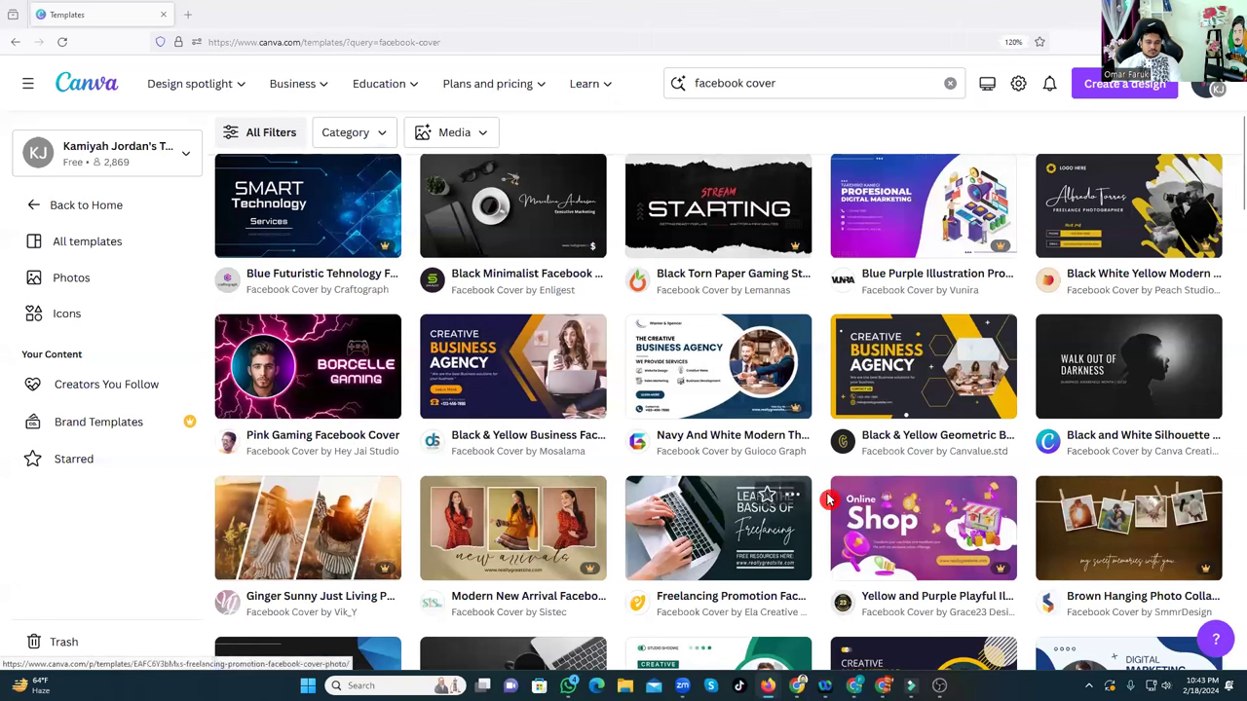
click(485, 364)
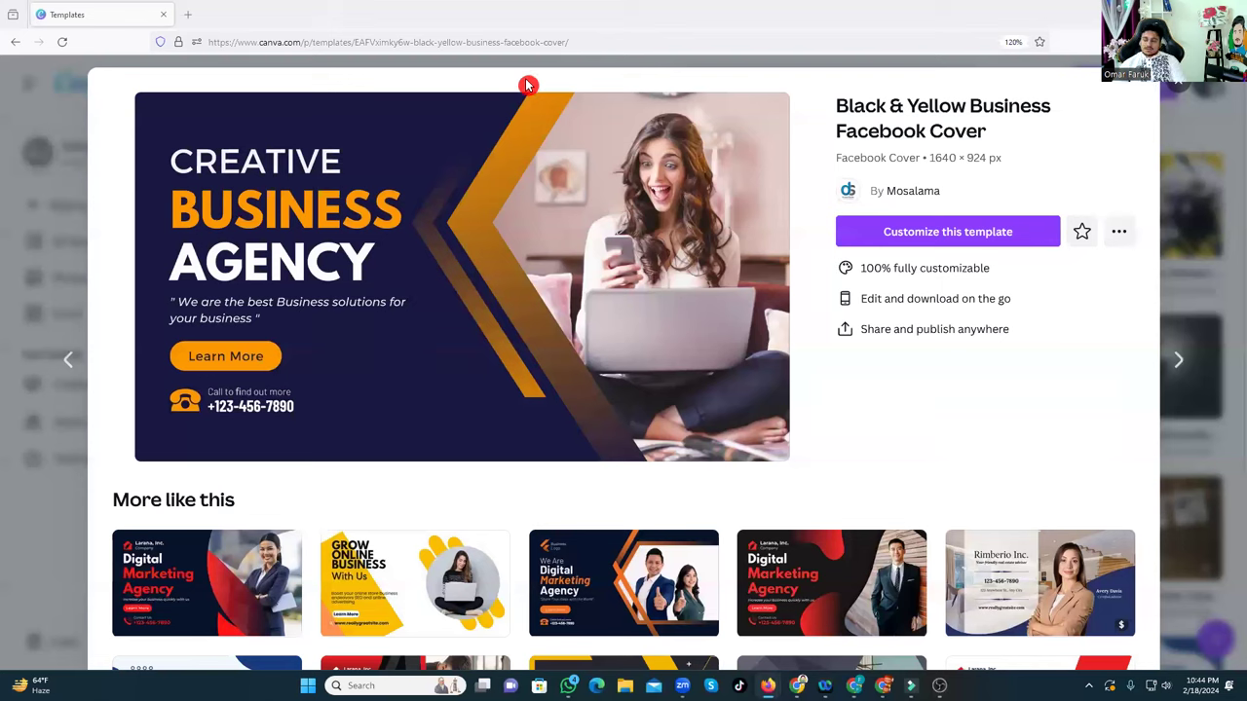
- Customize the Black & Yellow Business template to open it in the editor
click(923, 234)
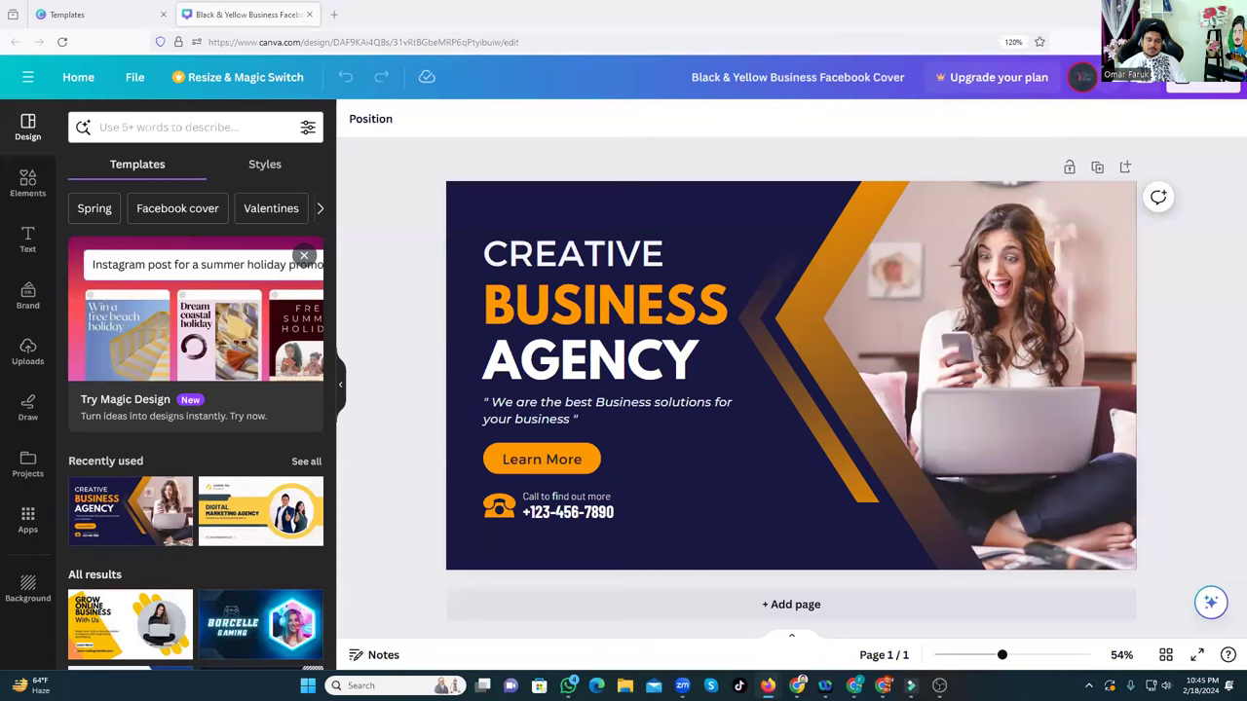
click(536, 255)
click(536, 253)
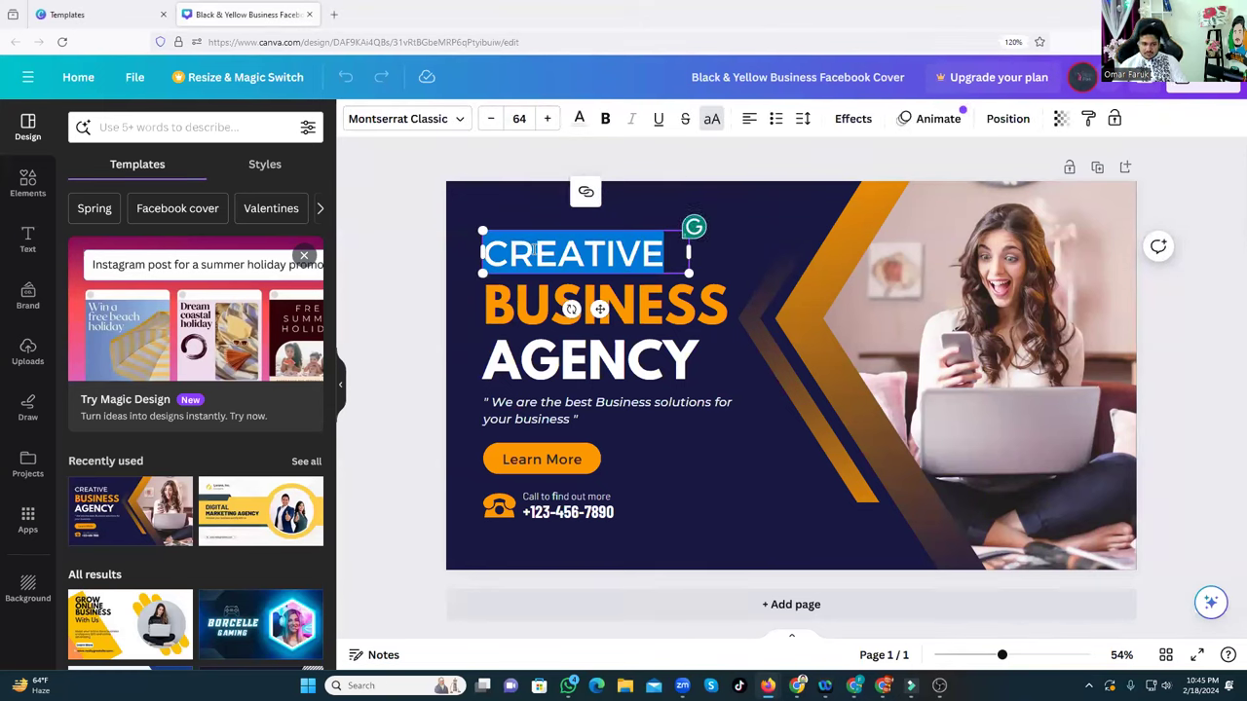
scroll(142, 498, down, 1)
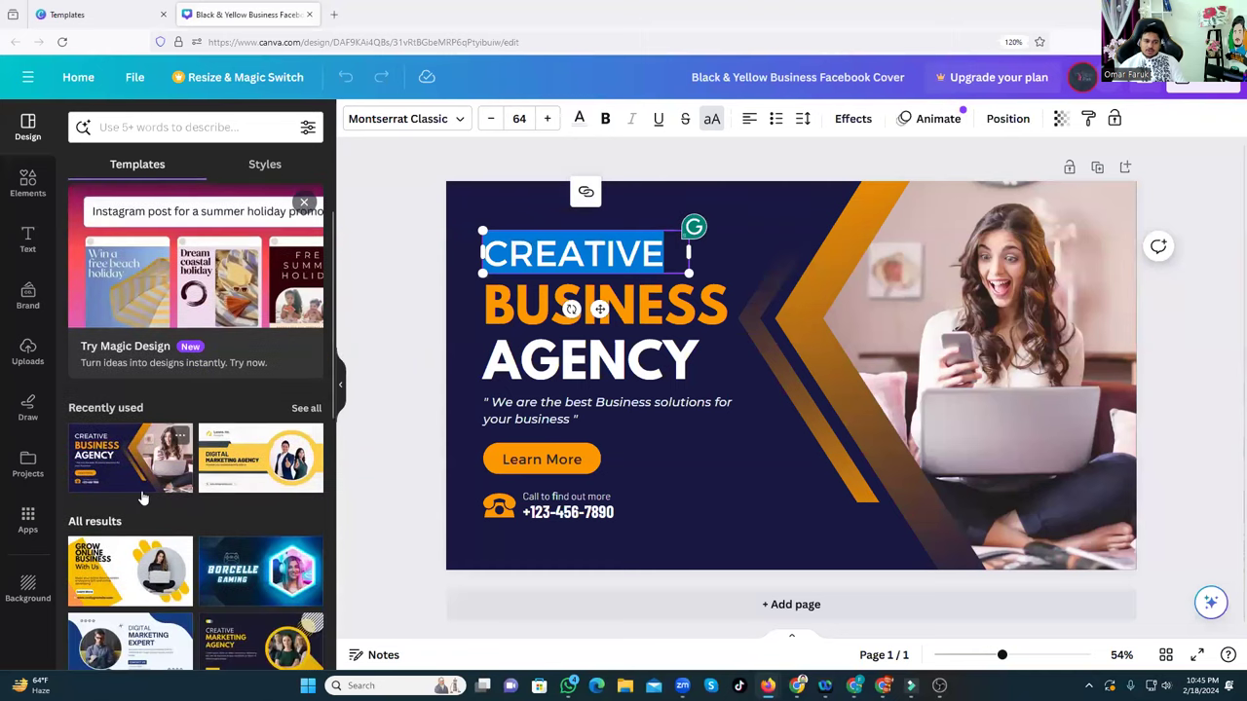
scroll(141, 498, down, 1)
scroll(176, 531, down, 2)
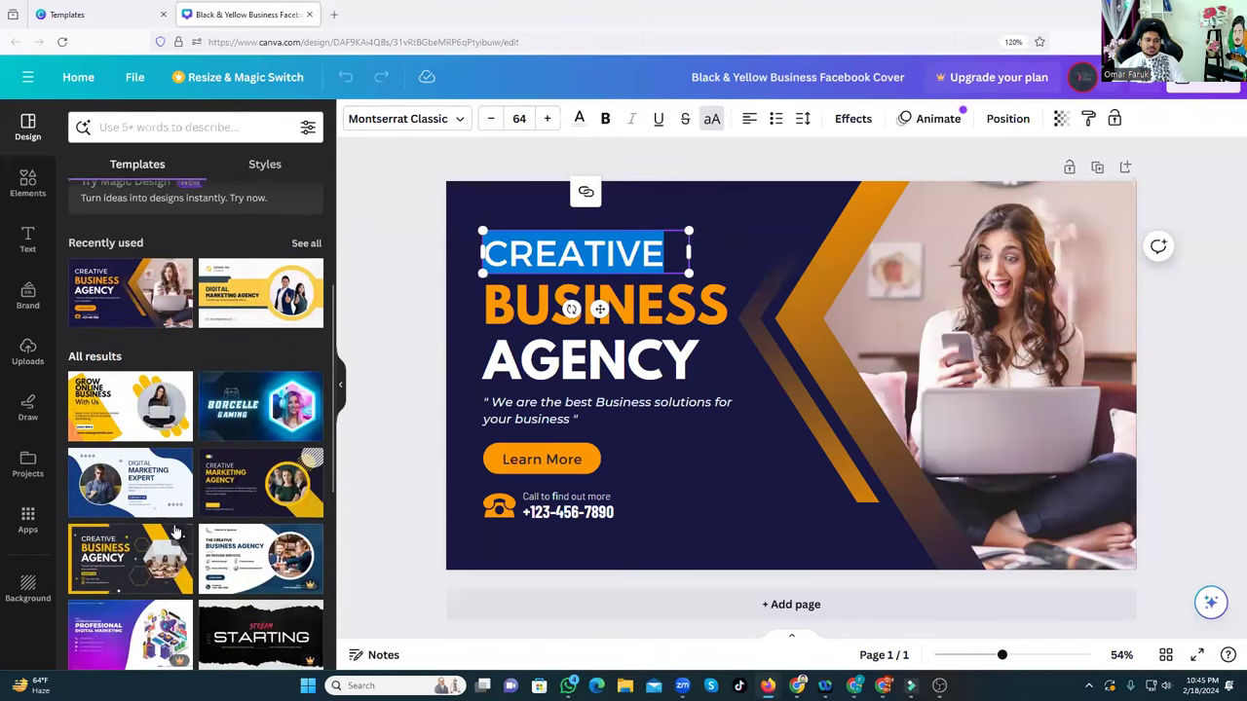
- Apply the Creative Marketing Agency layout and delete the photo, keeping its empty circular frame
click(261, 487)
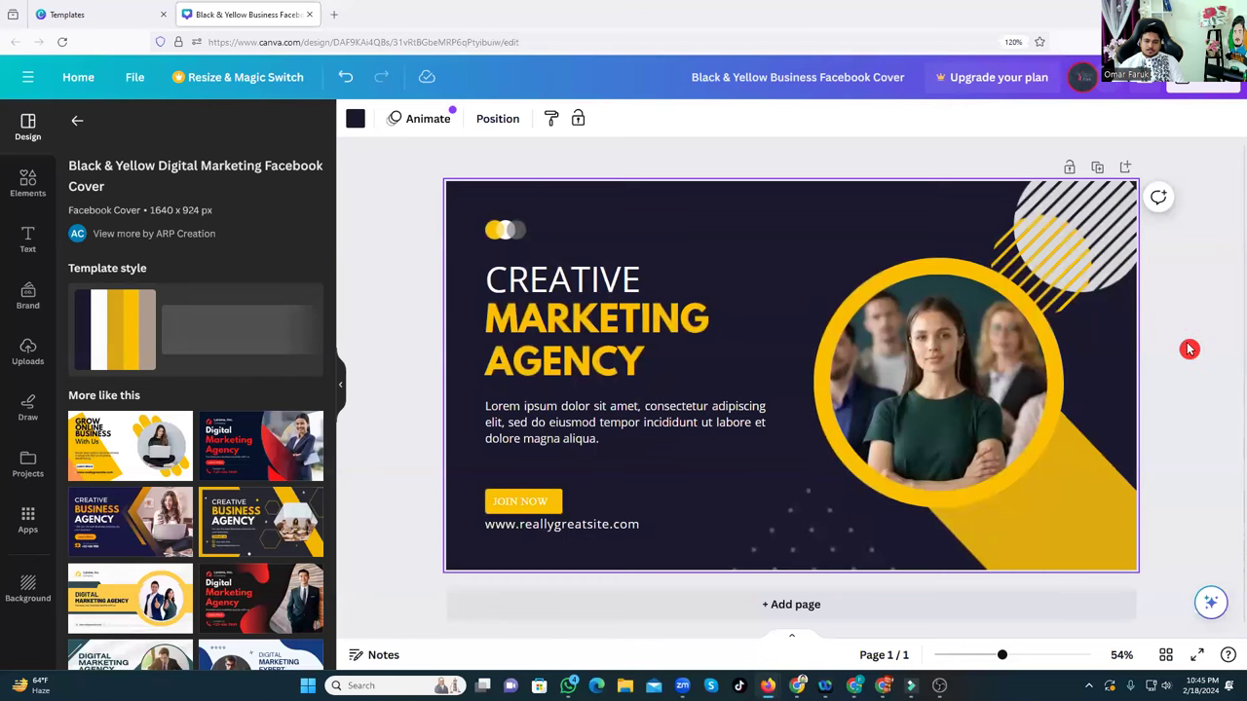
click(908, 340)
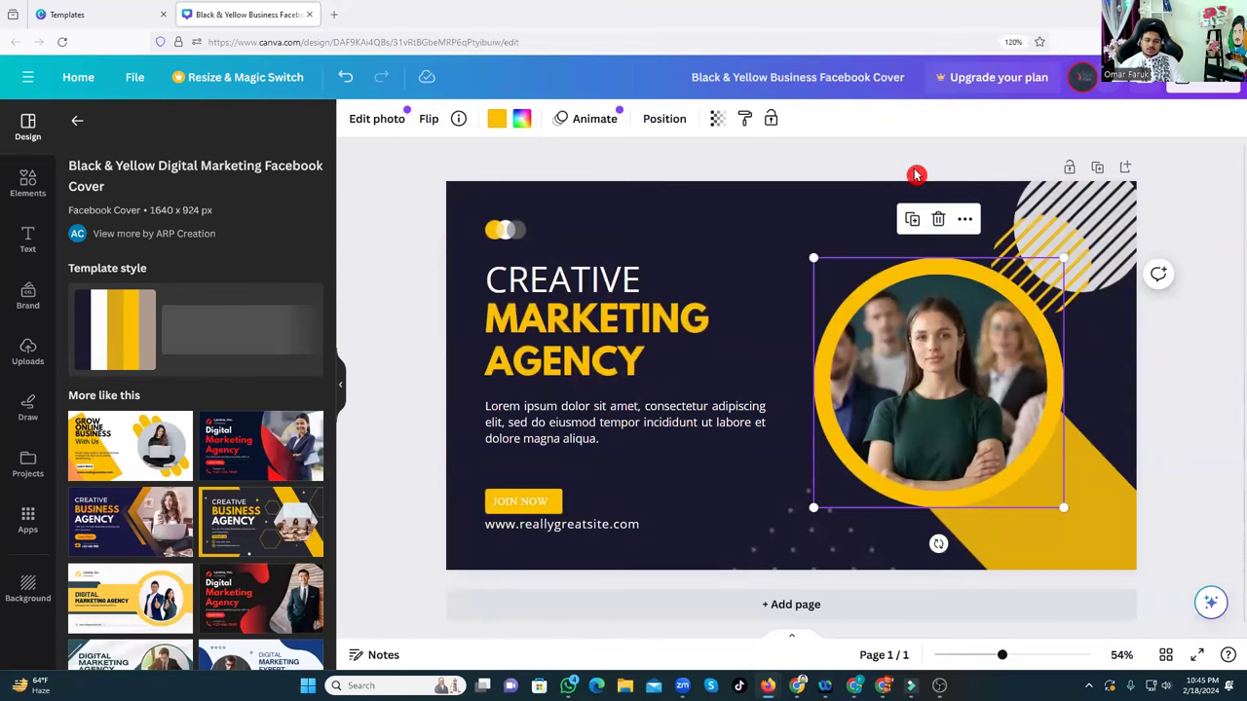
click(938, 220)
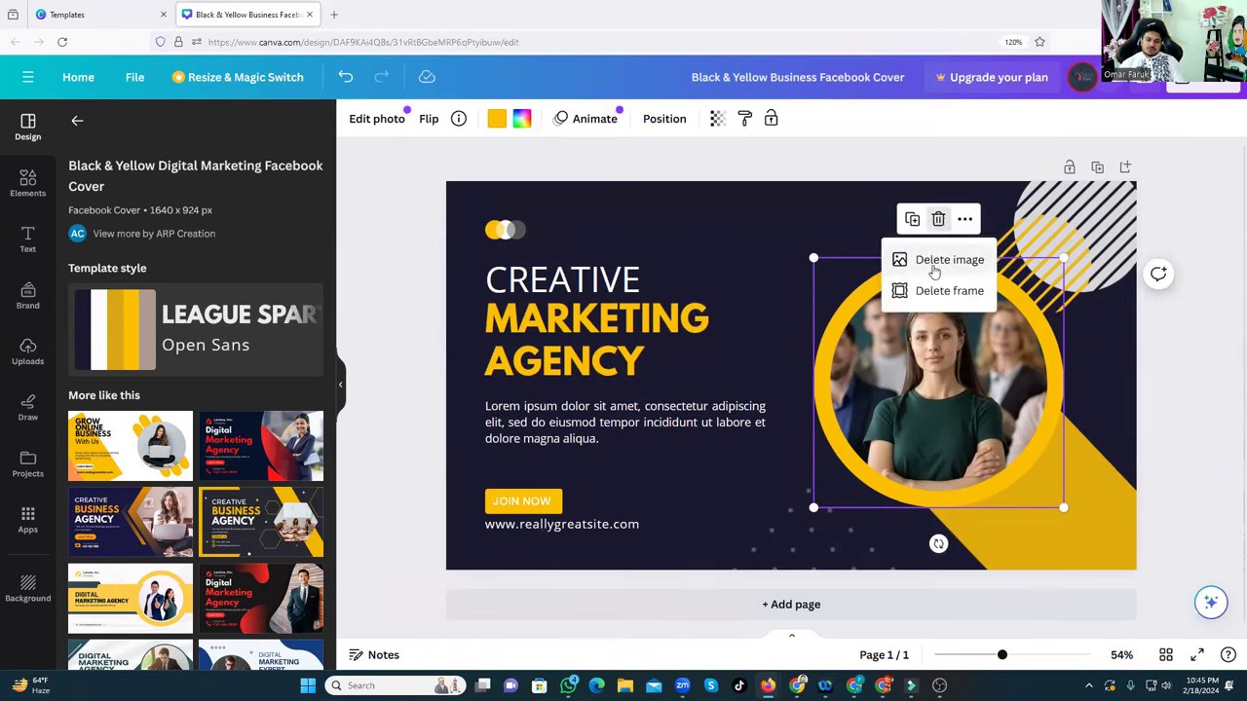
click(937, 259)
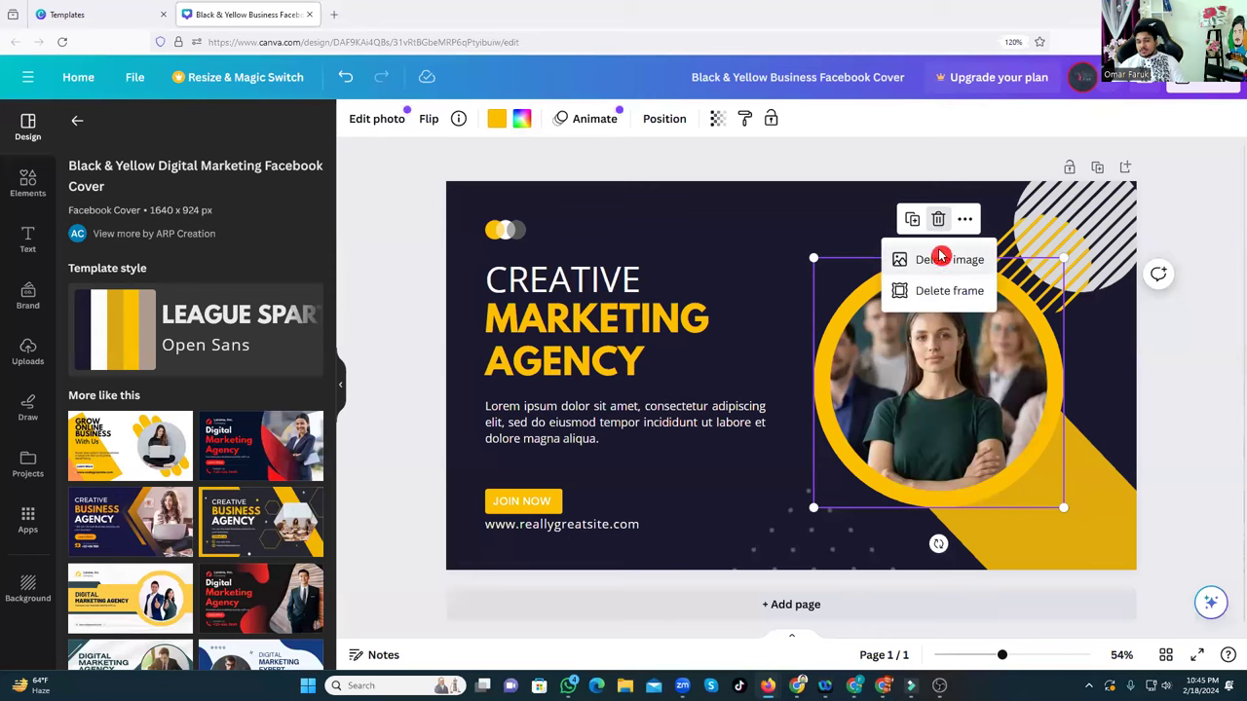
click(1138, 356)
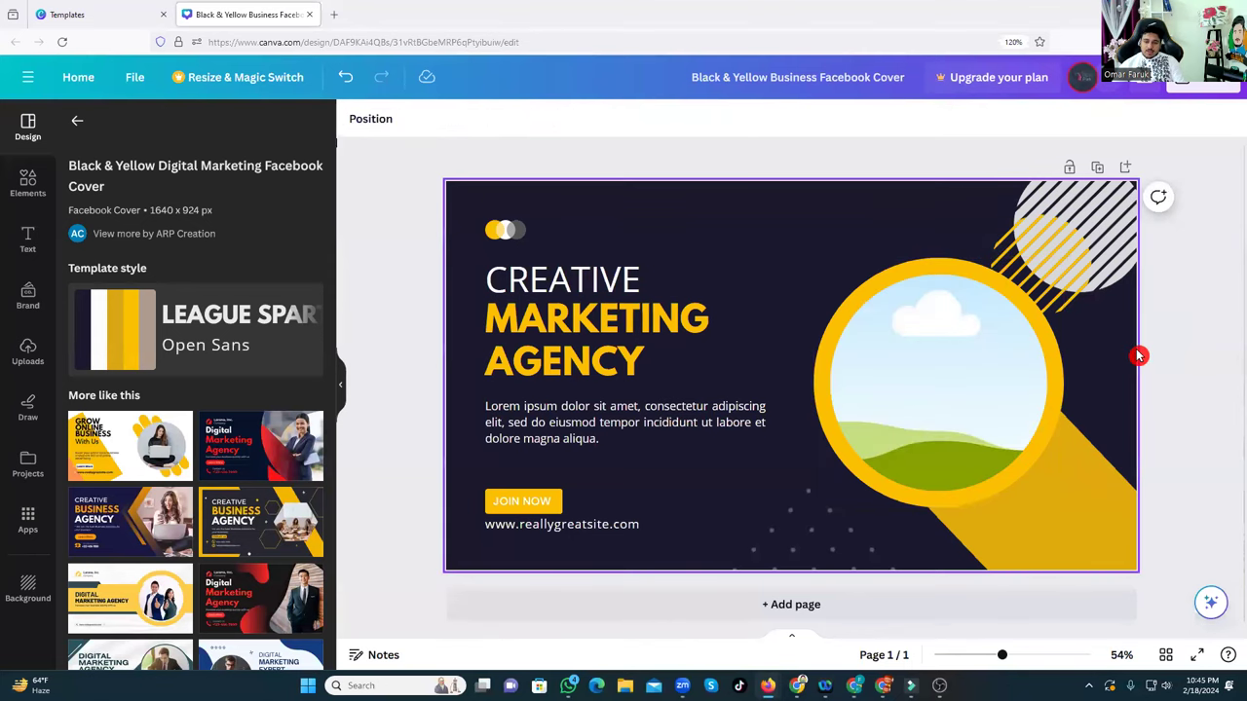
click(1138, 357)
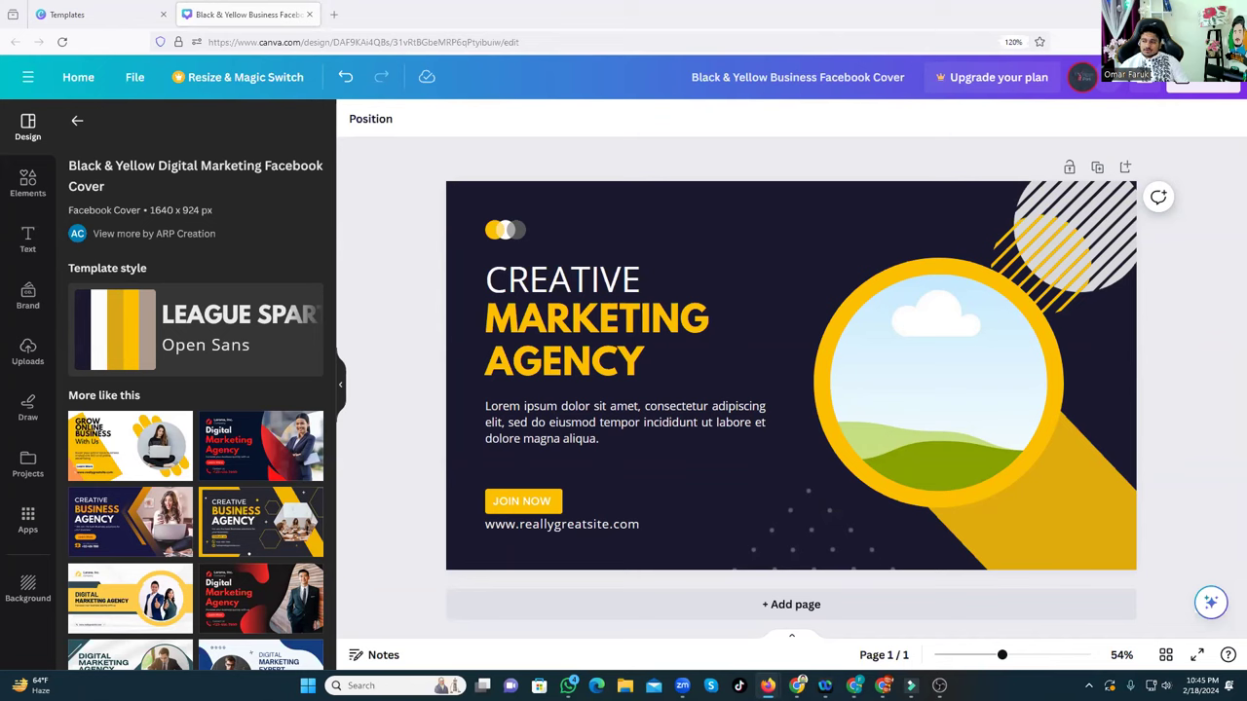
- Replace CREATIVE with DIGITAL in the headline, then select the Lorem ipsum paragraph
double_click(545, 283)
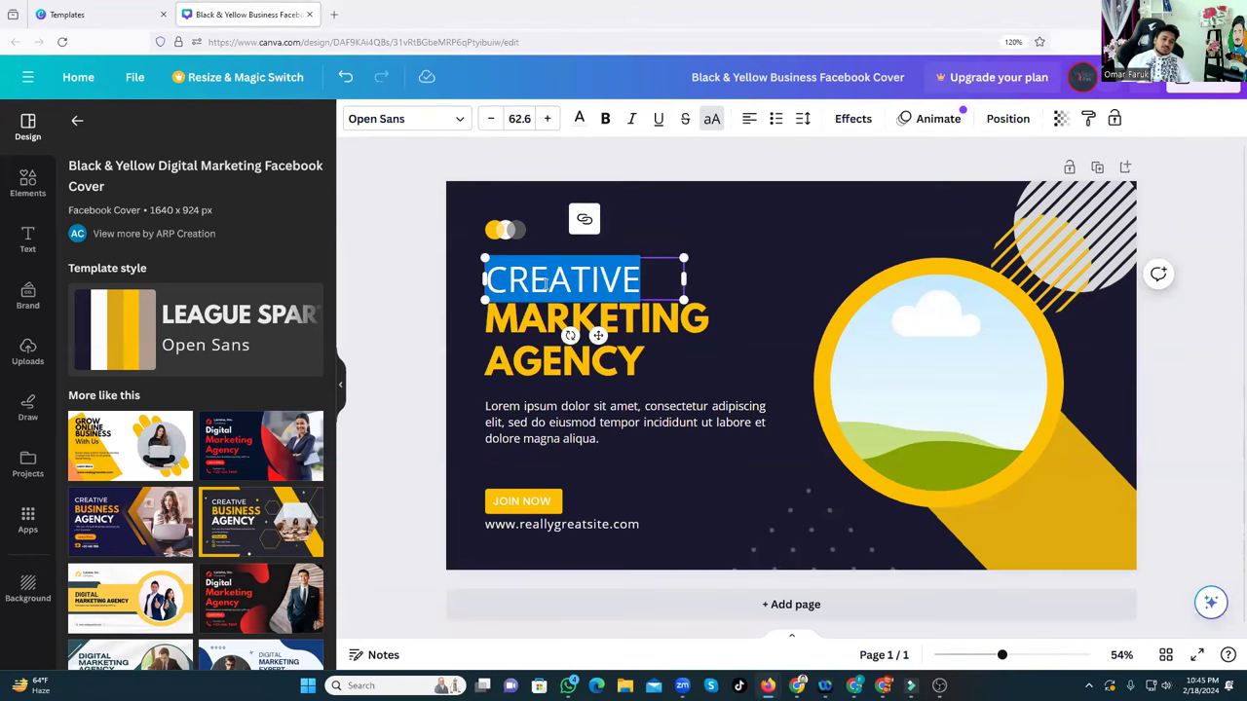
text(DIGITAL)
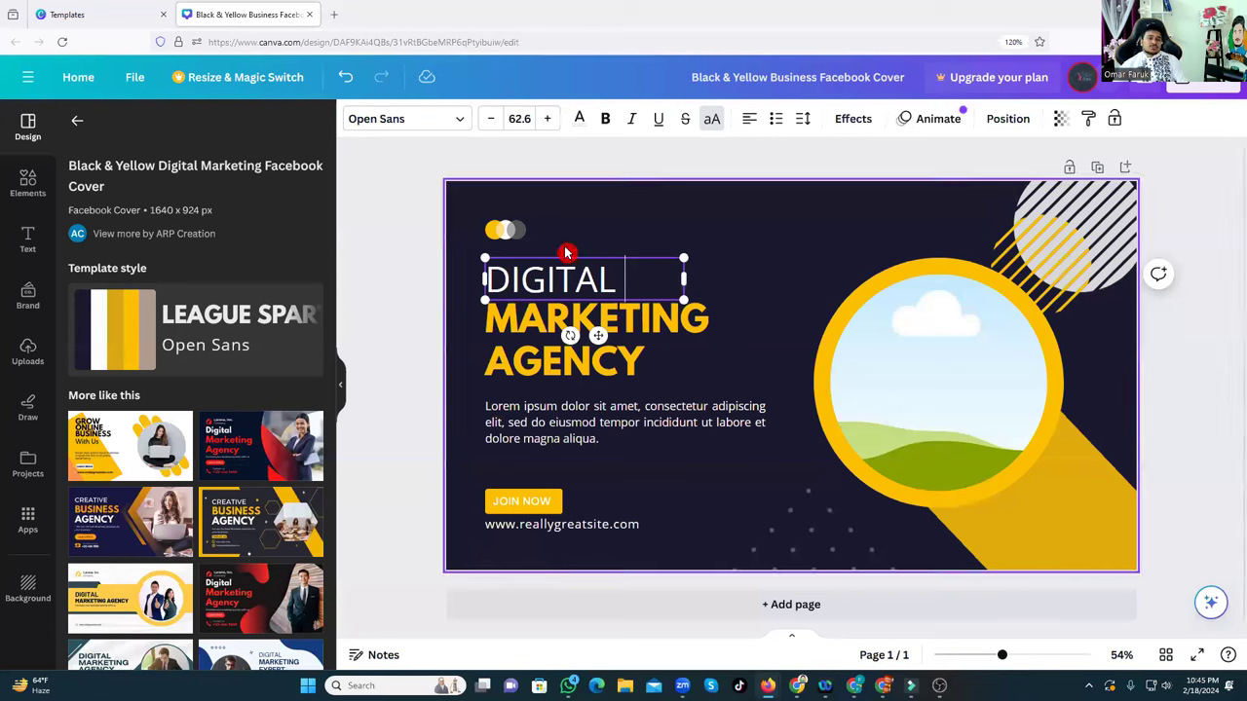
double_click(540, 421)
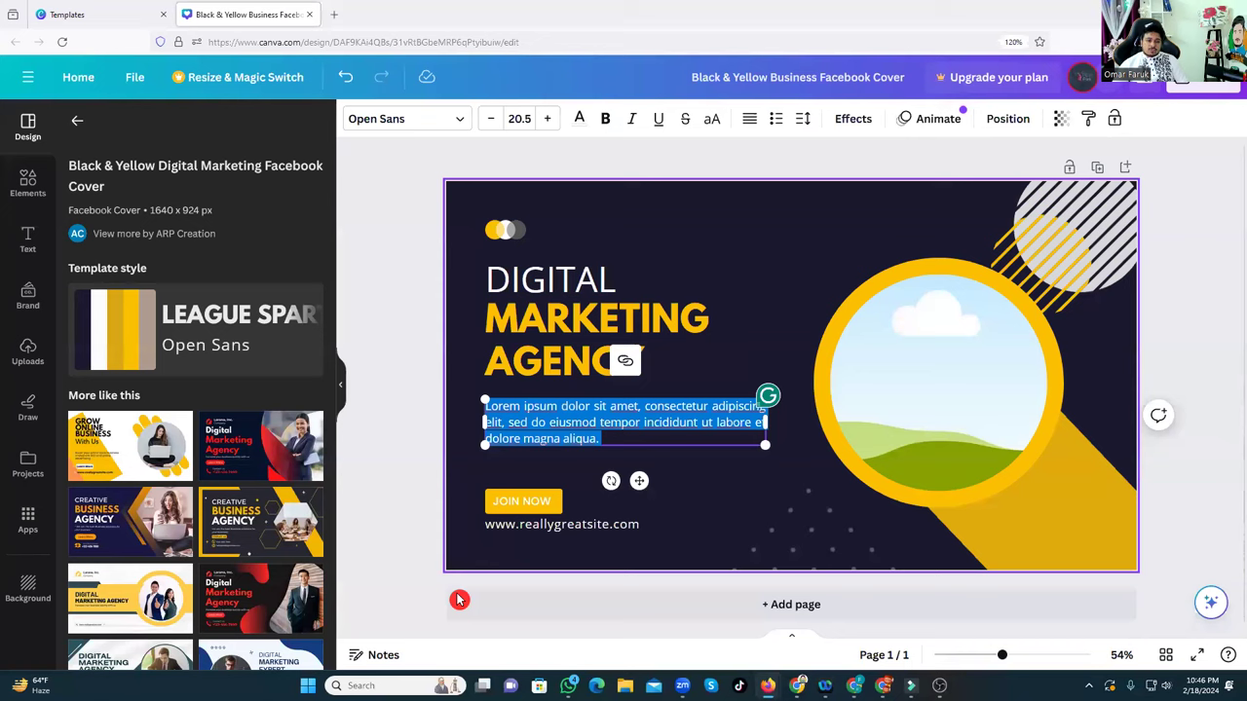
key(Escape)
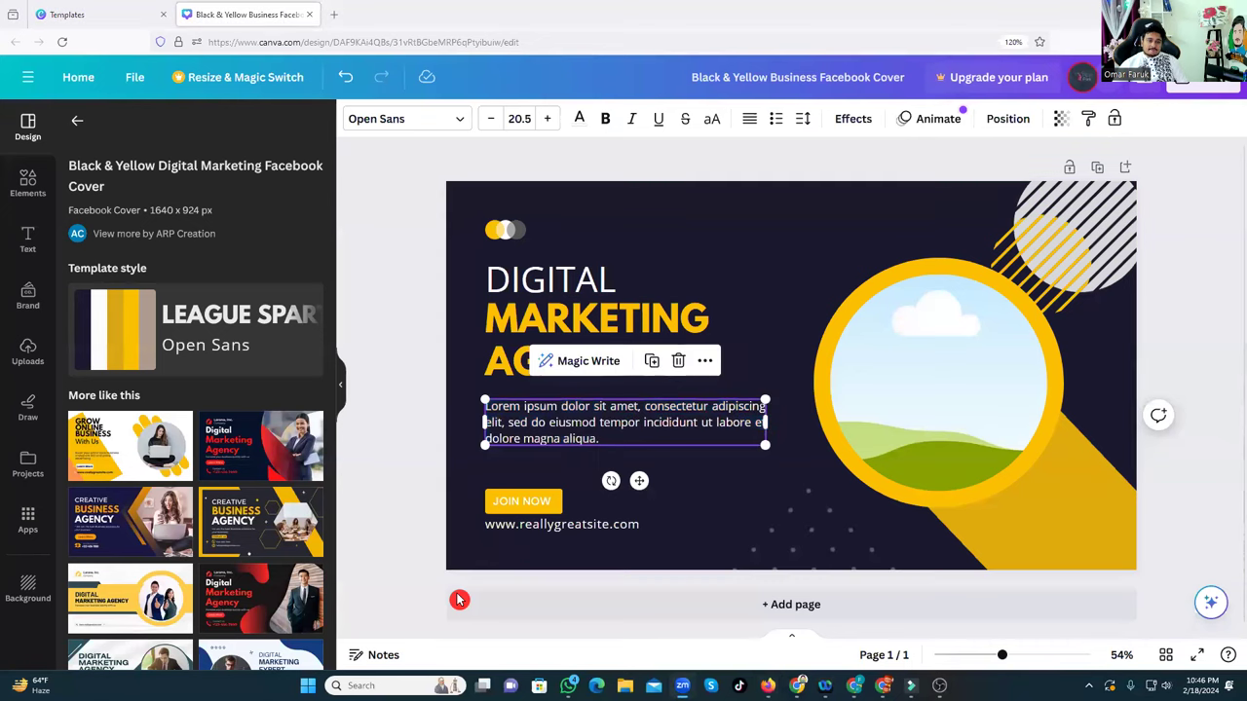
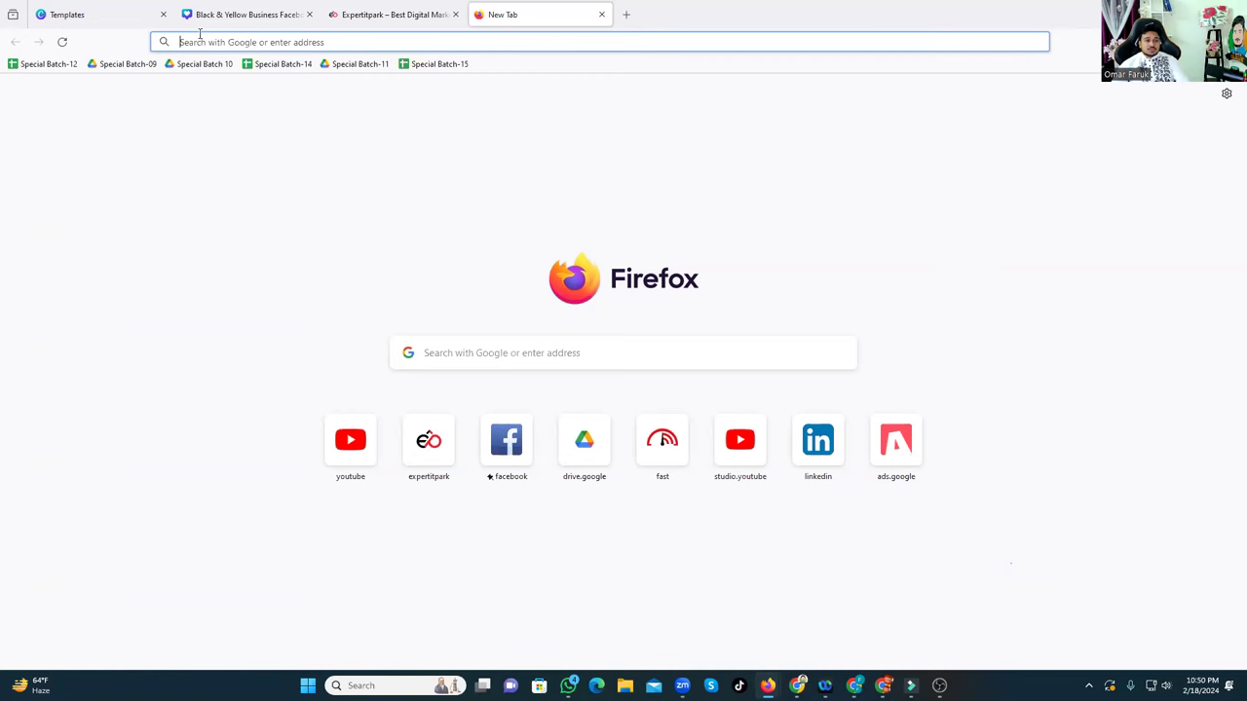
- Search Google for 'remove bg' and open the remove.bg website from the results
text(re)
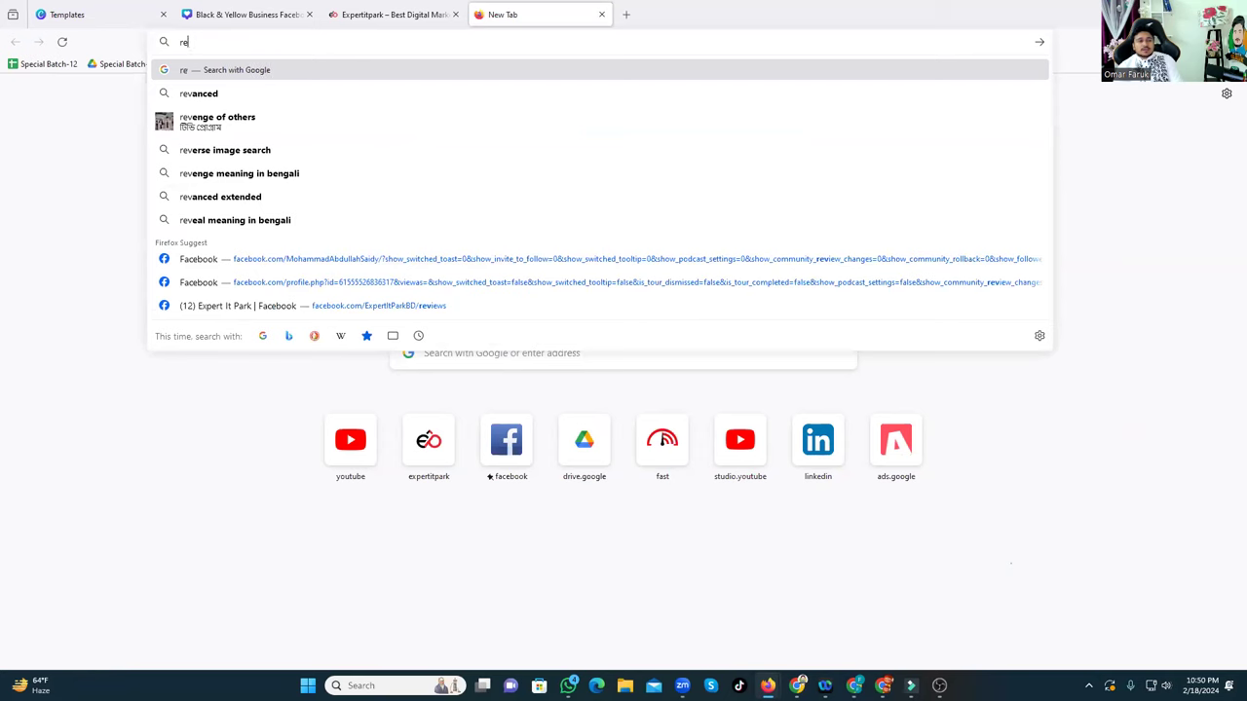
text(vmove)
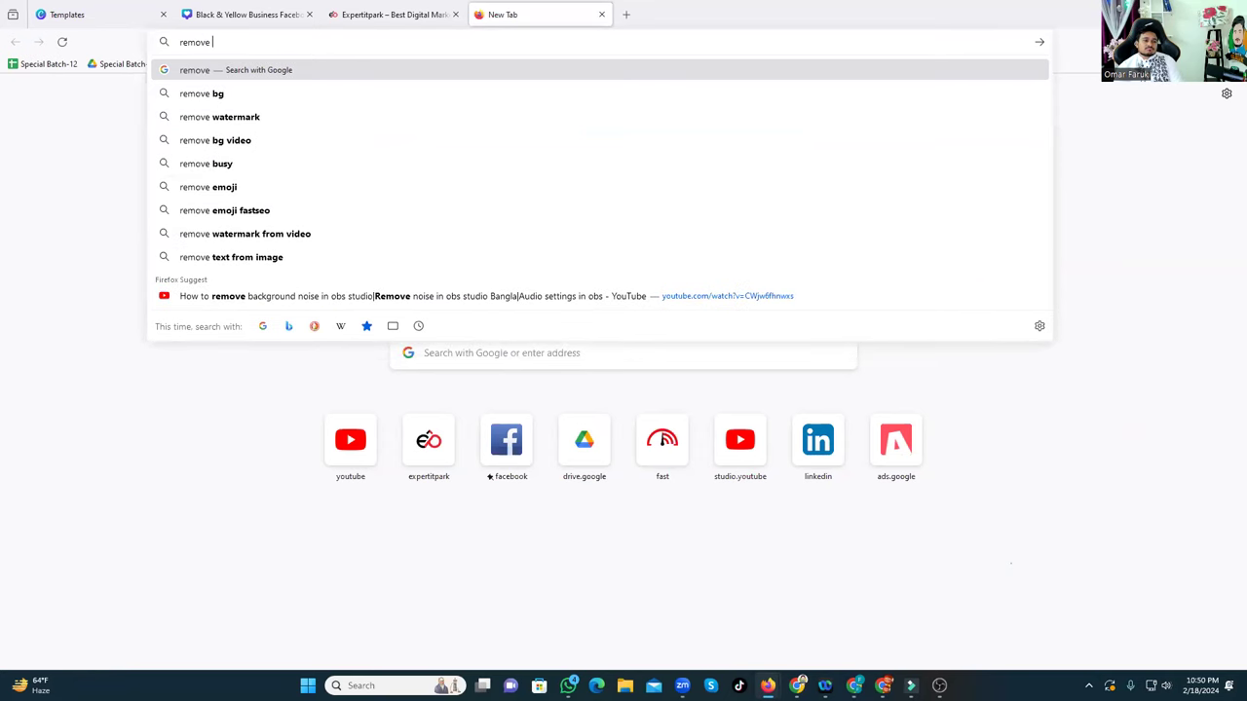
click(208, 91)
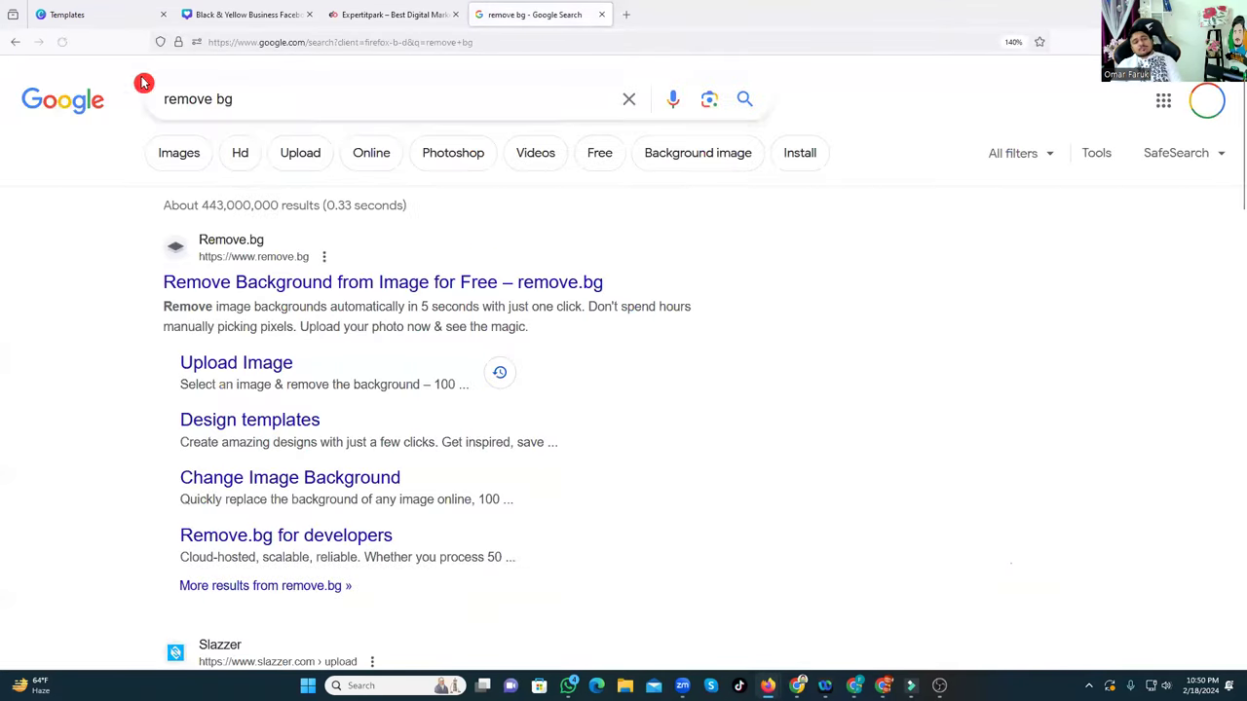
key(Print)
drag(125, 48, 421, 266)
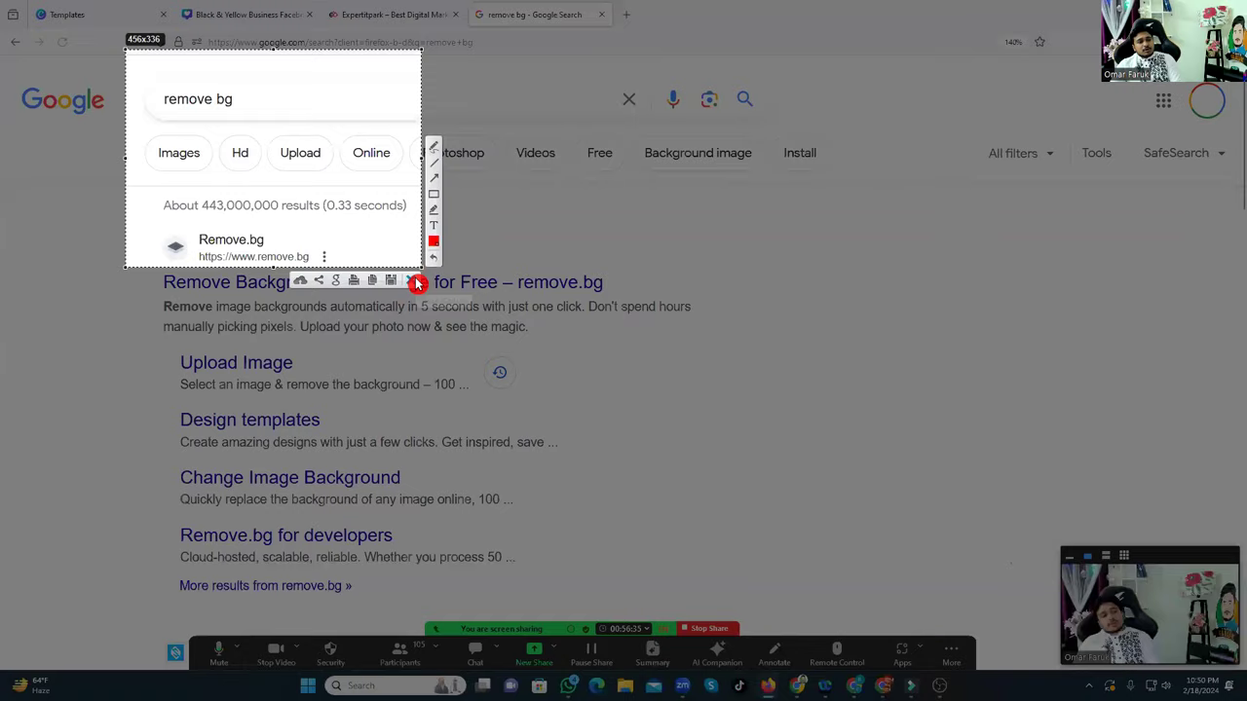
click(417, 283)
click(337, 288)
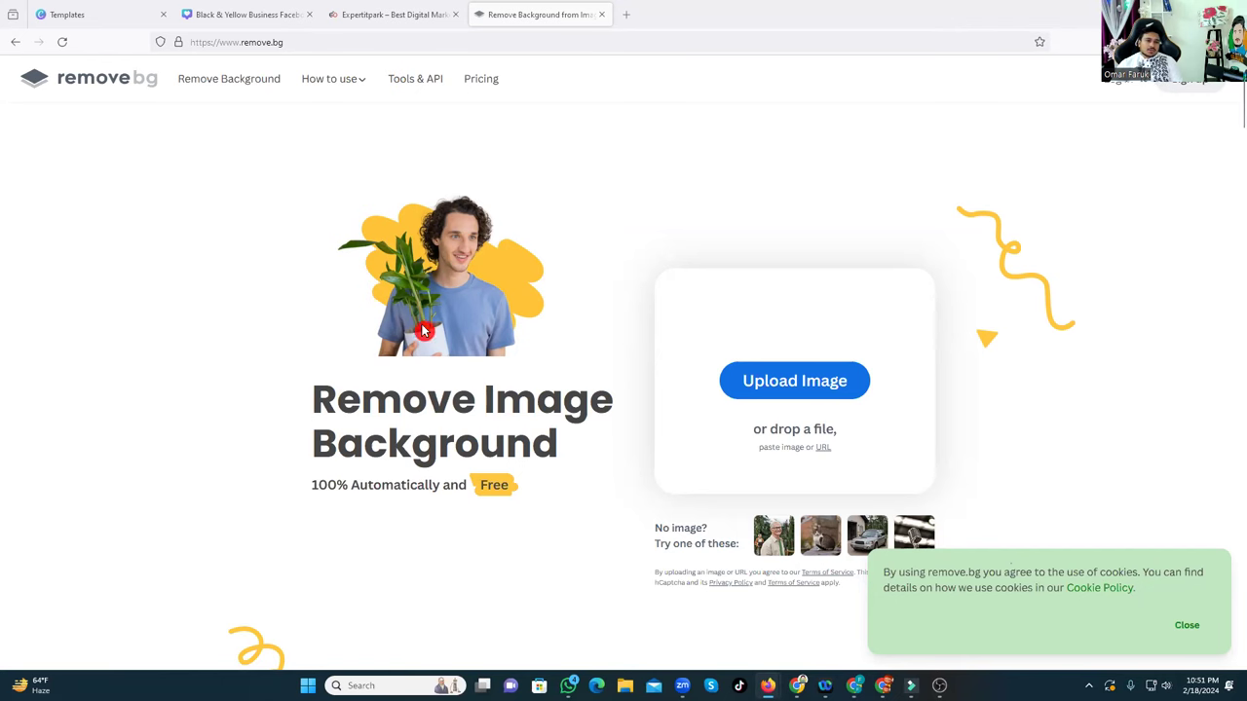
- Capture screenshots of the remove.bg home page, then start an image upload
key(Print)
mouse_move(0, 0)
mouse_down()
mouse_move(1072, 596)
mouse_move(1019, 558)
mouse_up()
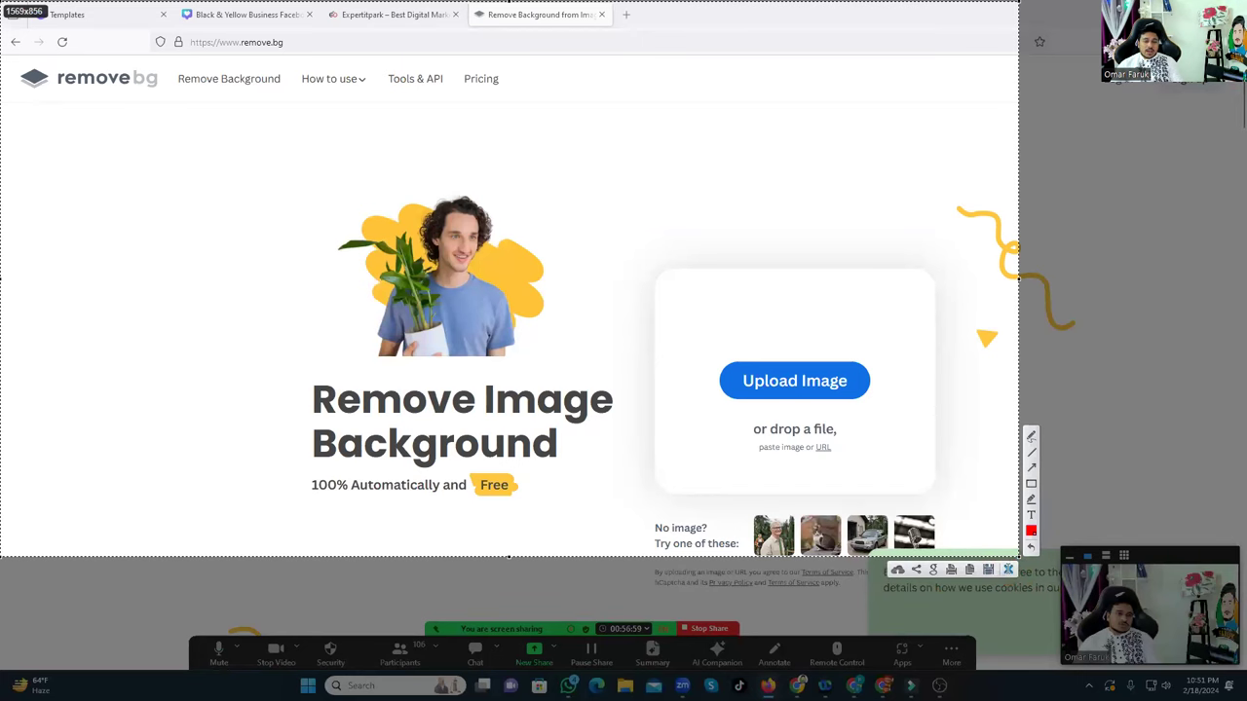
click(1010, 574)
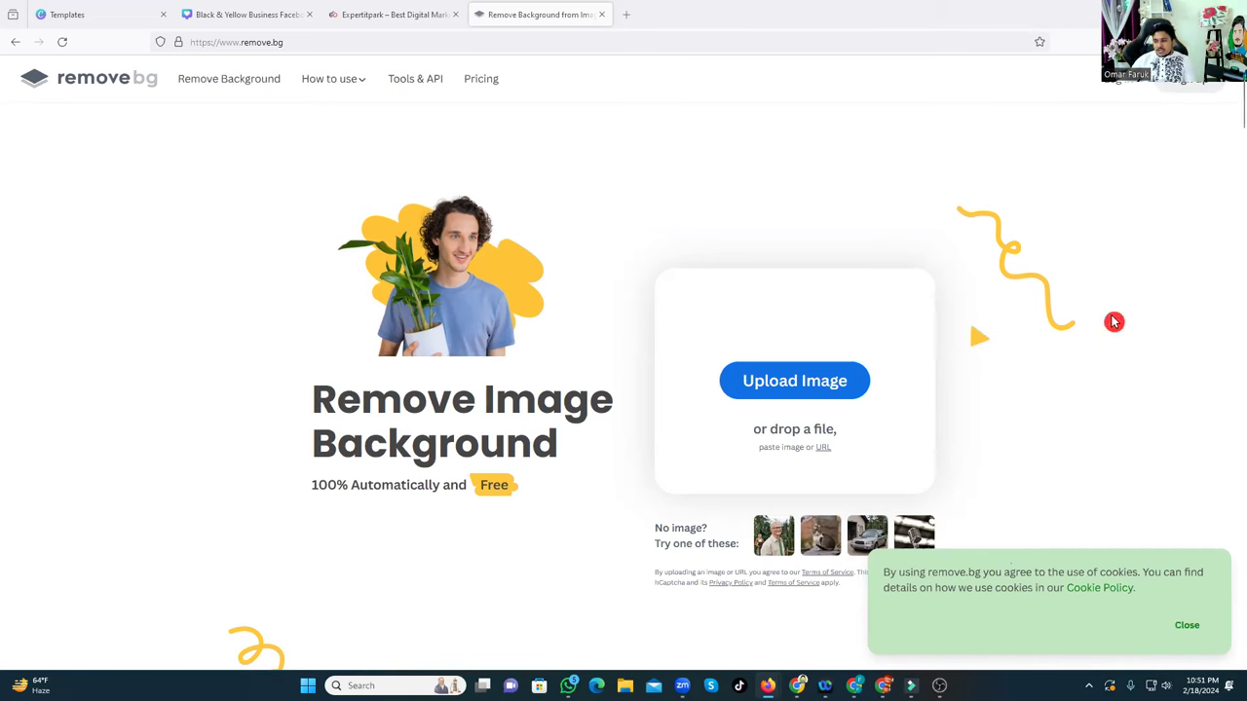
key(Print)
drag(211, 141, 973, 477)
click(966, 494)
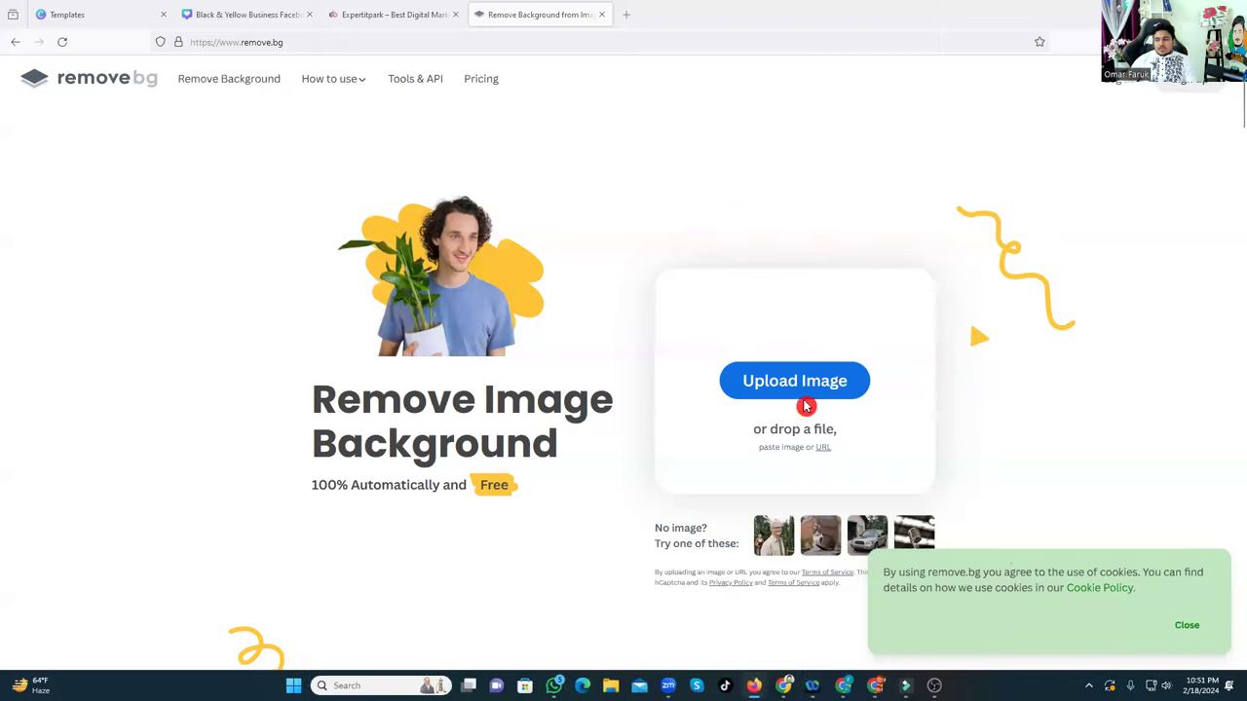
click(769, 387)
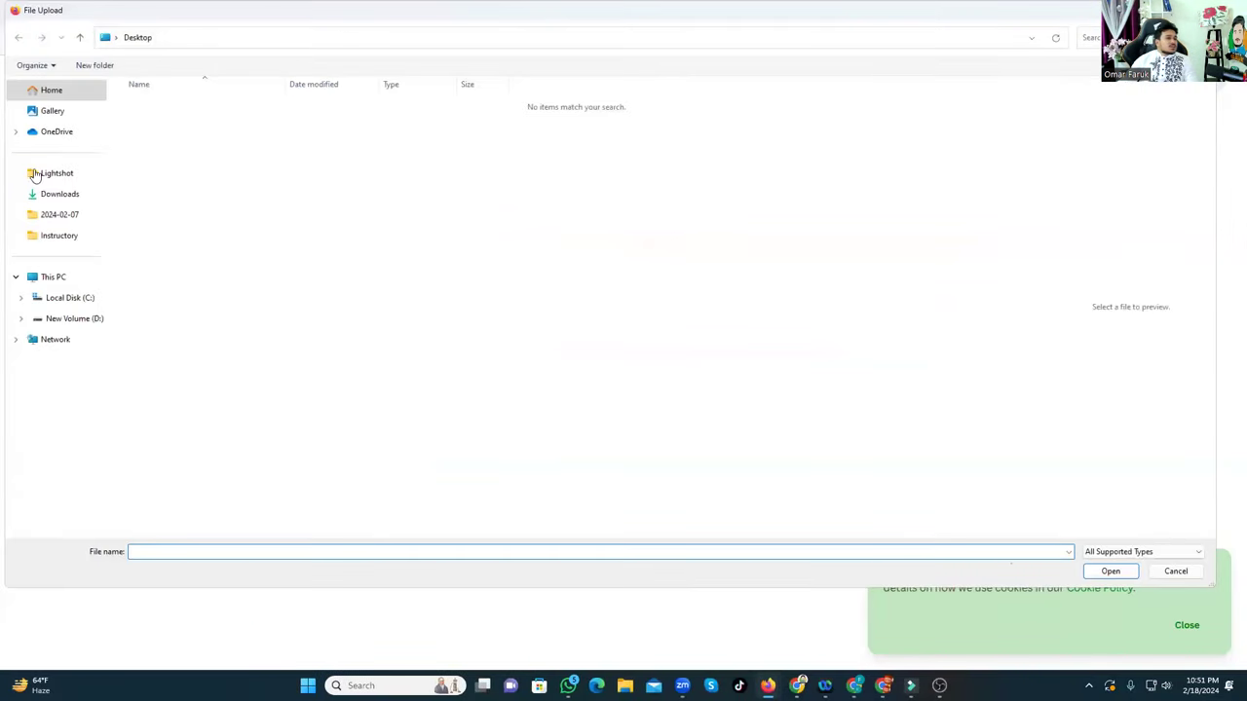
- Upload the desk portrait photo from the Downloads folder to remove.bg
click(53, 195)
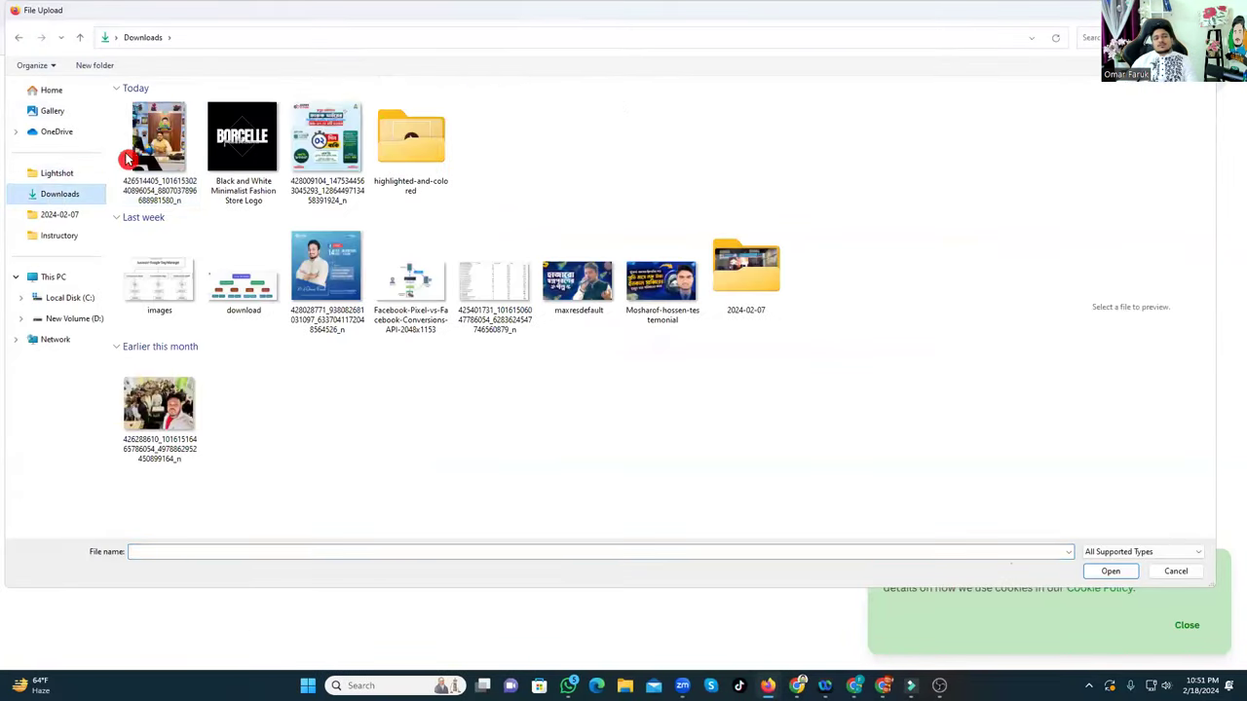
click(154, 151)
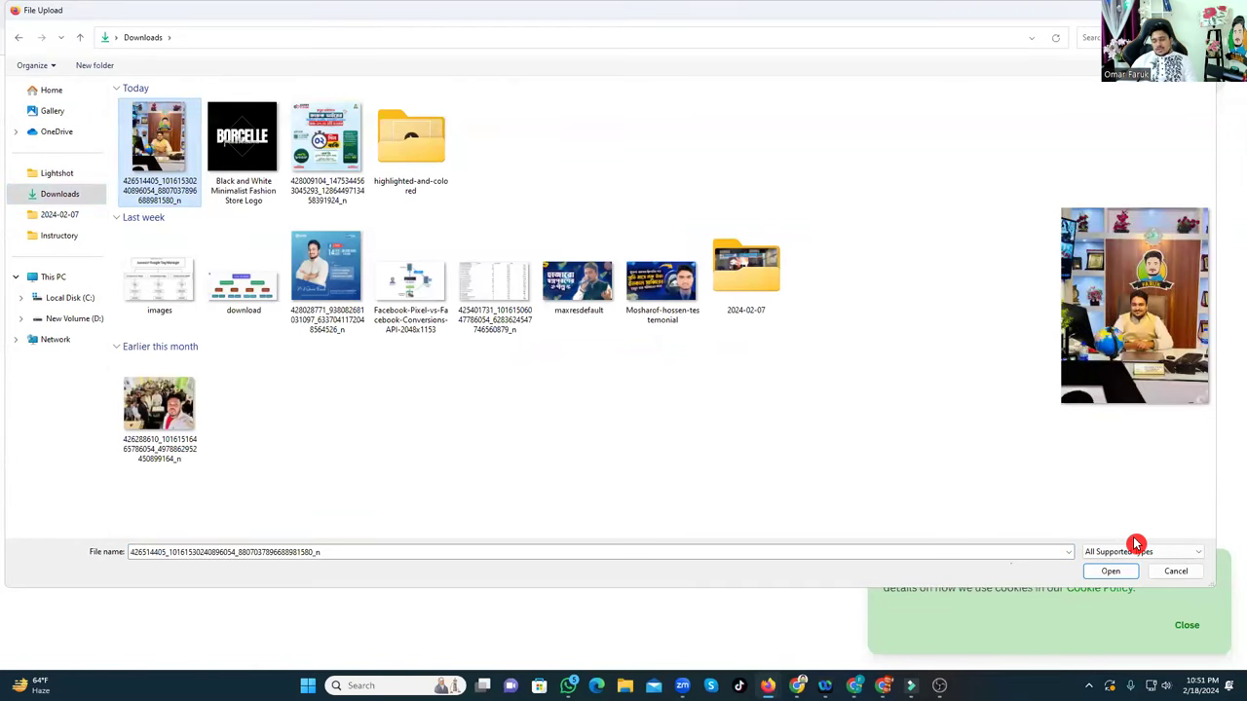
click(1108, 574)
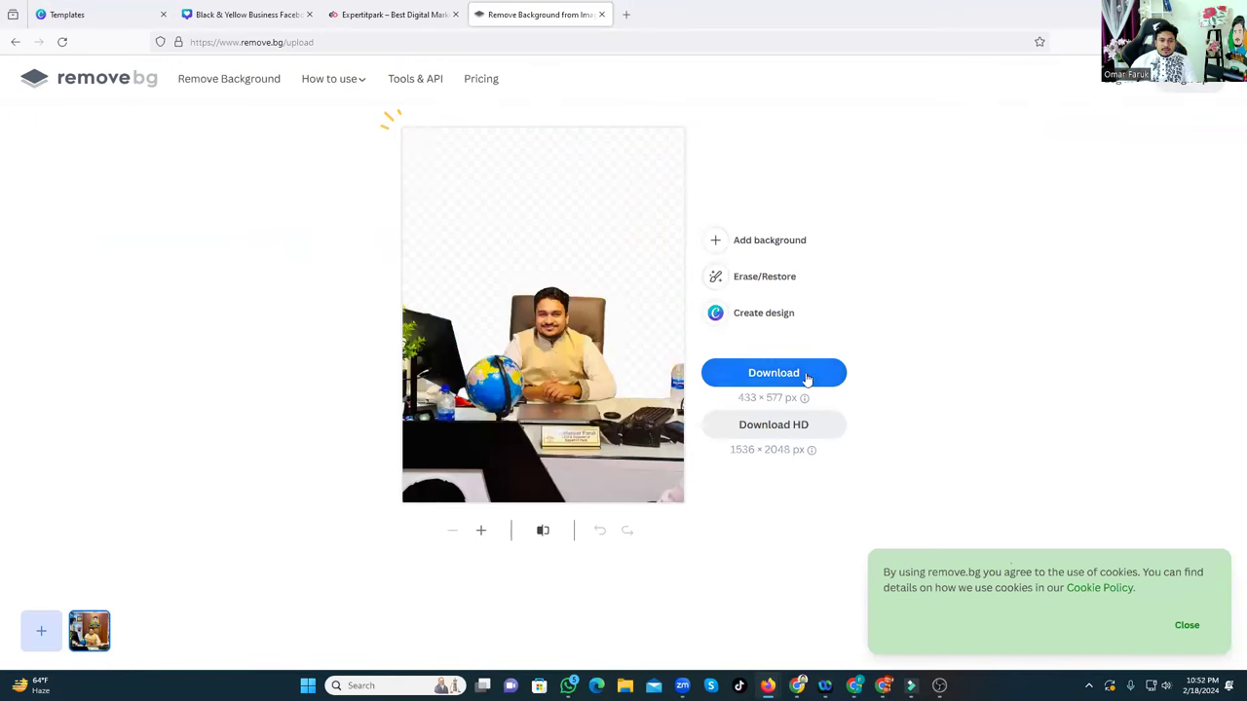
- Download the background-free portrait at 433 × 577 px and capture screenshots of the result
click(616, 279)
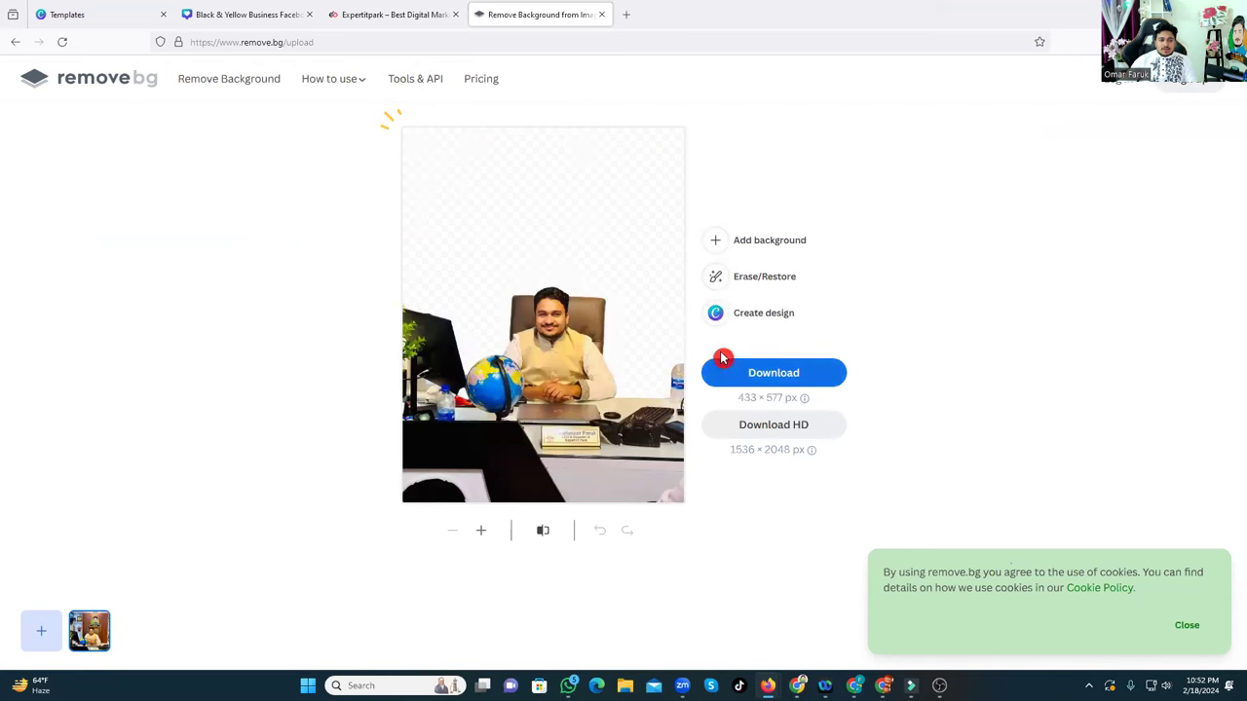
click(775, 376)
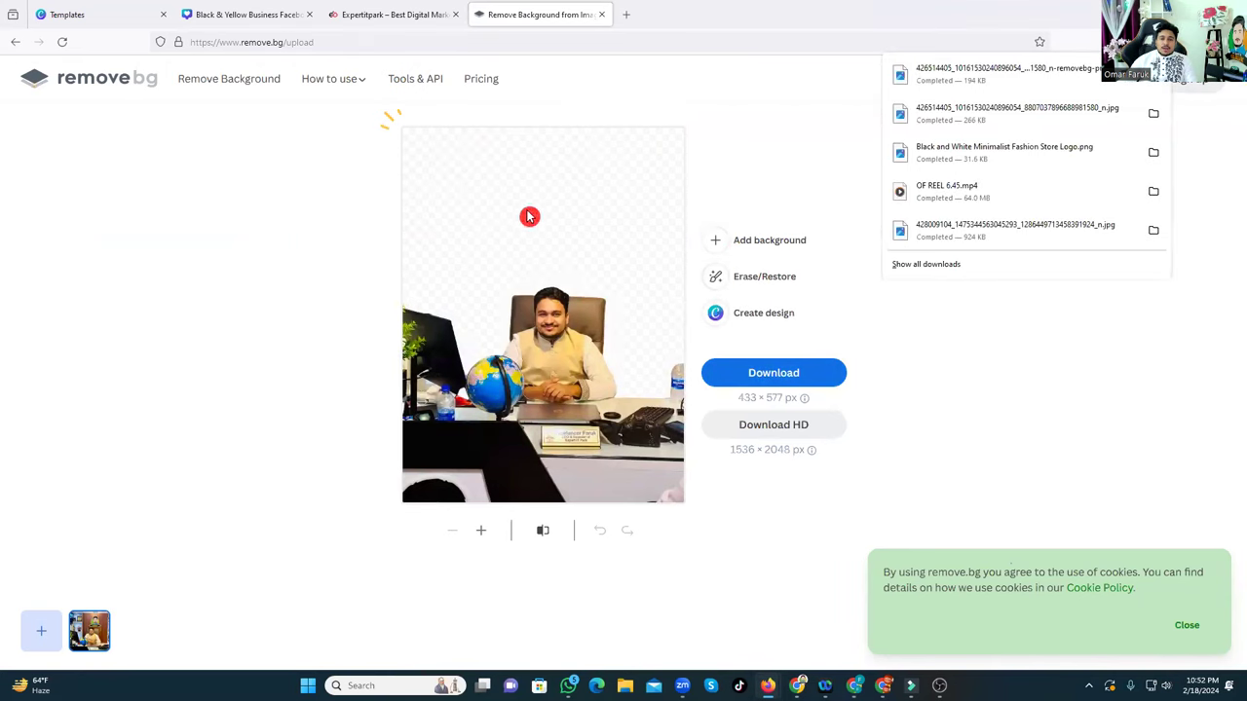
key(Print)
drag(314, 88, 789, 512)
click(777, 527)
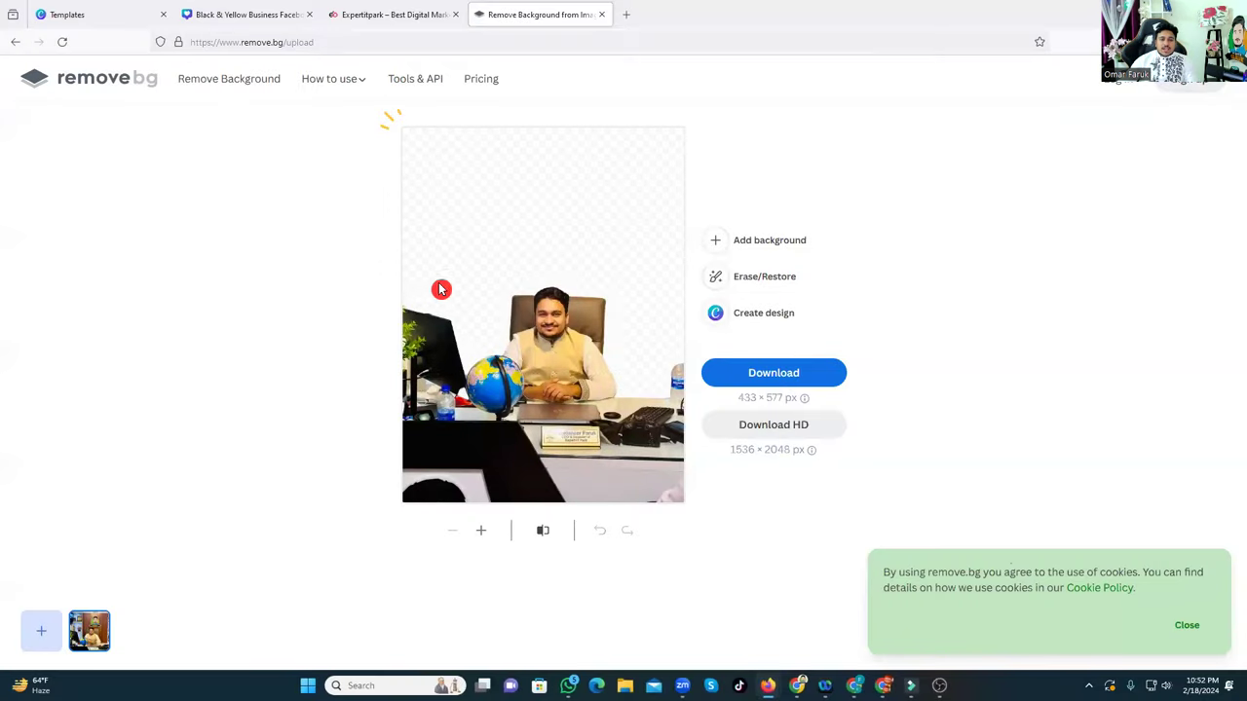
key(Print)
drag(687, 193, 821, 271)
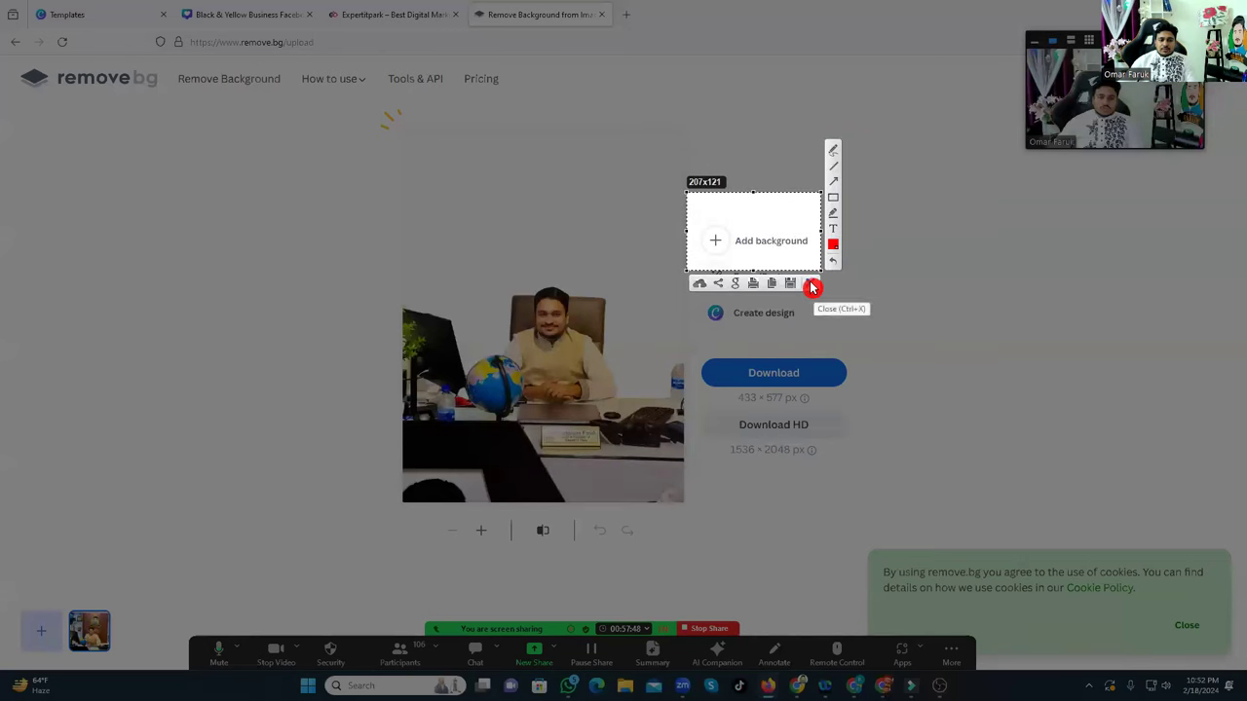
click(810, 284)
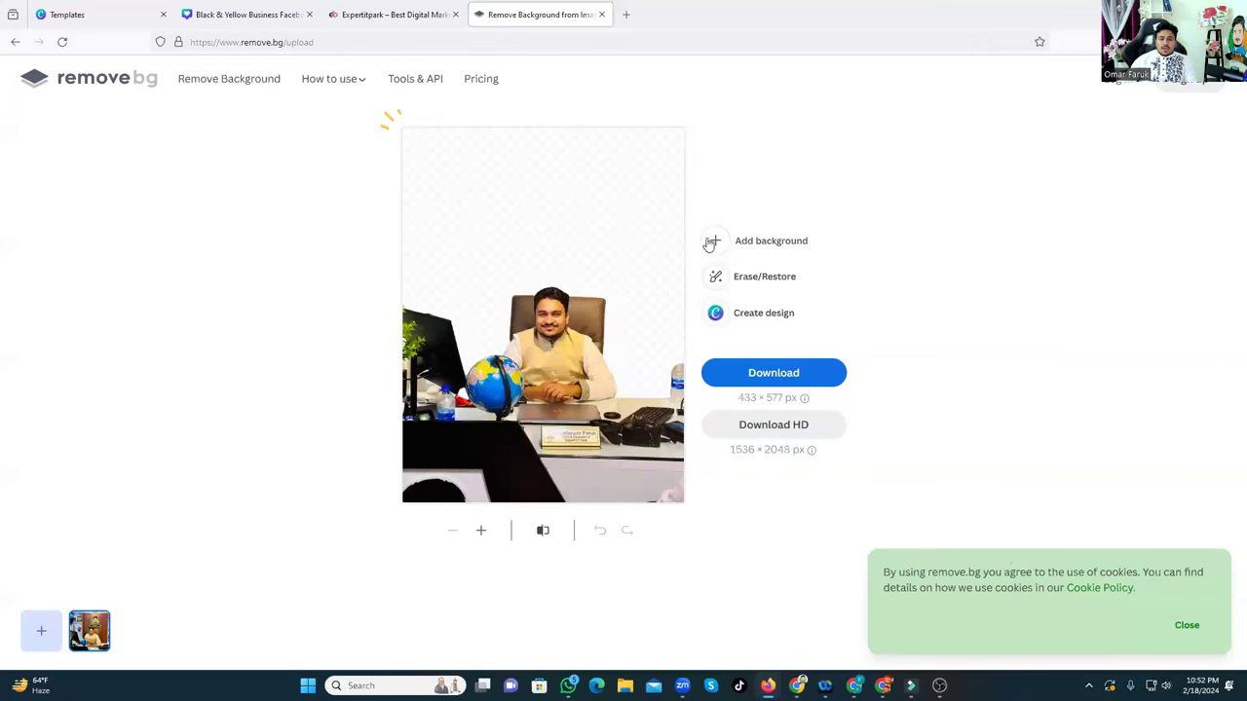
- Try forest road, snowy trees, city skyline and pink-blue sky backgrounds behind the portrait
click(767, 250)
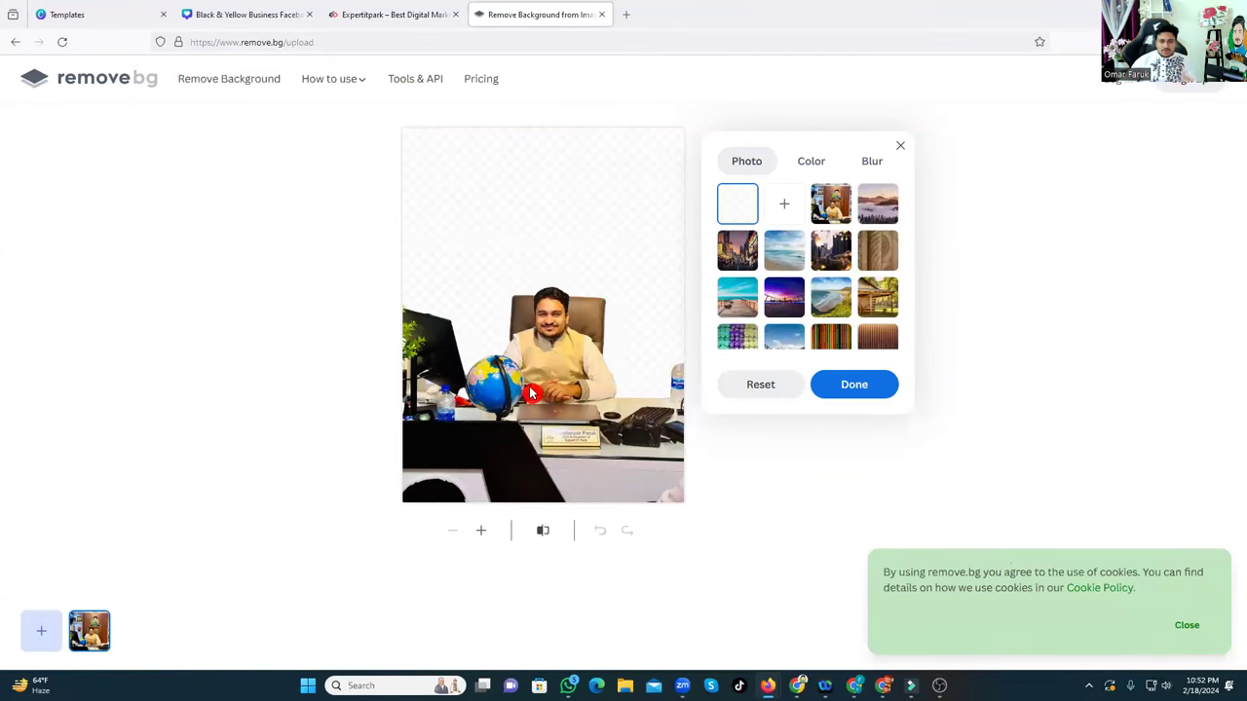
scroll(877, 234, down, 5)
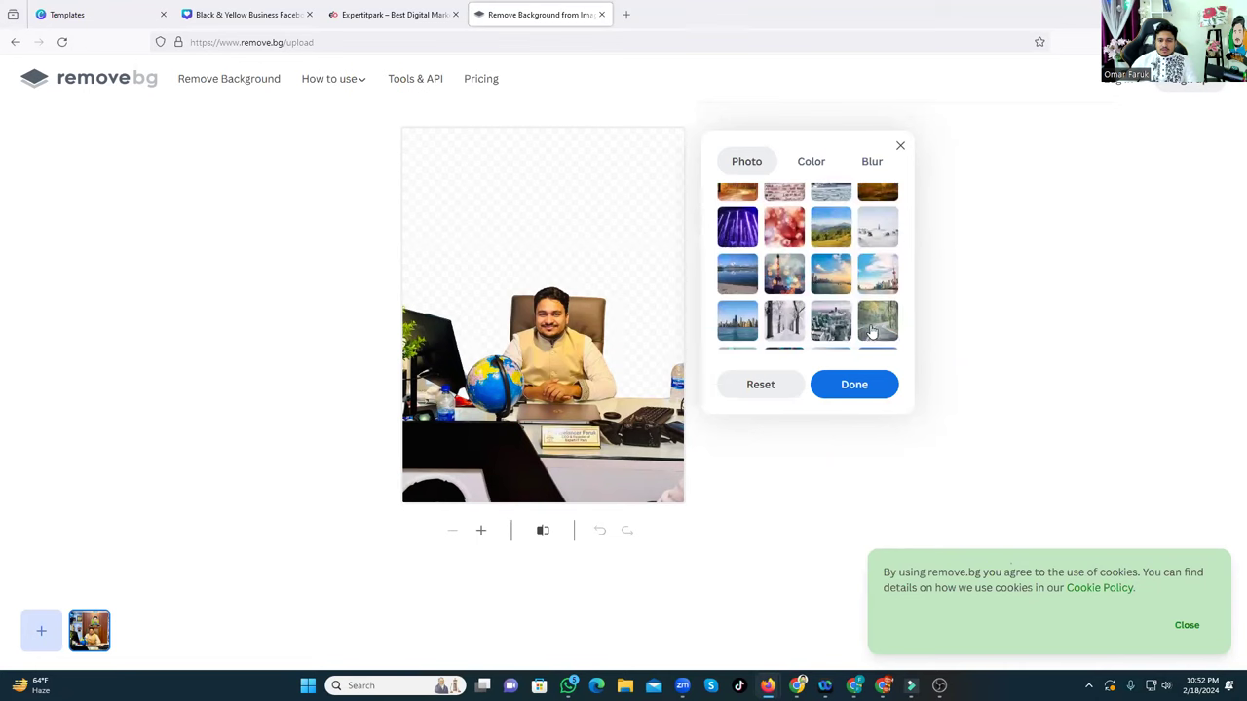
click(872, 331)
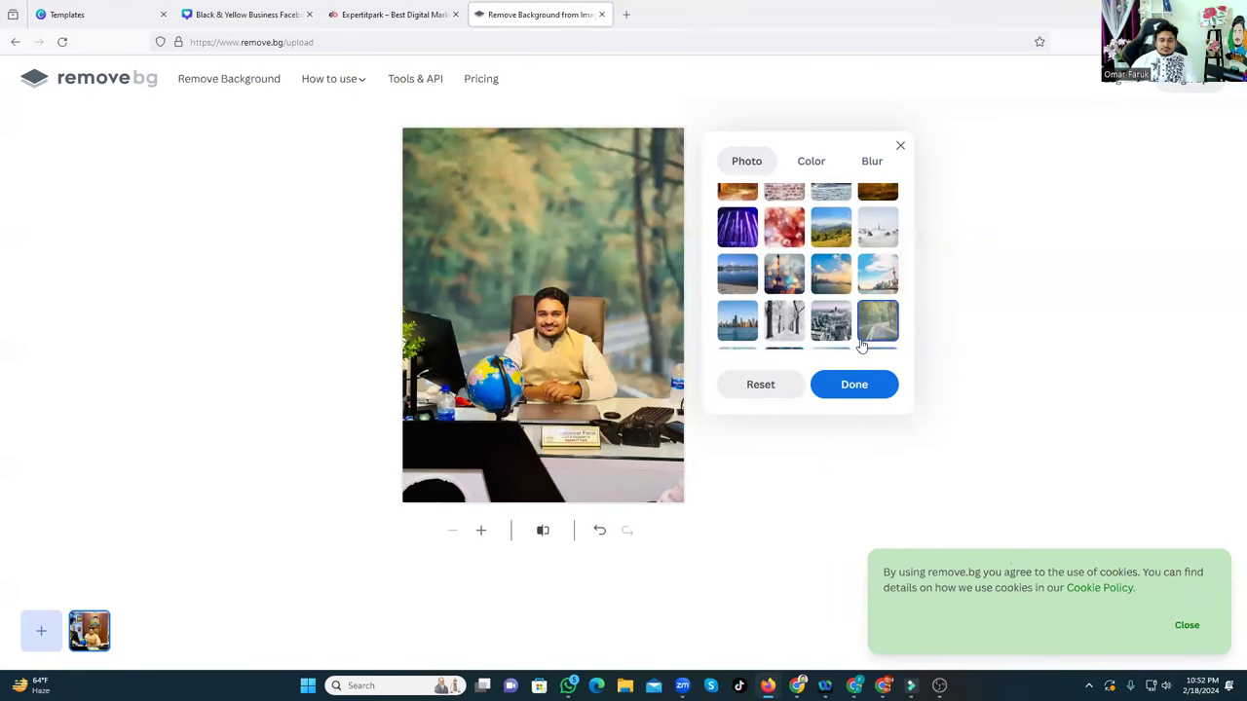
click(793, 330)
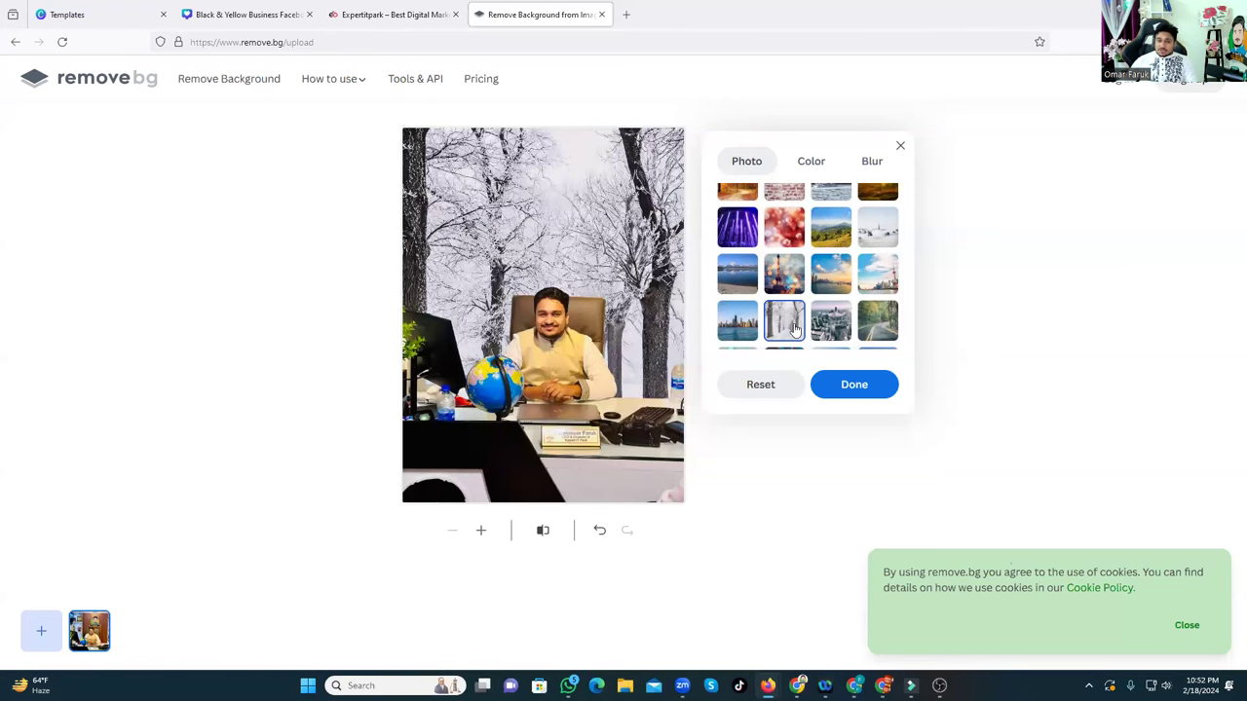
click(746, 330)
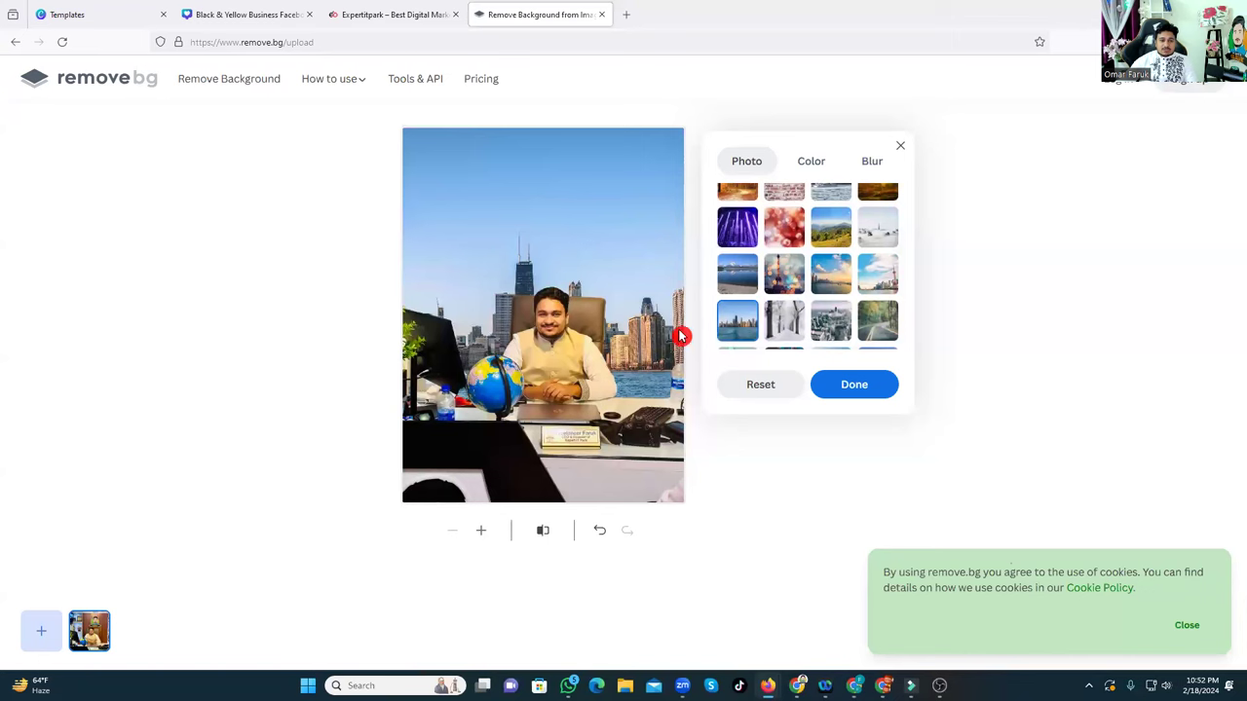
scroll(785, 277, down, 3)
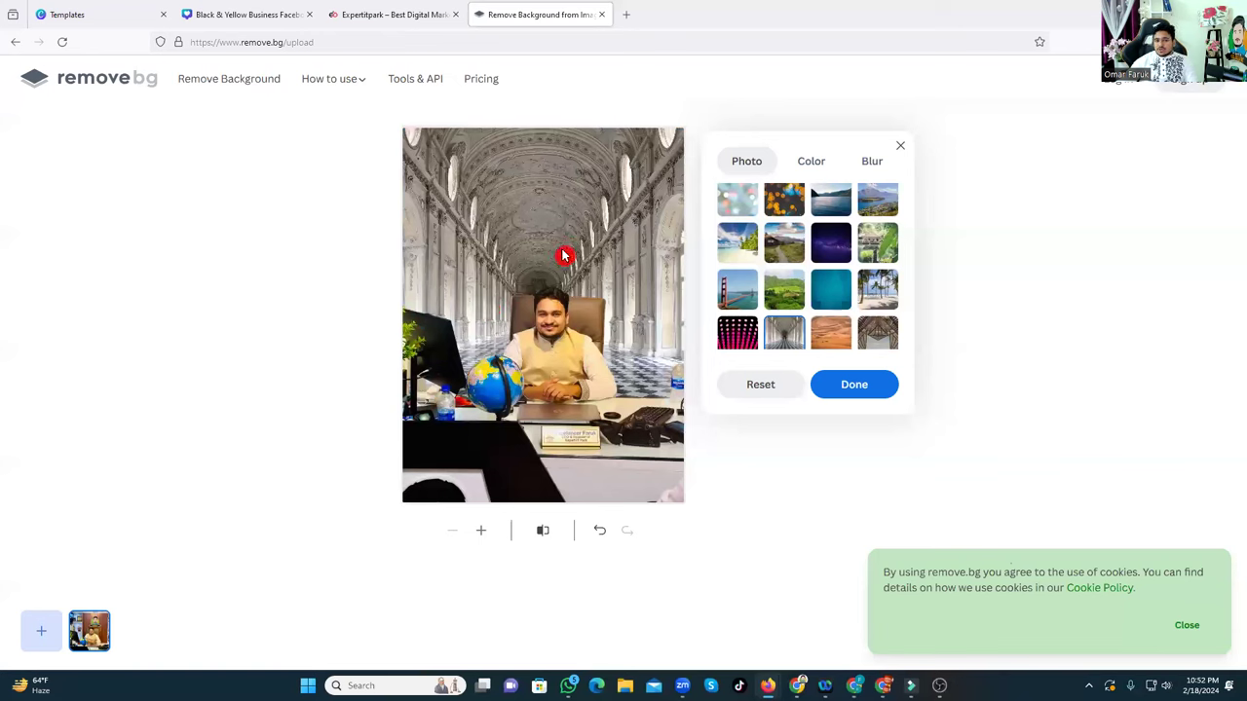
scroll(789, 292, down, 3)
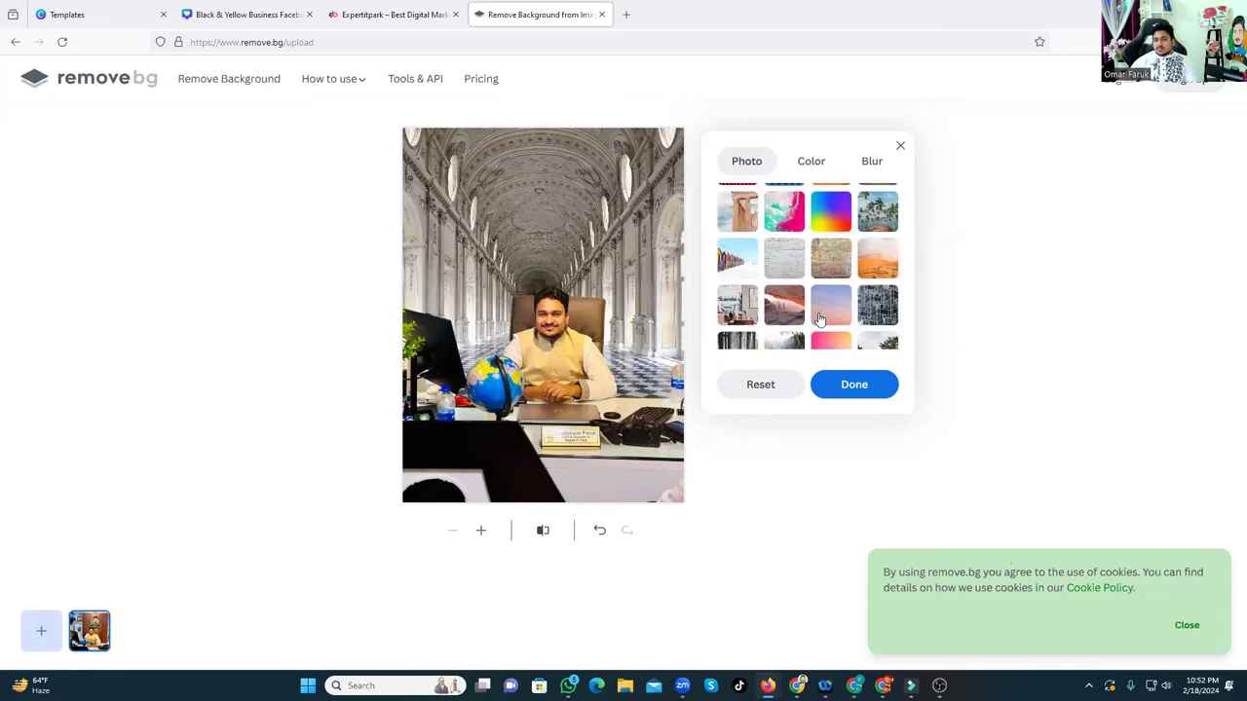
scroll(777, 303, down, 2)
click(777, 303)
scroll(794, 297, down, 2)
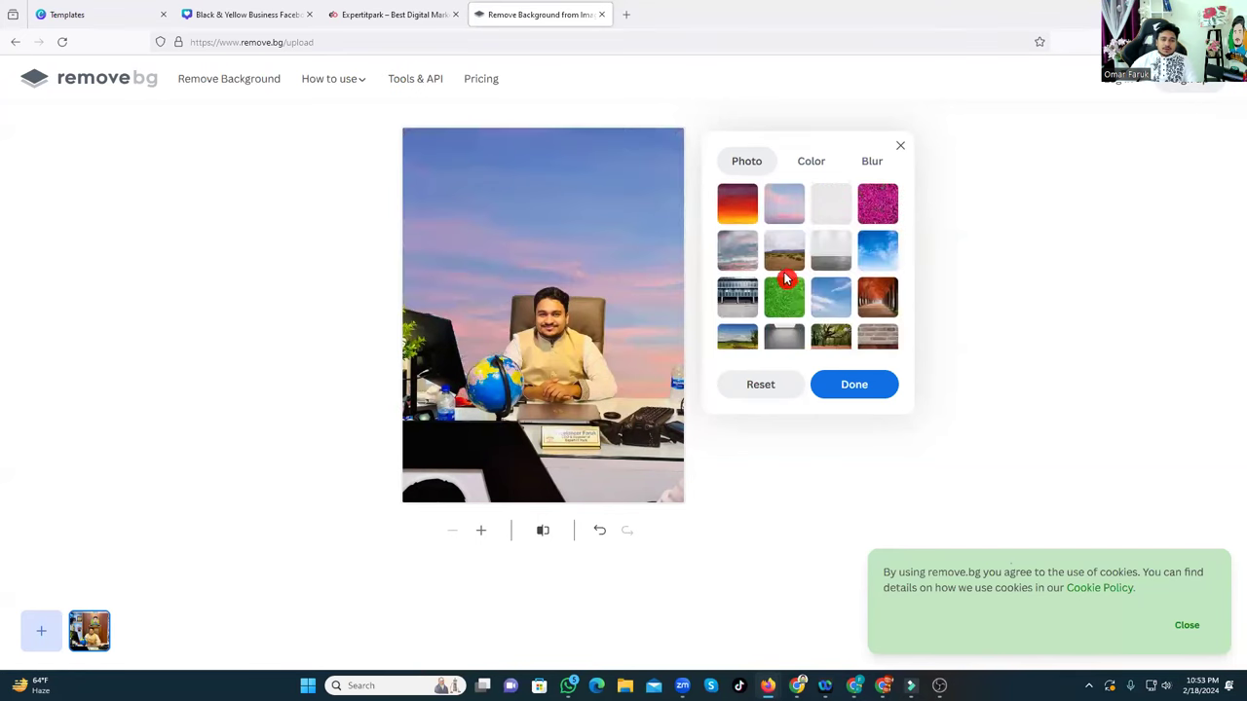
scroll(799, 299, down, 5)
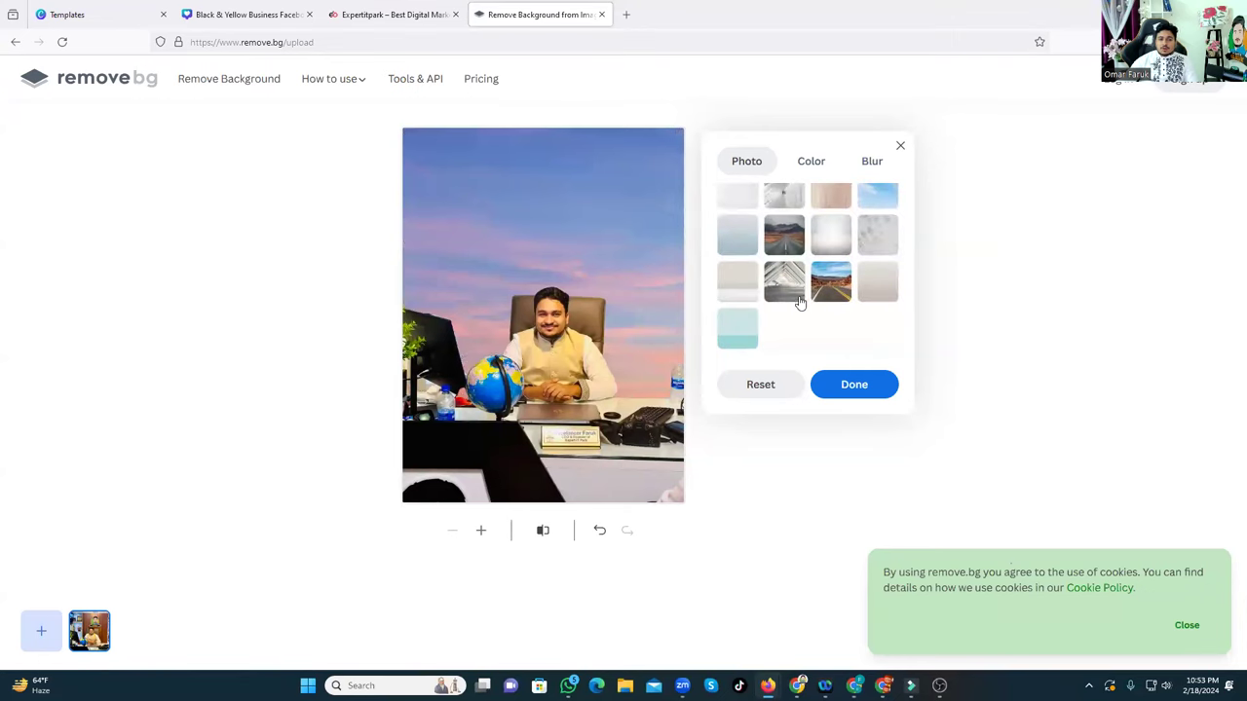
scroll(799, 303, up, 15)
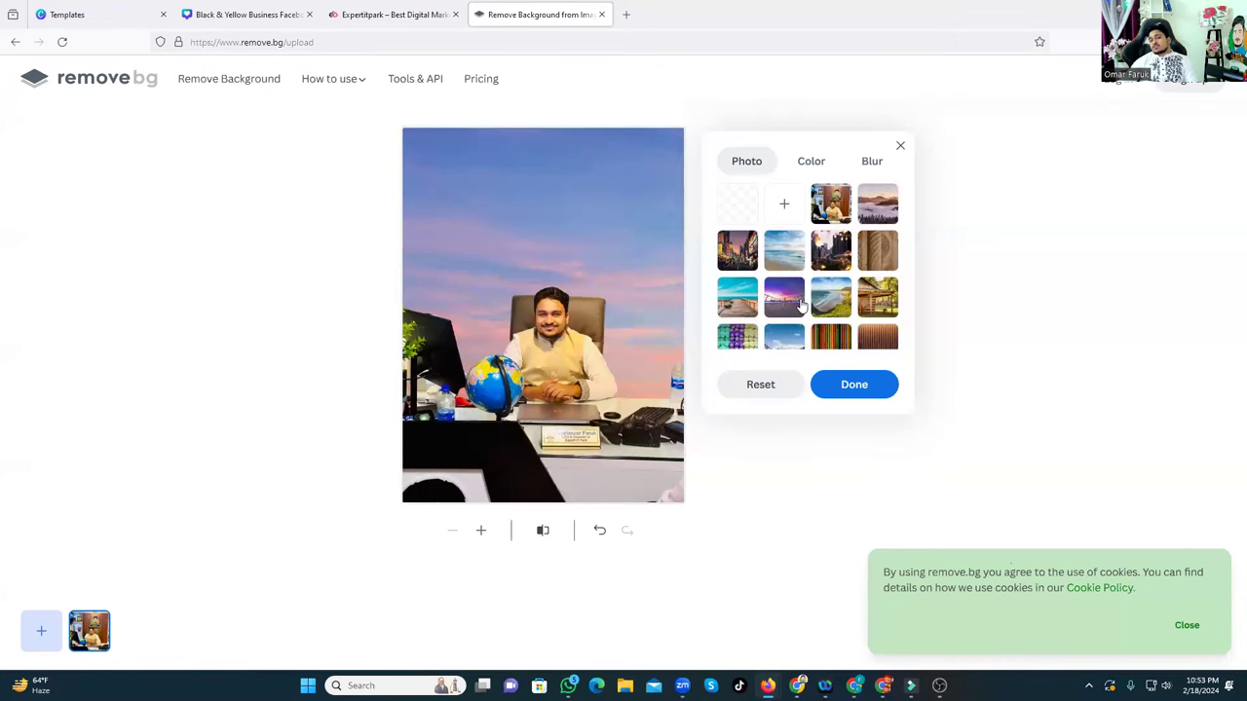
- Capture the background choices and mark the add-your-own-photo tile with a red box
key(Print)
drag(690, 139, 886, 285)
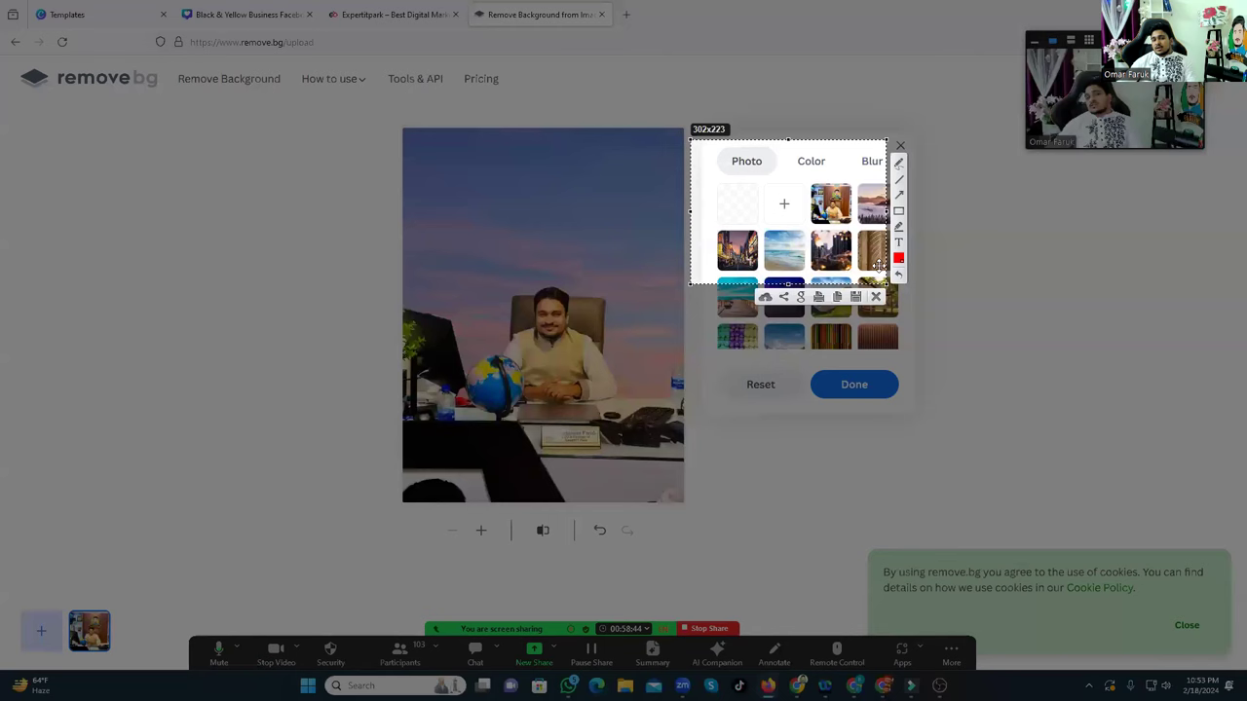
click(898, 210)
drag(756, 179, 838, 234)
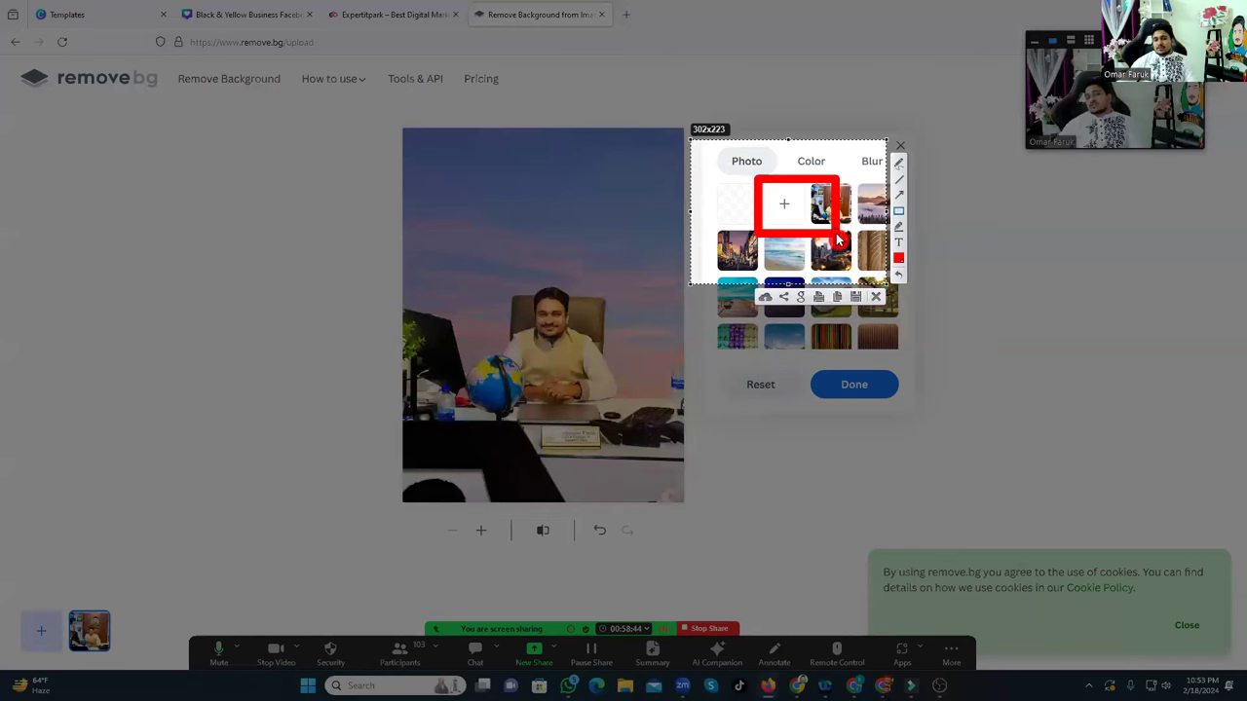
- Upload the blue event flyer image and use it as the portrait's background
click(881, 301)
click(783, 207)
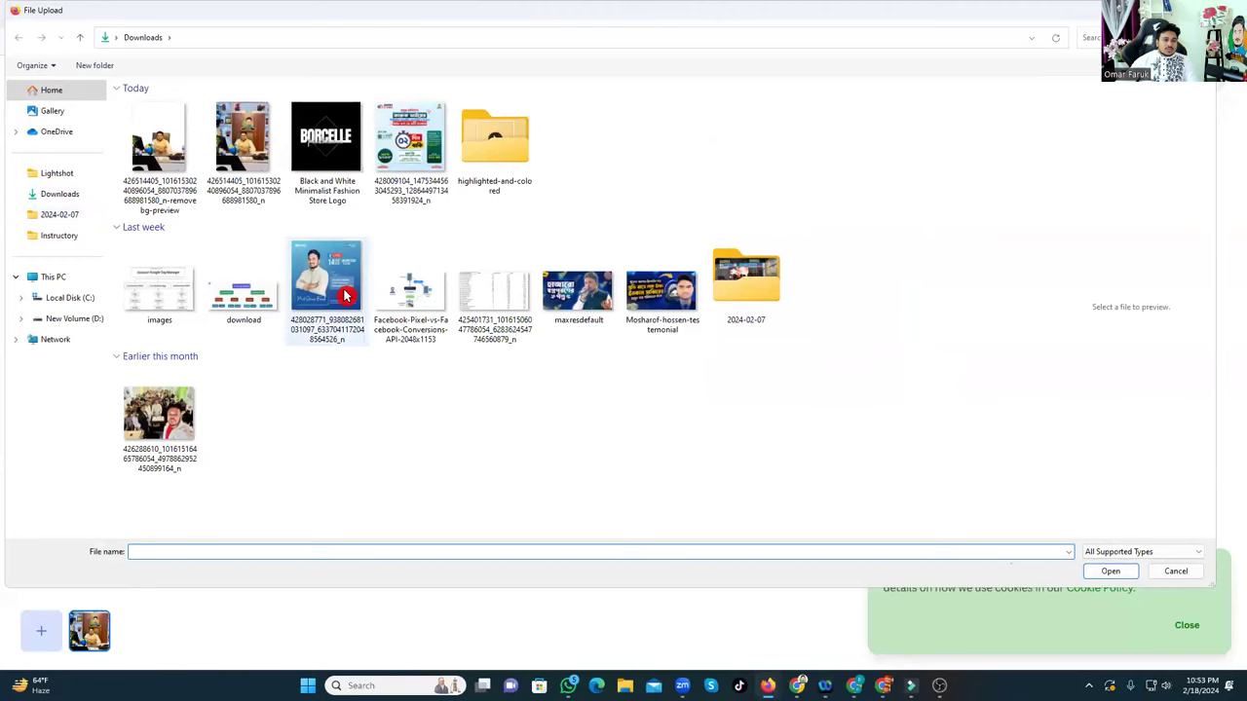
click(322, 283)
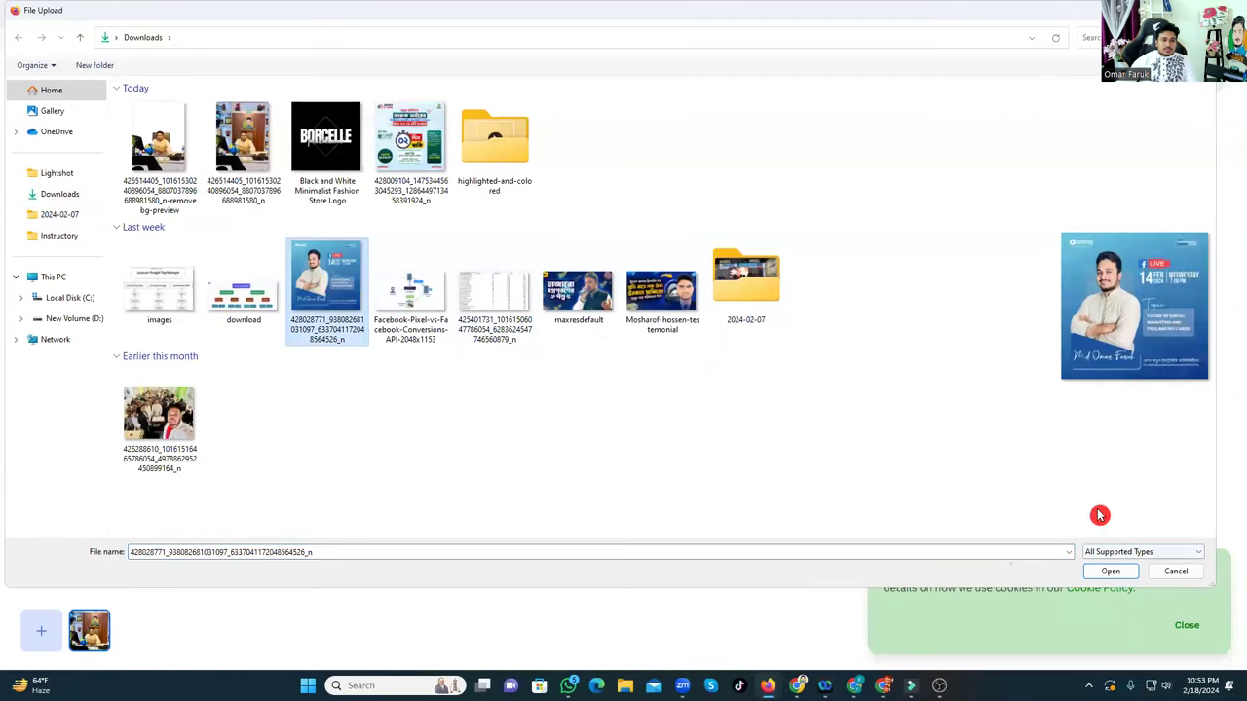
click(1114, 570)
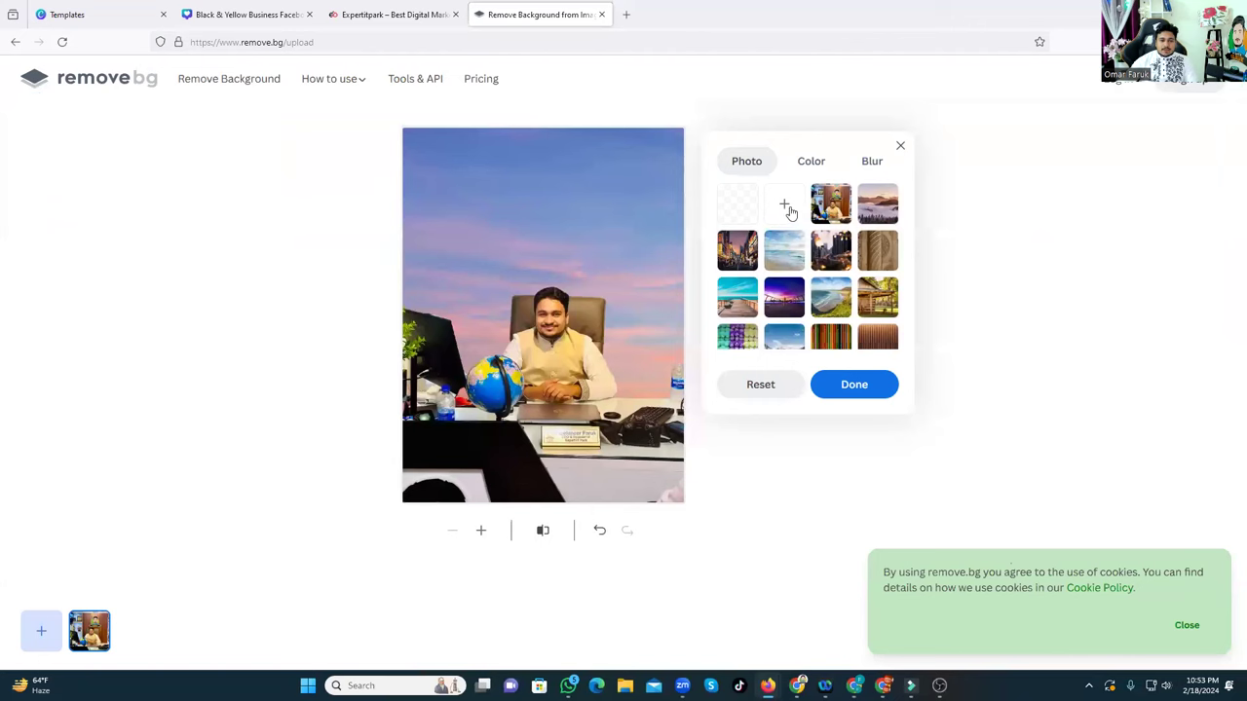
scroll(776, 319, down, 10)
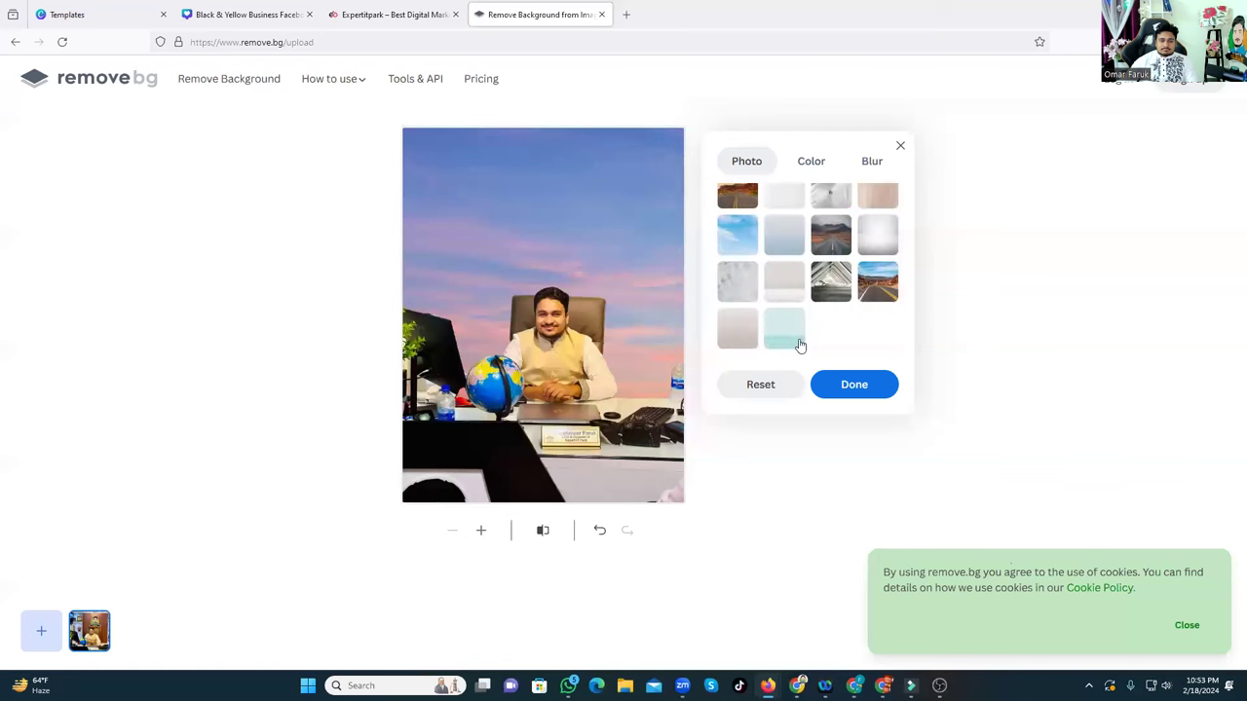
click(480, 261)
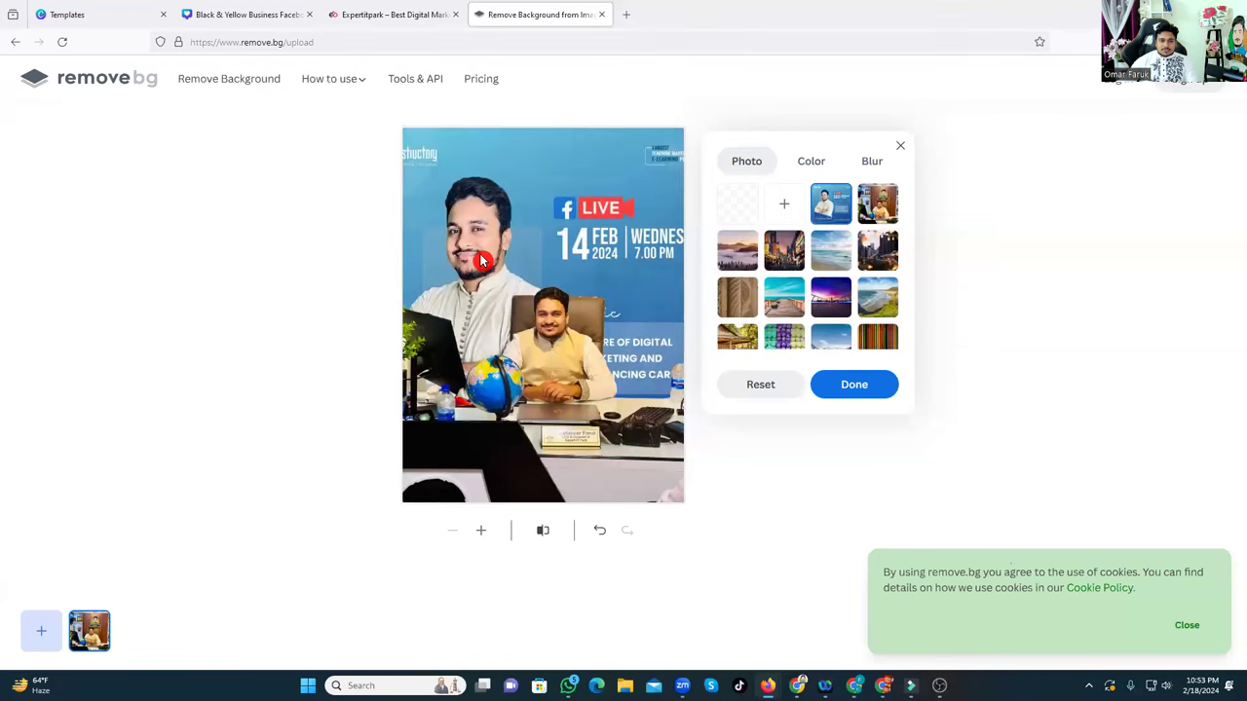
- Capture the edited photo, outlining it and the flyer's portrait with red boxes
key(Print)
drag(370, 82, 700, 532)
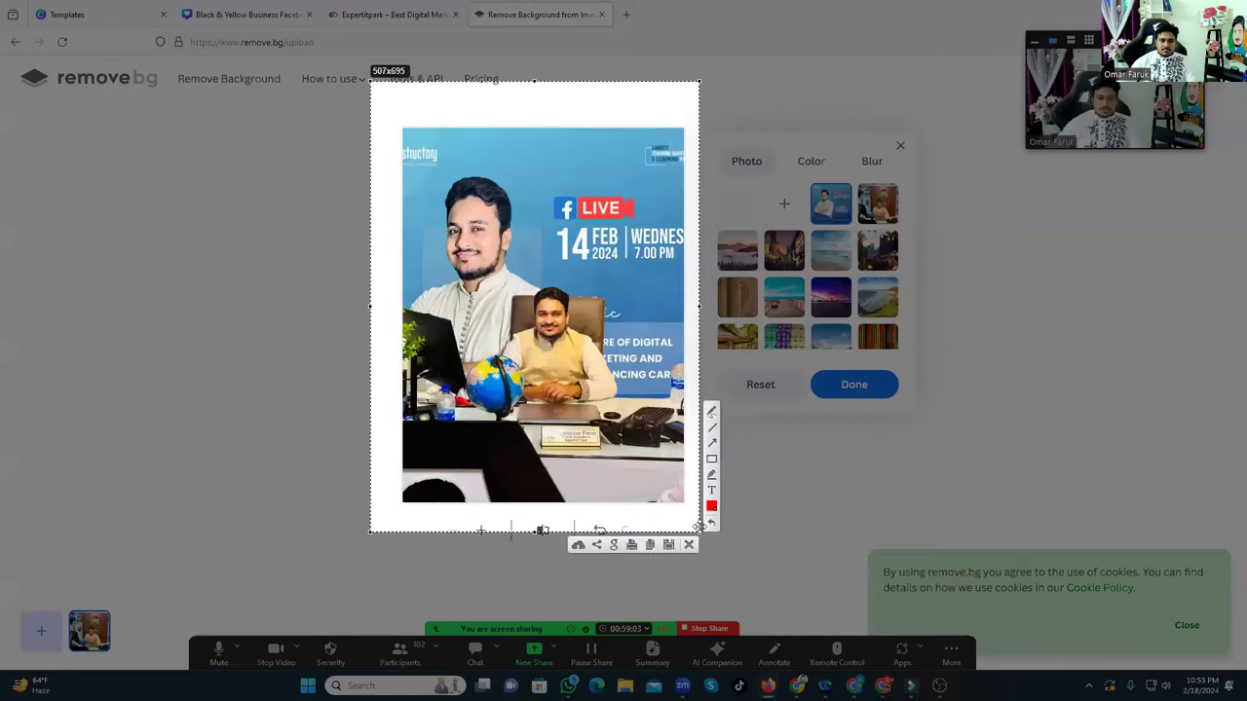
click(712, 465)
mouse_move(401, 119)
mouse_down()
mouse_move(436, 136)
mouse_move(631, 367)
mouse_move(692, 454)
mouse_move(693, 501)
mouse_up()
drag(410, 130, 516, 332)
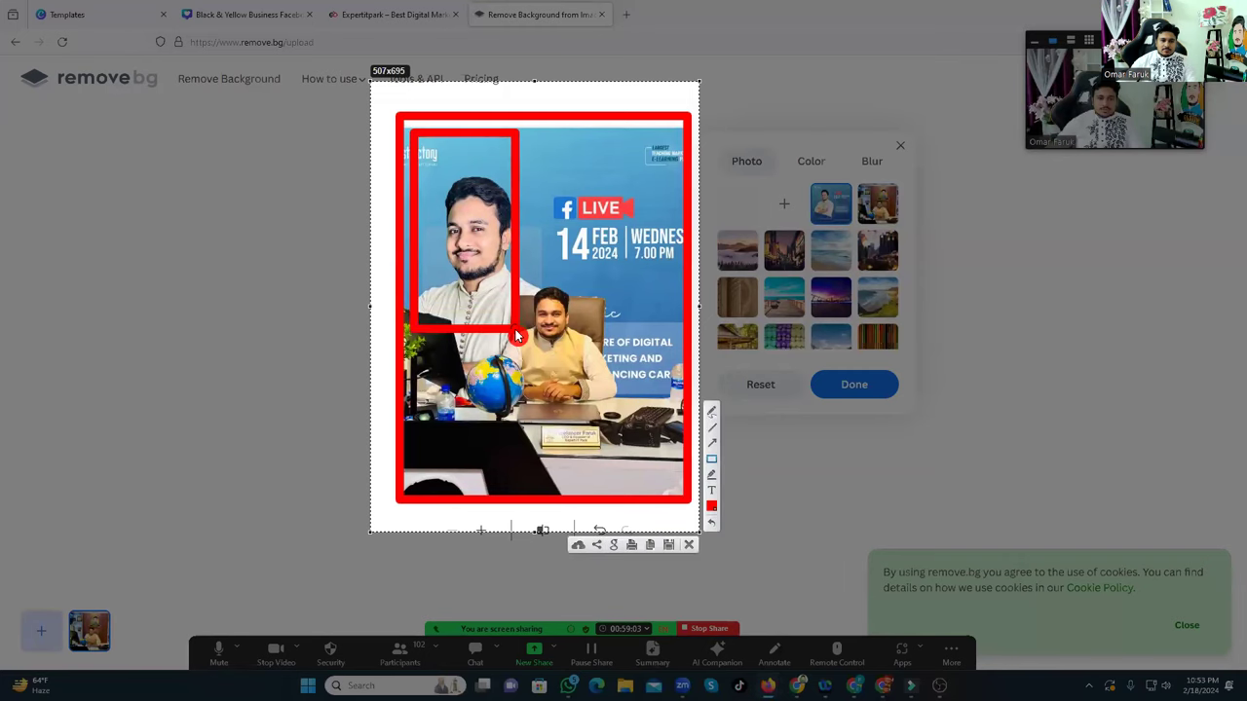
click(689, 546)
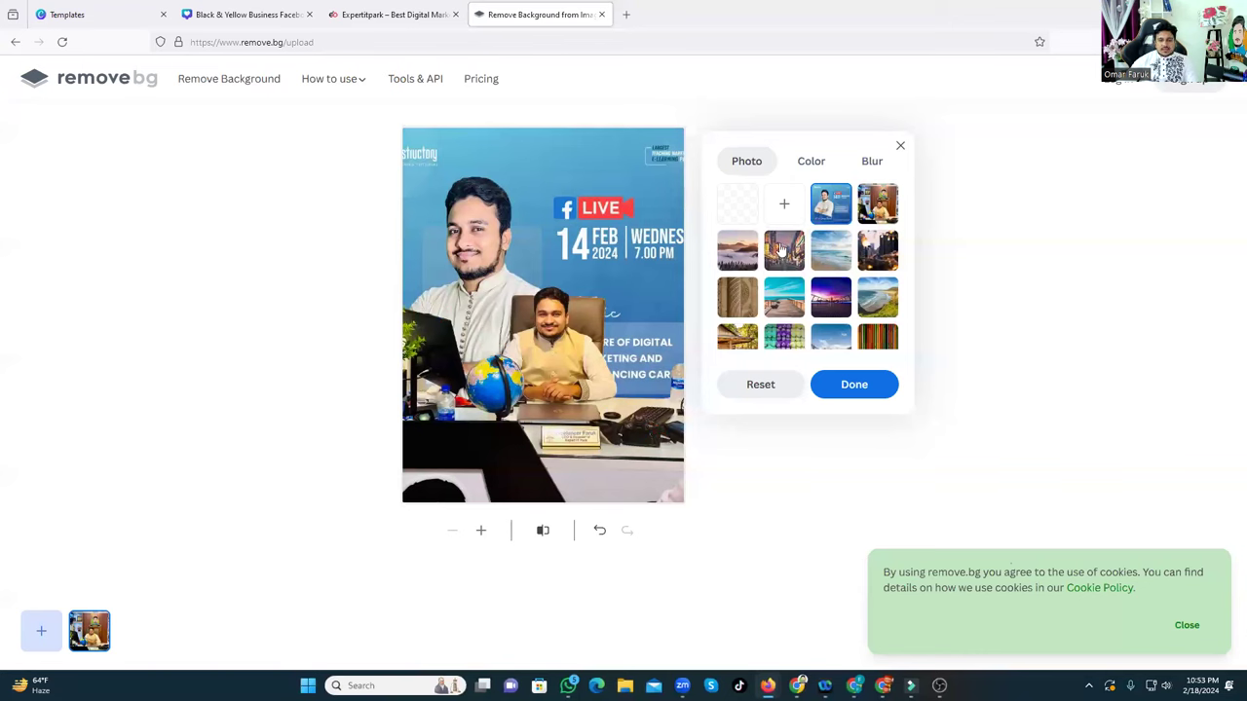
- Set the background to transparent, finish editing, and download the cut-out portrait
click(740, 206)
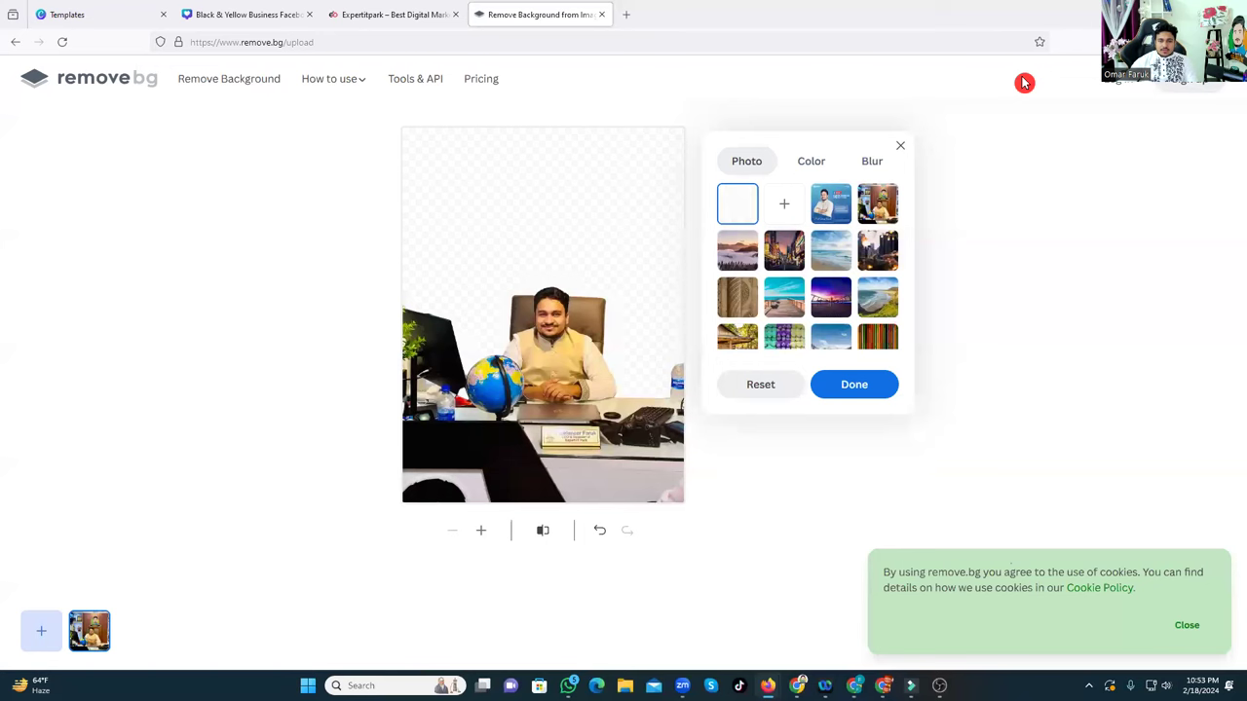
click(833, 386)
click(771, 376)
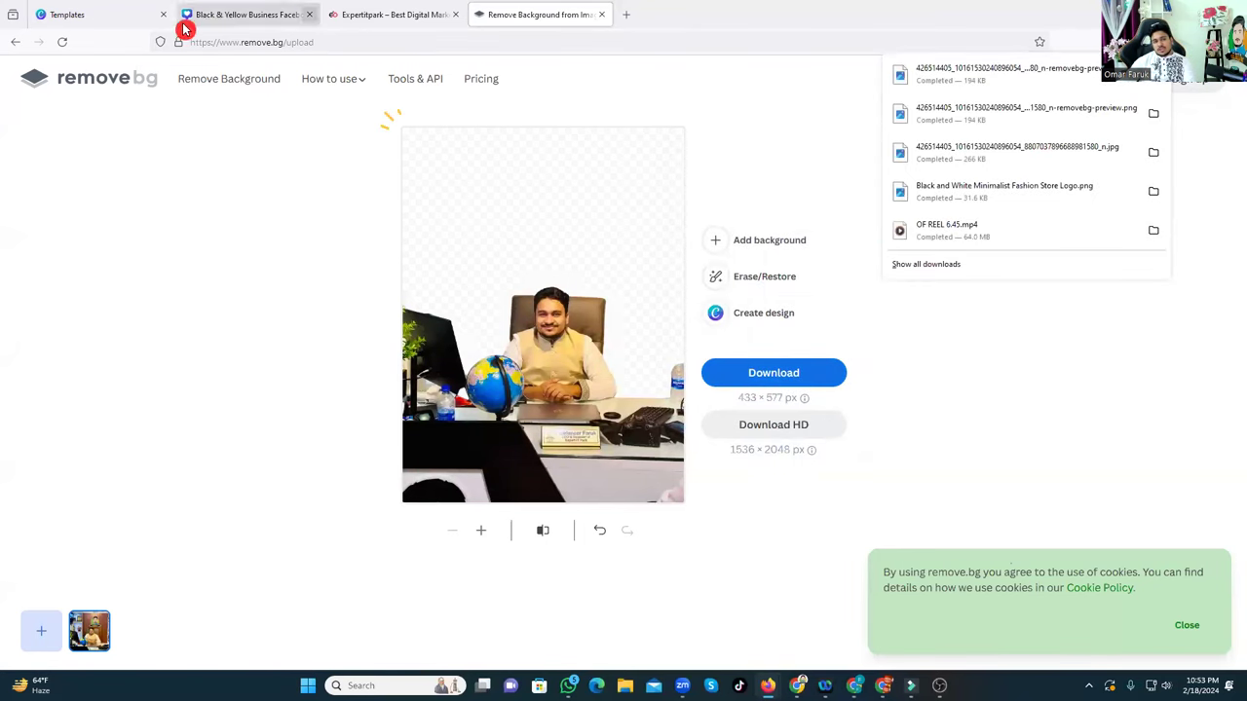
- In the Facebook cover, drop a portrait into the circular frame, then delete it, keeping the frame
click(215, 17)
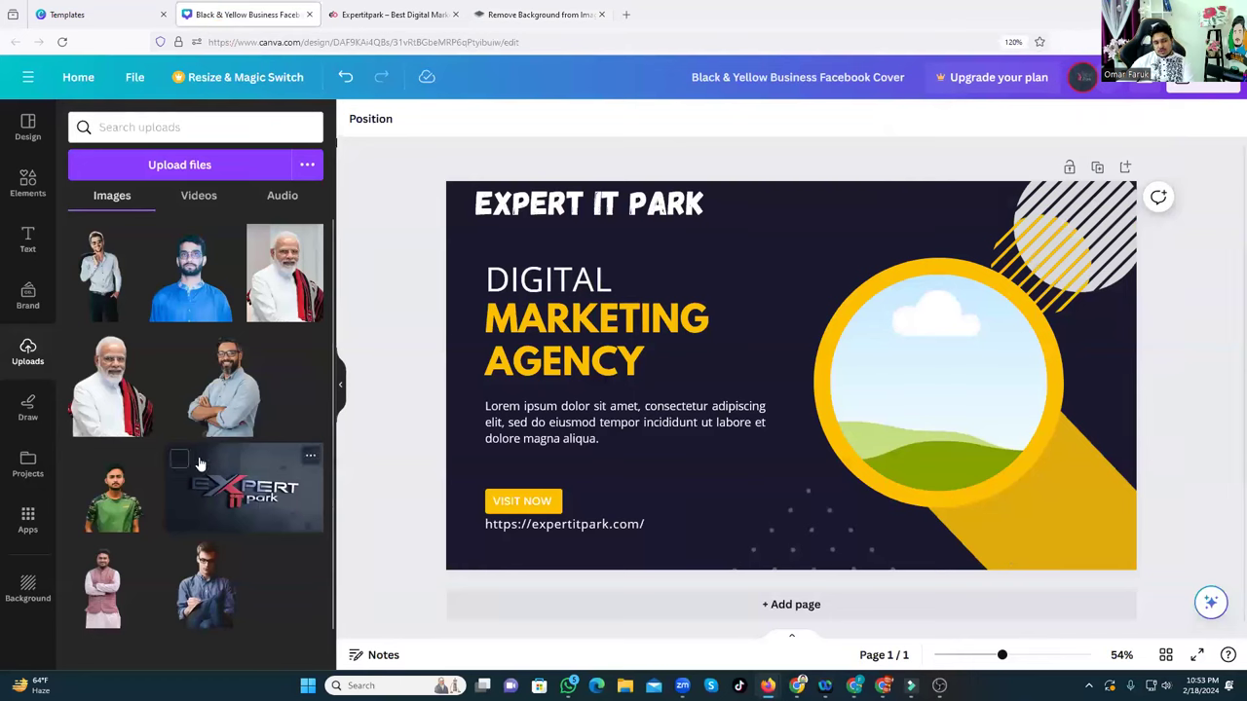
drag(285, 283, 952, 377)
click(955, 376)
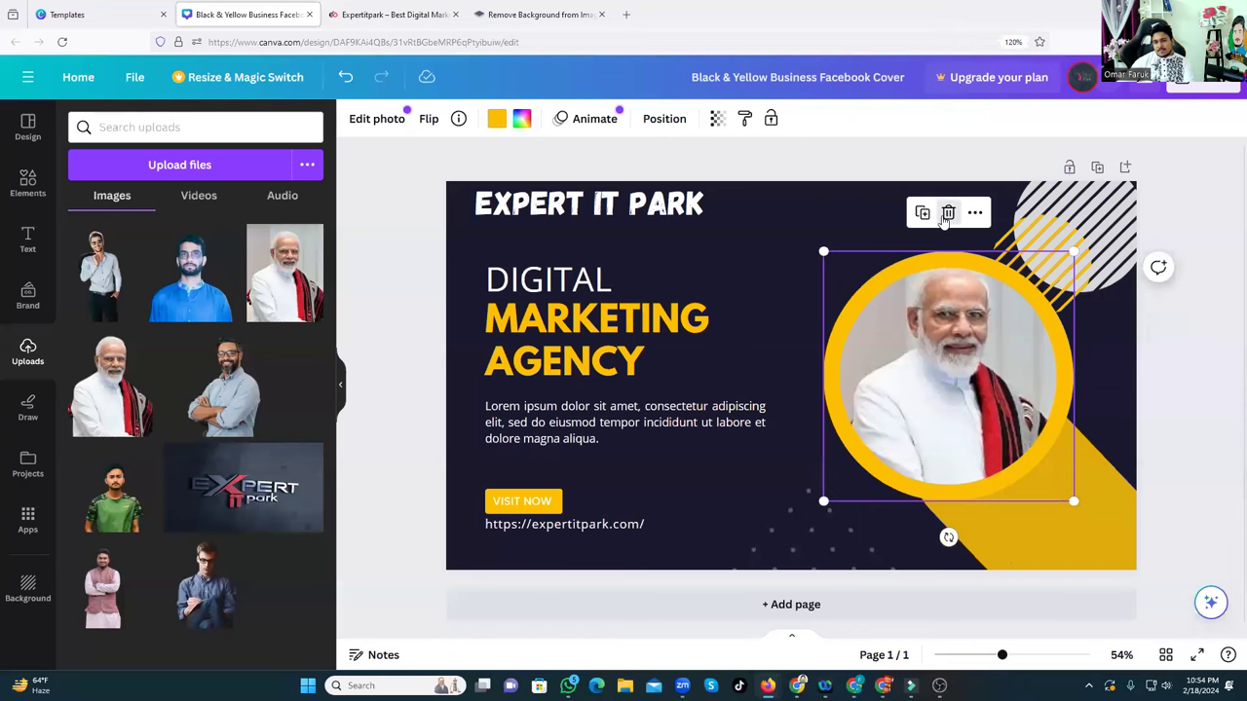
click(947, 212)
click(944, 257)
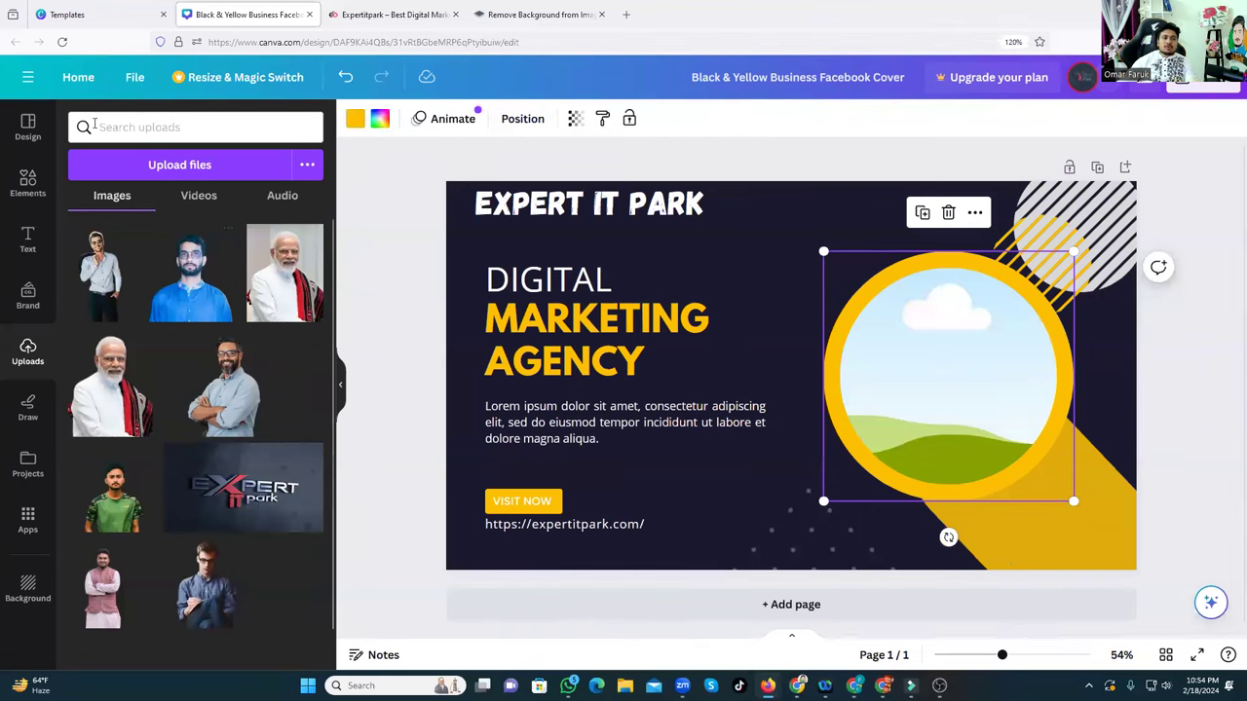
- Capture the uploads area and upload the cut-out desk portrait from Downloads
key(Print)
drag(61, 98, 310, 241)
click(304, 256)
click(201, 166)
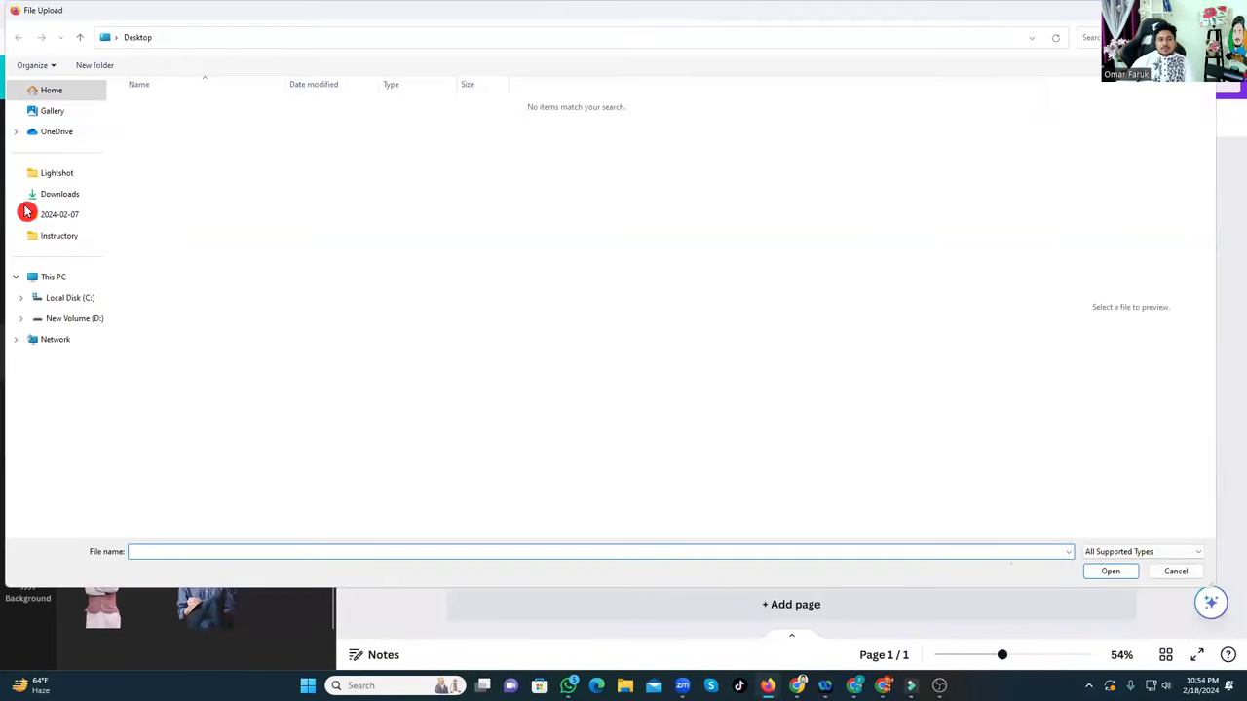
click(51, 198)
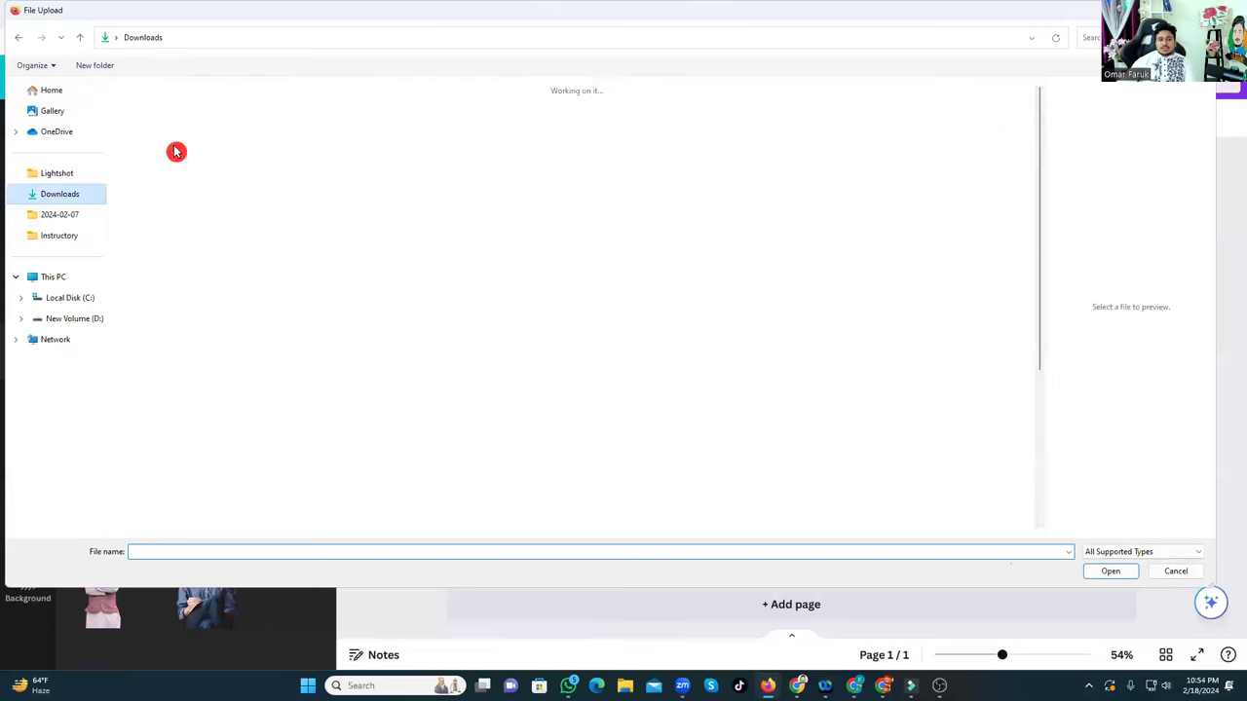
click(163, 148)
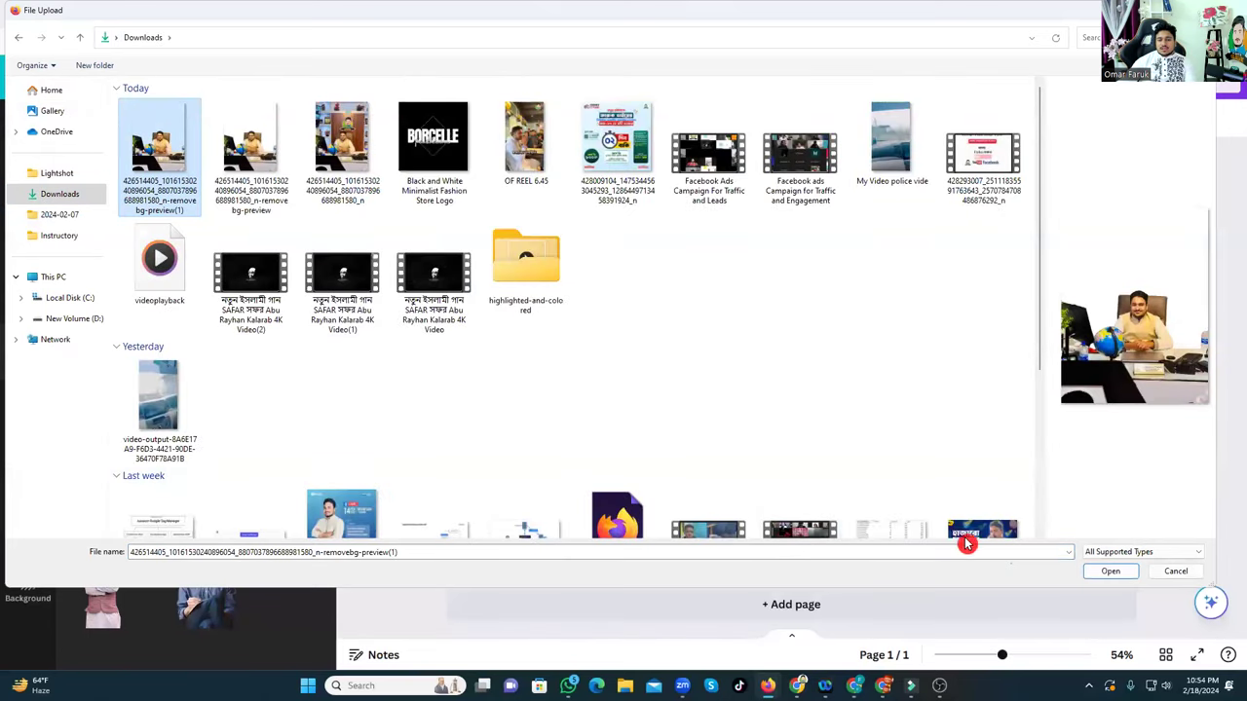
click(1110, 572)
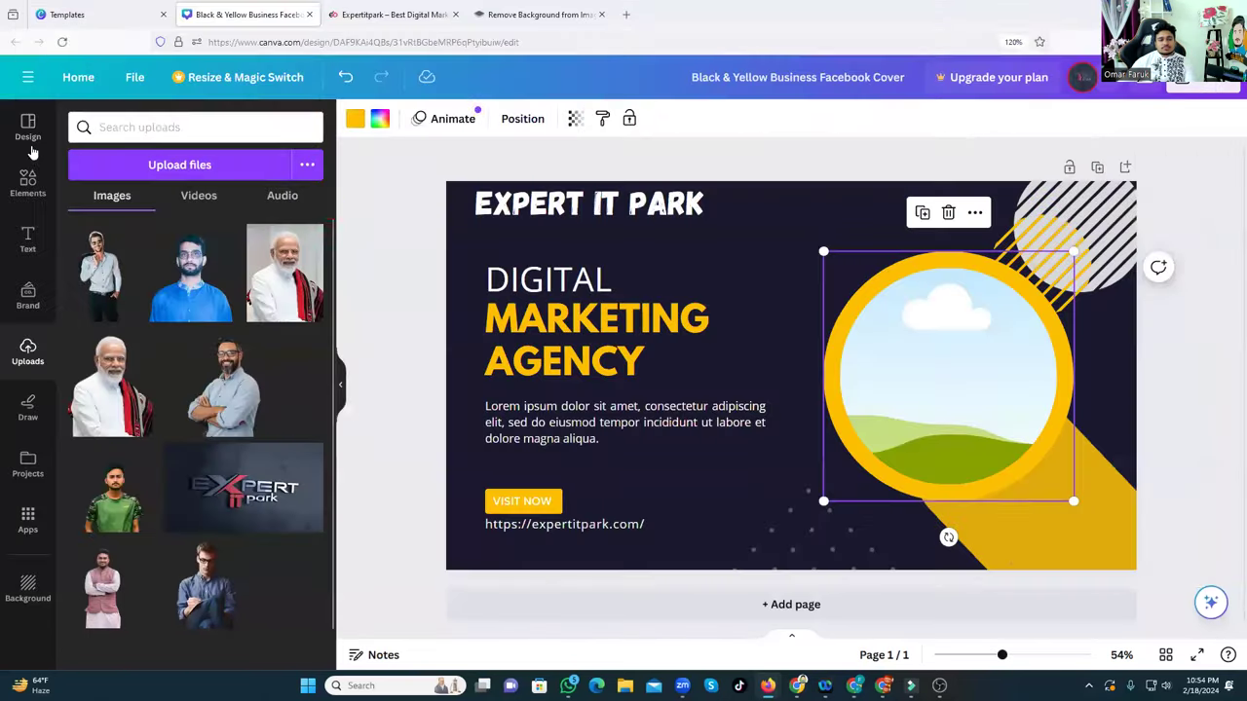
- Select the circular photo frame and nudge it slightly up and left
scroll(241, 492, down, 1)
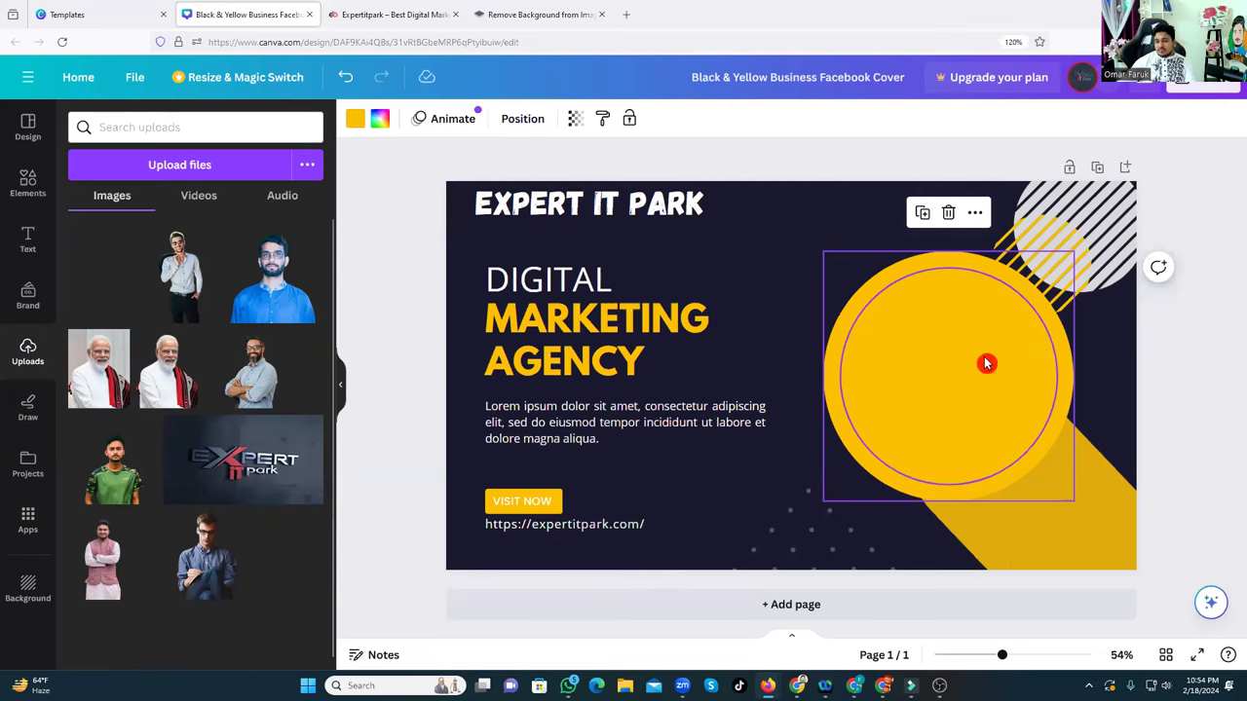
click(401, 327)
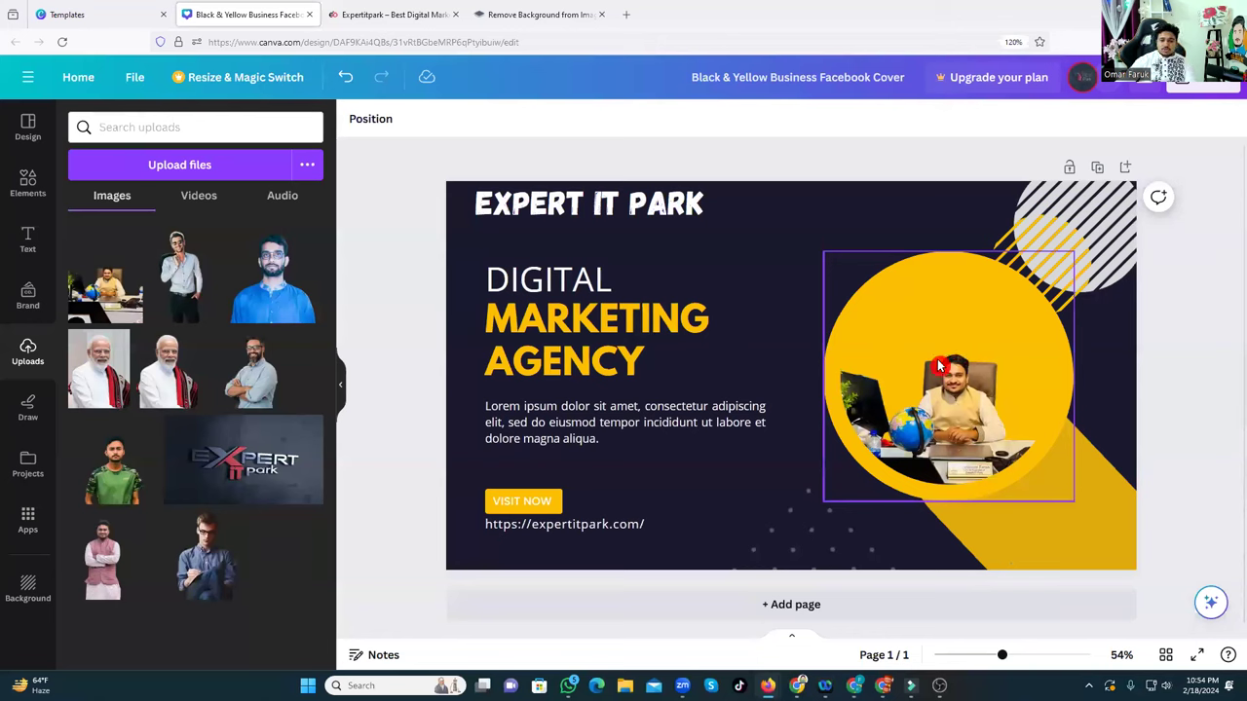
click(937, 365)
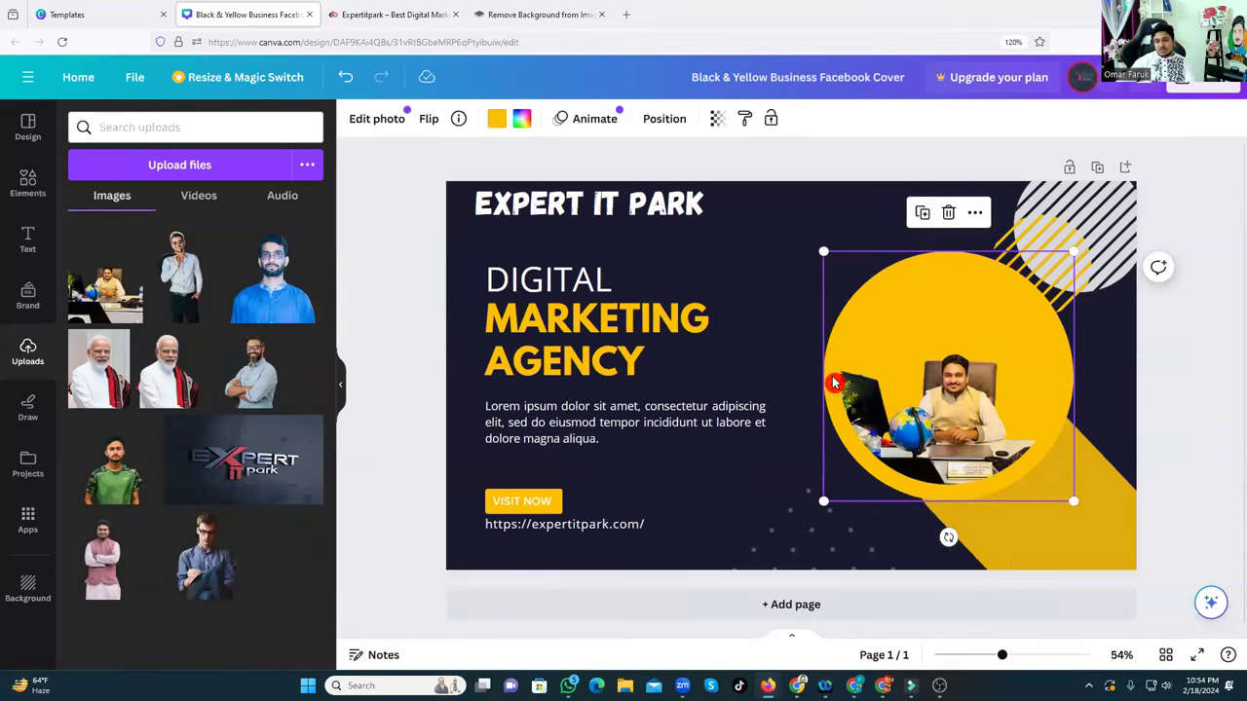
click(389, 307)
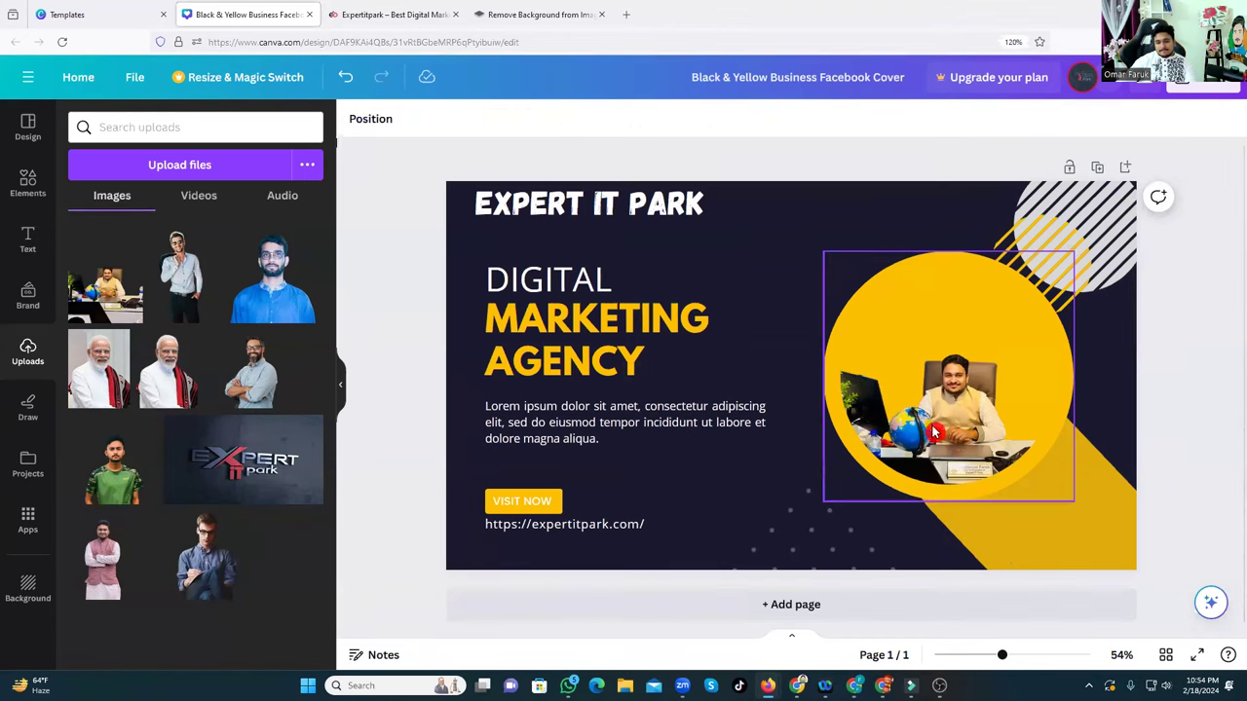
click(982, 412)
drag(981, 412, 1071, 68)
- Delete the yellow rounded shape, the striped yellow circle and the invisible element
click(853, 584)
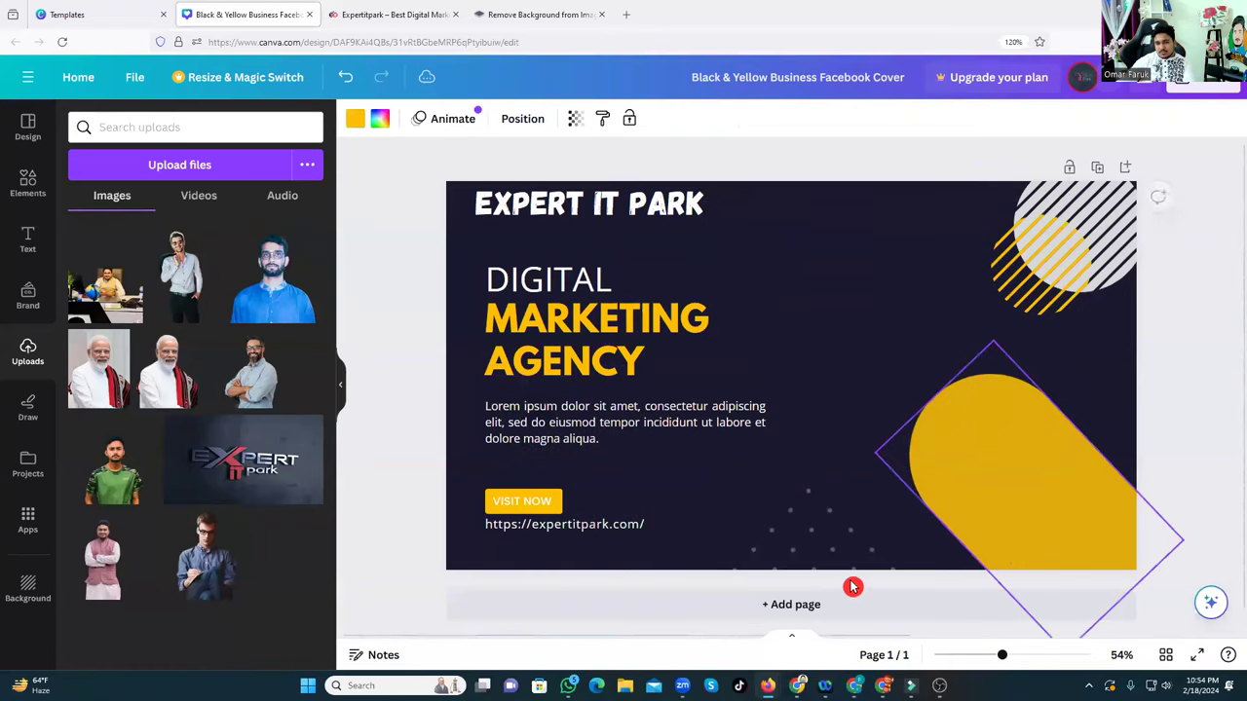
drag(946, 500, 1033, 410)
key(Delete)
drag(1035, 286, 1214, 298)
key(Delete)
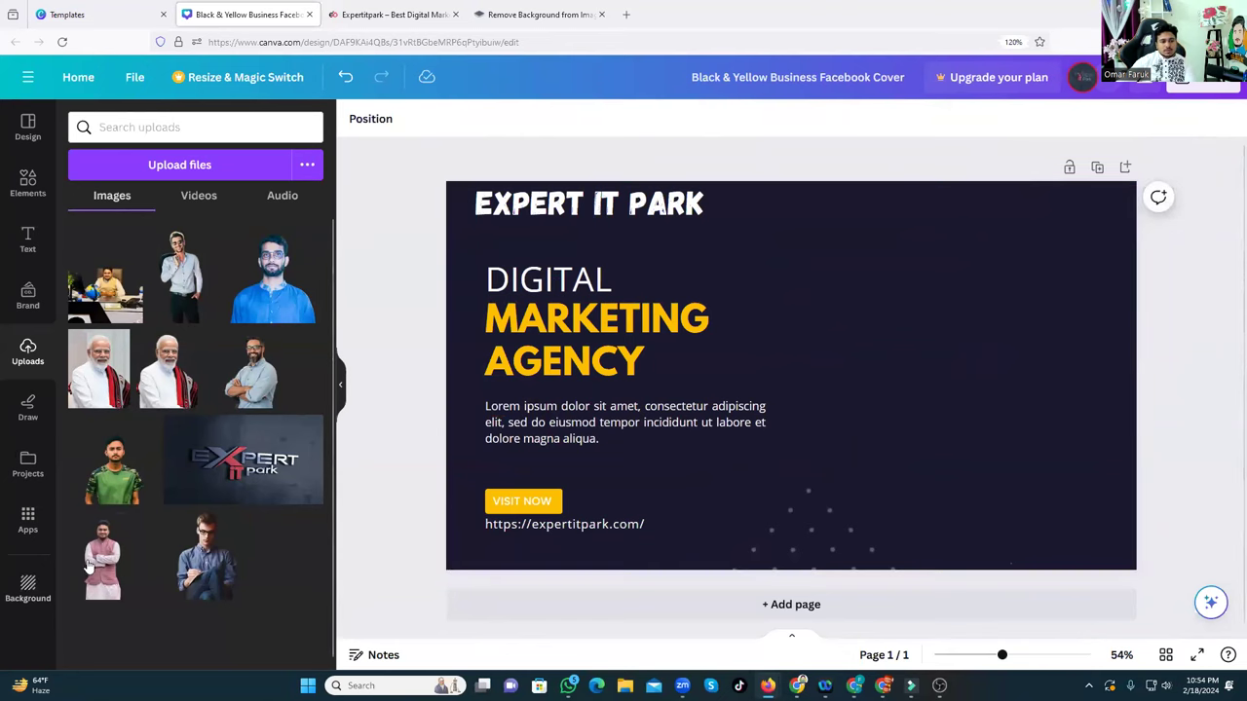
click(711, 439)
drag(812, 364, 1005, 437)
click(1013, 283)
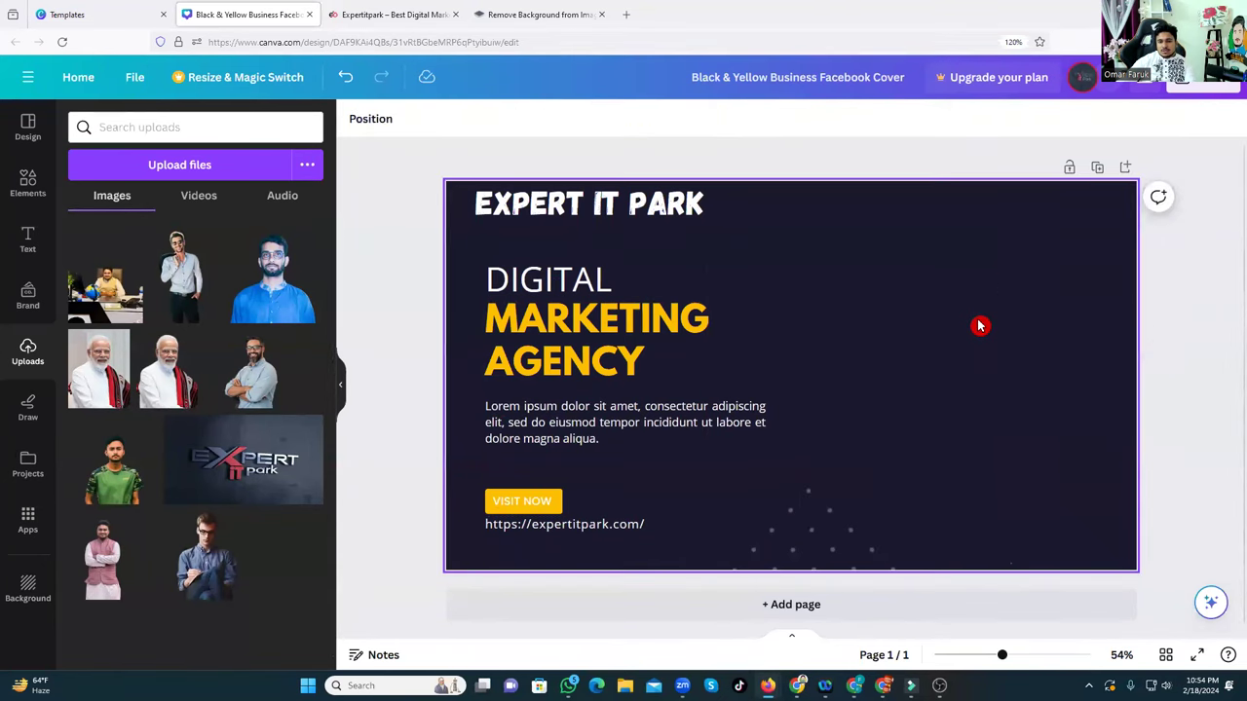
- Place and enlarge the pink-kurta portrait, and move EXPERT IT PARK to the top right
drag(101, 556, 982, 350)
drag(888, 296, 1001, 392)
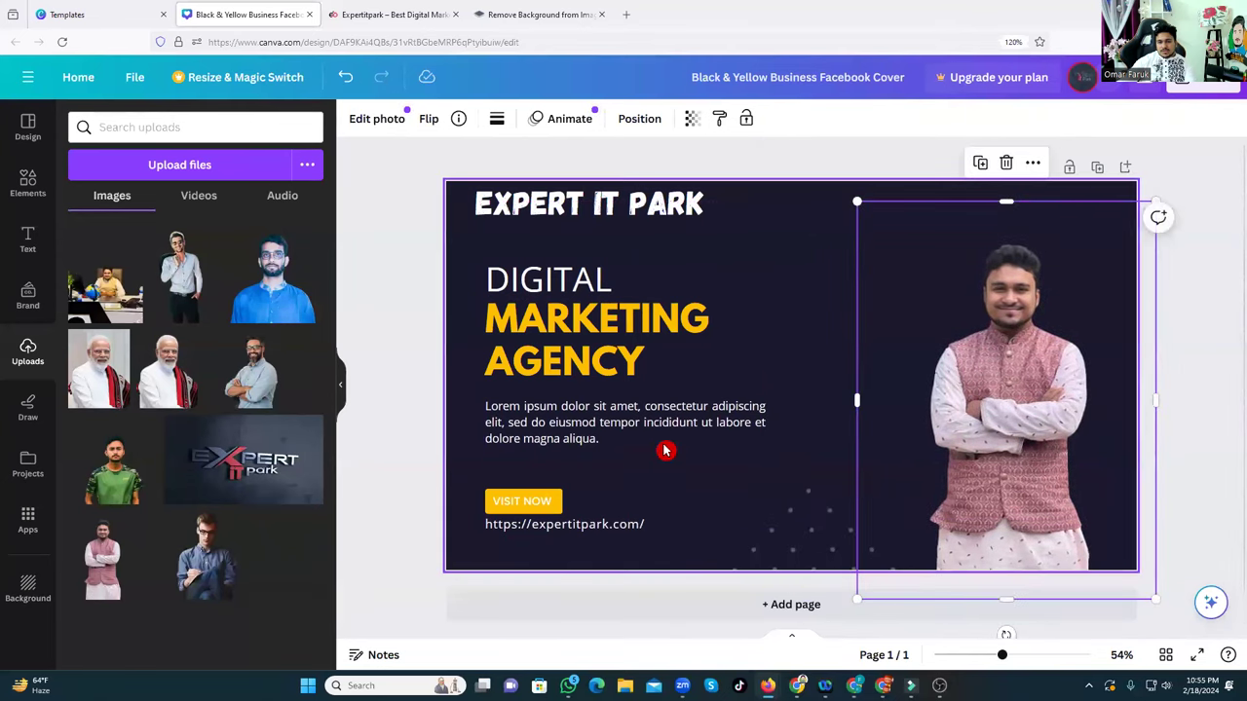
drag(655, 208, 1026, 216)
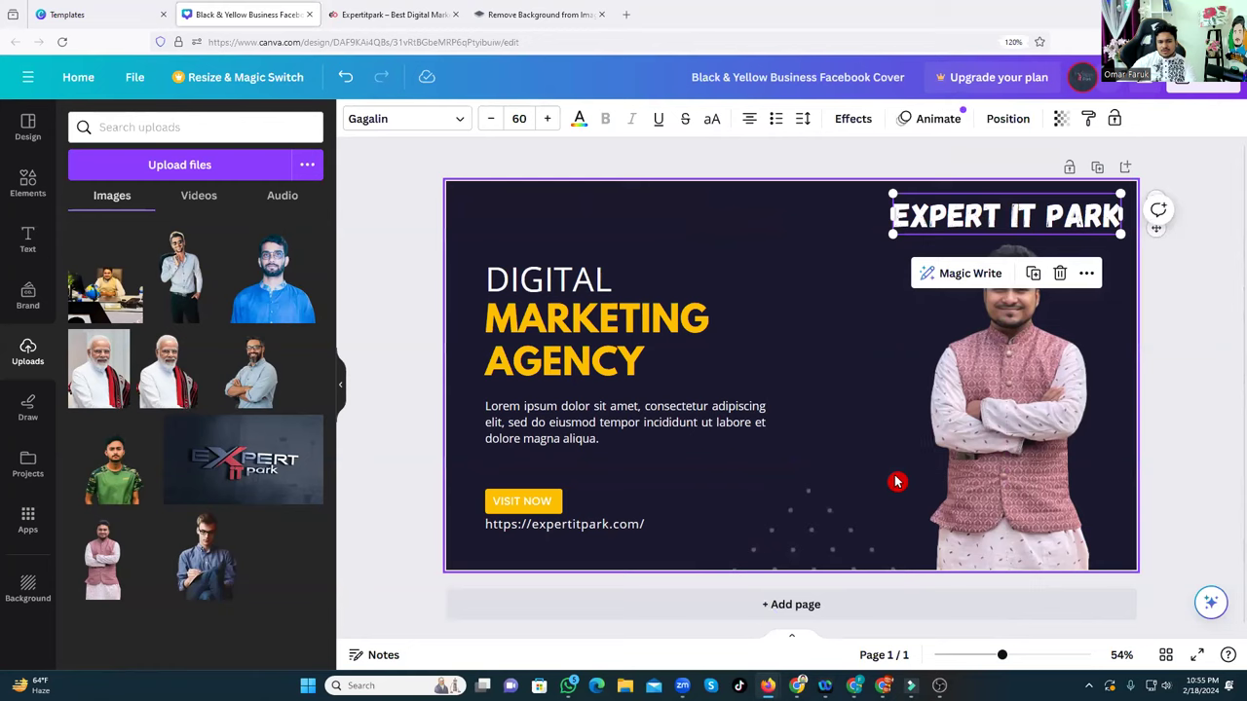
- Shift the Lorem ipsum paragraph to the right and capture that area
click(808, 526)
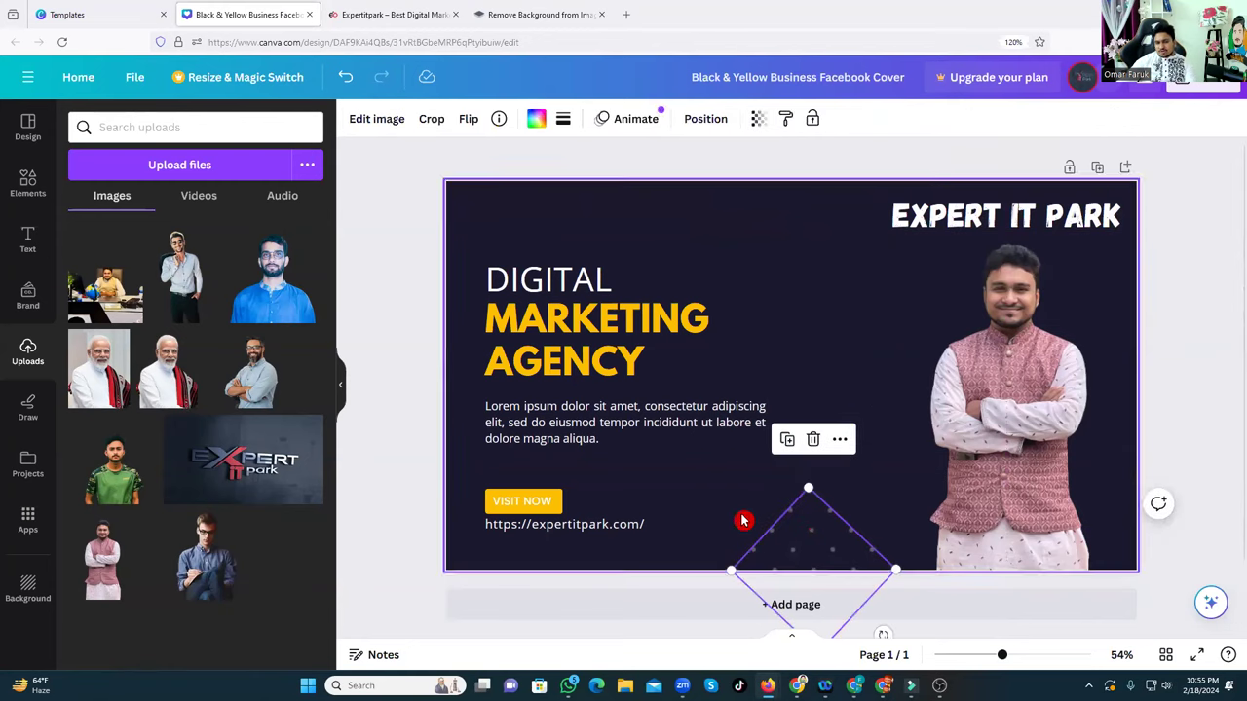
click(711, 531)
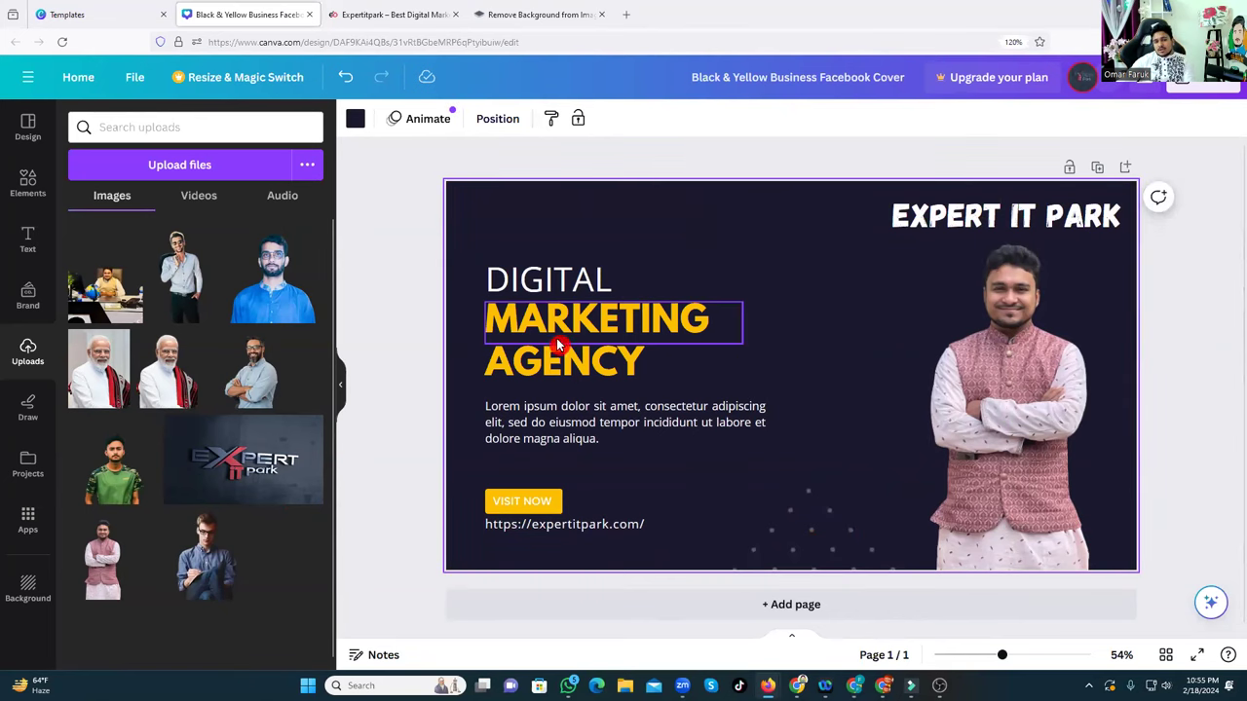
drag(543, 425, 631, 416)
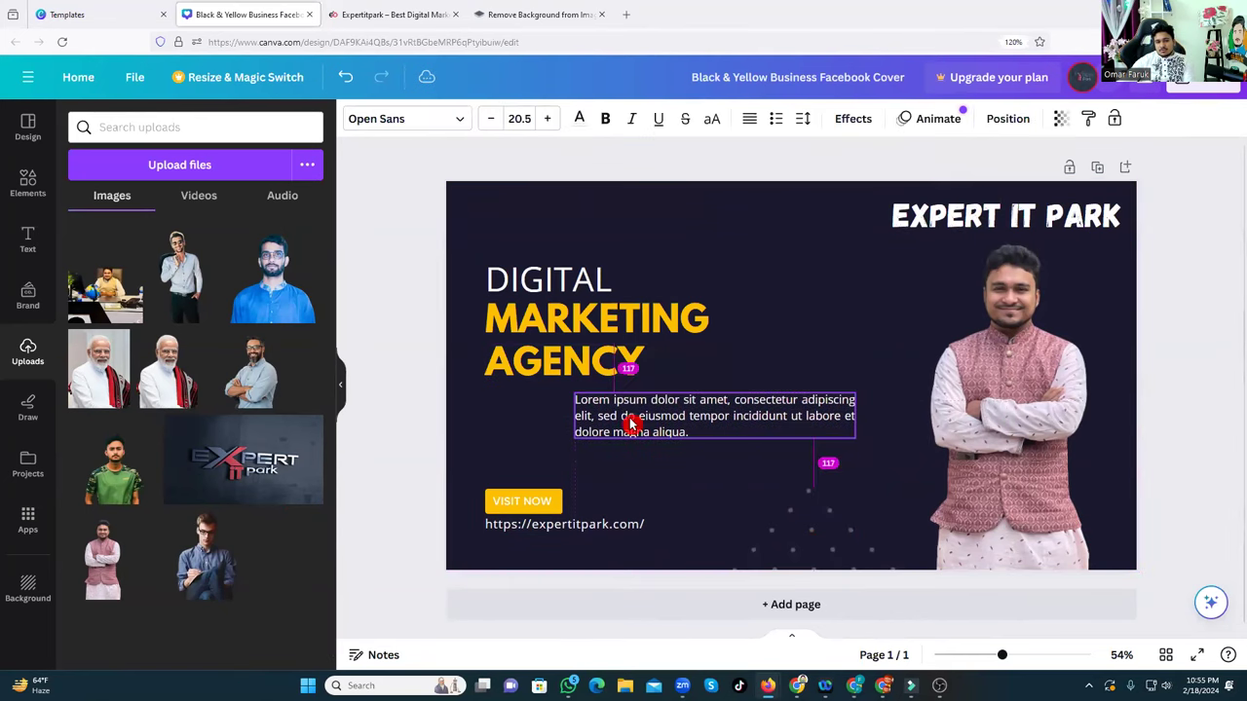
click(842, 539)
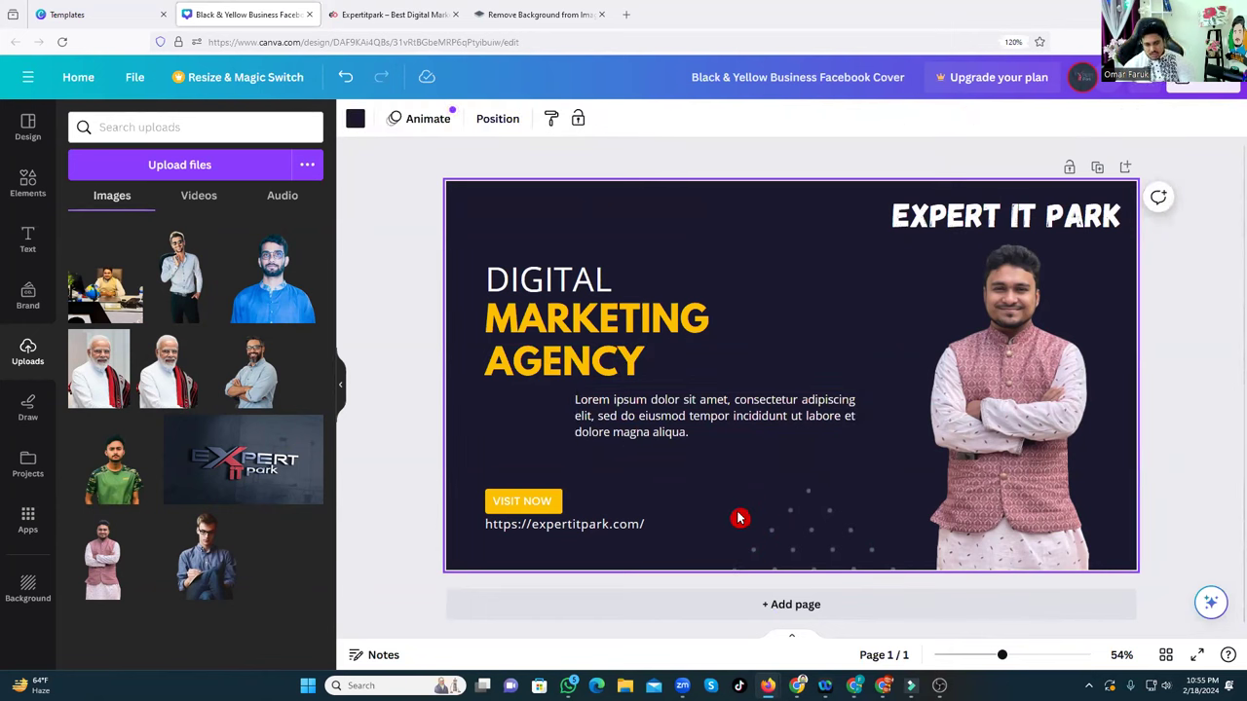
key(Print)
drag(727, 479, 927, 535)
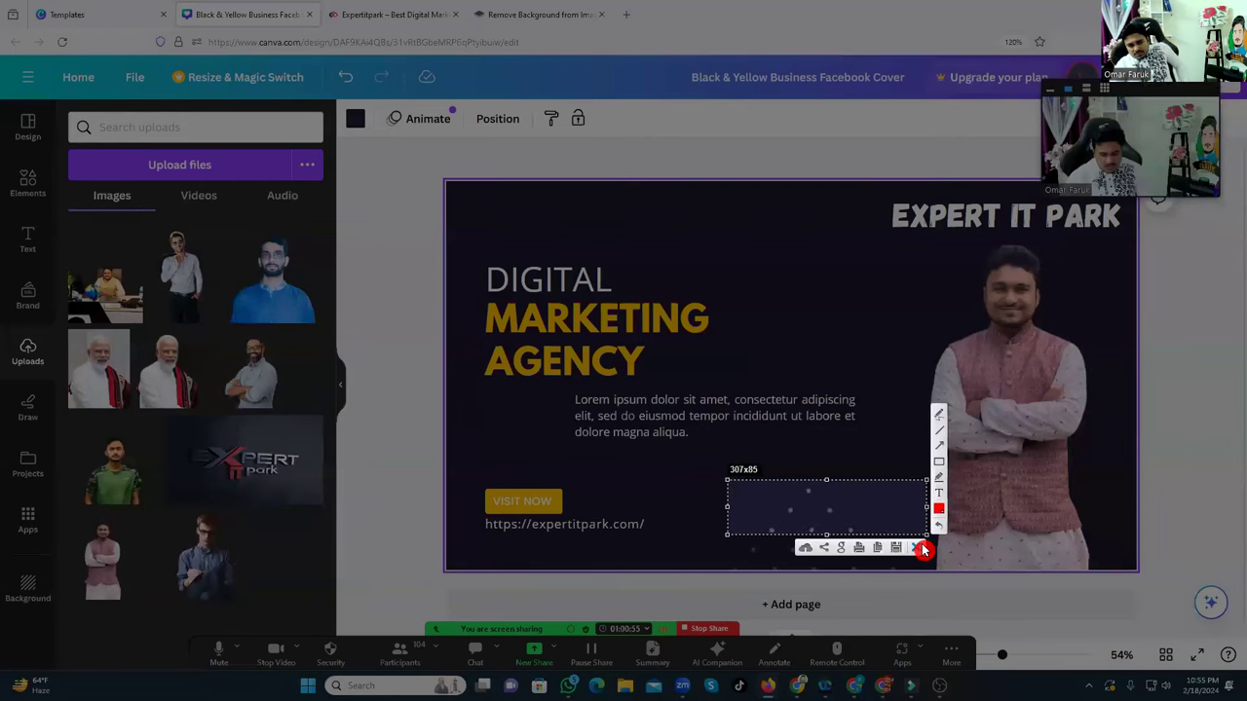
click(919, 548)
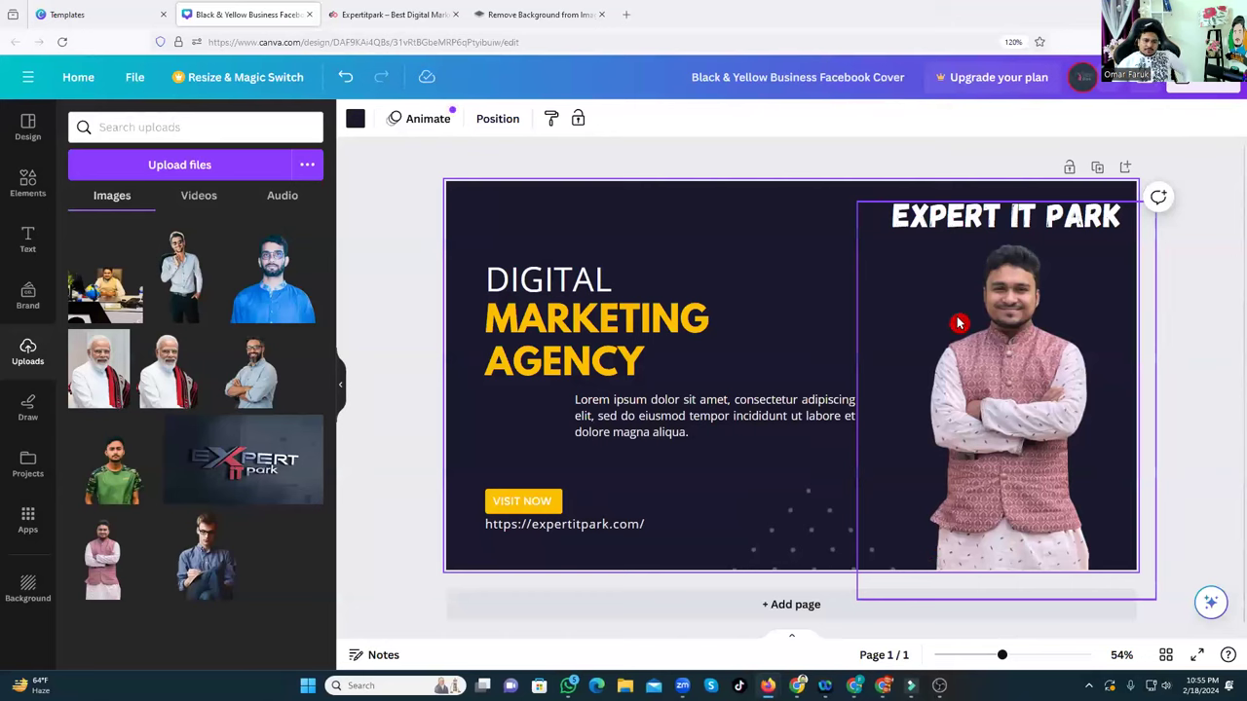
- Replace the standing pink-vest portrait with the desk photo at the cover's lower right
click(955, 414)
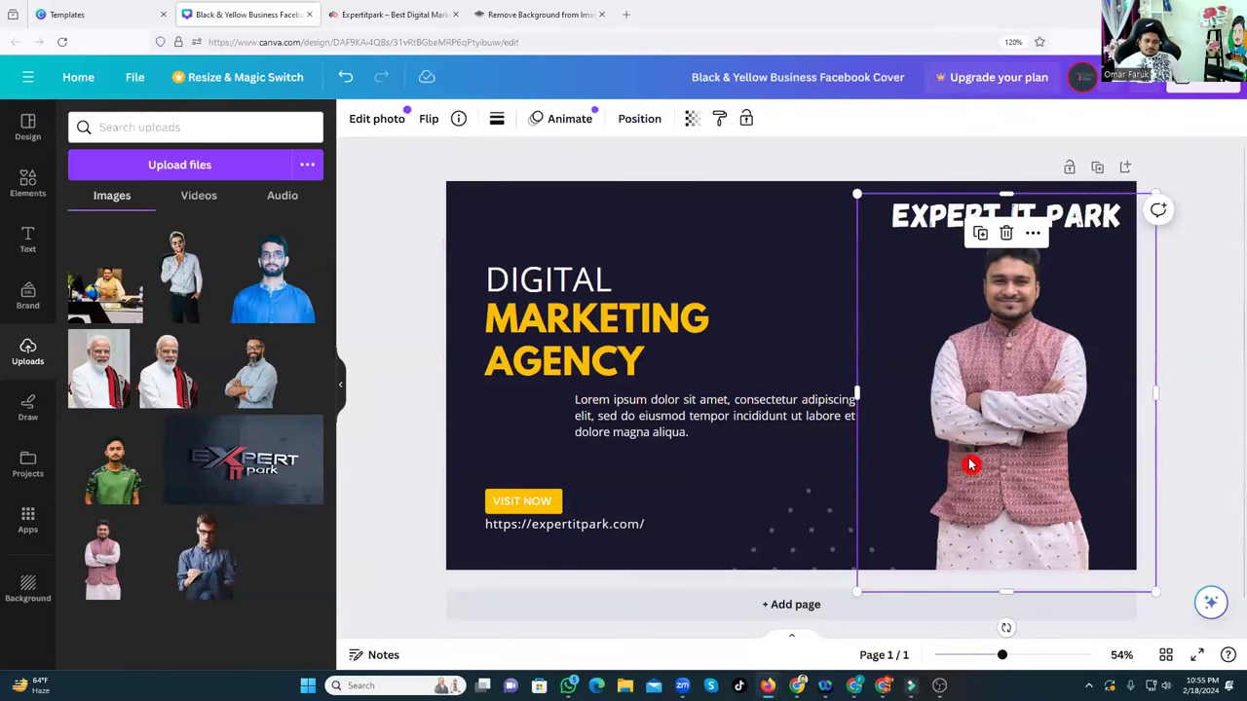
click(1006, 234)
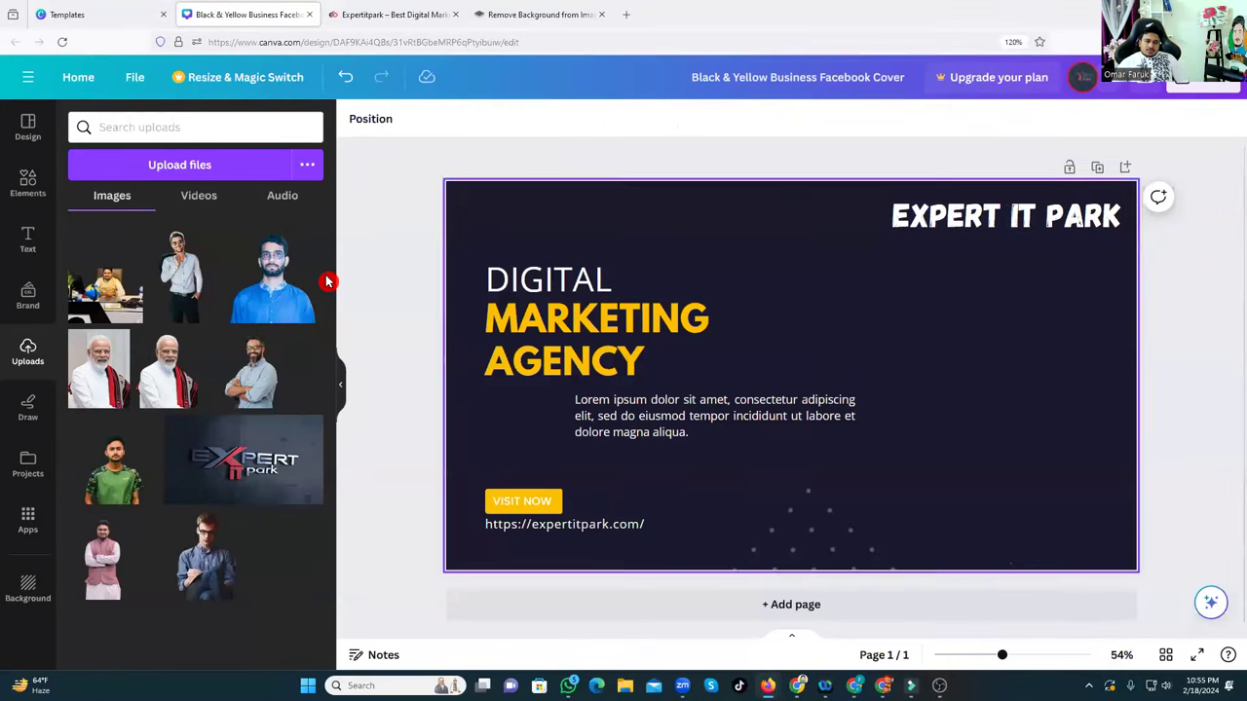
drag(102, 288, 958, 349)
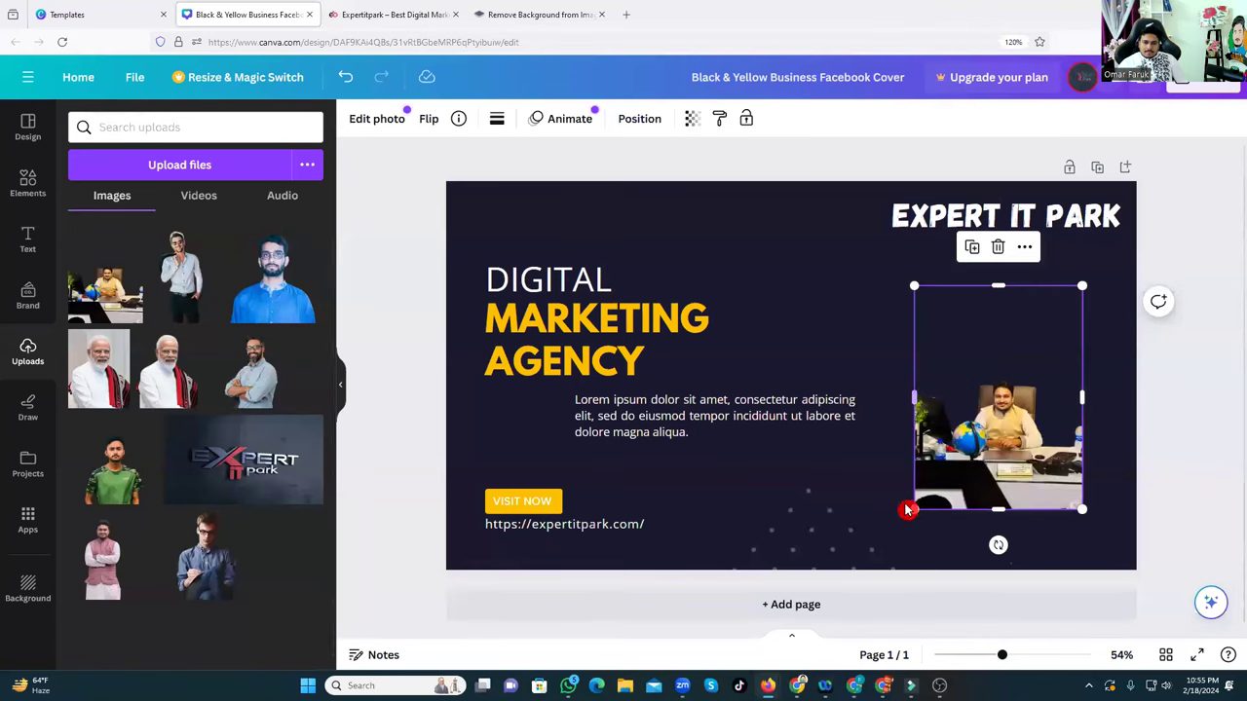
- Enlarge the desk photo and reposition it toward the cover's top right
drag(906, 510, 742, 596)
drag(940, 529, 999, 402)
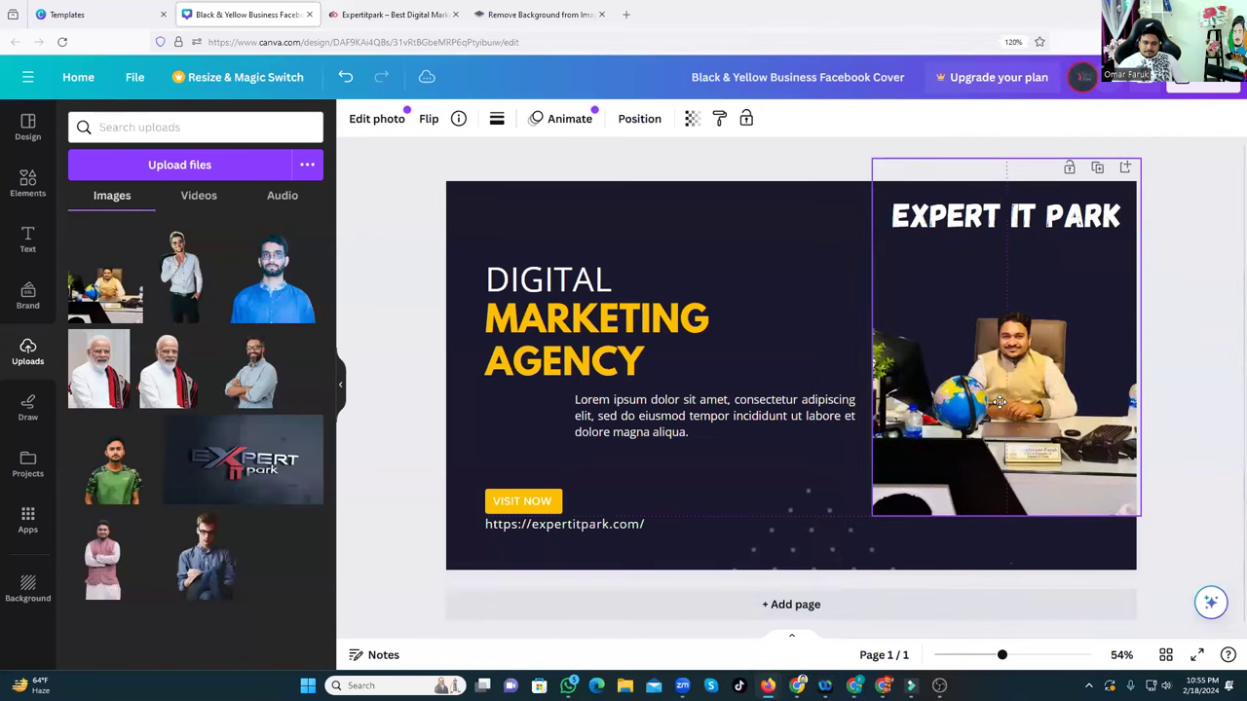
drag(873, 516, 823, 545)
click(1197, 307)
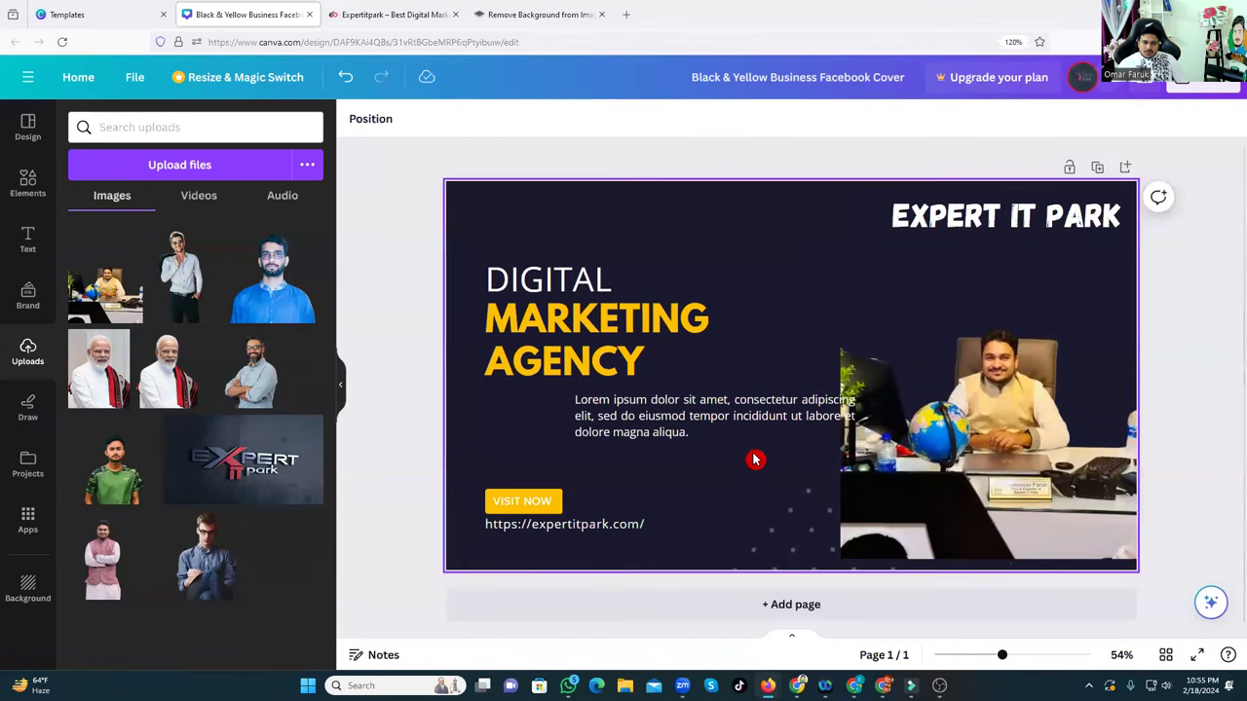
drag(996, 437, 623, 440)
click(885, 357)
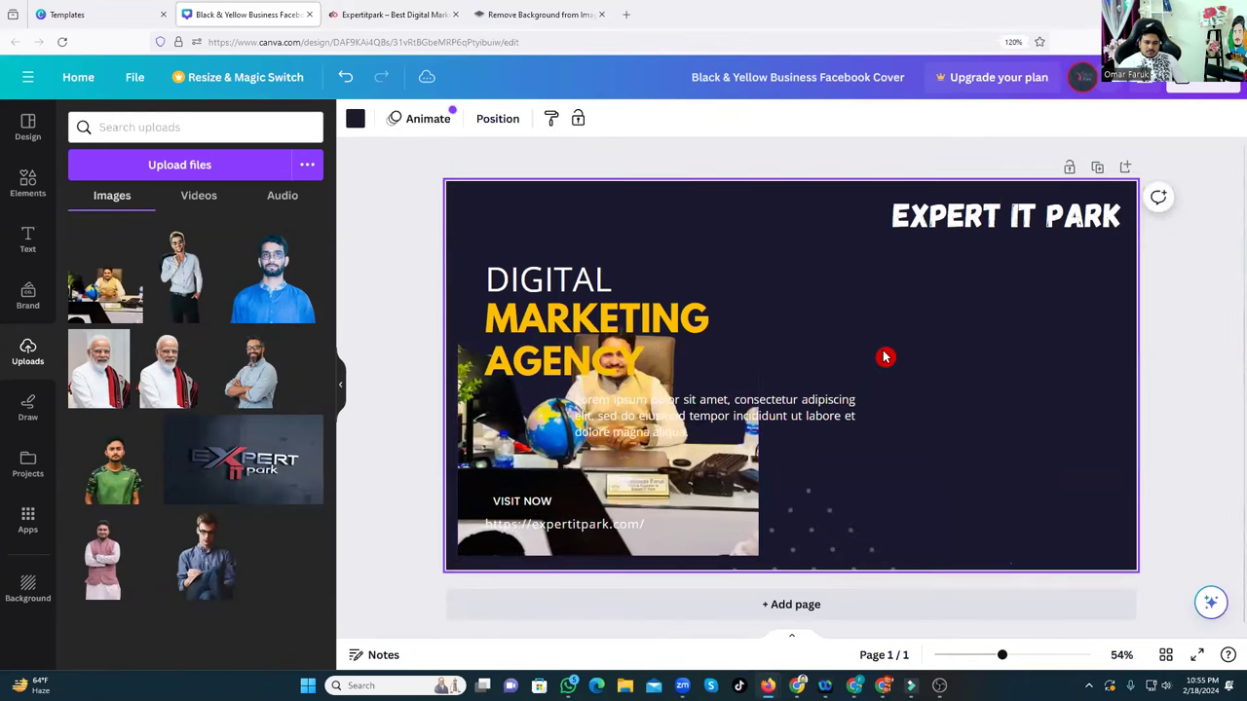
- Undo the recent edits until the desk photo sits back inside the yellow circle frame
key(ctrl+z)
key(ctrl+z)
key(ctrl+z)
key(ctrl+z)
key(ctrl+z)
key(ctrl+z)
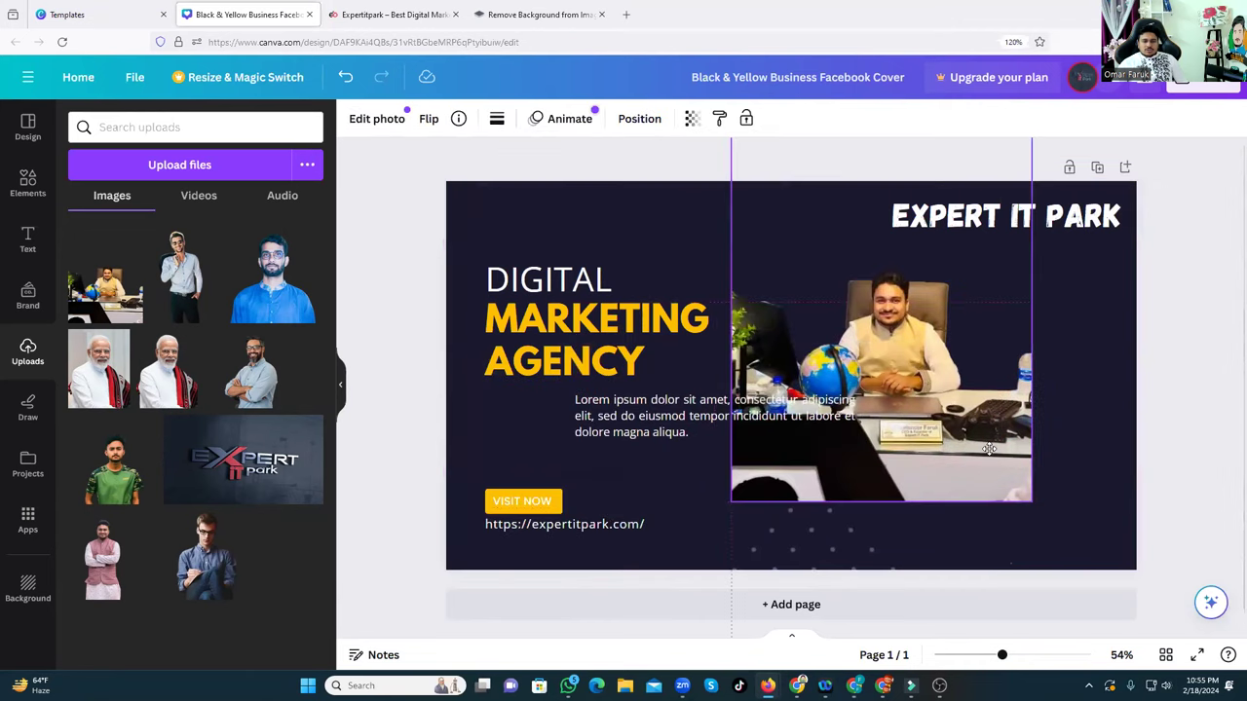
key(ctrl+z)
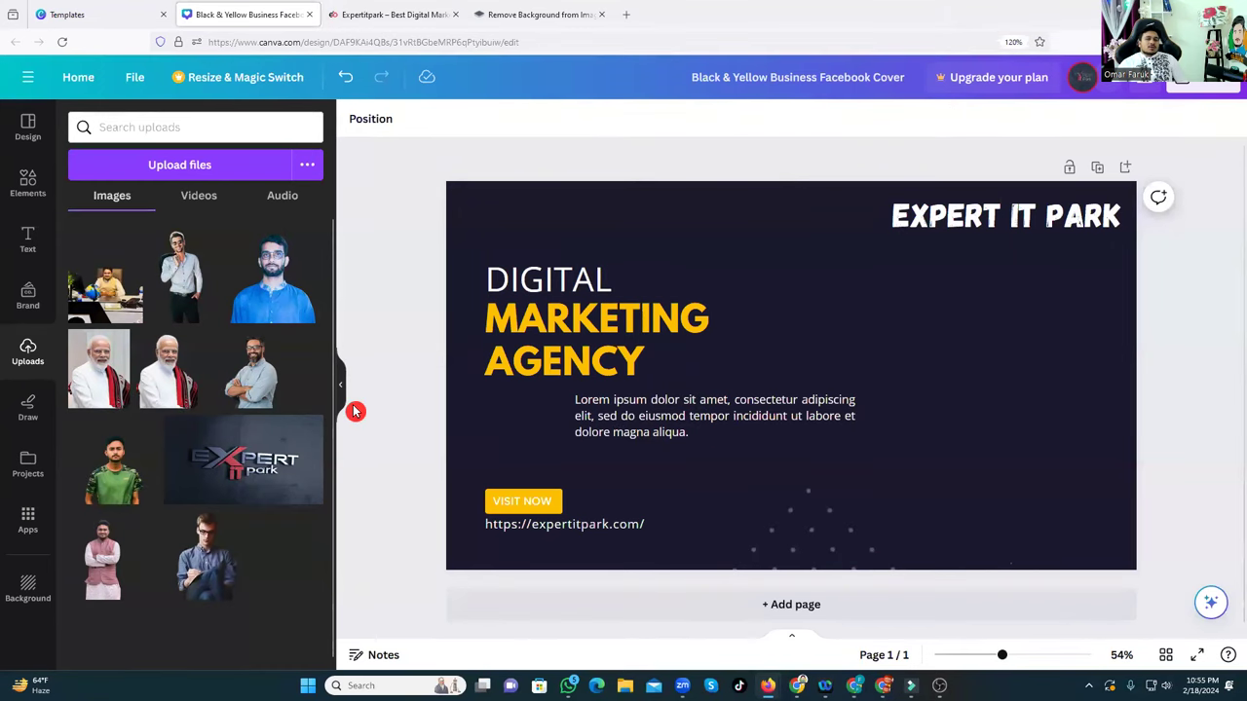
key(ctrl+z)
key(ctrl+z)
key(ctrl+z)
key(ctrl+z)
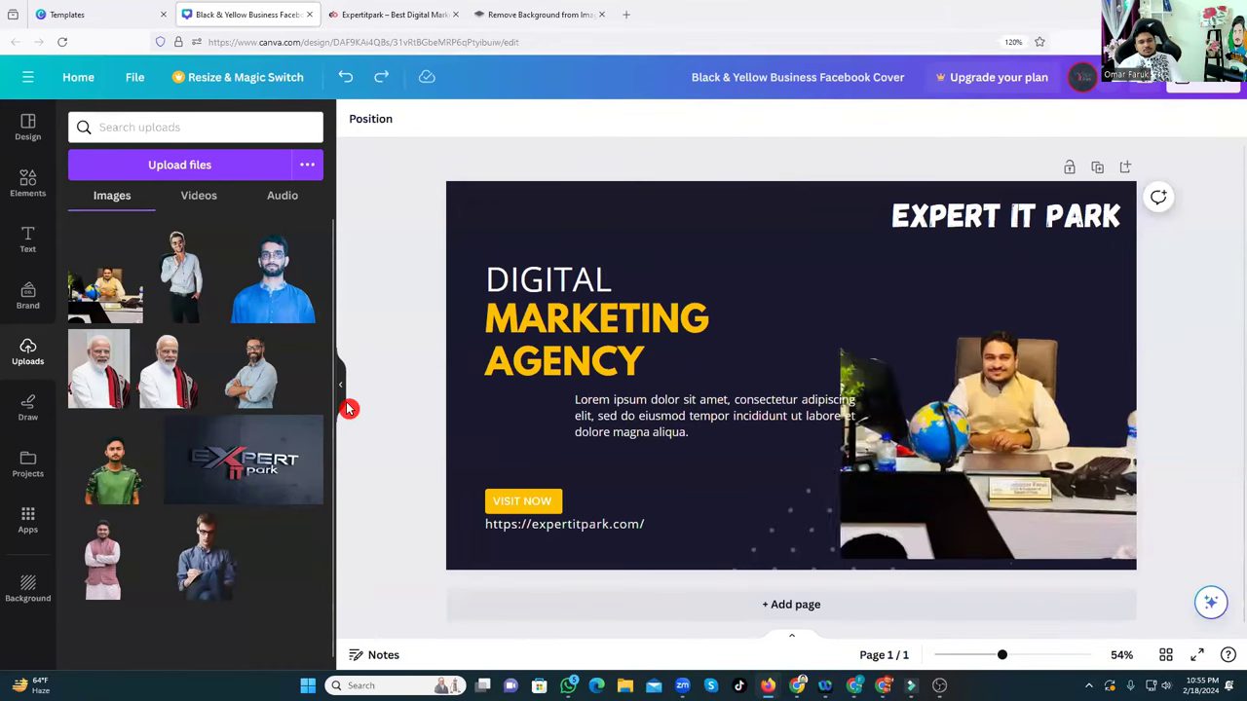
key(ctrl+z)
key(ctrl+z)
key(ctrl+z)
key(ctrl+z)
key(ctrl+z)
key(ctrl+z)
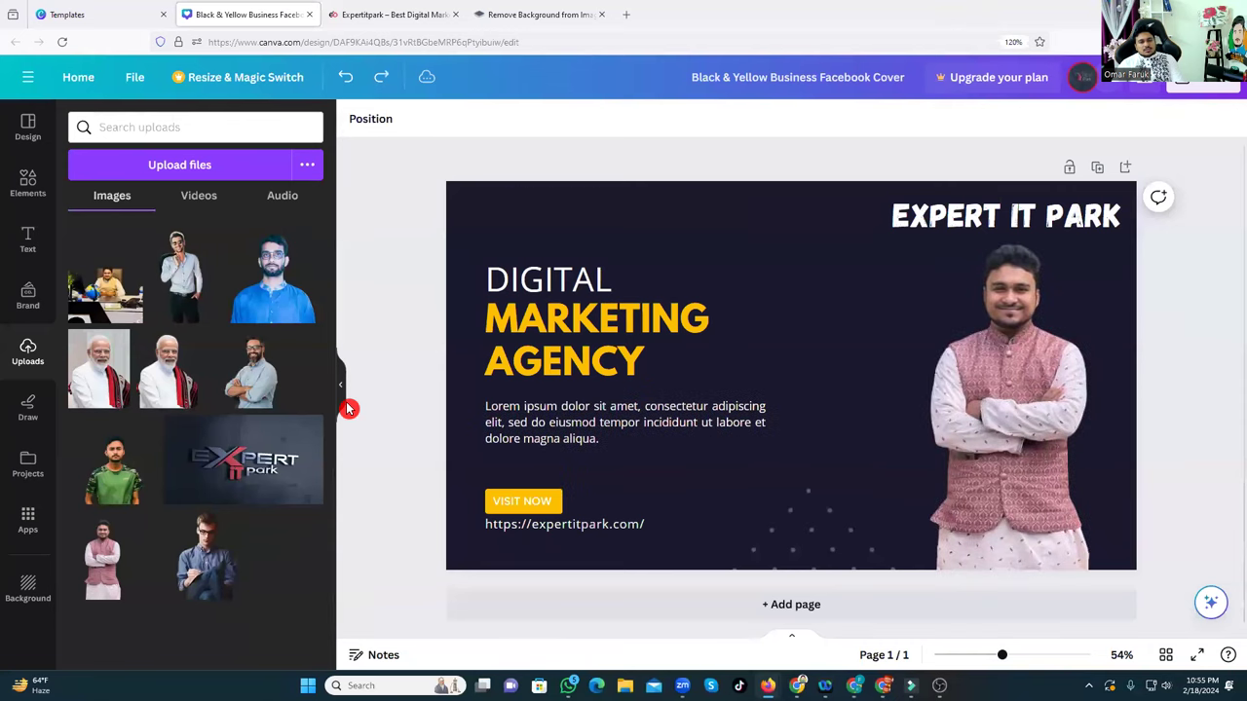
key(ctrl+z)
key(ctrl+z)
key(ctrl+z)
key(ctrl+z)
key(ctrl+z)
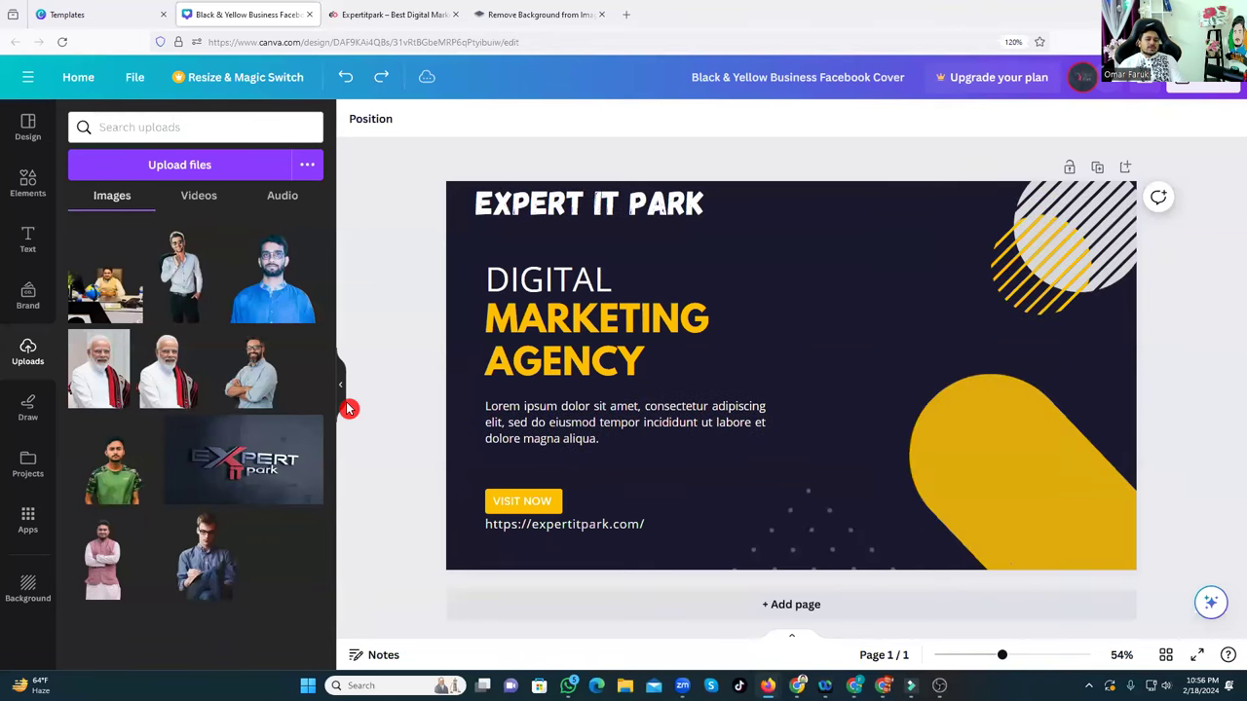
key(ctrl+z)
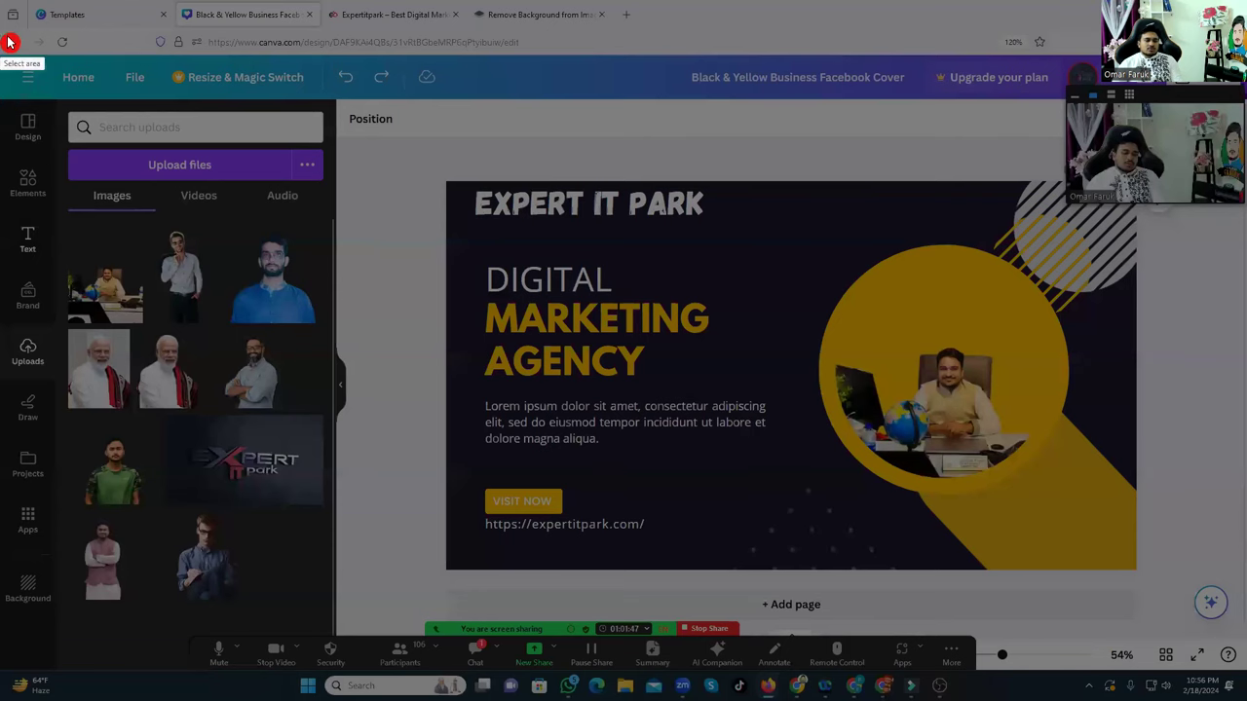
mouse_move(3, 35)
mouse_down()
mouse_move(341, 508)
mouse_move(507, 679)
mouse_up()
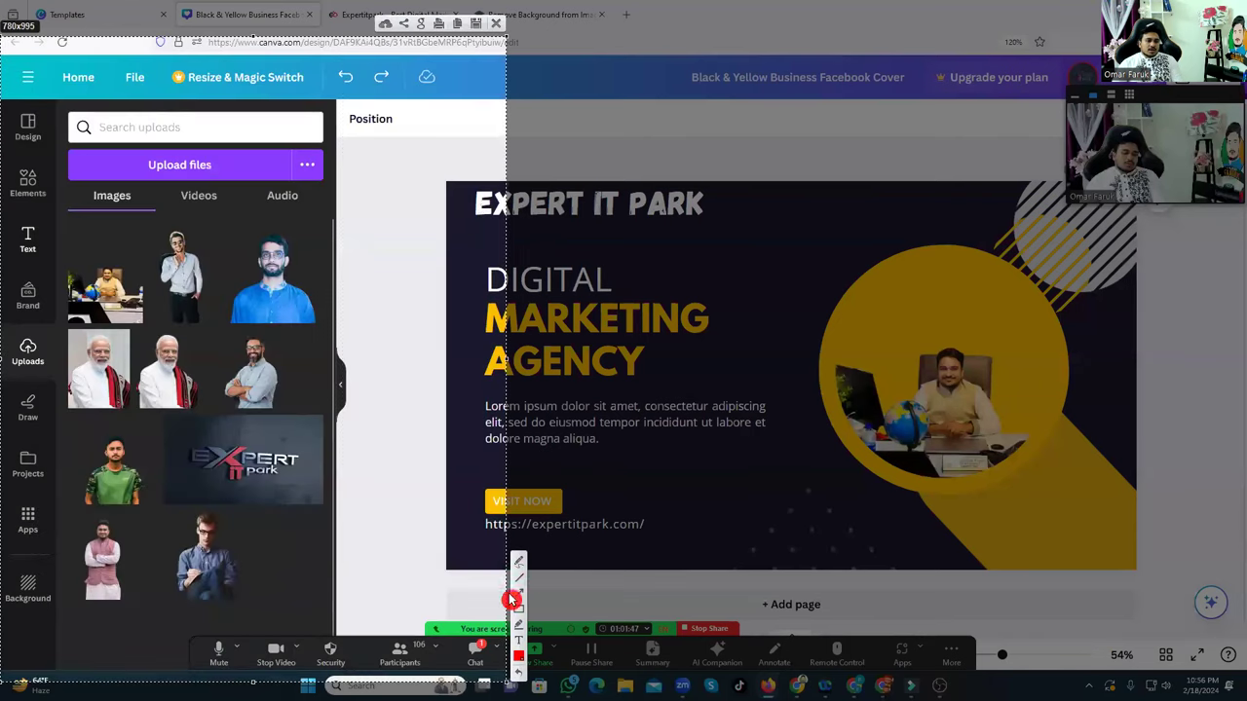
click(519, 609)
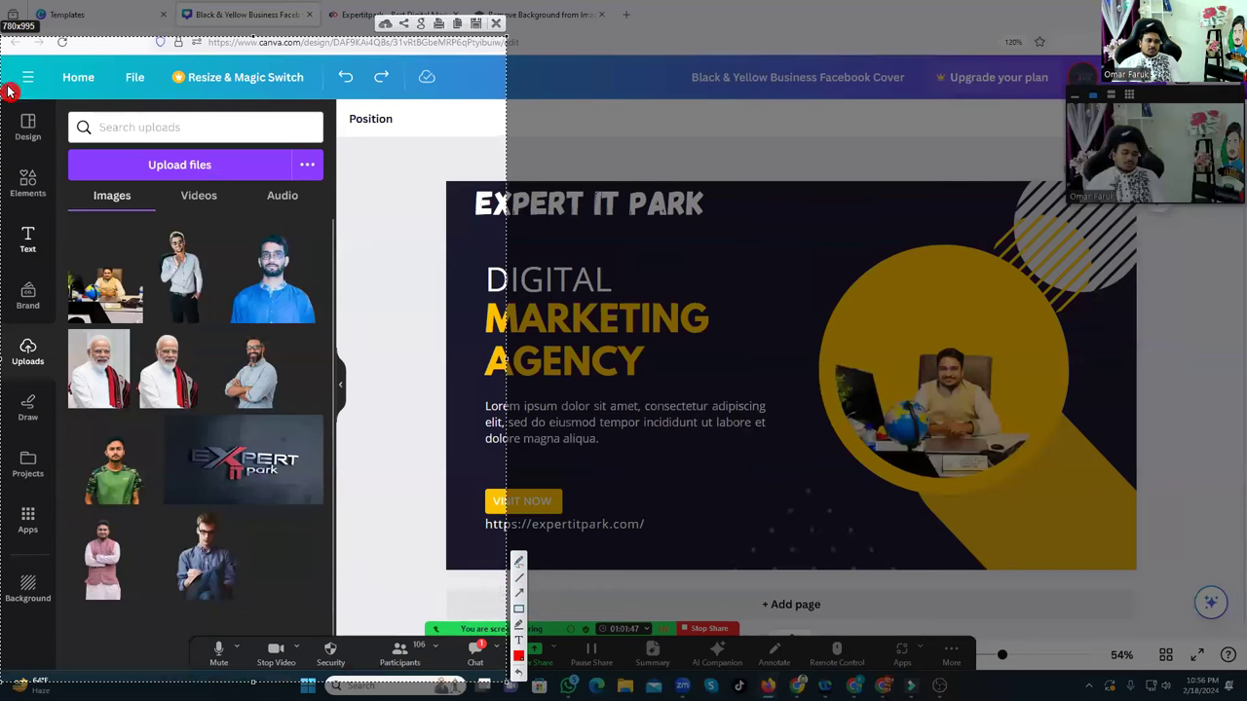
drag(2, 81, 62, 152)
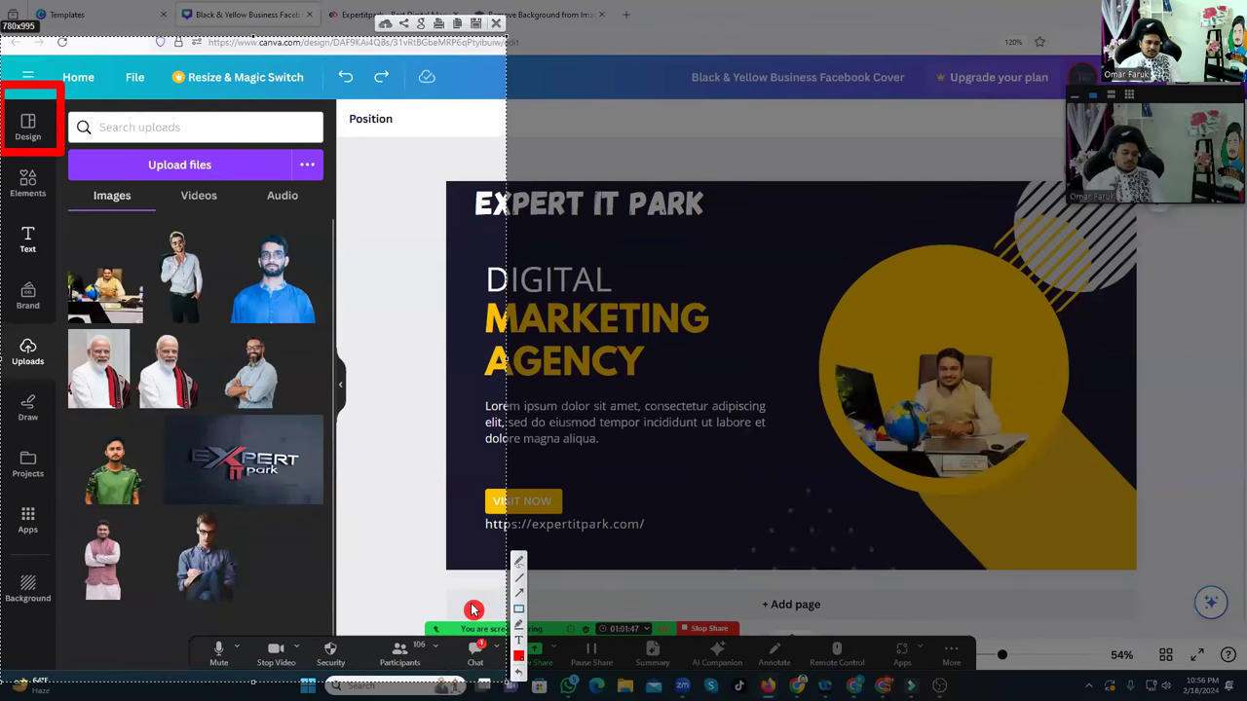
click(498, 26)
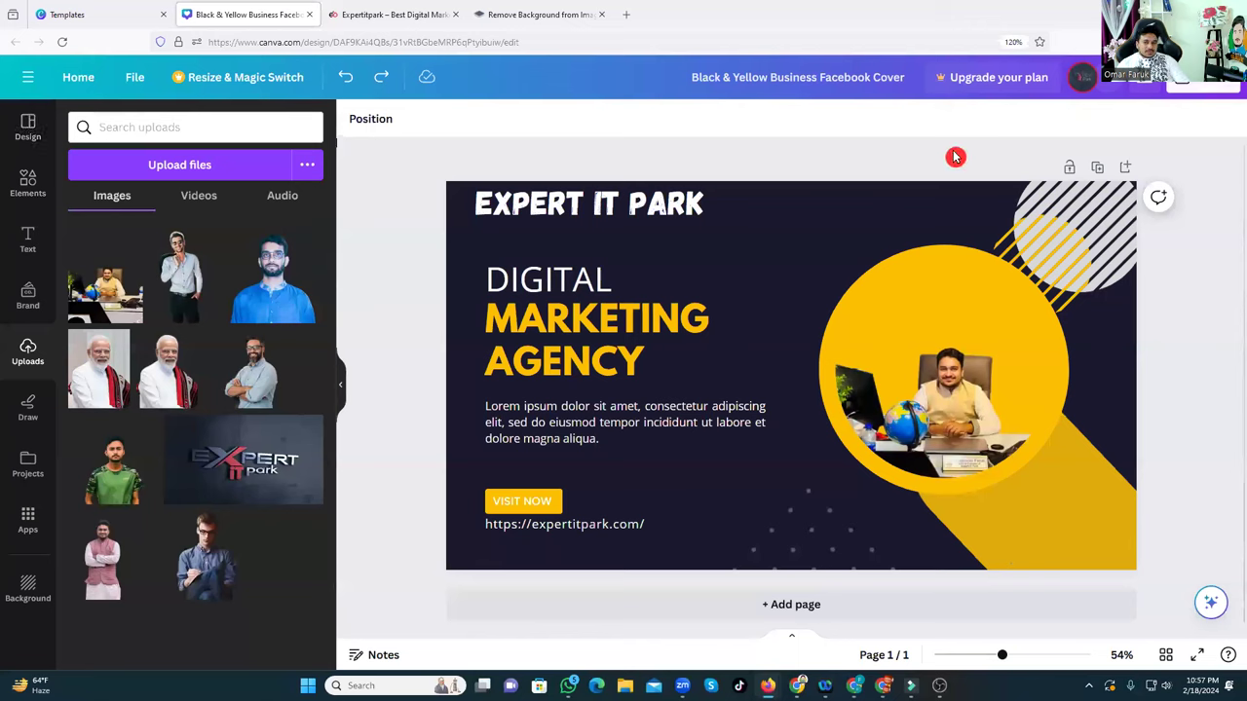
- Check and close the share options, then show the Design panel's similar templates
click(1203, 77)
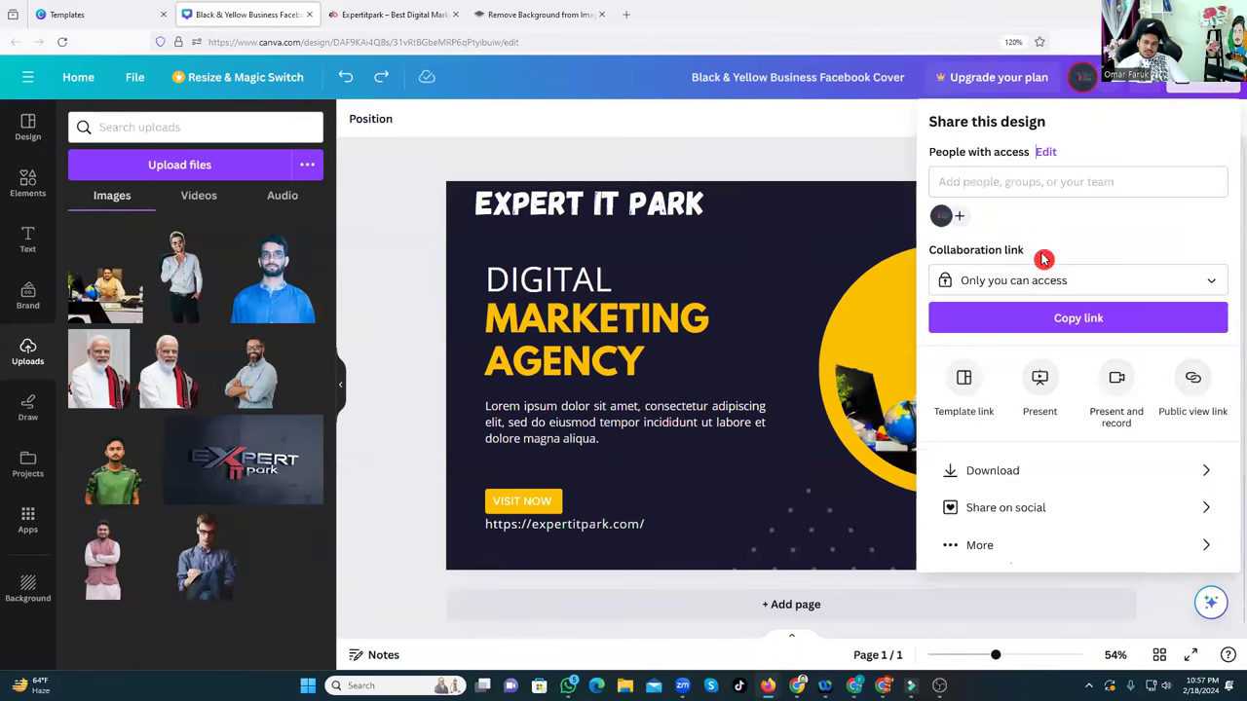
click(405, 260)
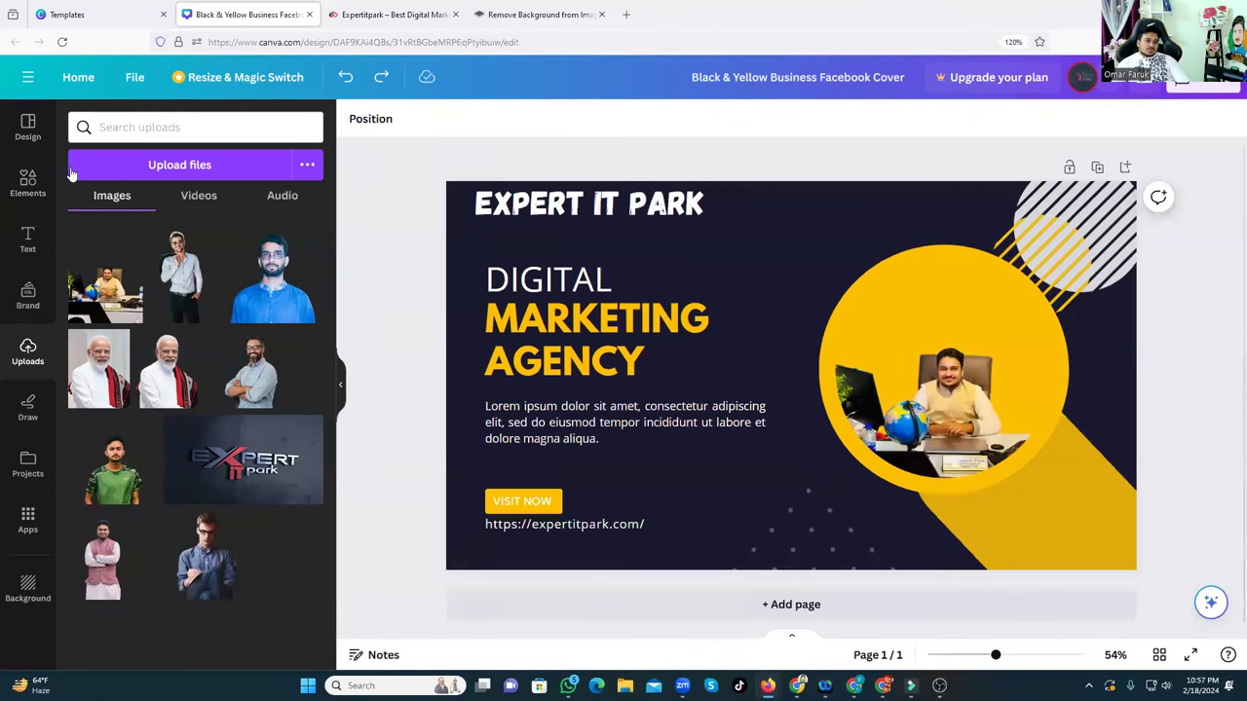
click(15, 136)
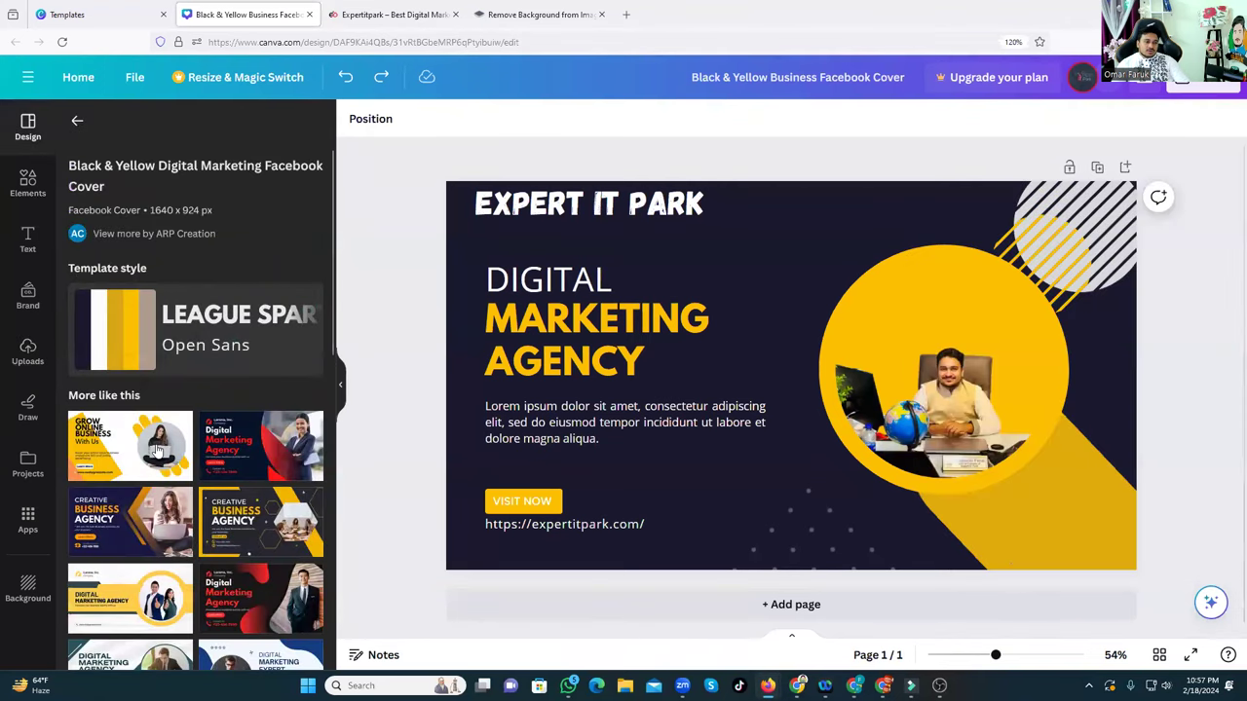
- Browse the similar templates, then open the Elements library beside the cover
scroll(305, 389, down, 3)
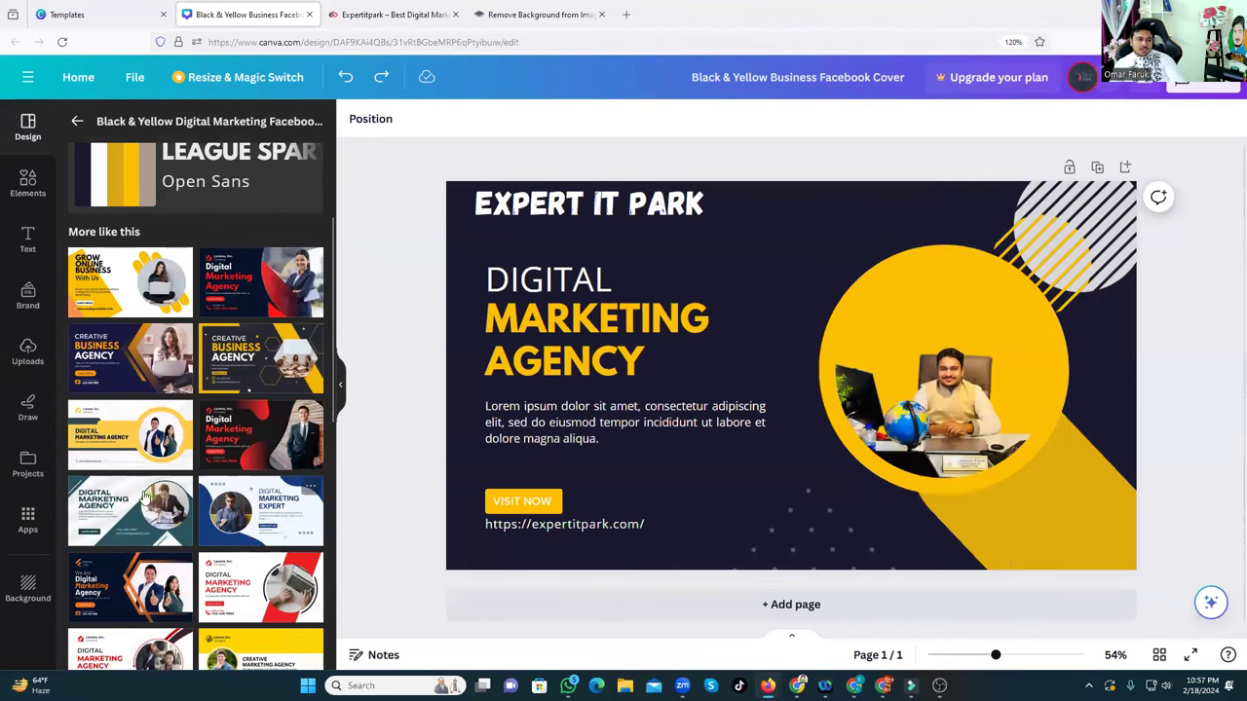
scroll(185, 485, down, 10)
scroll(185, 484, down, 1)
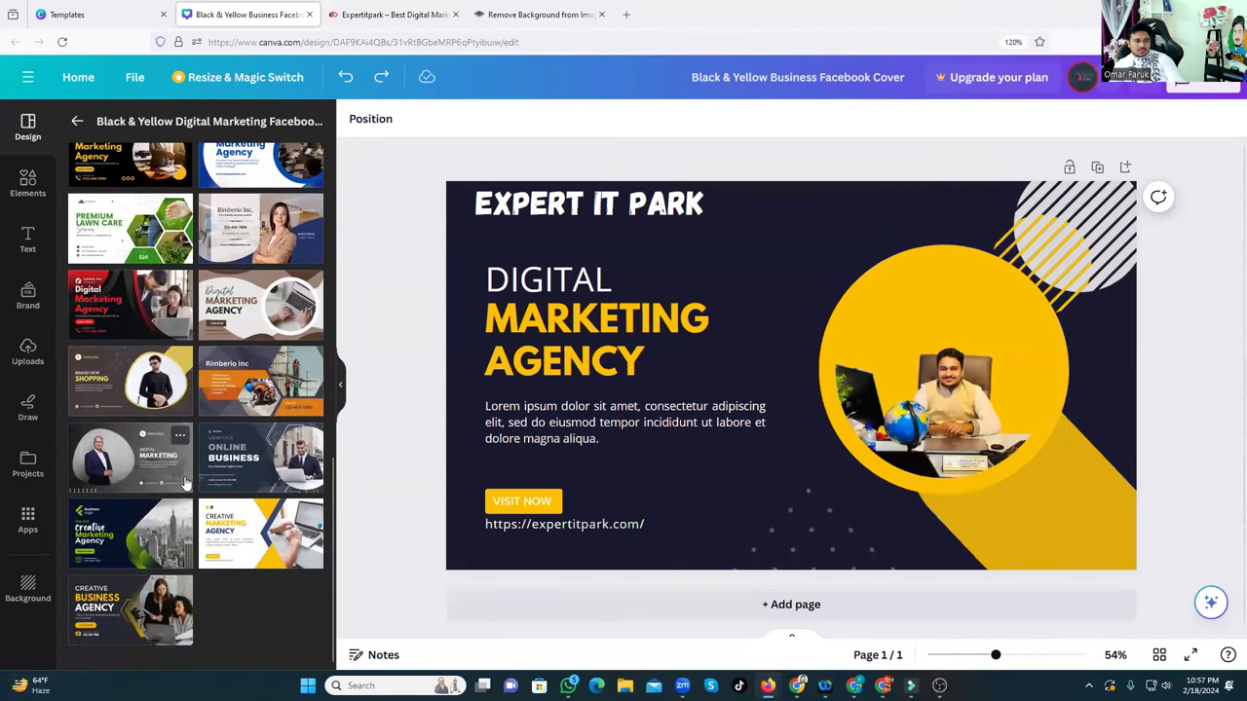
scroll(178, 541, up, 15)
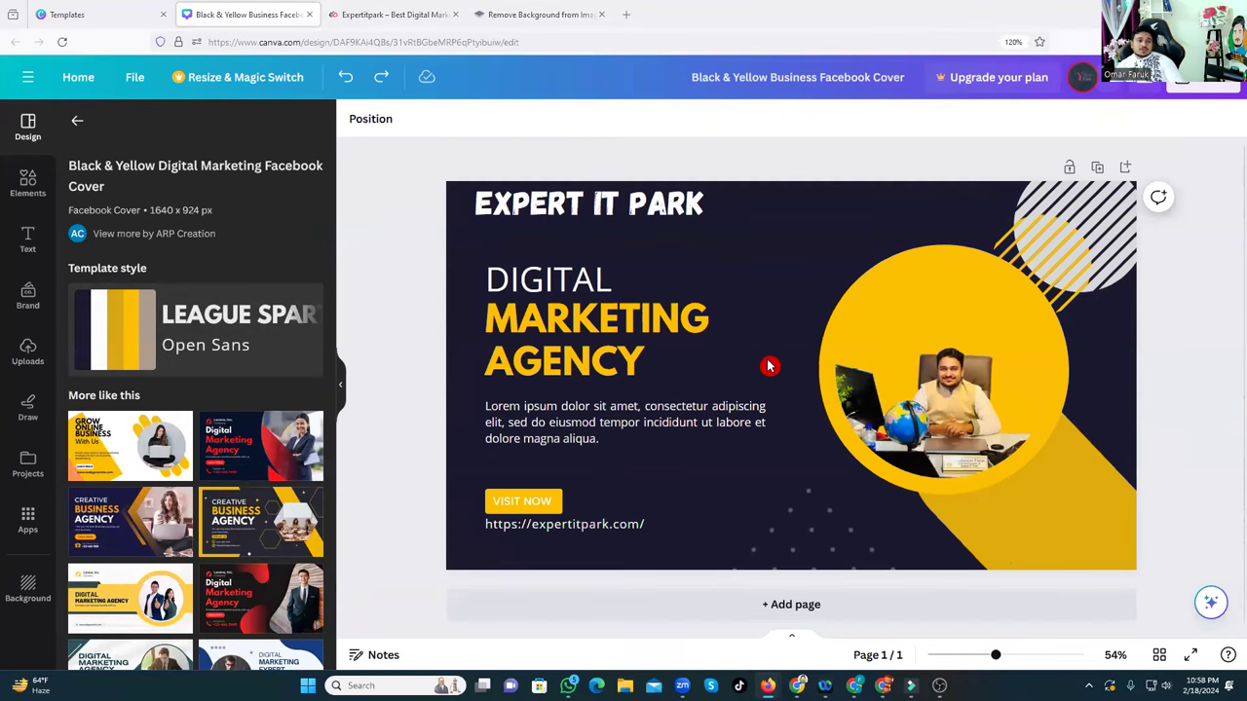
click(28, 185)
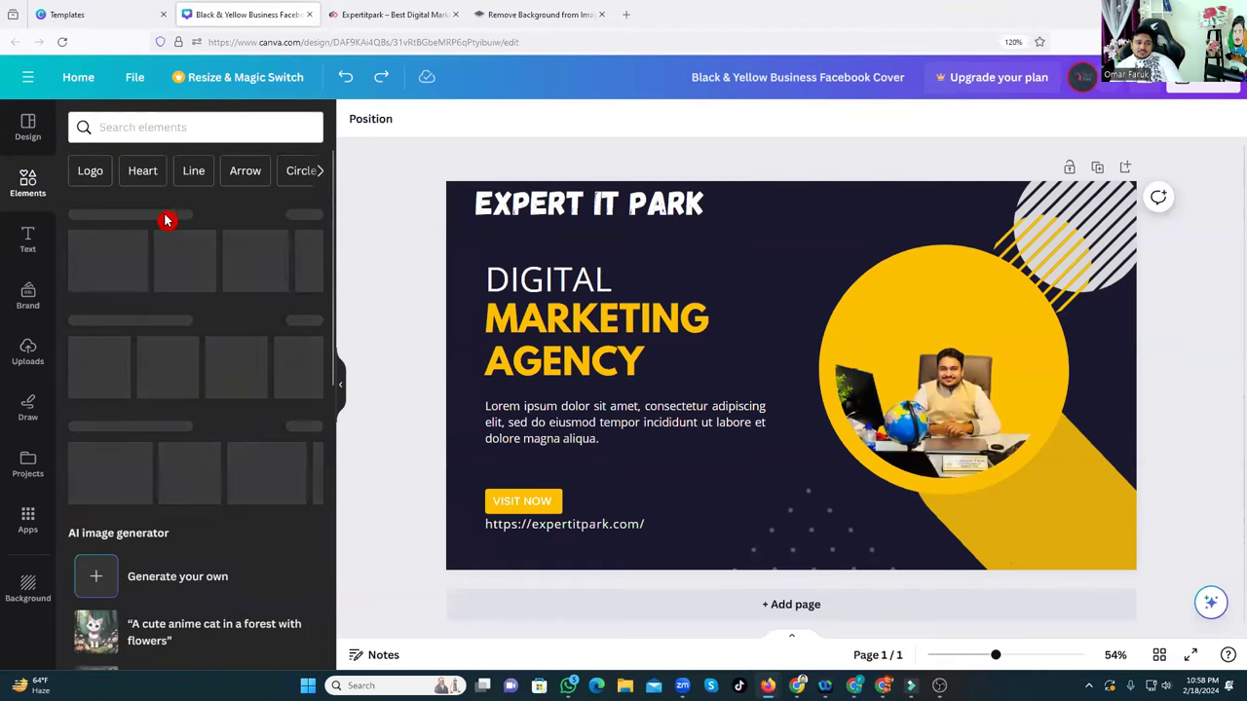
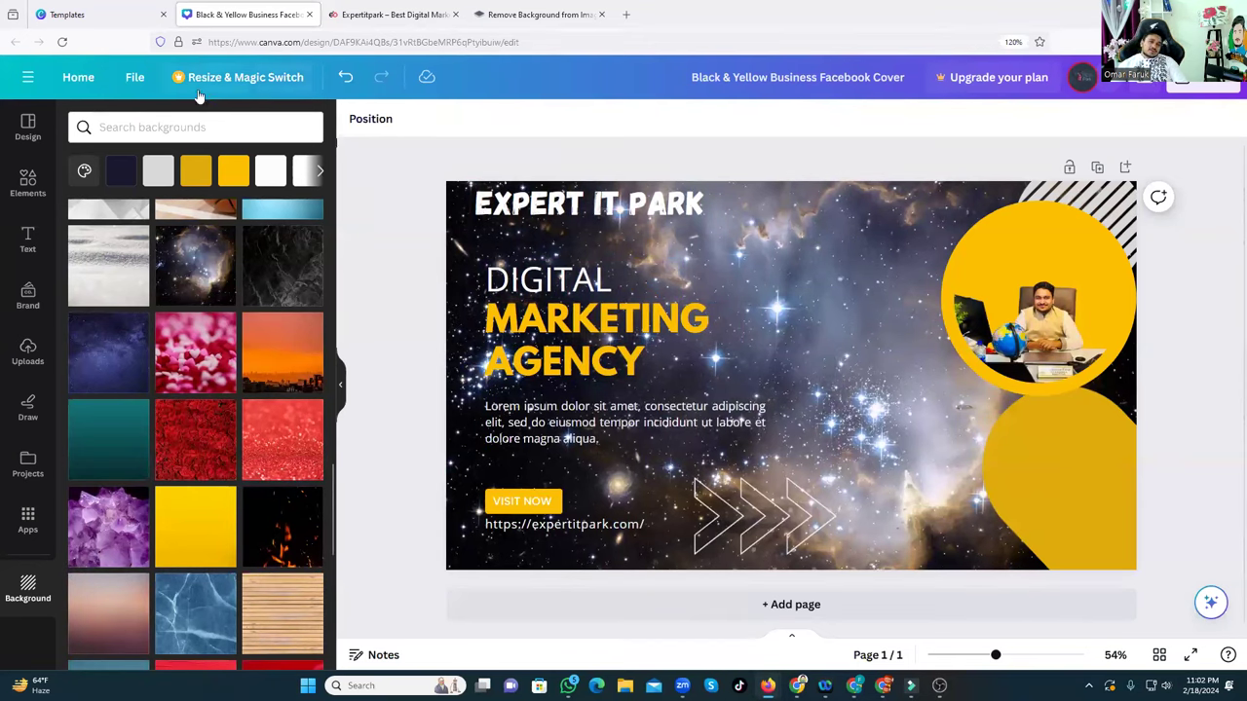
- Leave the galaxy-background Facebook cover design and return to the Canva home page
click(77, 79)
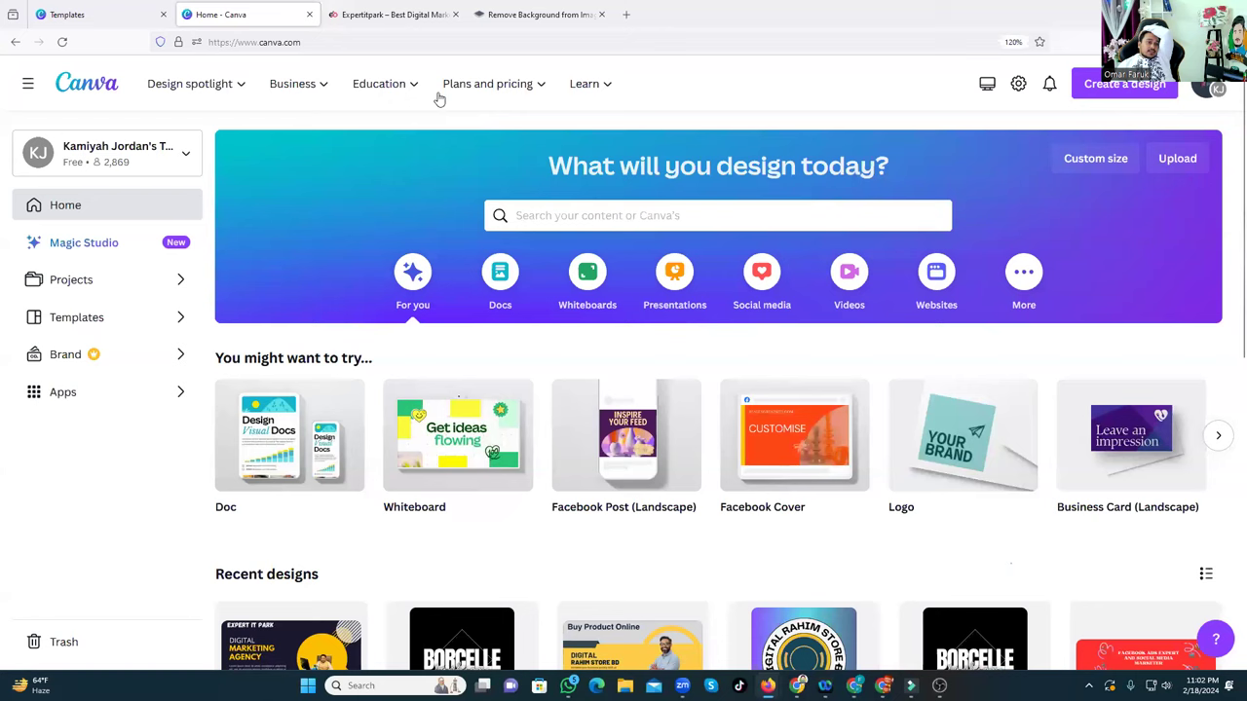
- Focus Canva's search box, then open a new browser tab and type 'fiverr'
click(682, 66)
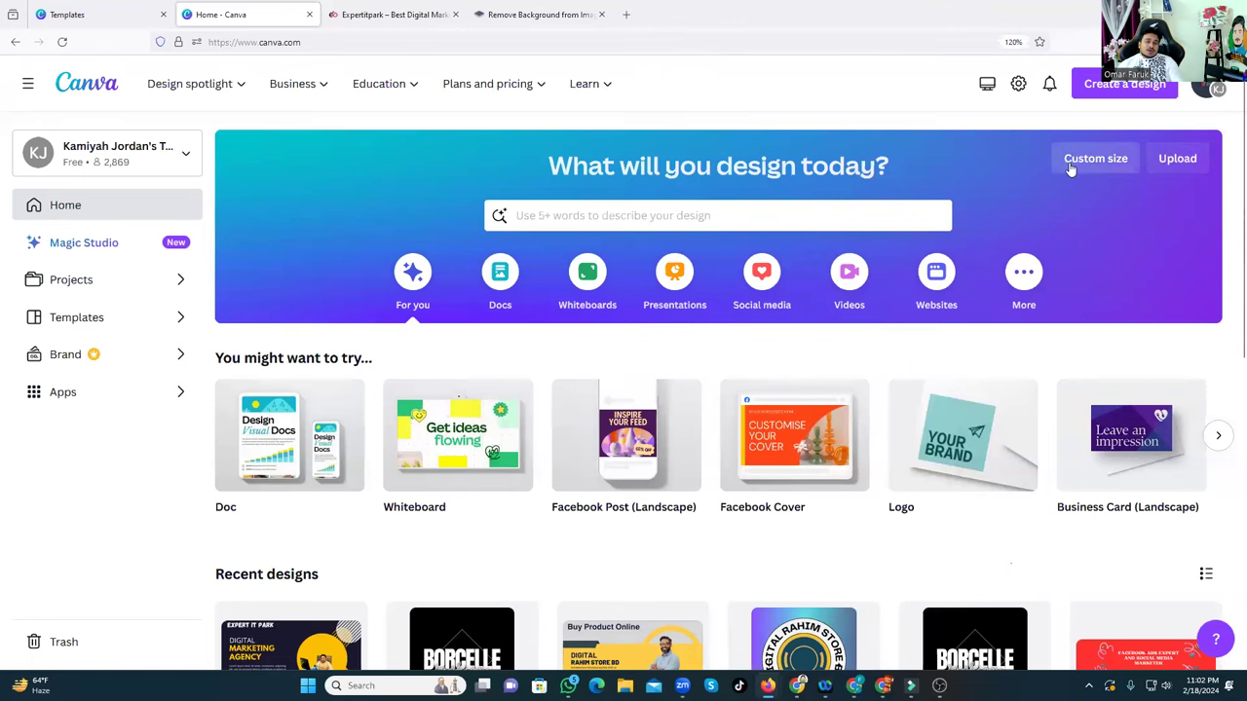
click(629, 16)
text(fiverr)
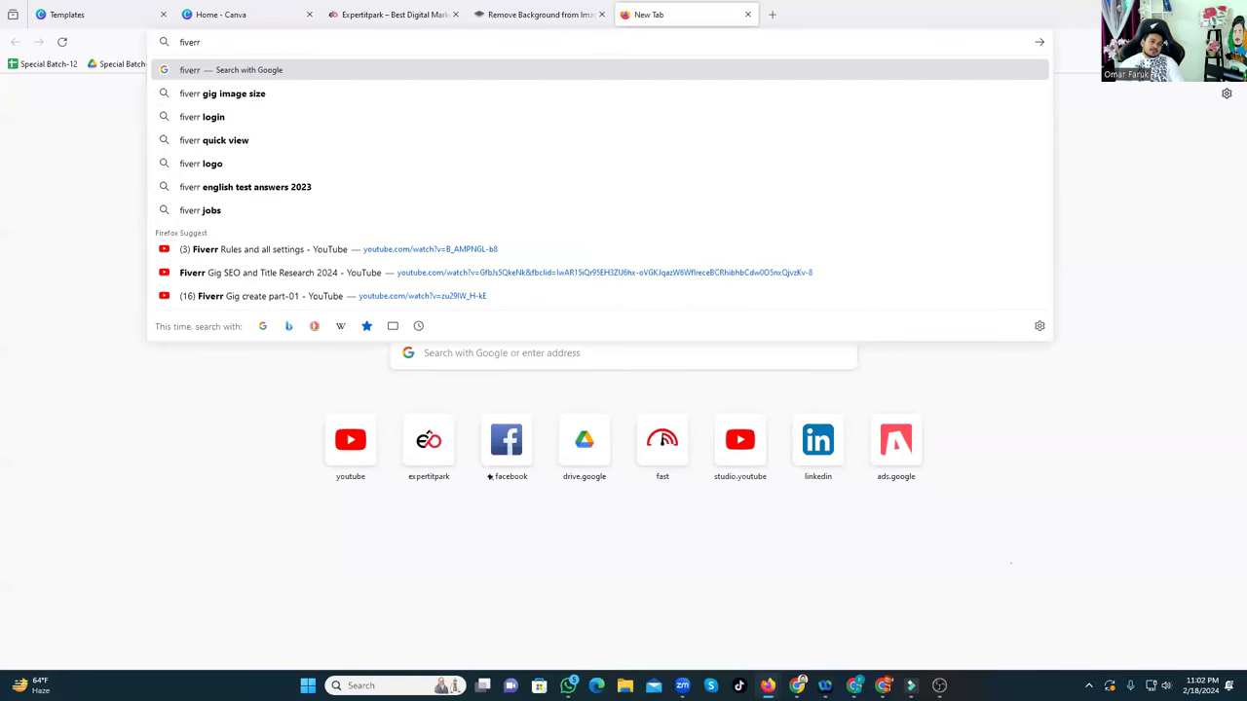
- Search 'fiverr gig image size', capture the 1280 x 769 result, and go back to Canva
click(259, 98)
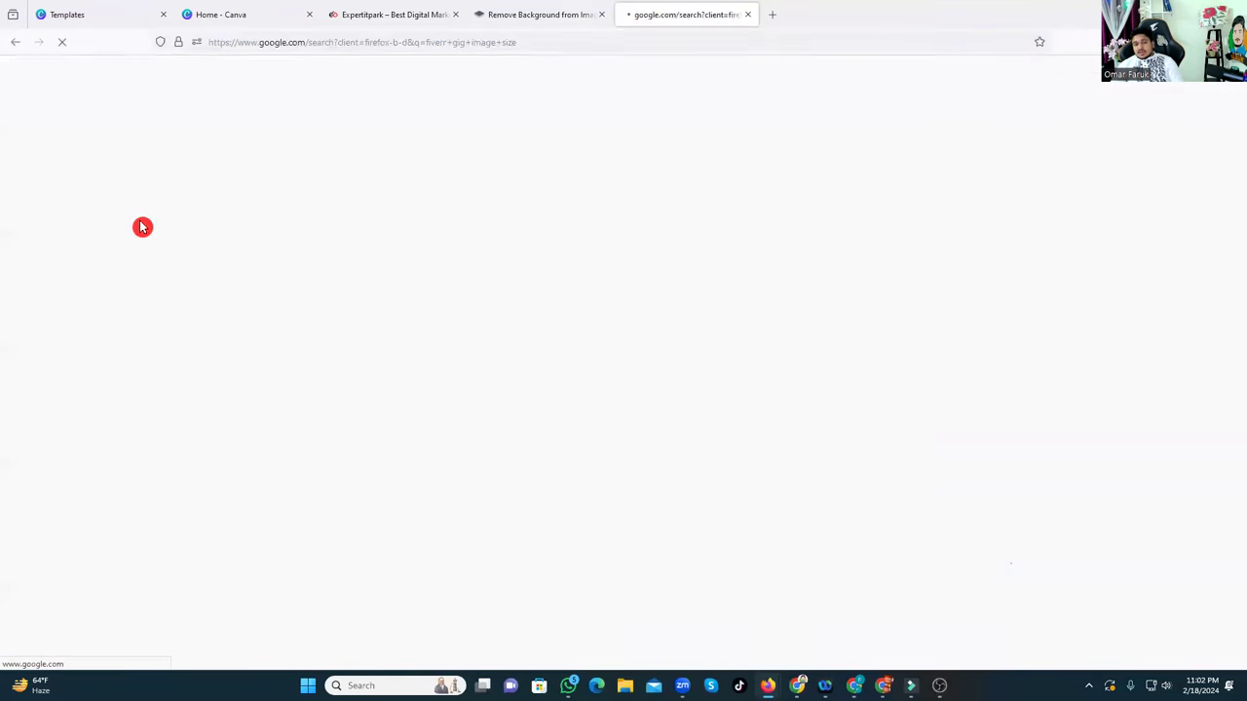
key(Print)
drag(475, 259, 684, 347)
click(673, 359)
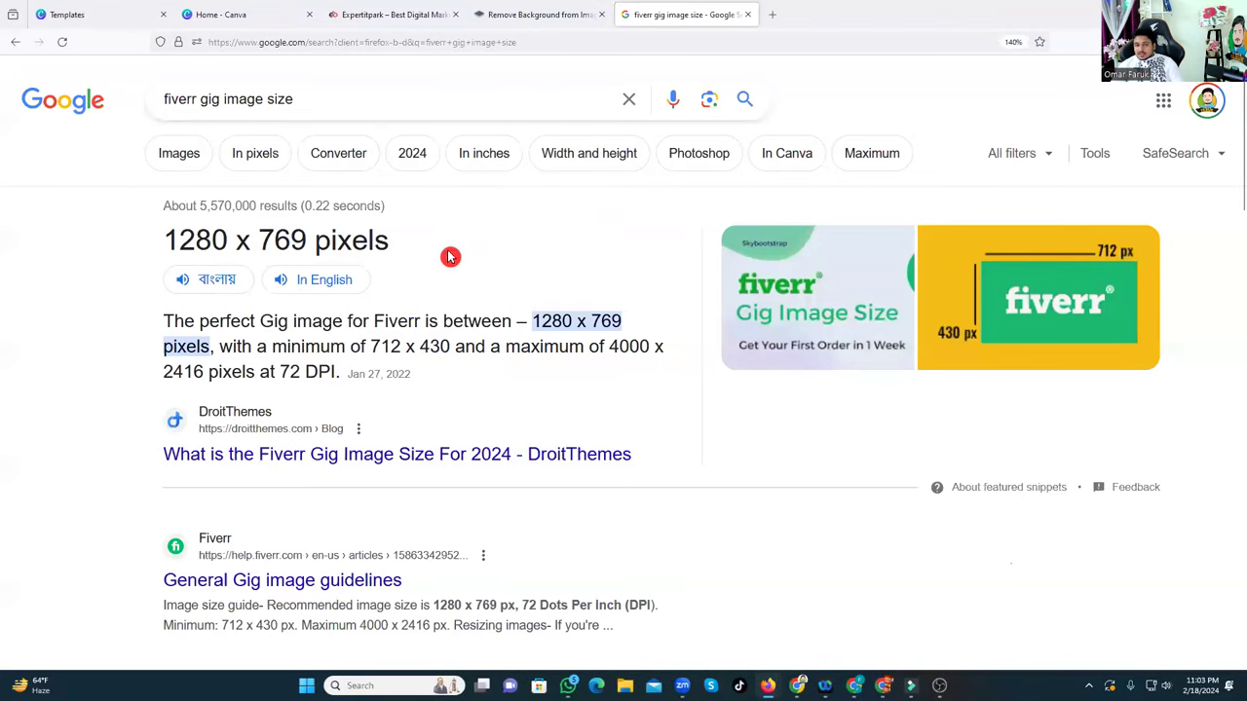
click(227, 12)
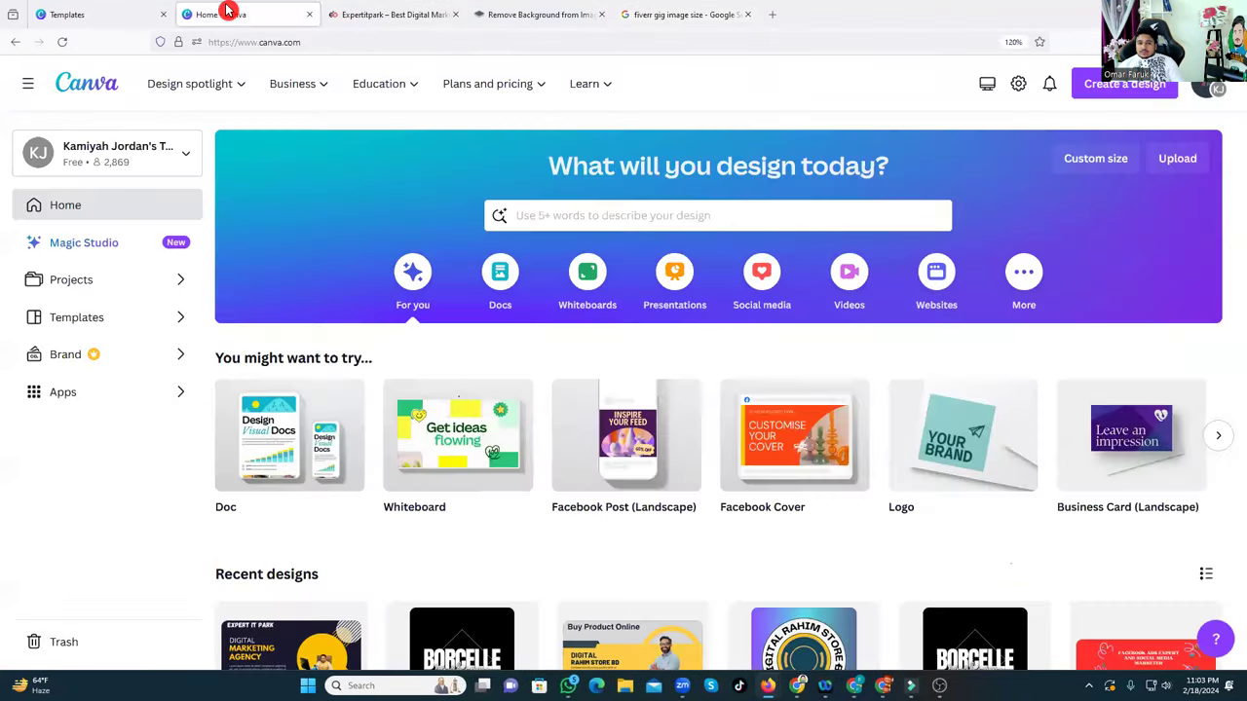
- Capture the Create a design button area, marking it with a red rectangle
key(Print)
drag(980, 28, 1195, 219)
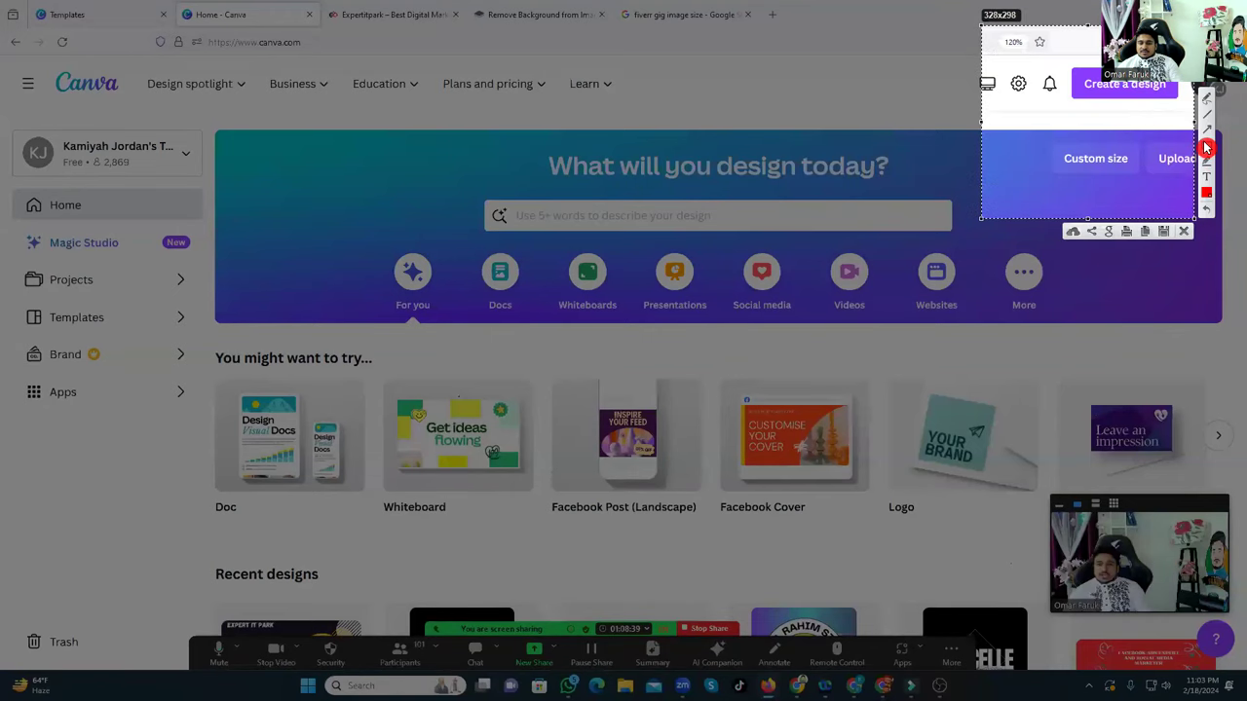
click(1206, 147)
drag(1036, 53, 1169, 107)
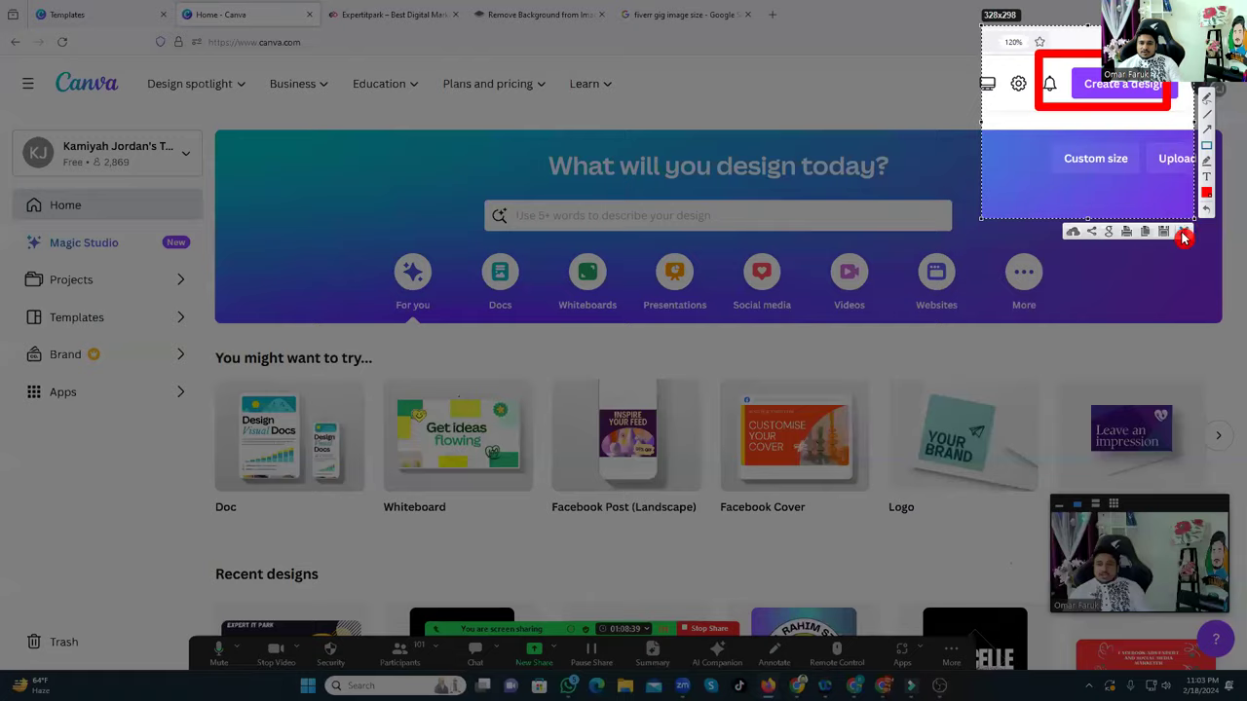
click(1183, 236)
- Choose Custom size from the new-design list, capturing that option
click(1099, 92)
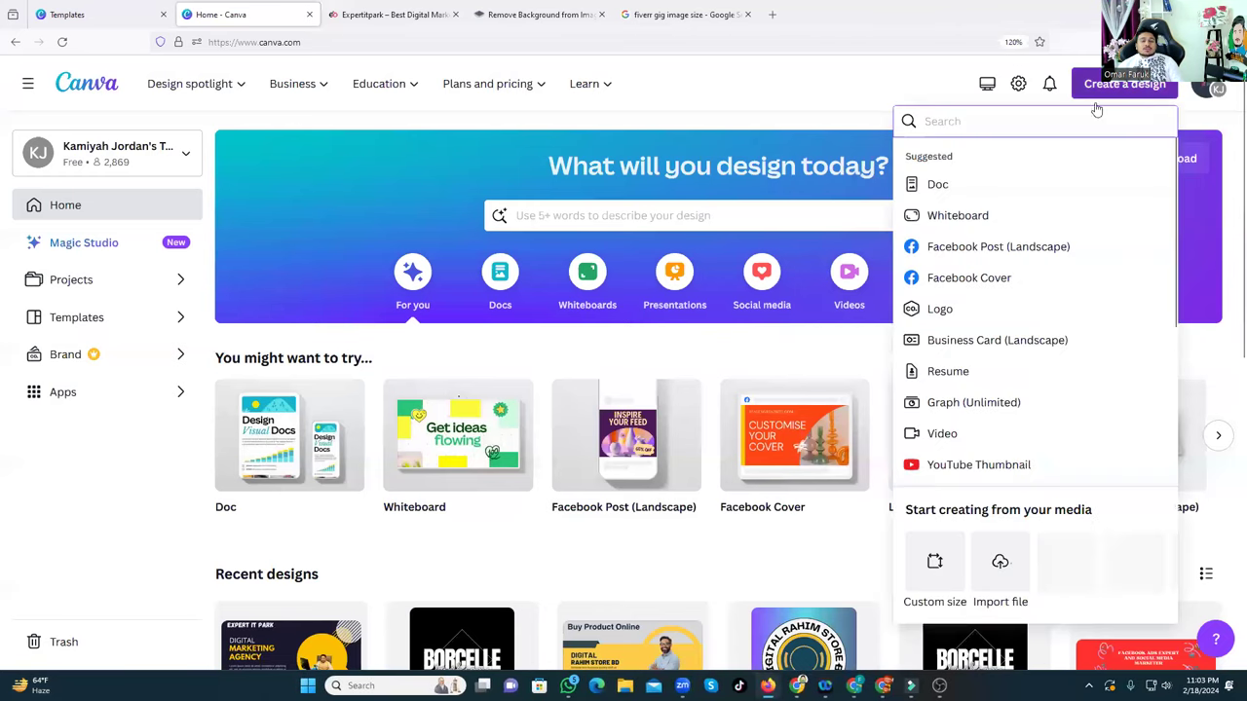
scroll(993, 390, down, 5)
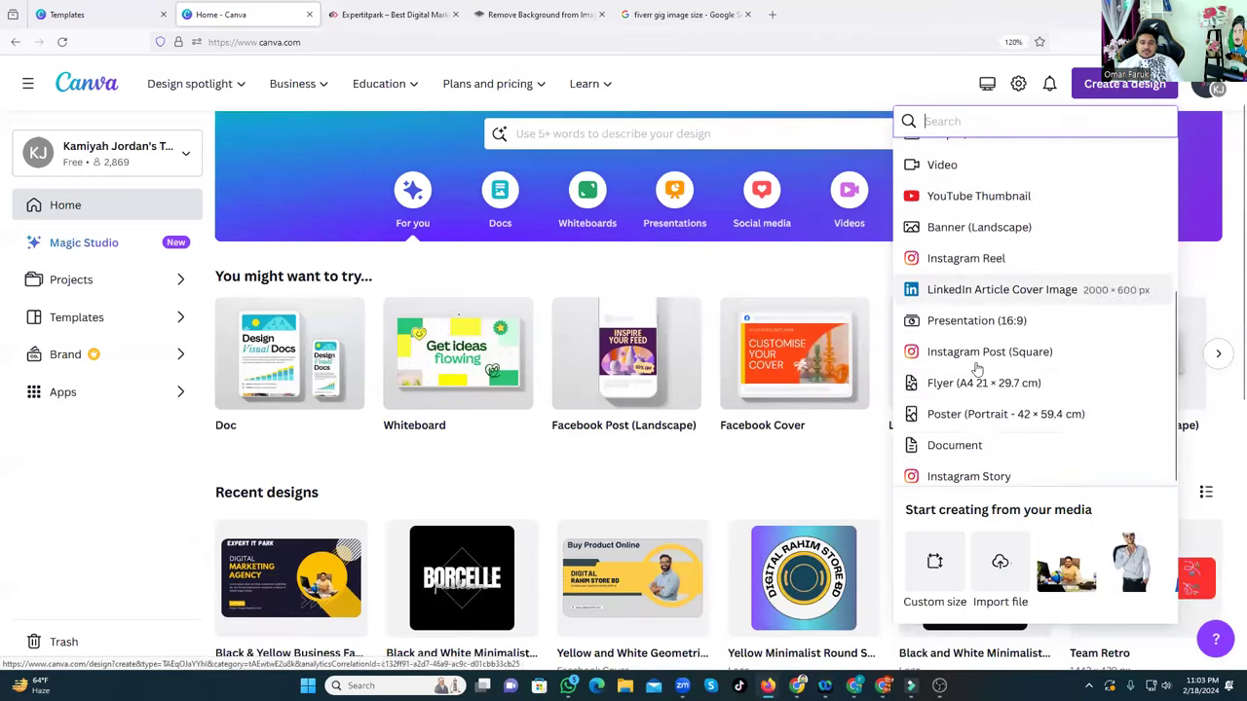
scroll(984, 385, down, 6)
key(alt+shift+t)
mouse_move(889, 503)
mouse_down()
mouse_move(984, 604)
mouse_move(982, 620)
mouse_up()
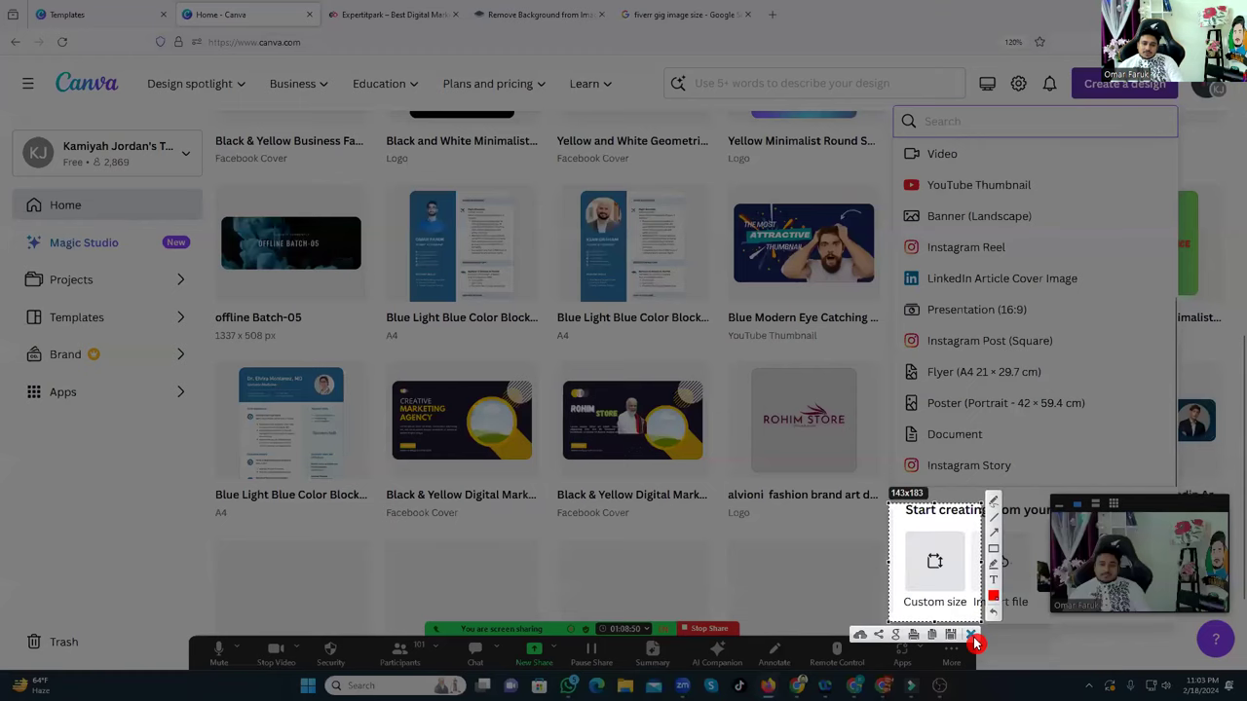
click(973, 638)
click(933, 570)
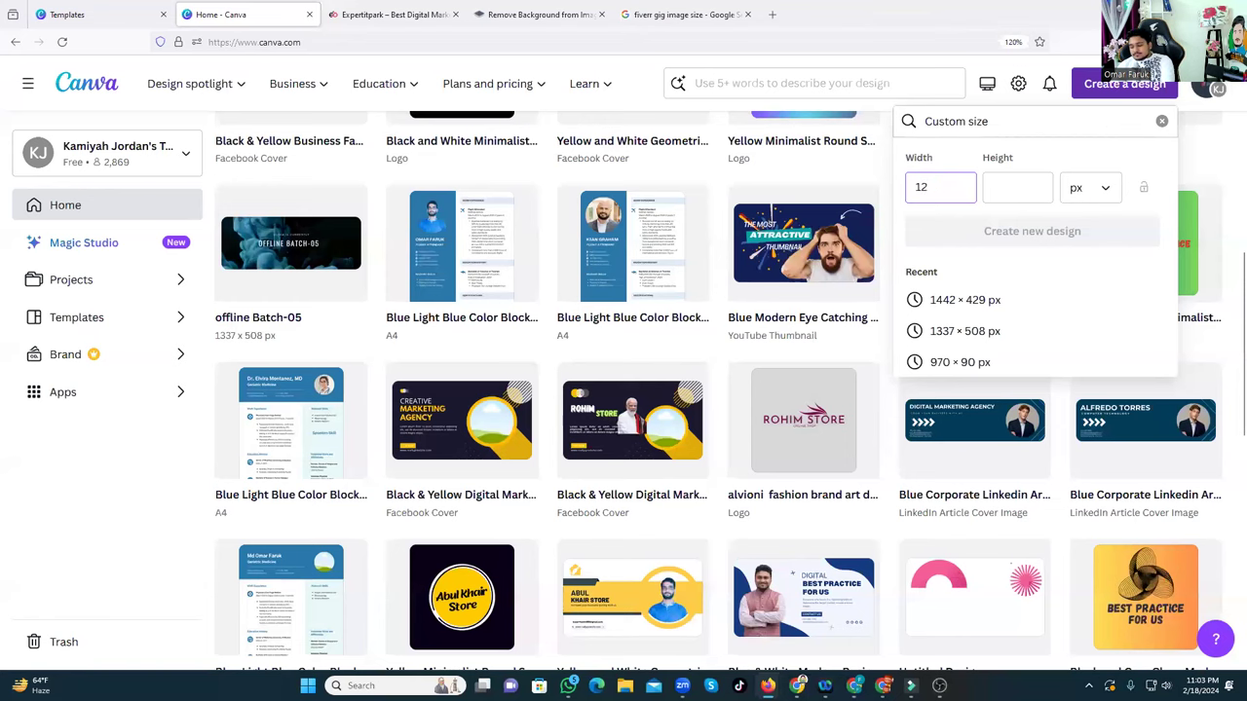
- Enter the custom dimensions 1280 × 769, rechecking the recommended Fiverr size
click(672, 25)
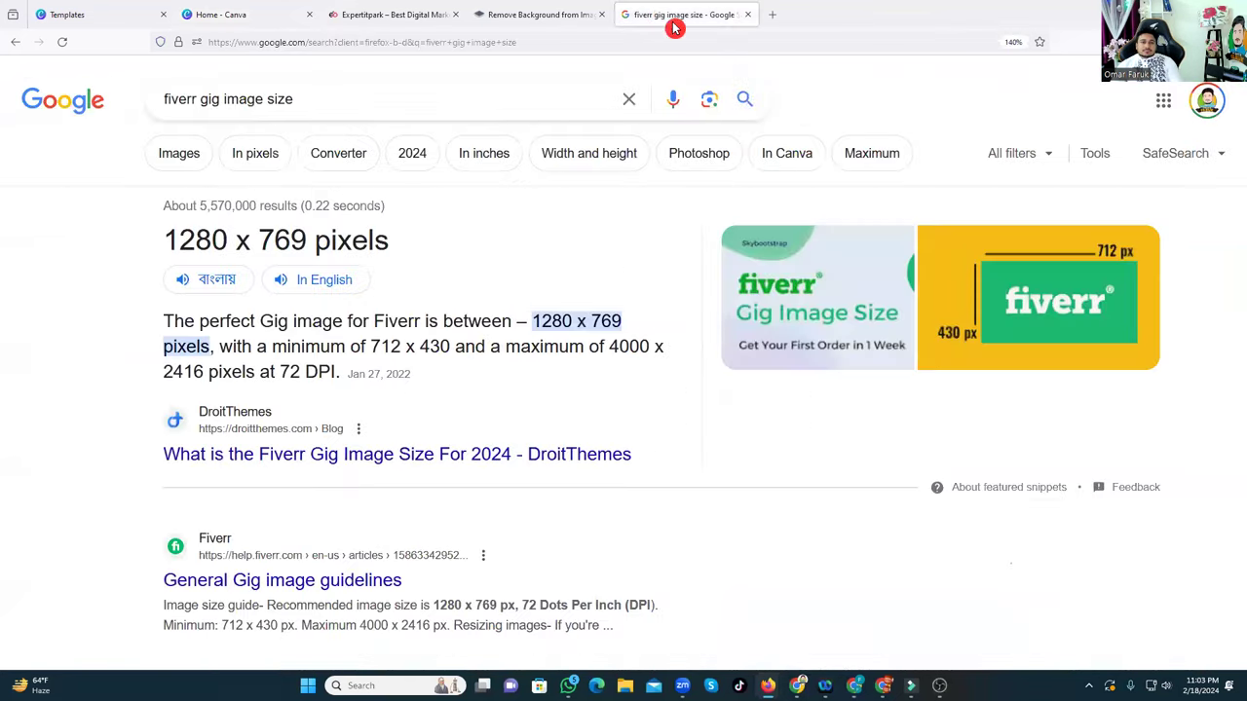
click(343, 13)
click(220, 14)
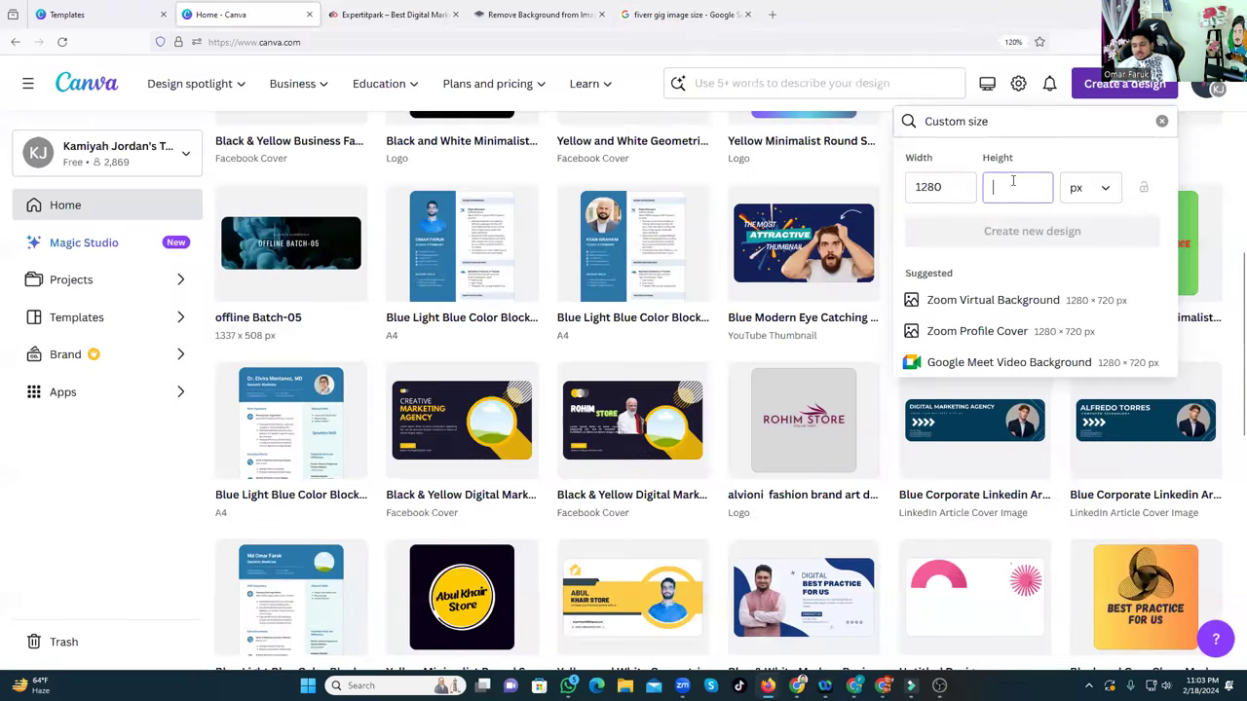
text(9)
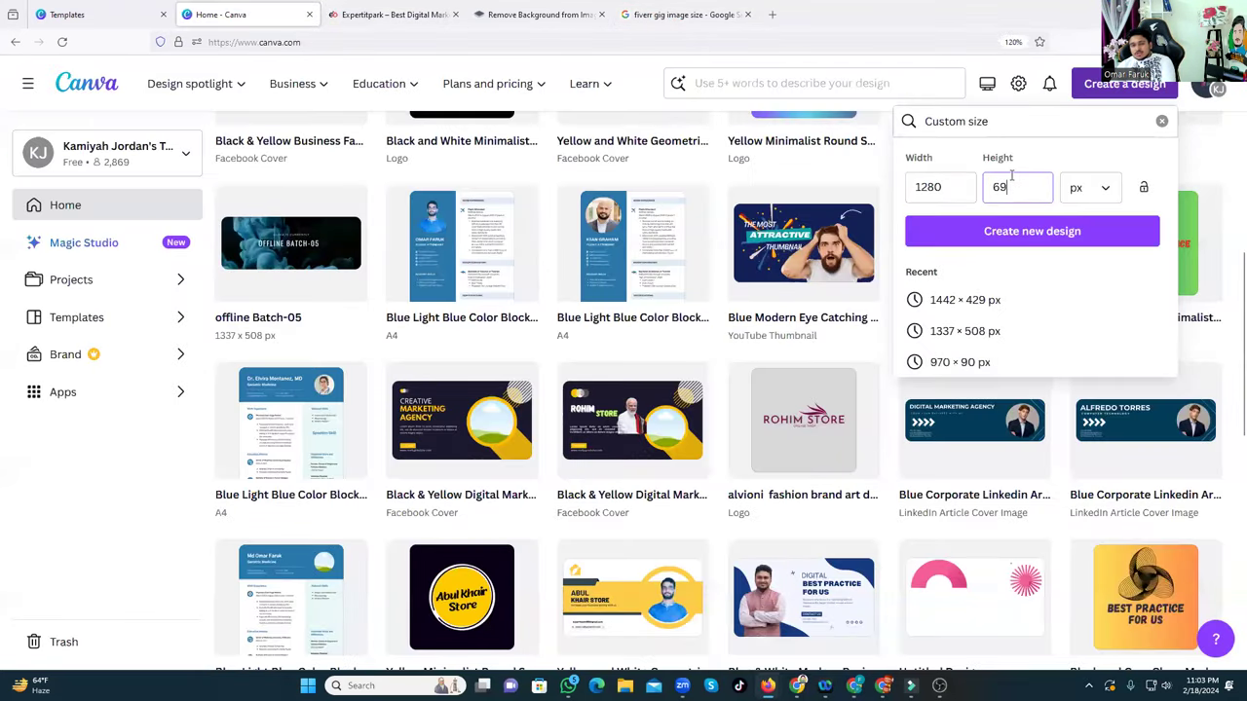
key(BackSpace)
text(6)
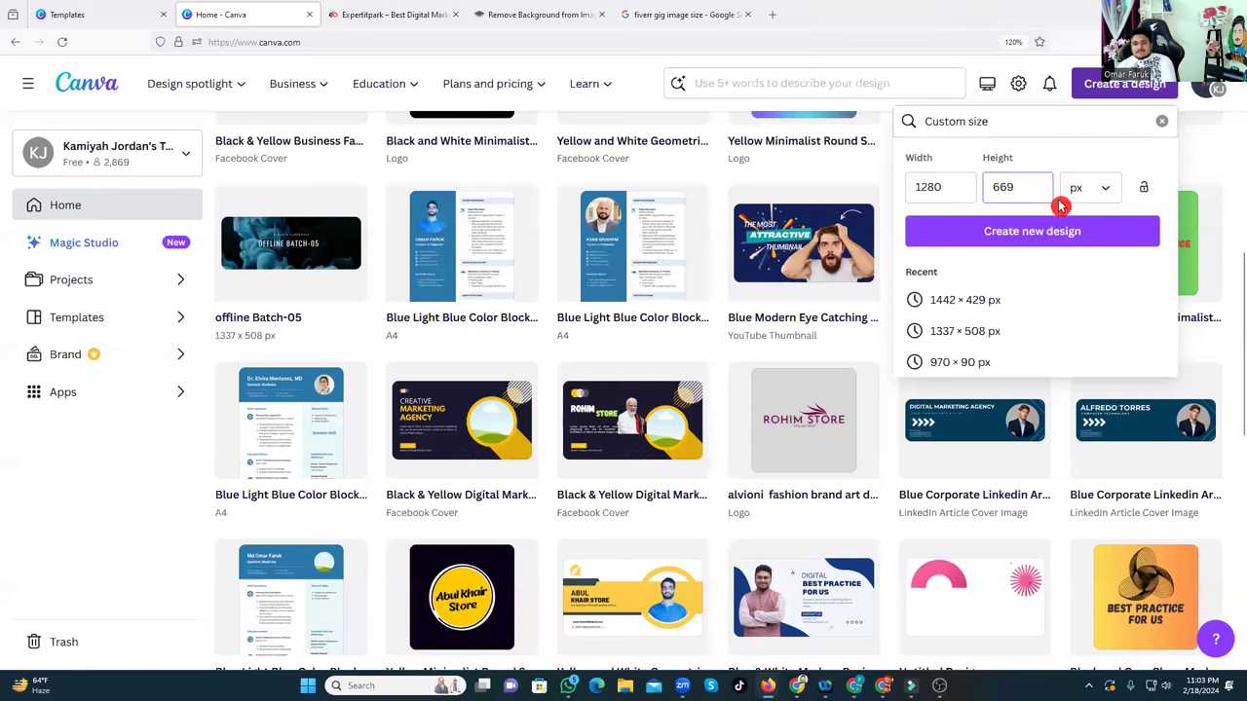
click(658, 11)
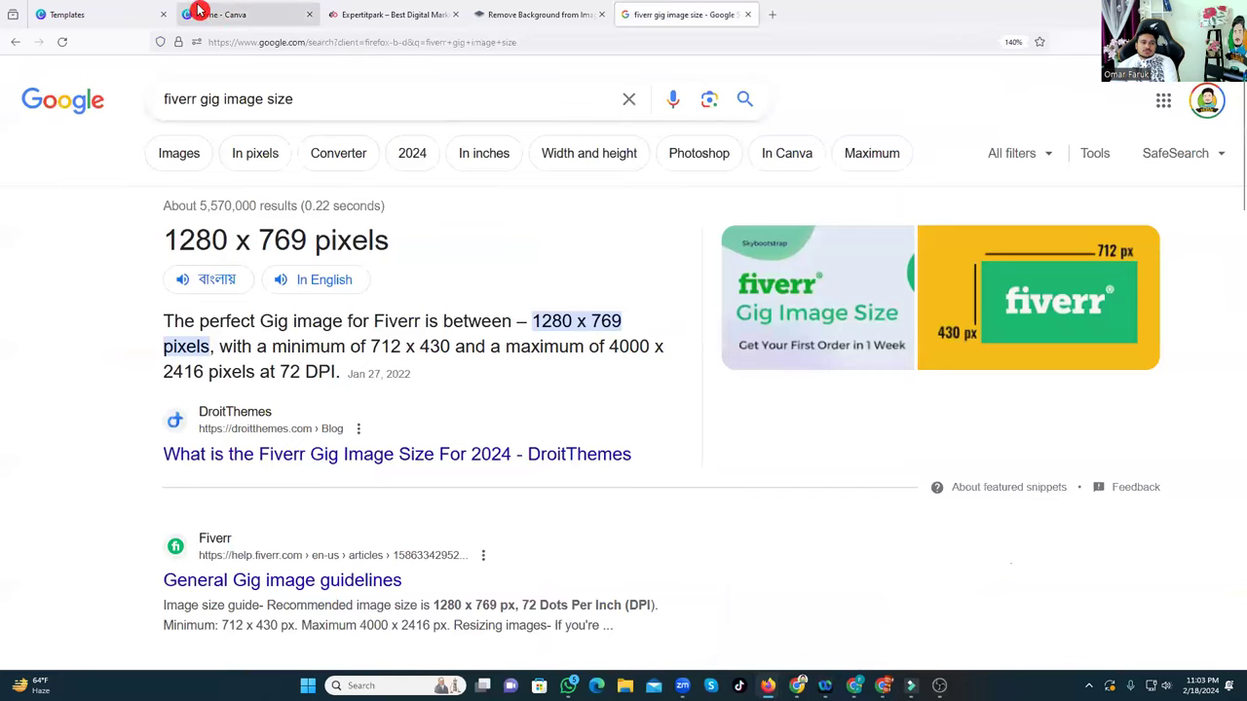
click(237, 18)
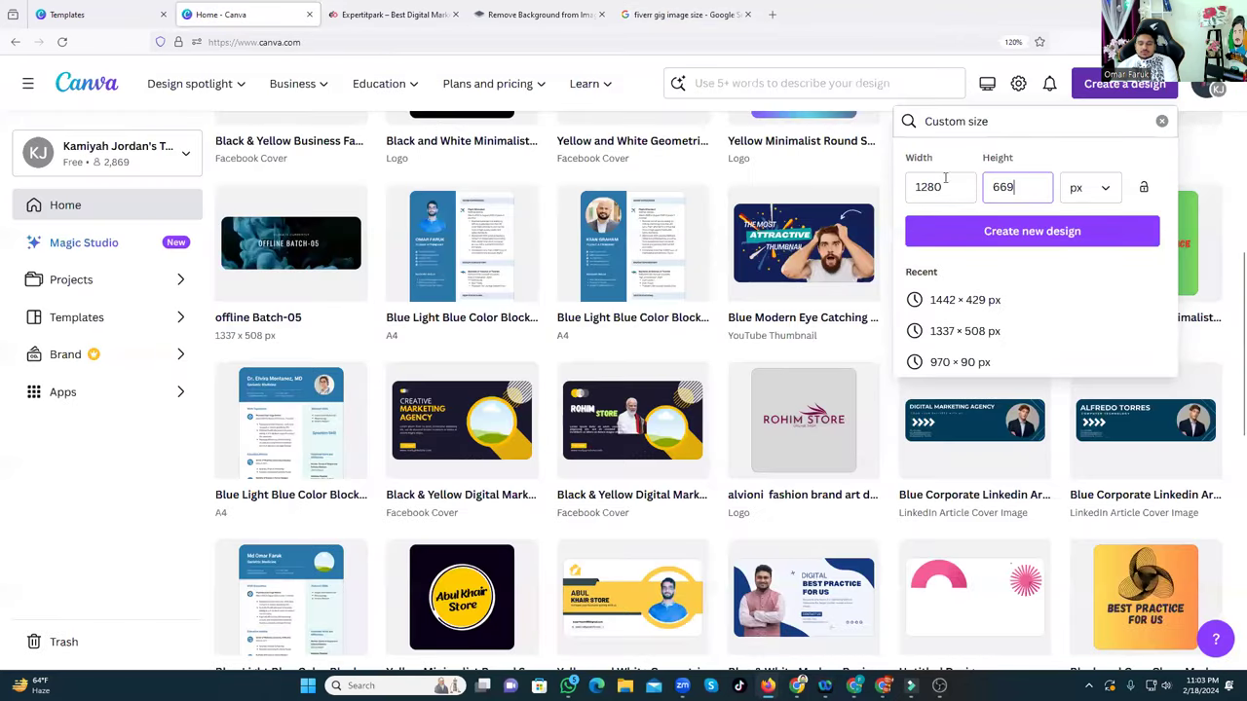
text(769)
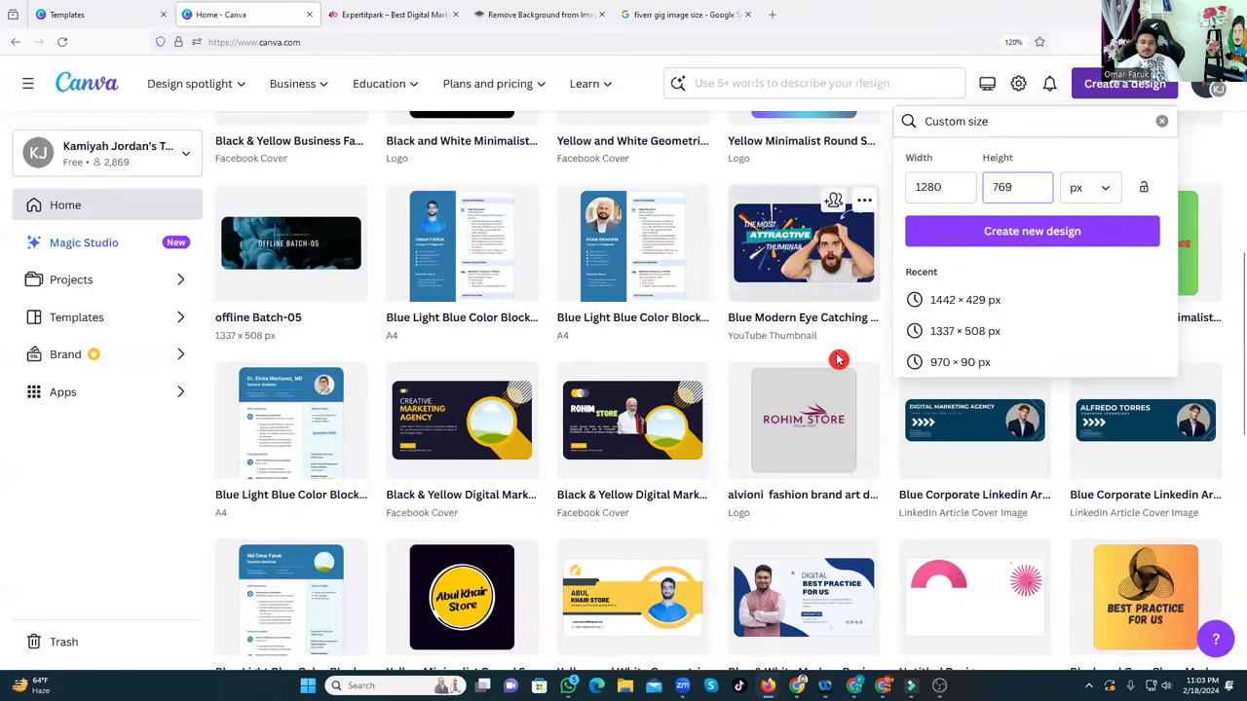
- Keep the units in px and create the 1280 × 769 design
key(Print)
drag(929, 202, 1095, 253)
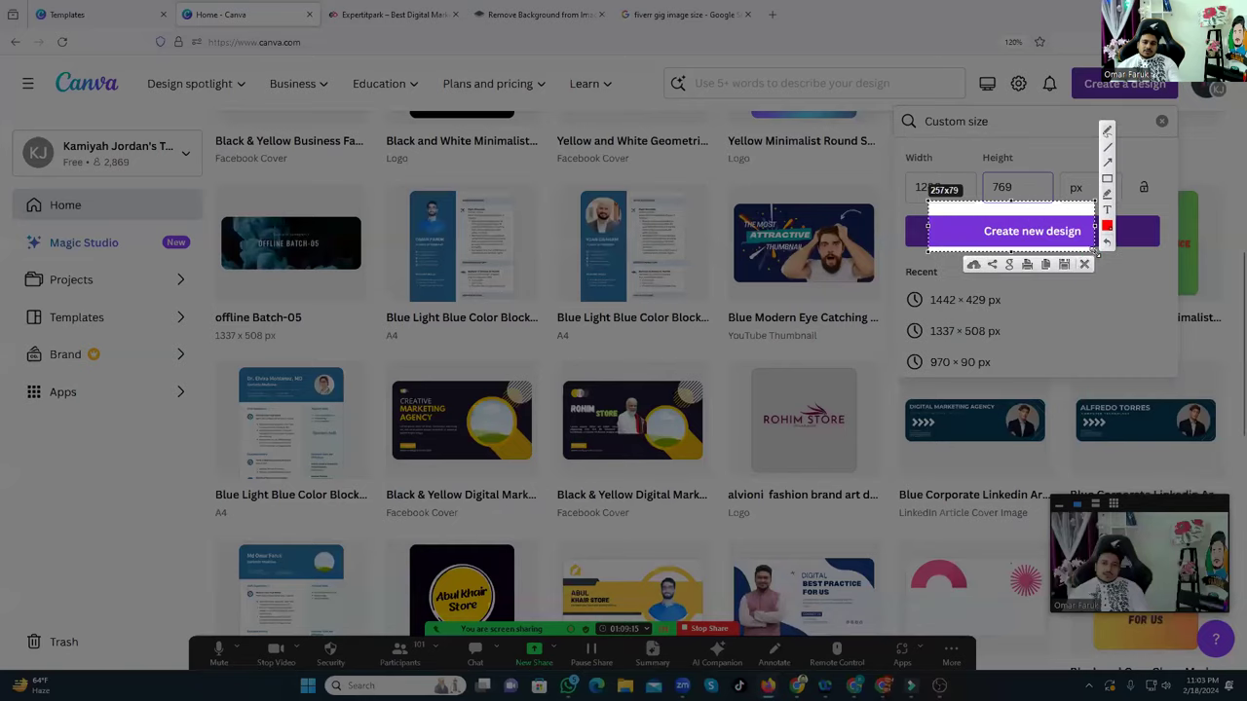
click(1081, 269)
click(1081, 187)
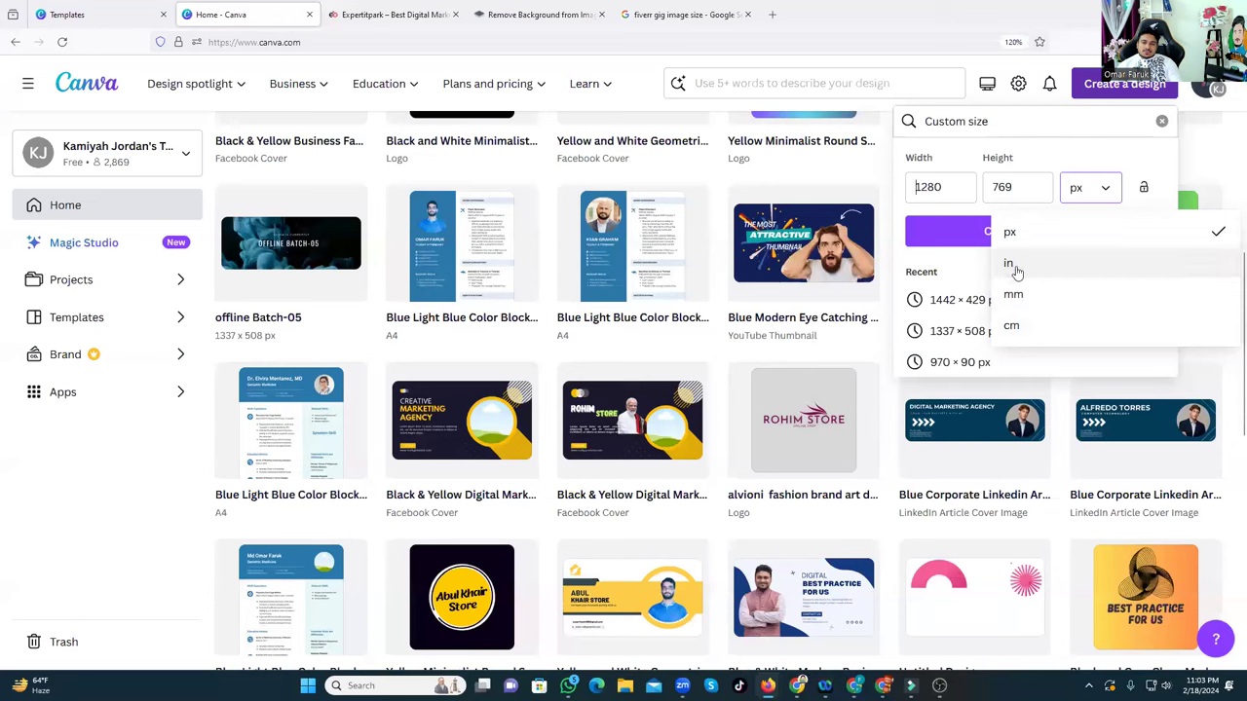
click(1048, 128)
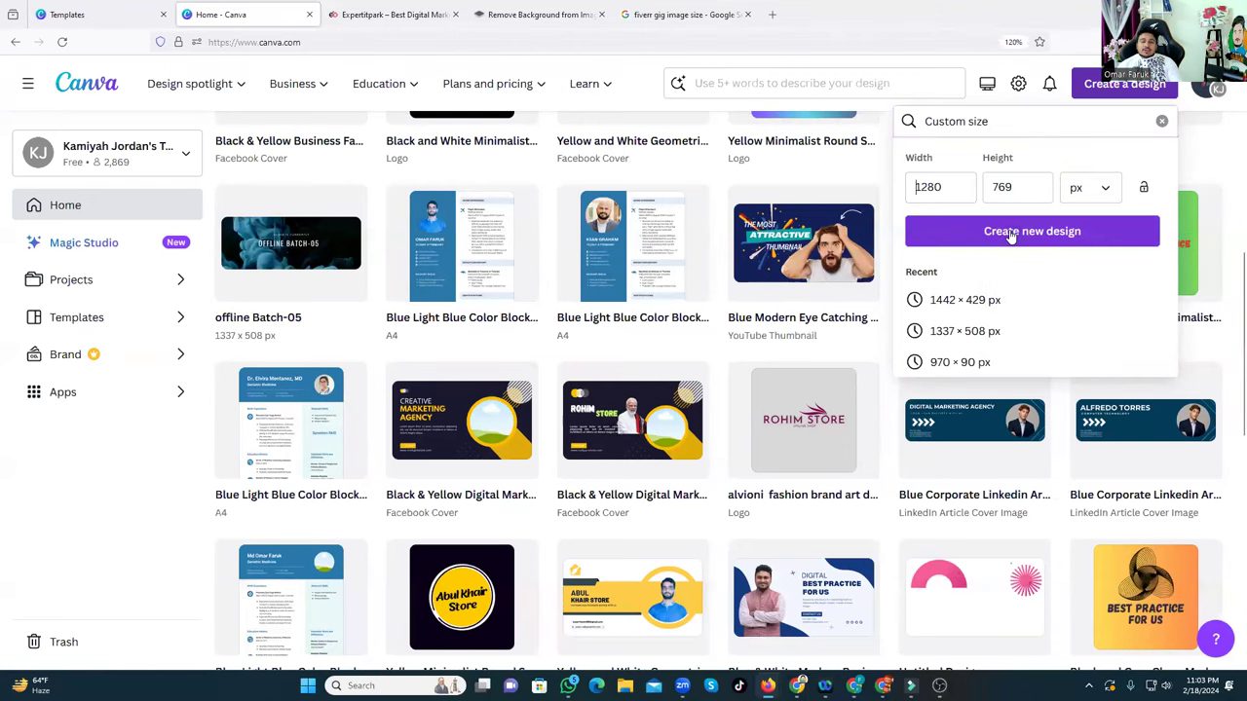
click(1011, 234)
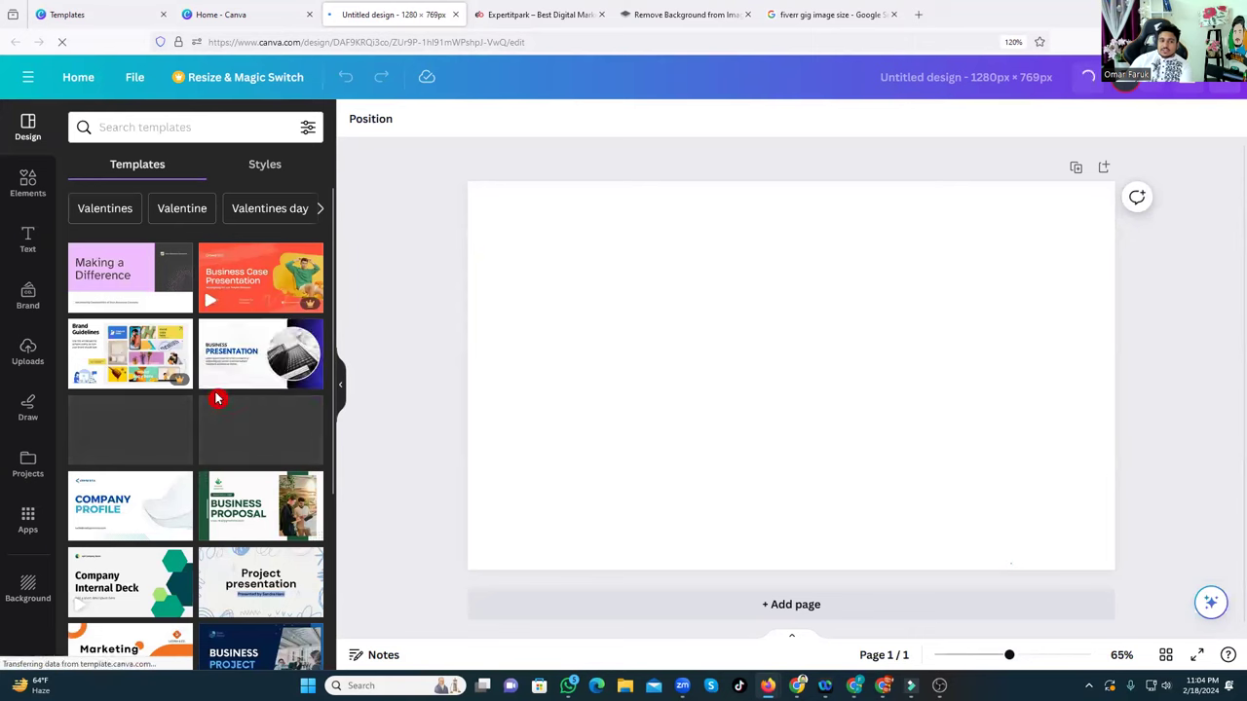
- Apply the Blue Doodle Project Presentation's 'Ideation process' page to the blank design
scroll(112, 429, down, 4)
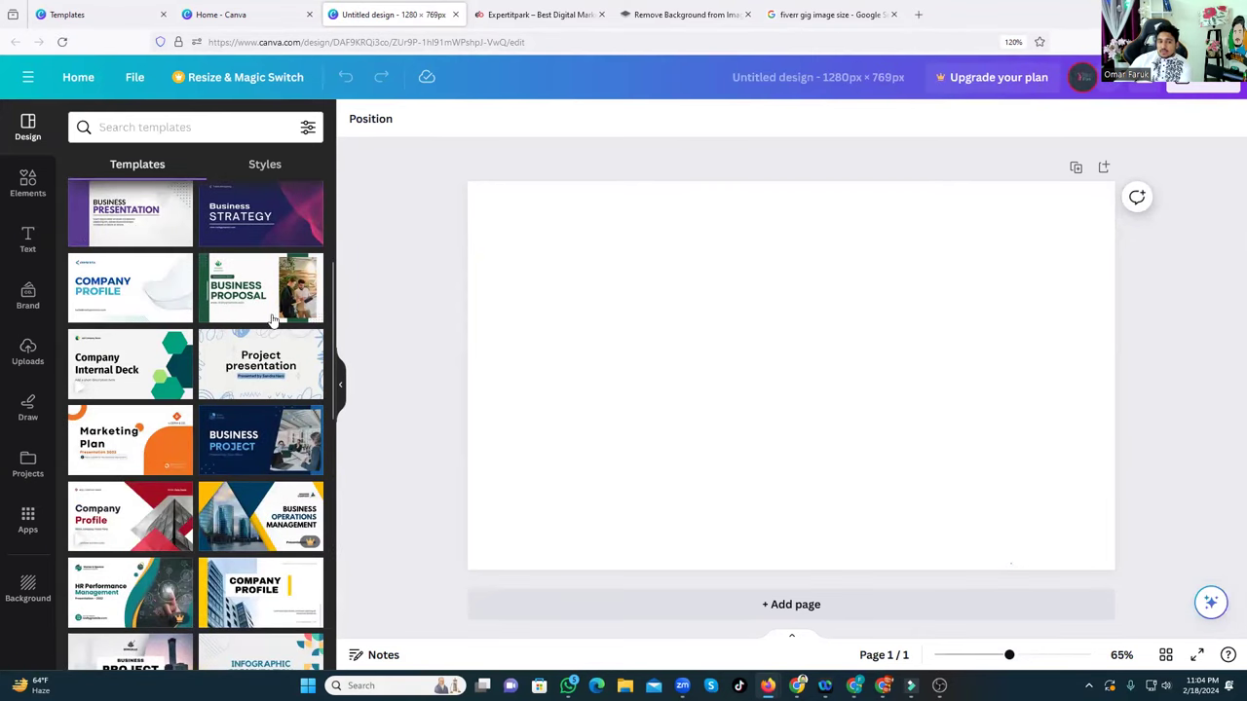
scroll(198, 441, down, 1)
scroll(261, 428, up, 2)
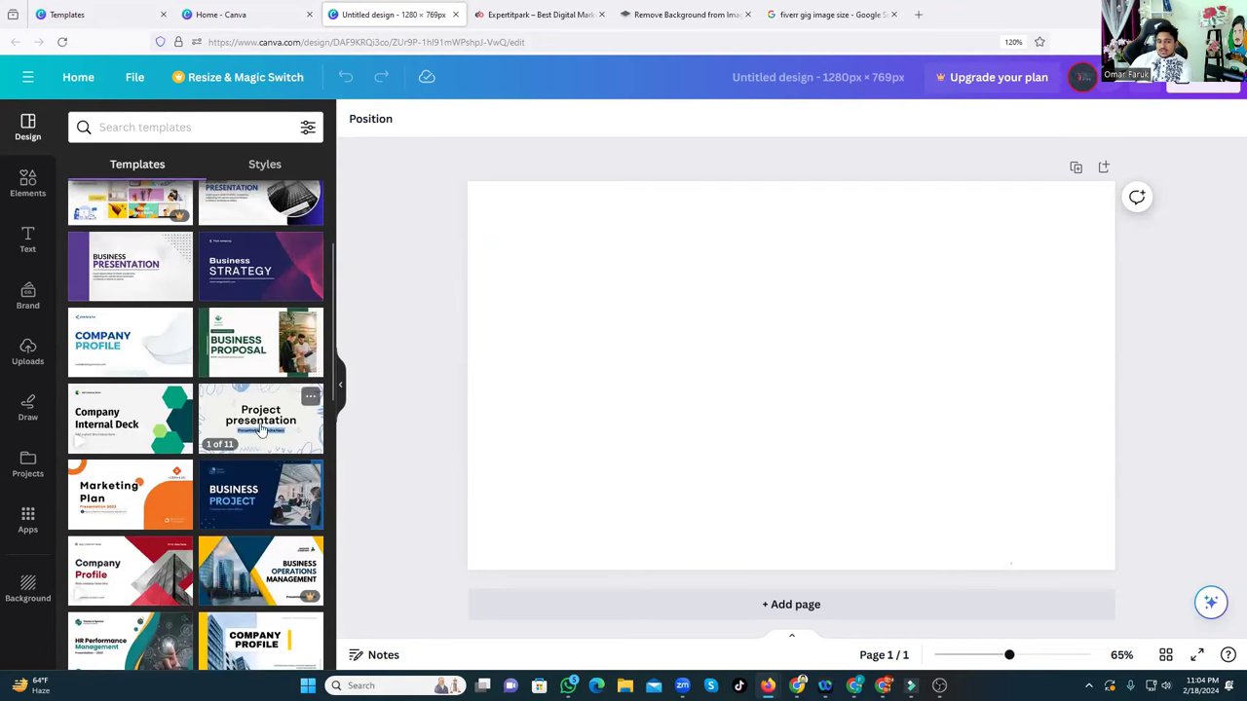
click(258, 426)
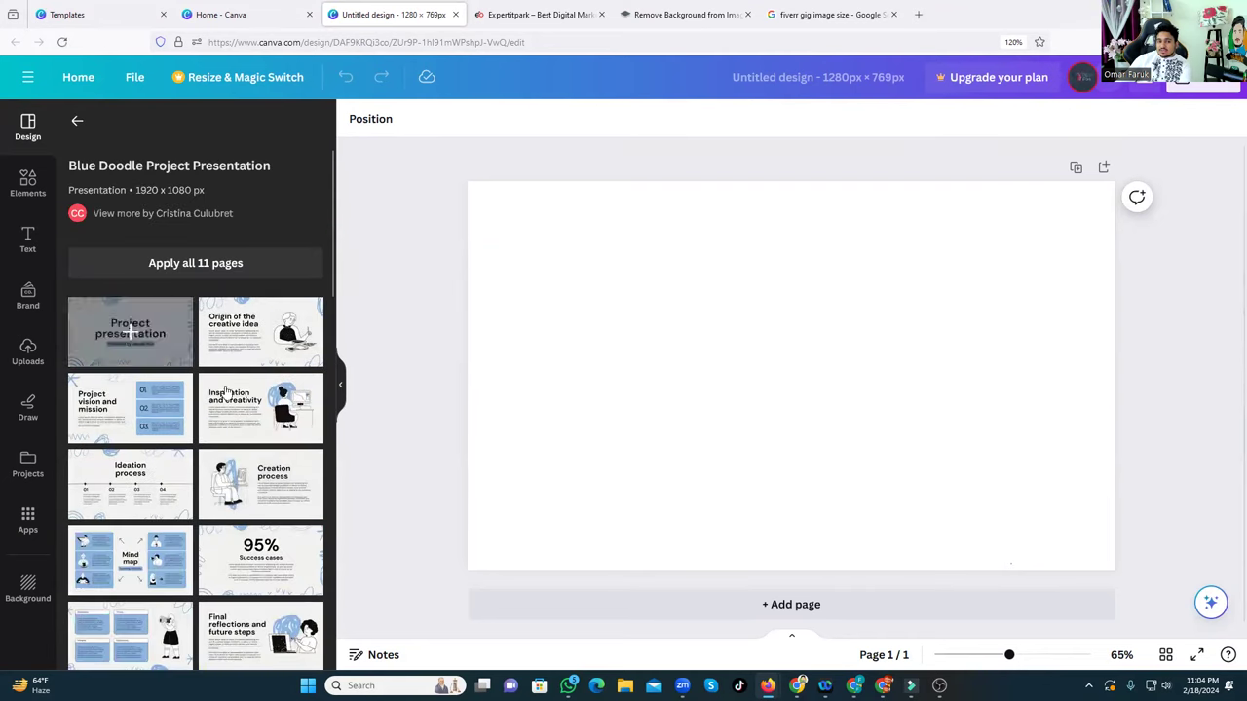
click(125, 454)
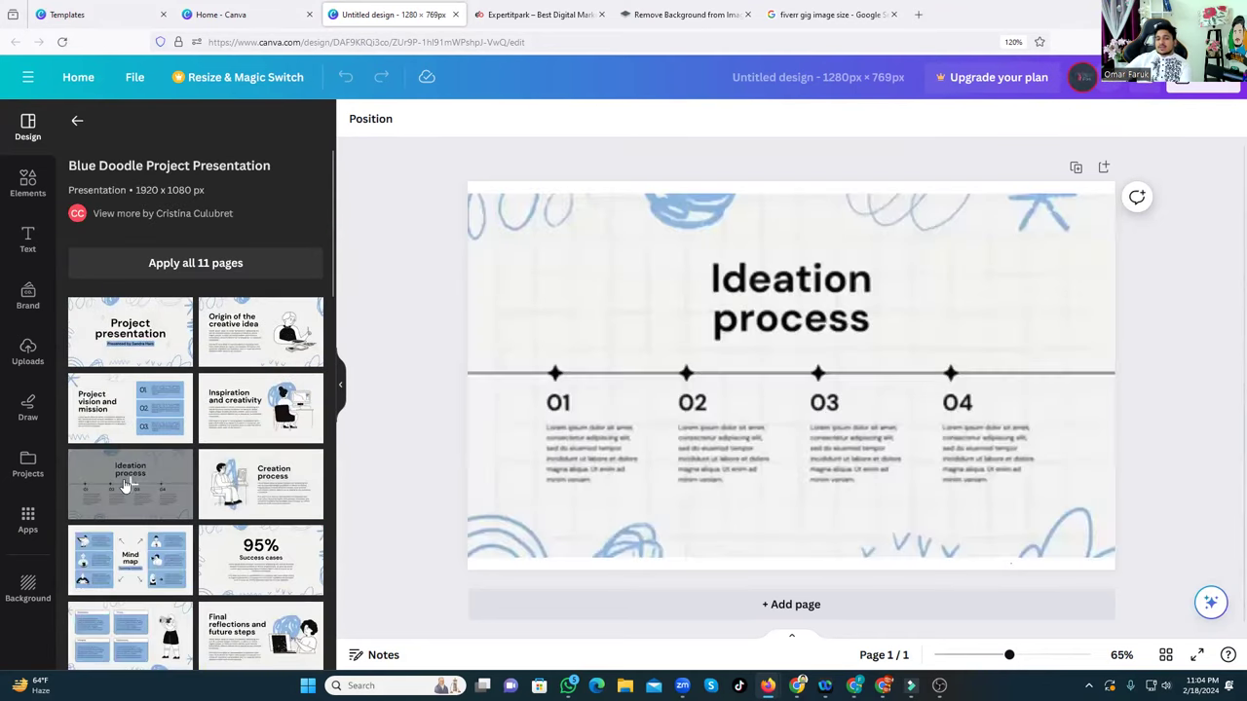
- Select the Ideation process heading text, then return to the Canva home page
click(774, 317)
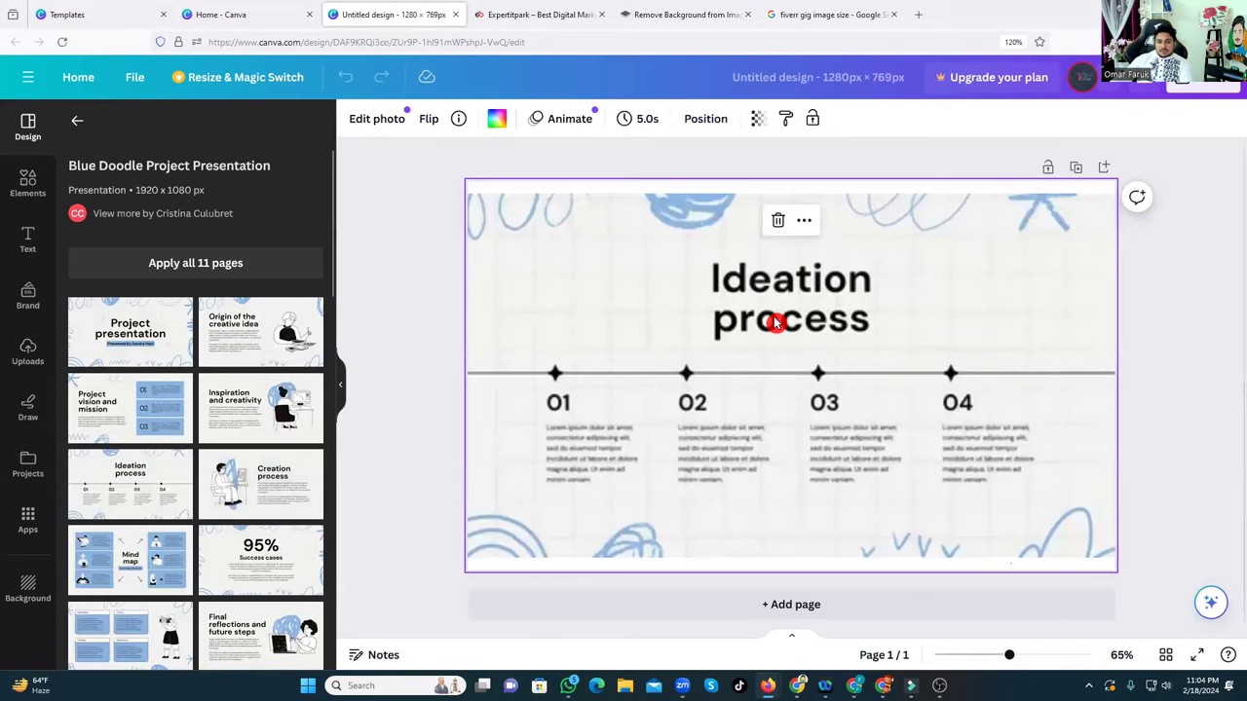
click(774, 322)
click(773, 317)
click(726, 427)
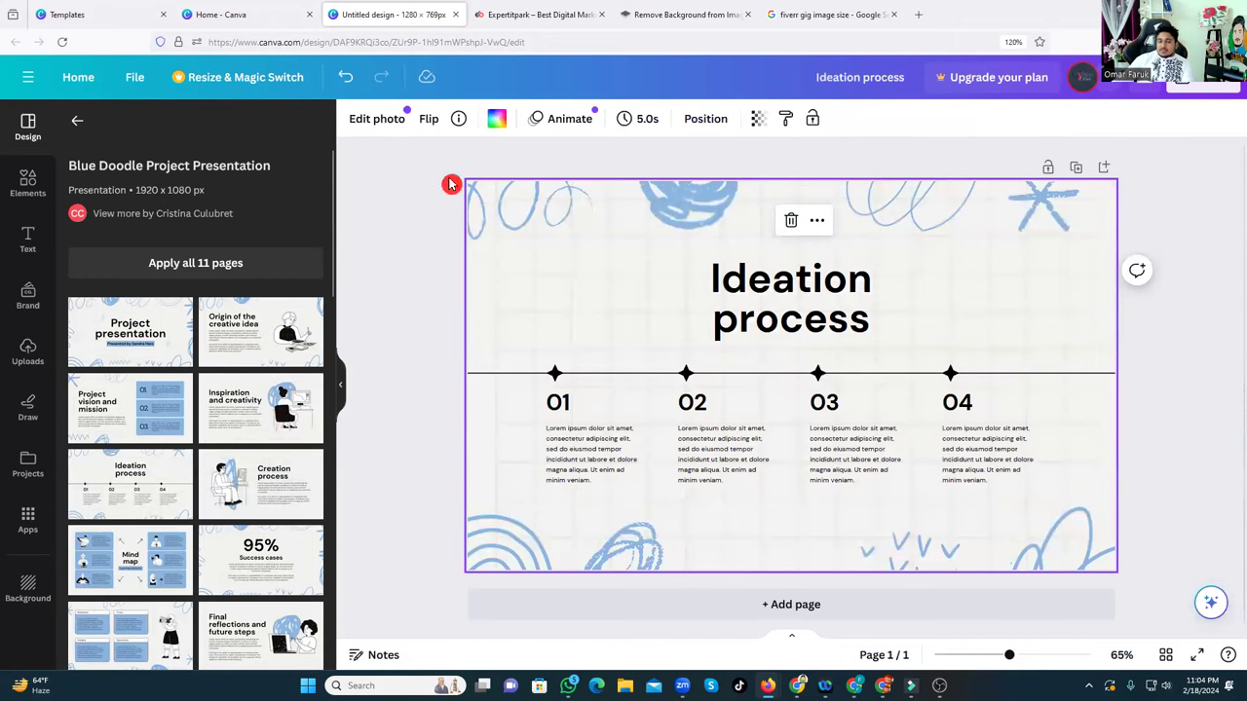
double_click(887, 374)
click(755, 412)
key(ctrl+a)
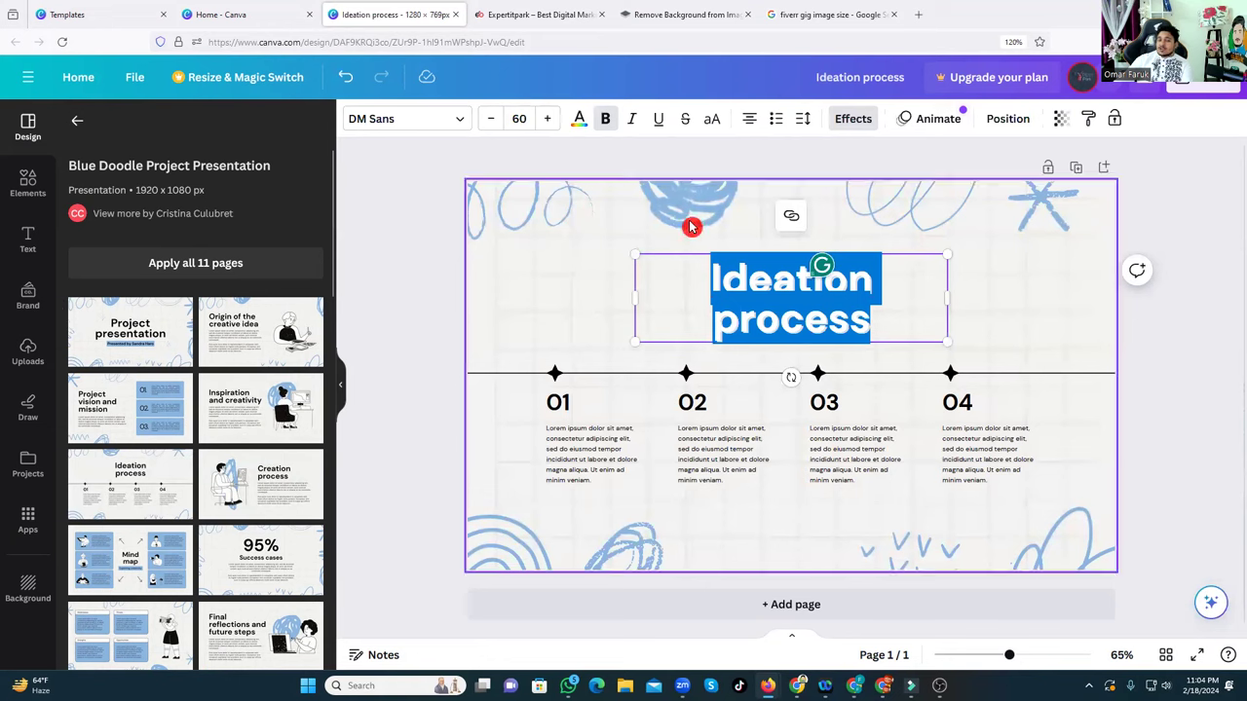
click(1215, 232)
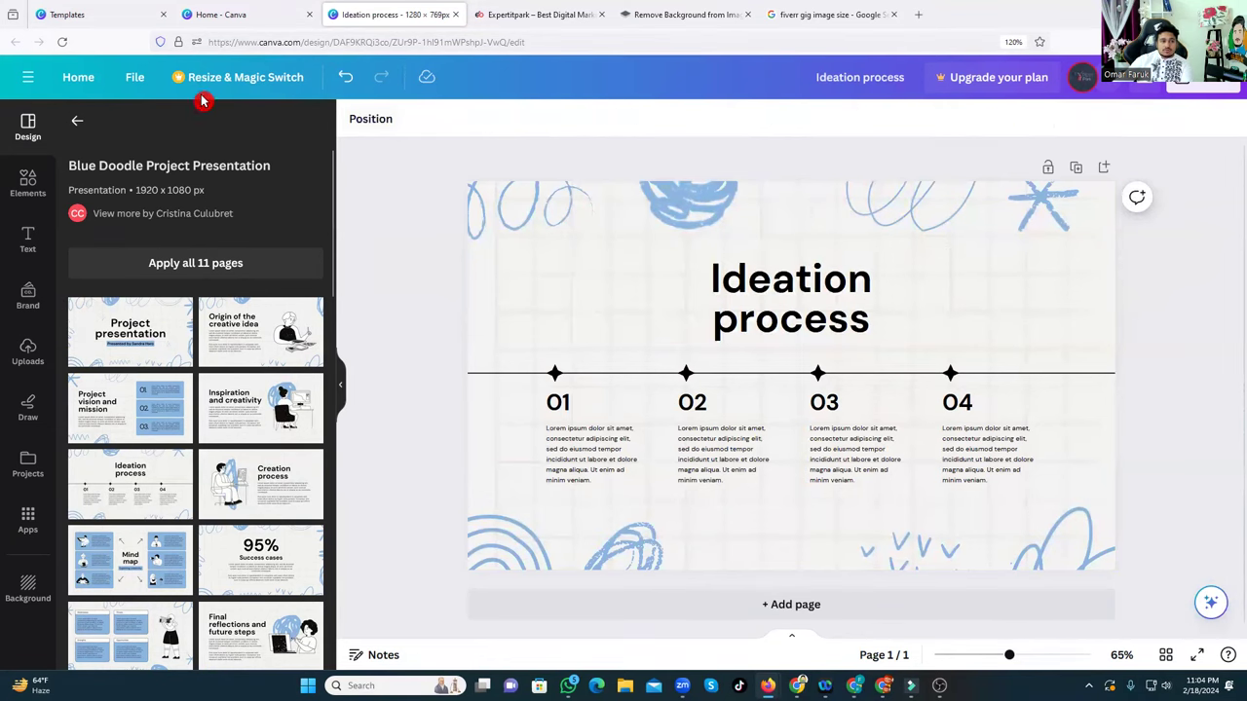
click(80, 78)
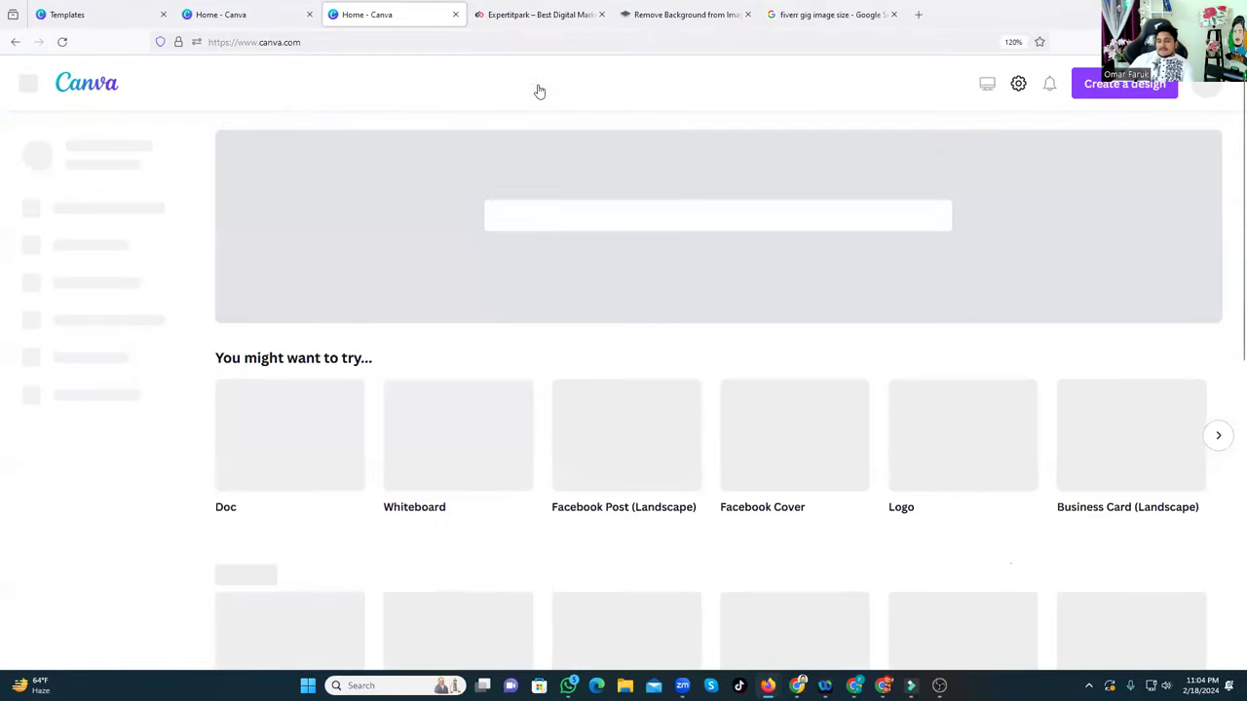
- Browse the design search suggestions, switching between recent projects and templates
mouse_move(539, 88)
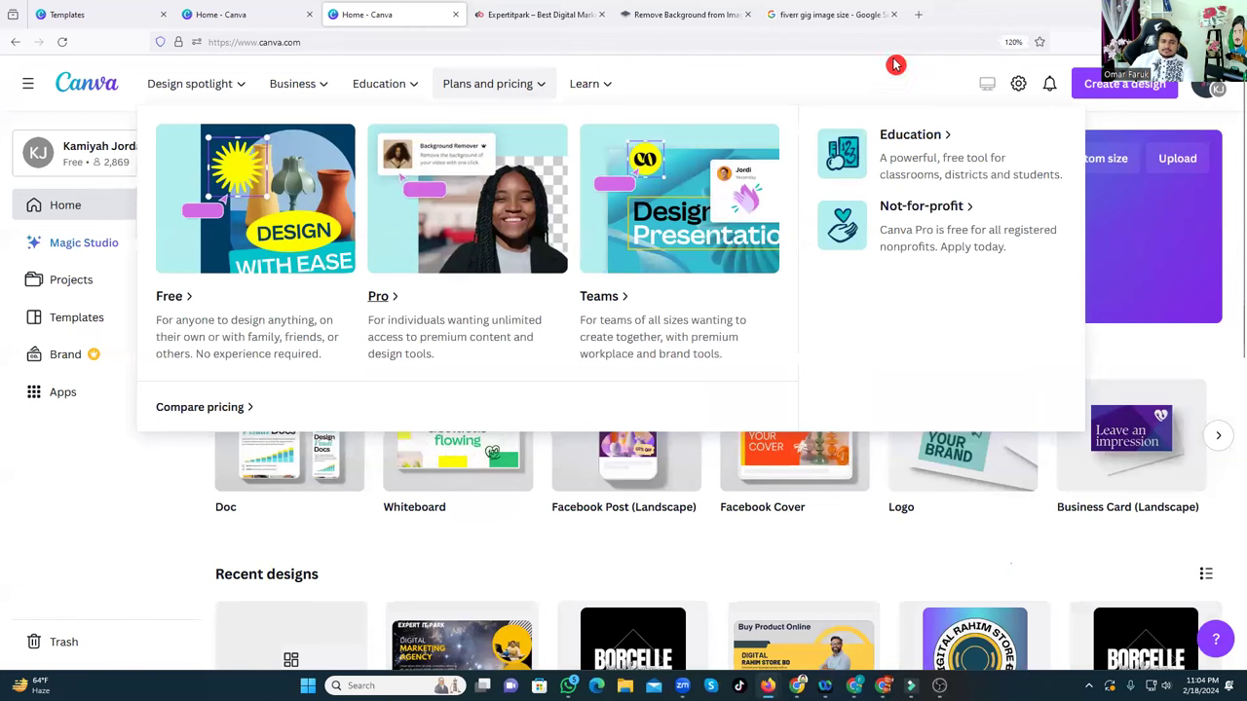
click(575, 214)
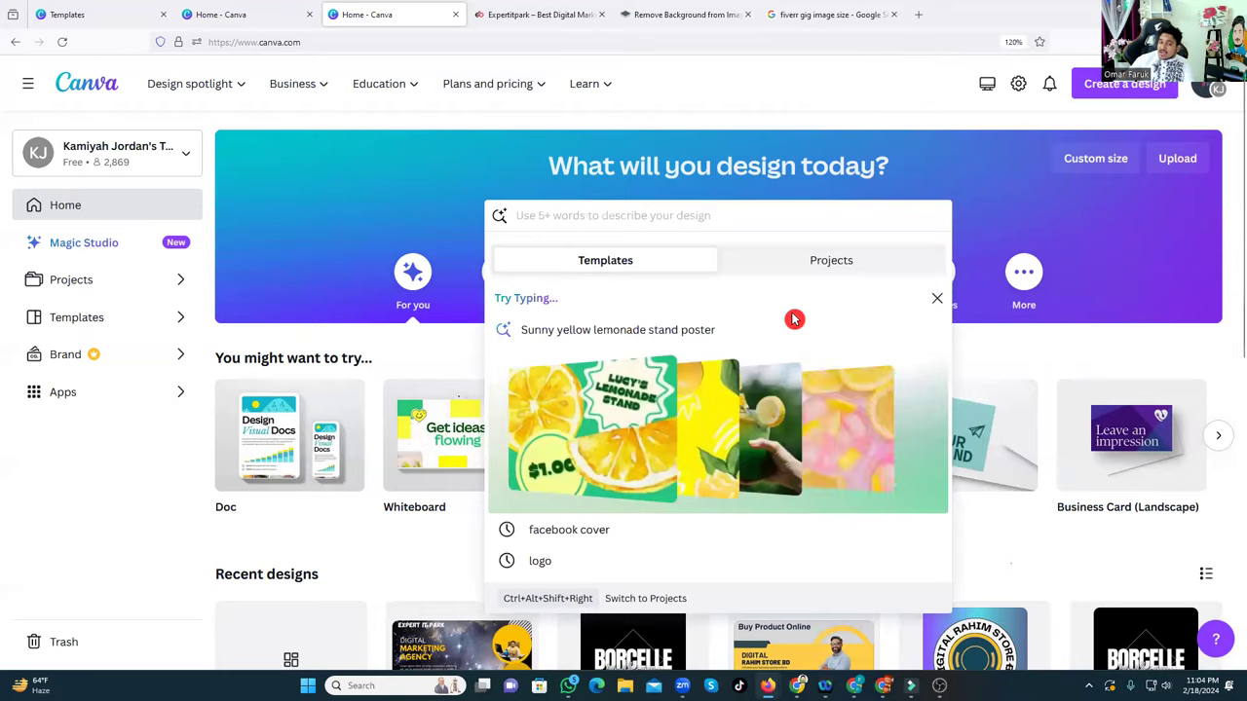
scroll(667, 385, down, 2)
scroll(661, 390, up, 2)
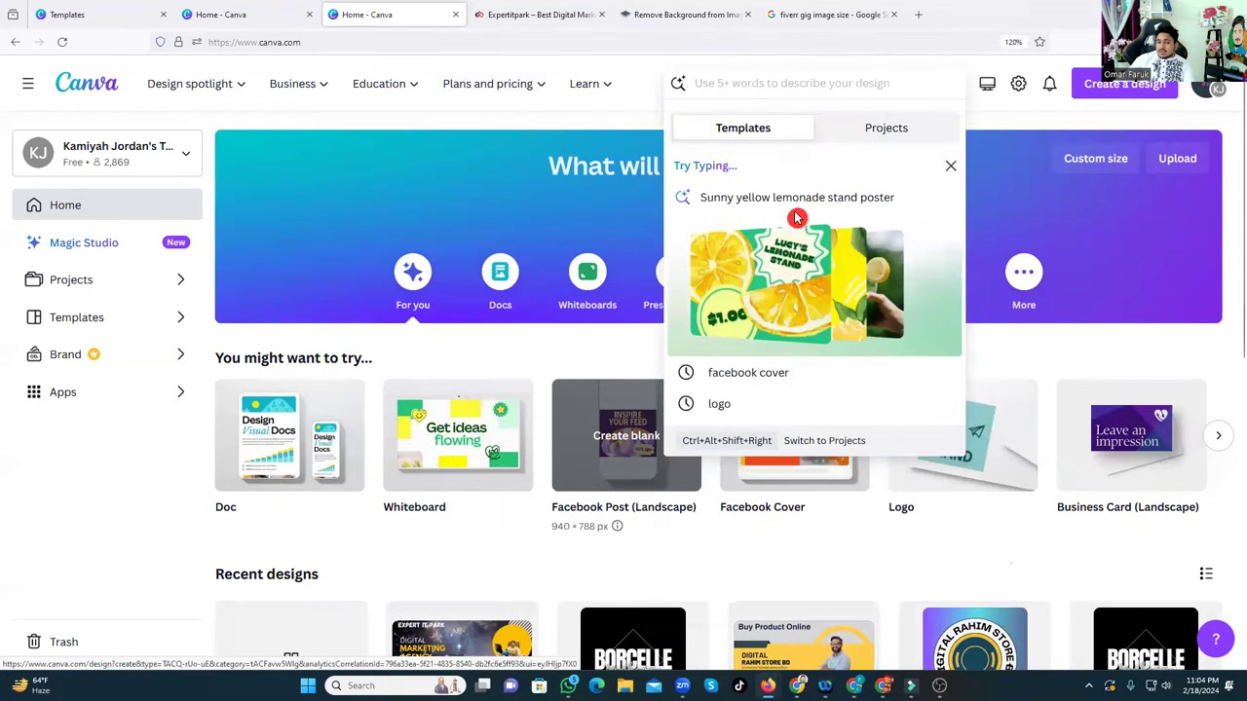
click(823, 263)
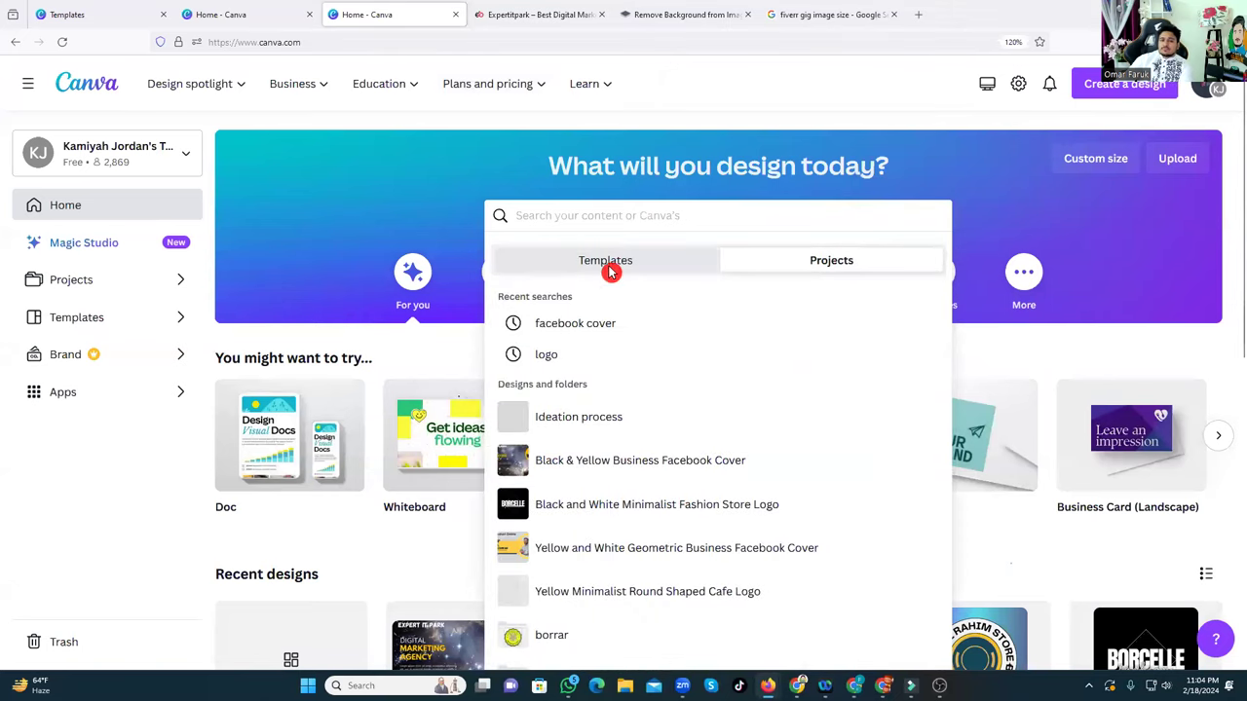
click(611, 269)
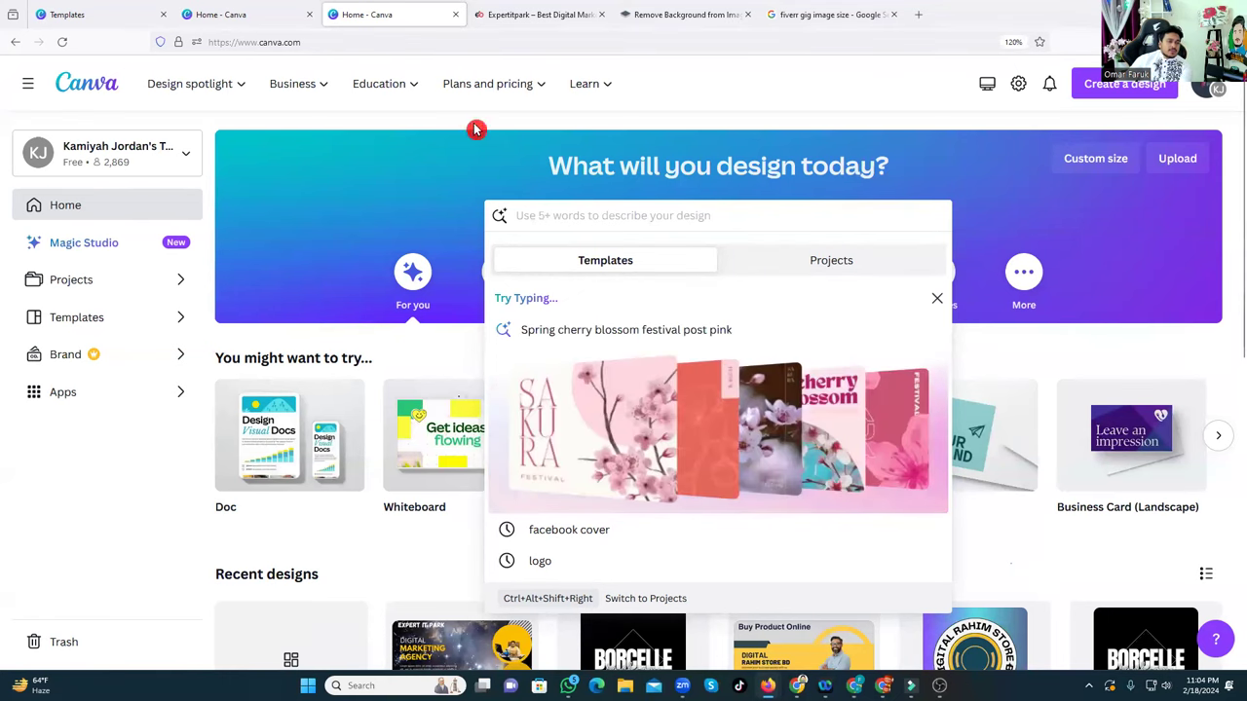
click(743, 98)
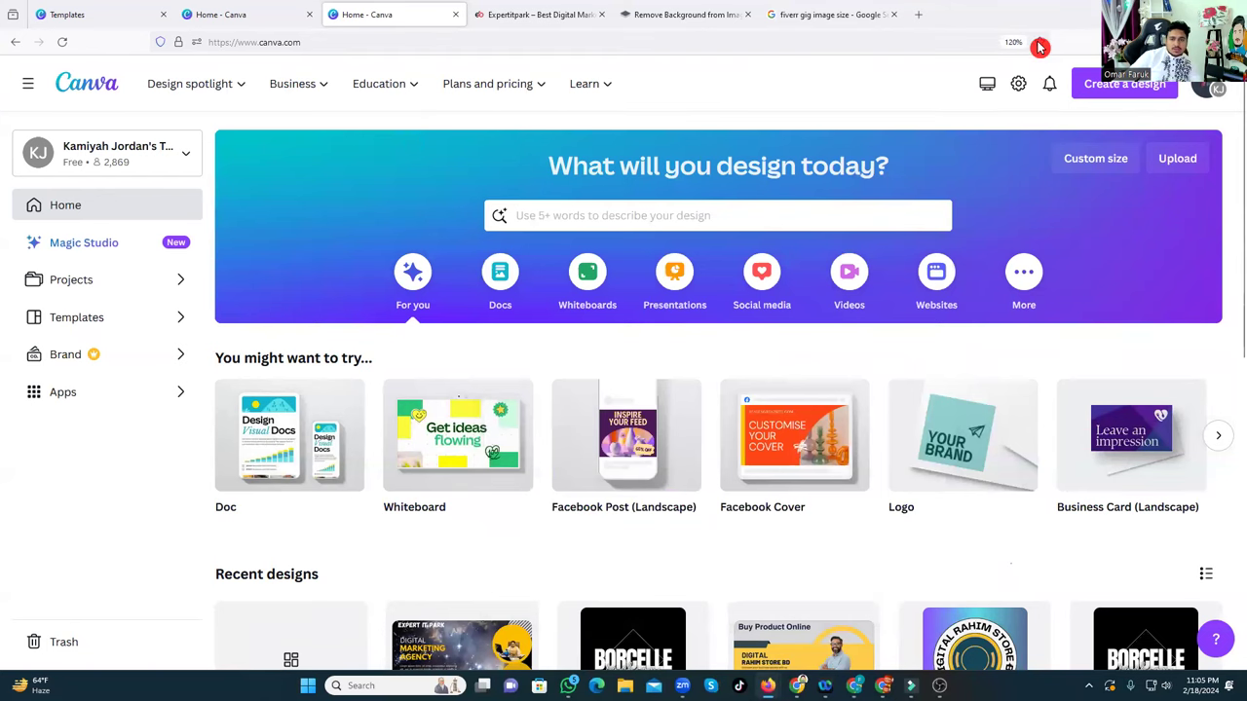
- Create a new 1920 × 1080 Video design from the Create a design list
key(Print)
drag(1040, 39, 1175, 101)
click(1163, 117)
click(1124, 84)
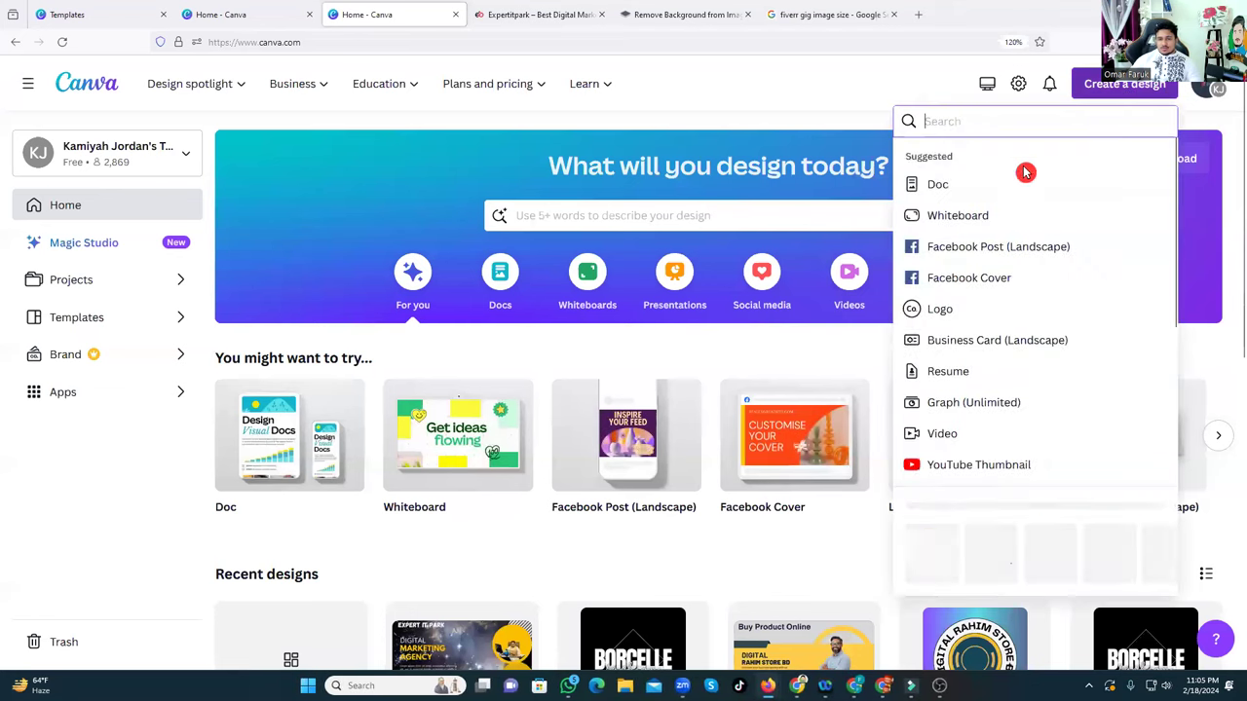
scroll(957, 380, down, 1)
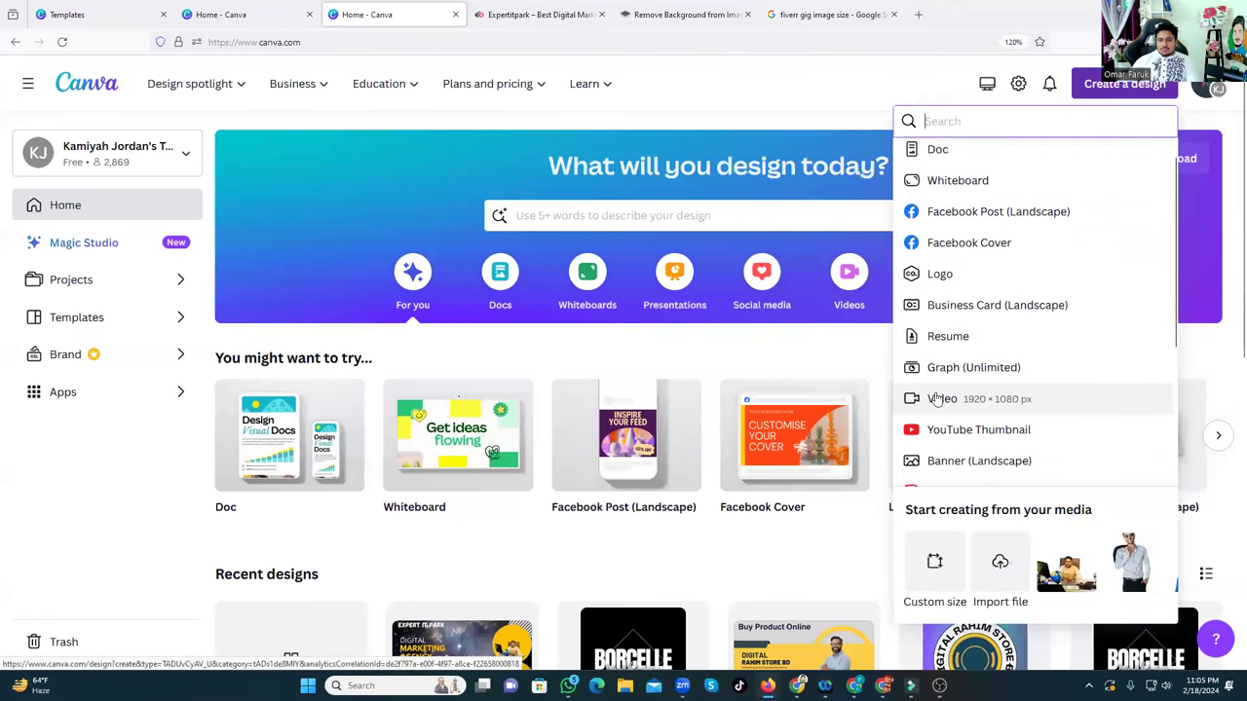
key(Print)
drag(877, 378, 1001, 415)
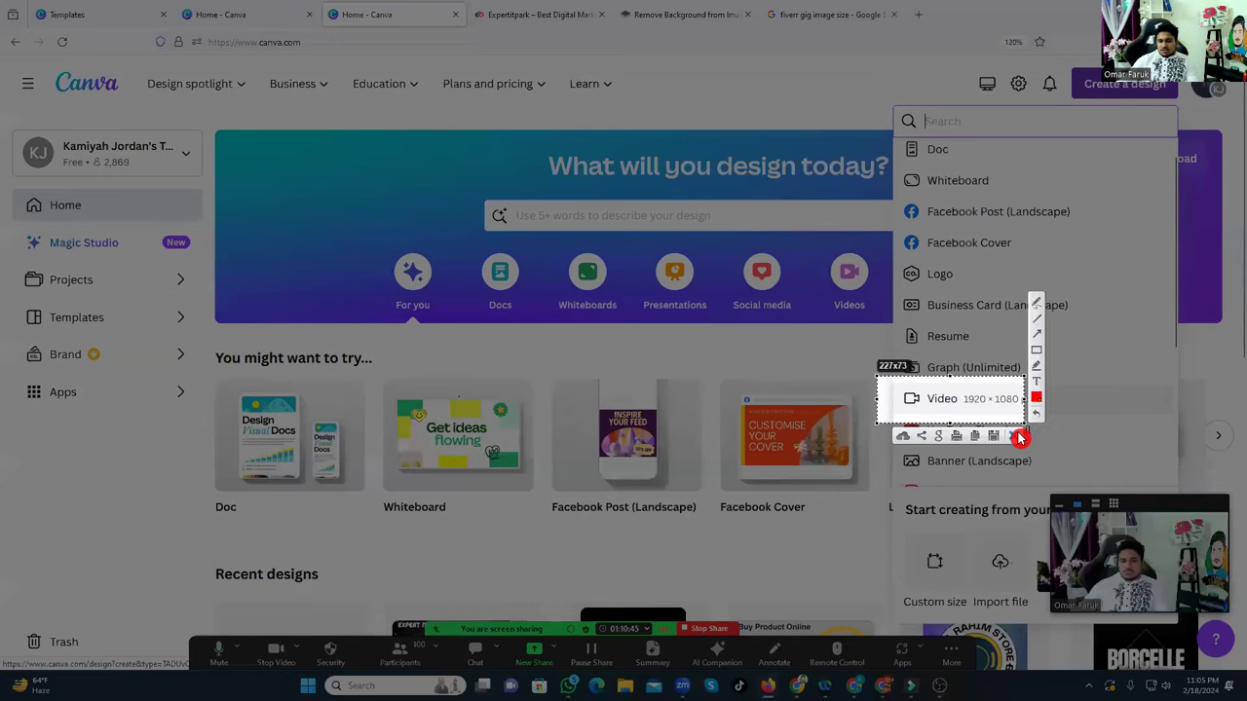
click(1020, 439)
click(960, 402)
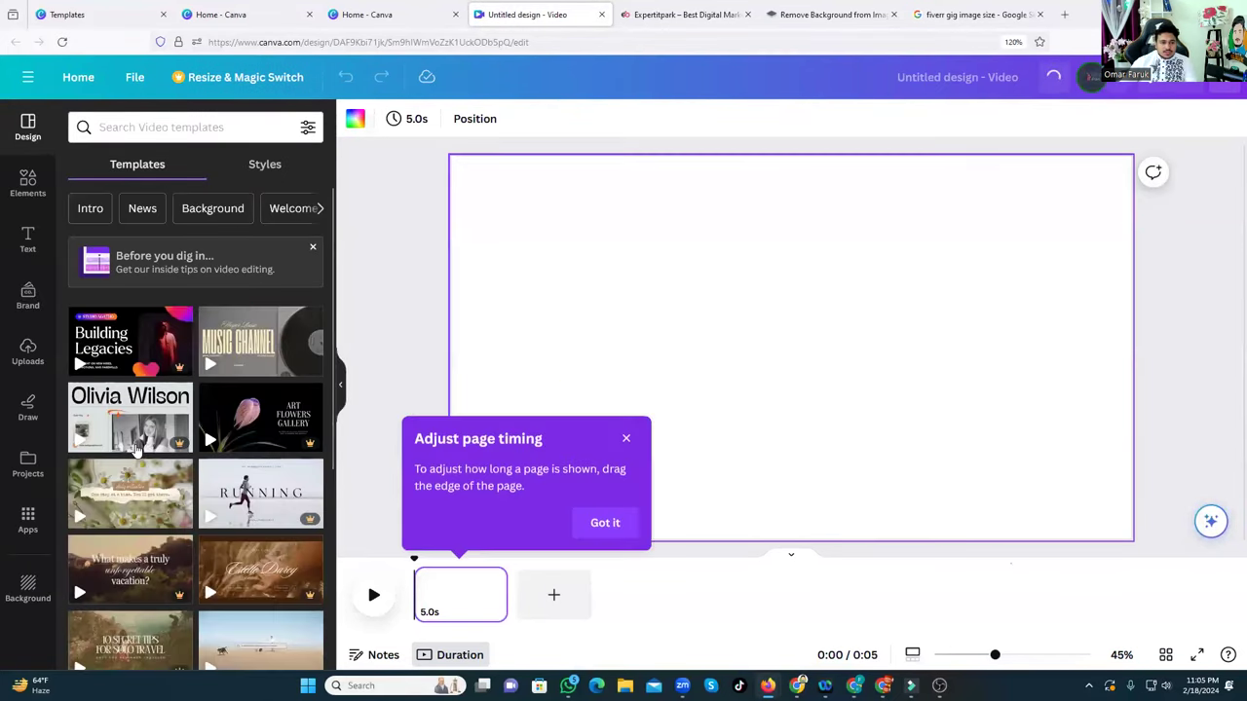
- Dismiss the timing tip and apply the Modern Animated Dog Shelter template's first beach page
click(604, 523)
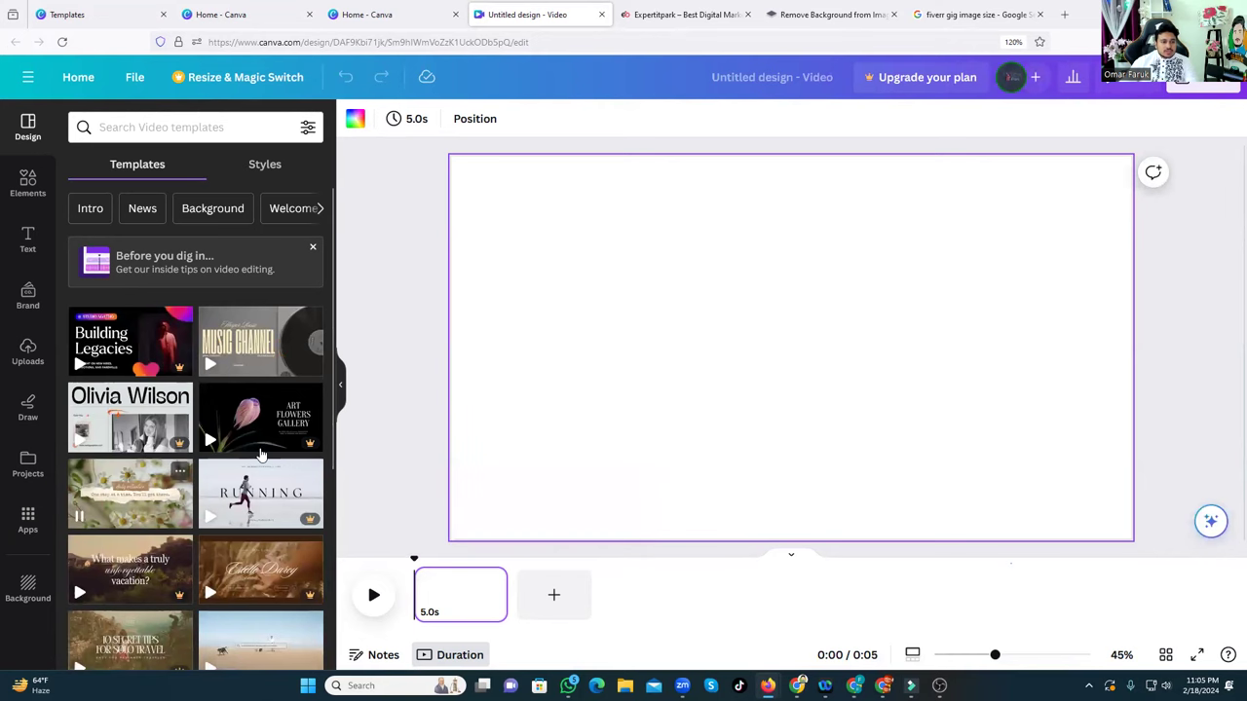
scroll(205, 423, down, 2)
scroll(205, 424, down, 5)
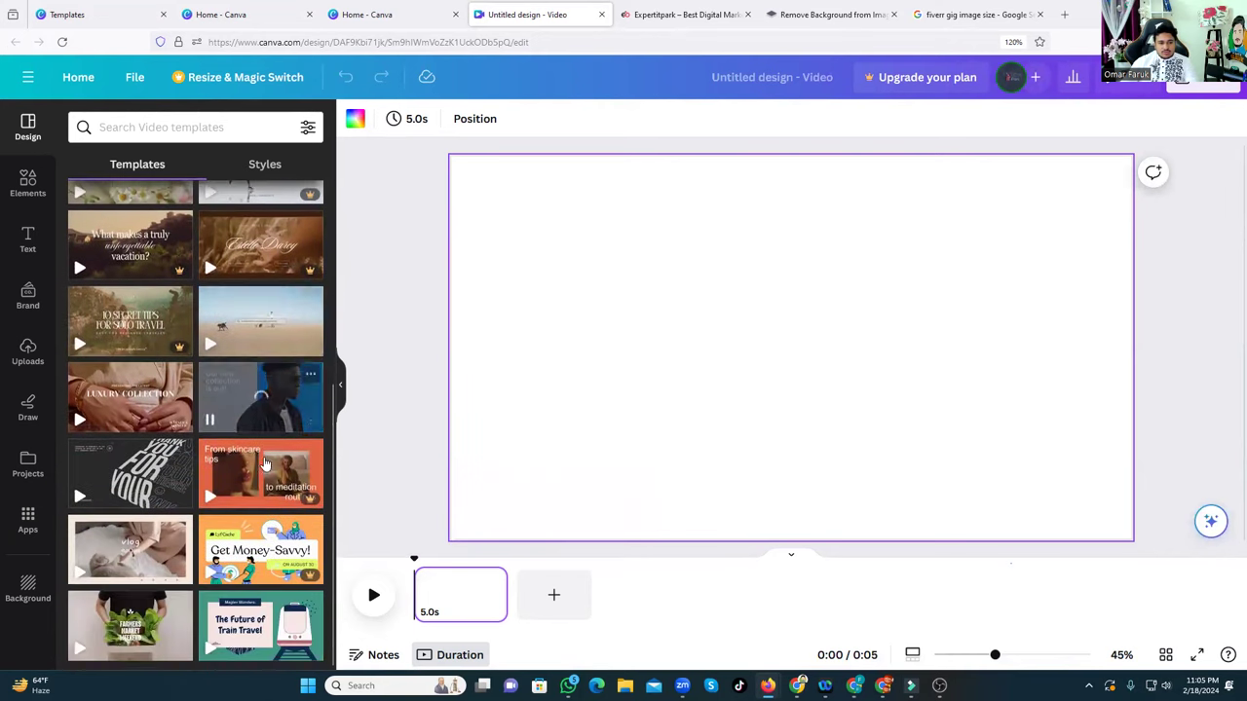
click(261, 328)
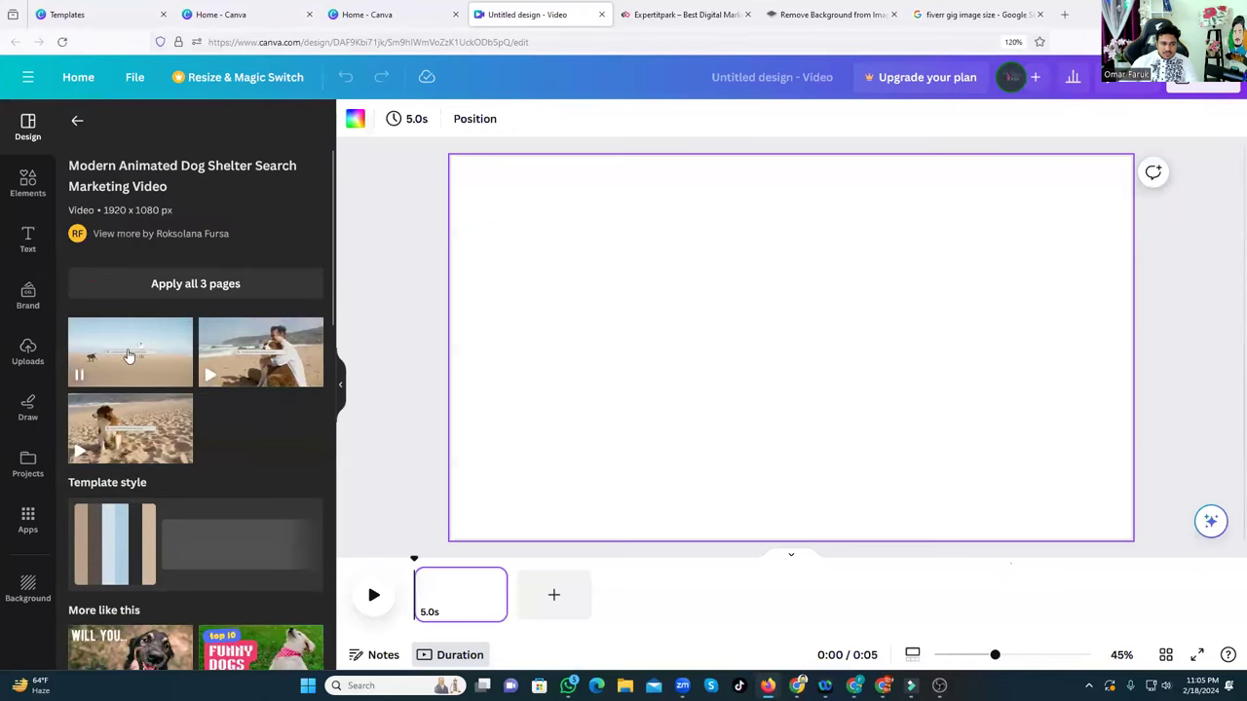
click(129, 355)
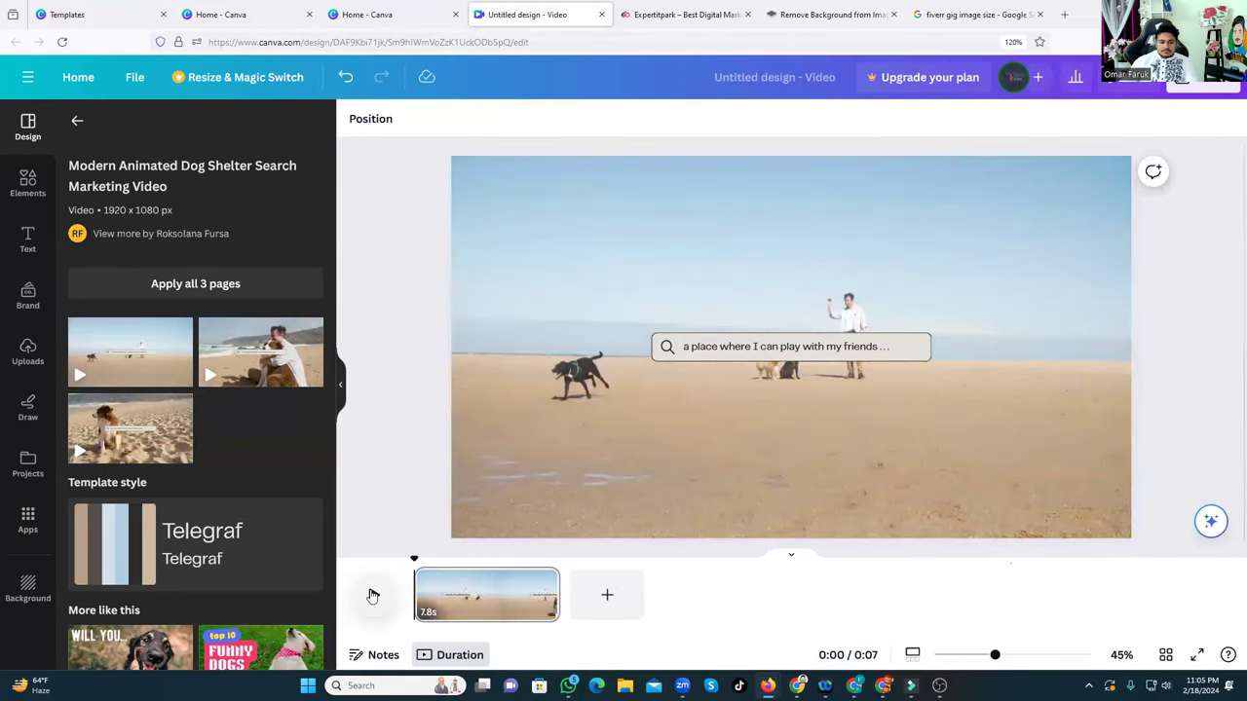
- Play and pause a preview of the beach video page
click(372, 596)
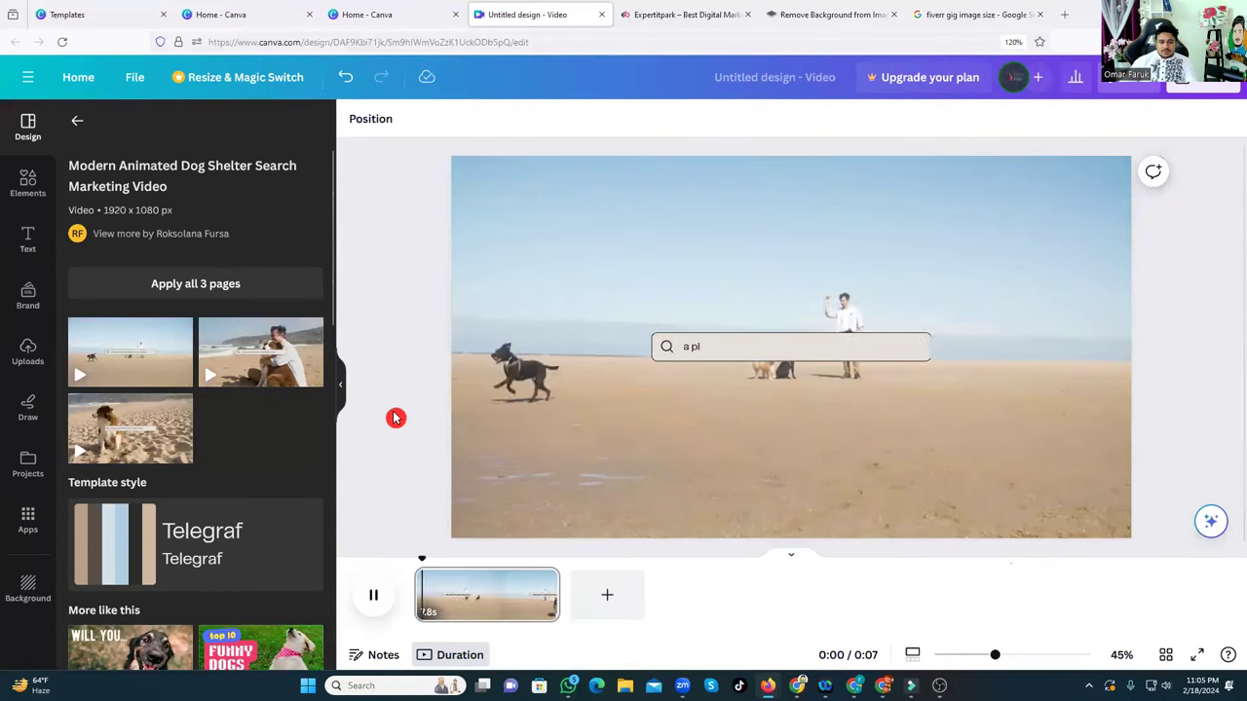
click(371, 595)
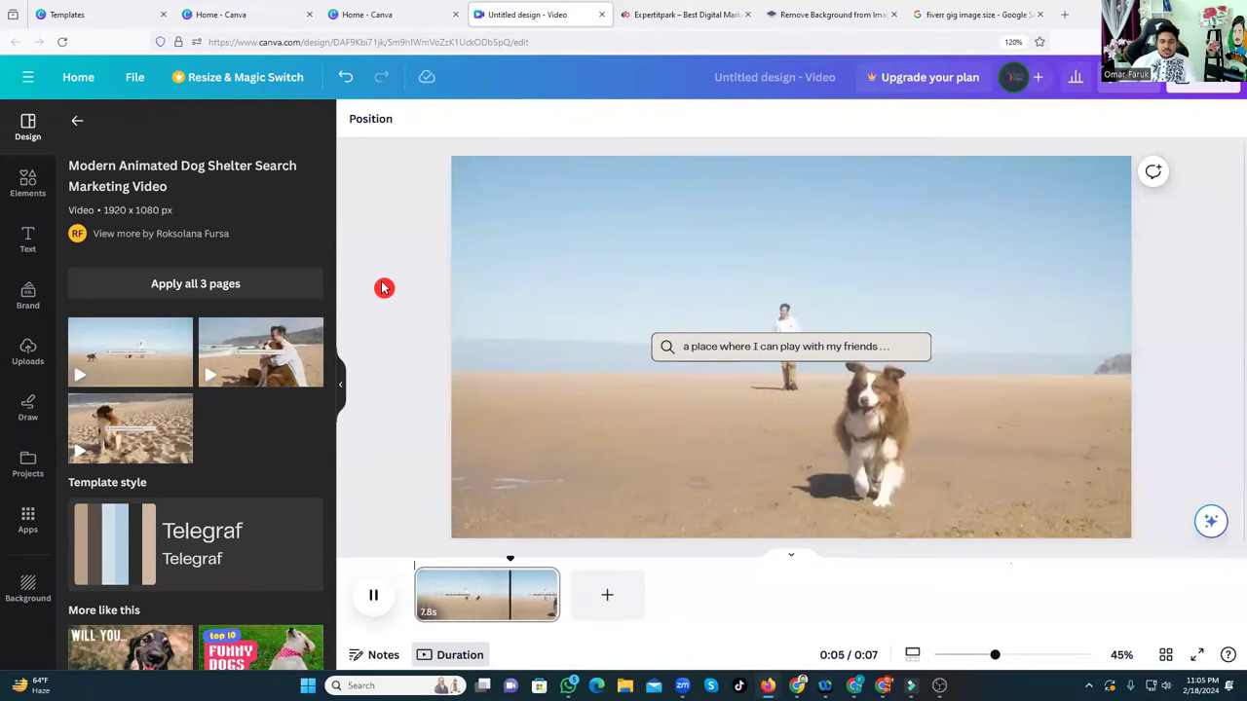
key(space)
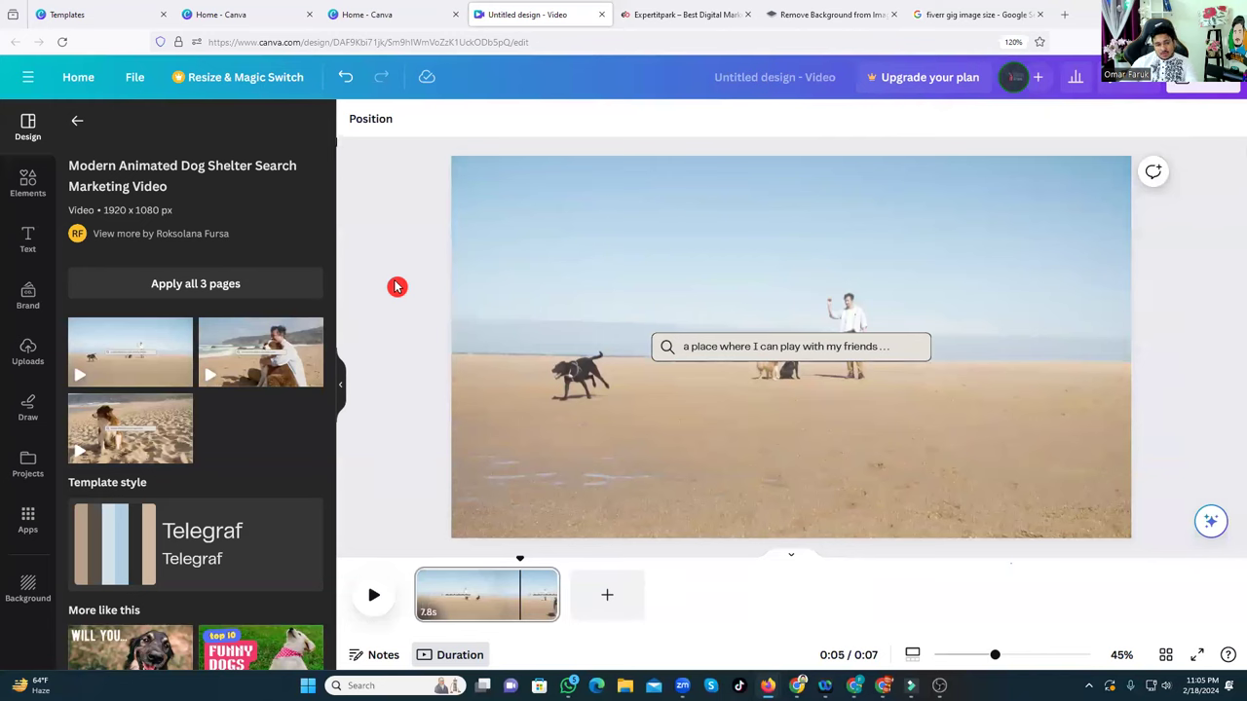
- Trim the beach clip from 7.8s to 6.5s and capture the page
click(541, 593)
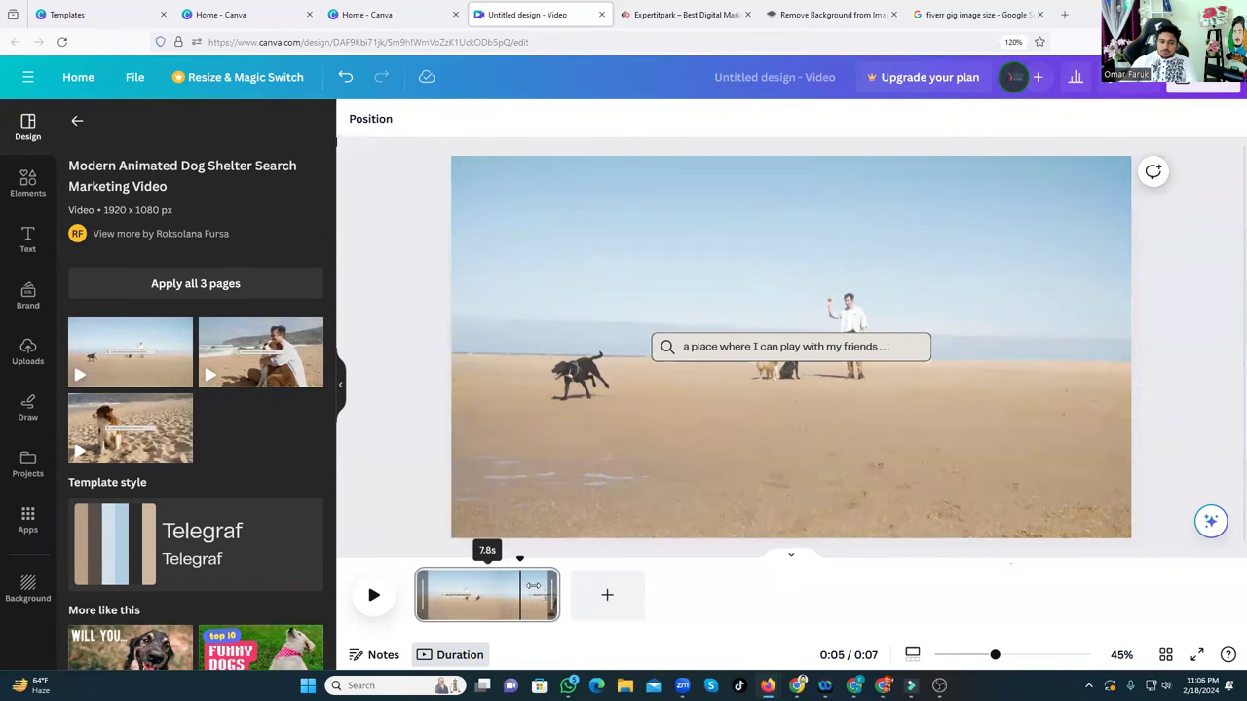
drag(533, 586, 514, 611)
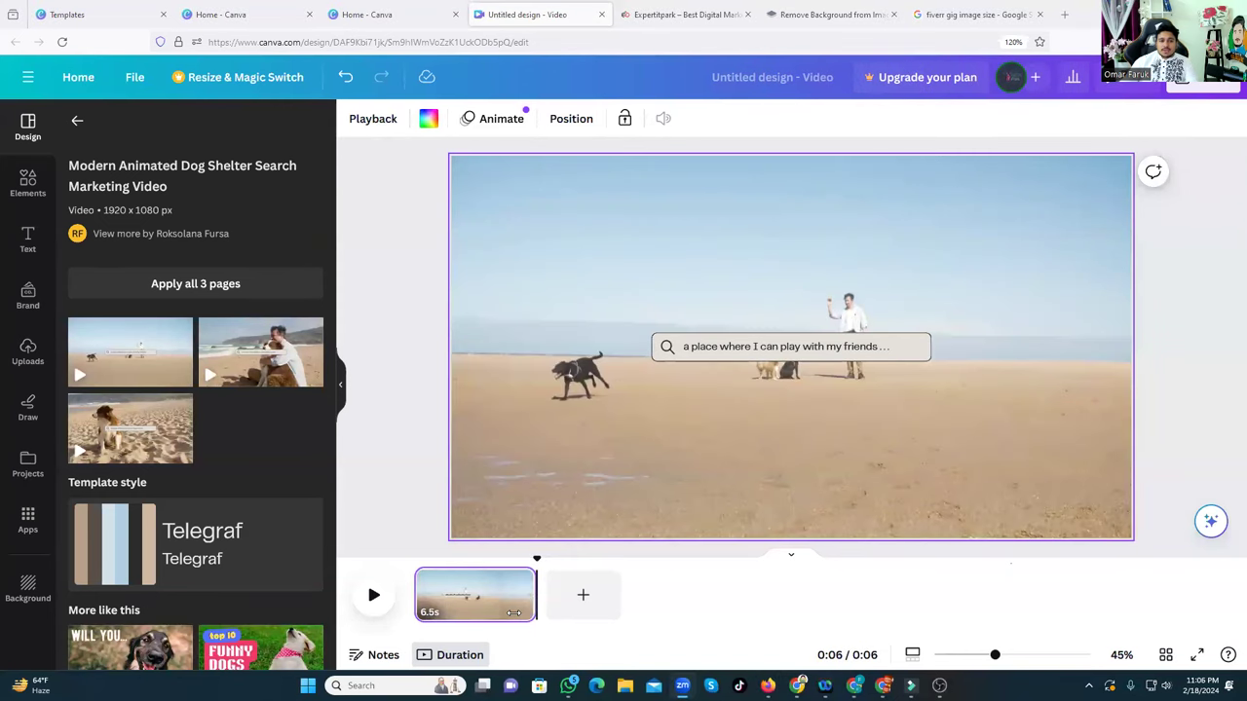
click(443, 393)
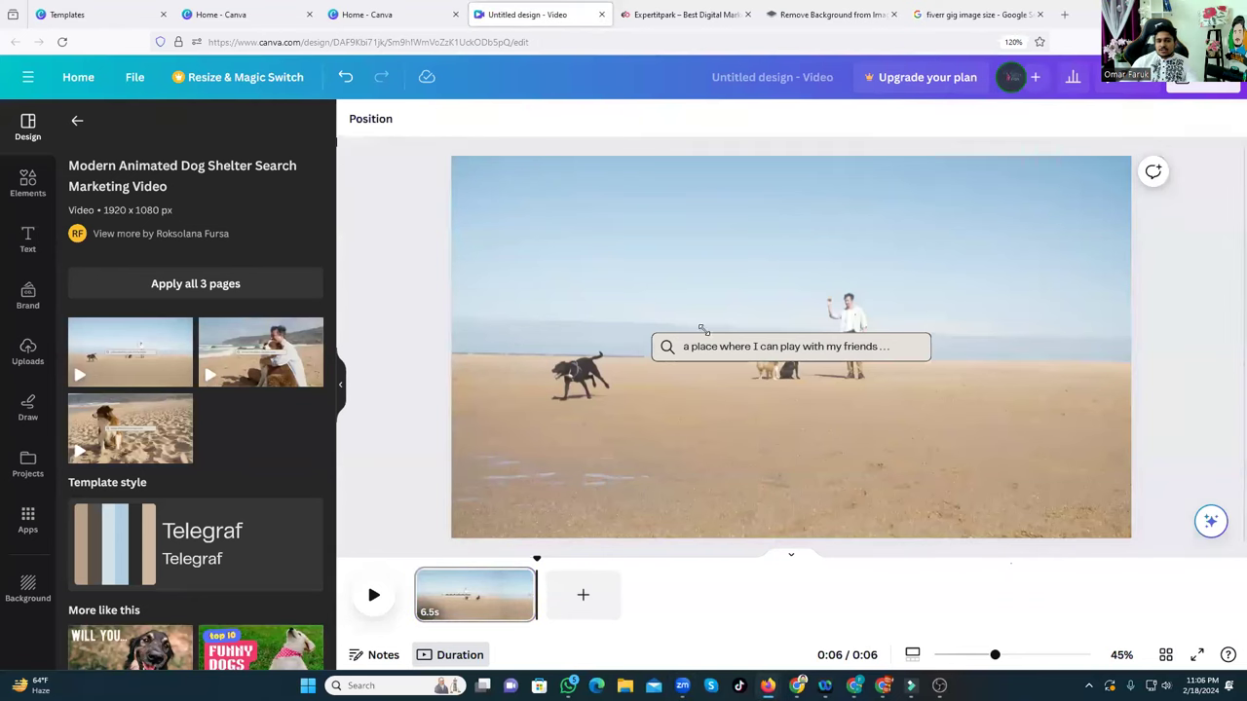
key(Print)
drag(404, 125, 943, 469)
click(932, 487)
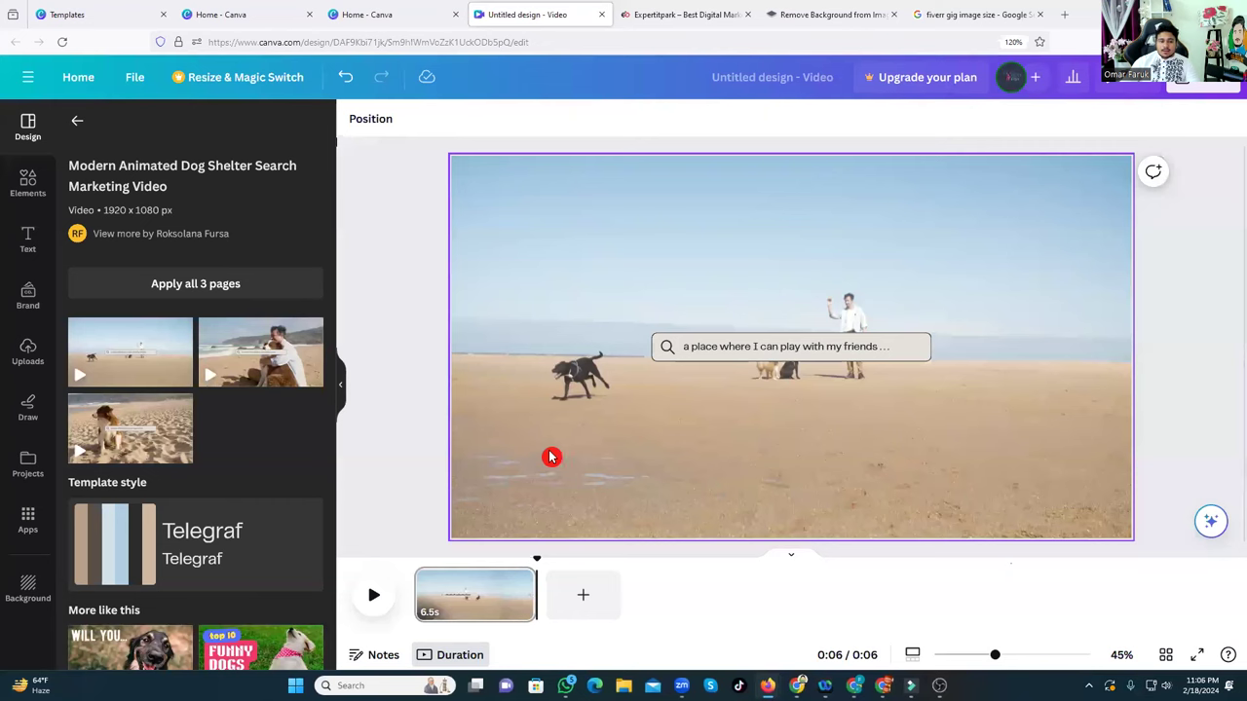
scroll(171, 451, down, 5)
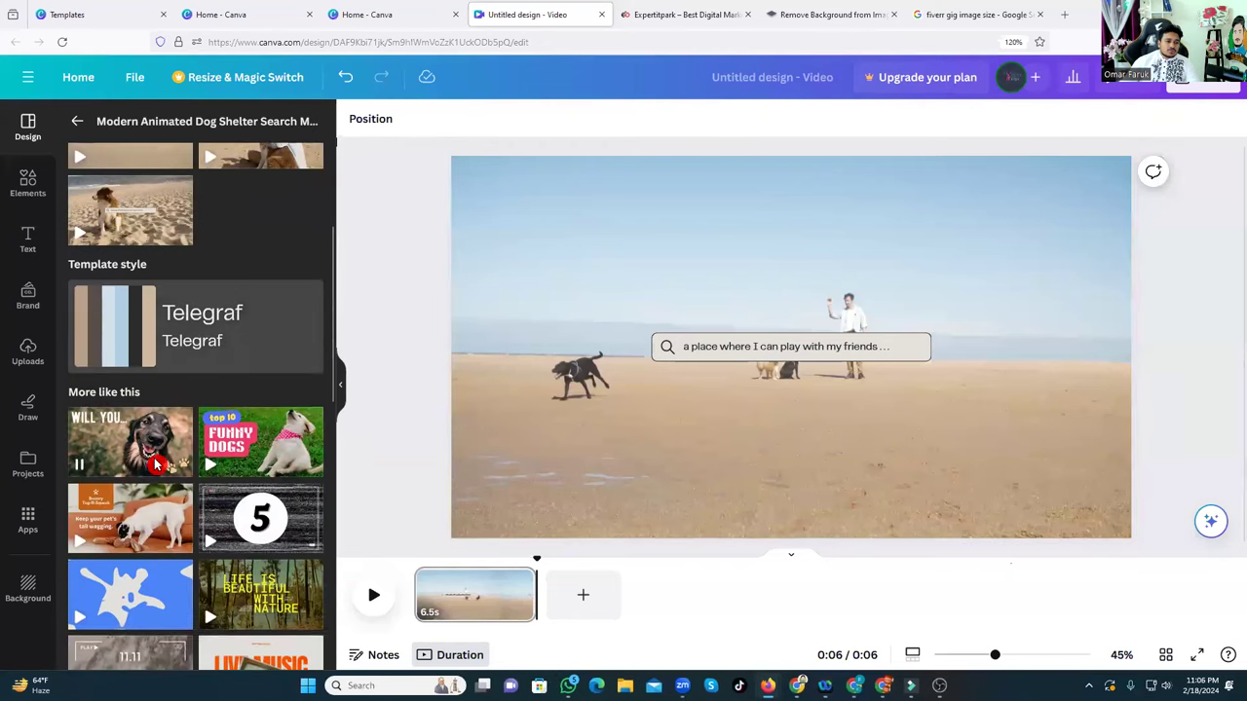
scroll(135, 476, down, 1)
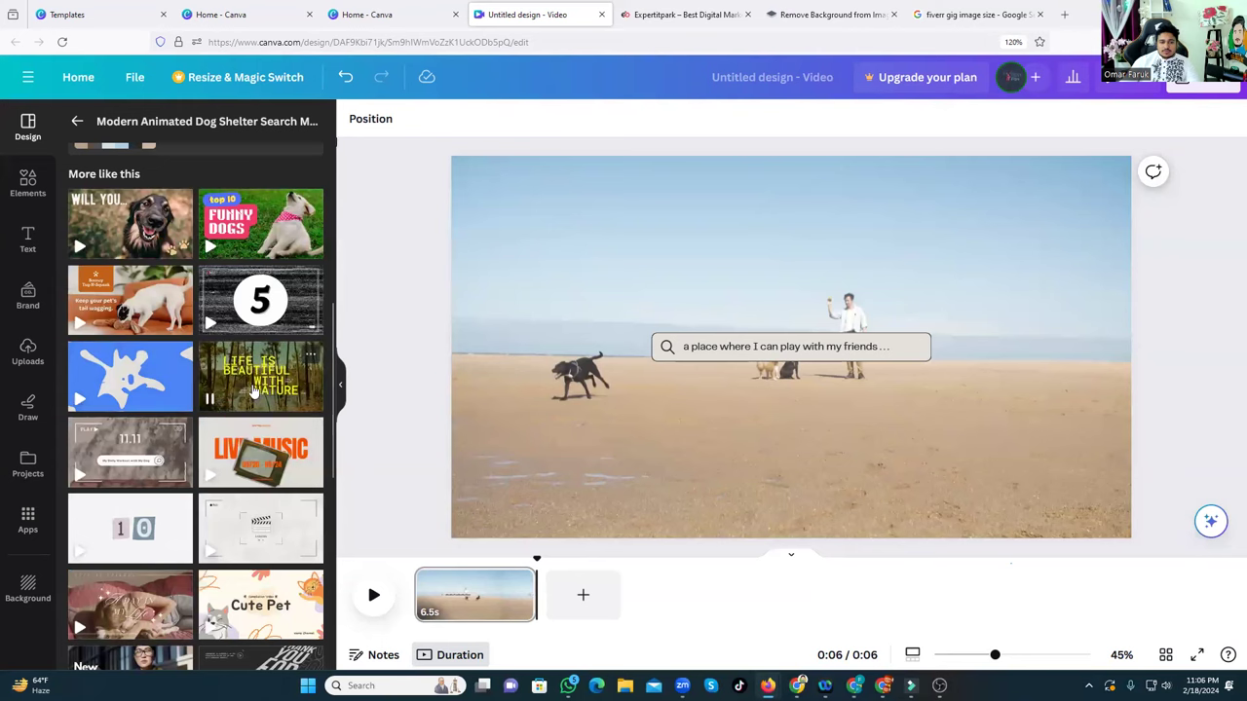
- Add a second page from the Yellow and Black Vintage Outdoor template, deleting its forest photo
click(560, 592)
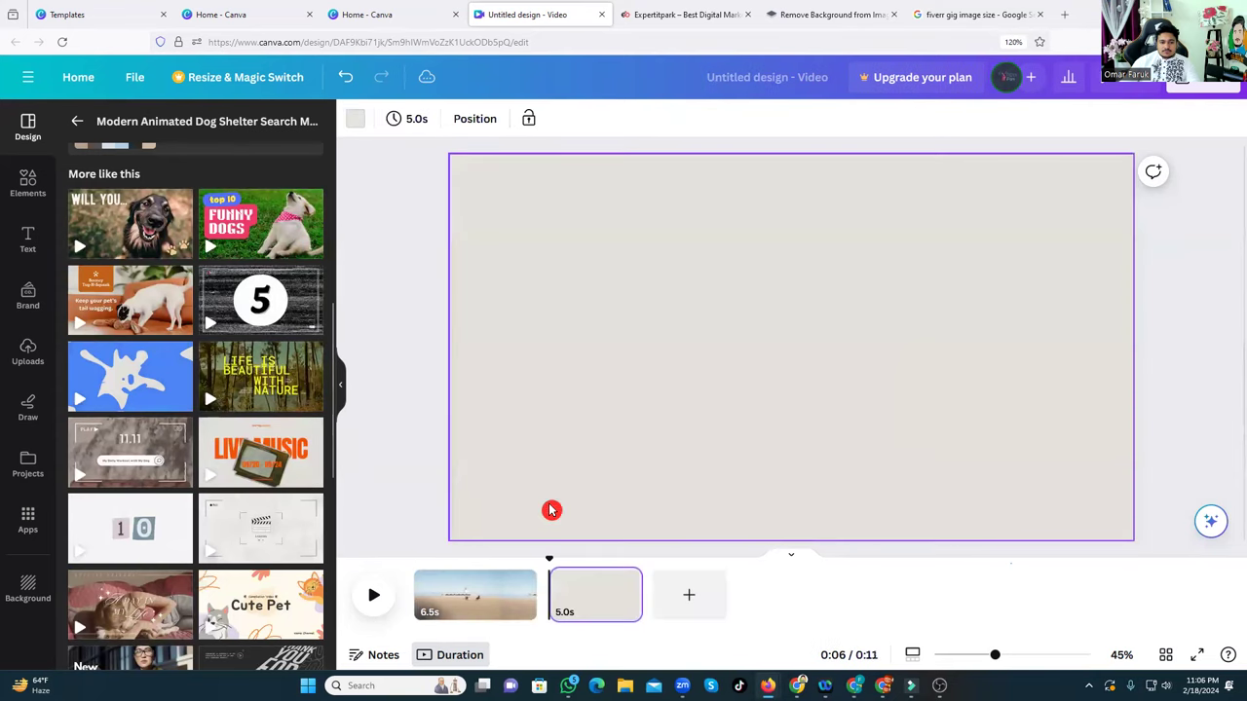
click(255, 382)
drag(132, 358, 688, 332)
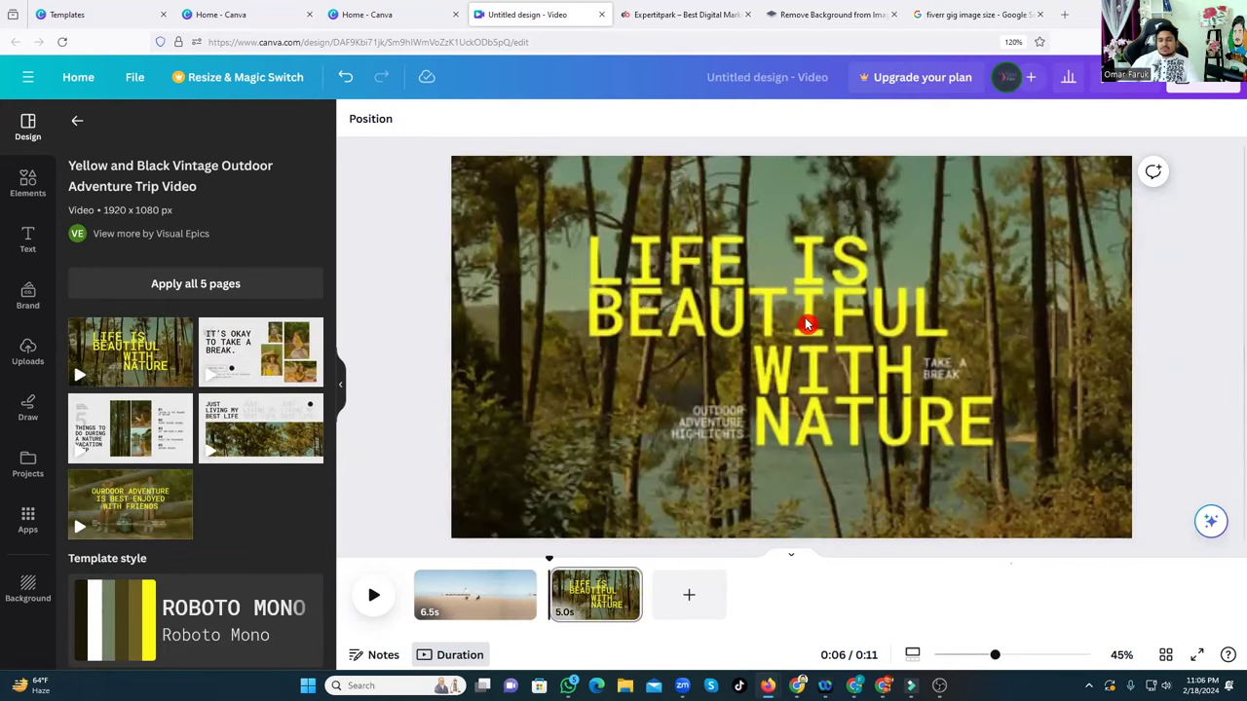
click(590, 521)
key(Delete)
- Select and delete all the LIFE IS BEAUTIFUL WITH NATURE text boxes
click(709, 261)
double_click(703, 264)
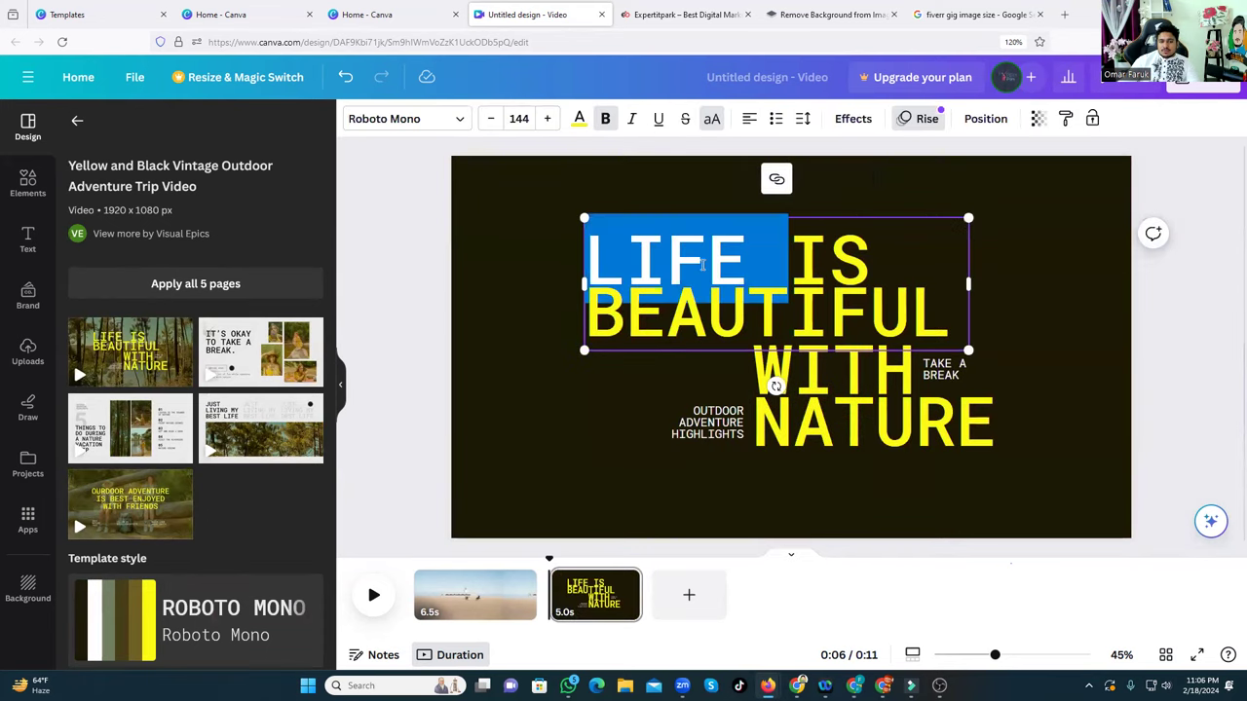
triple_click(702, 264)
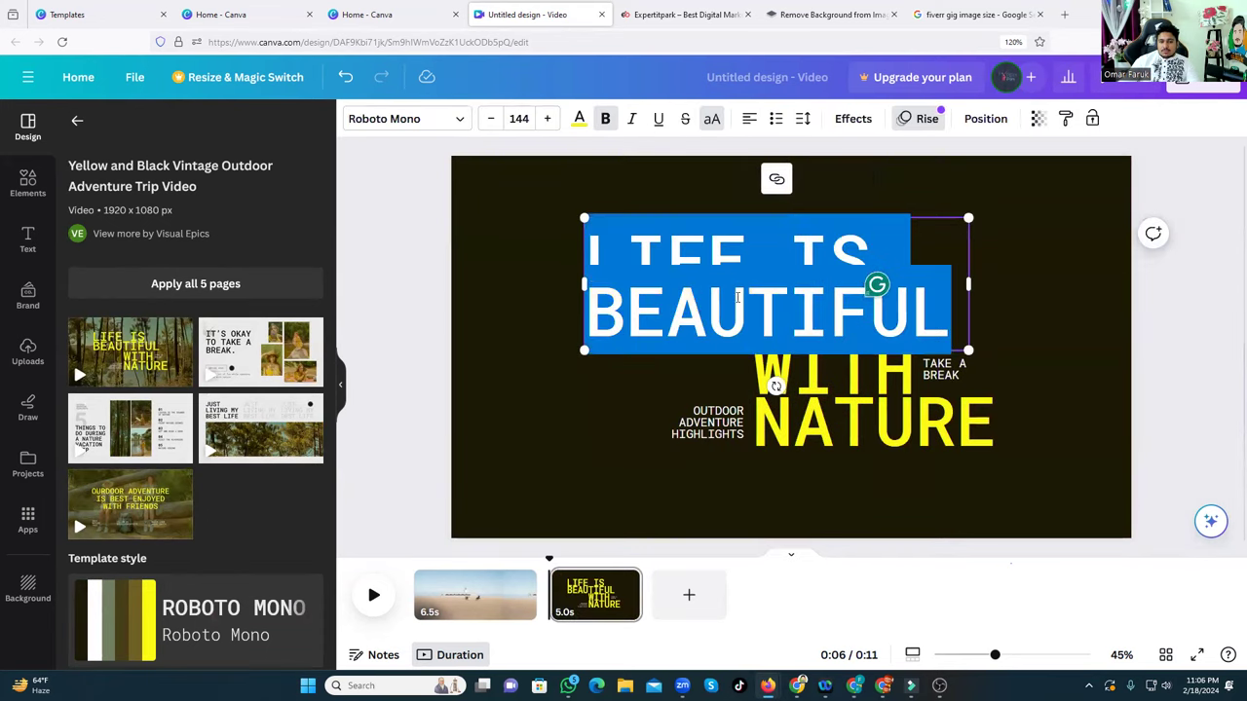
click(938, 440)
drag(1060, 452, 571, 237)
key(Delete)
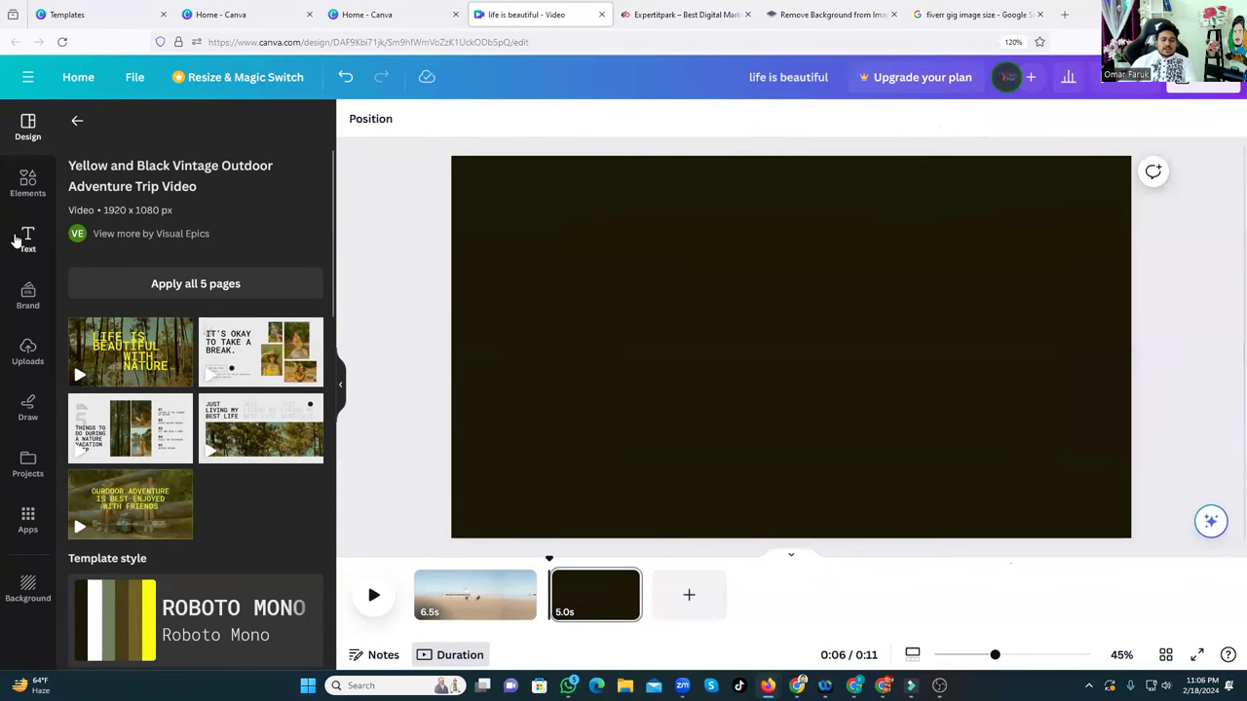
- Add a heading reading 'I am a Digital Marketer' to the second page
click(28, 241)
click(136, 264)
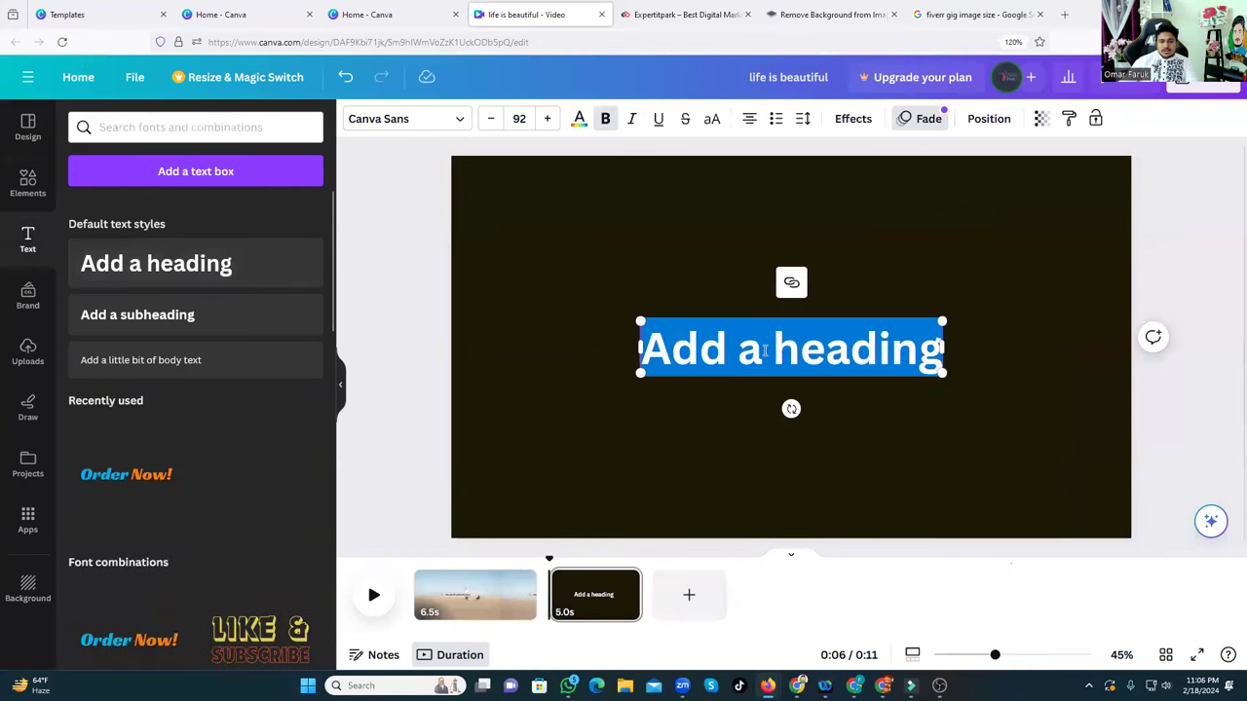
click(766, 352)
key(ctrl+a)
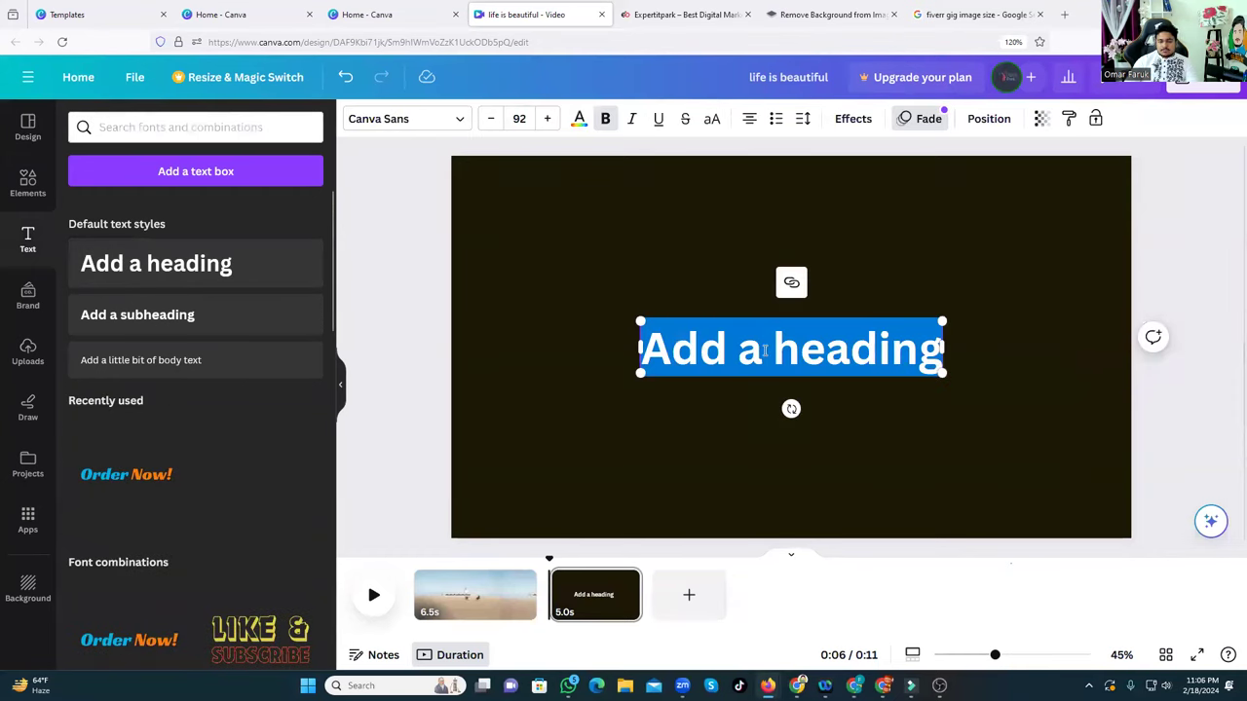
text(I am a)
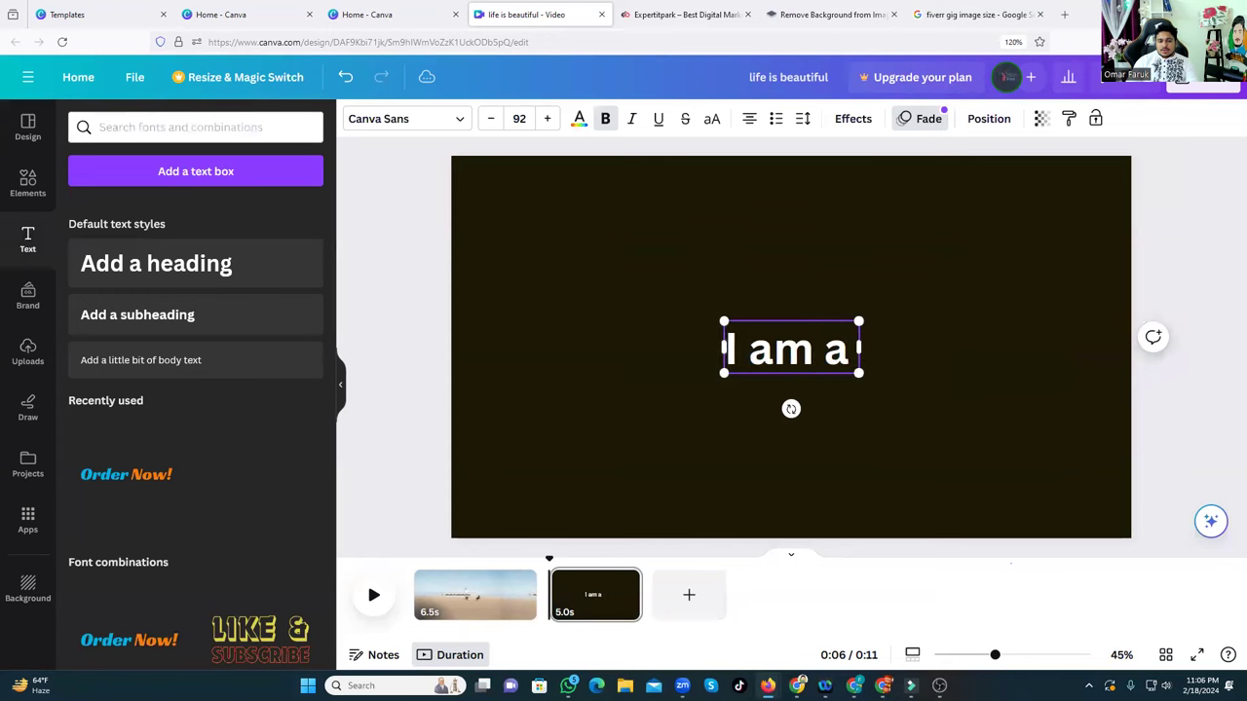
text( Digita)
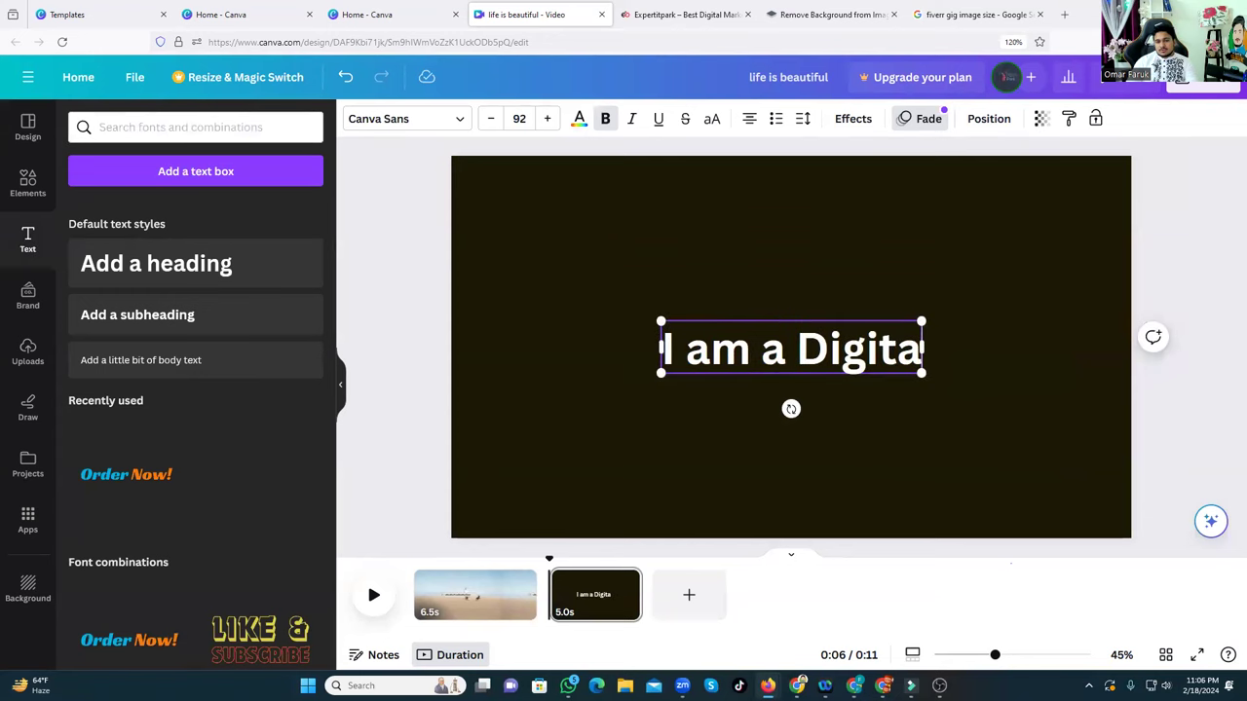
text(l Marketer)
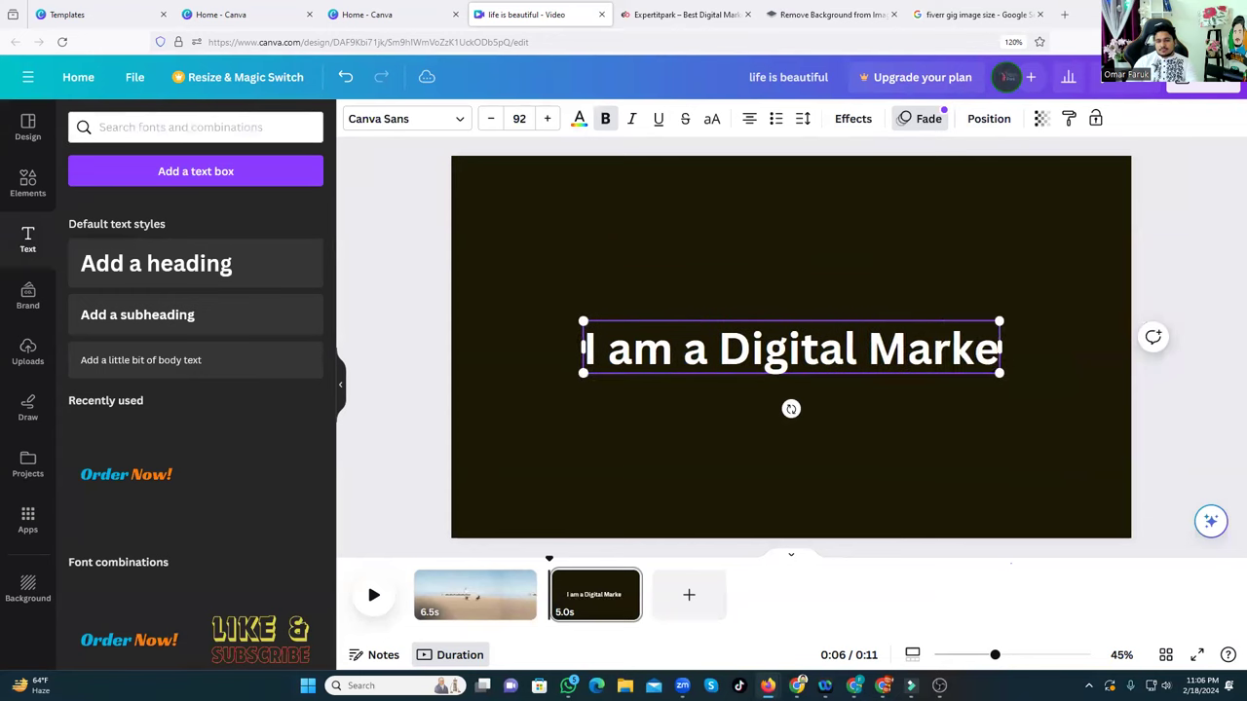
- Preview the video and shorten the second page to 3.4 seconds
click(746, 490)
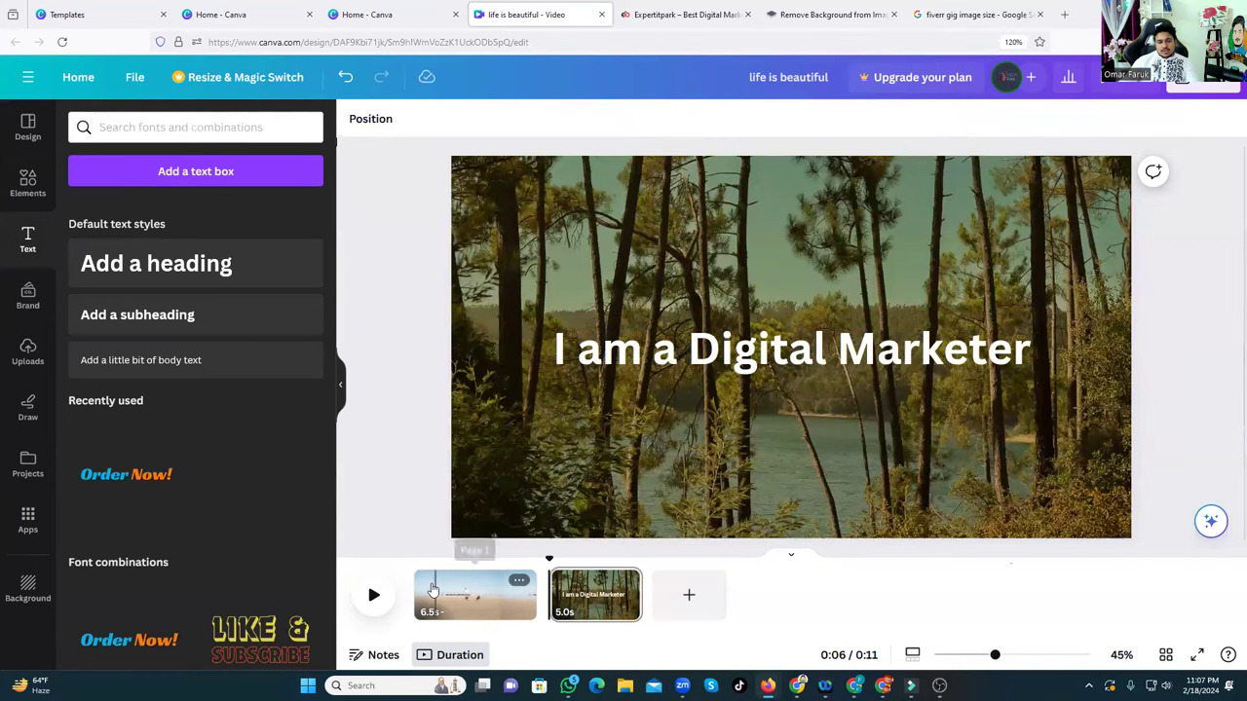
click(384, 593)
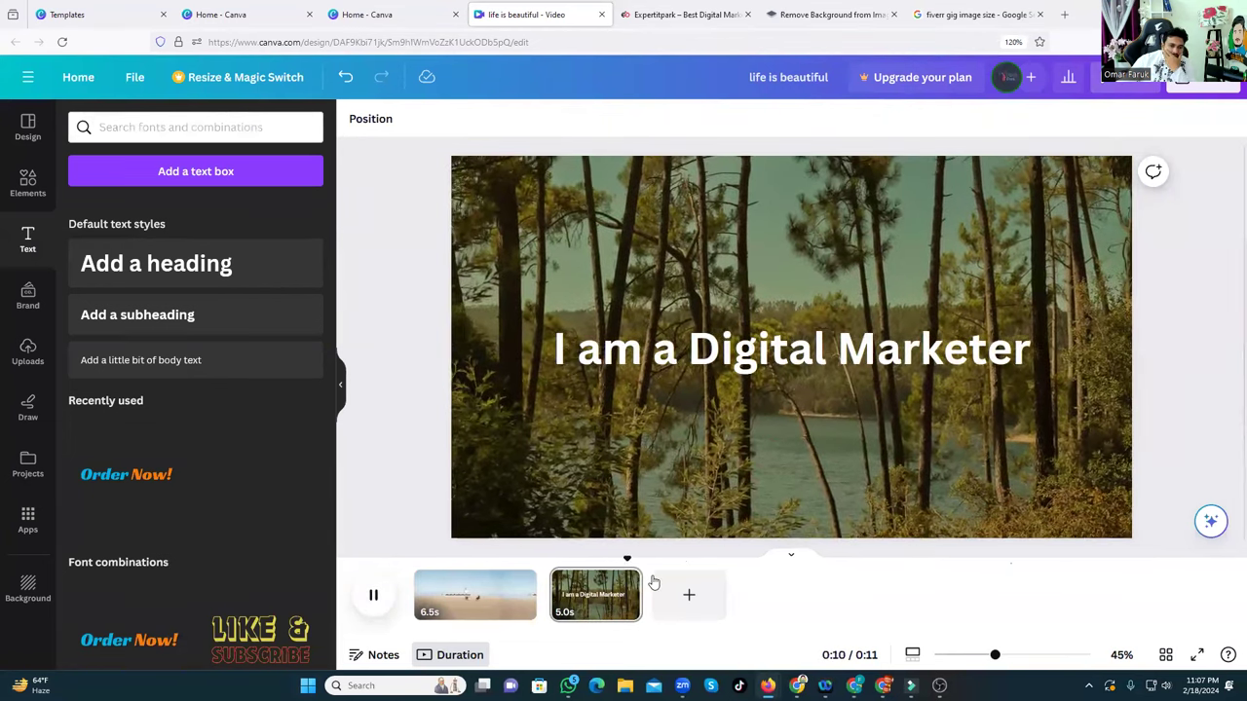
drag(634, 588, 614, 589)
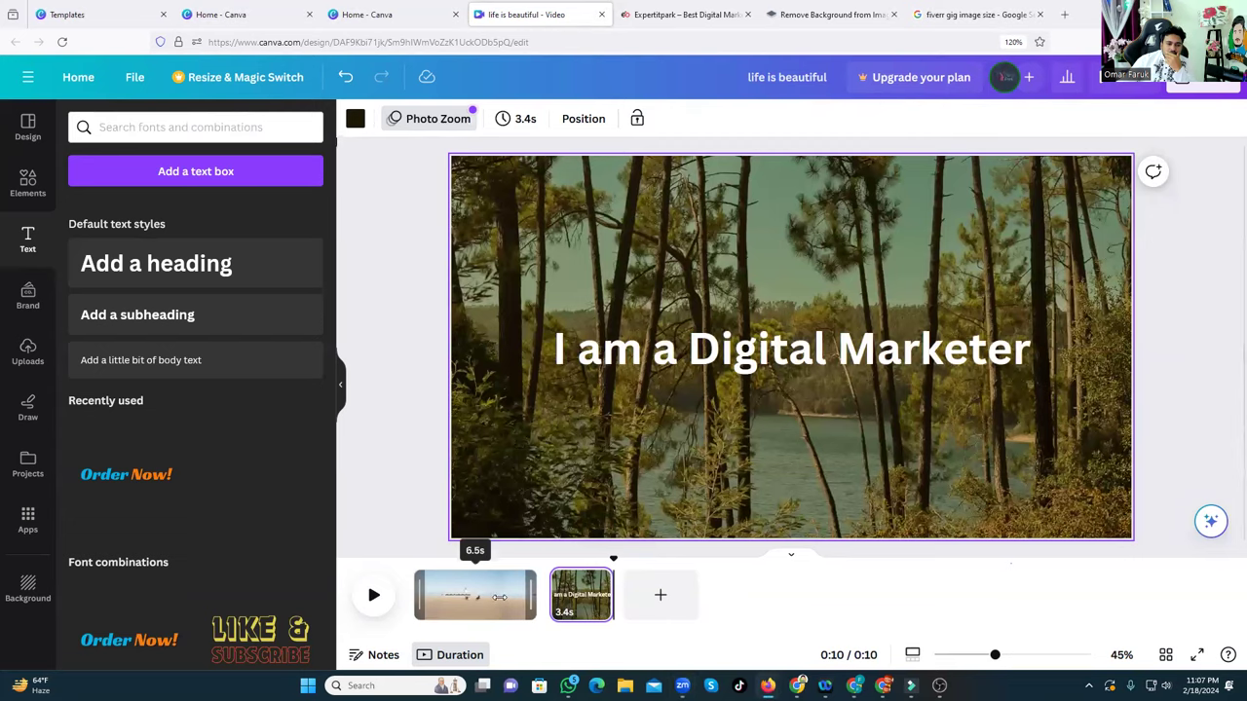
- Trim the beach clip to 3.1s and change its caption to 'hey how are you? are you ready?'
drag(535, 594, 475, 597)
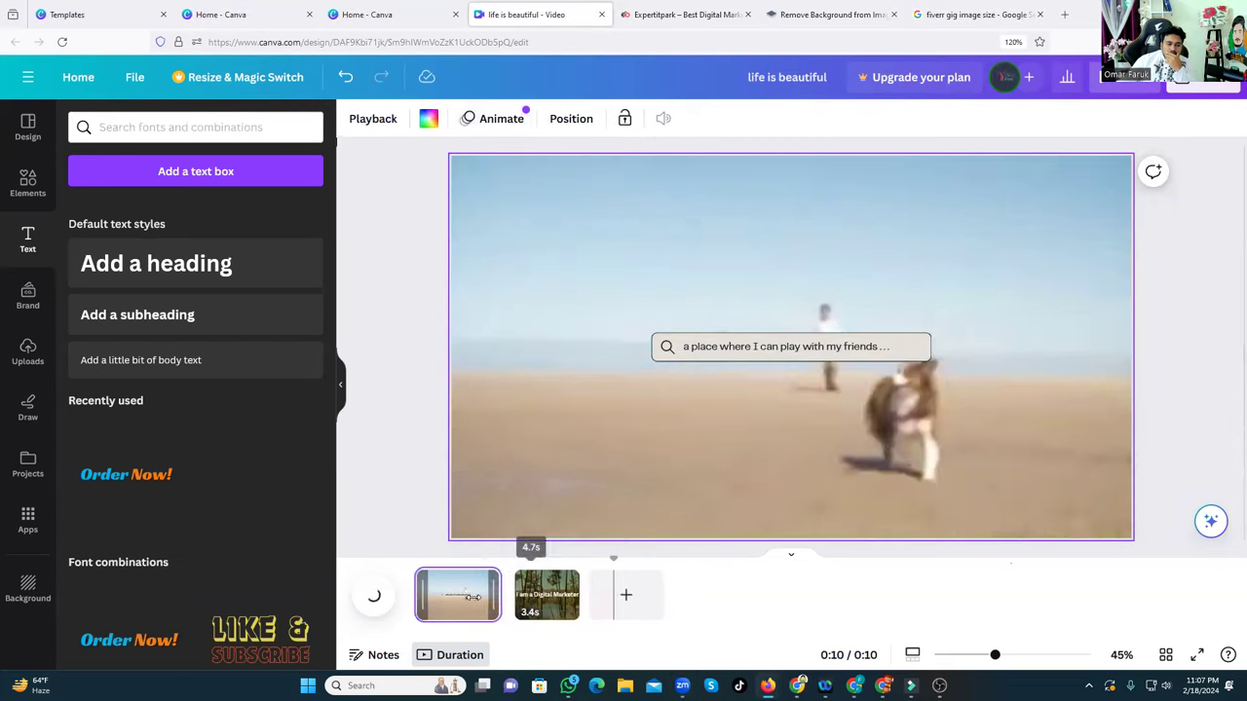
double_click(750, 350)
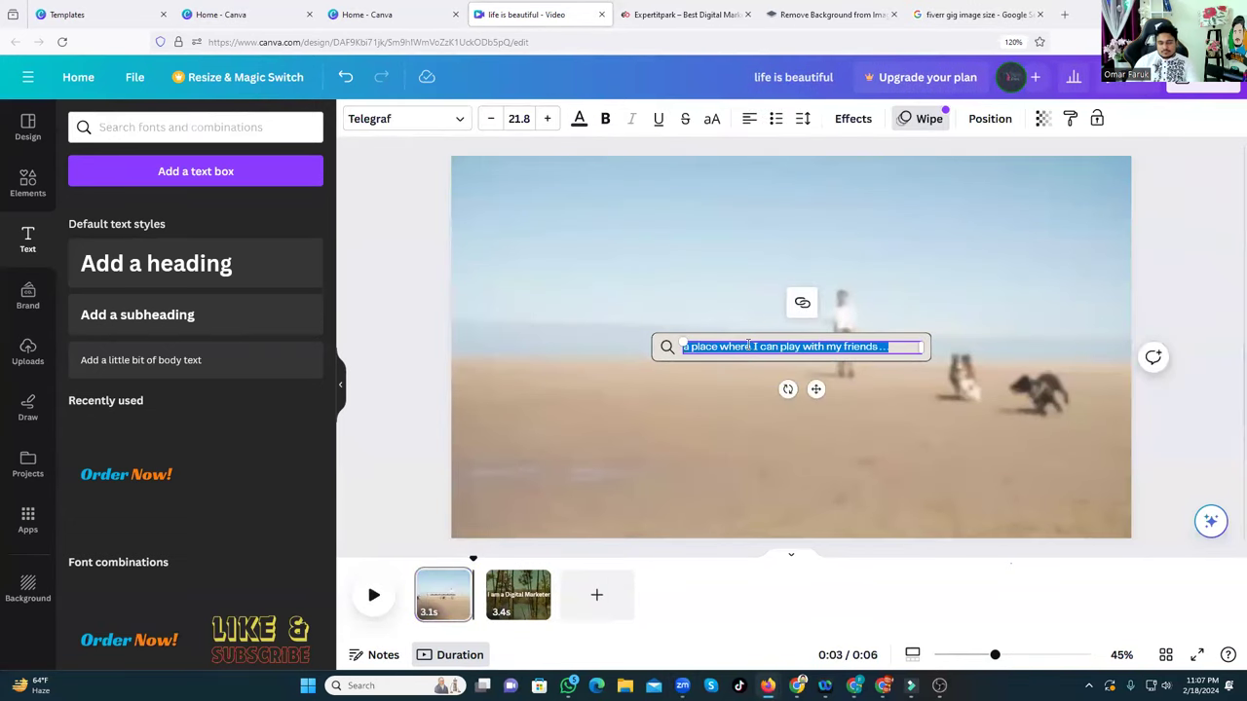
key(BackSpace)
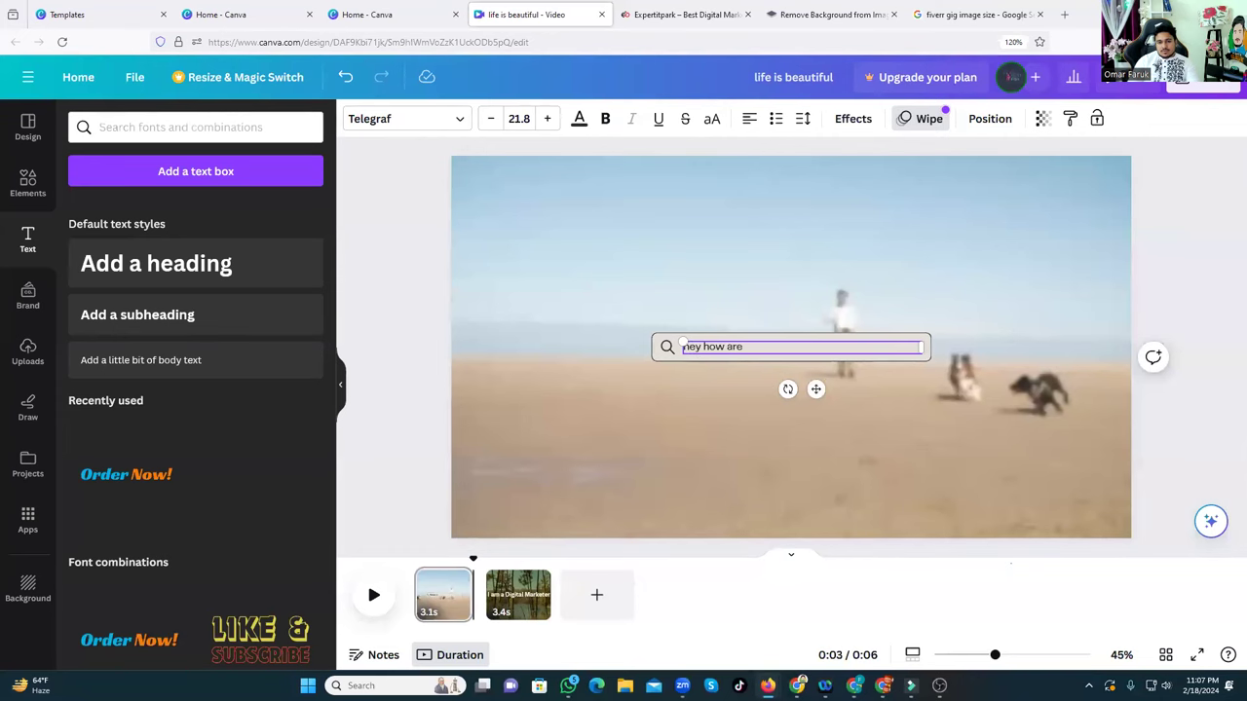
text(hey how are you? are you ready?)
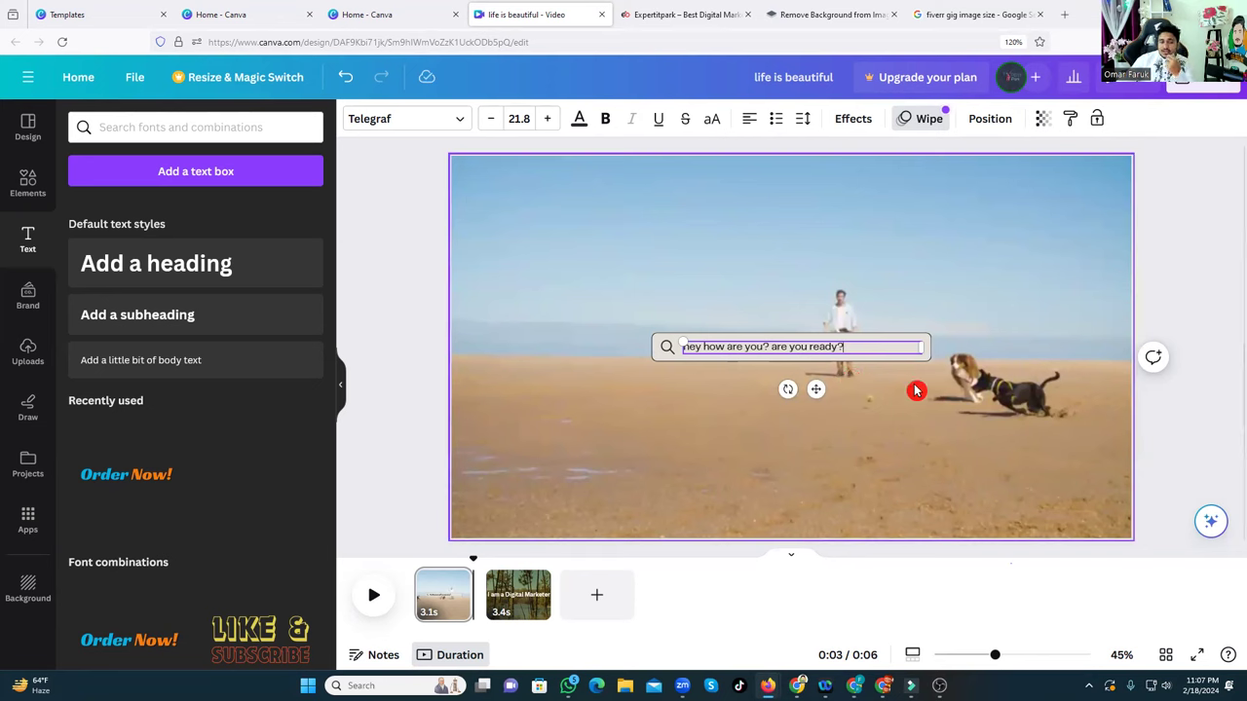
- Replay the video from the start to preview the 6-second, two-page result
click(415, 563)
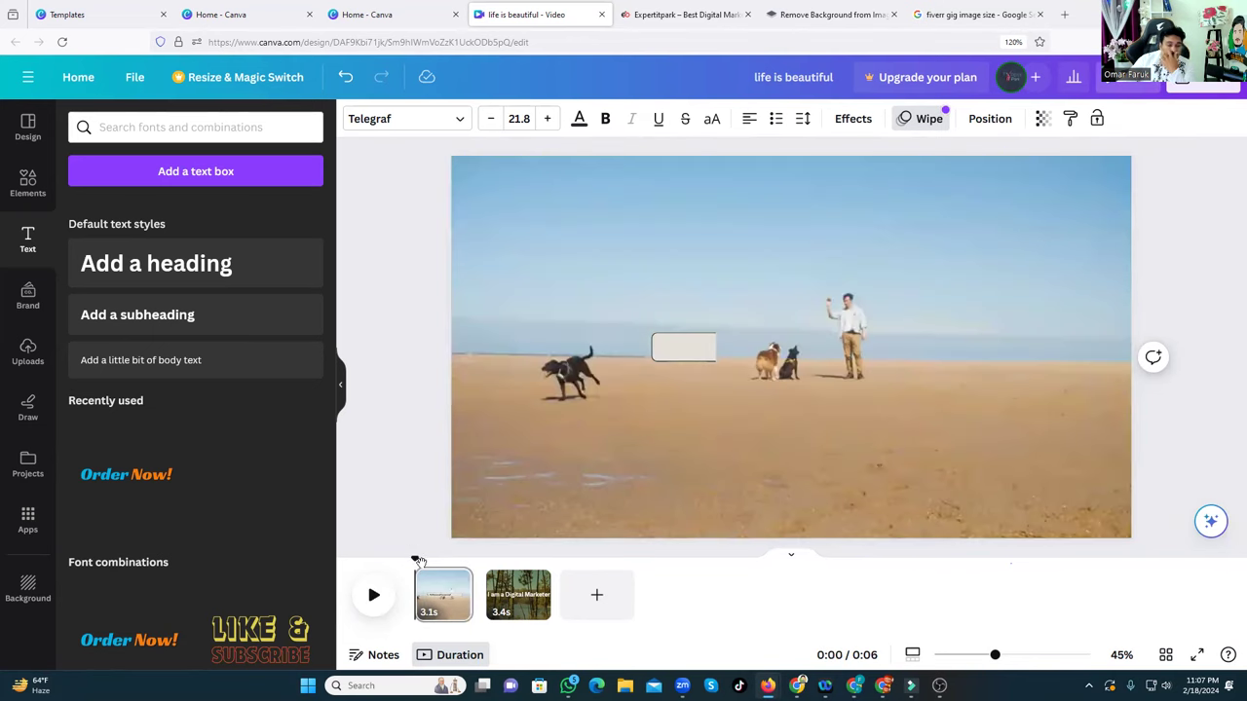
click(716, 353)
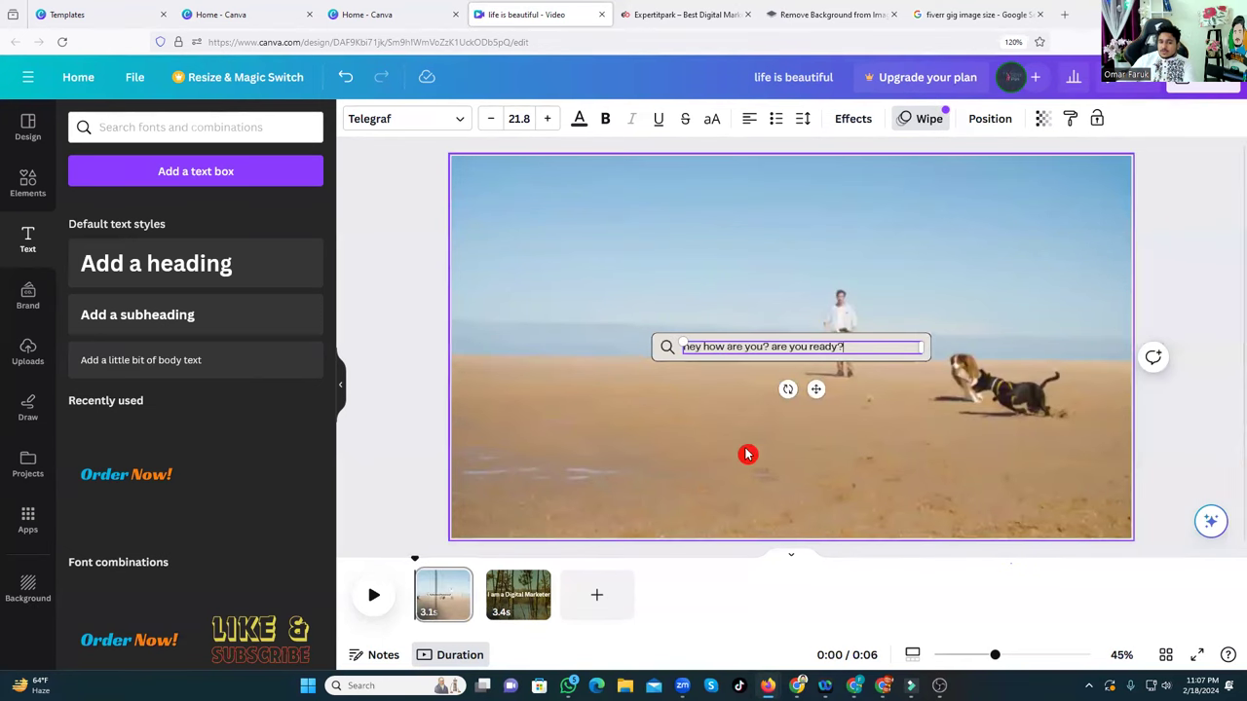
click(371, 596)
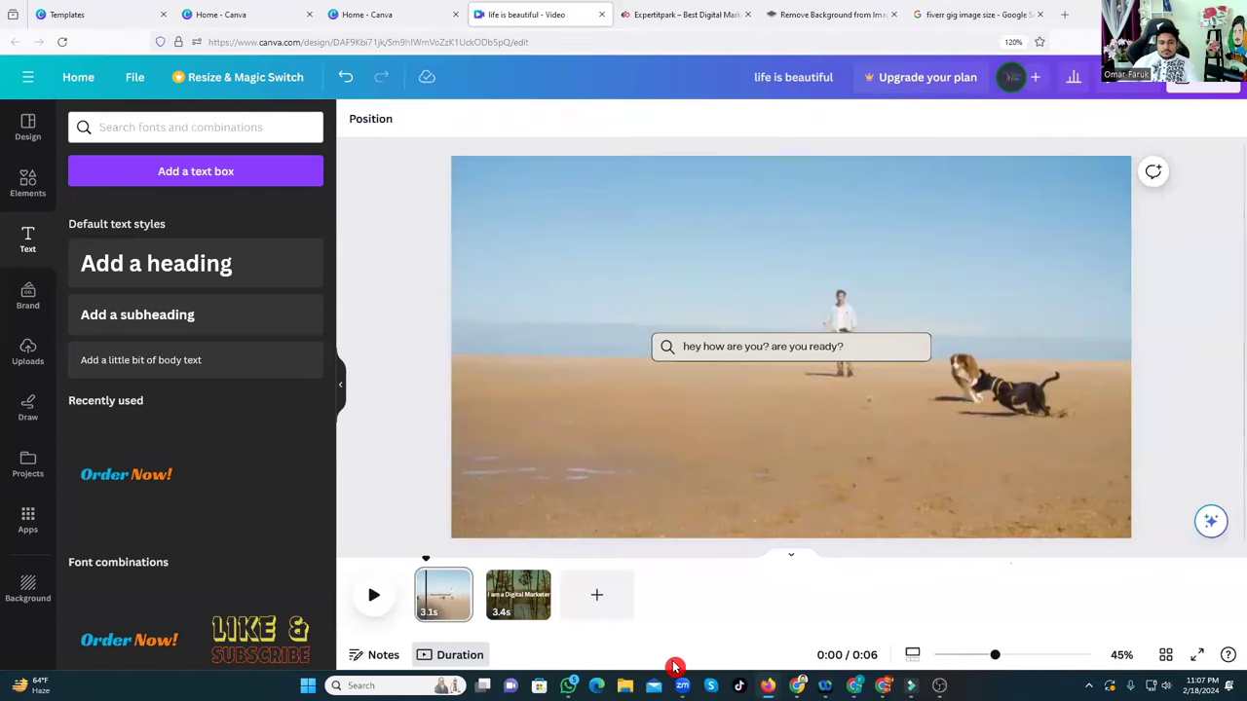
click(372, 595)
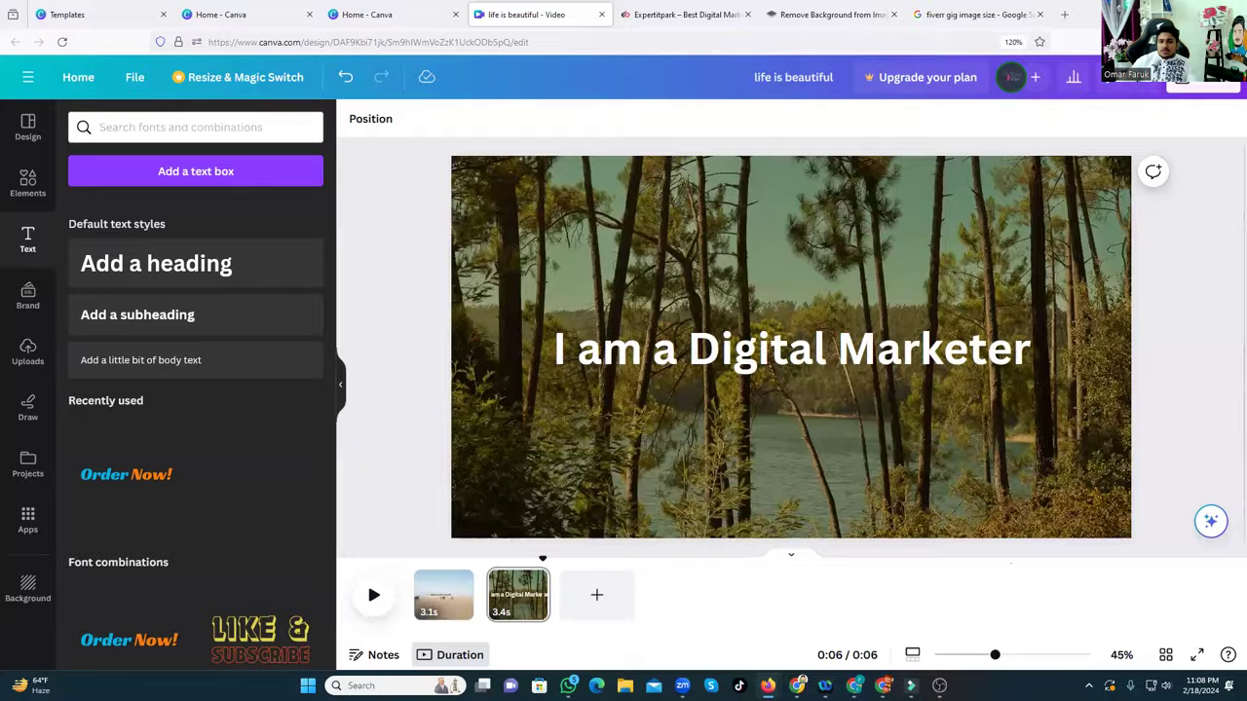
key(Print)
drag(1165, 82, 1239, 104)
click(1236, 119)
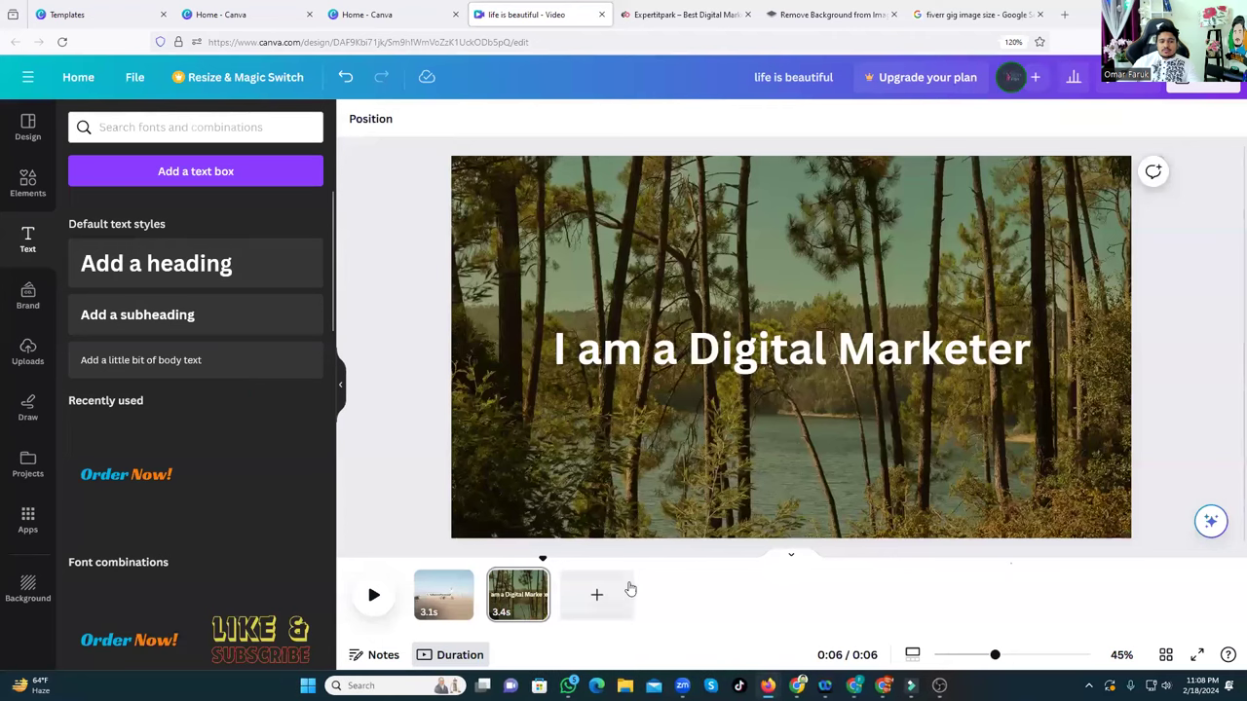
- Download both pages of 'life is beautiful' as a 1080p MP4 video
scroll(70, 373, down, 1)
scroll(59, 341, up, 1)
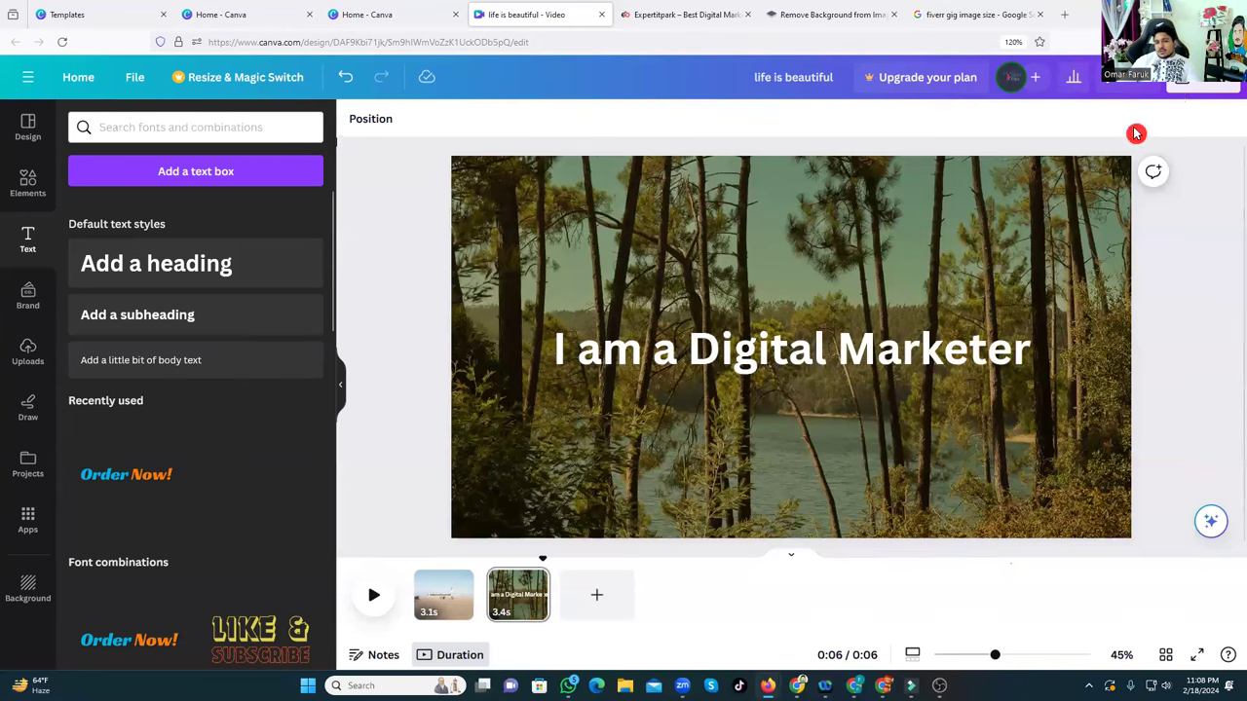
click(1203, 86)
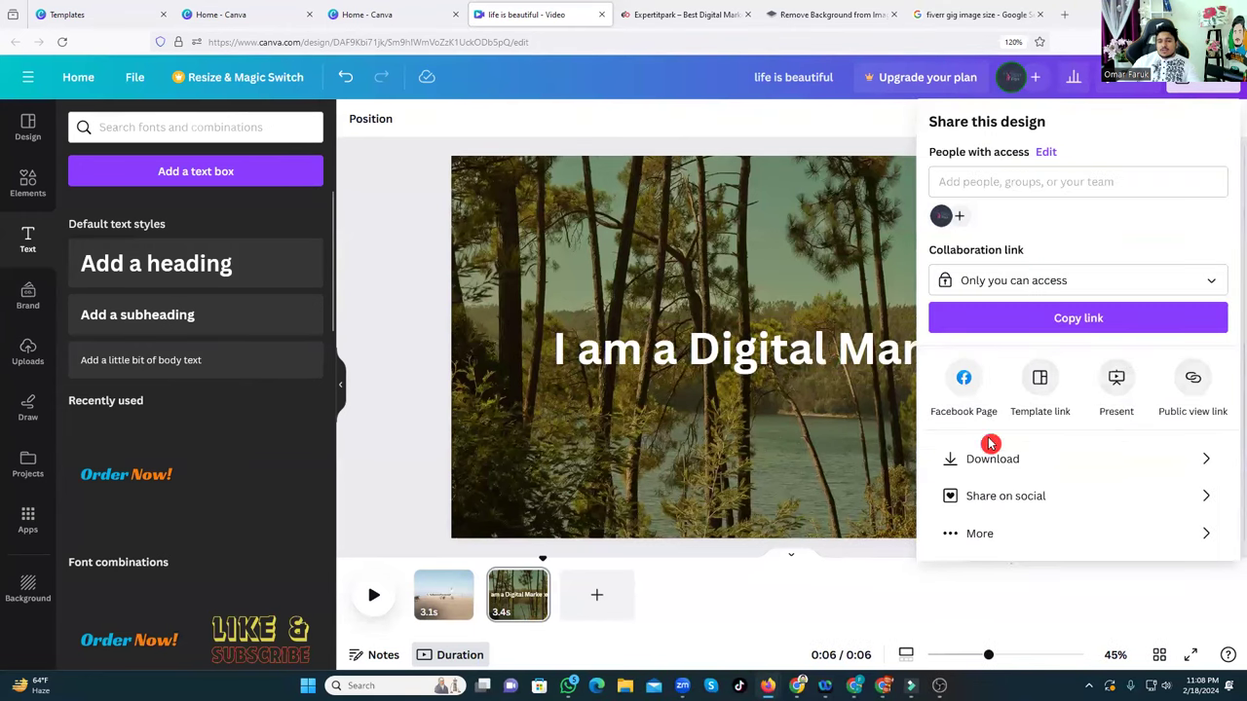
click(993, 459)
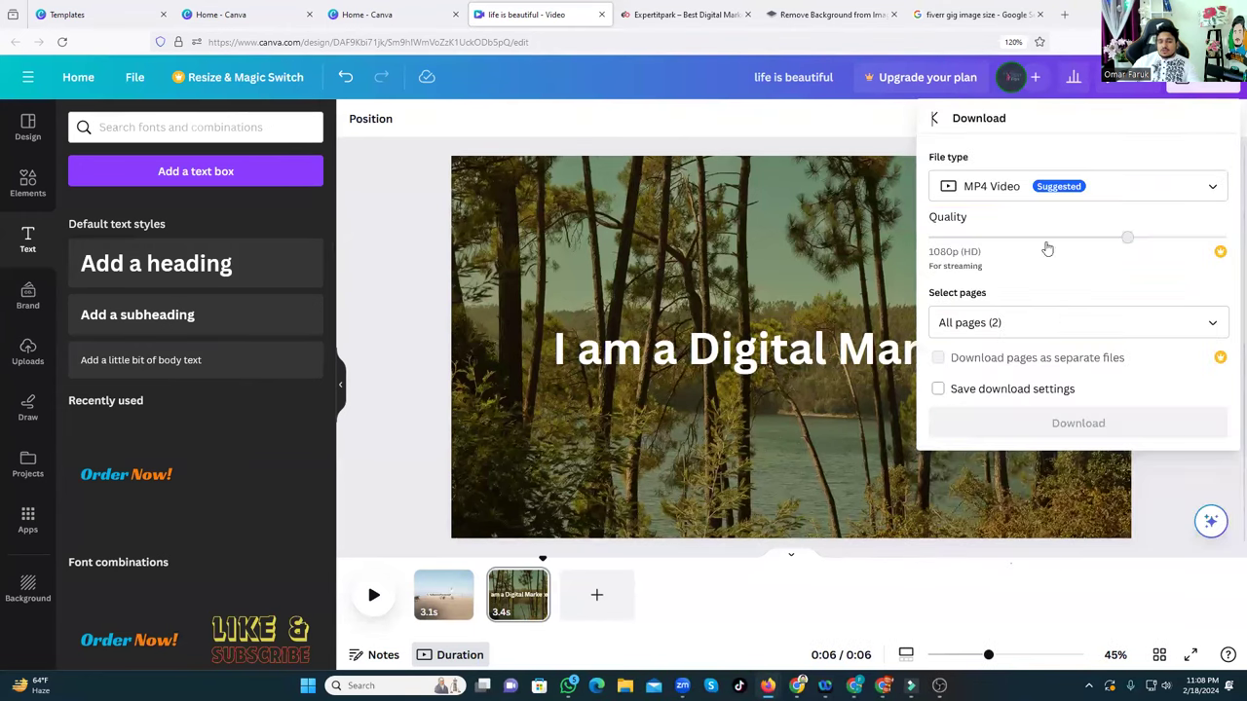
click(1055, 429)
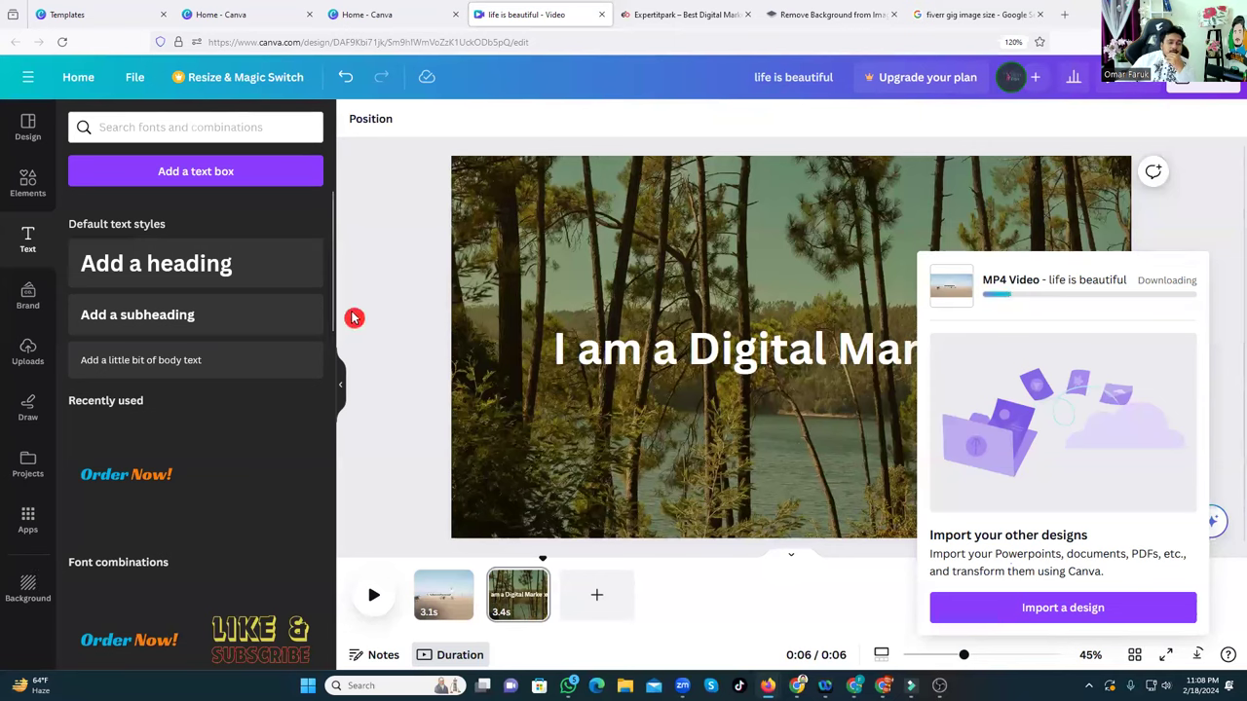
click(474, 343)
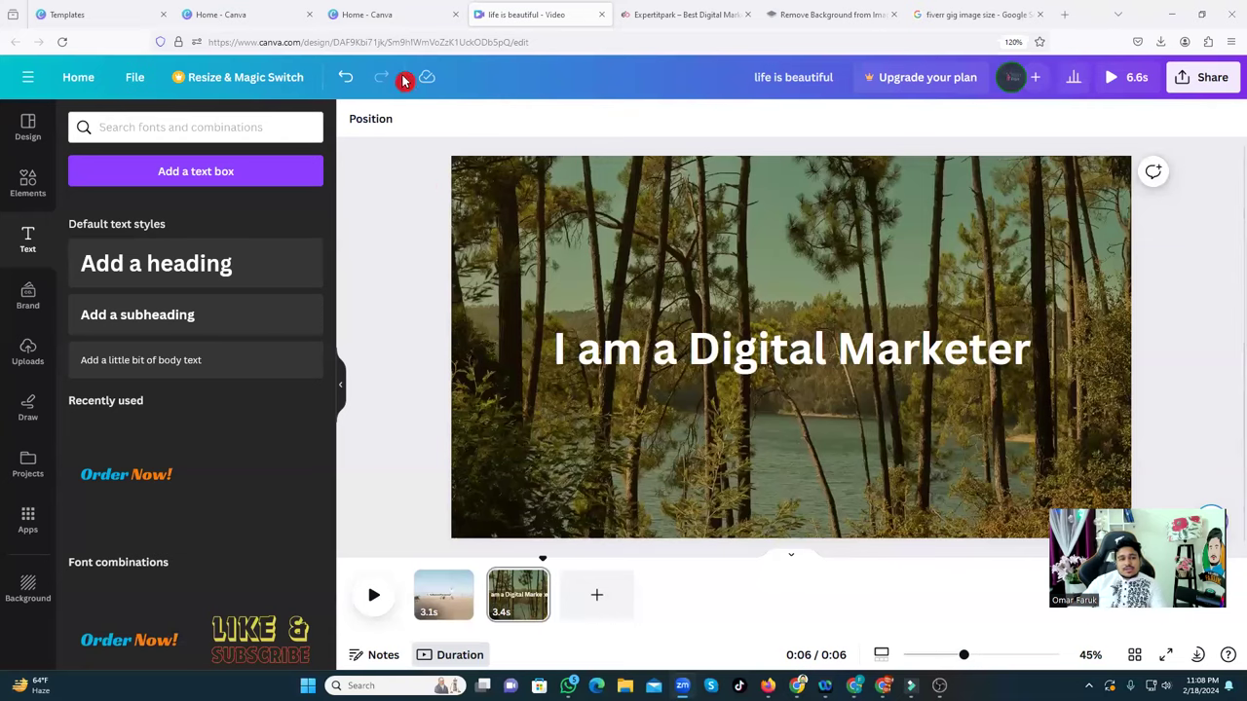
- Search Canva's home page for 'cv' templates
click(86, 78)
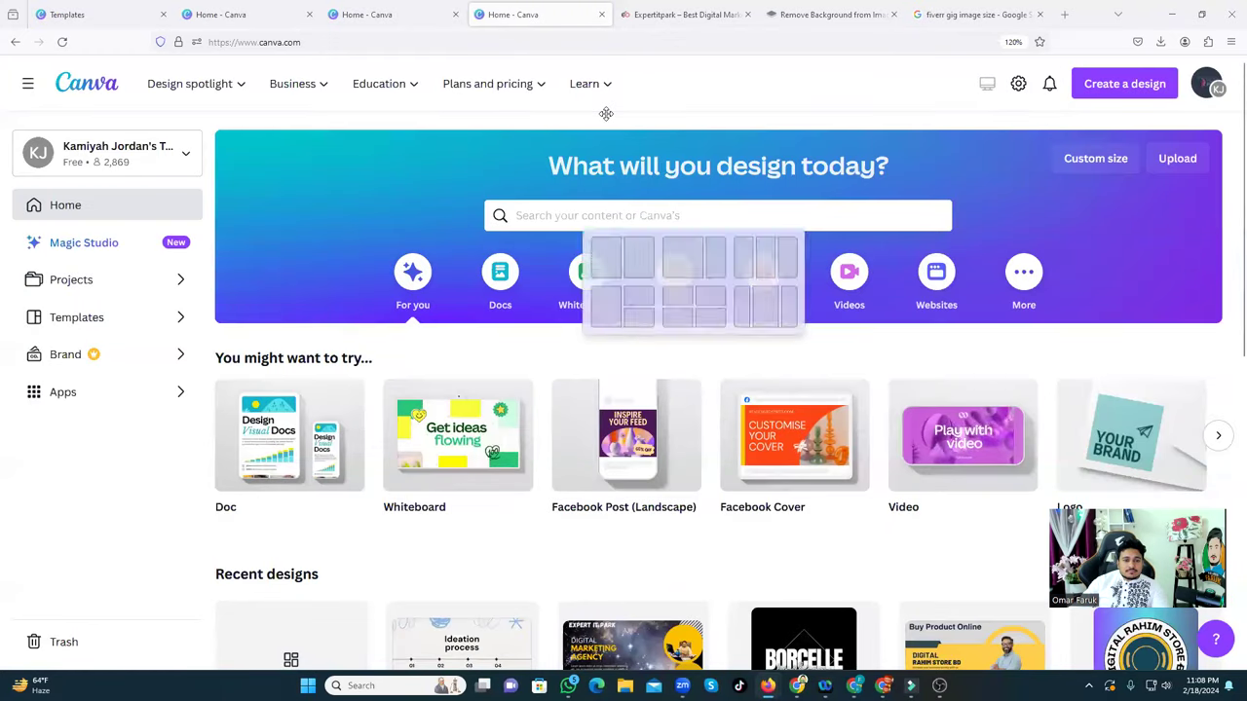
click(557, 215)
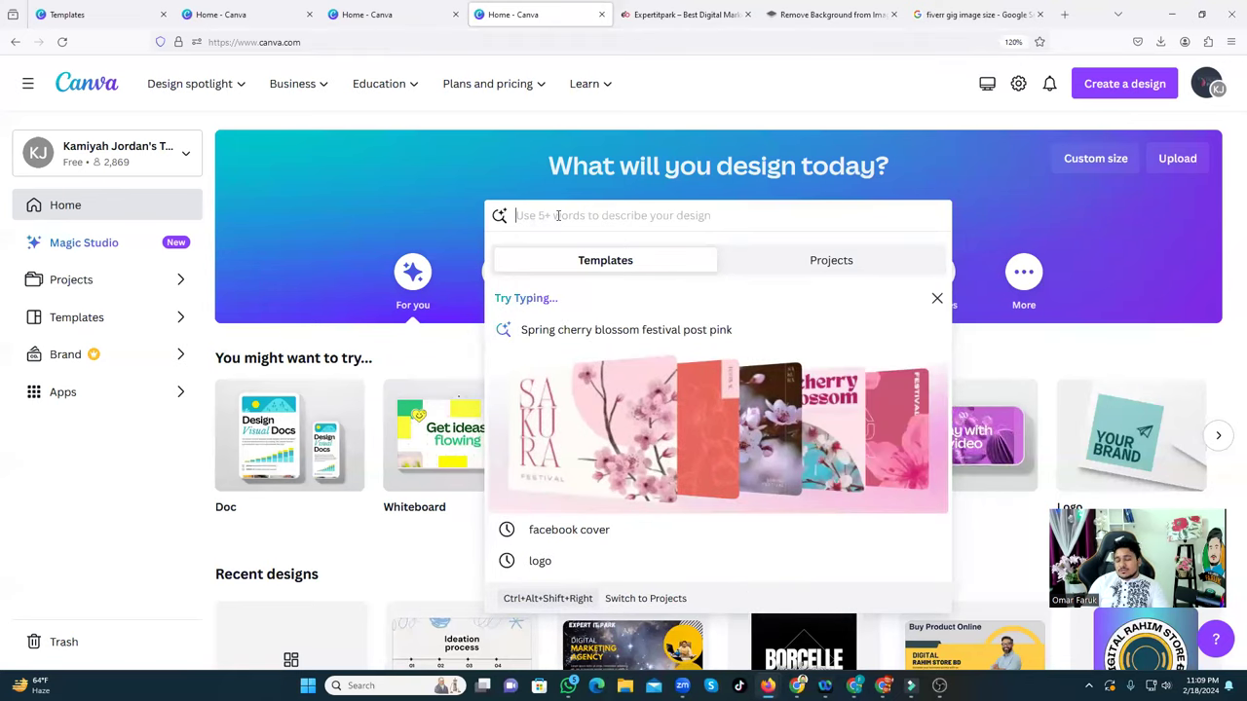
text(cv)
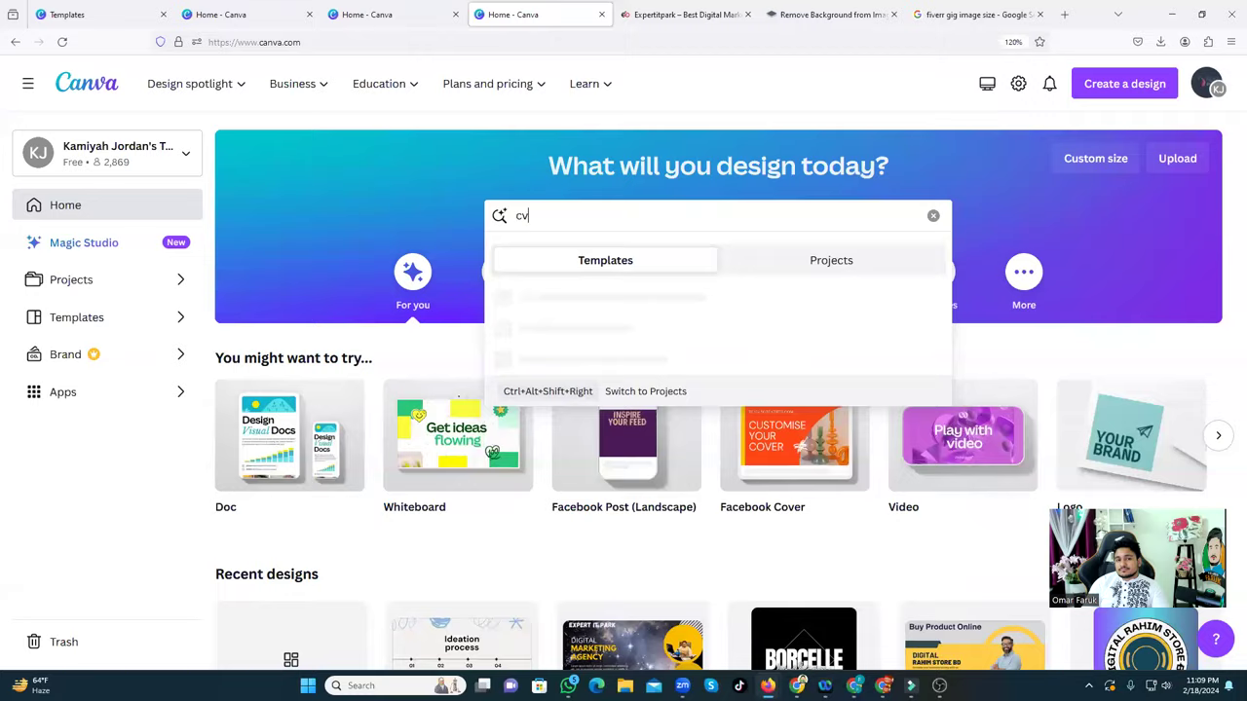
key(Return)
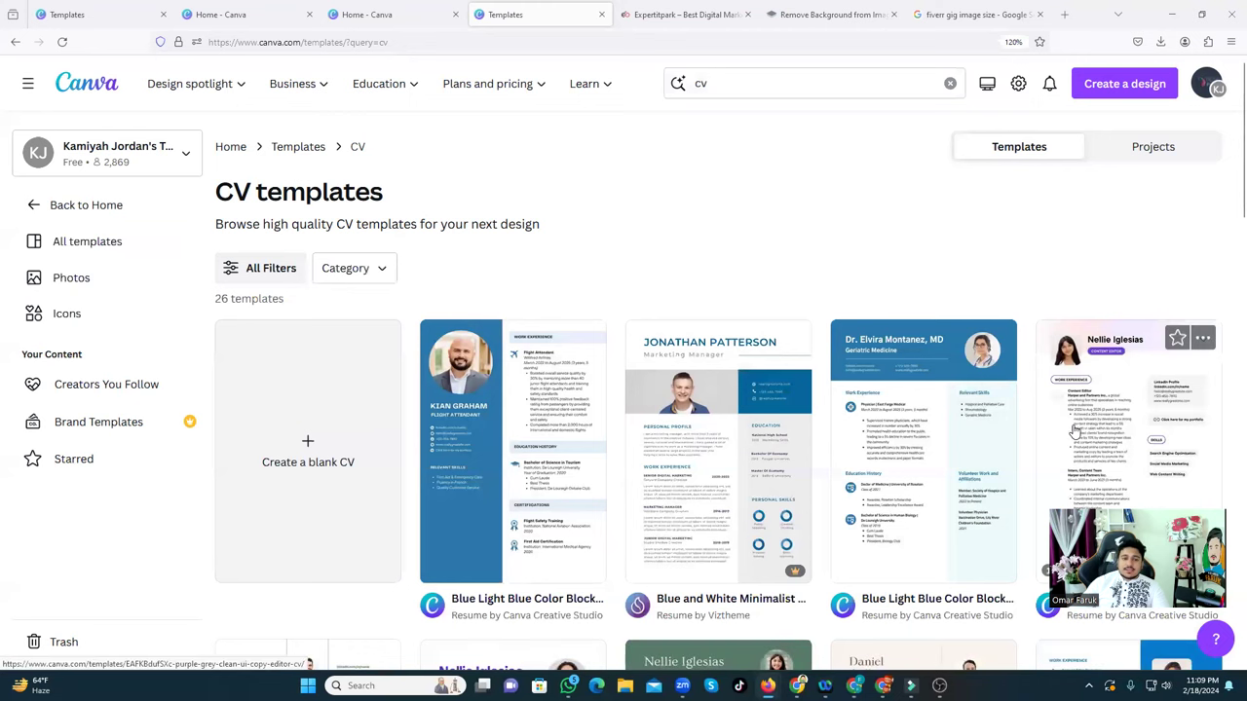
- Customize the Blue Light Blue Color Blocks Flight Attendant CV template as a new design
scroll(714, 377, down, 1)
scroll(714, 377, down, 6)
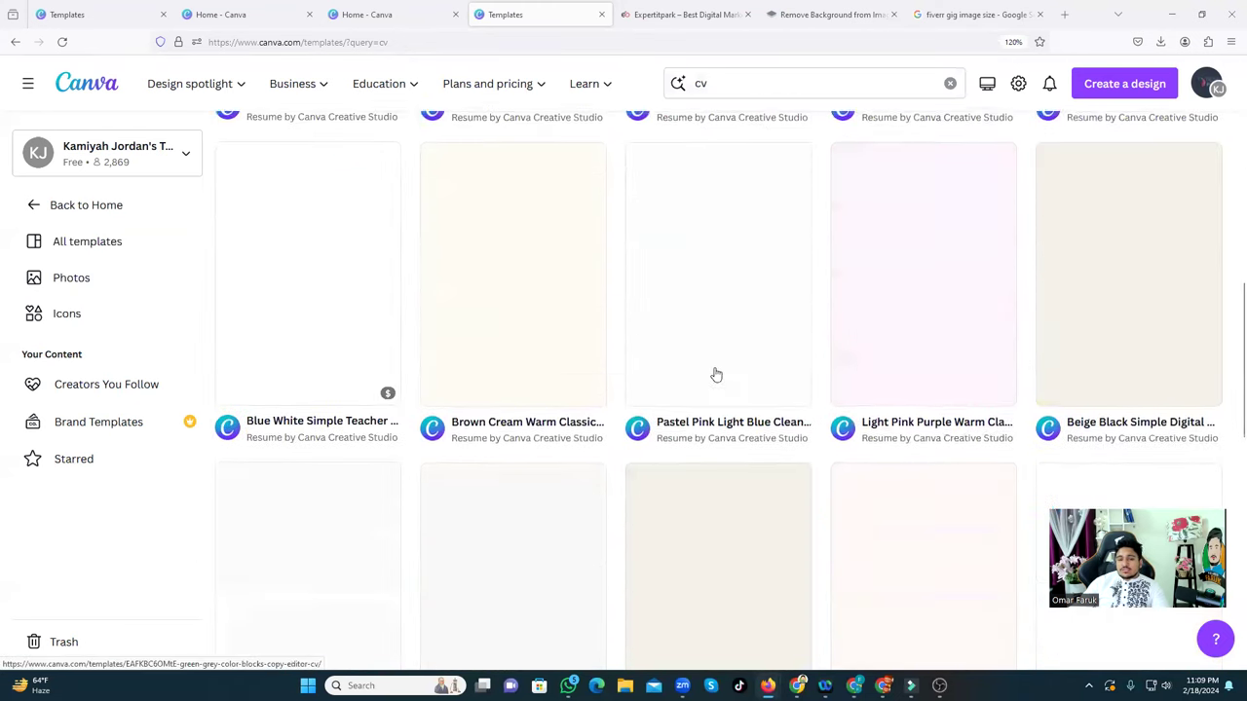
scroll(714, 375, up, 8)
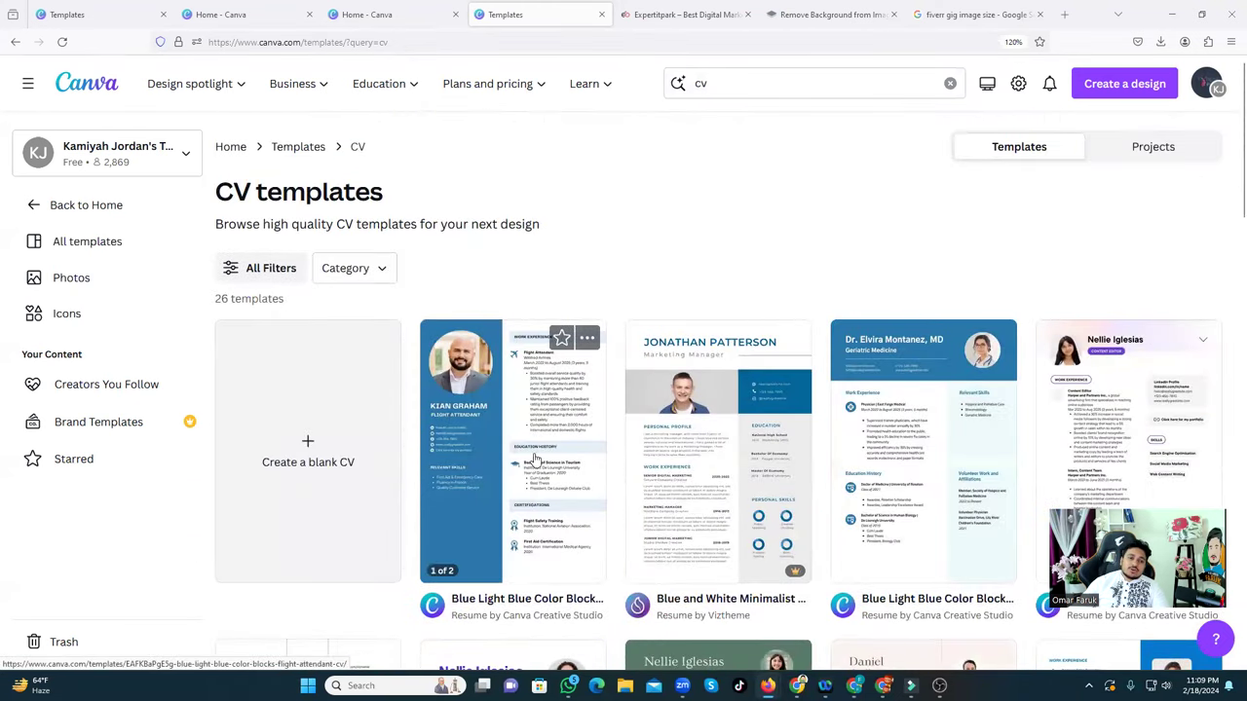
click(529, 458)
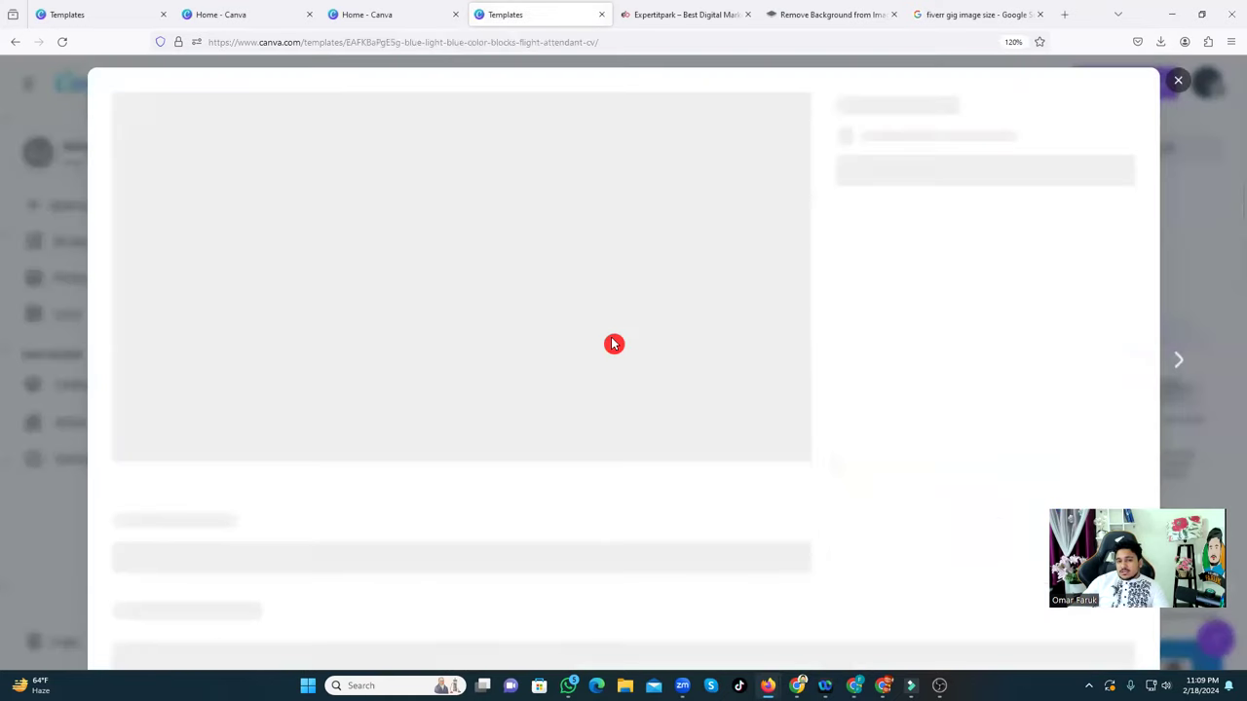
key(Print)
drag(797, 202, 1019, 259)
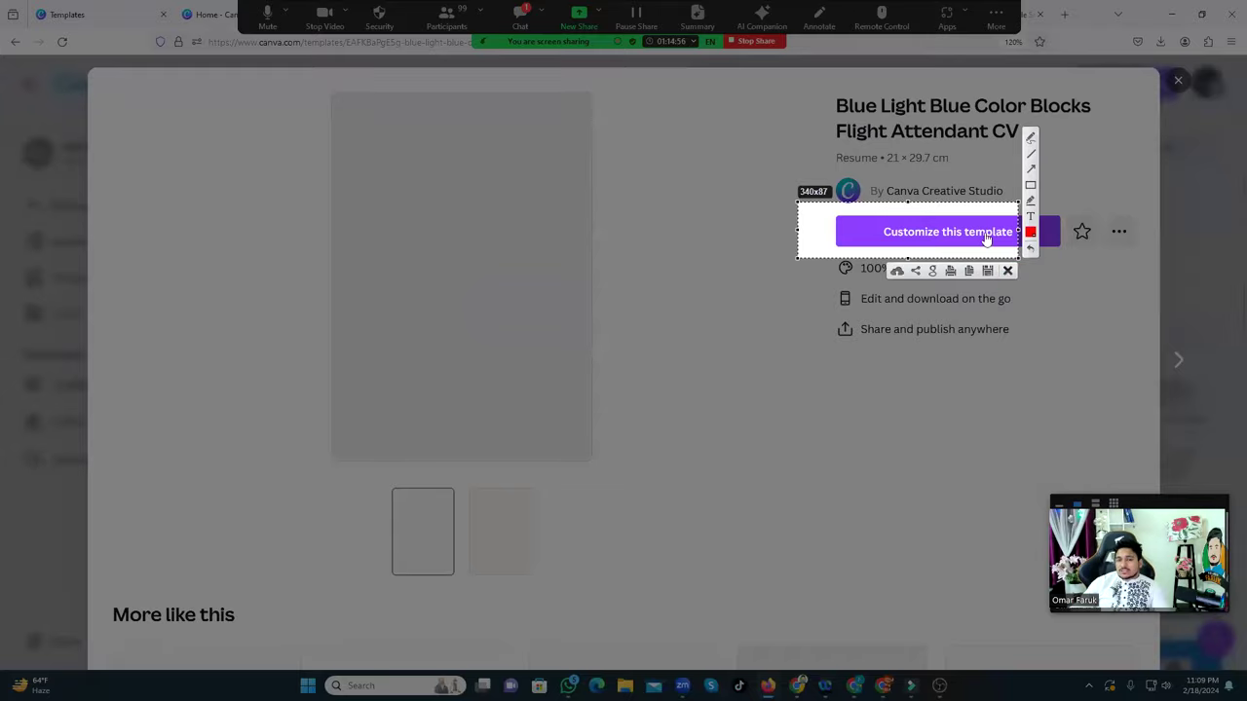
key(Escape)
click(941, 244)
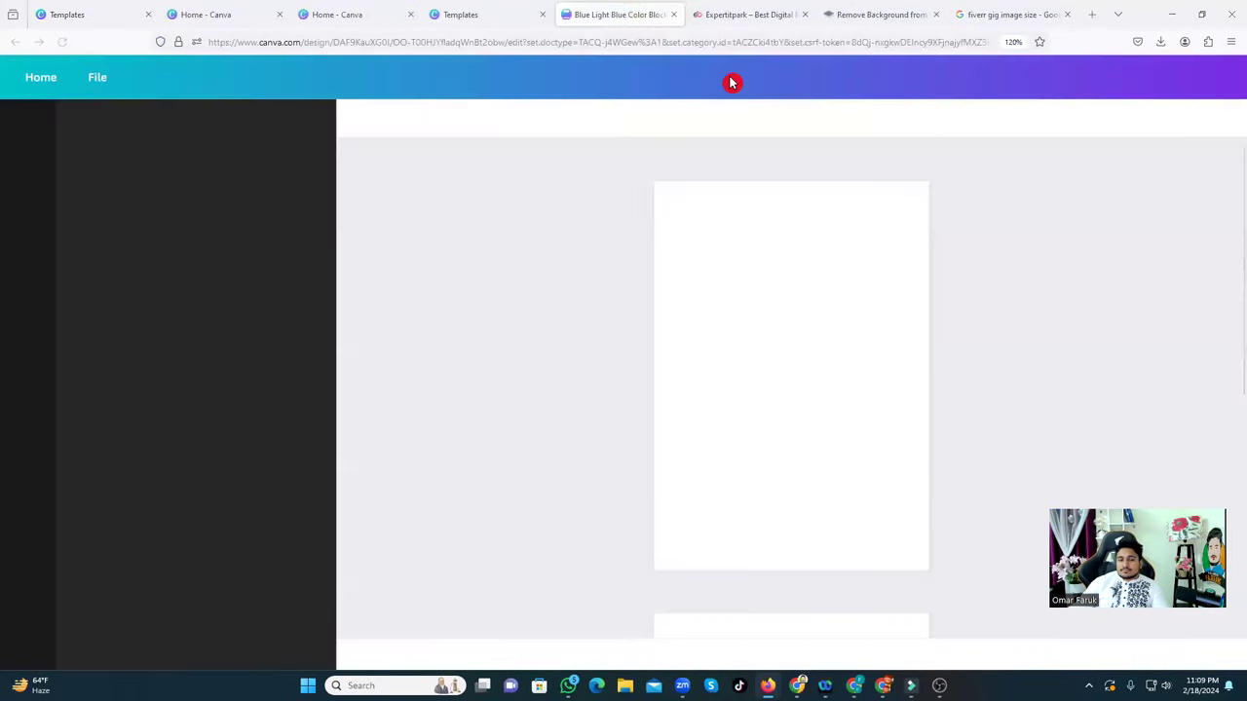
scroll(981, 376, down, 5)
scroll(981, 380, up, 5)
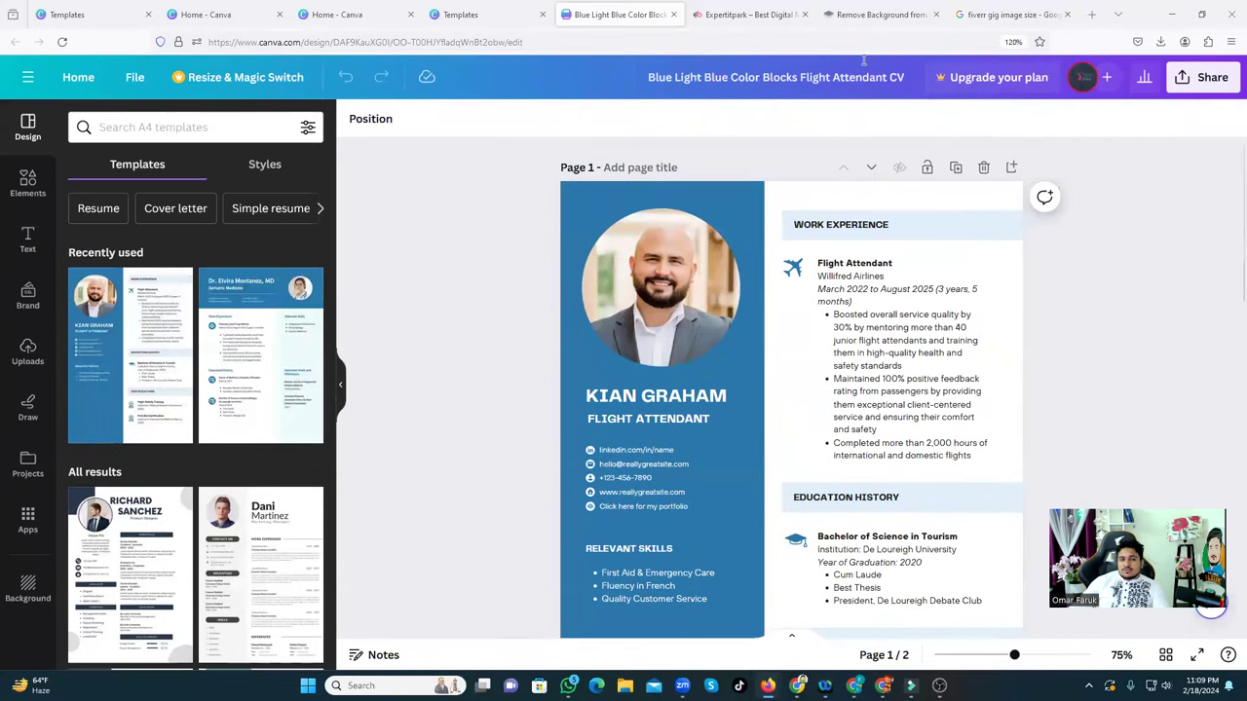
- Search Google in a new tab for 'cv meaning'
click(1093, 13)
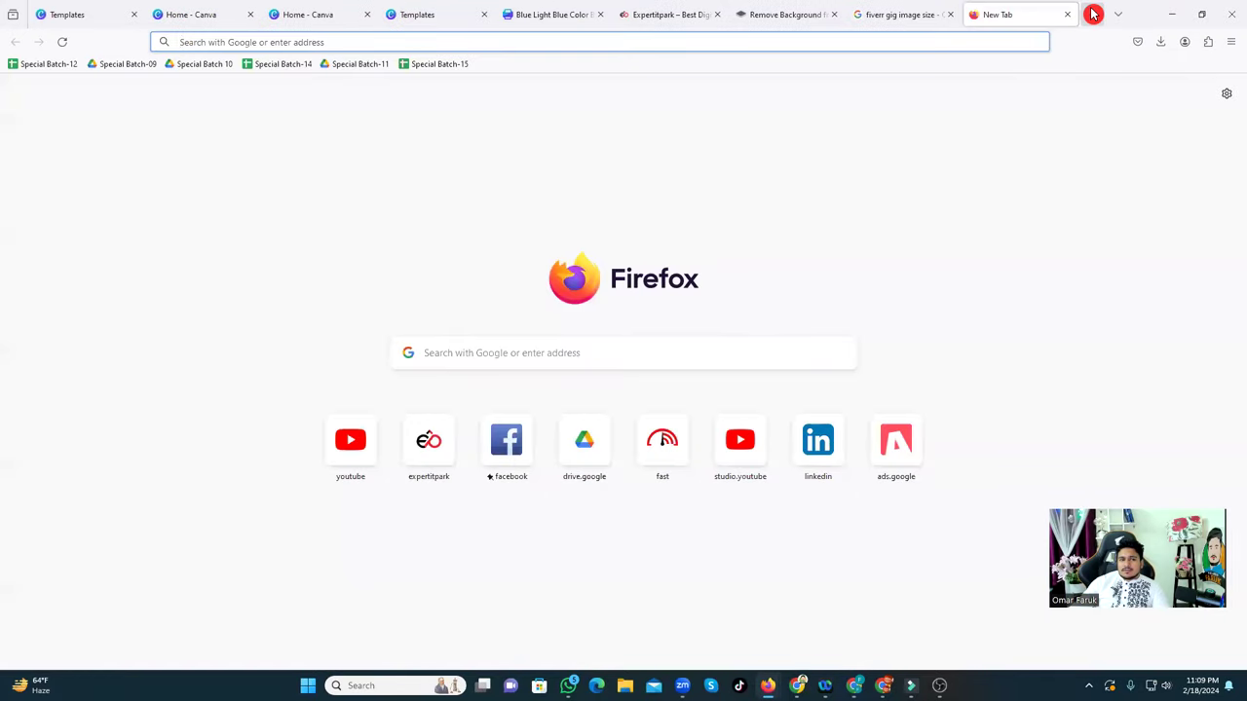
text(v)
key(BackSpace)
text(cv)
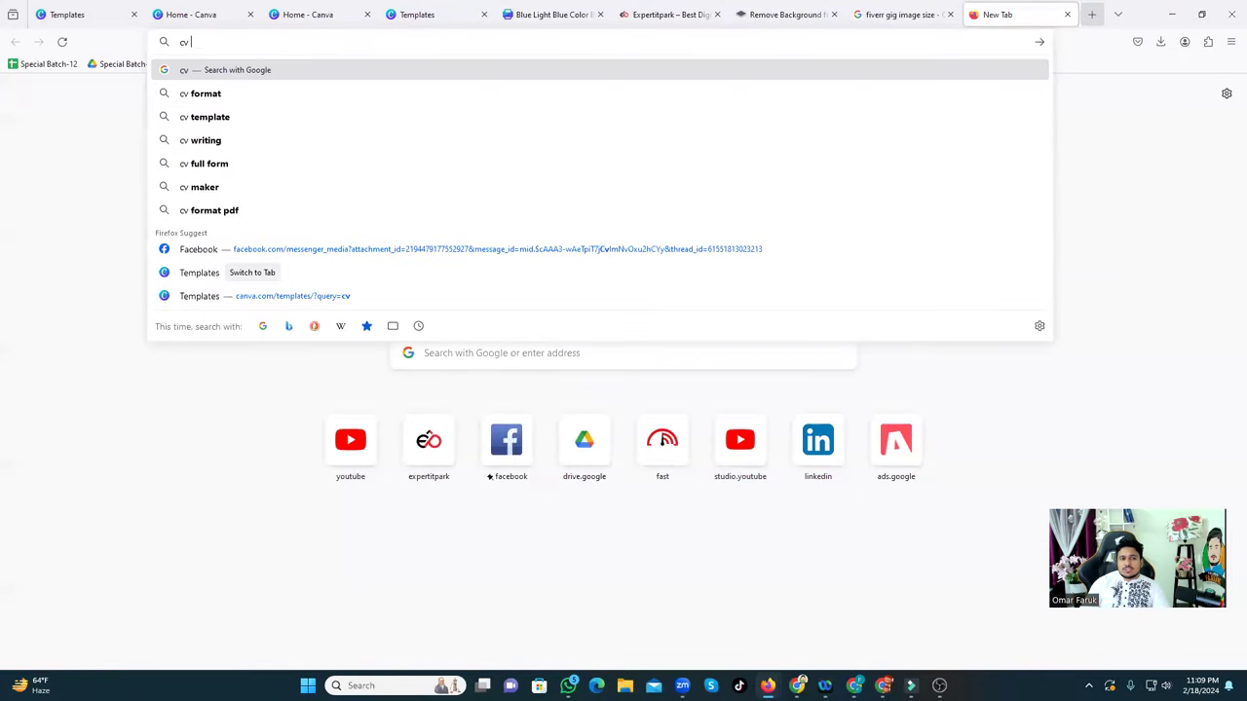
text( me)
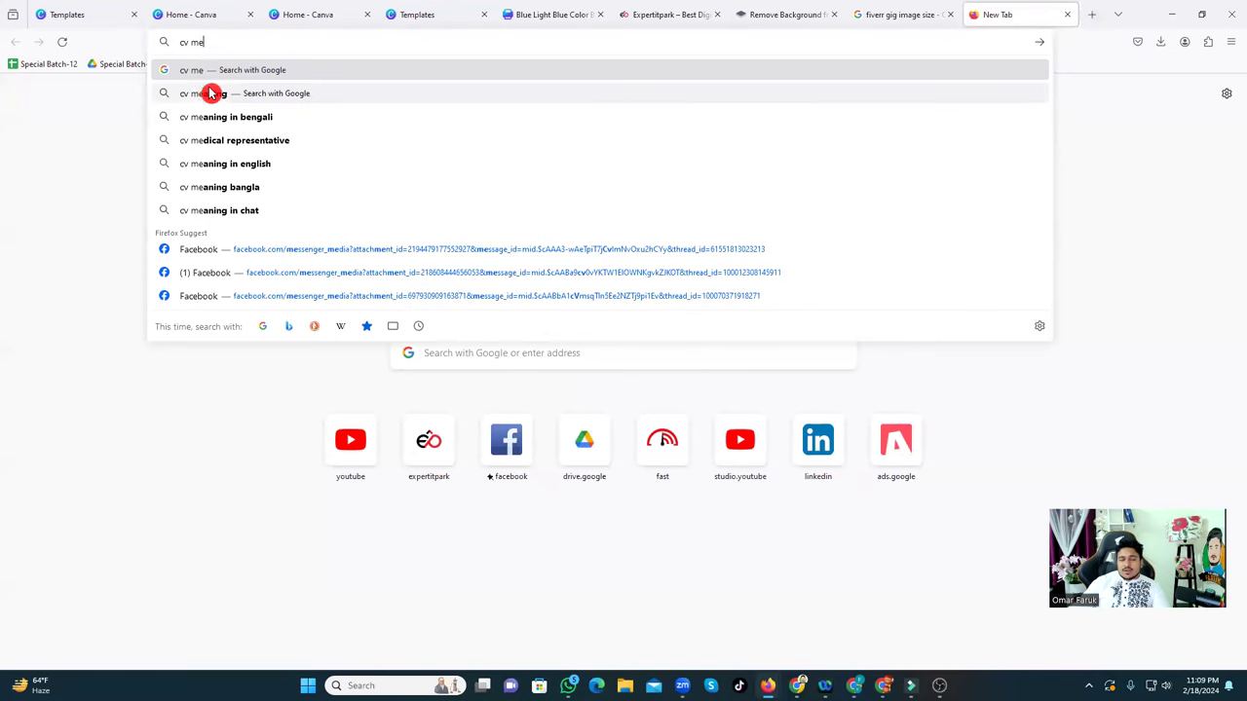
click(205, 92)
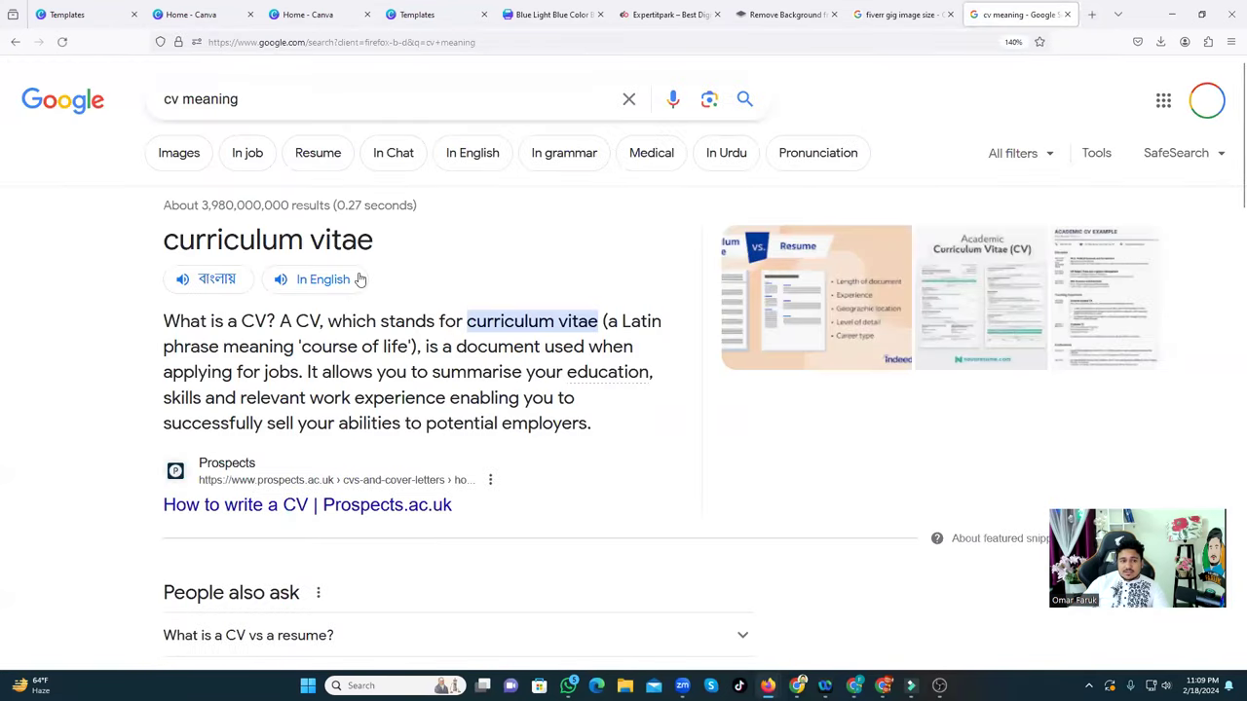
- Play the curriculum vitae pronunciation in English and Bengali, then go back to Canva
click(280, 280)
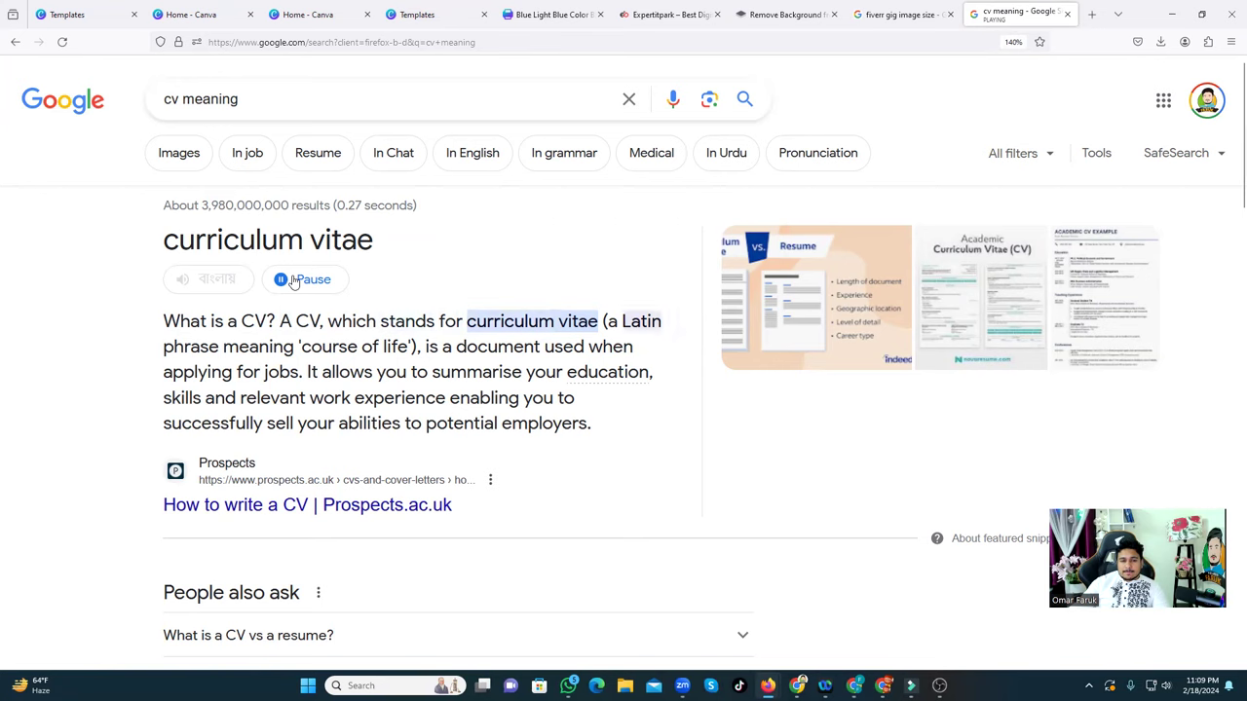
click(292, 281)
click(182, 281)
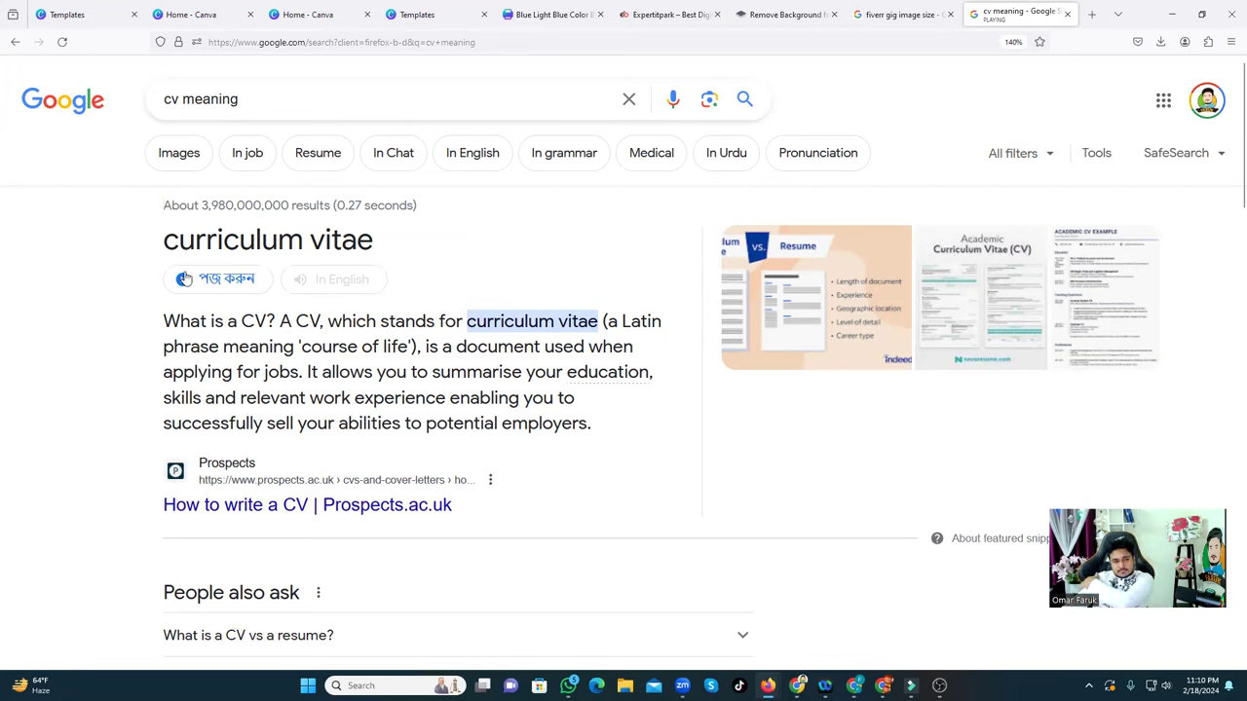
click(183, 282)
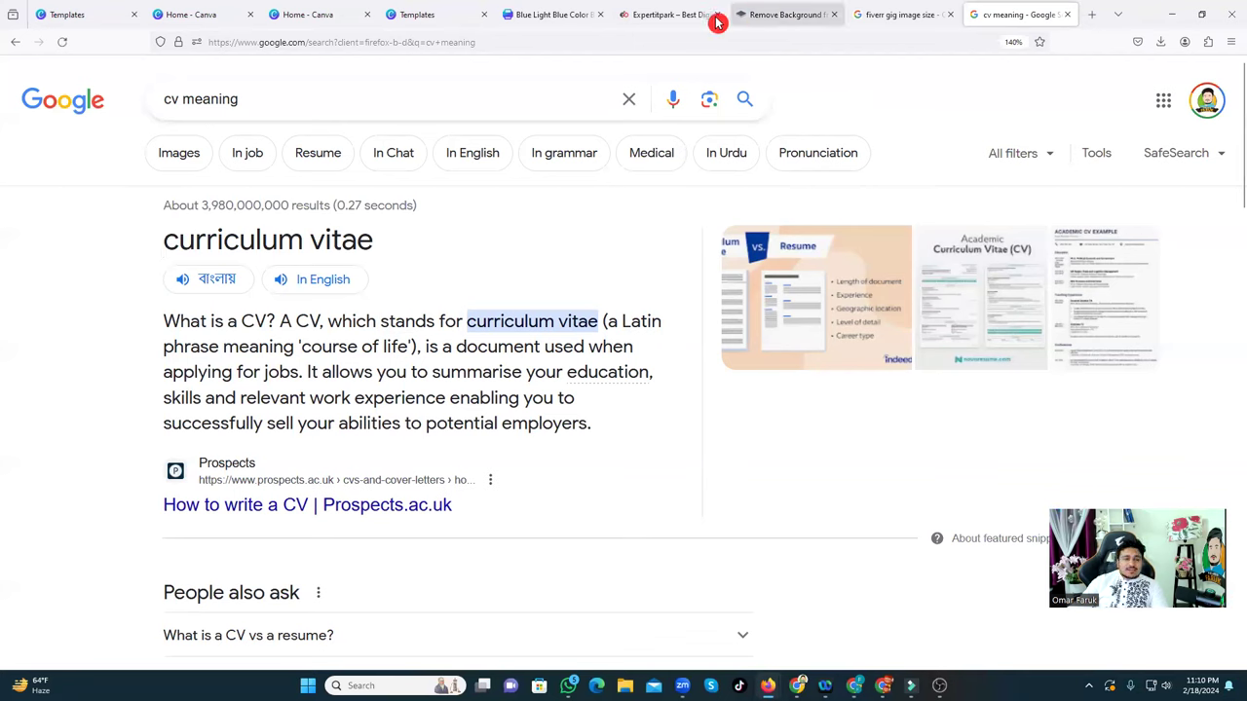
click(182, 13)
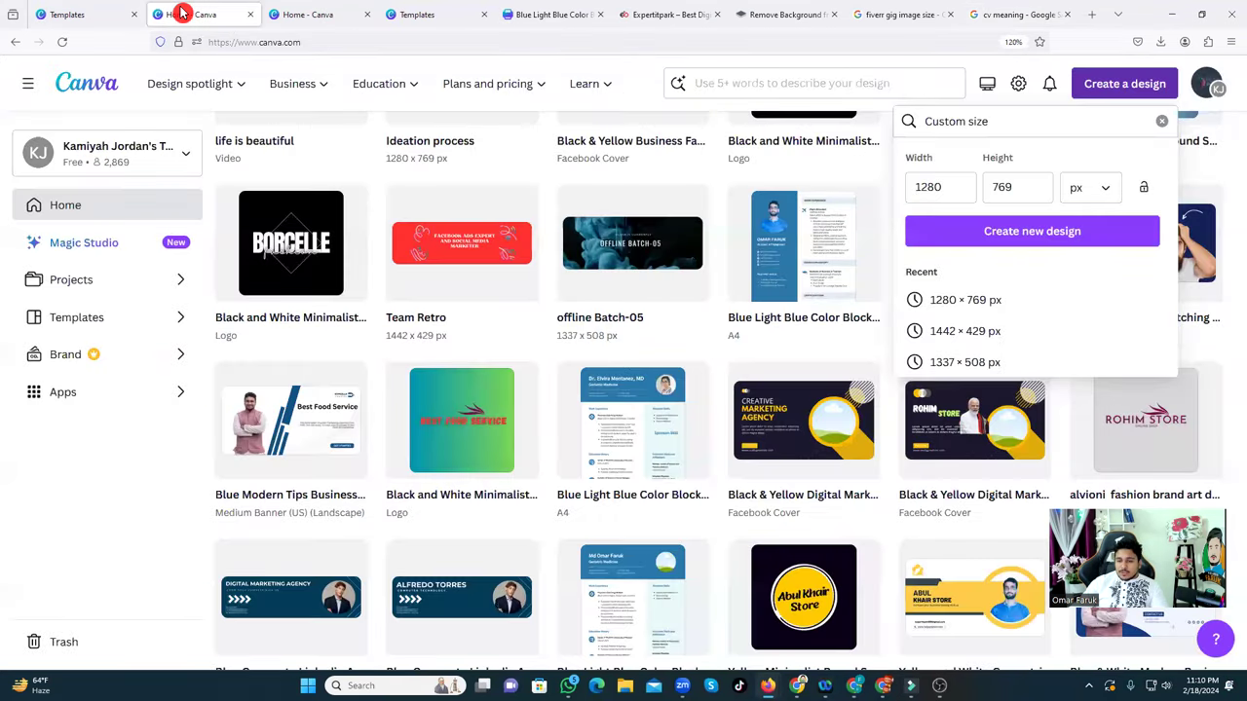
- Return to the flight attendant CV design in the editor
click(314, 15)
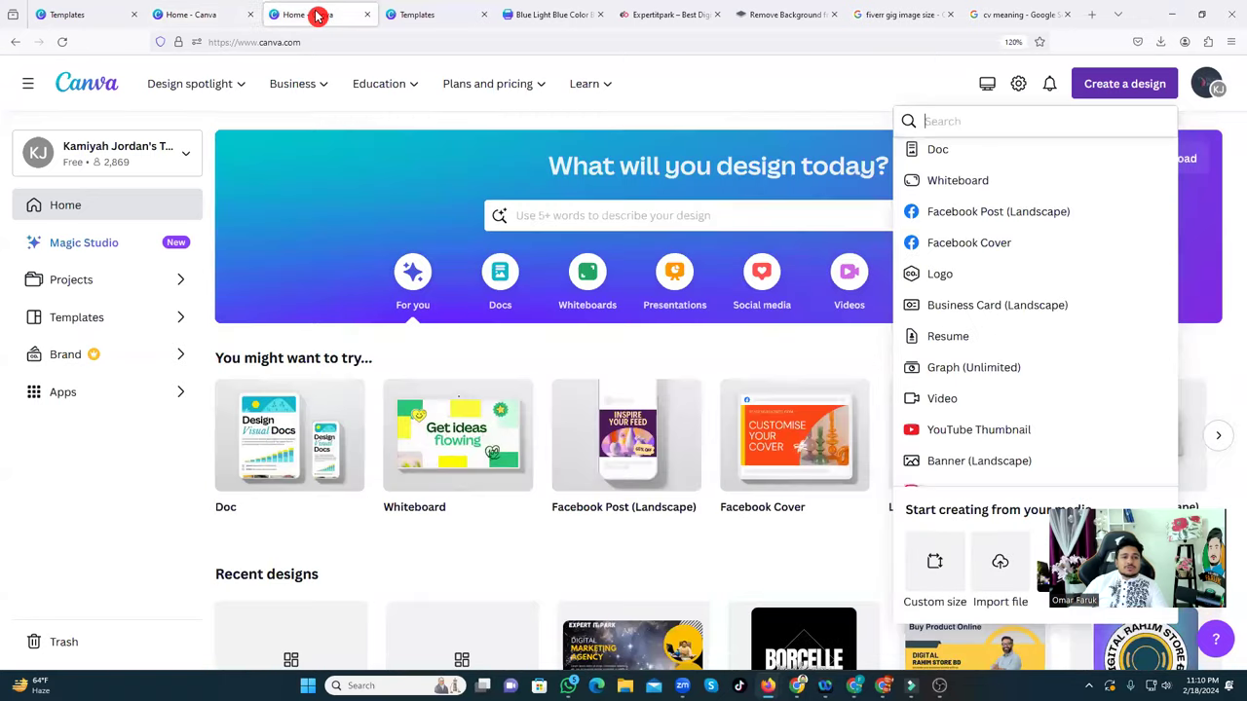
click(407, 14)
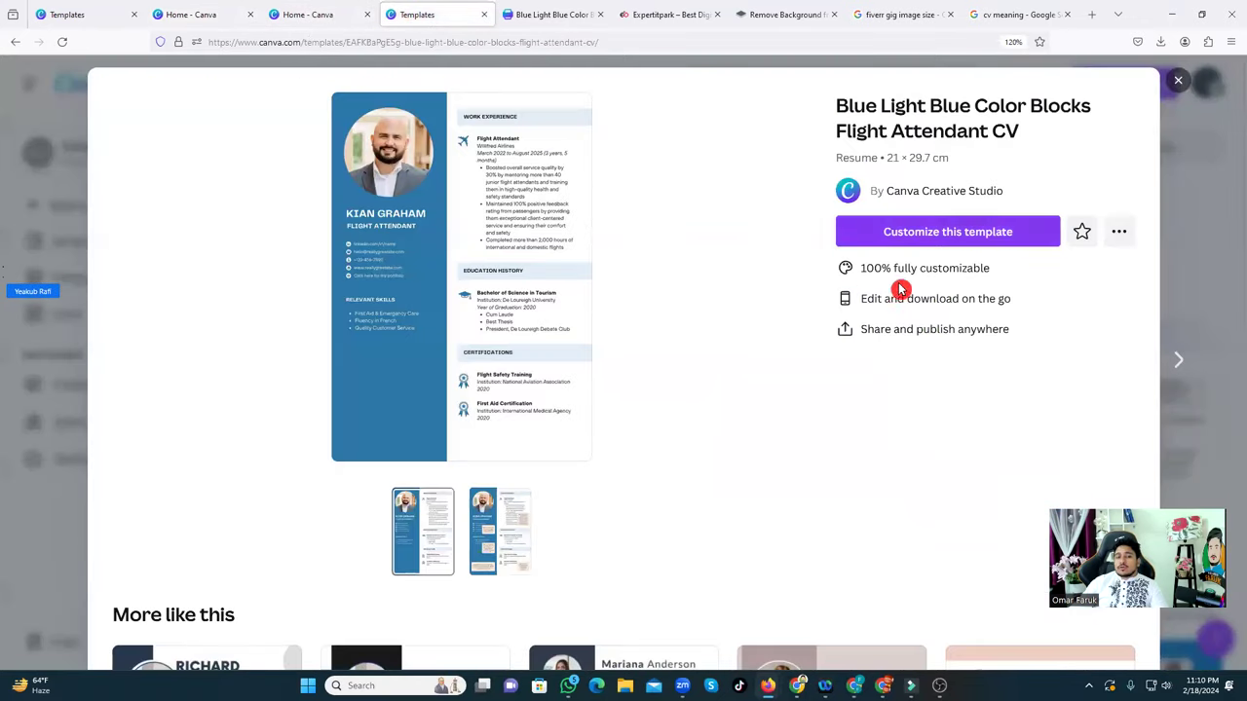
click(98, 11)
click(548, 11)
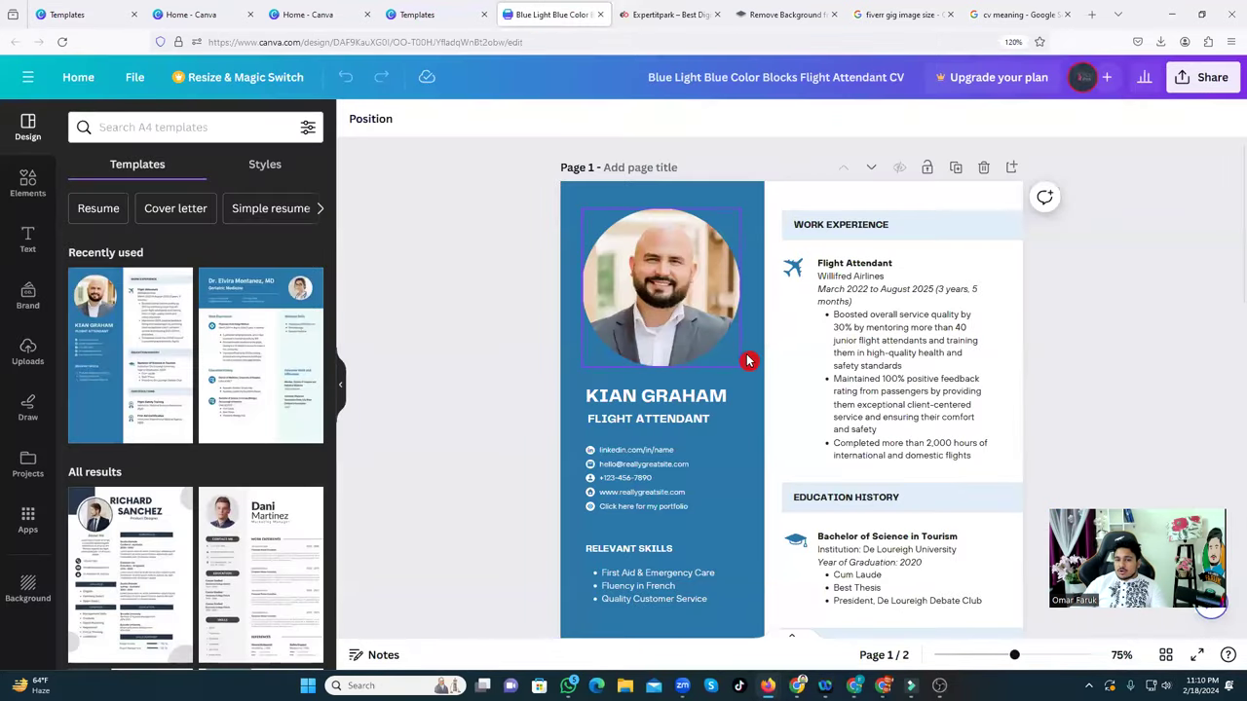
scroll(770, 359, down, 10)
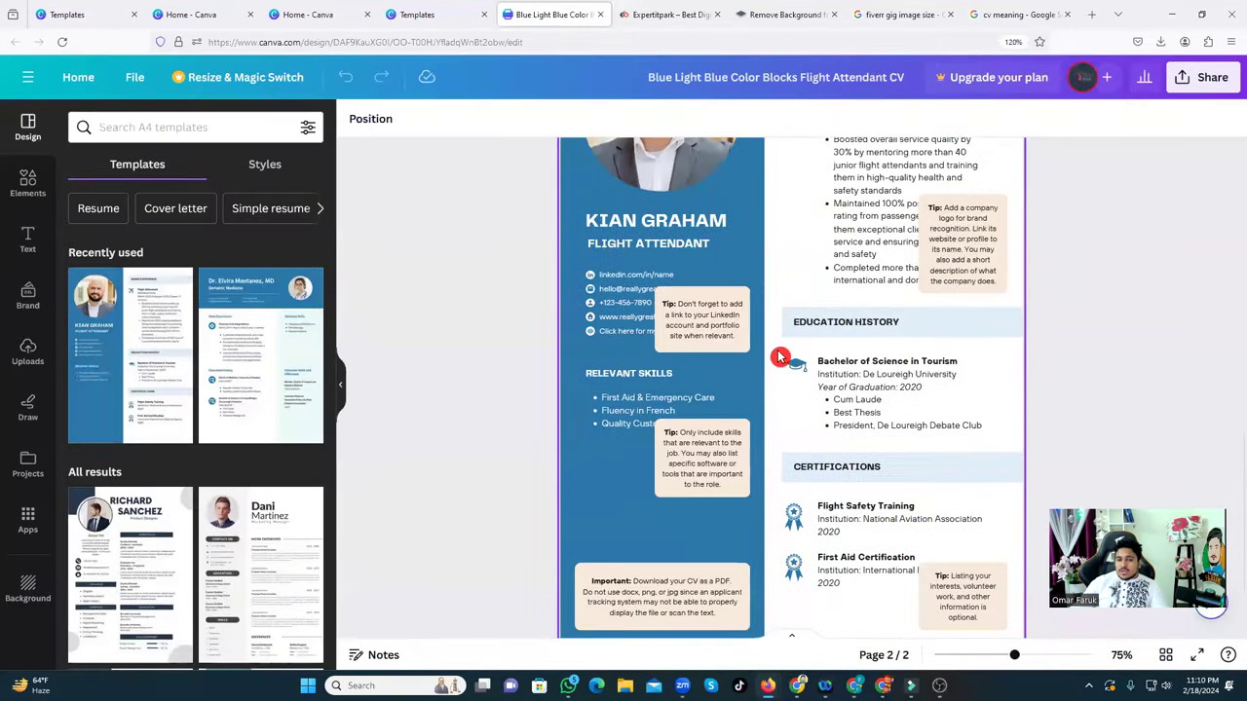
scroll(780, 359, down, 2)
scroll(779, 358, up, 5)
scroll(779, 358, down, 4)
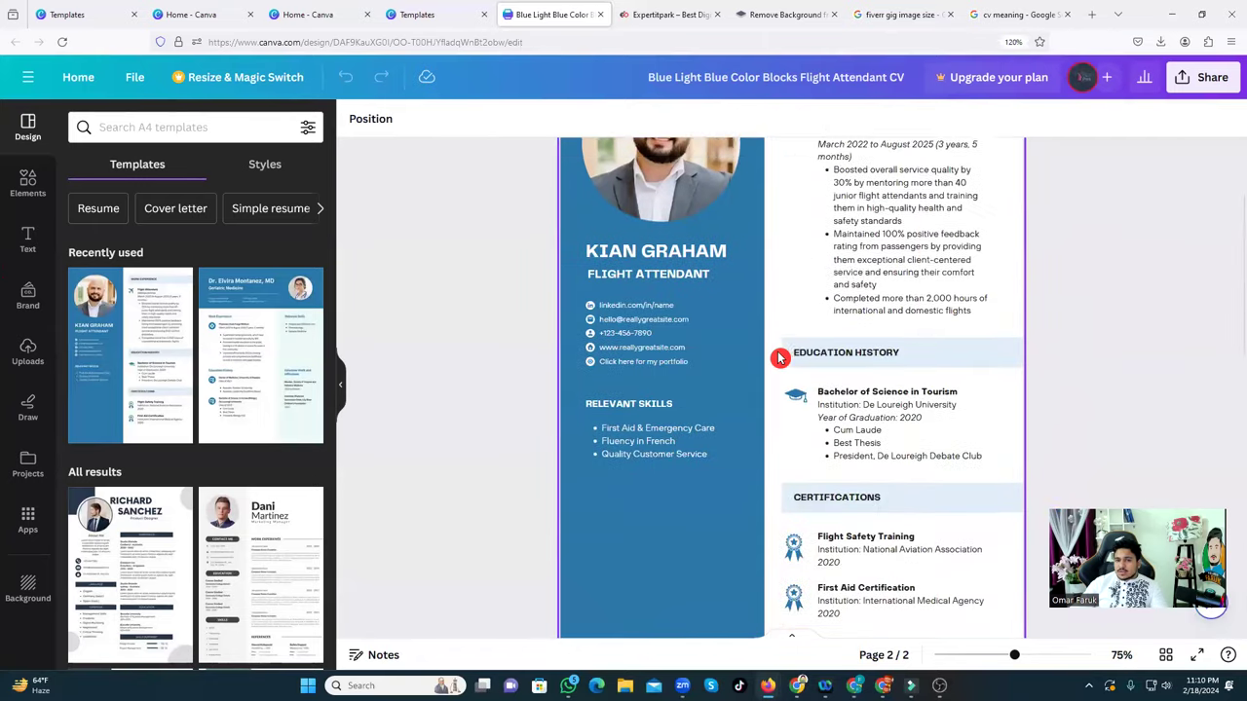
scroll(779, 359, up, 5)
key(Print)
drag(490, 106, 1040, 489)
- Delete the portrait photo from the CV, keeping the empty circle frame
click(1033, 500)
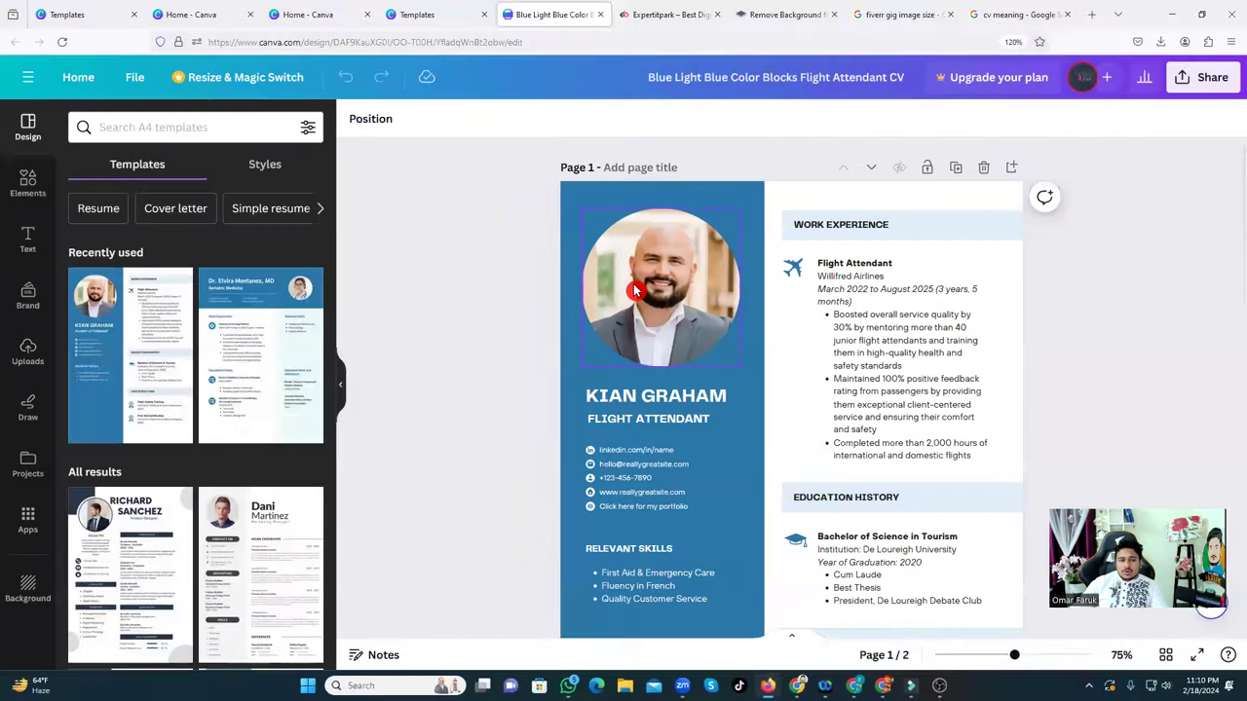
click(661, 300)
click(661, 172)
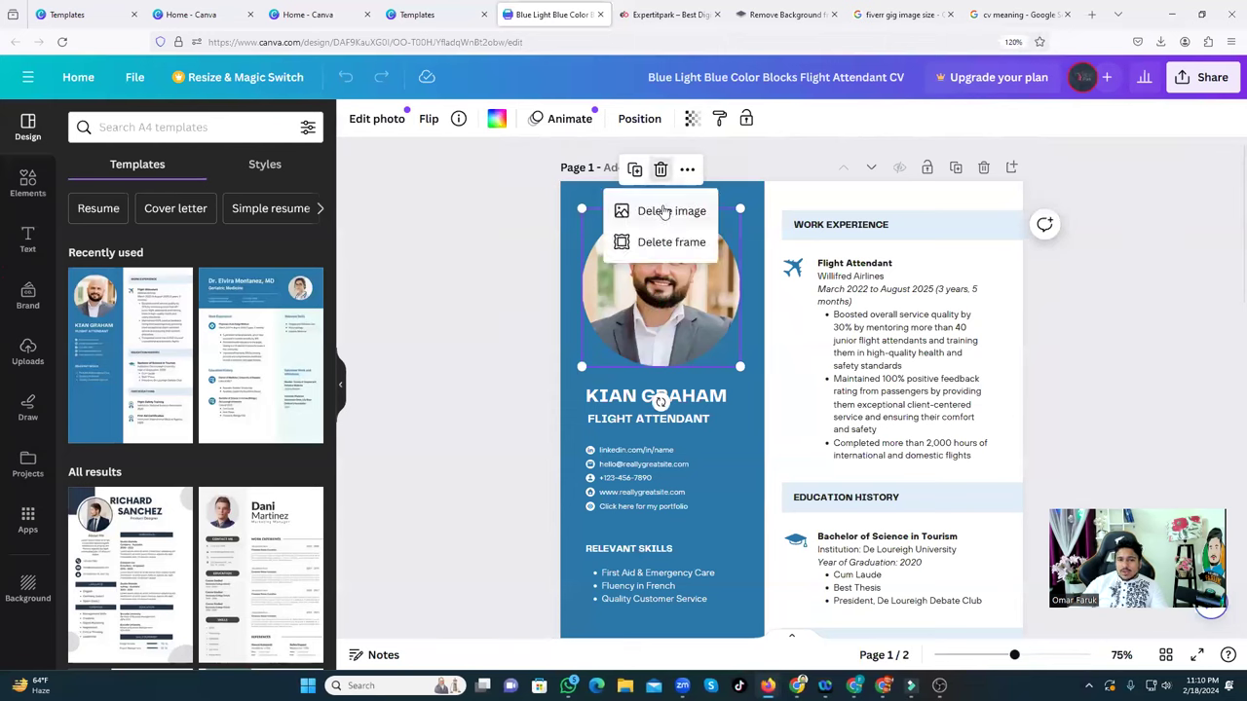
click(685, 242)
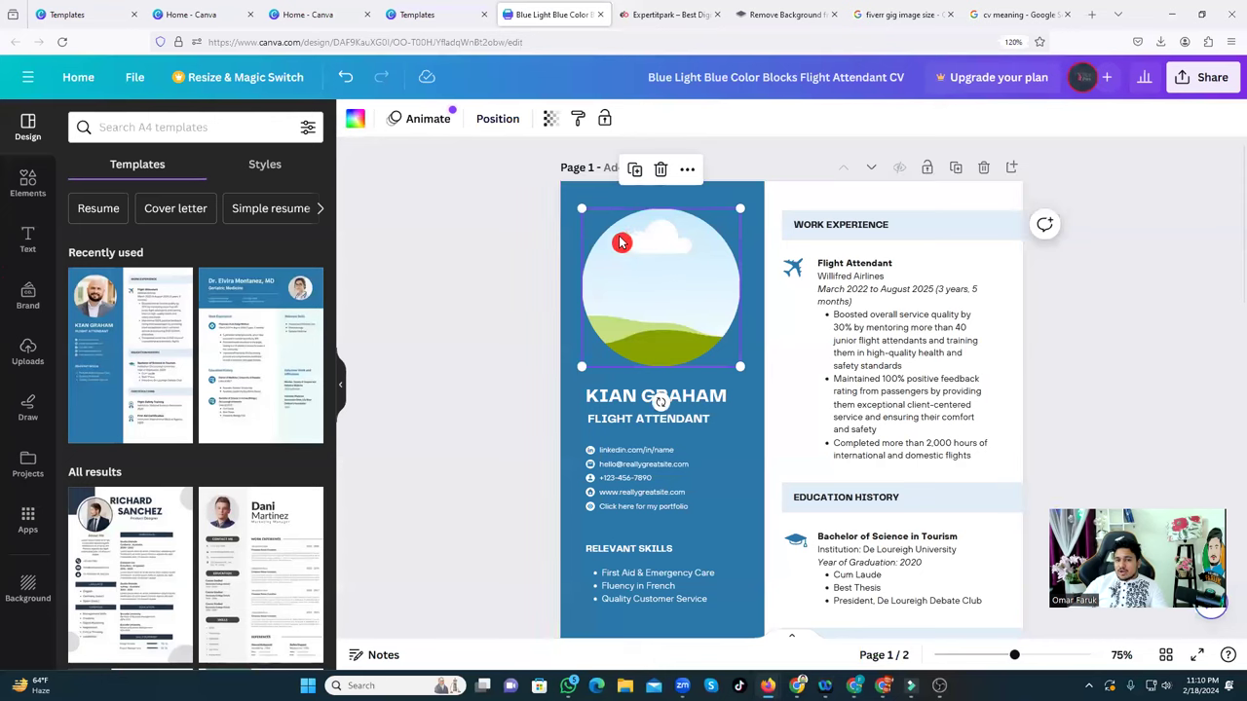
key(Delete)
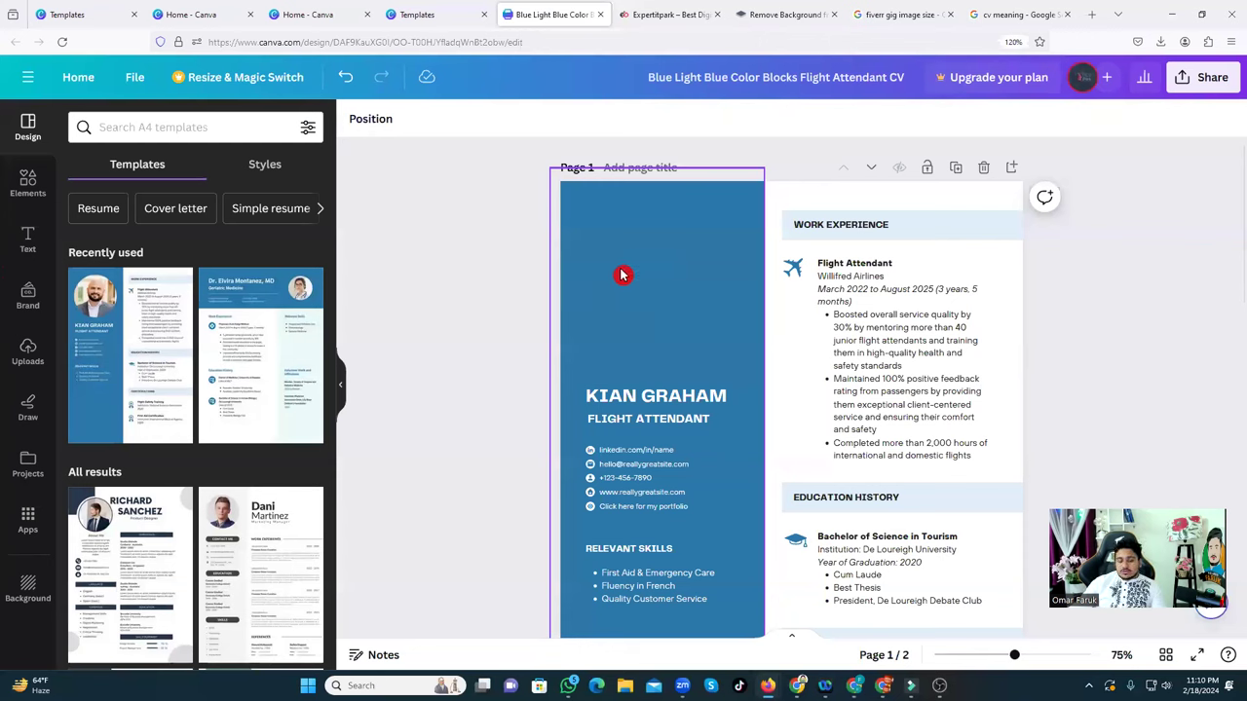
click(623, 275)
key(ctrl+z)
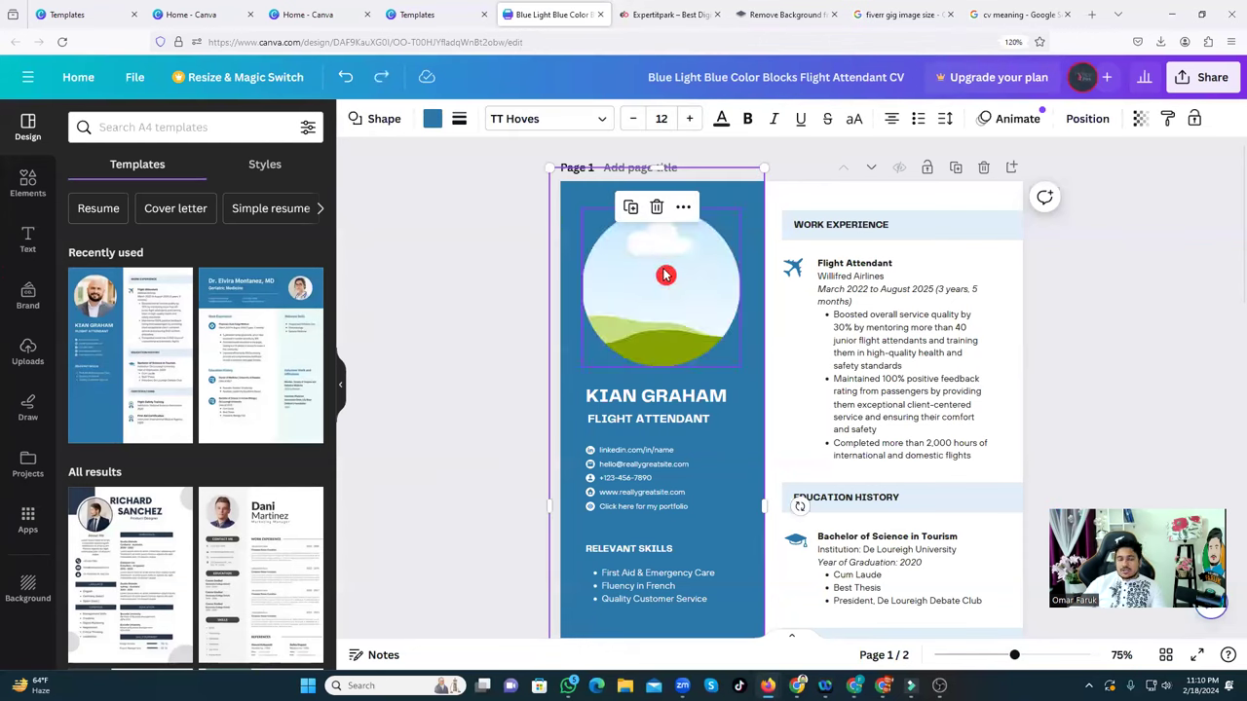
click(434, 272)
- Replace the sample name heading with the owner's full name at font size 15
click(860, 331)
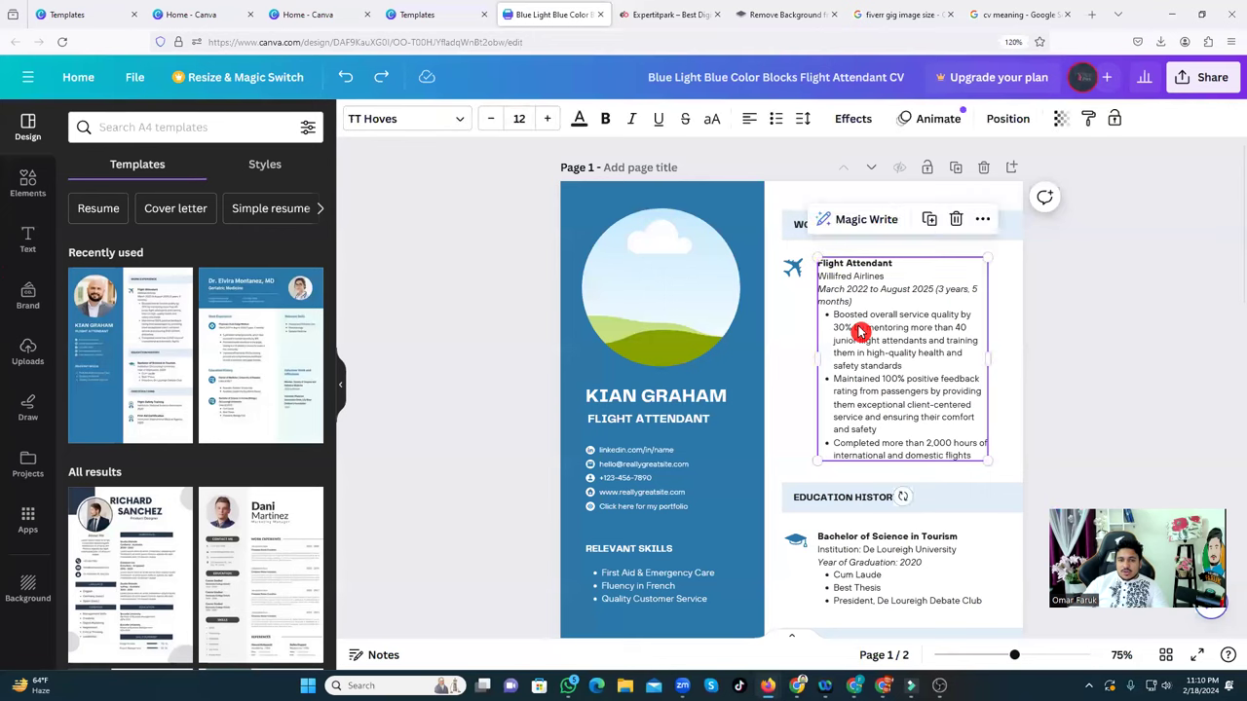
double_click(861, 331)
click(523, 435)
click(646, 399)
double_click(646, 400)
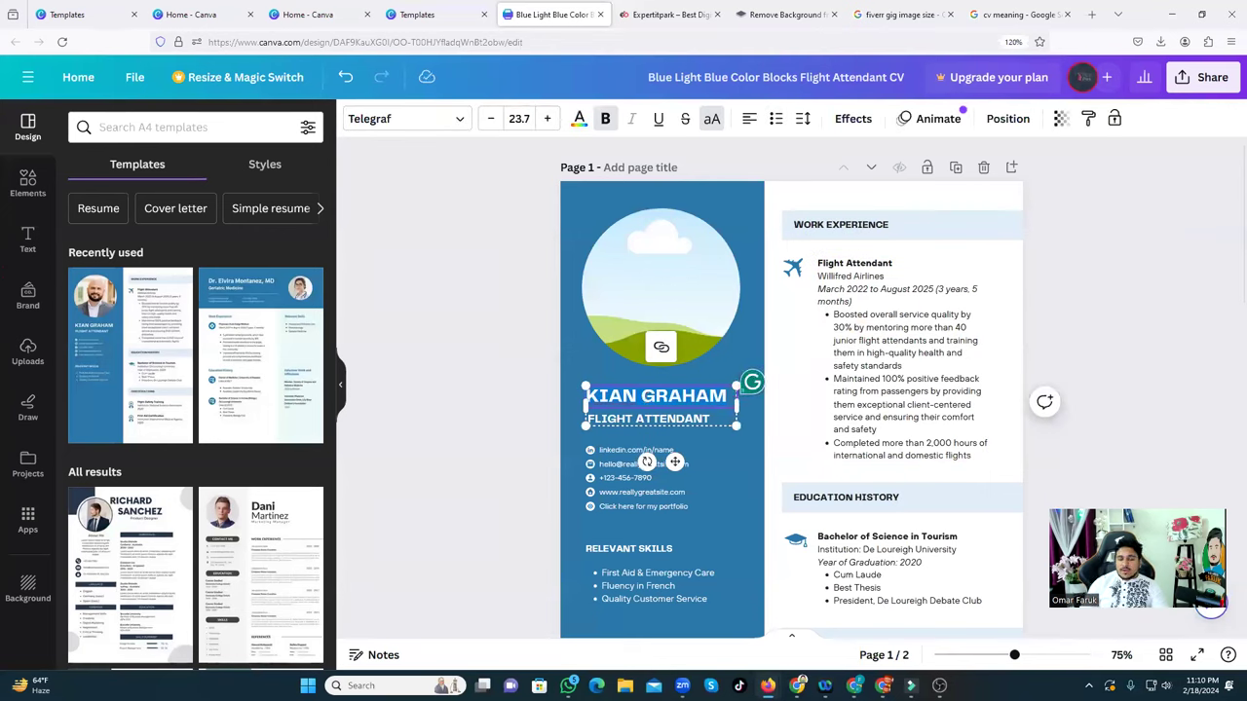
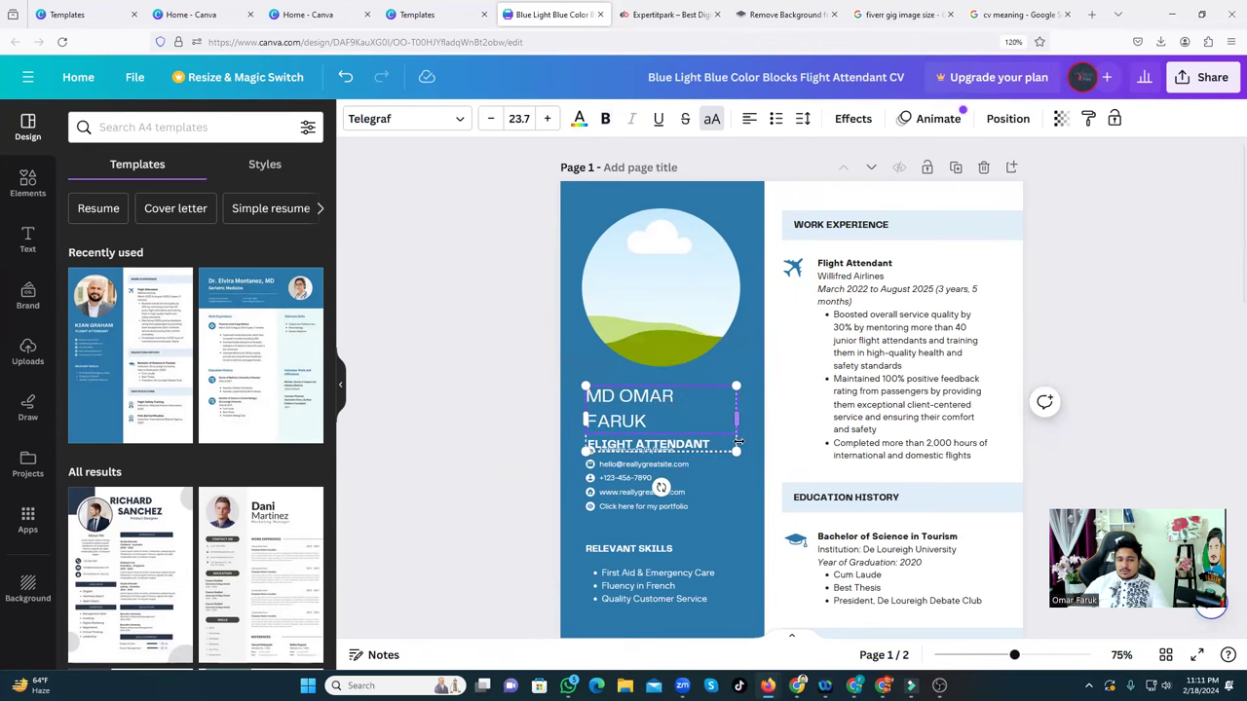
click(488, 118)
click(489, 119)
click(488, 119)
click(631, 419)
click(631, 419)
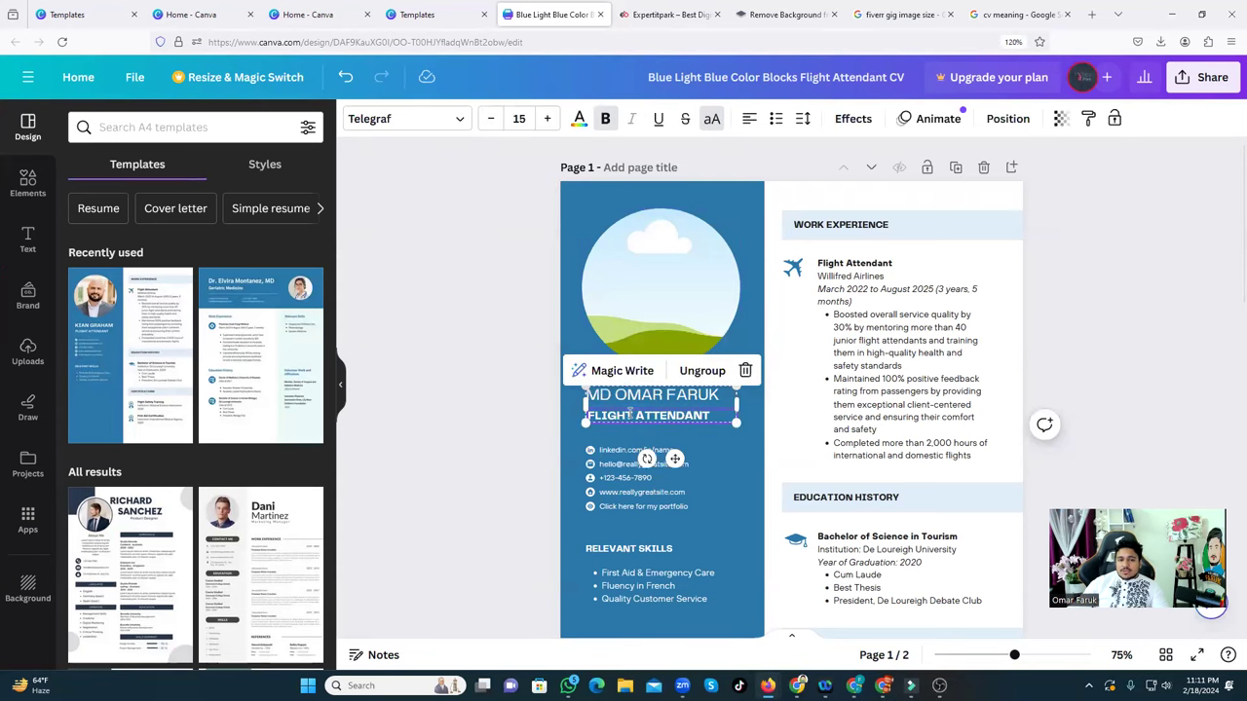